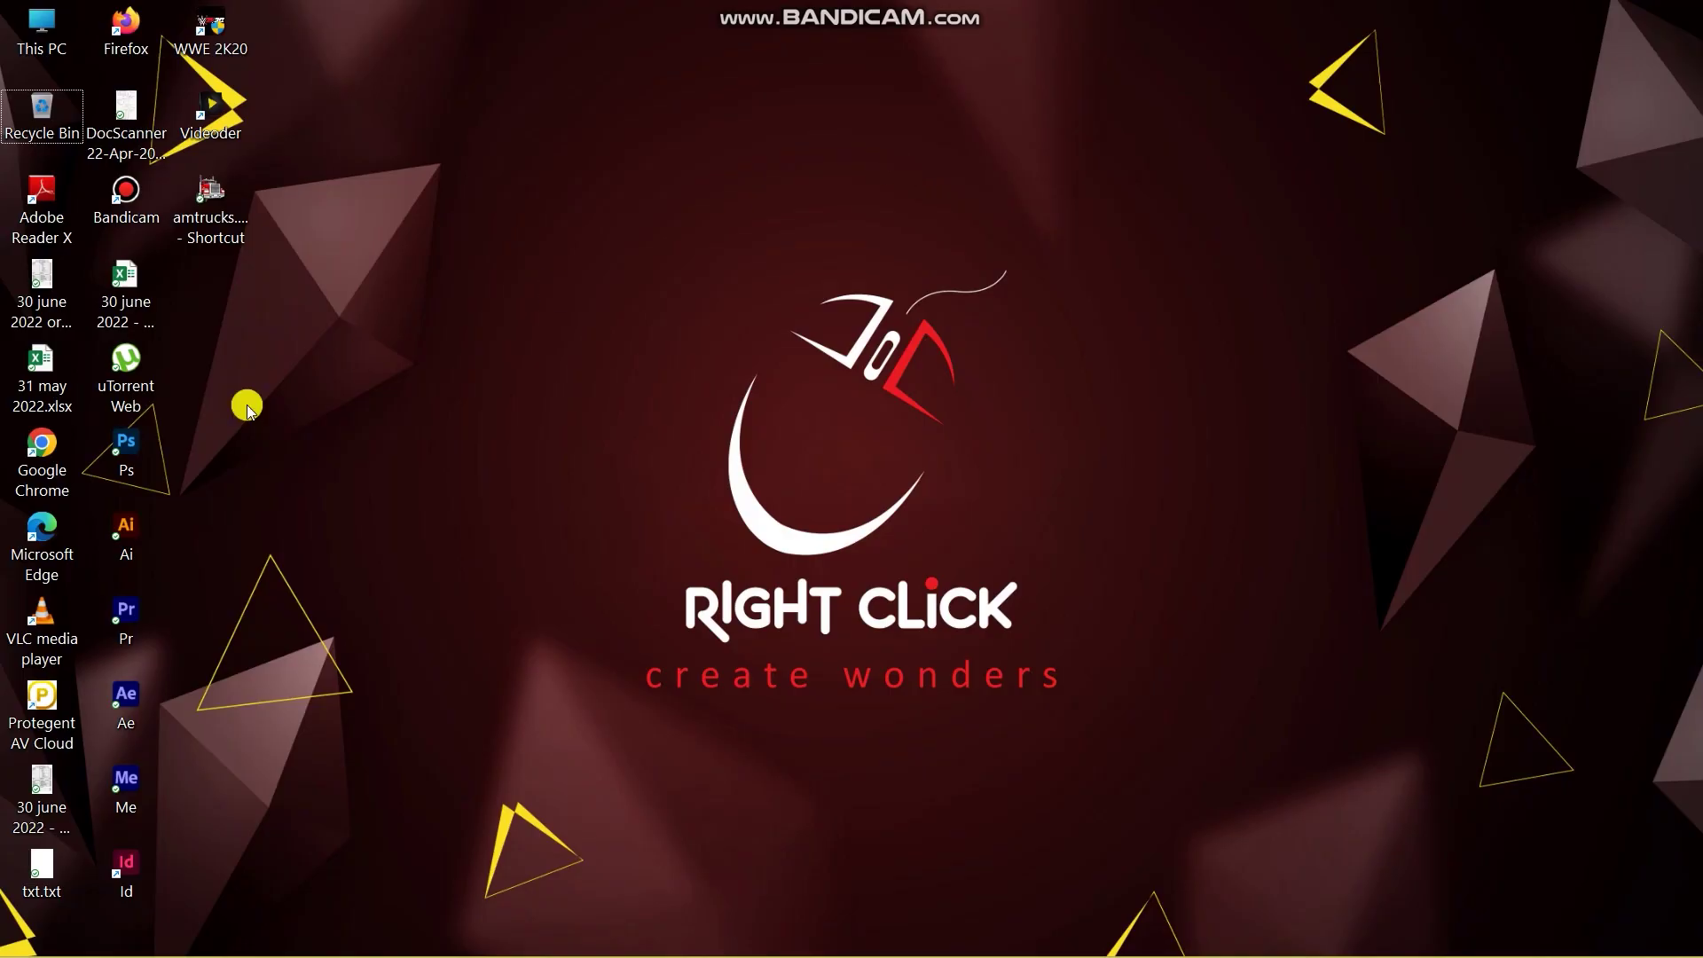
# - Launch Adobe Photoshop from its Ps icon on the Windows desktop
pyautogui.doubleClick(142, 451)
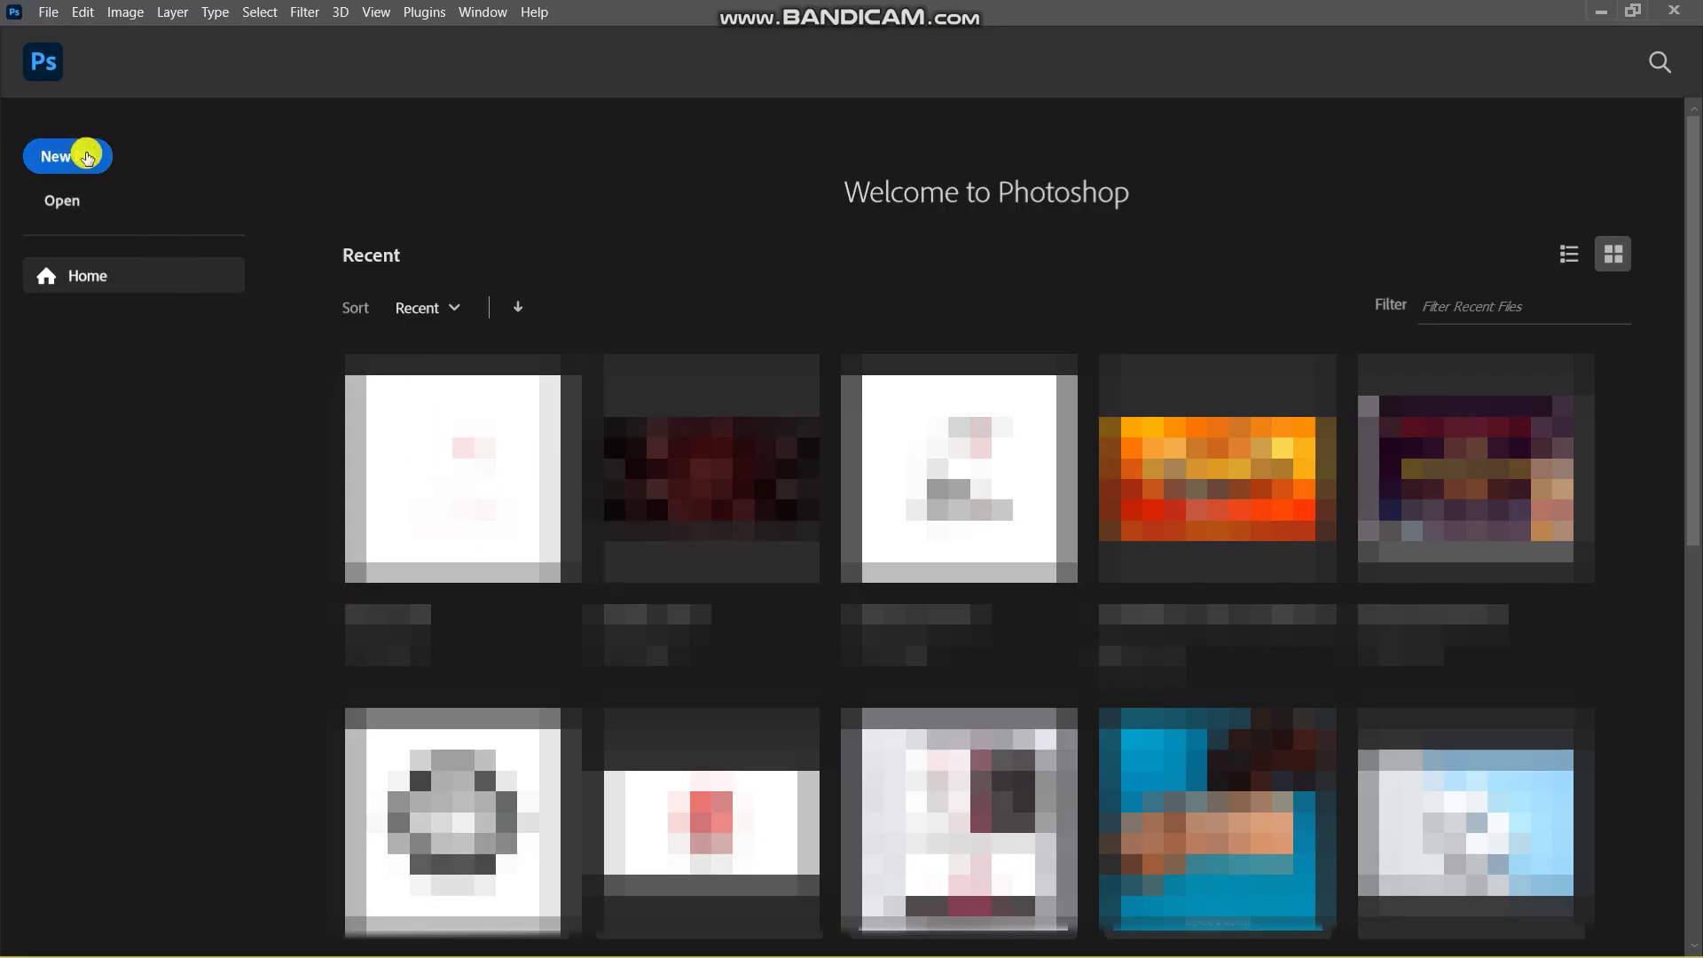
# - Create an 8.5 × 5.5 cm, 300 ppi document named 'visiting card 2 sides'
pyautogui.click(86, 158)
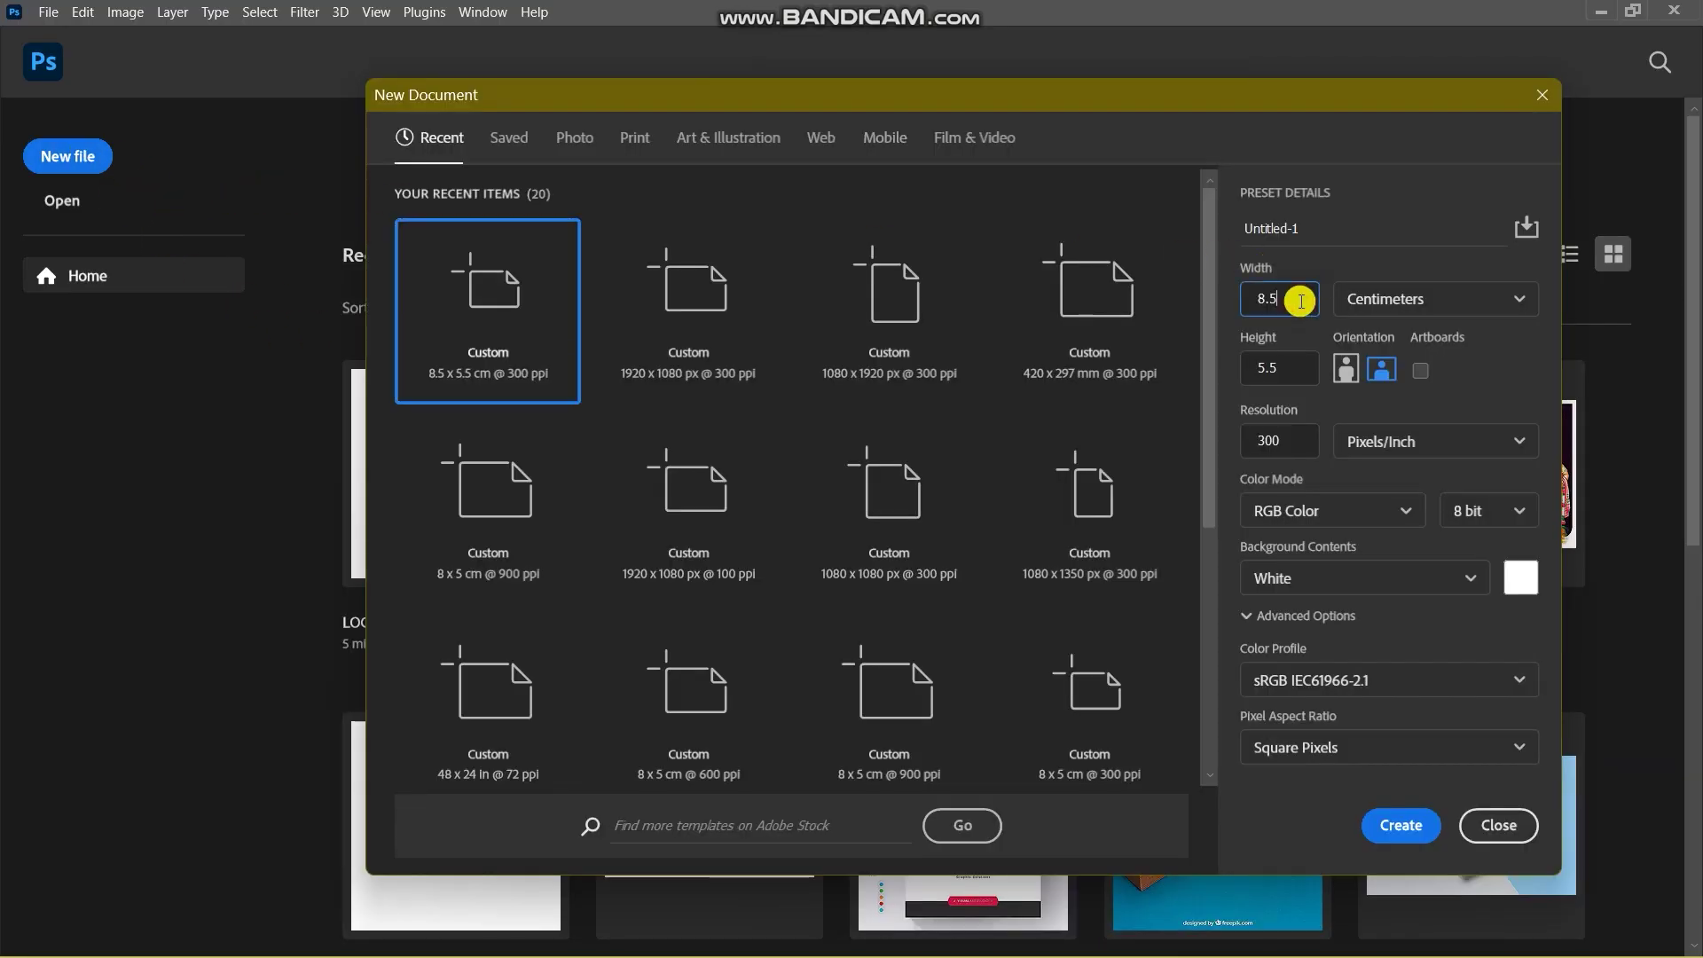
pyautogui.click(1287, 371)
pyautogui.click(1288, 442)
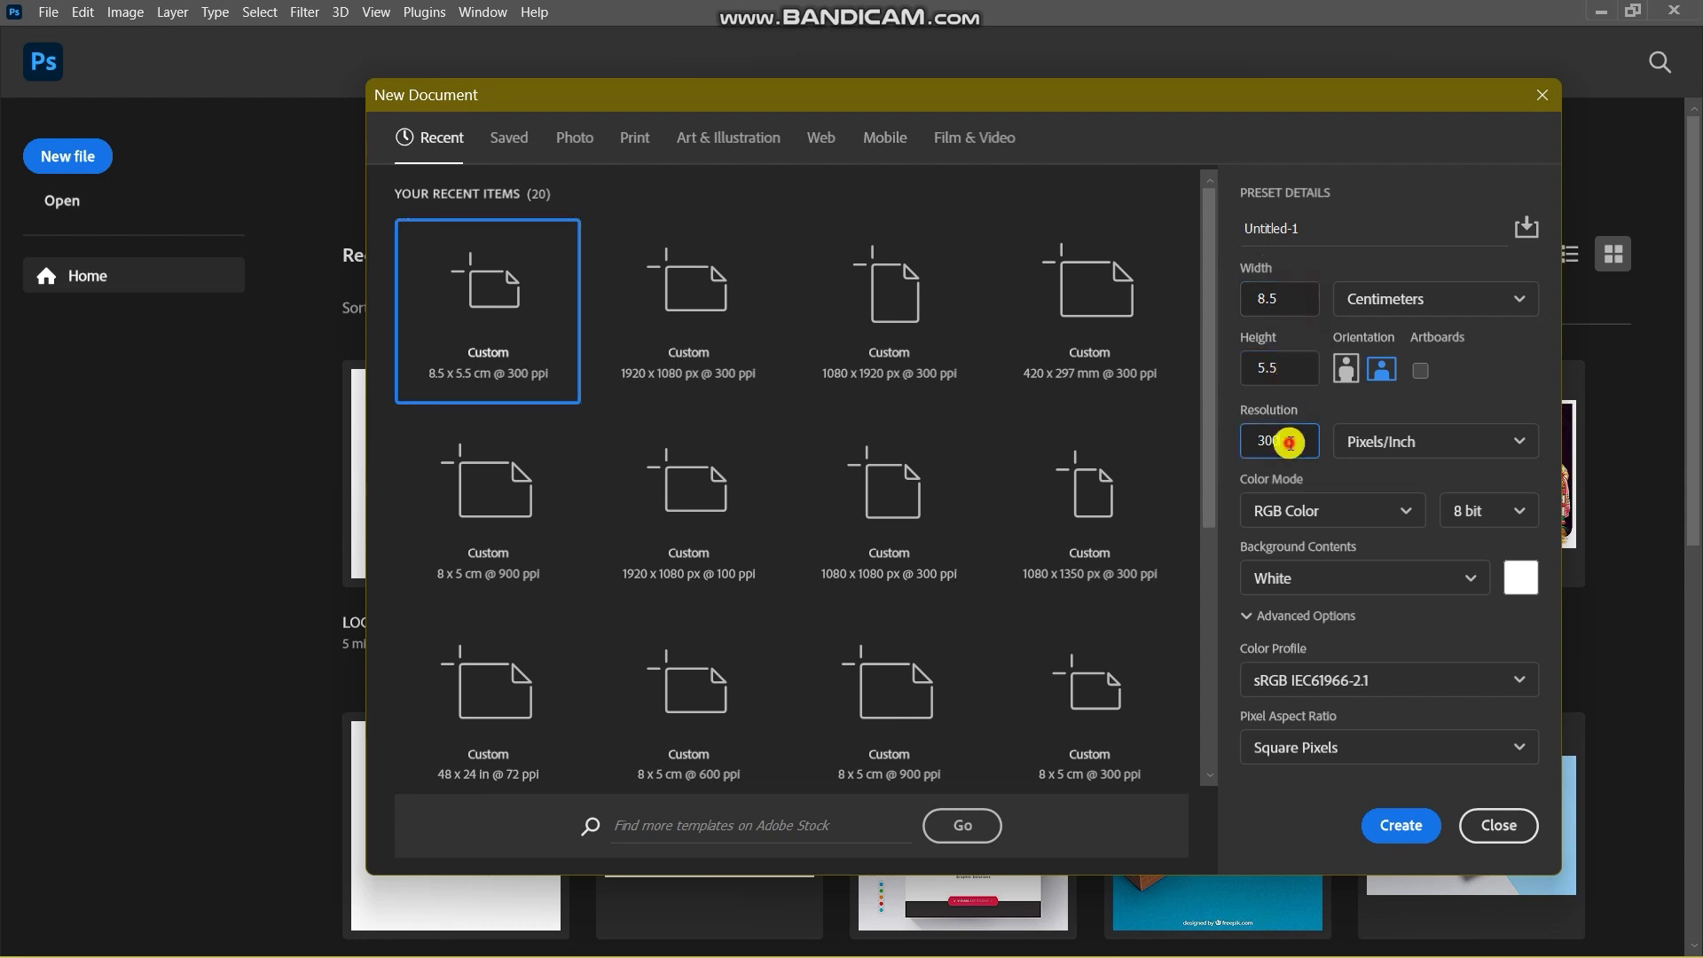
pyautogui.moveTo(1343, 226); pyautogui.dragTo(1215, 232)
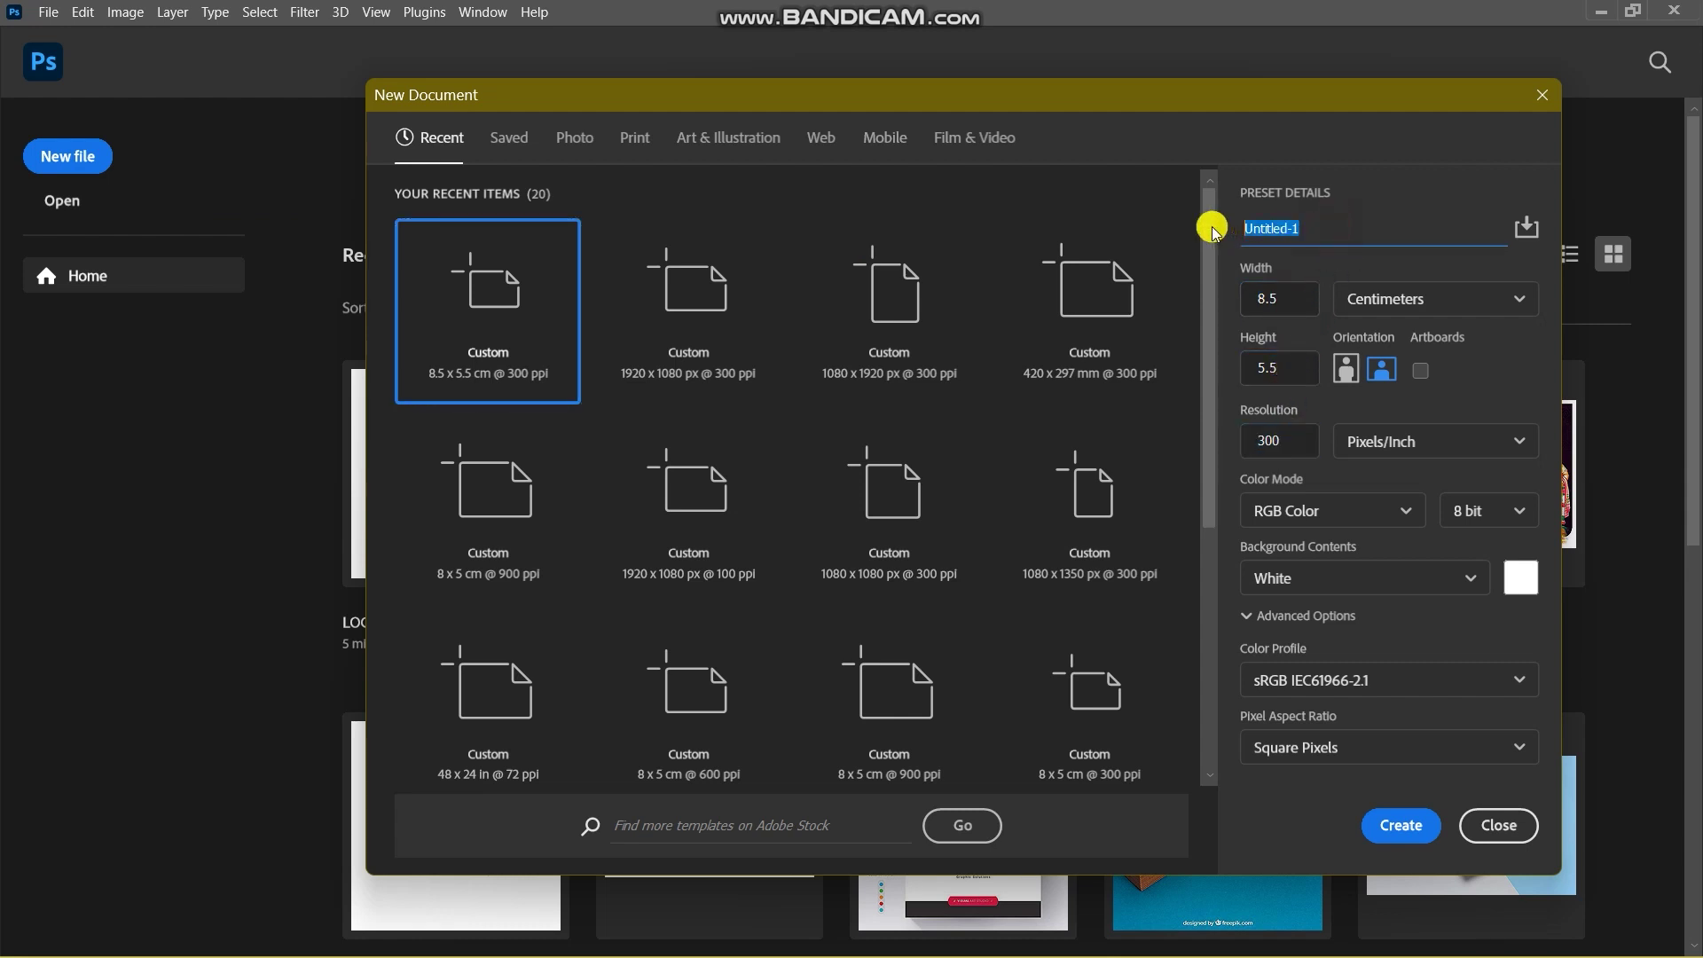
pyautogui.write('visiting card 2 sides')
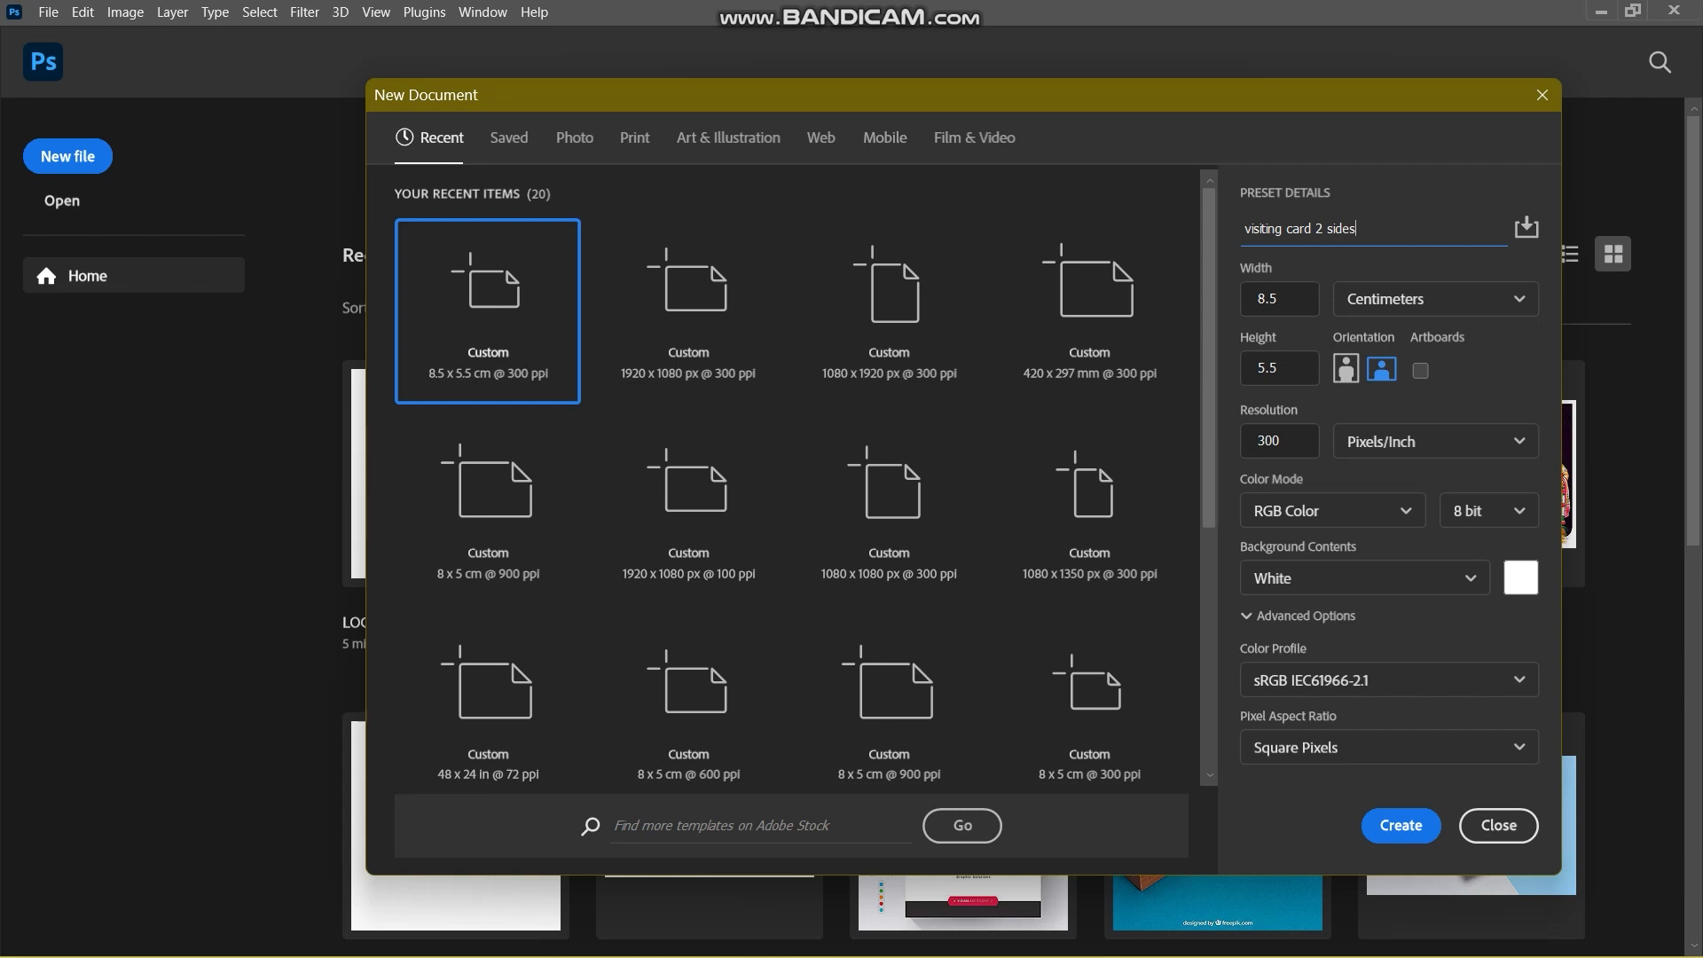
pyautogui.click(1402, 825)
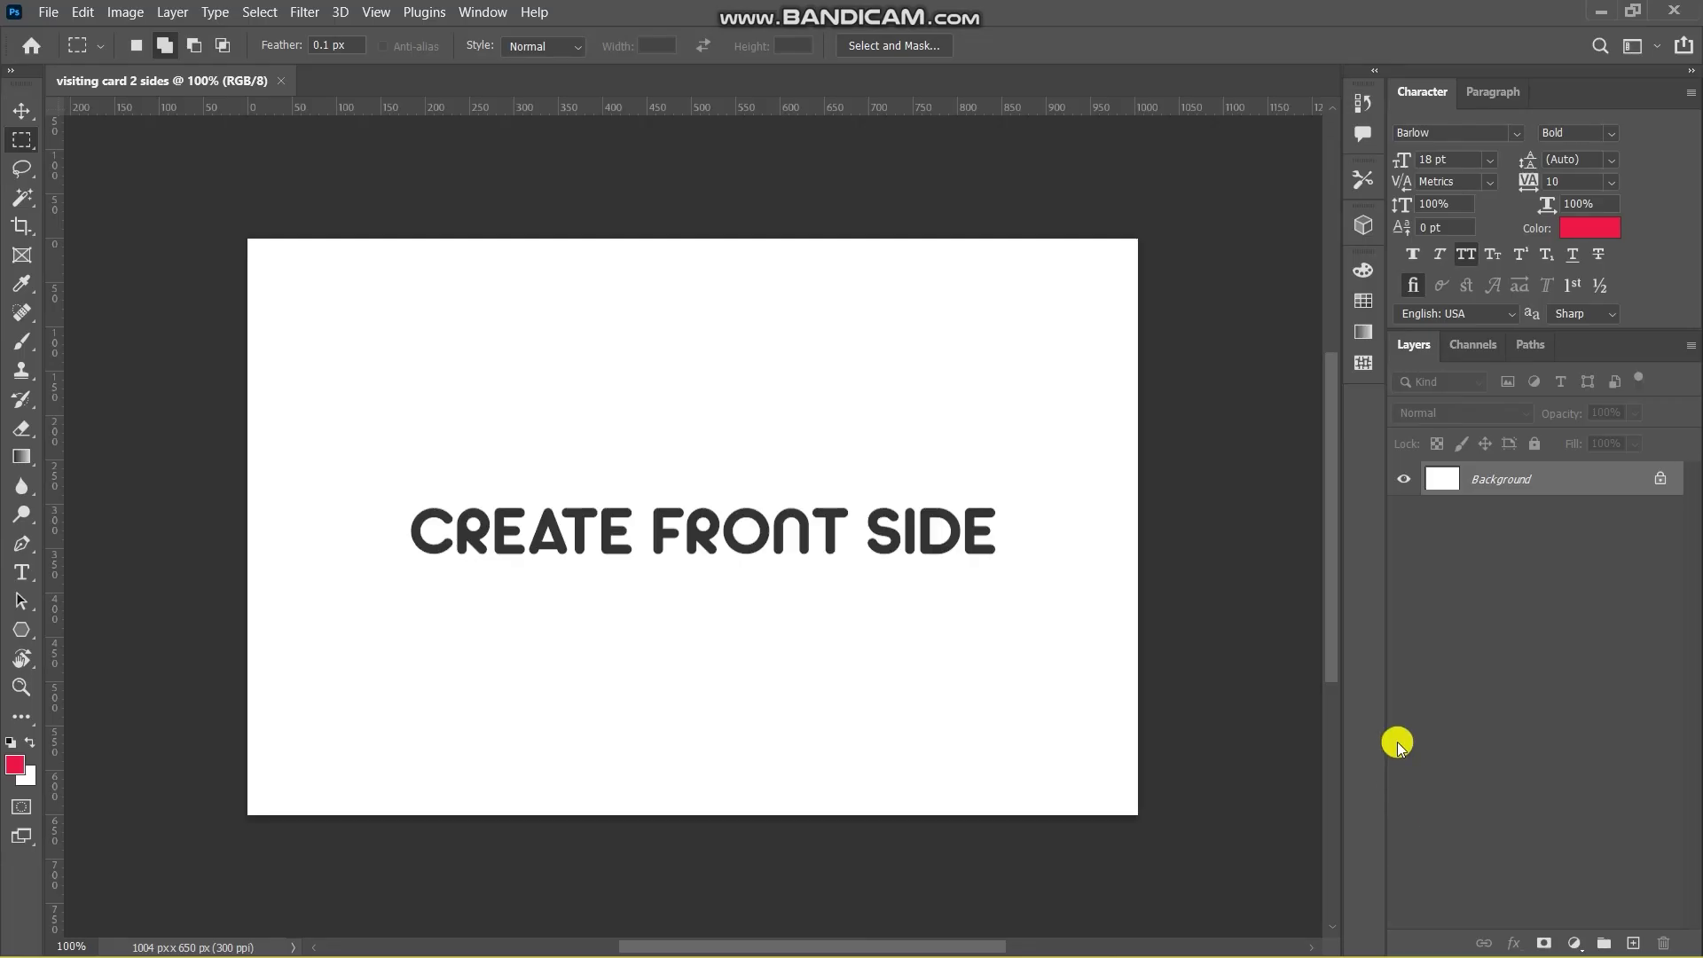
# - Draw a wide rectangle across the card's bottom and fill it dark maroon #261c1e
pyautogui.click(22, 629)
pyautogui.click(97, 629)
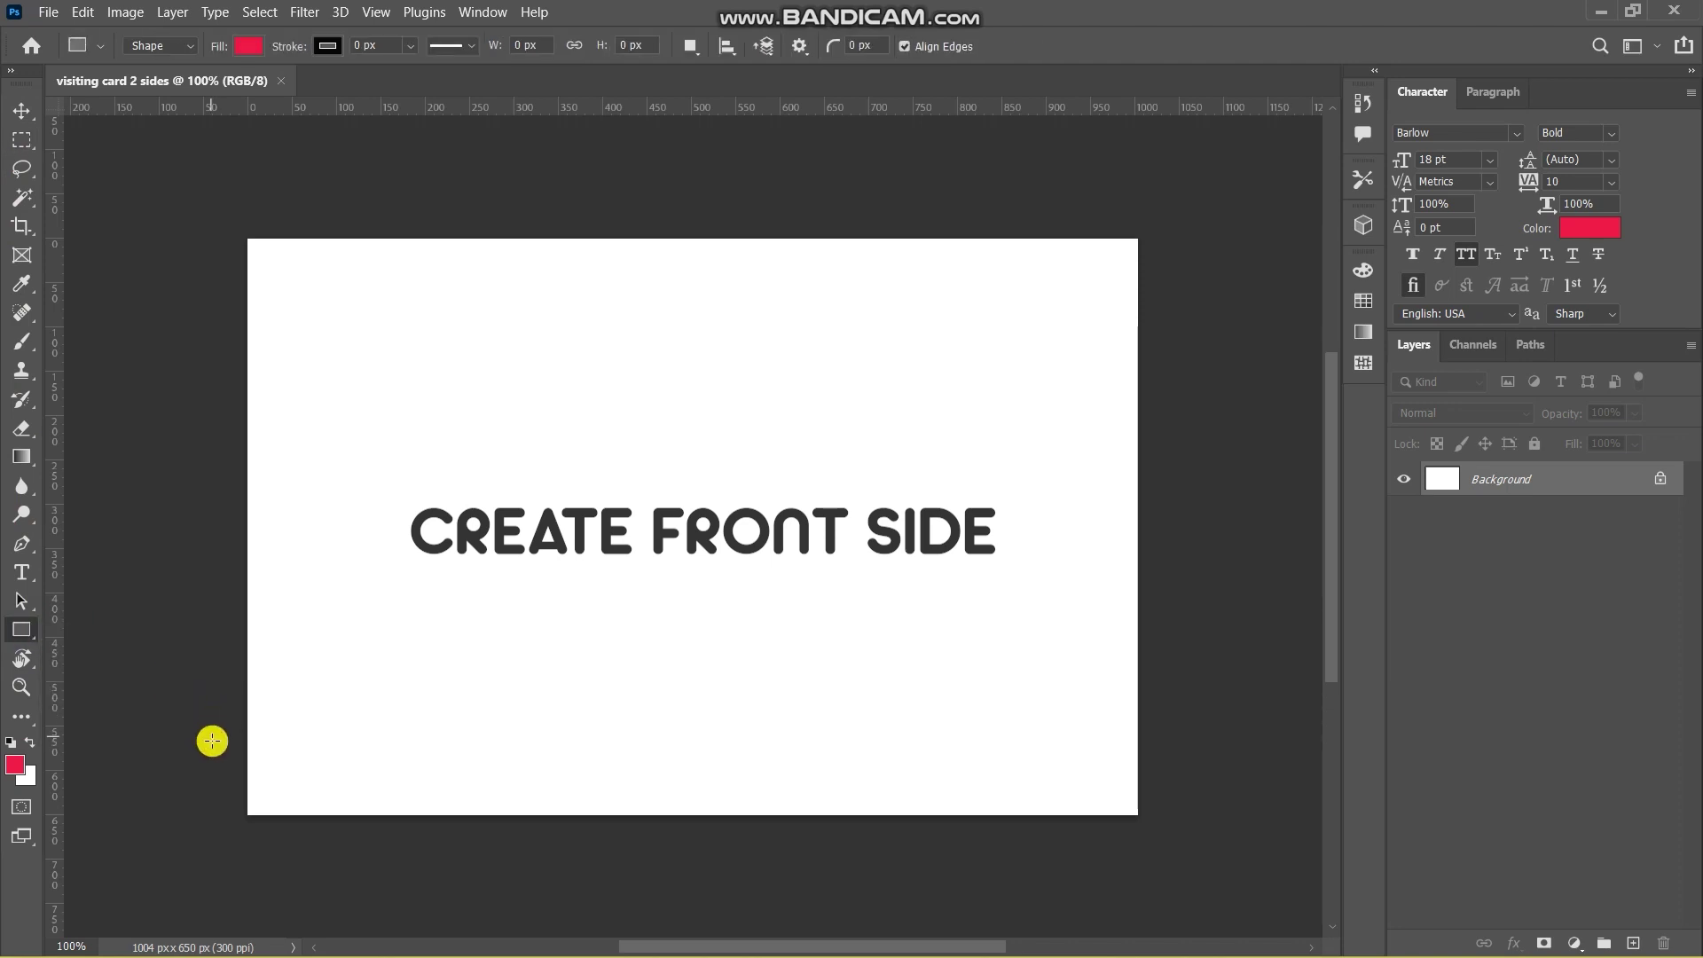
pyautogui.moveTo(202, 720); pyautogui.dragTo(1221, 856)
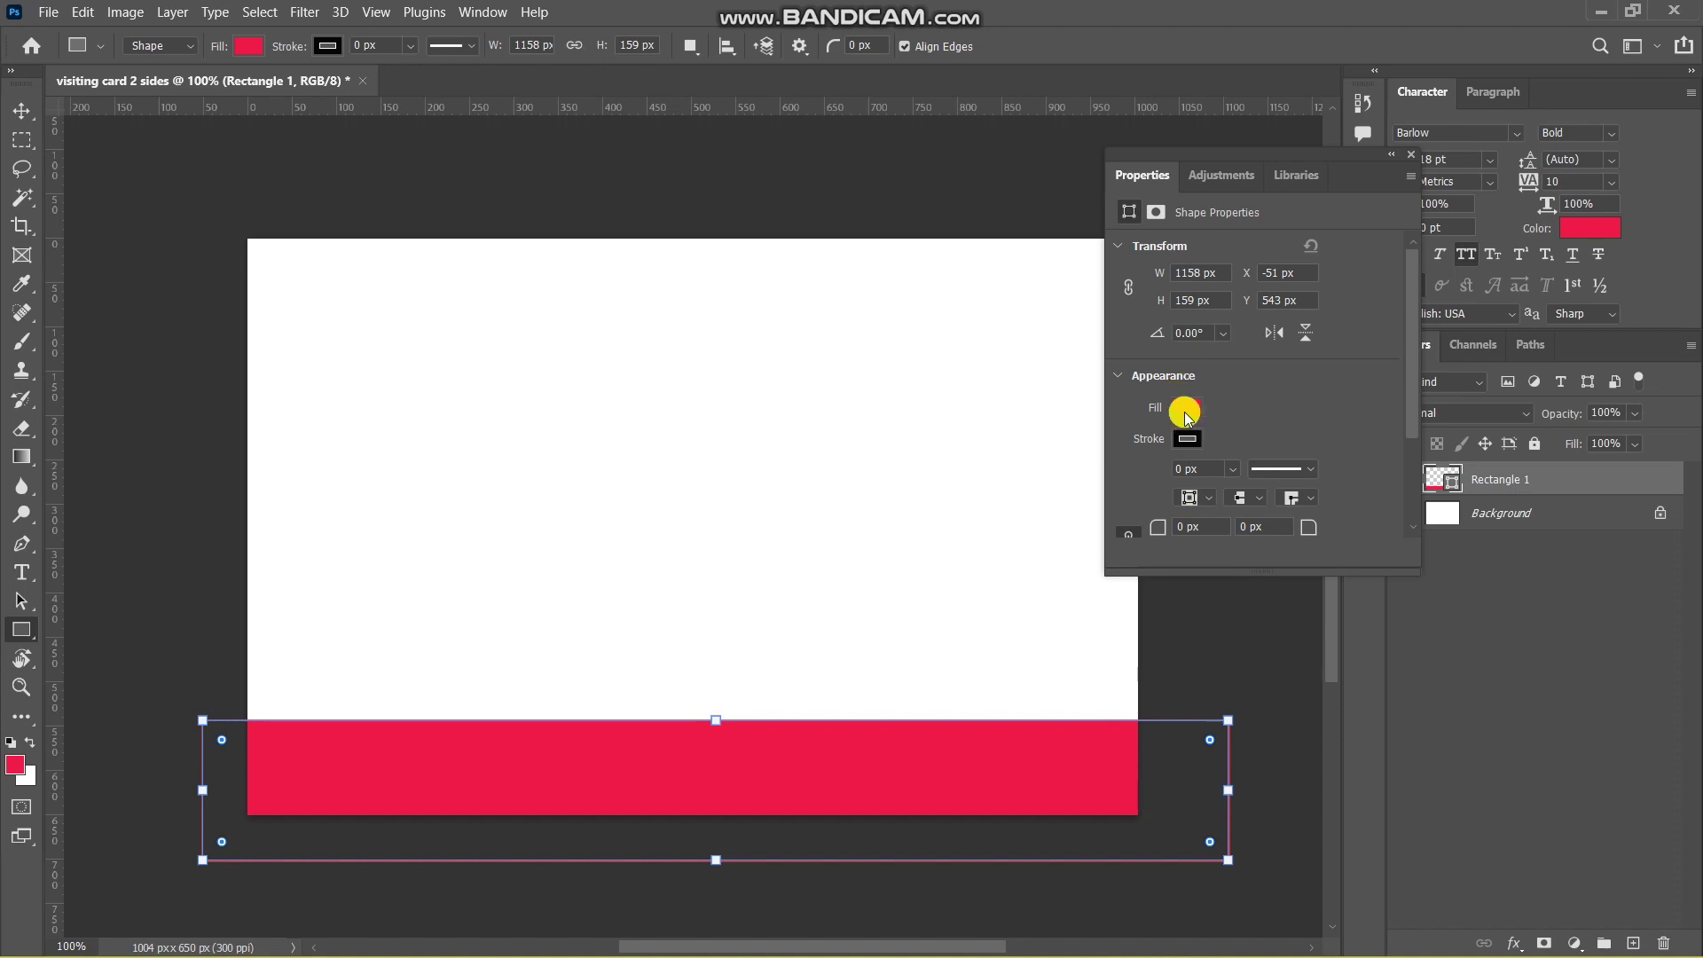
pyautogui.click(1186, 410)
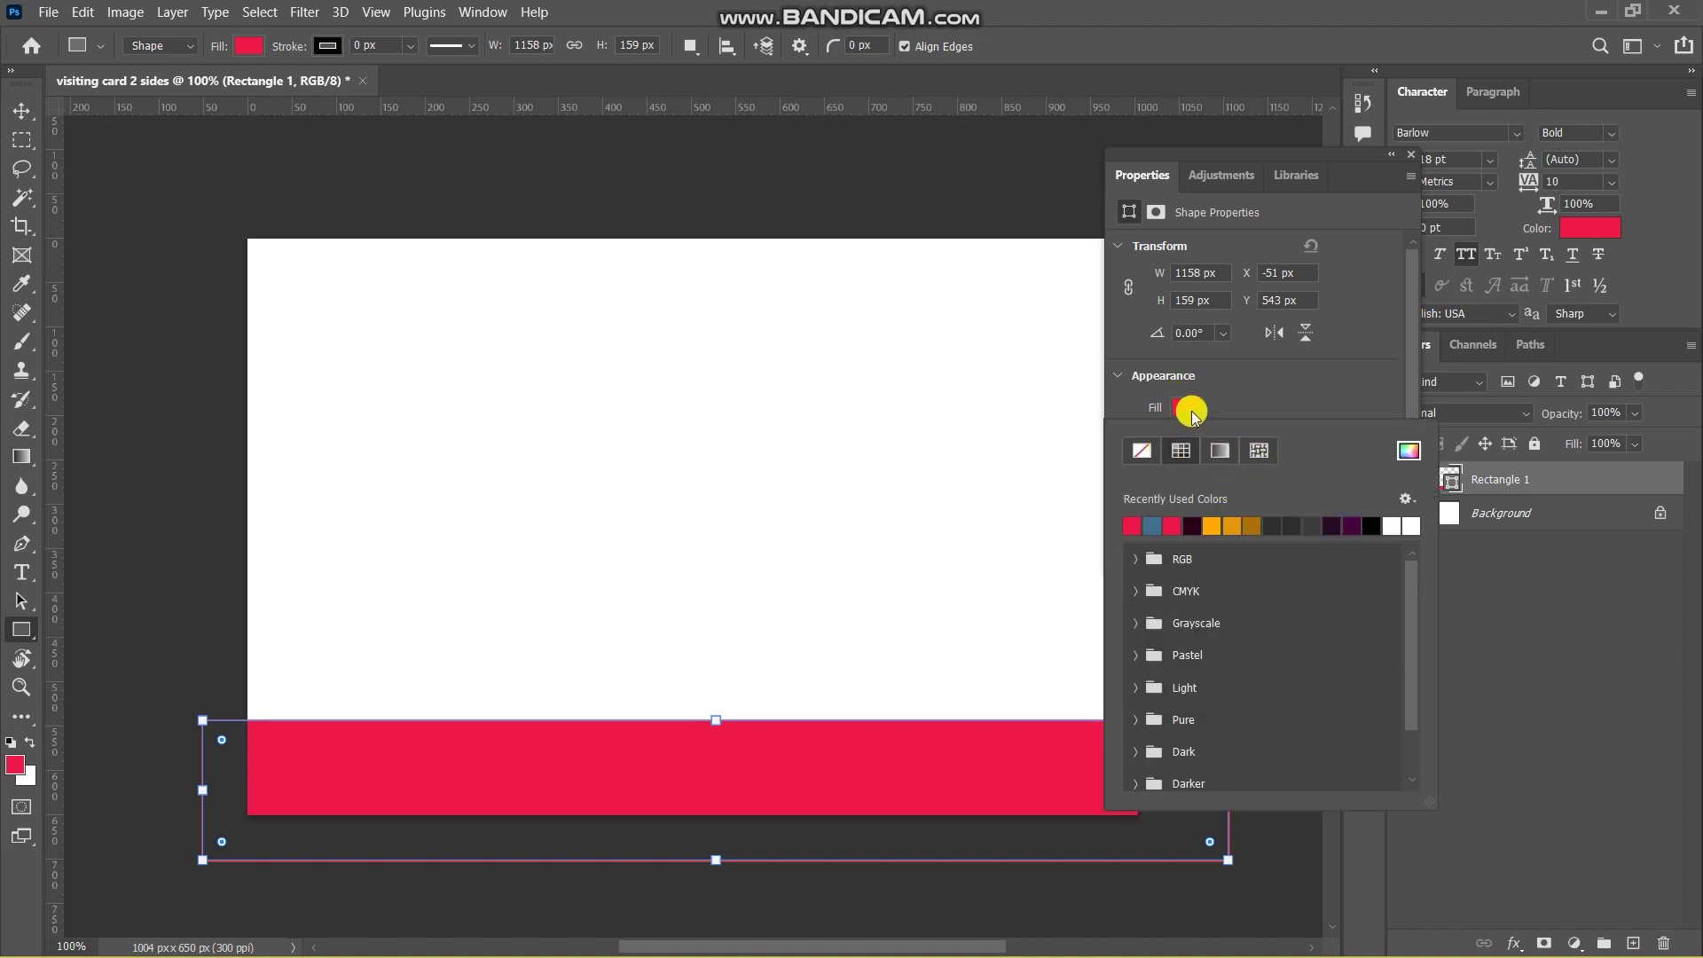
pyautogui.click(1416, 458)
pyautogui.click(1344, 565)
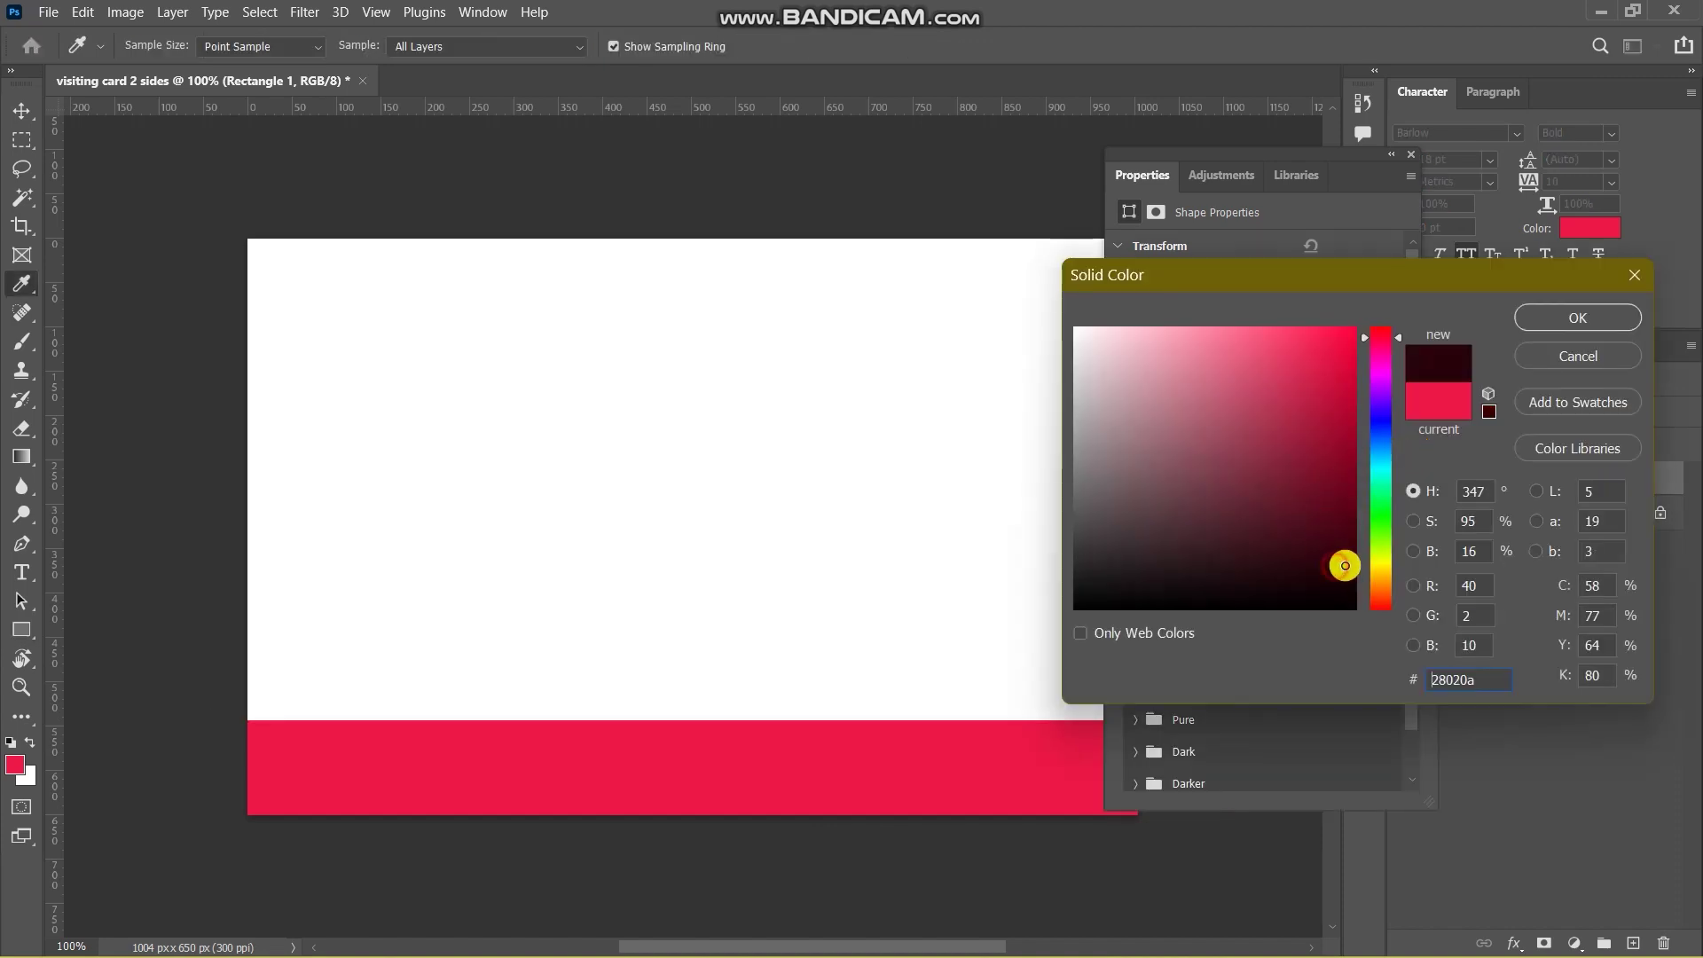
pyautogui.moveTo(1354, 559); pyautogui.dragTo(1125, 565)
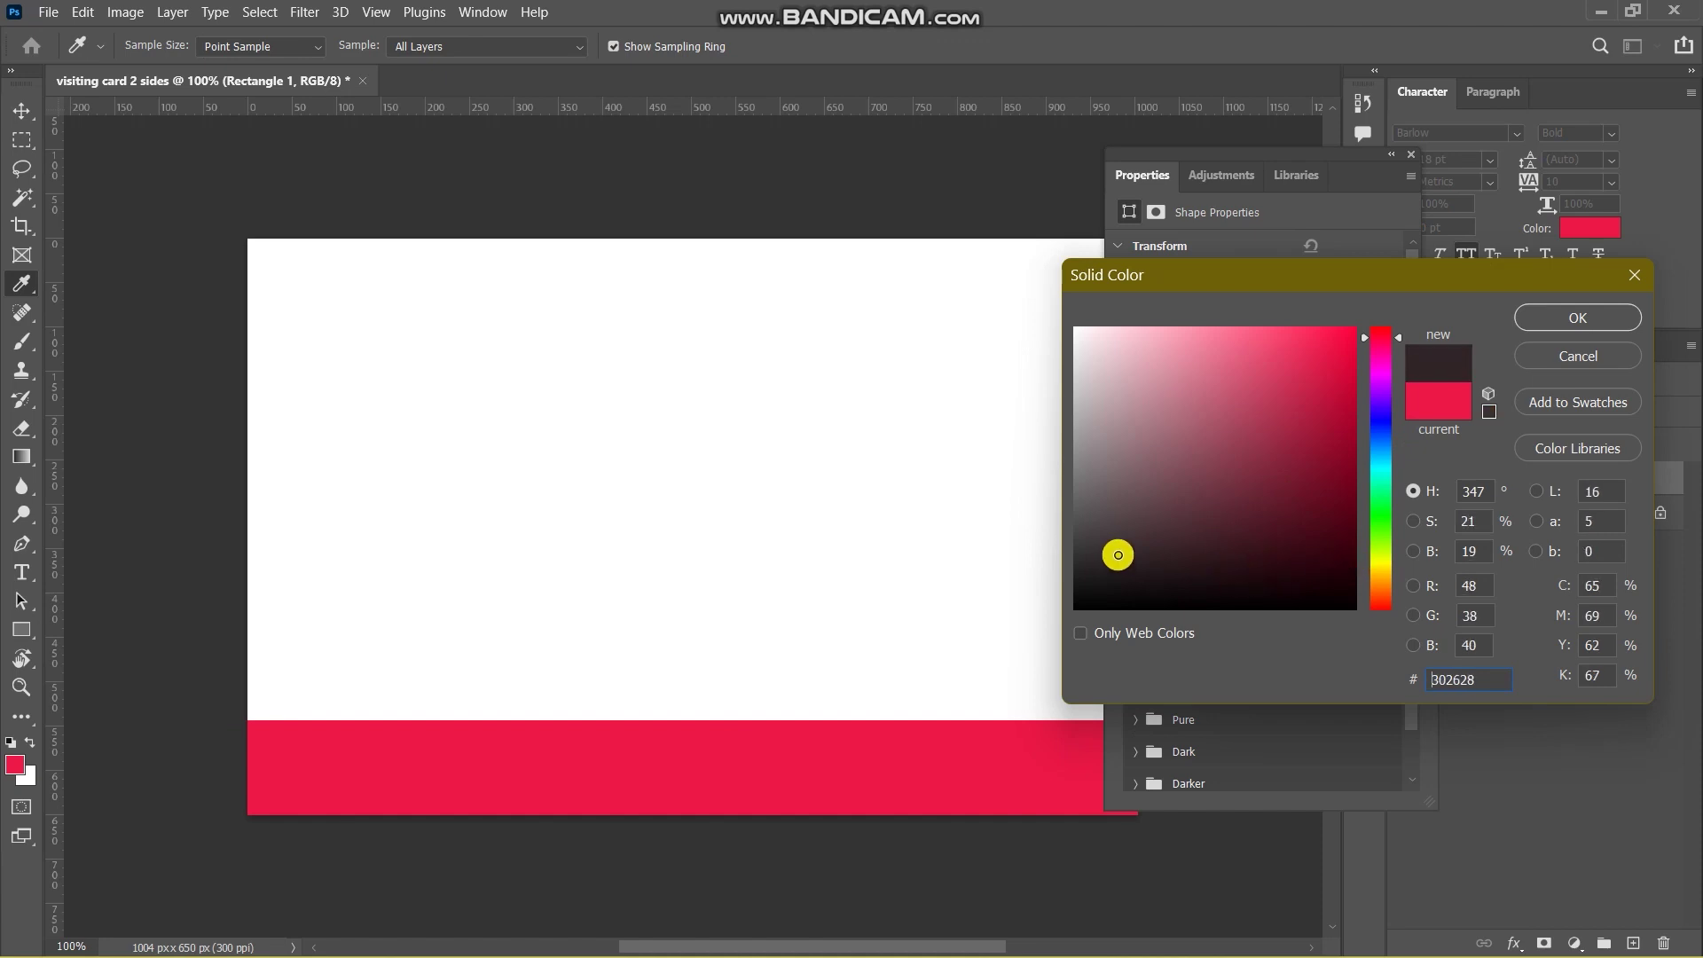
pyautogui.click(1577, 319)
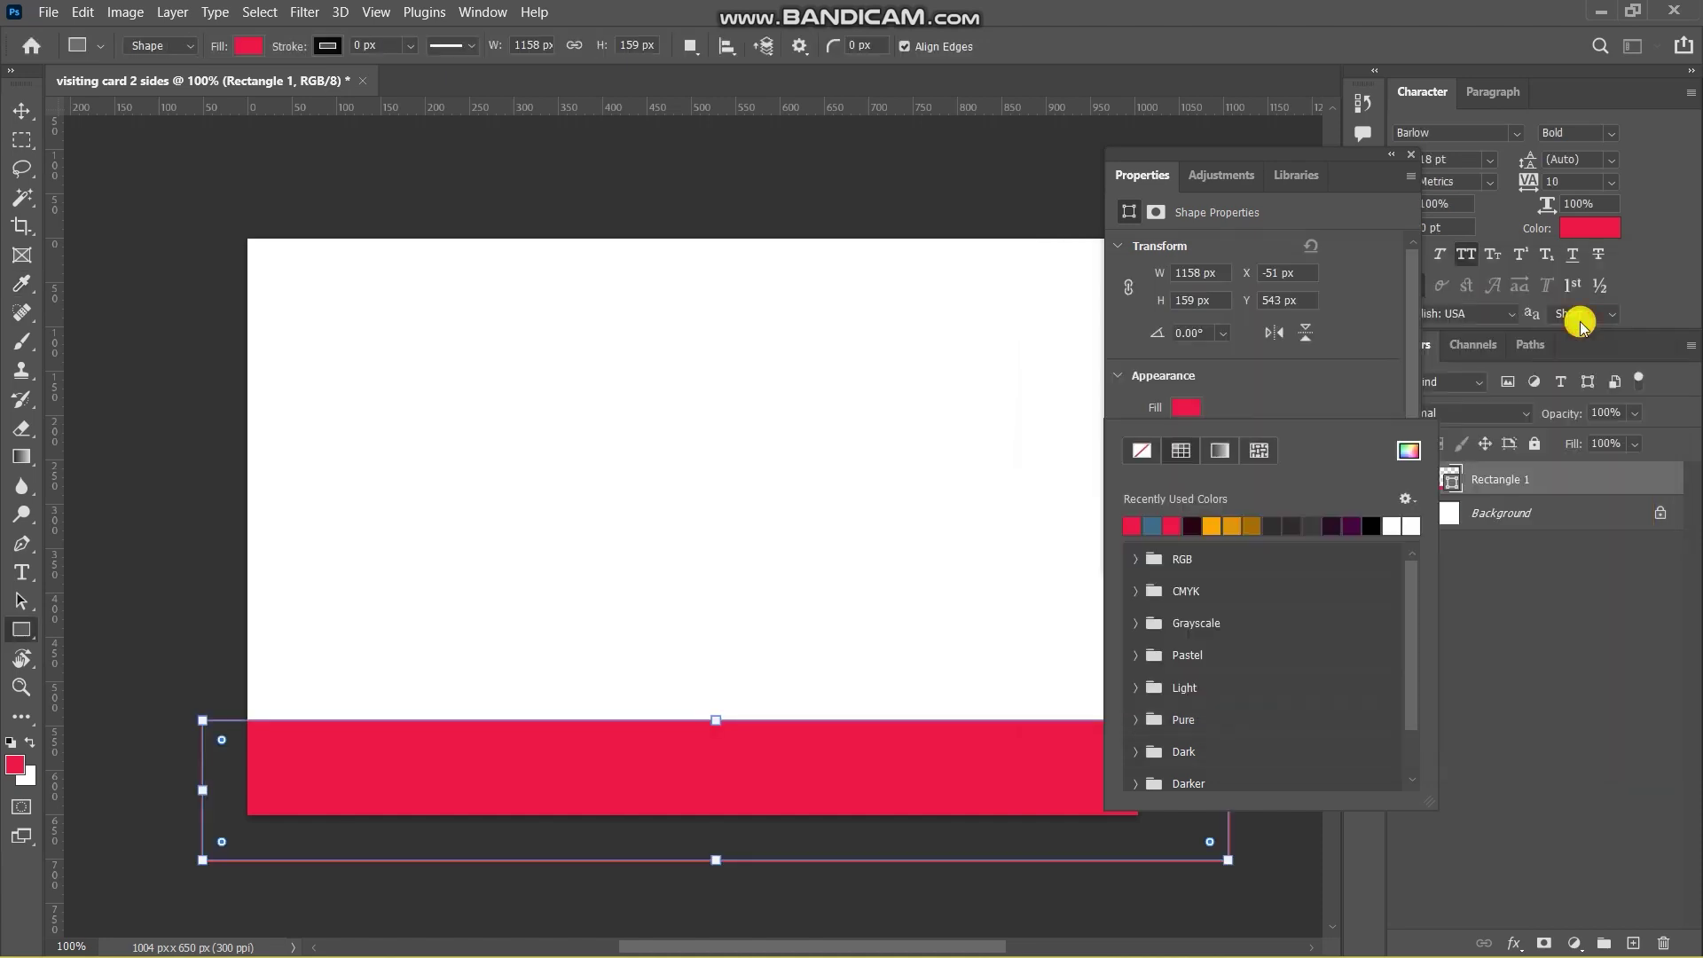
pyautogui.click(1411, 159)
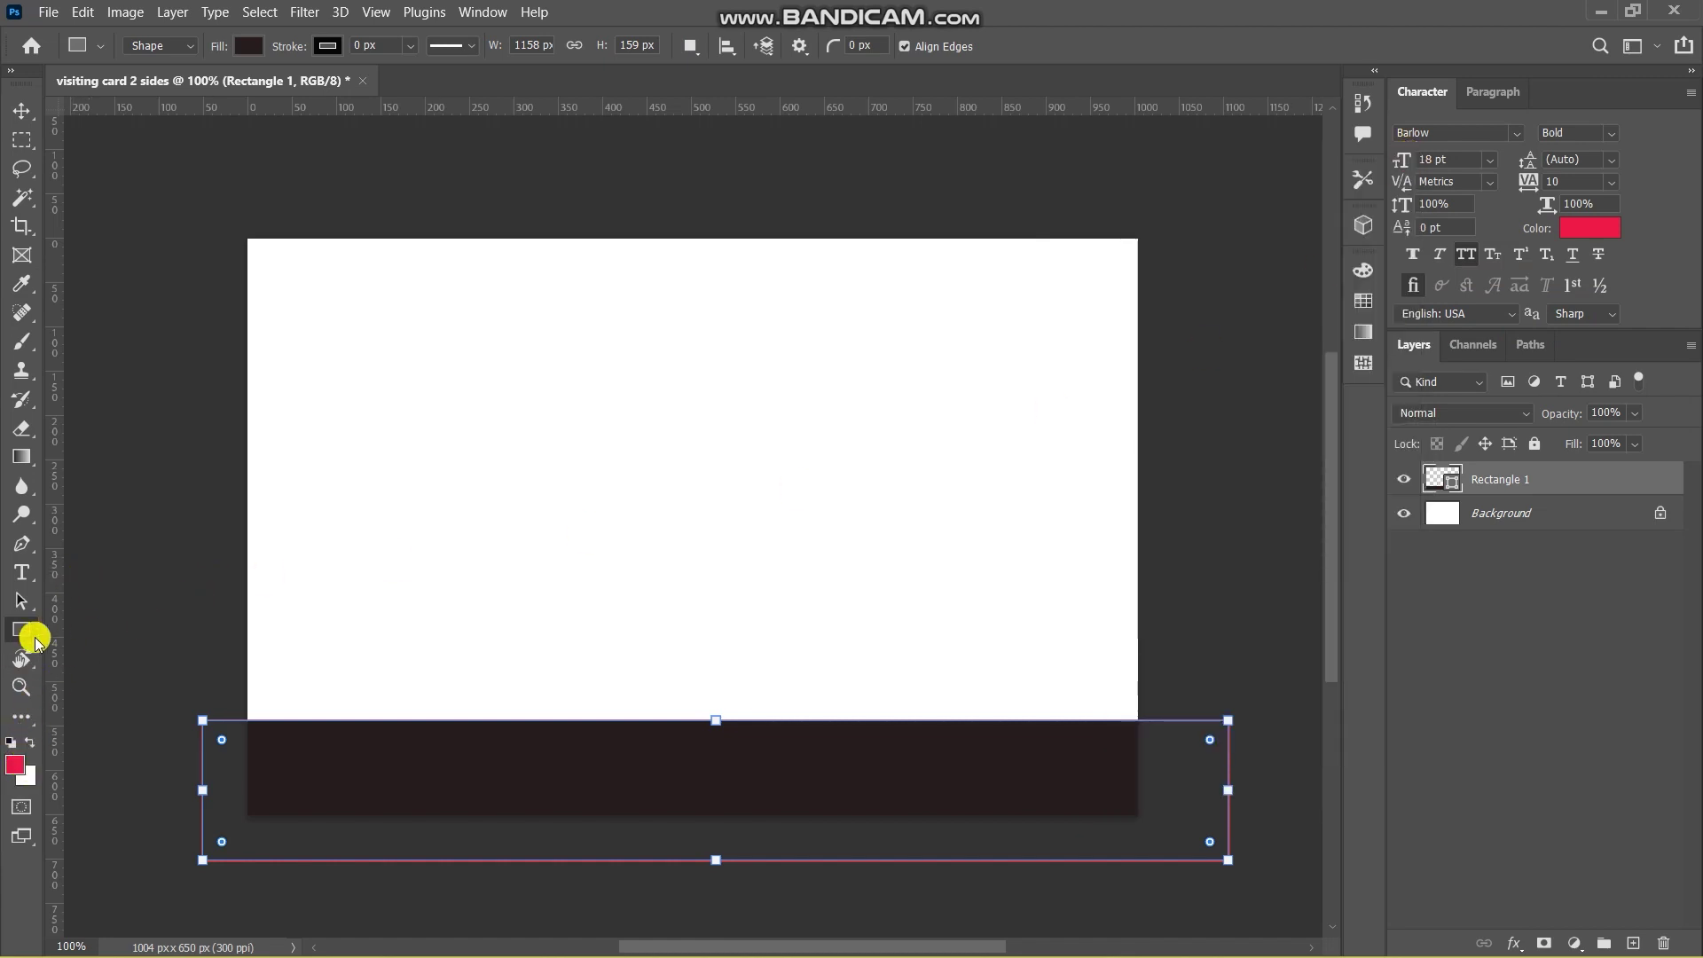
# - Draw a smaller rectangle above the dark band, fill it red #ed1846, and begin rounding its corners
pyautogui.click(21, 635)
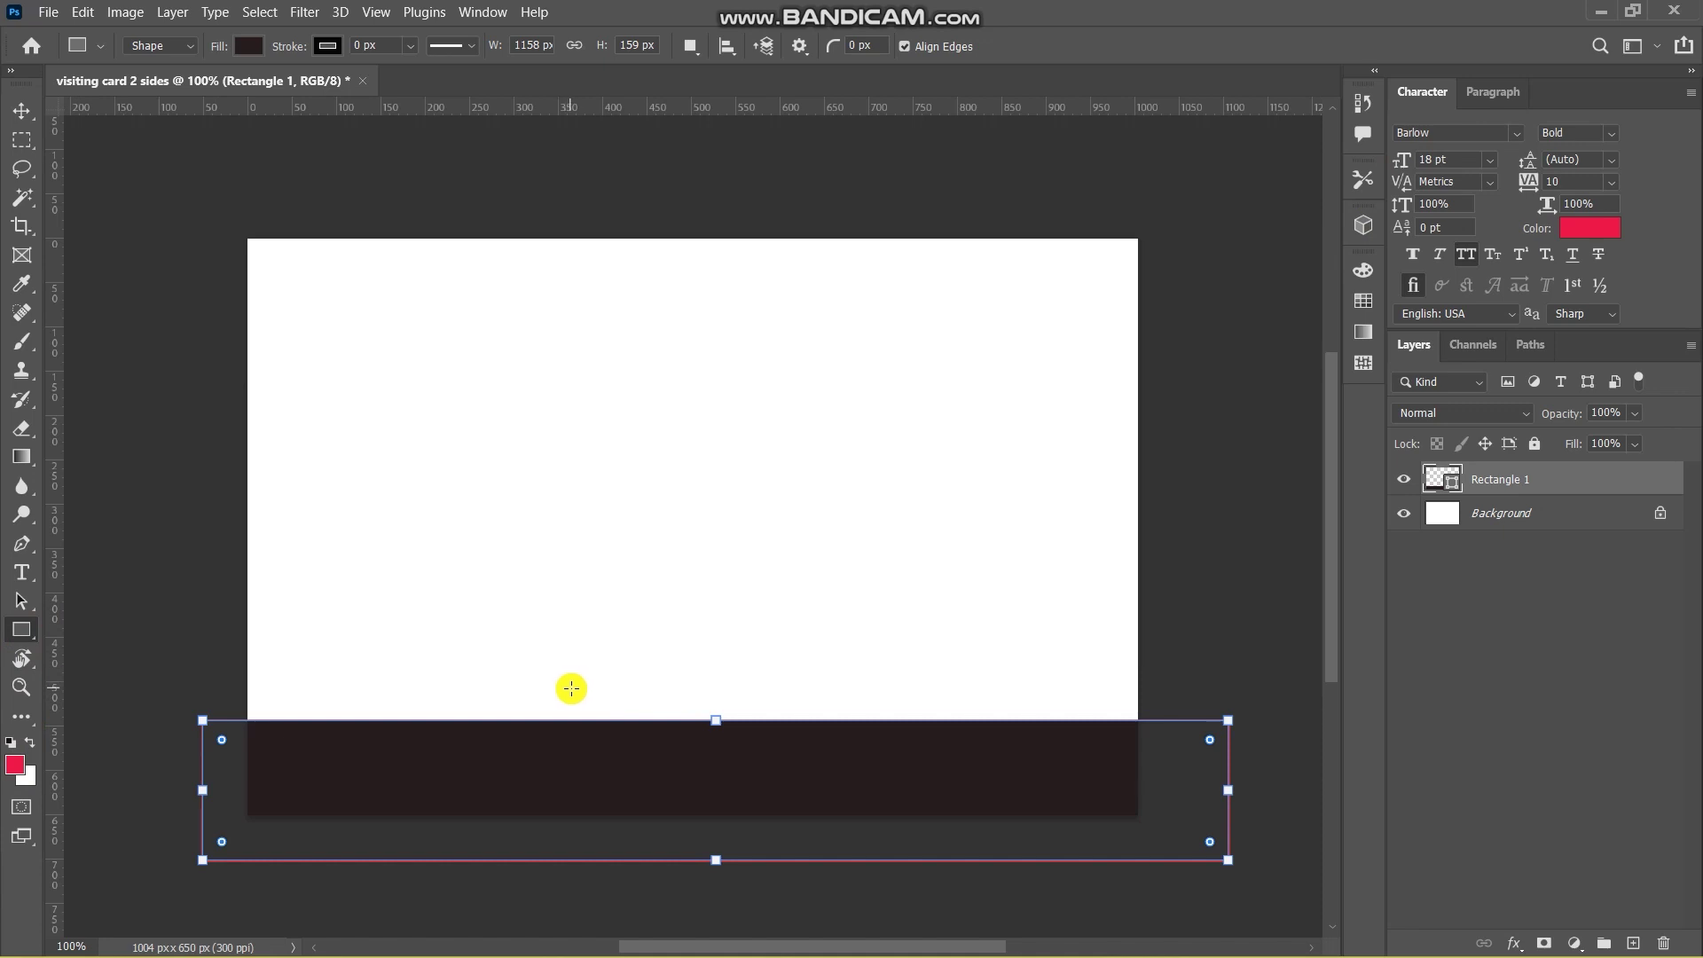
pyautogui.moveTo(541, 647); pyautogui.dragTo(867, 708)
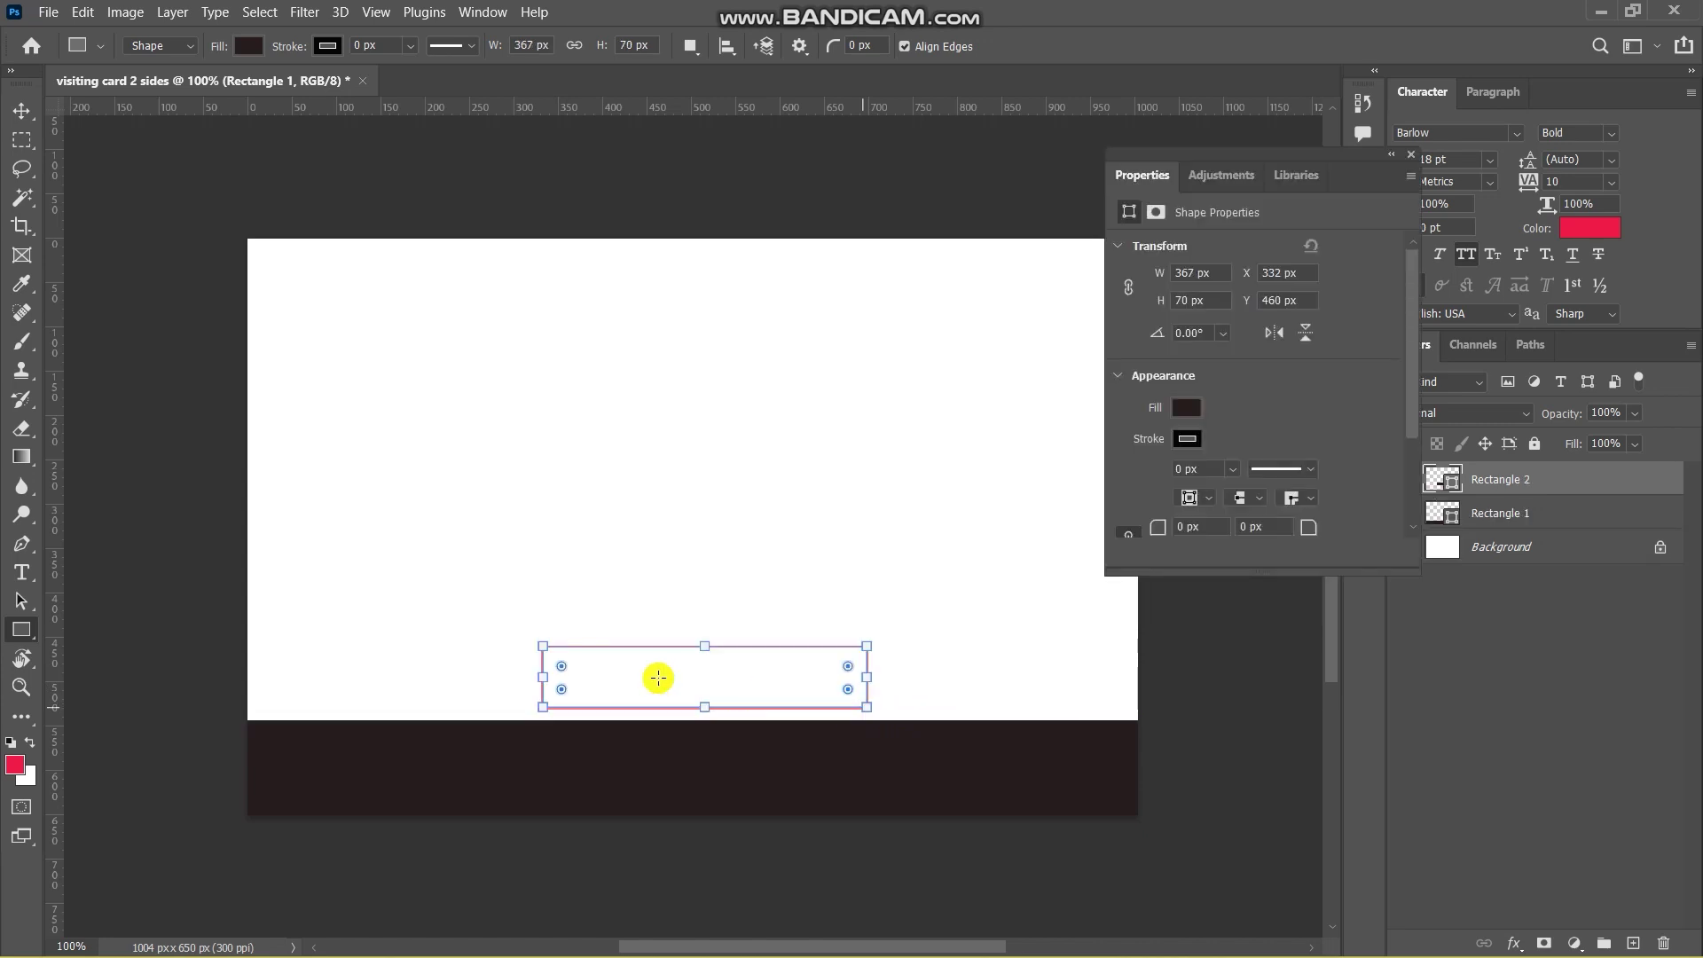
pyautogui.click(1186, 412)
pyautogui.click(1413, 452)
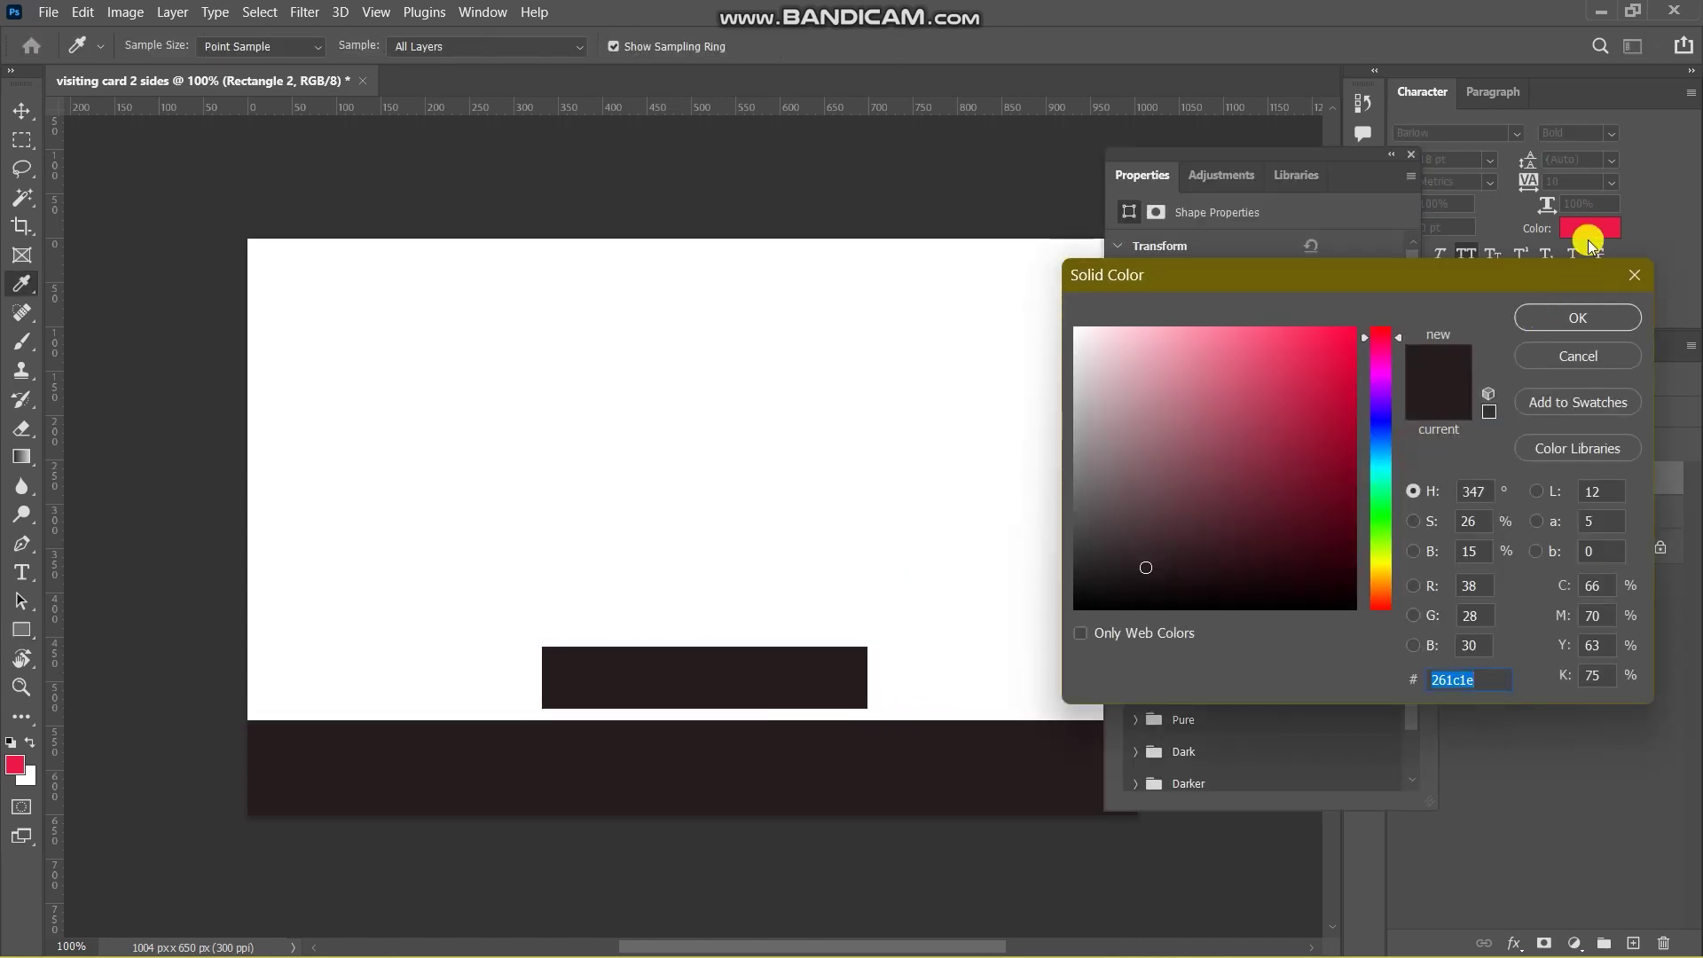
pyautogui.click(1319, 411)
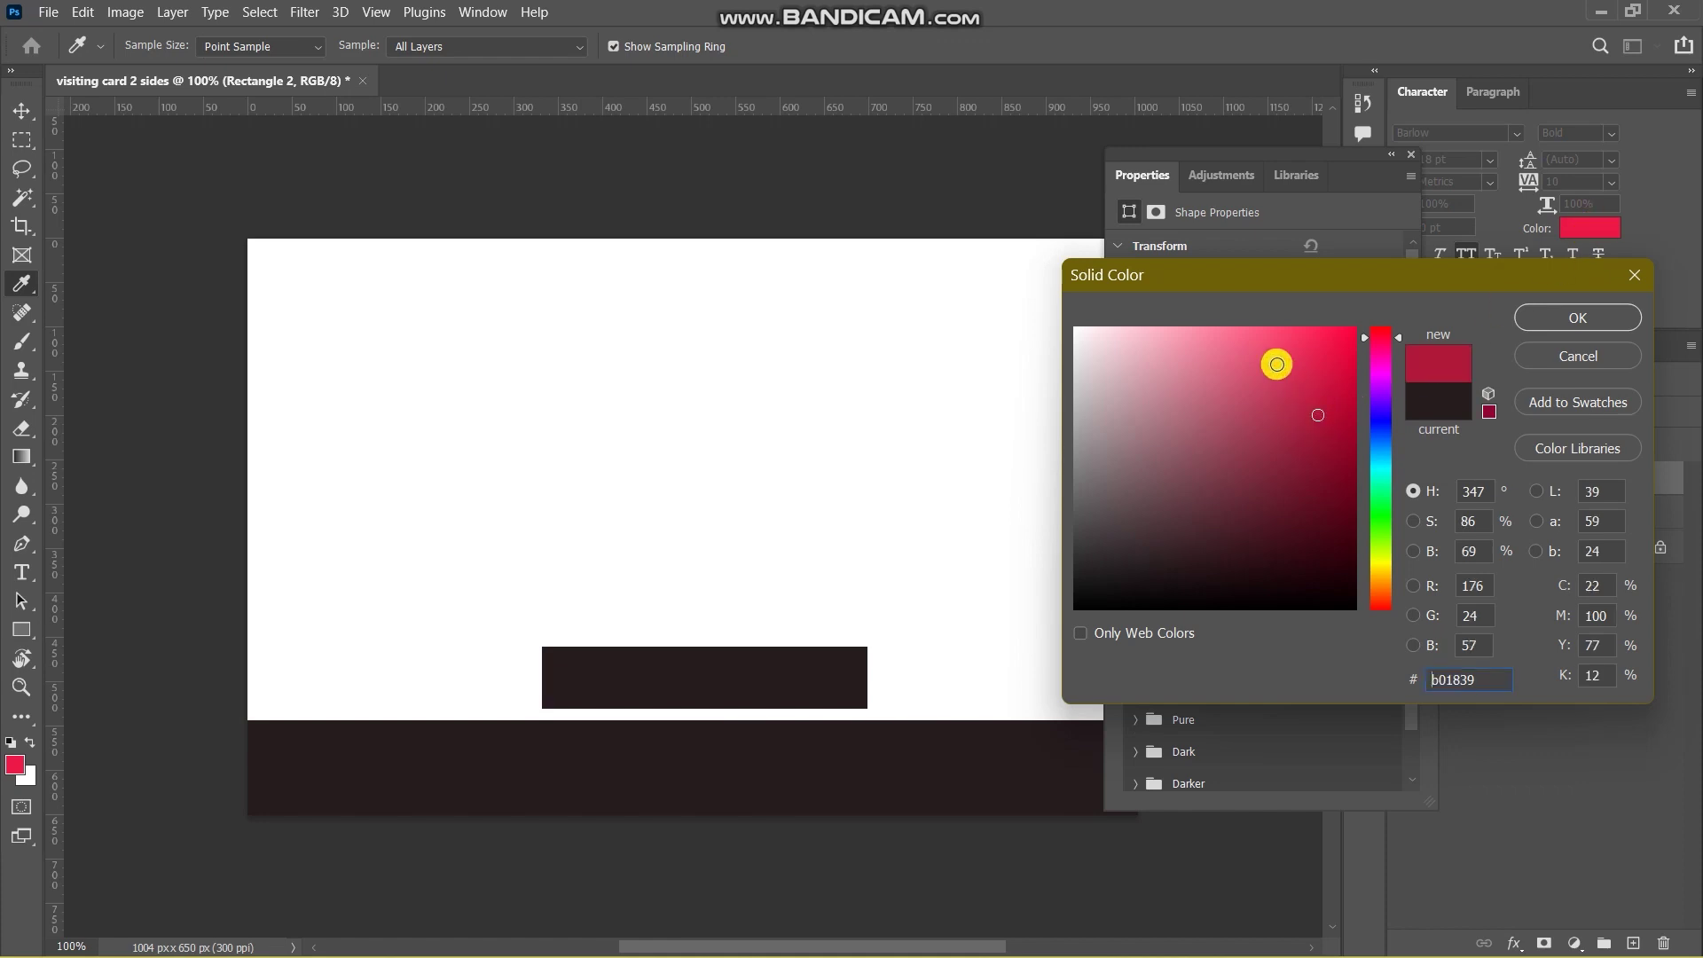
pyautogui.moveTo(1274, 358); pyautogui.dragTo(1319, 388)
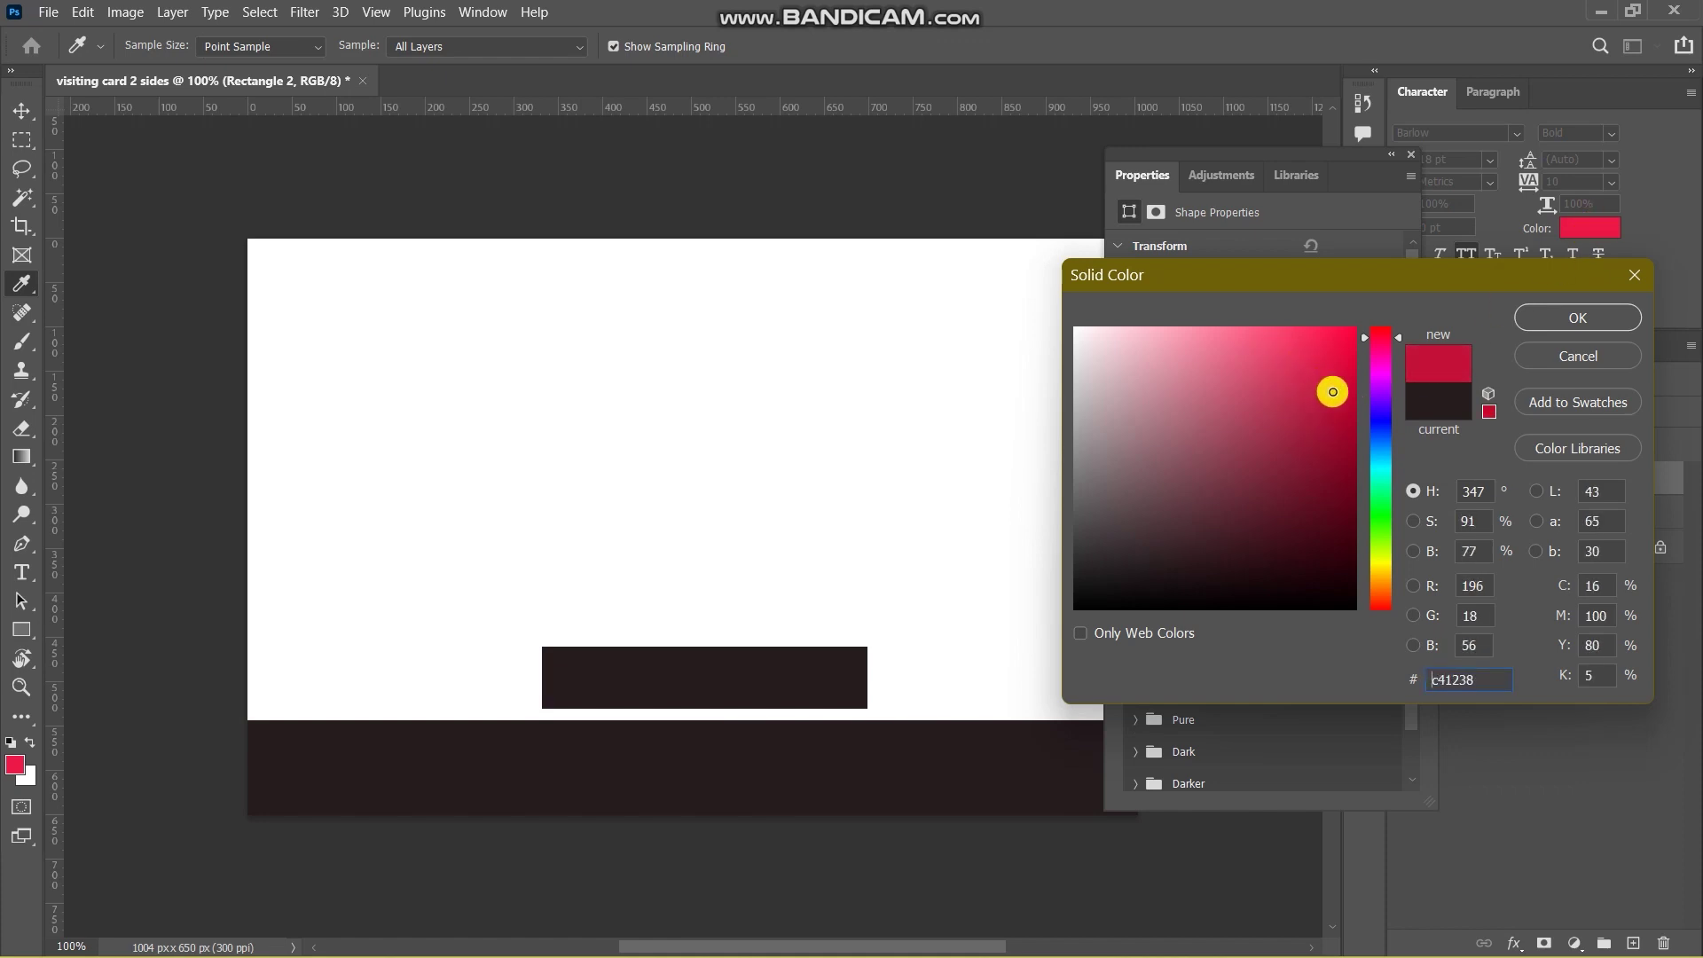
pyautogui.click(15, 763)
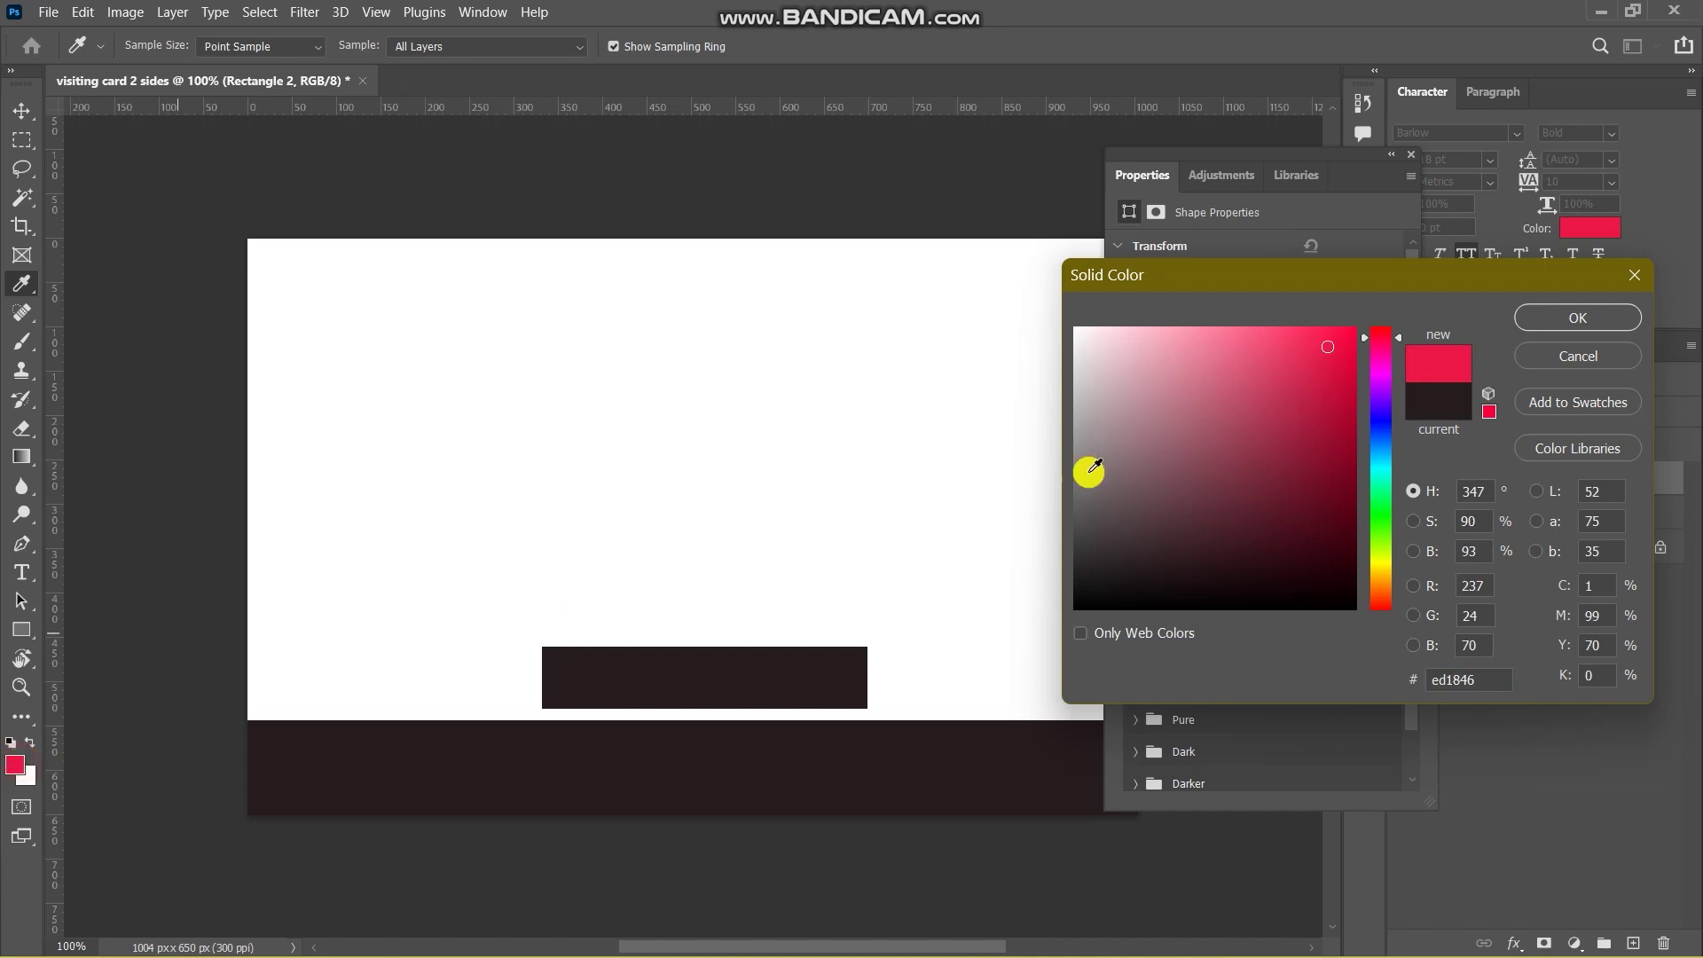
pyautogui.click(1578, 317)
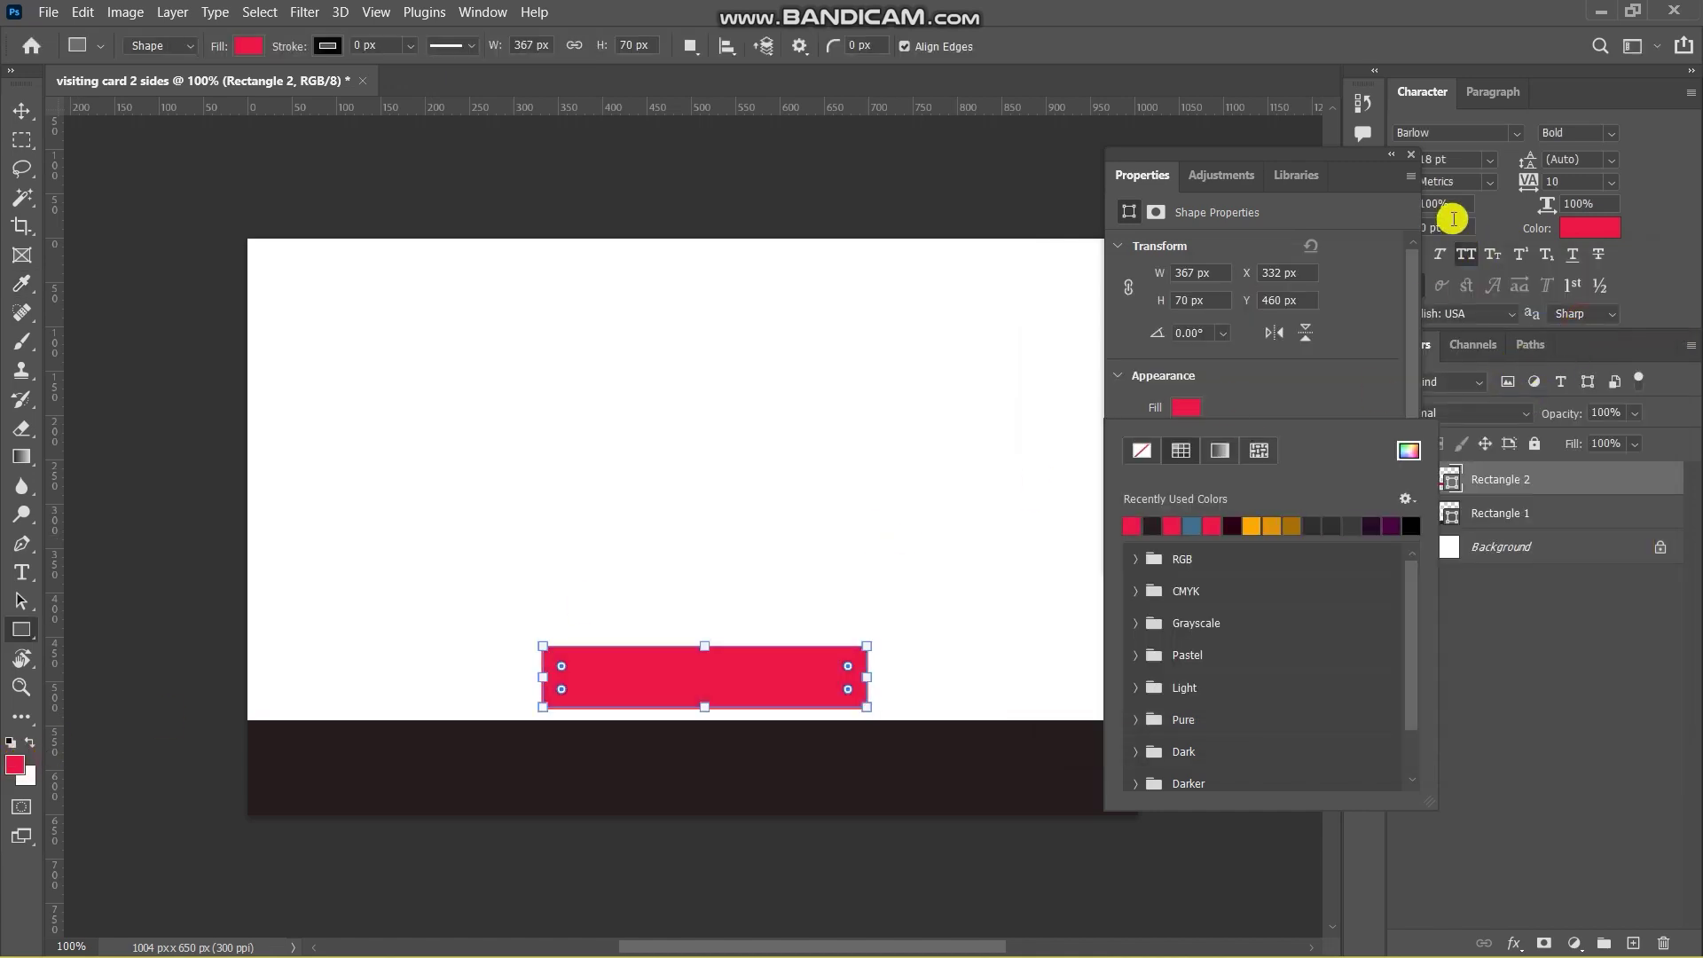
pyautogui.click(1410, 150)
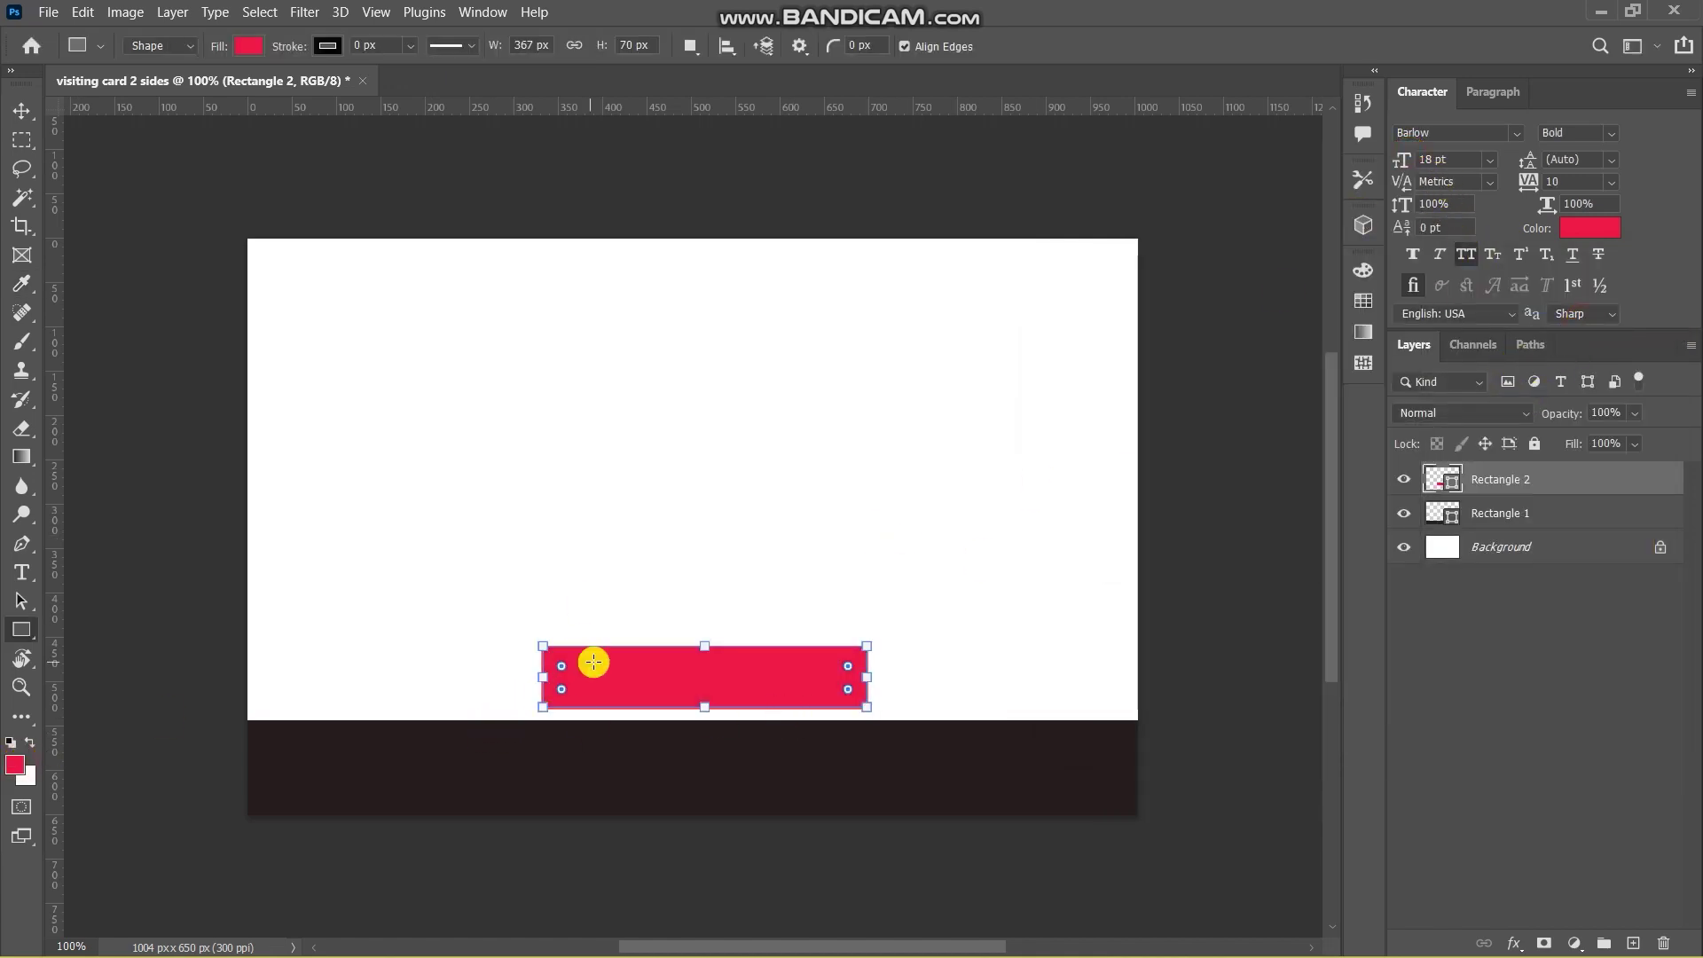
pyautogui.moveTo(562, 667); pyautogui.dragTo(564, 669)
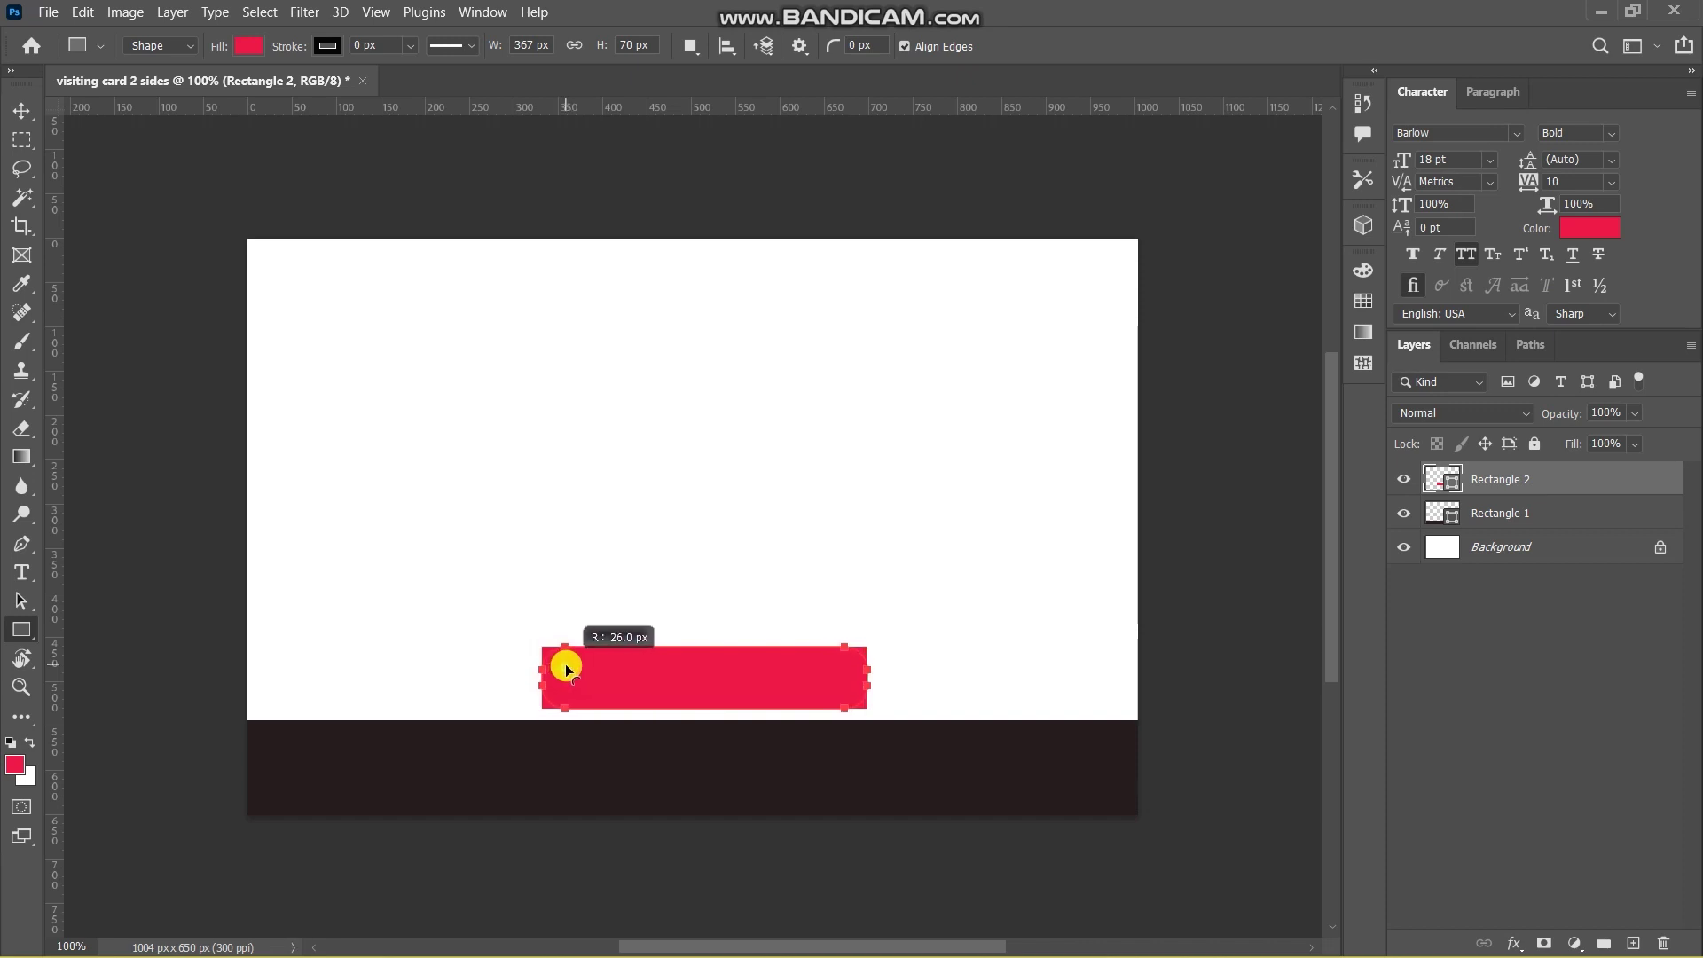
# - Centre the red bar horizontally and nudge it down onto the dark band's top edge
pyautogui.moveTo(568, 670); pyautogui.dragTo(565, 667)
pyautogui.click(22, 110)
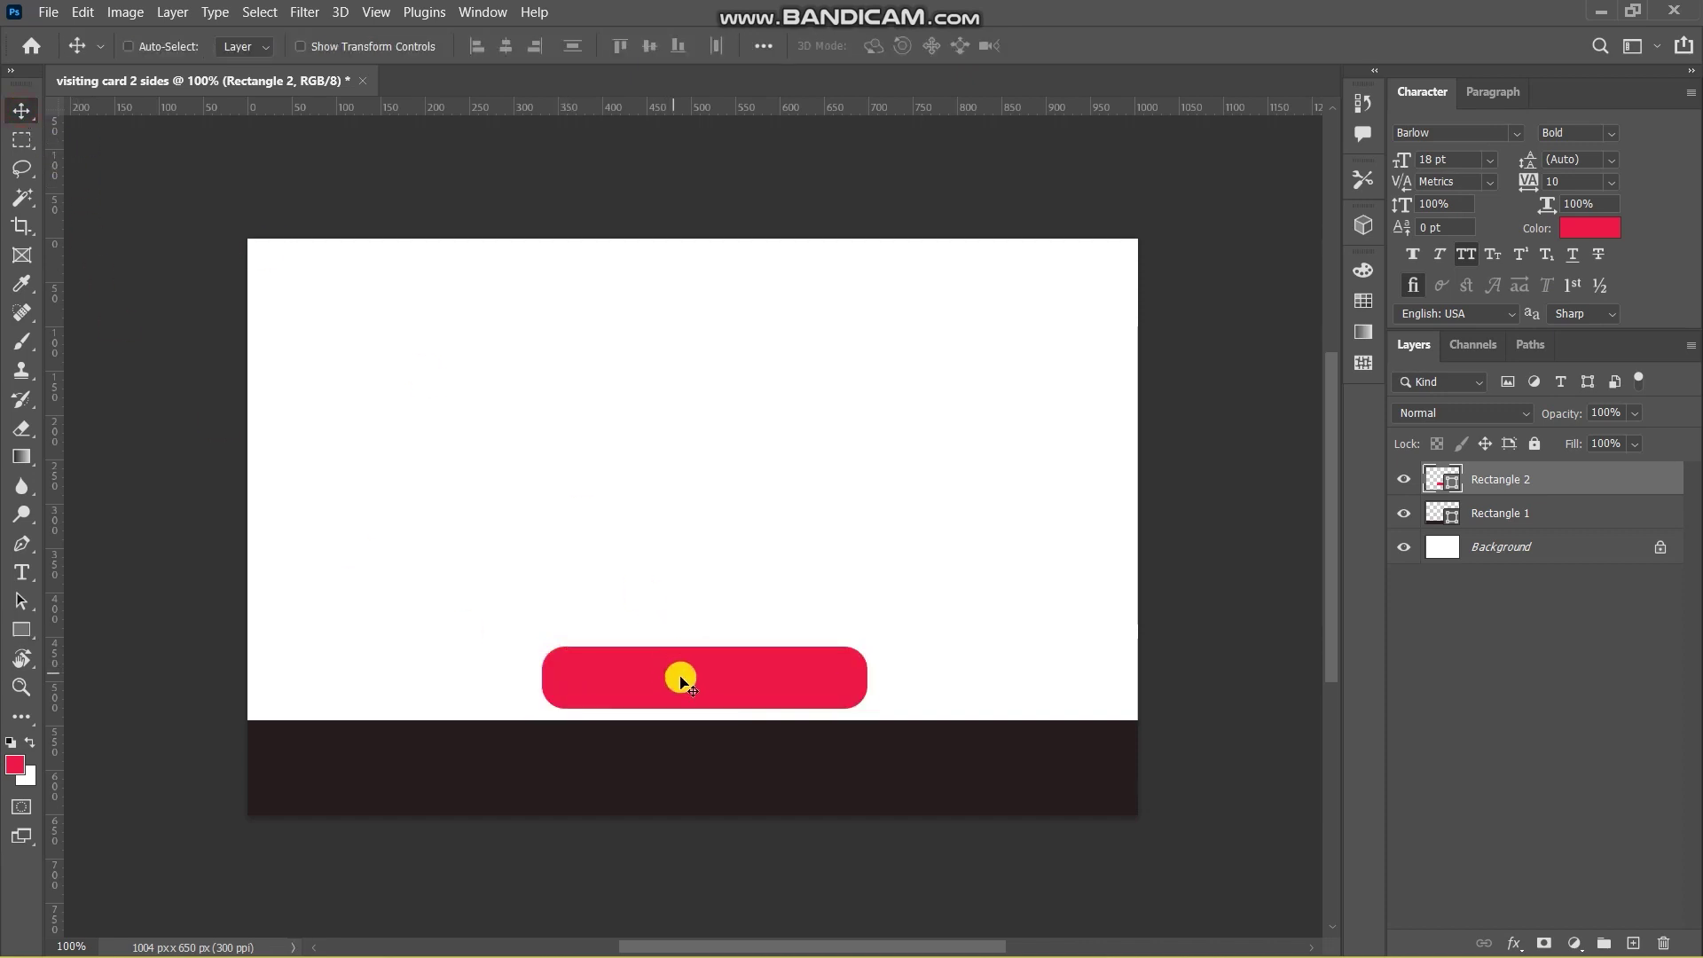
pyautogui.hotkey('ctrl', 'a')
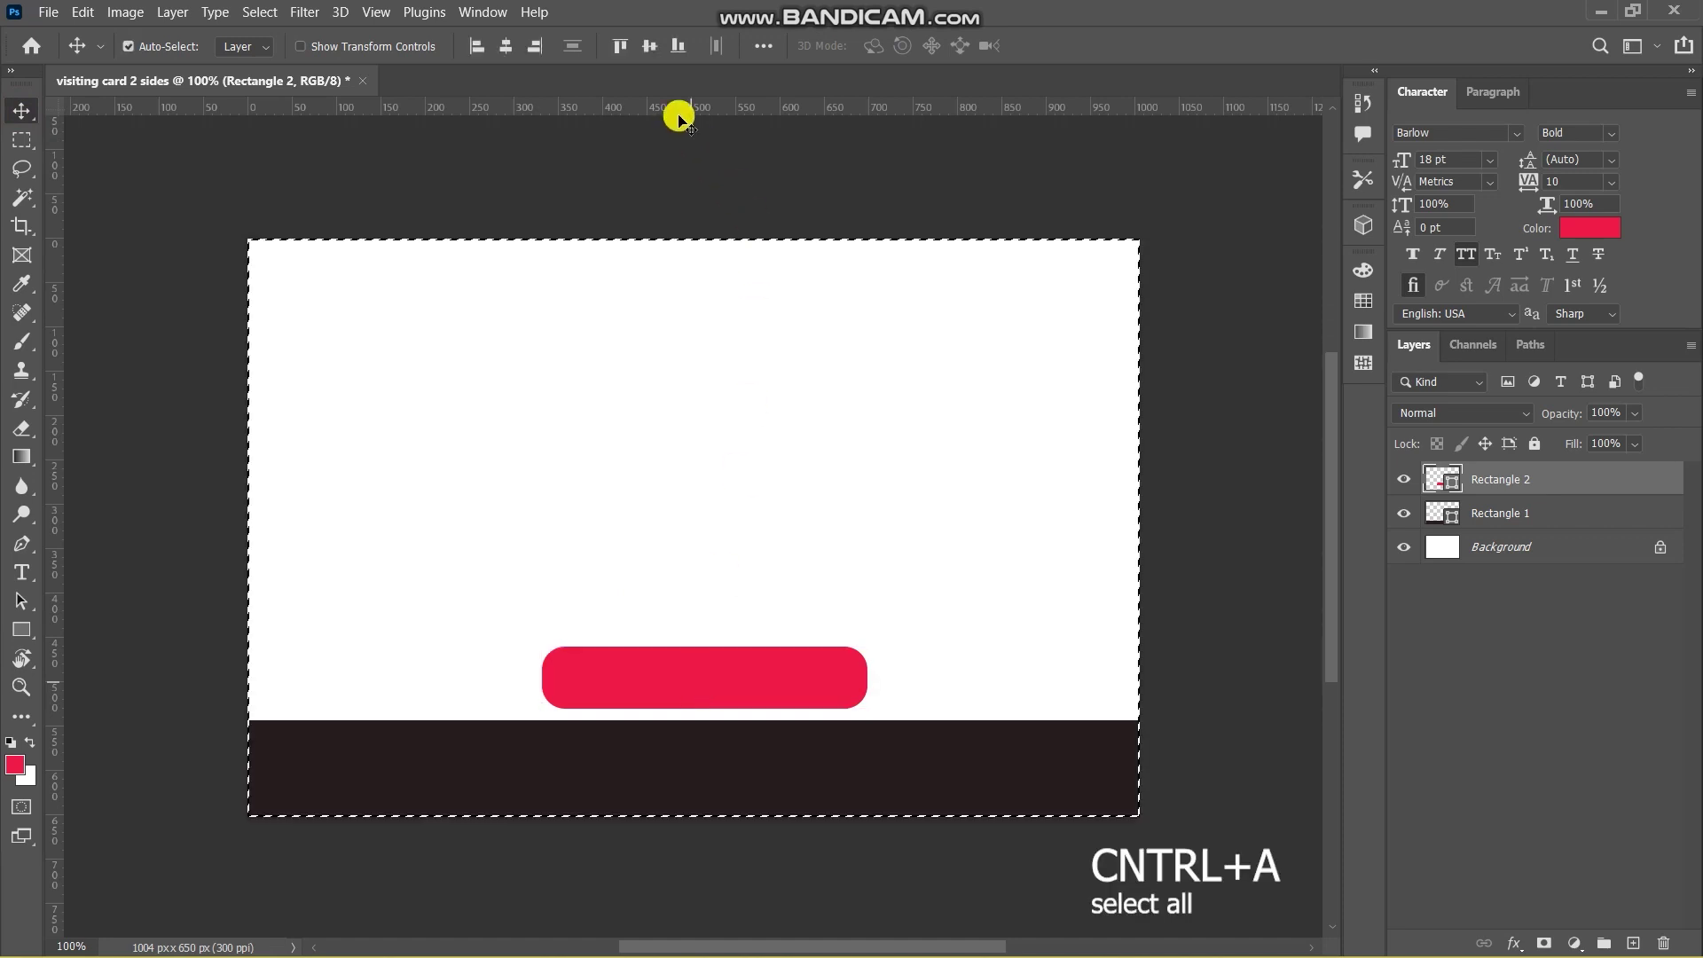
pyautogui.click(506, 46)
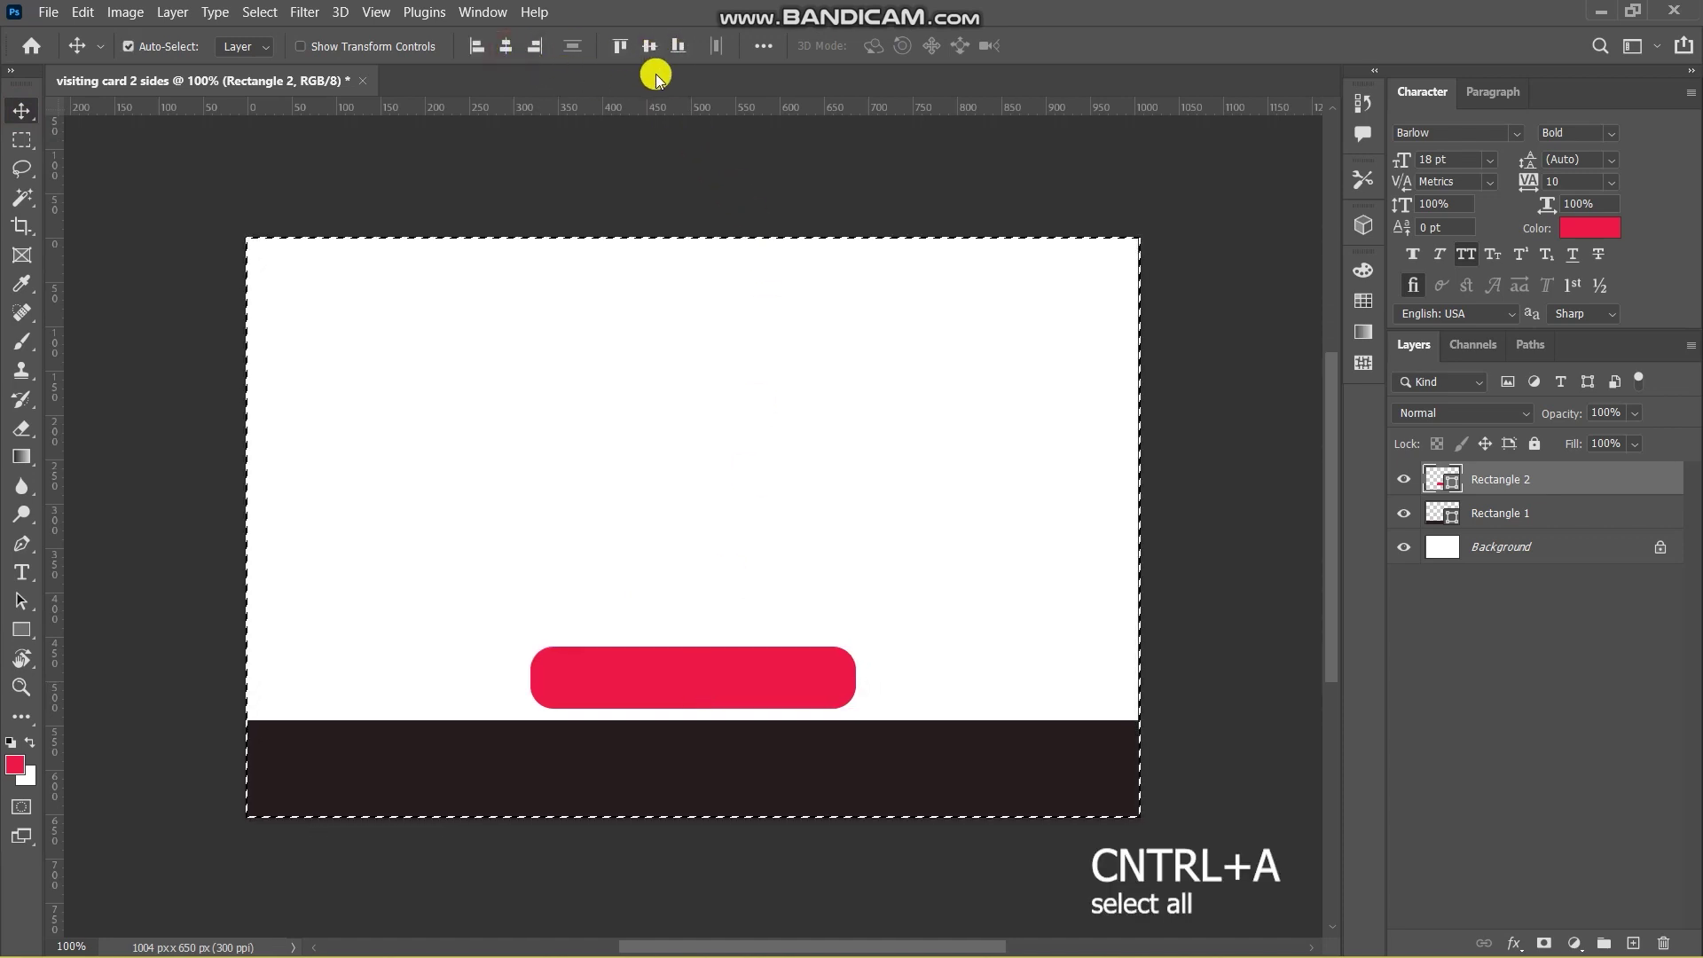
pyautogui.hotkey('ctrl', 'd')
pyautogui.press('Down')
pyautogui.press('Down')
pyautogui.press('Down')
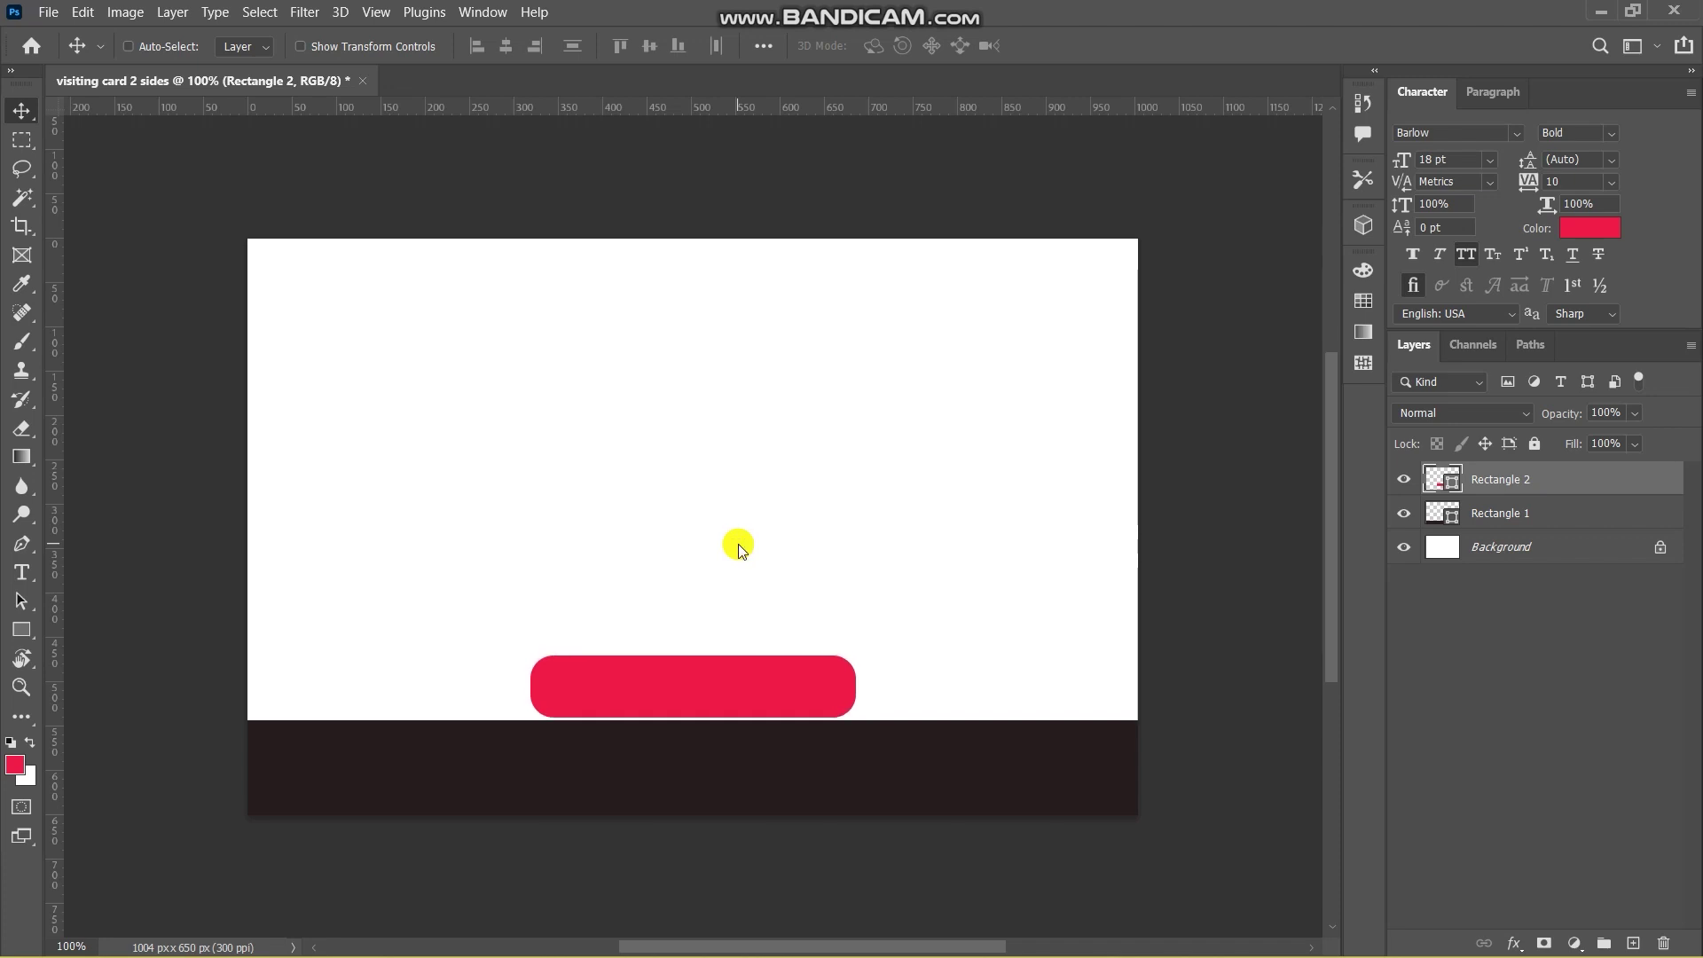
pyautogui.press('Down')
pyautogui.press('Down')
pyautogui.press('Down')
pyautogui.press('Down')
pyautogui.press('Down')
pyautogui.press('Down')
pyautogui.press('Down')
pyautogui.press('Down')
pyautogui.press('Down')
pyautogui.press('Down')
pyautogui.press('Down')
pyautogui.press('Down')
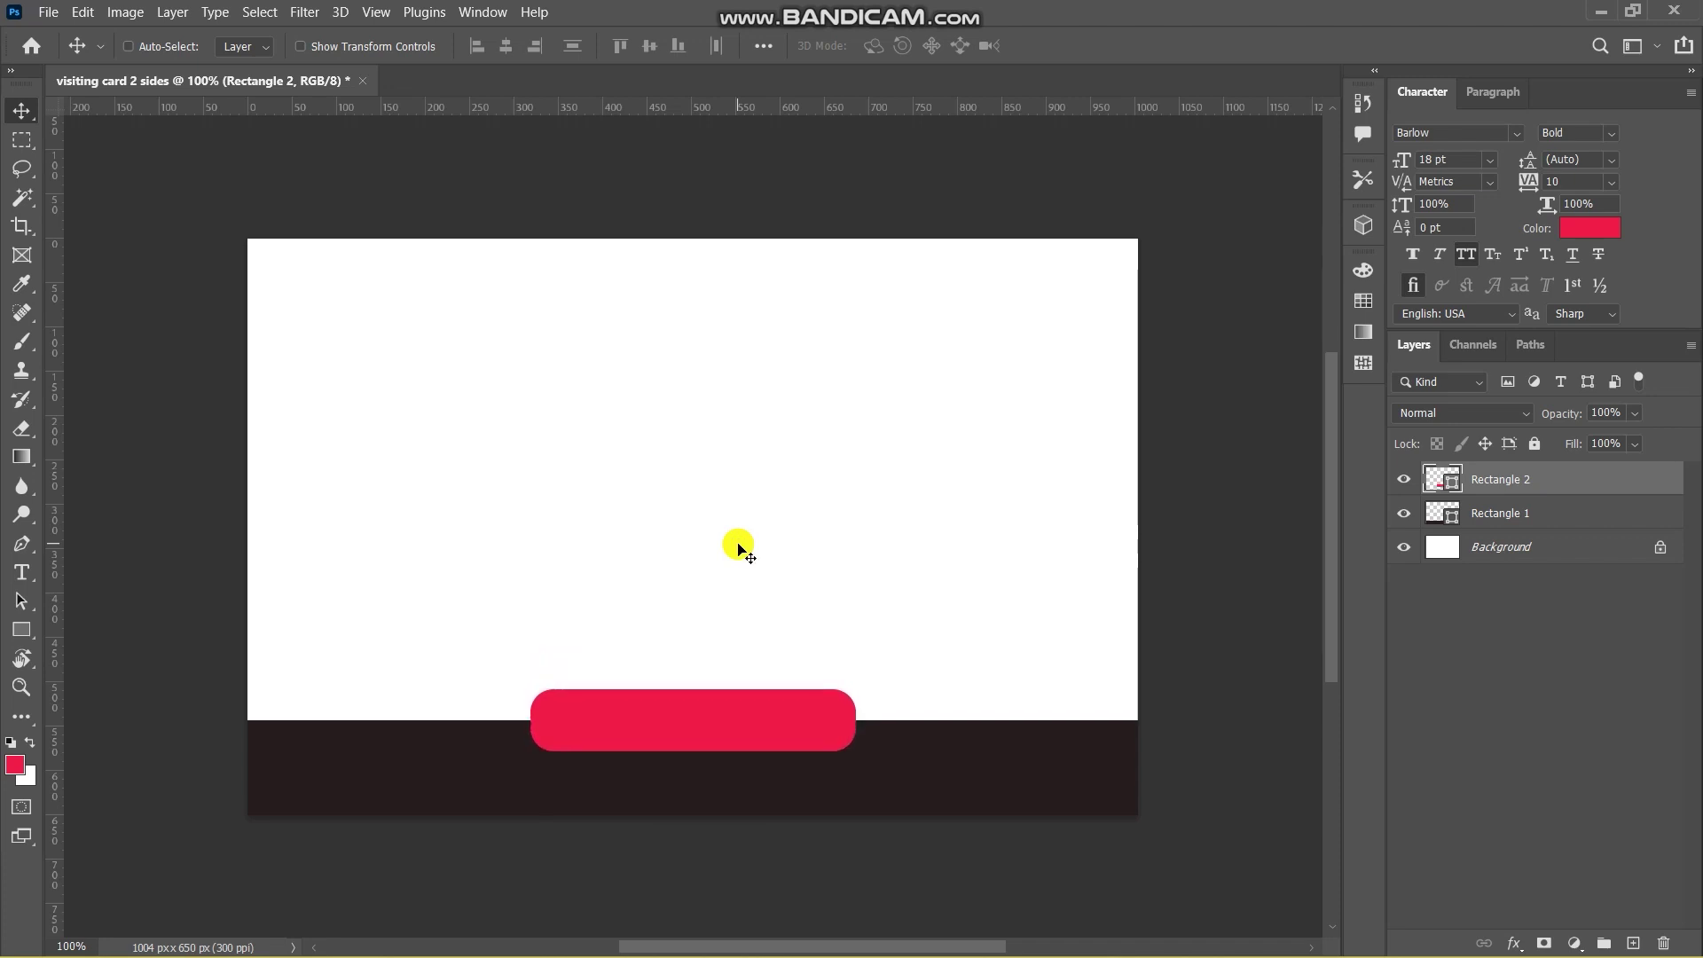
pyautogui.press('Down')
pyautogui.press('Down')
pyautogui.press('Down')
pyautogui.press('Up')
pyautogui.press('Up')
pyautogui.press('Up')
pyautogui.press('Up')
pyautogui.press('Up')
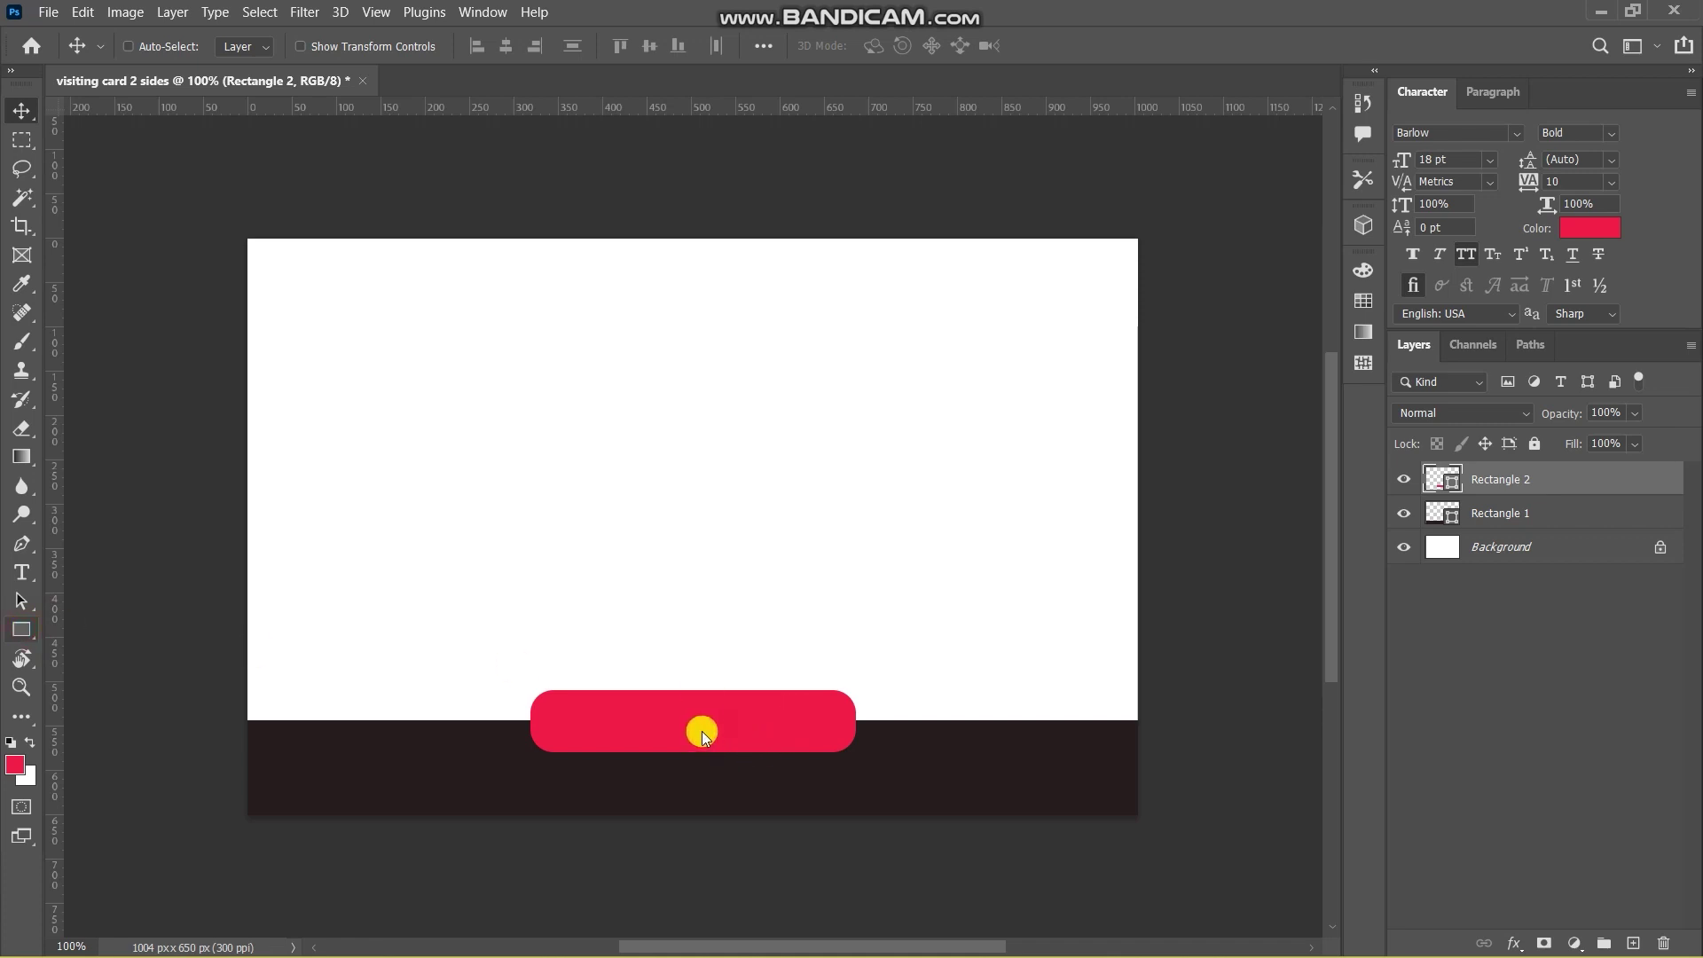
# - Round the red bar's ends fully into a pill shape
pyautogui.click(197, 729)
pyautogui.click(1182, 391)
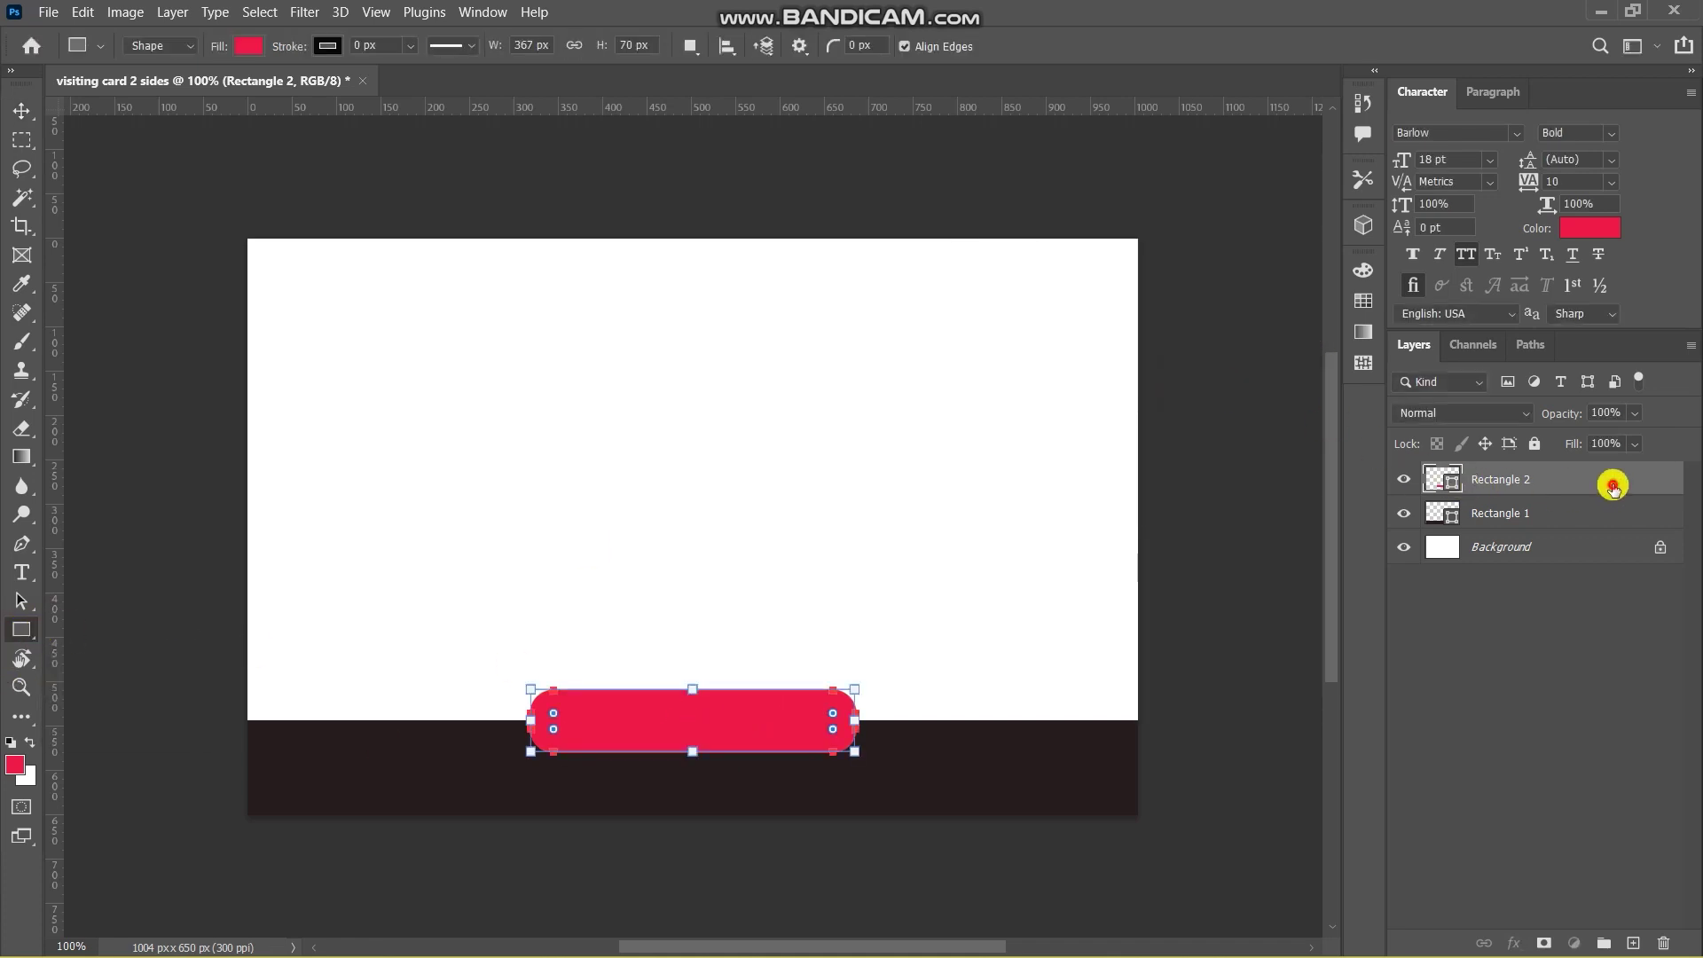
pyautogui.moveTo(557, 720); pyautogui.dragTo(598, 730)
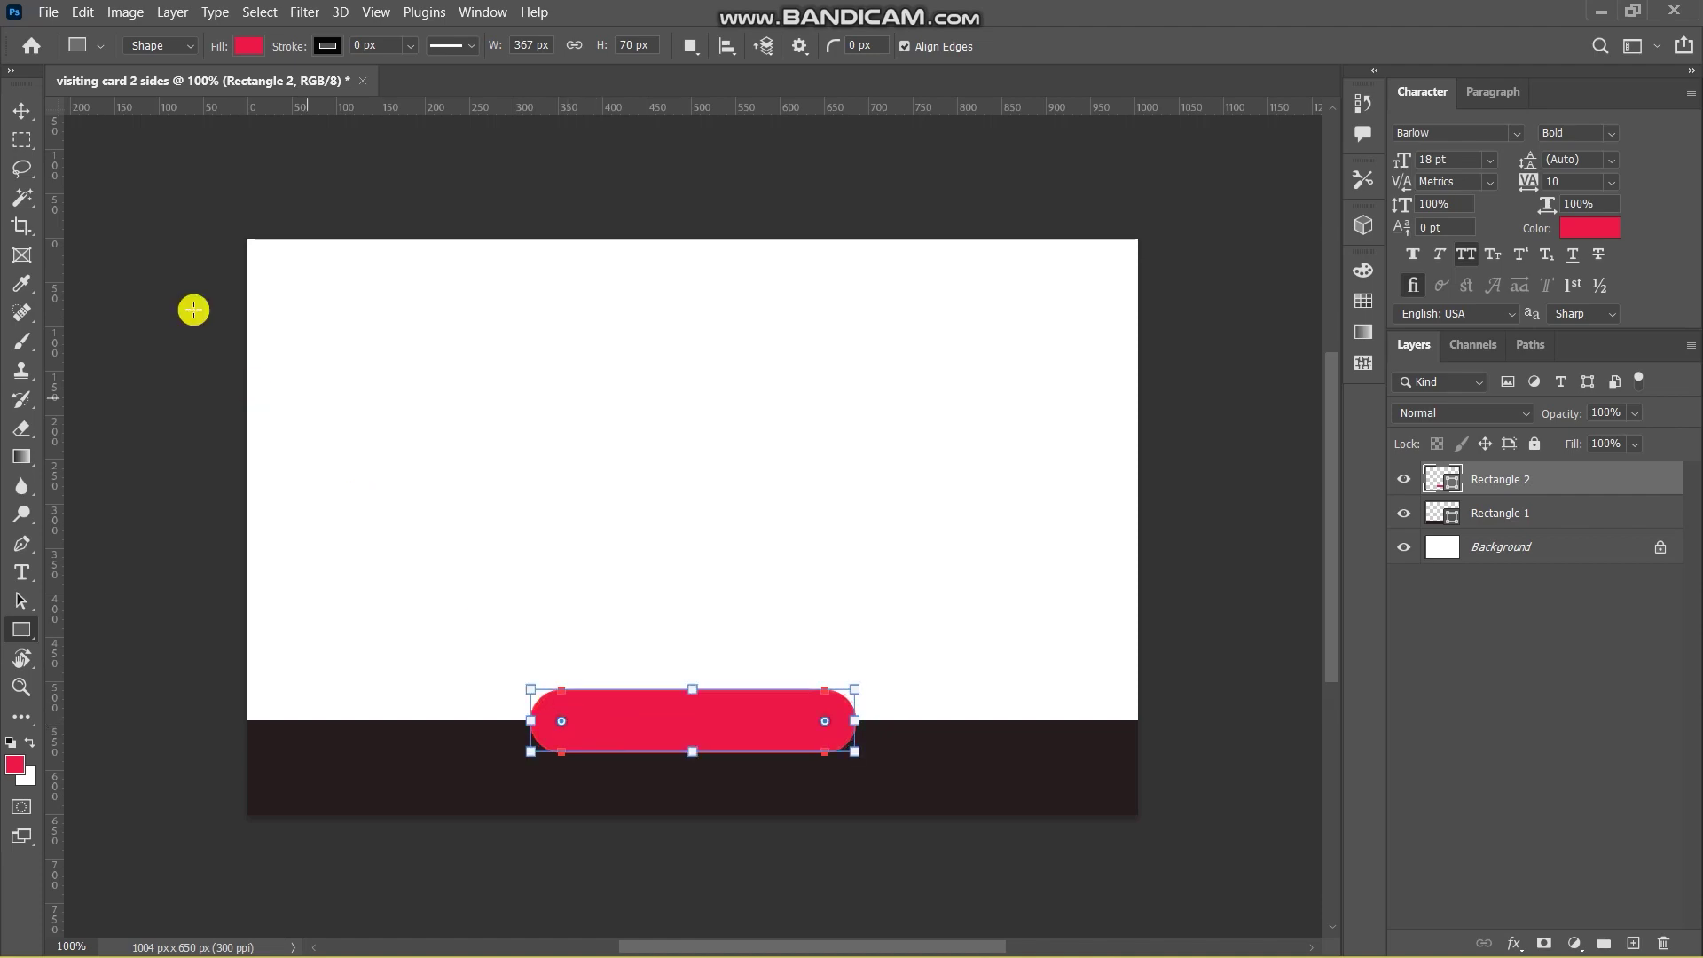
pyautogui.click(23, 118)
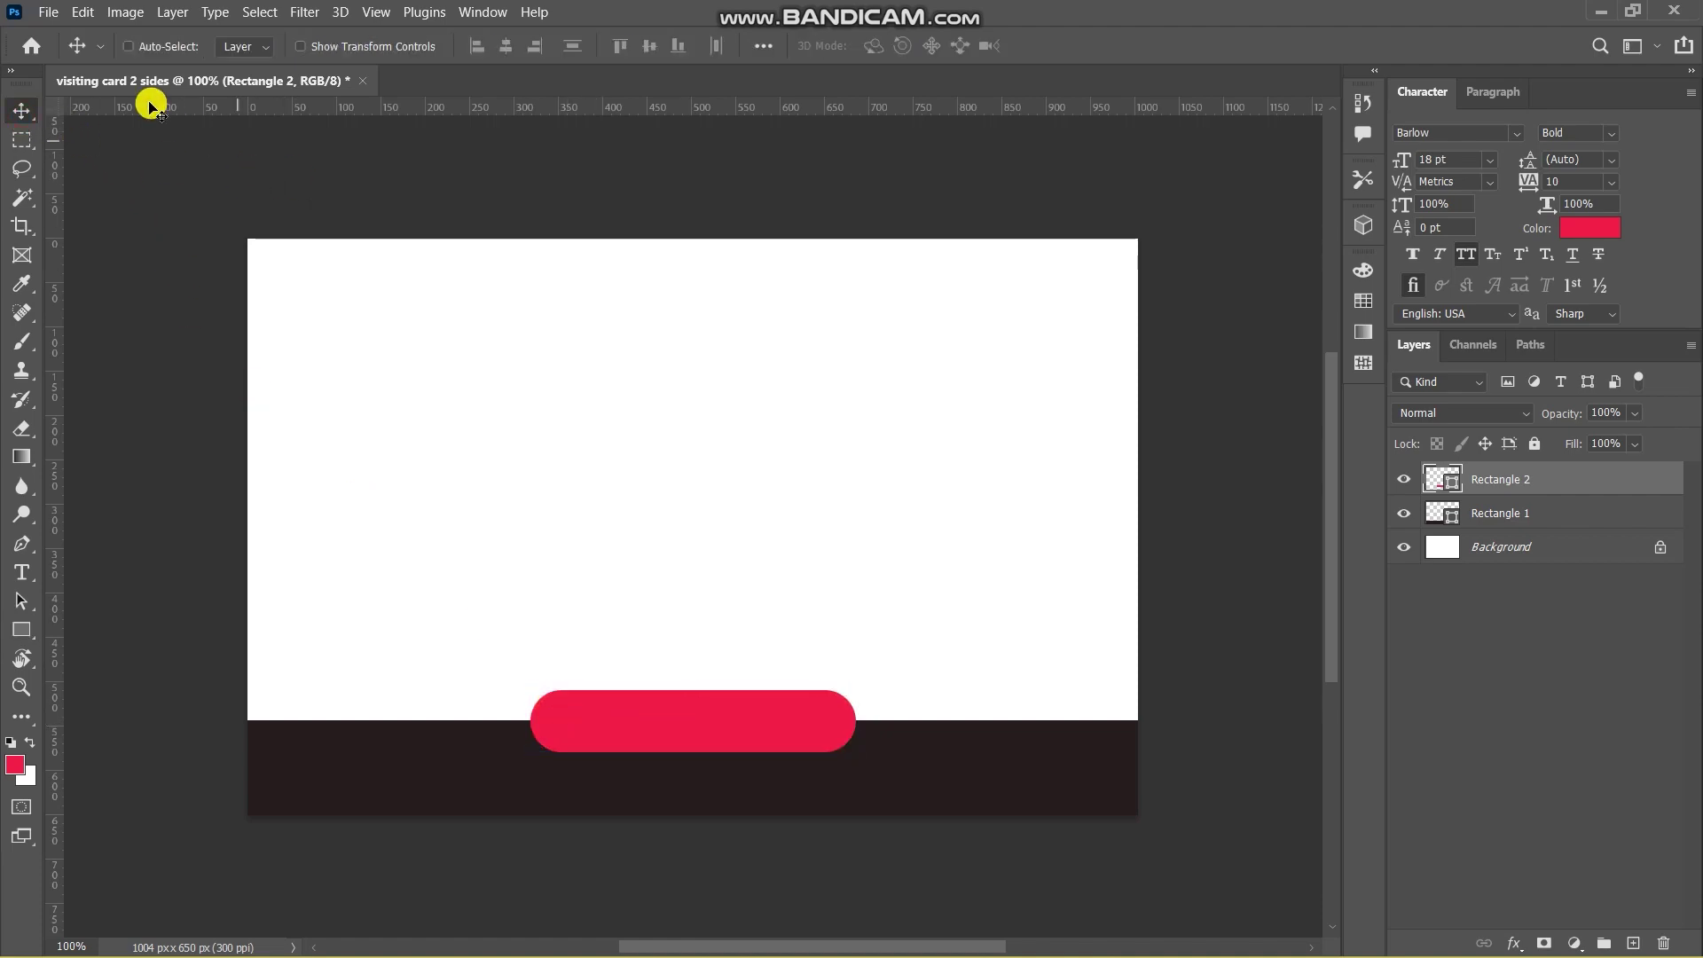
# - Open logo.png from the vc folder, then return to the visiting card document
pyautogui.click(82, 13)
pyautogui.click(53, 61)
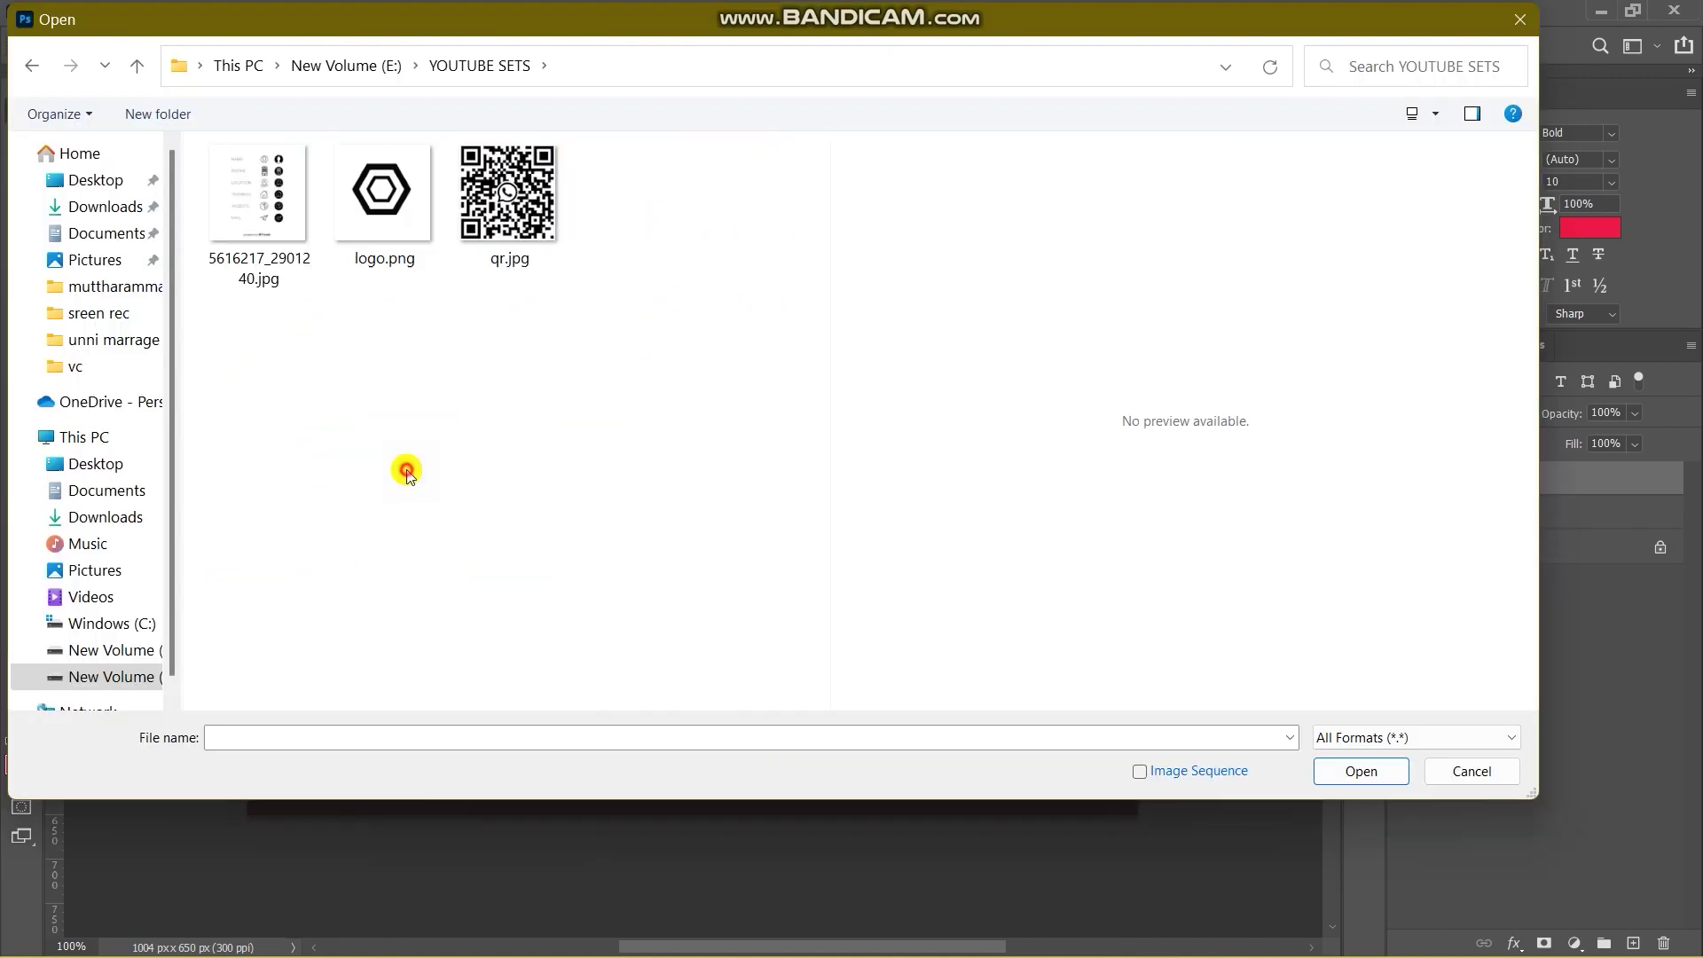
pyautogui.click(373, 252)
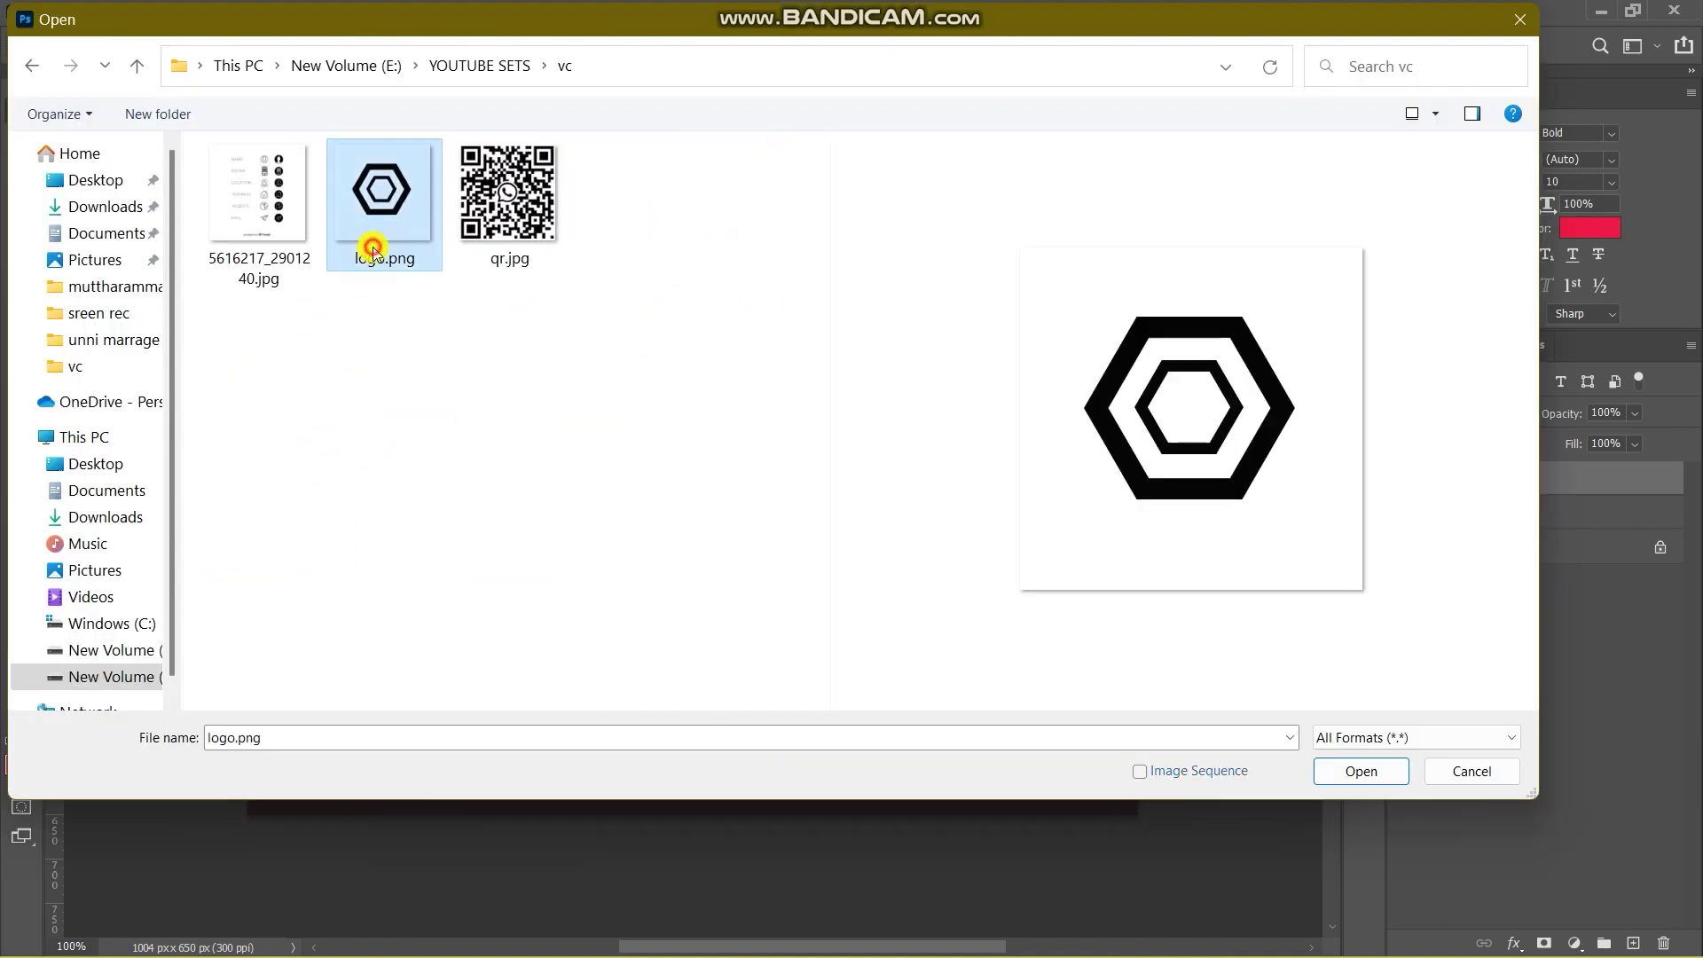
pyautogui.click(1374, 770)
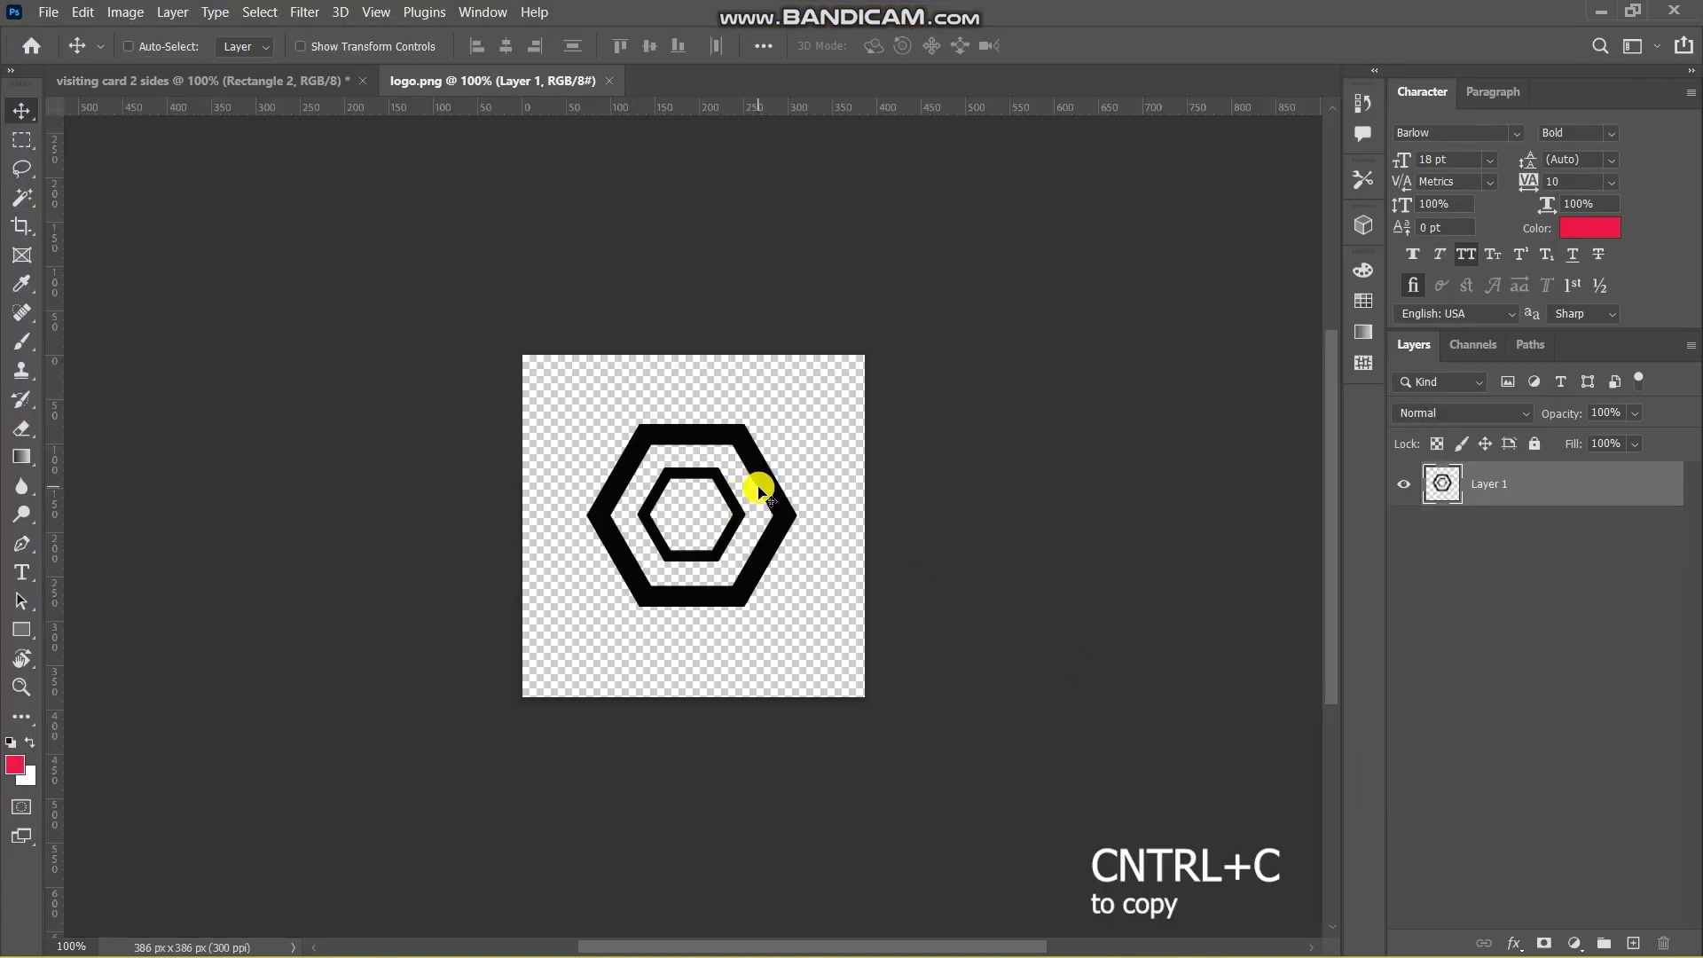
pyautogui.click(249, 80)
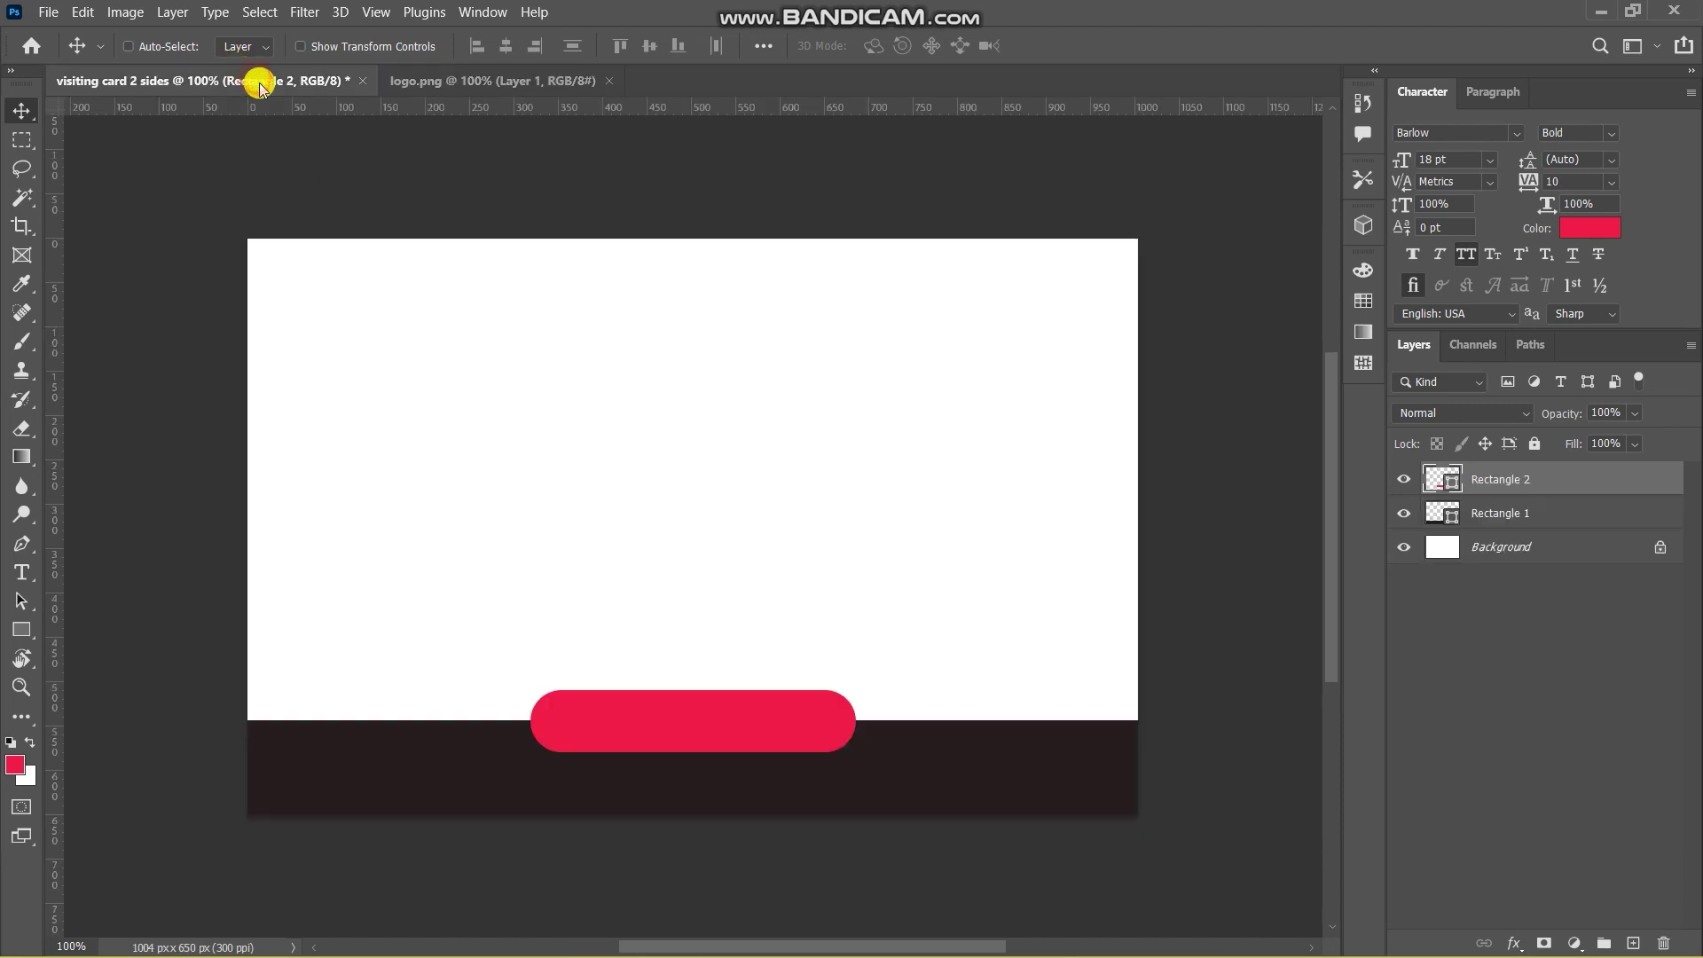
# - Paste the hexagon logo onto the card and scale it down to about three quarters size
pyautogui.hotkey('ctrl', 'v')
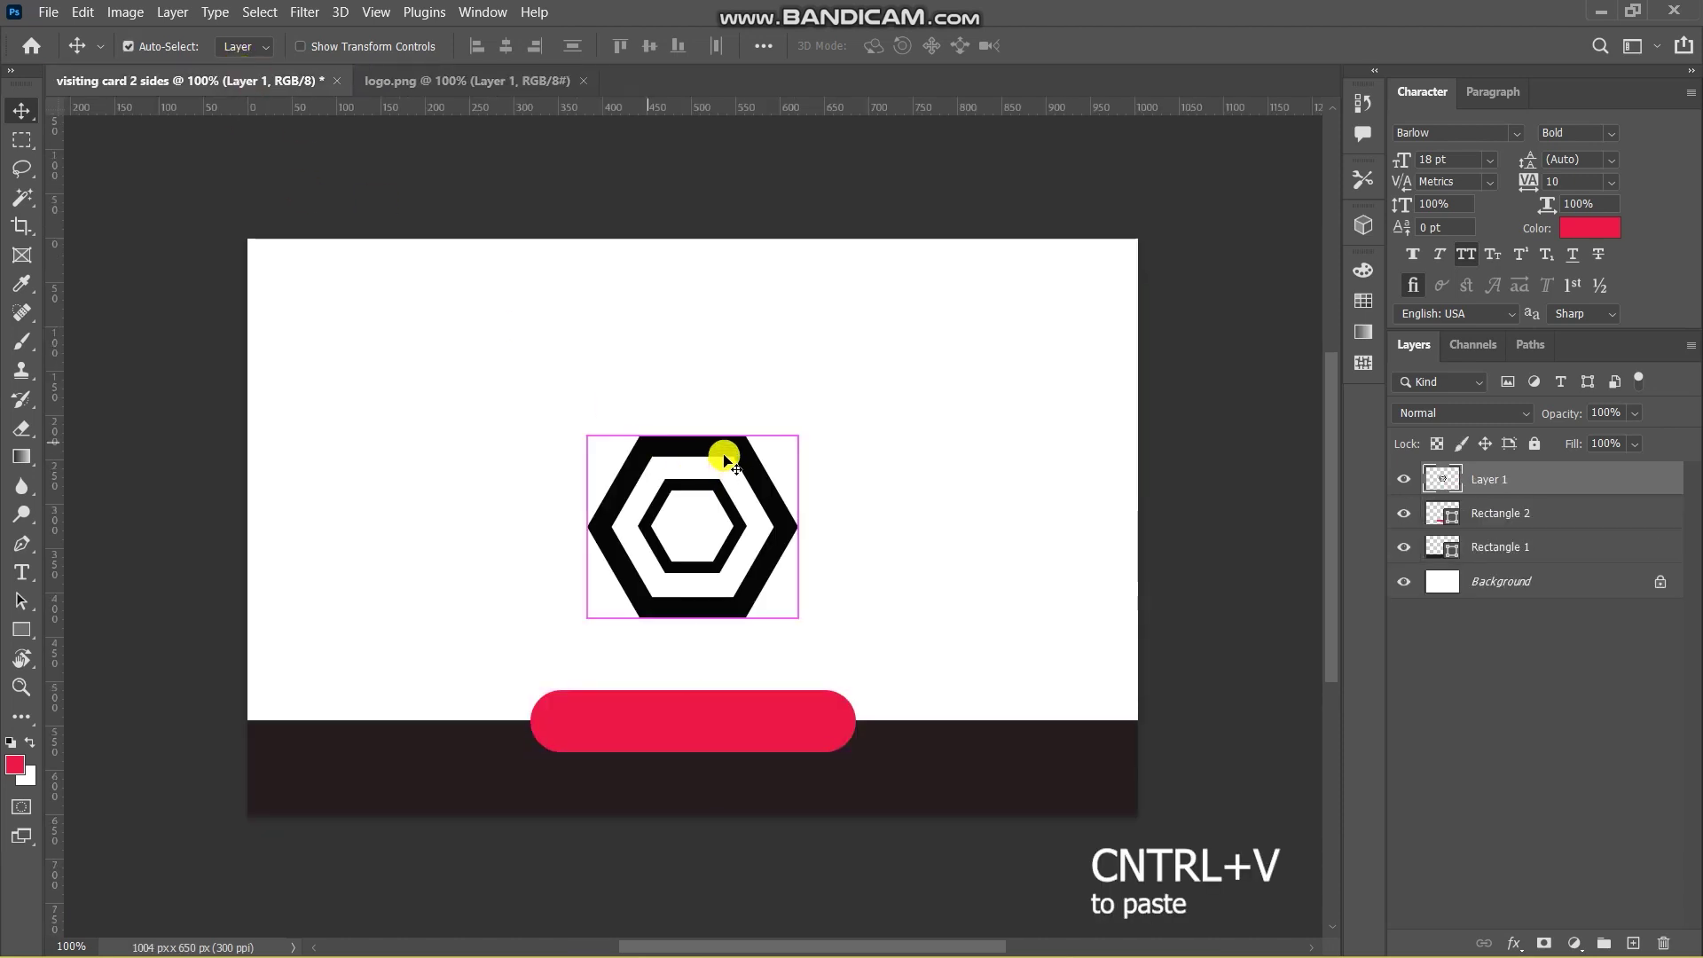
pyautogui.moveTo(724, 459); pyautogui.dragTo(712, 359)
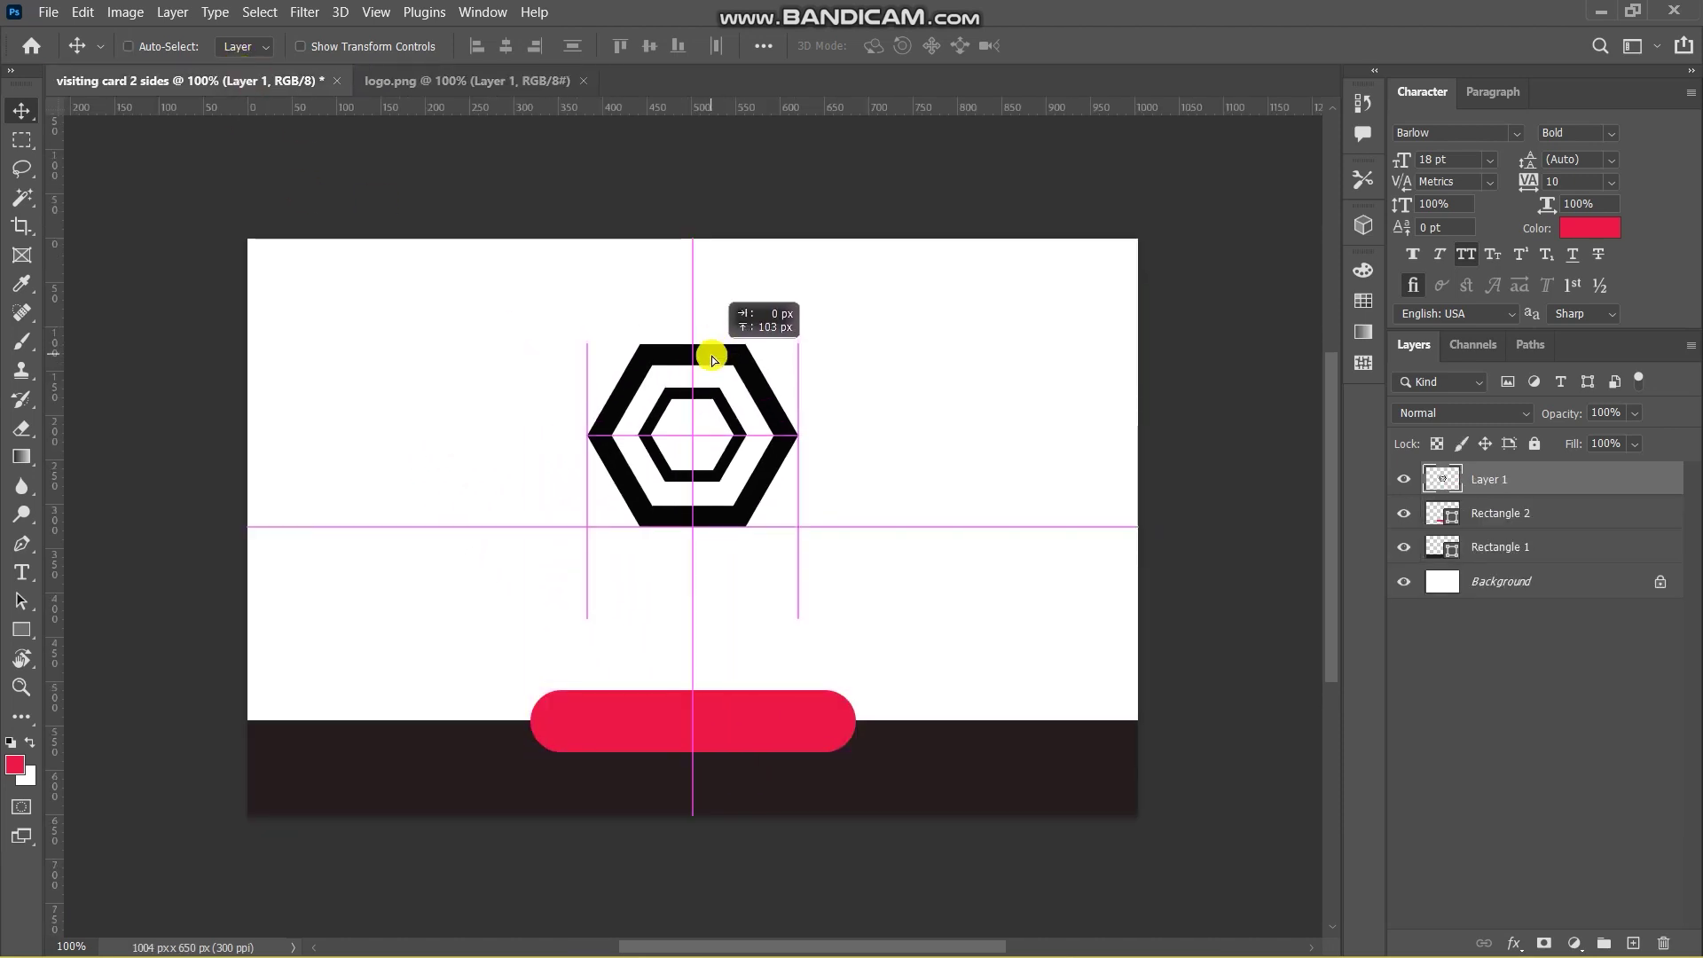
pyautogui.hotkey('ctrl', 't')
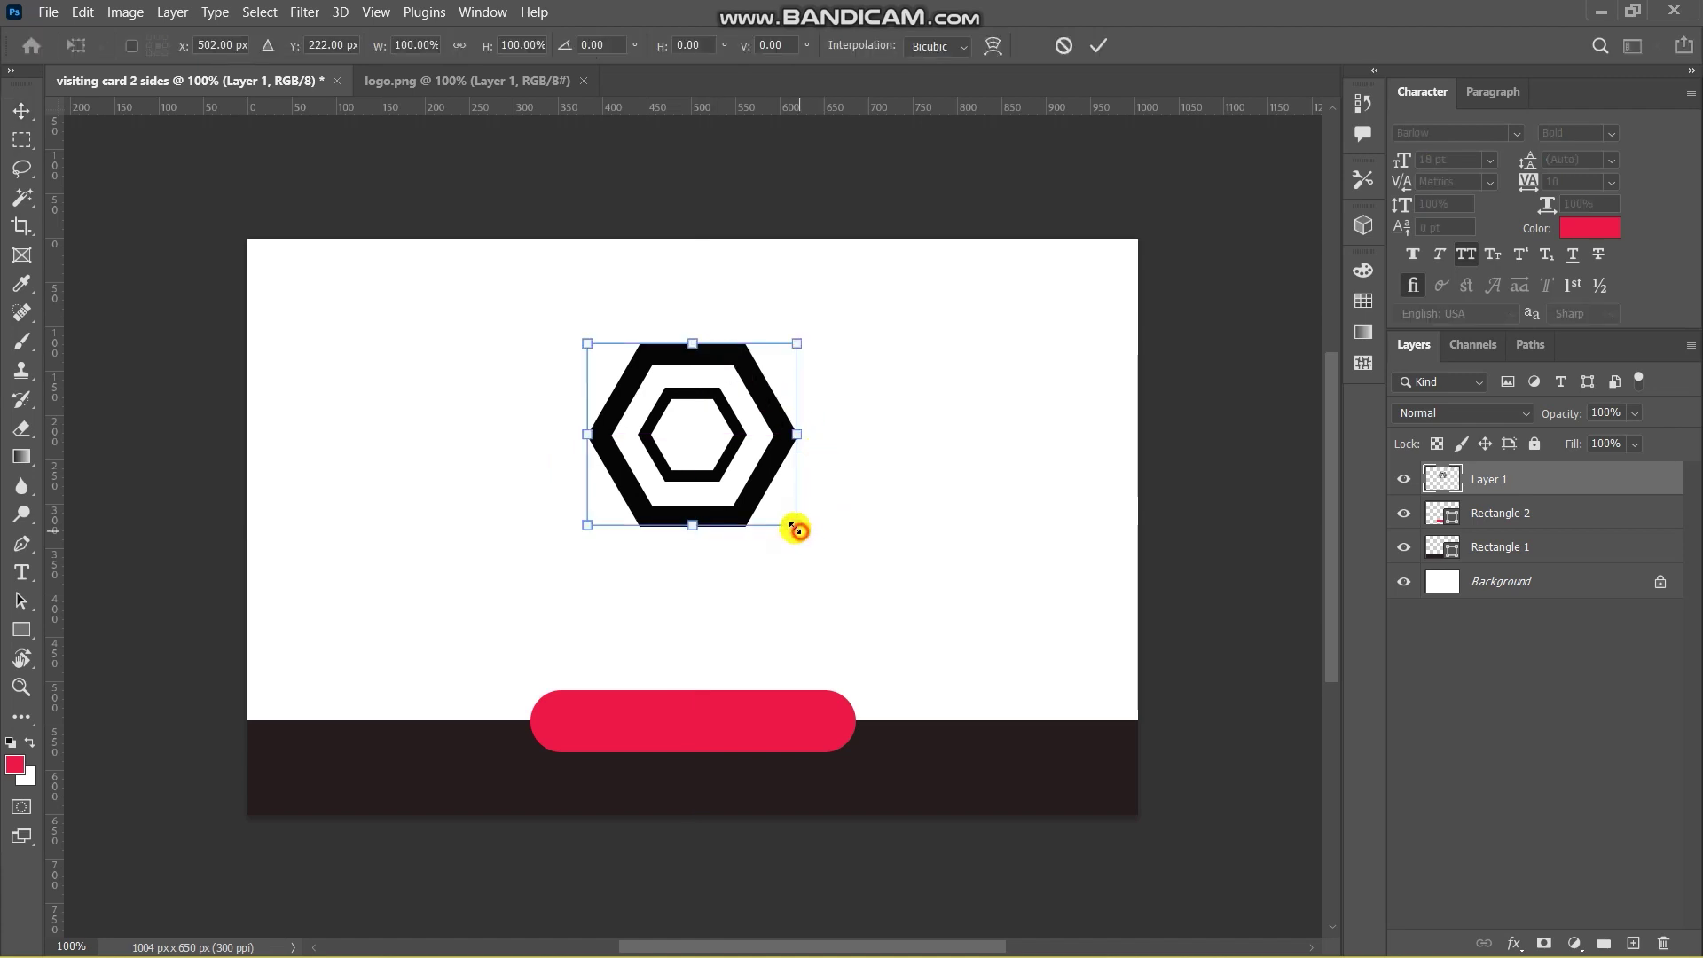
pyautogui.moveTo(796, 528); pyautogui.dragTo(776, 511)
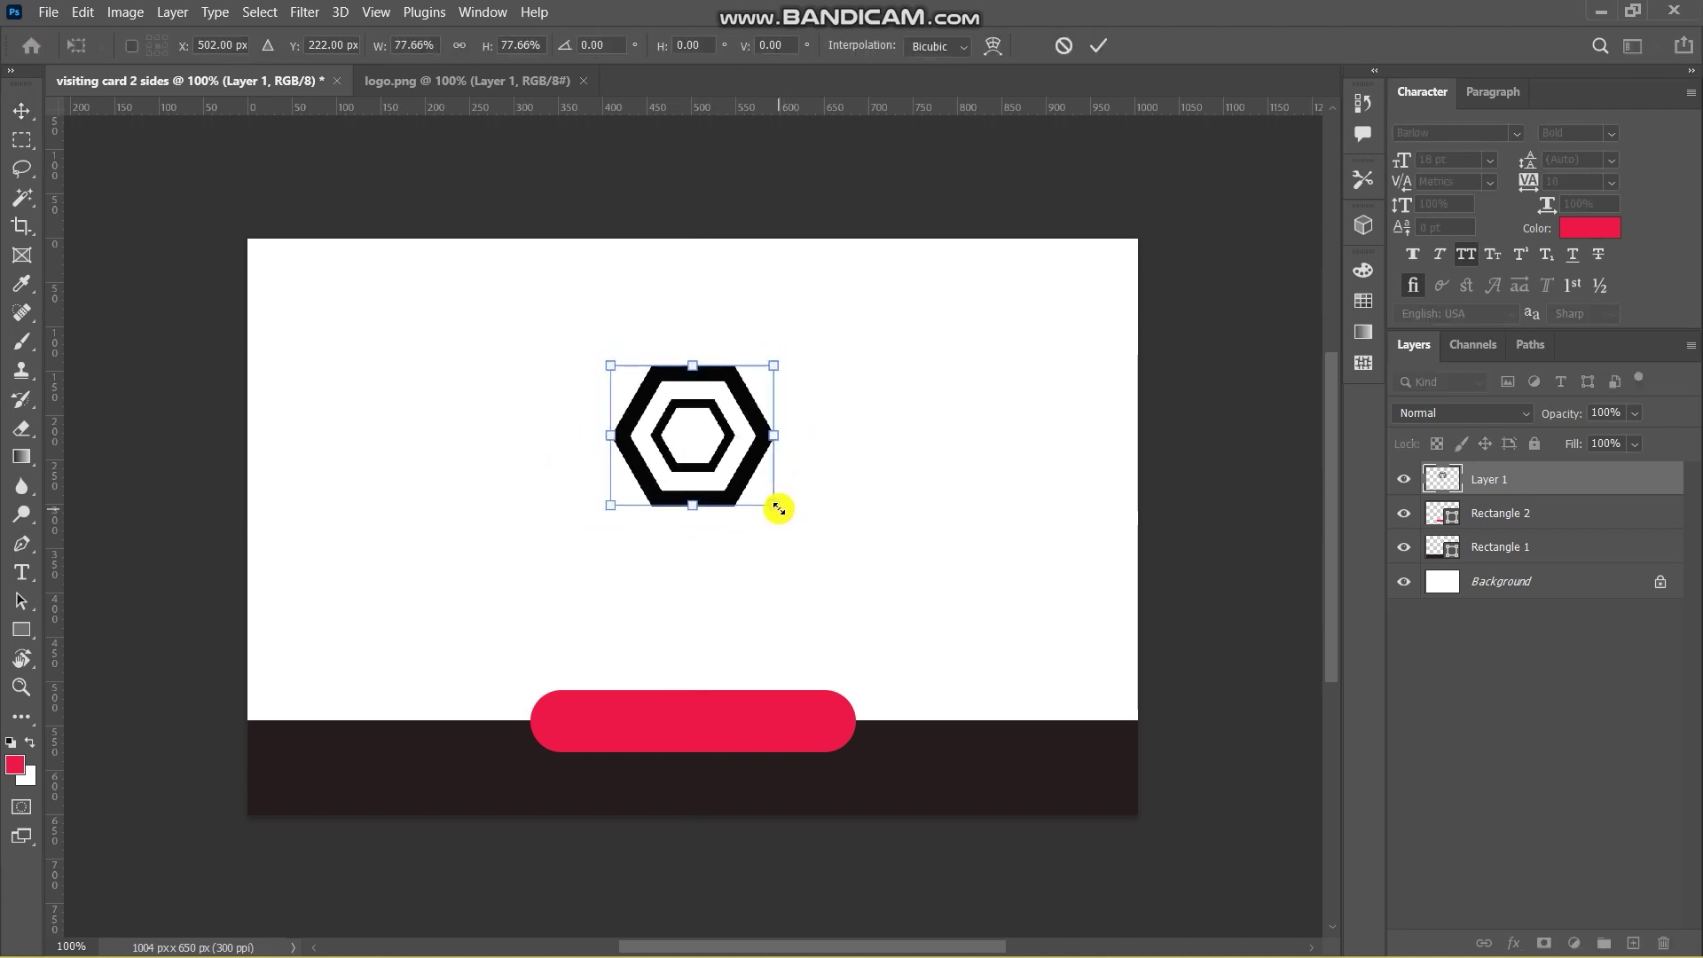
pyautogui.press('Return')
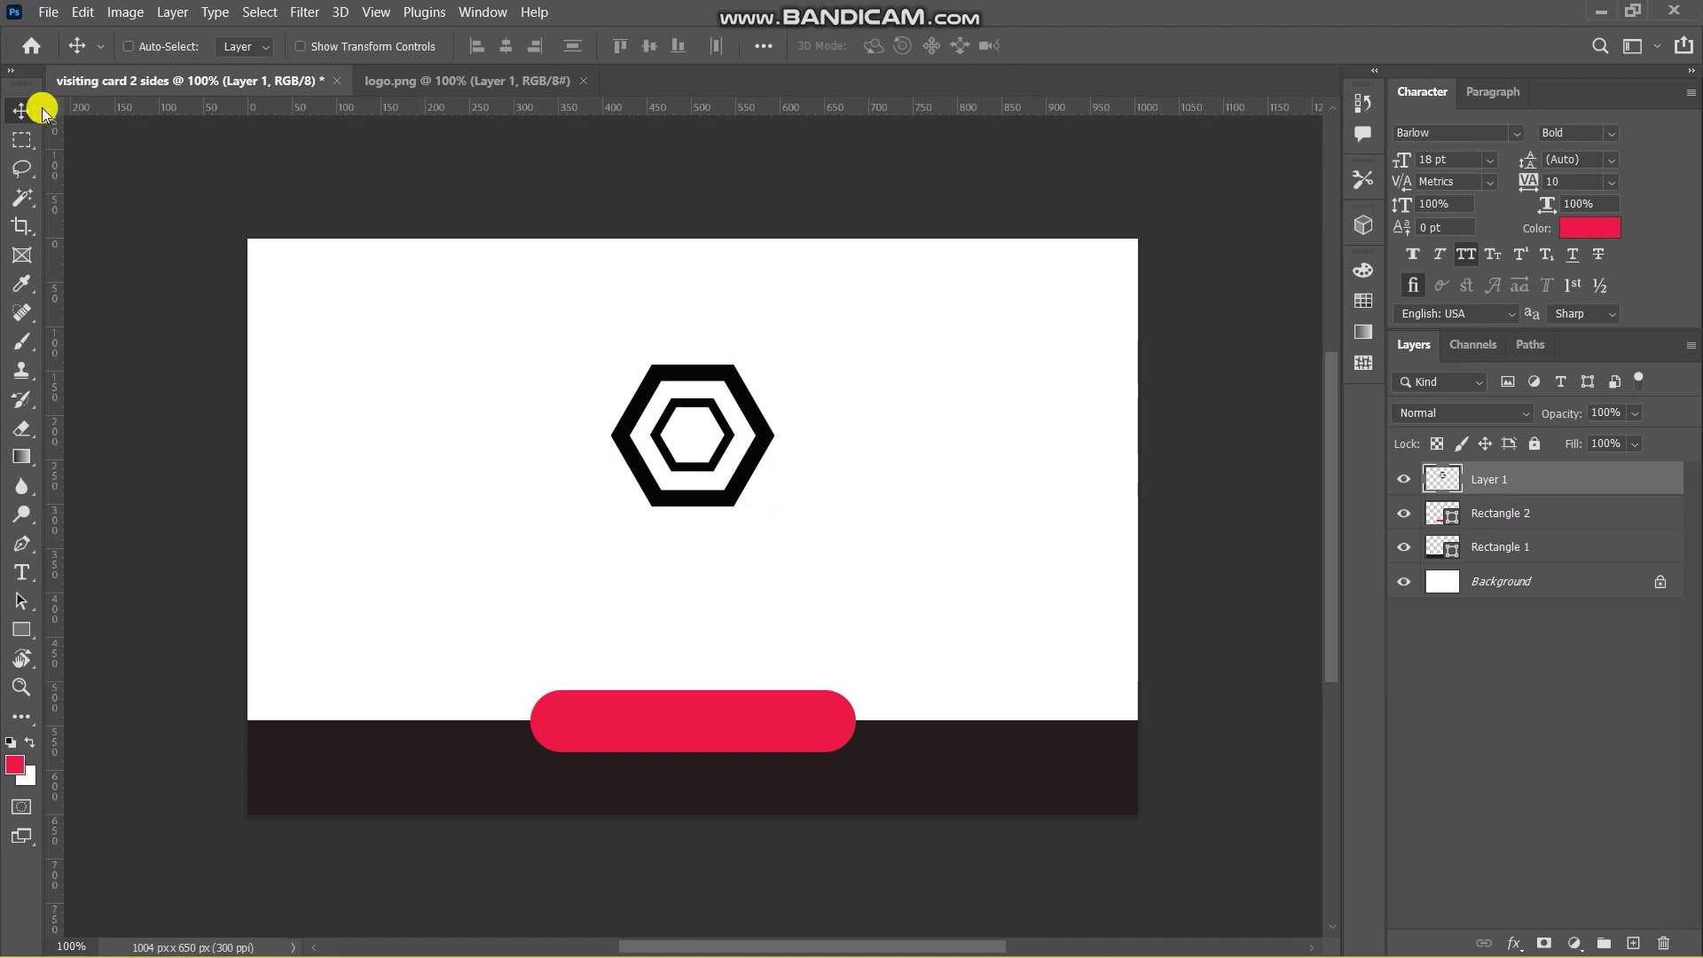
# - Centre the logo horizontally on the card and nudge it up into the white area
pyautogui.hotkey('ctrl', 'a')
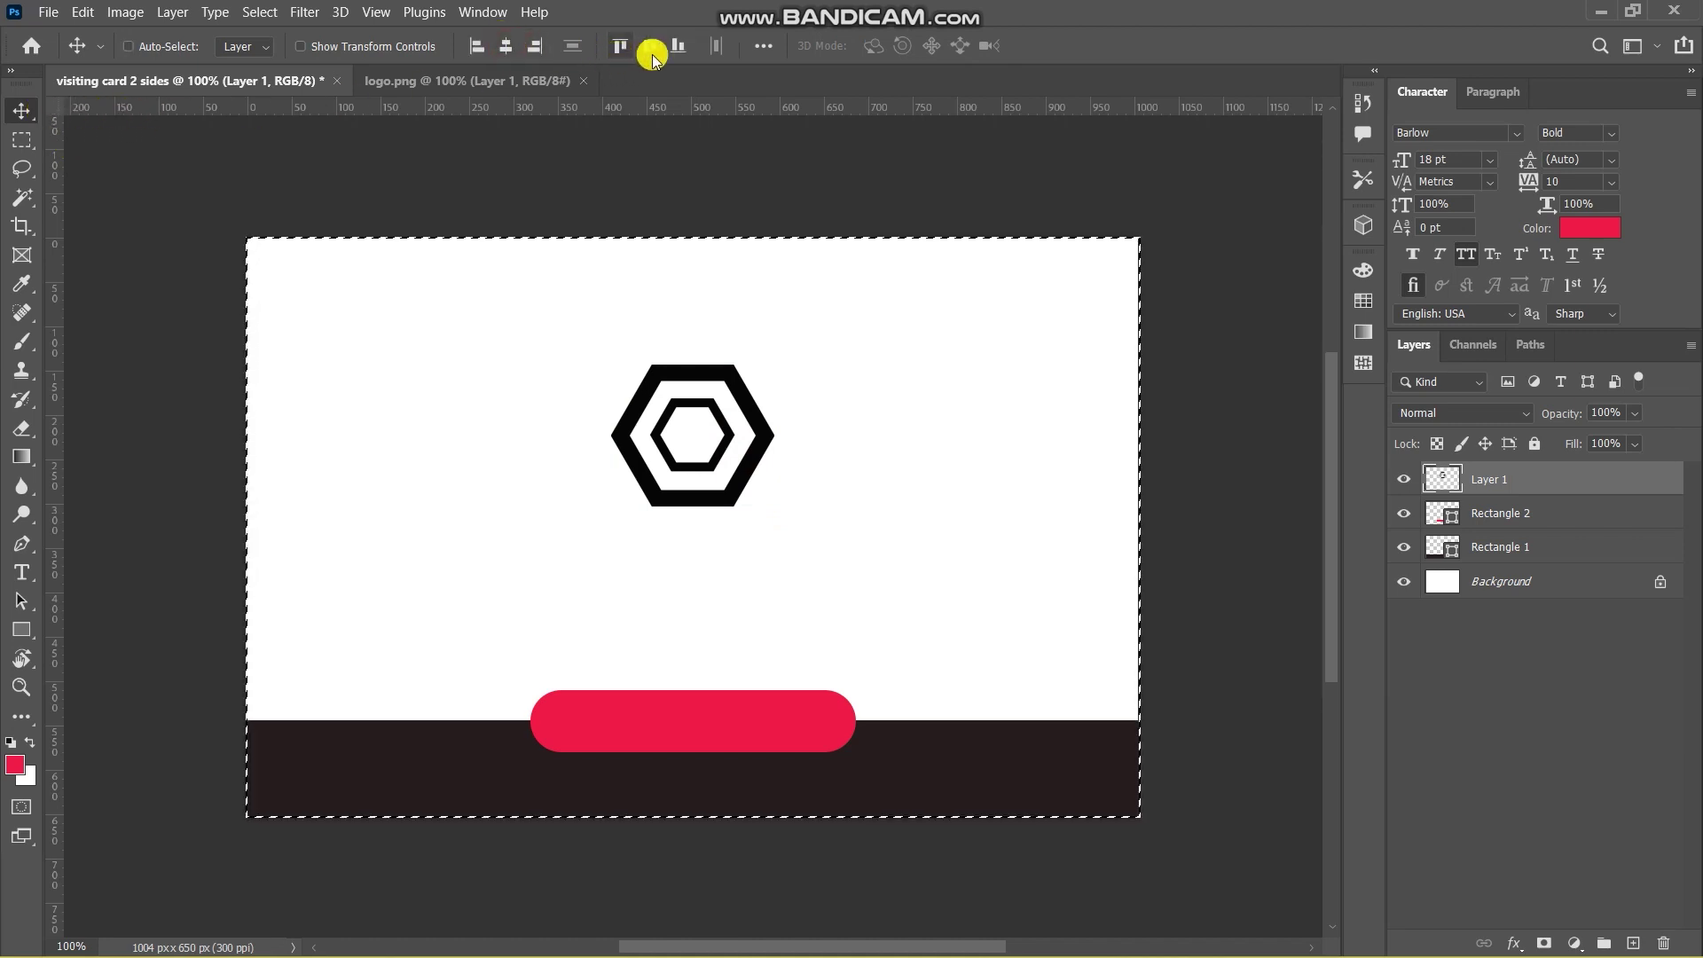
pyautogui.click(652, 50)
pyautogui.hotkey('ctrl', 'd')
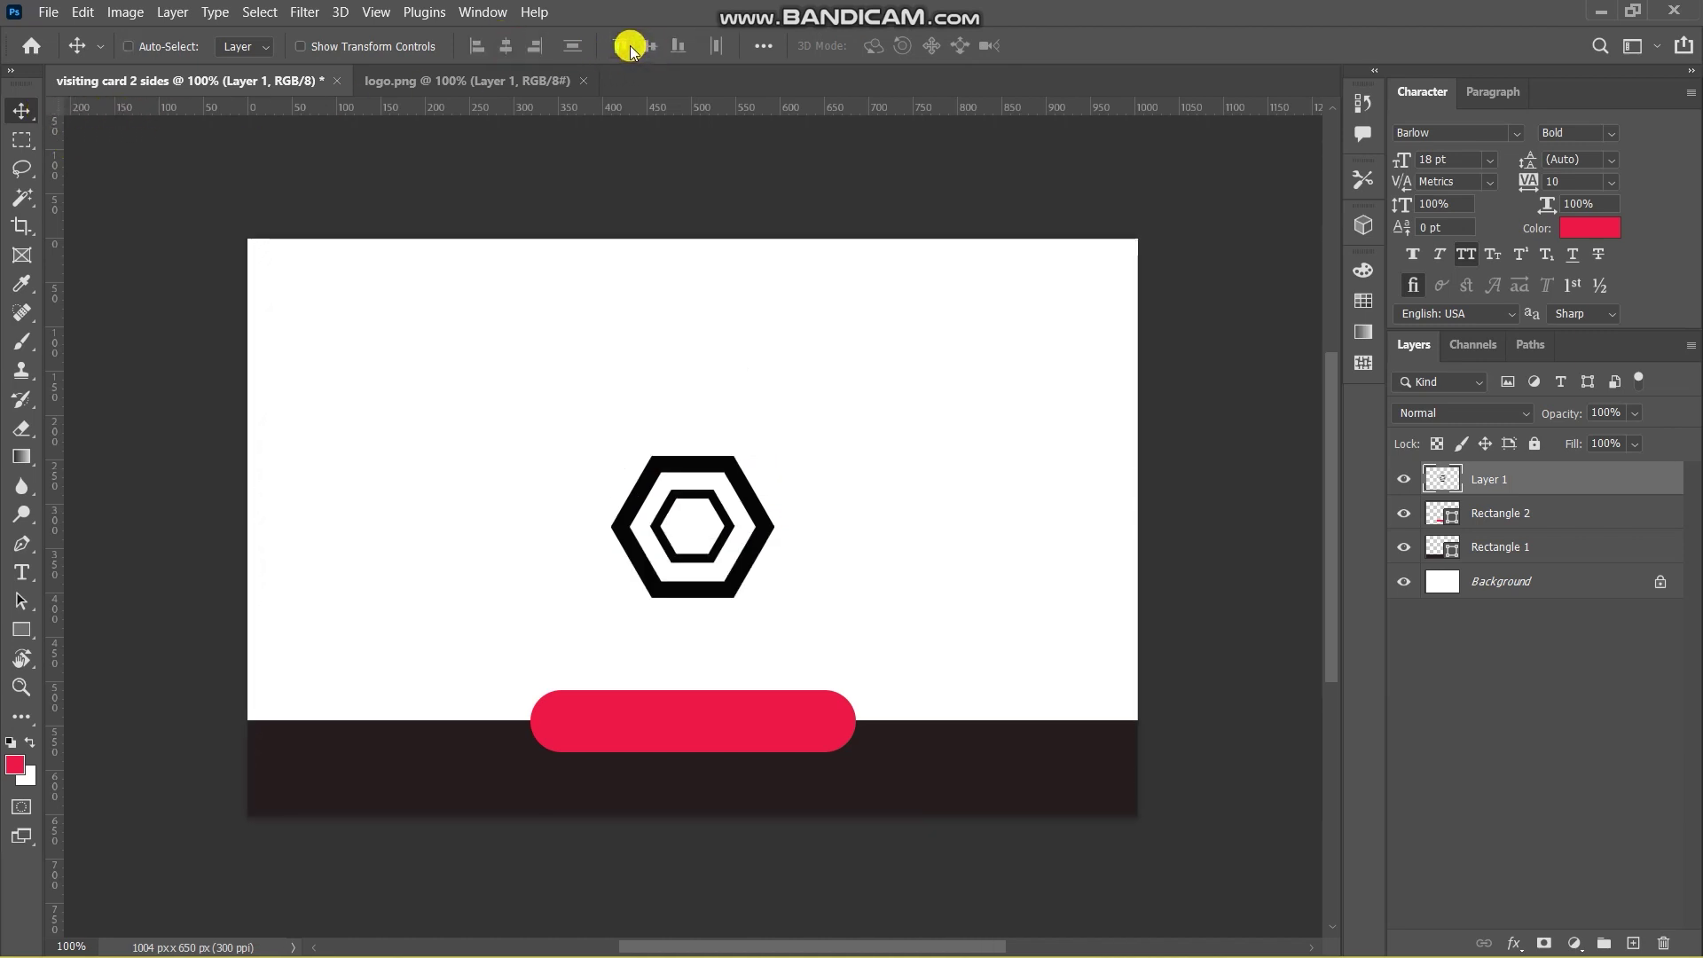
pyautogui.press('Up')
pyautogui.press('Up')
pyautogui.press('Up')
pyautogui.press('Up')
pyautogui.press('Up')
pyautogui.press('Up')
pyautogui.press('Up')
pyautogui.press('Up')
pyautogui.press('Up')
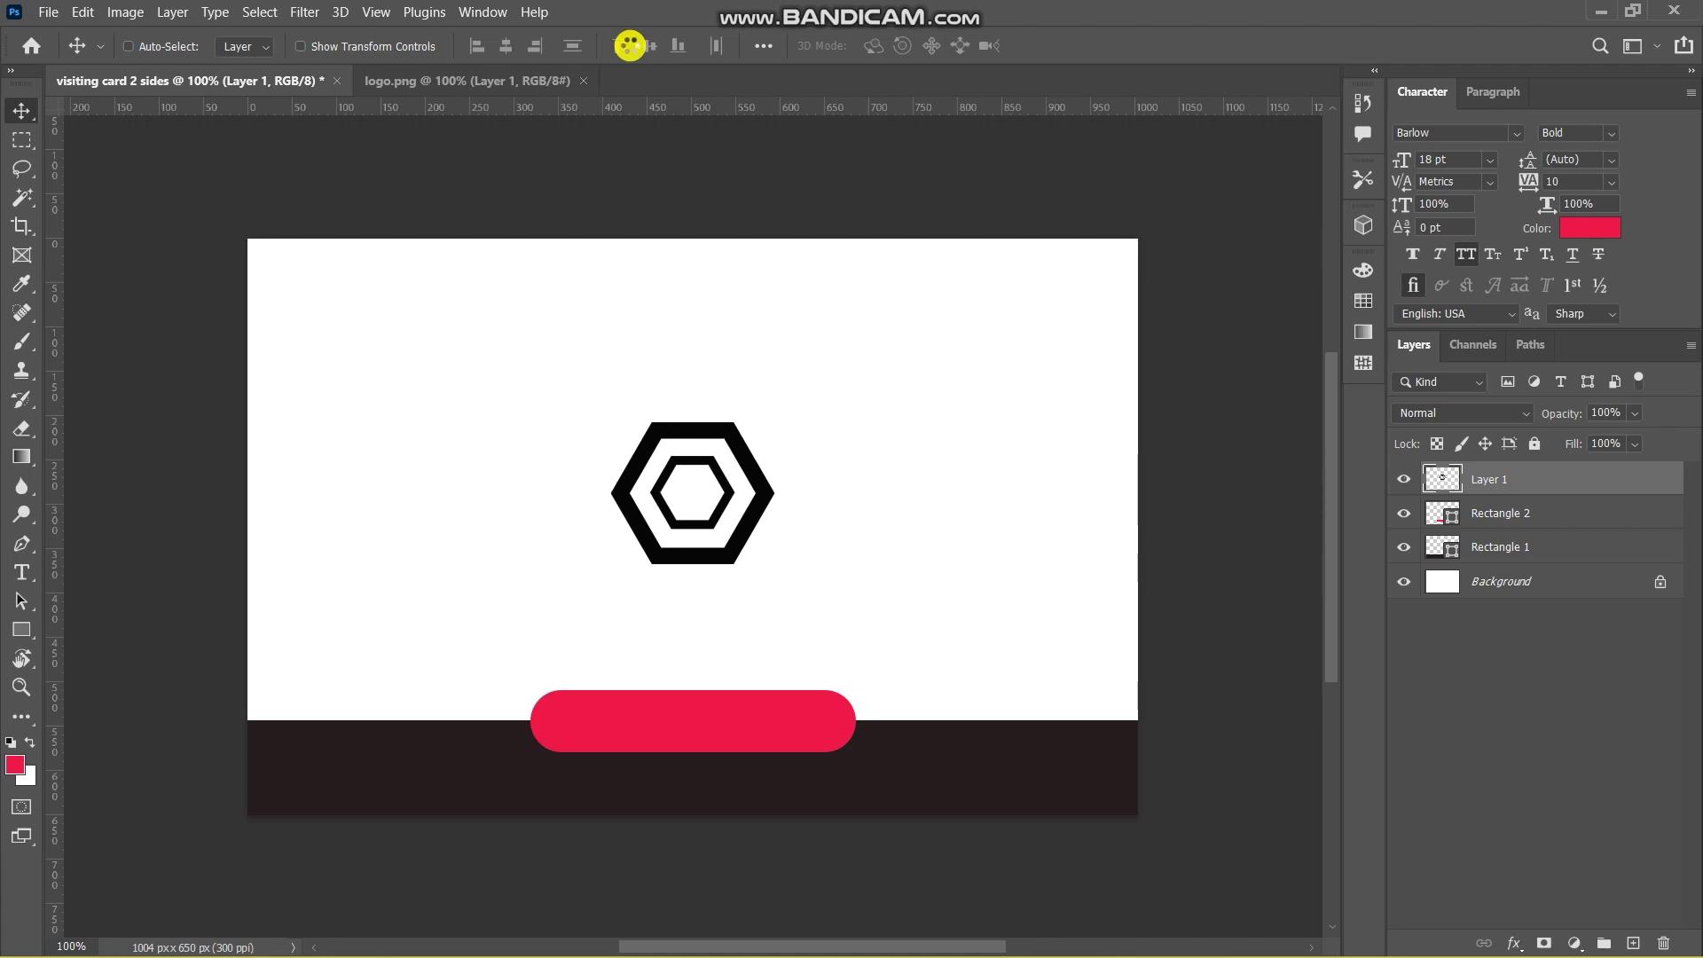
pyautogui.press('Up')
pyautogui.press('Up')
pyautogui.press('Up')
pyautogui.press('Up')
pyautogui.press('Up')
pyautogui.press('Up')
pyautogui.press('Up')
pyautogui.press('Up')
pyautogui.press('Up')
pyautogui.press('Up')
pyautogui.press('Up')
pyautogui.press('Up')
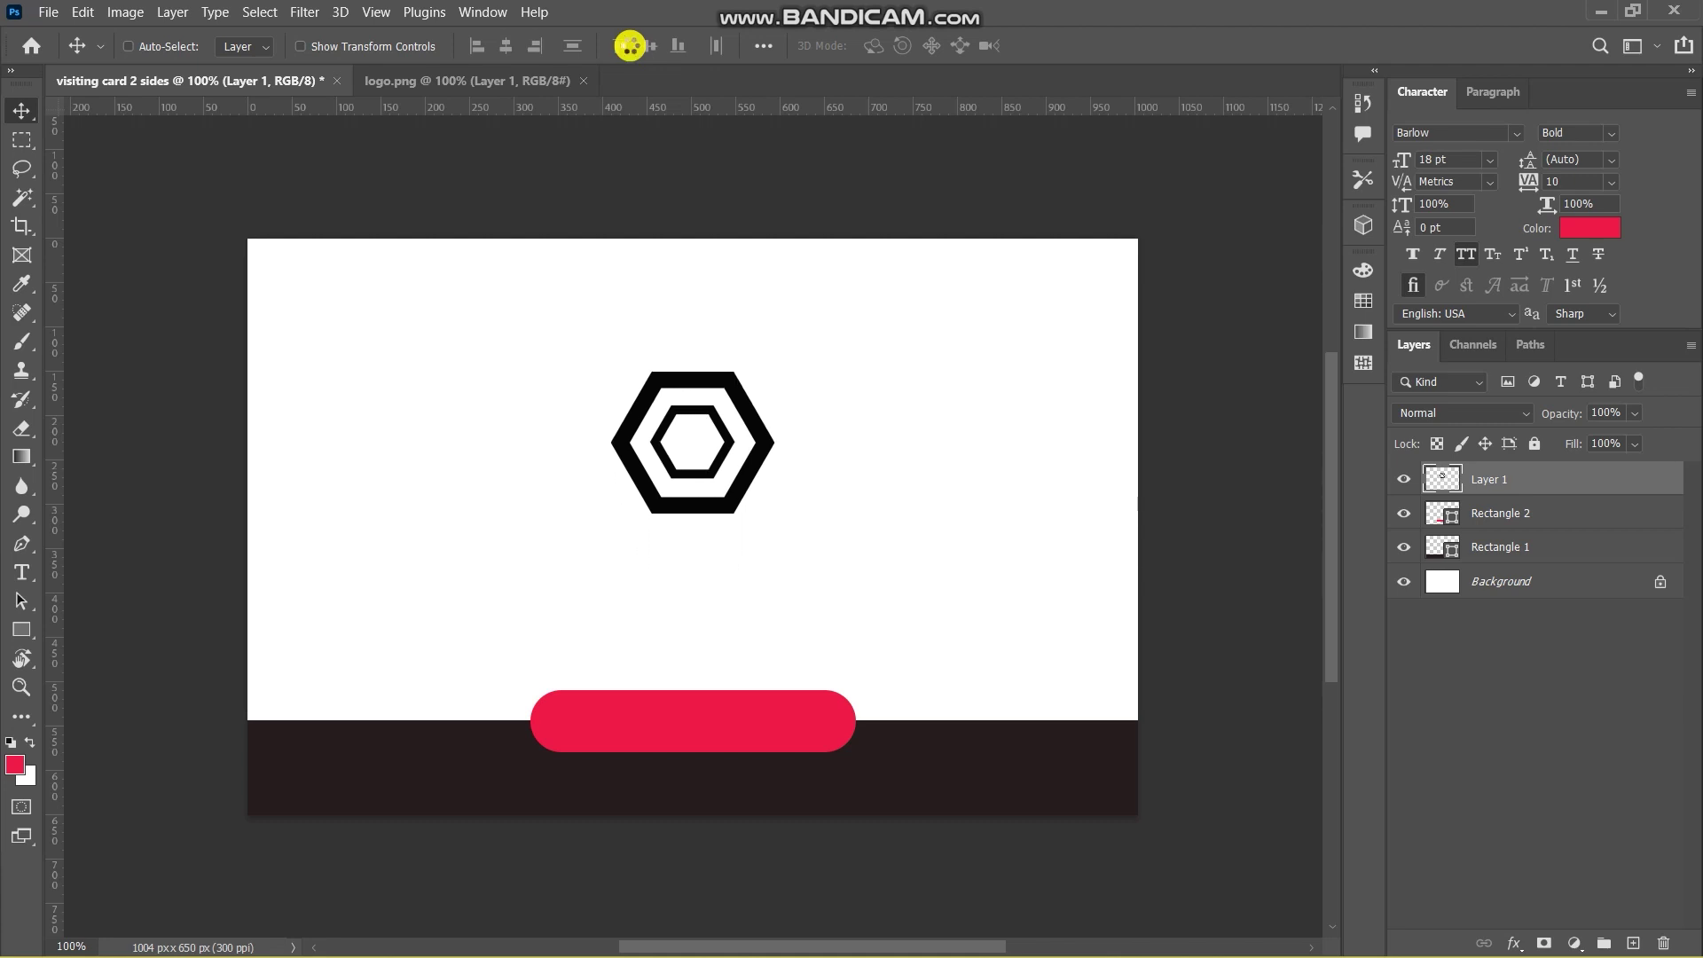
pyautogui.press('Up')
pyautogui.press('Up')
pyautogui.press('Up')
pyautogui.press('Up')
pyautogui.press('Up')
pyautogui.press('Up')
pyautogui.press('Up')
pyautogui.press('Up')
pyautogui.press('Up')
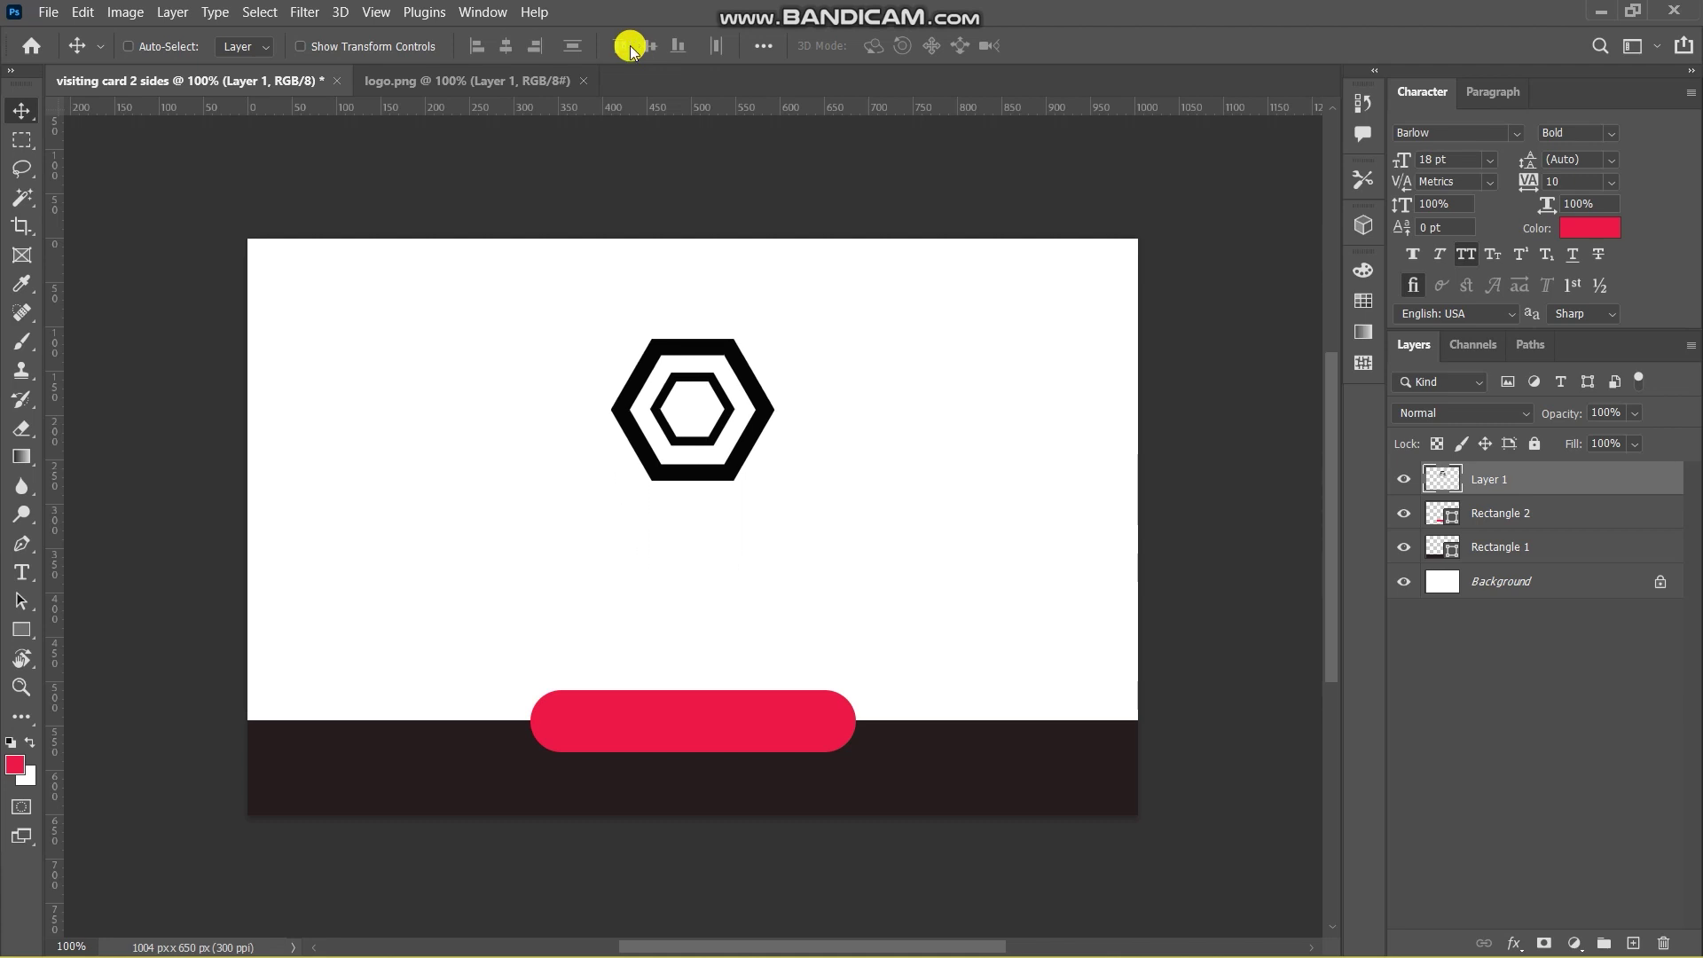
pyautogui.press('Up')
pyautogui.press('Up')
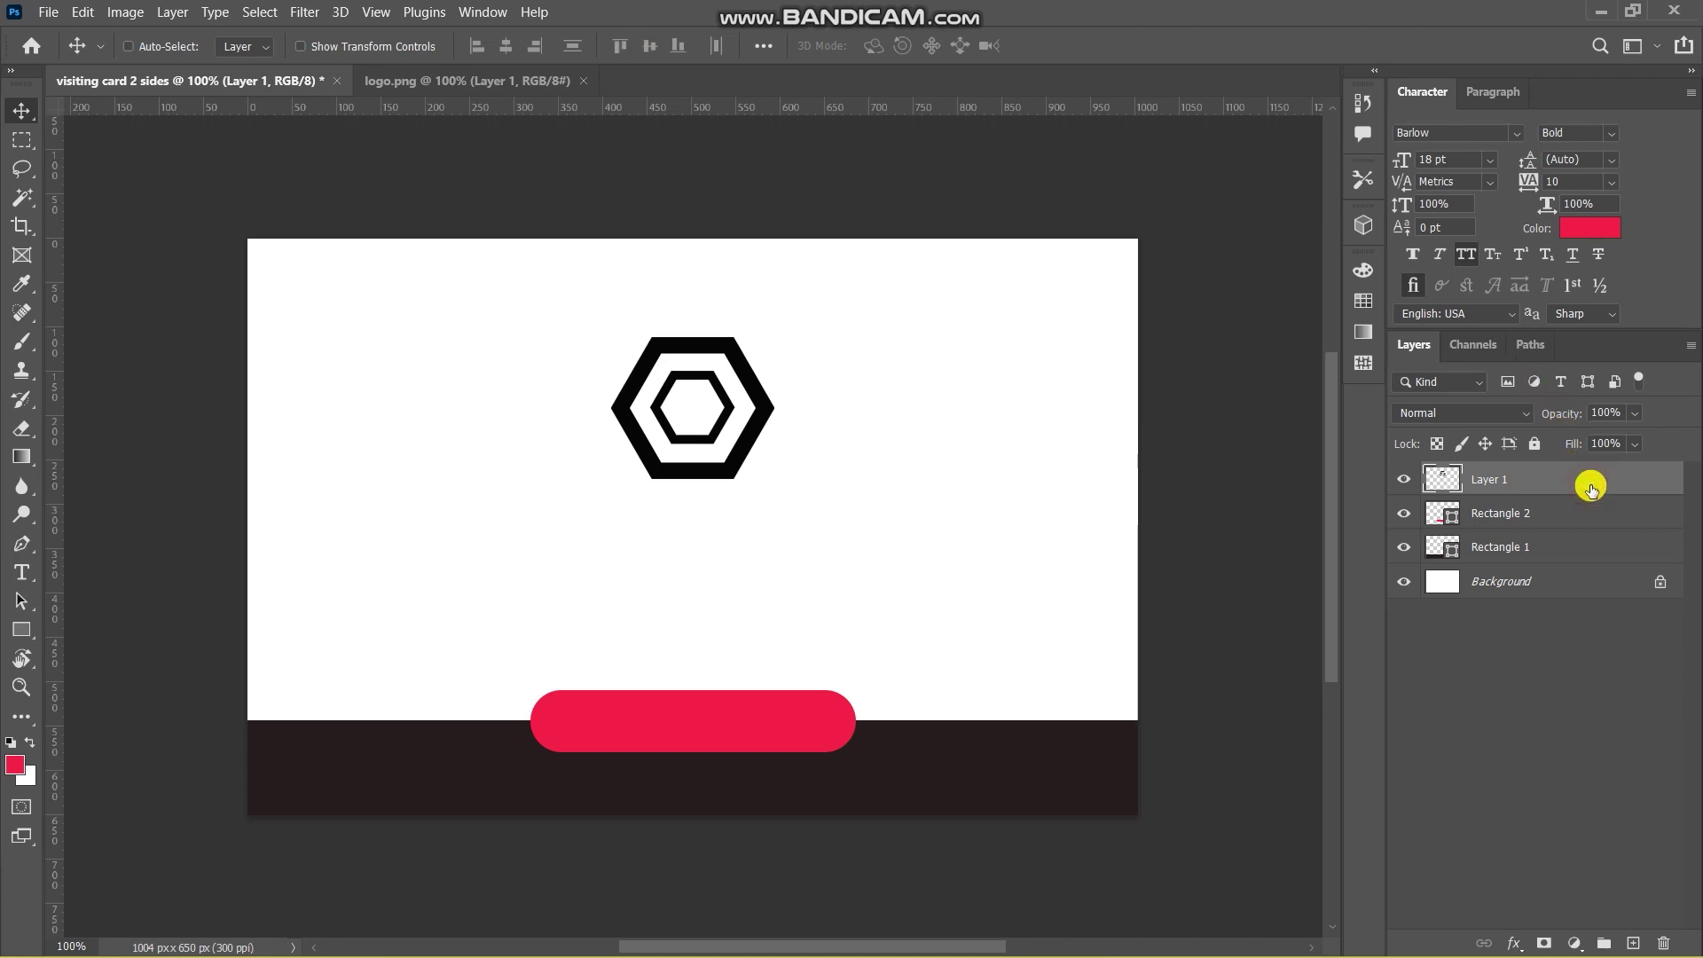
# - Give the logo layer a Color Overlay in the pill's crimson red
pyautogui.doubleClick(1590, 488)
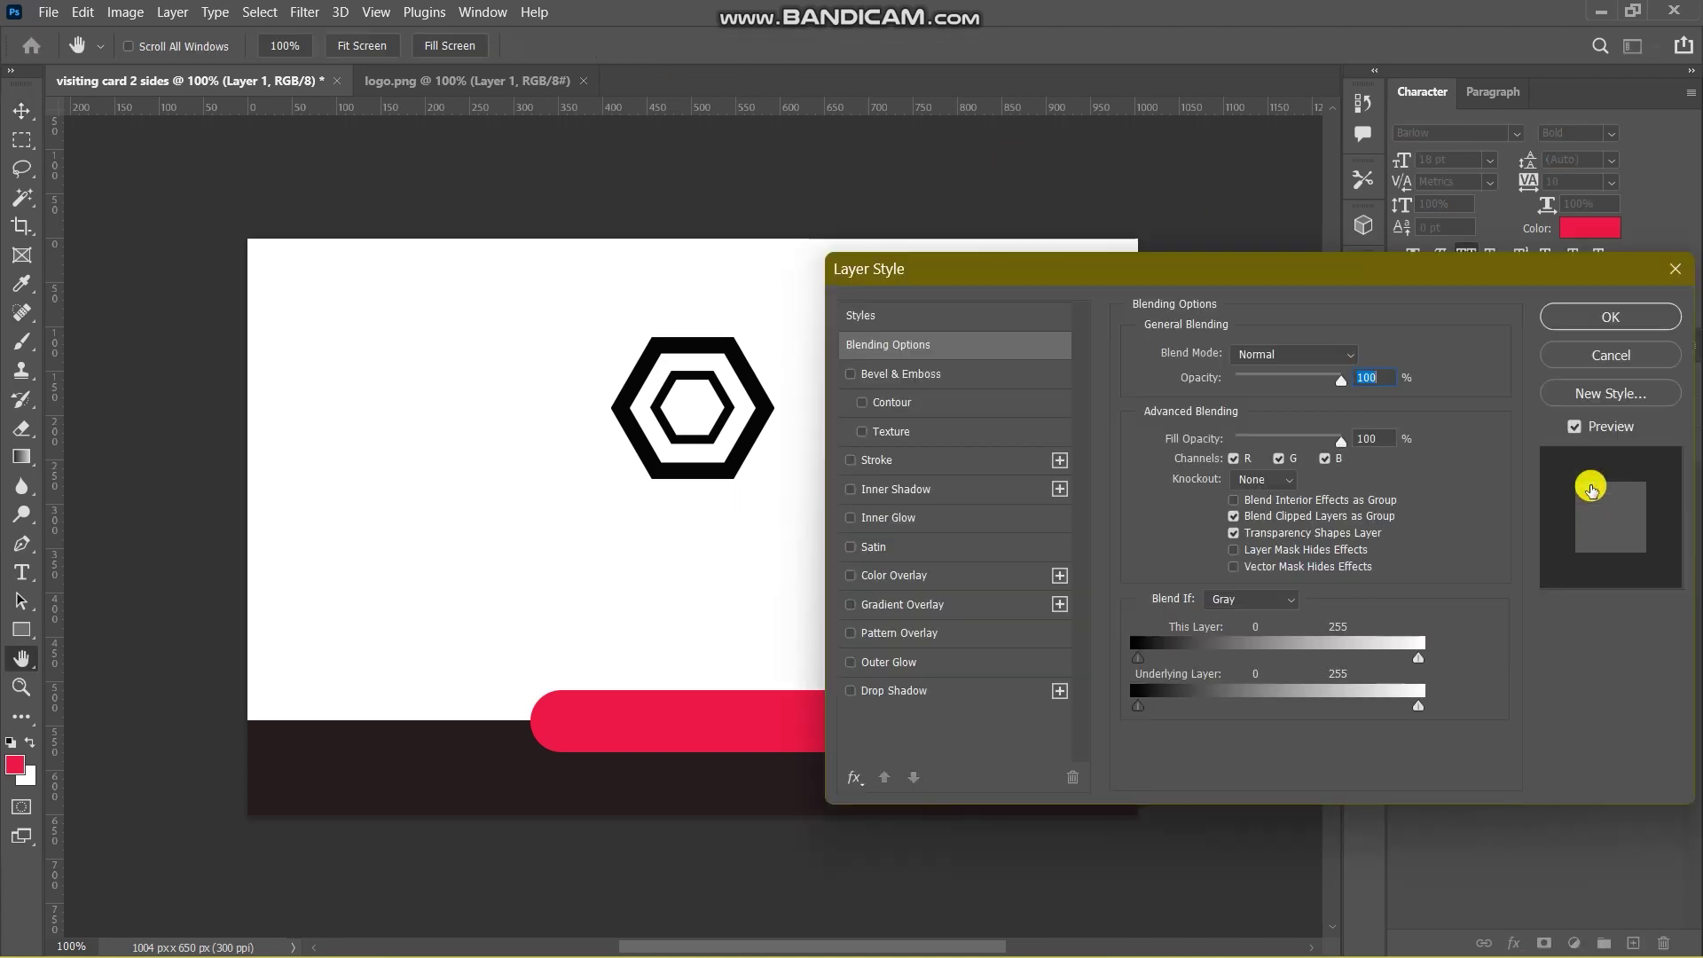
pyautogui.click(850, 577)
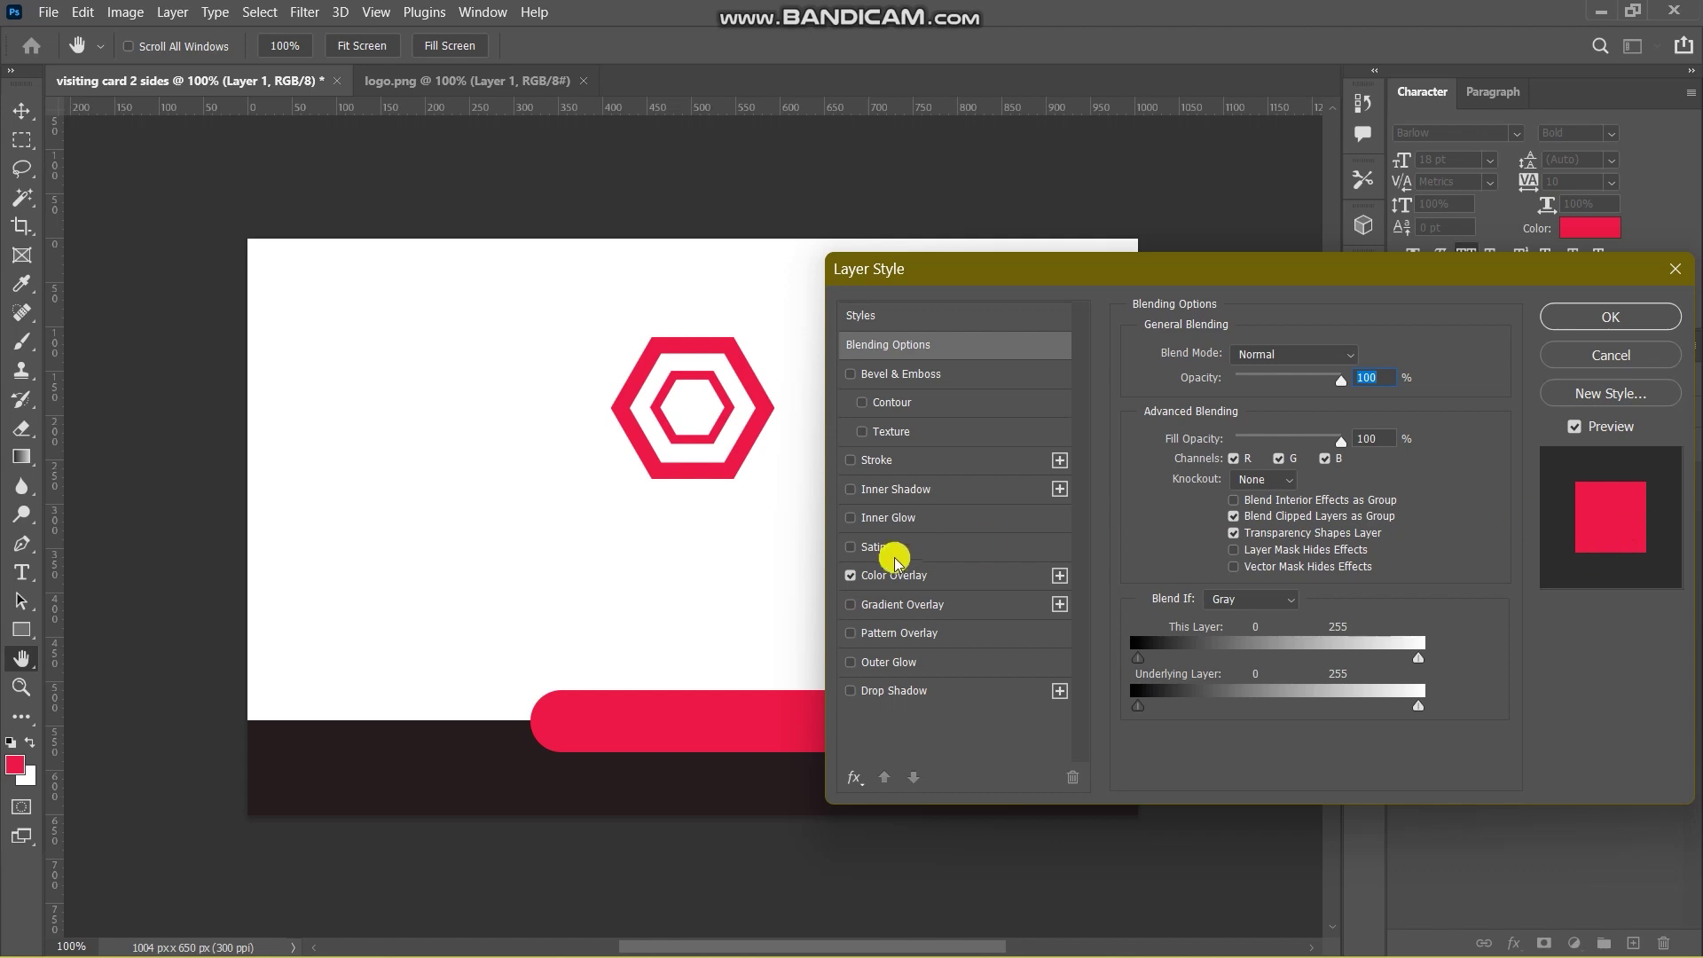
pyautogui.click(894, 573)
pyautogui.click(1353, 365)
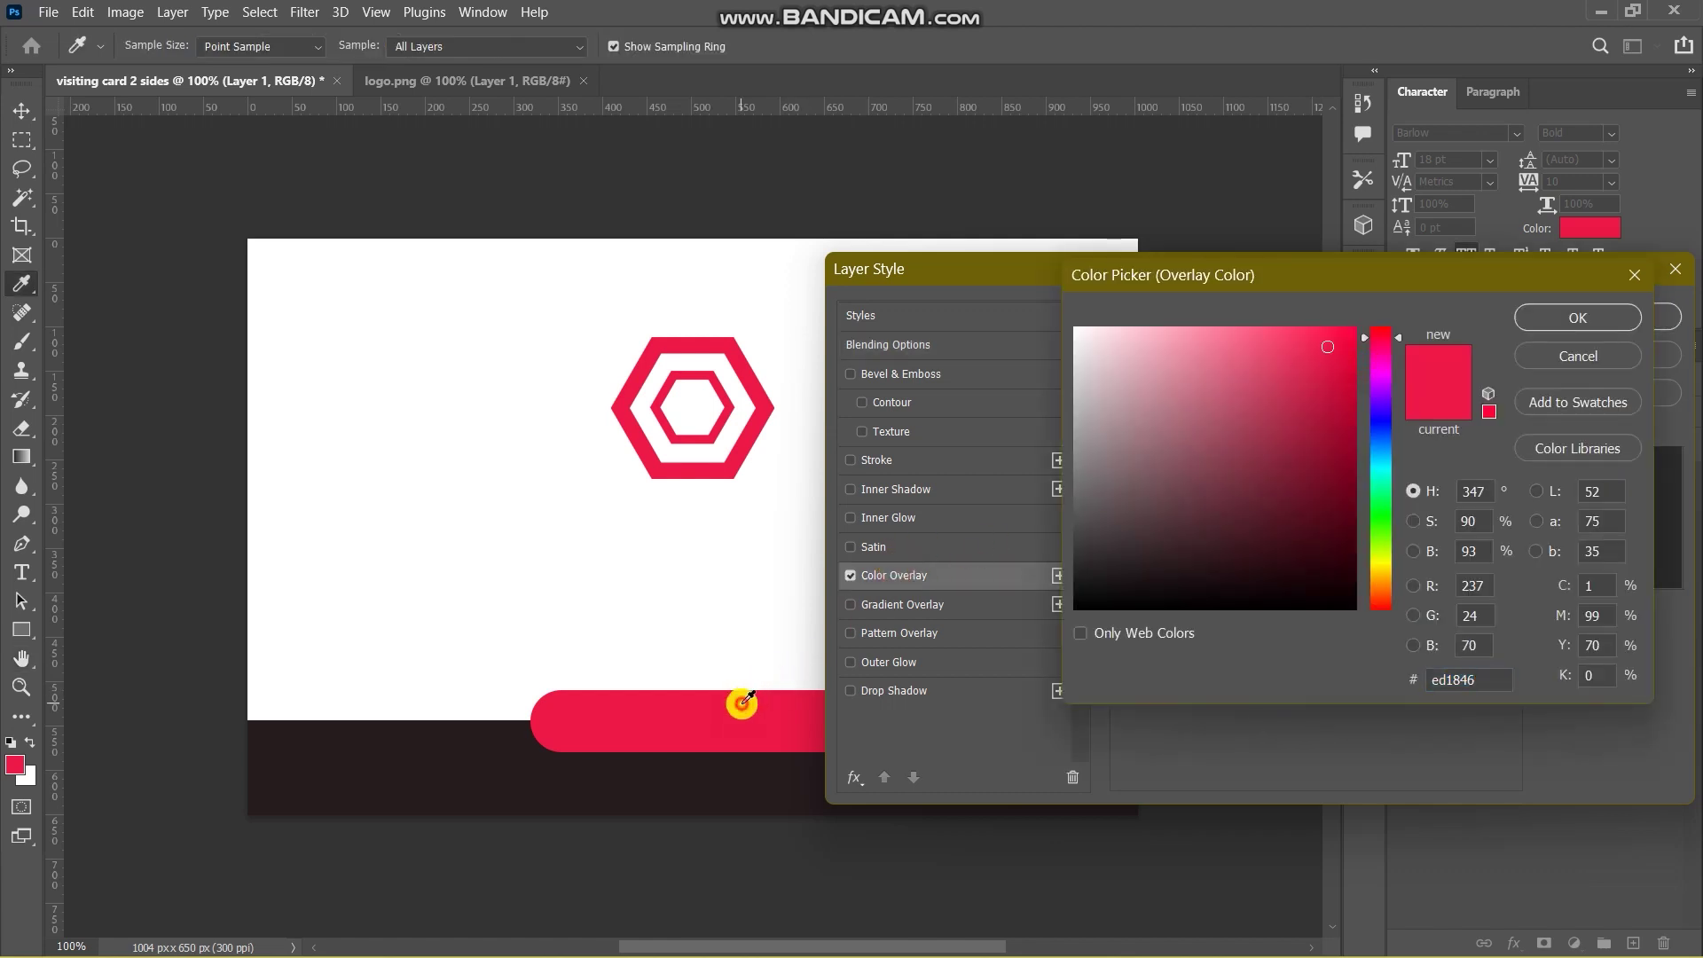
pyautogui.click(1583, 318)
pyautogui.click(1609, 317)
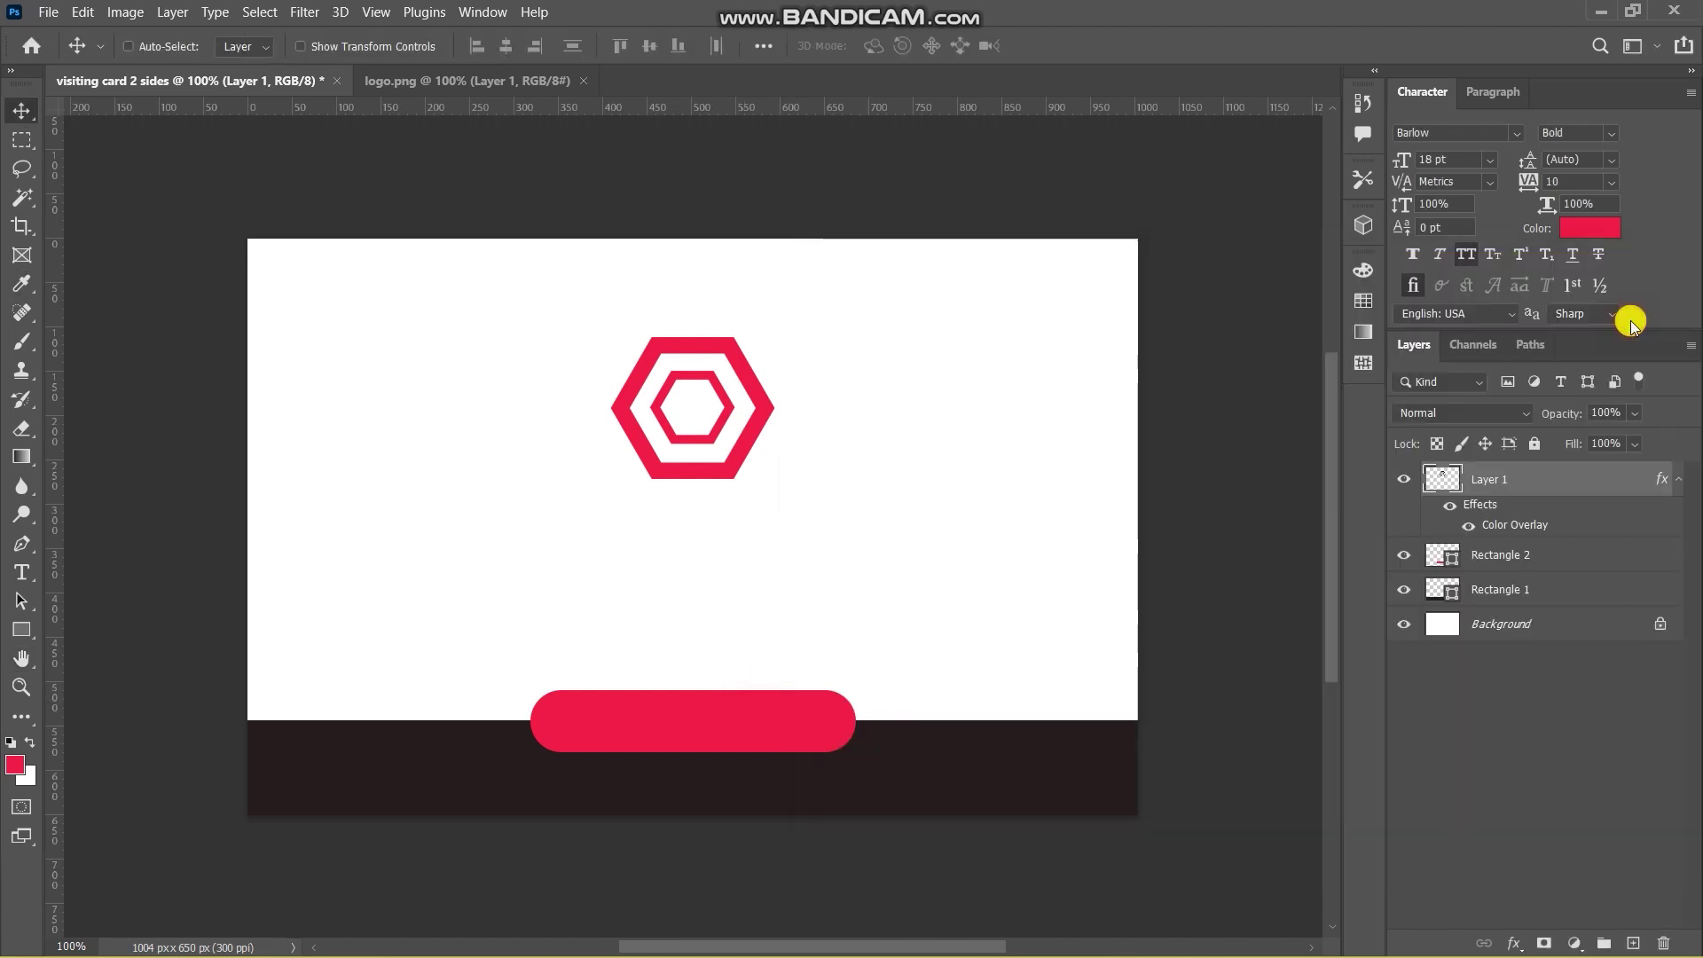
# - Select the logo layer and scale the logo down slightly
pyautogui.scroll(-1, 1586, 111)
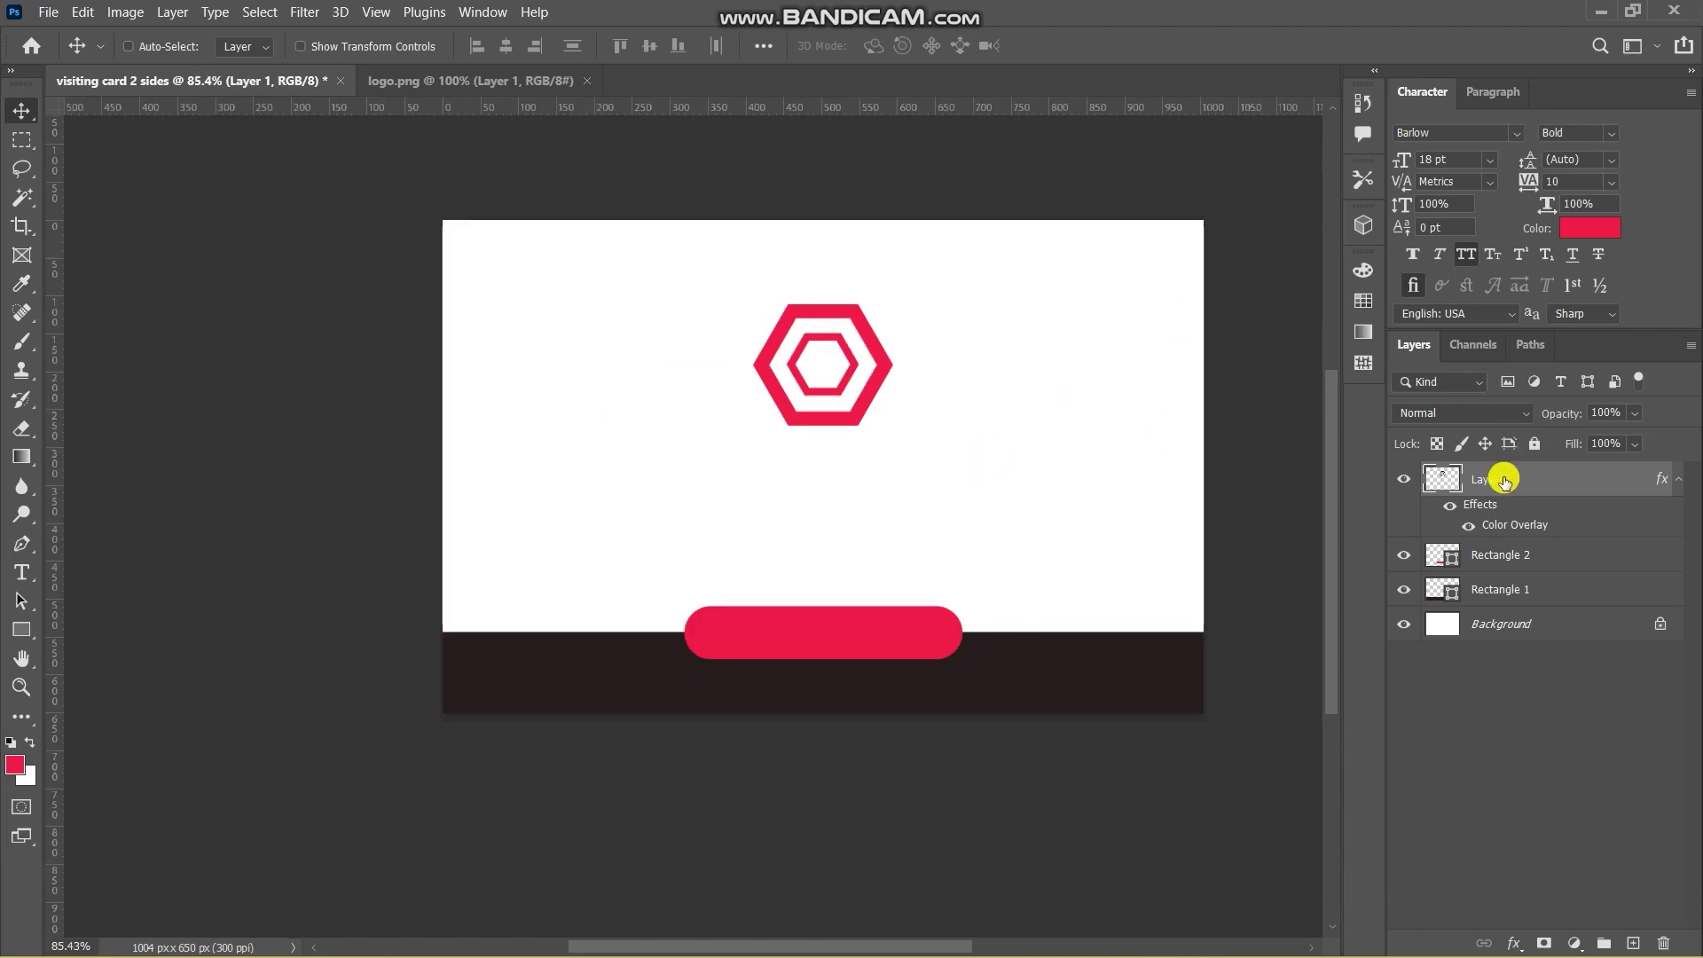
pyautogui.click(1403, 479)
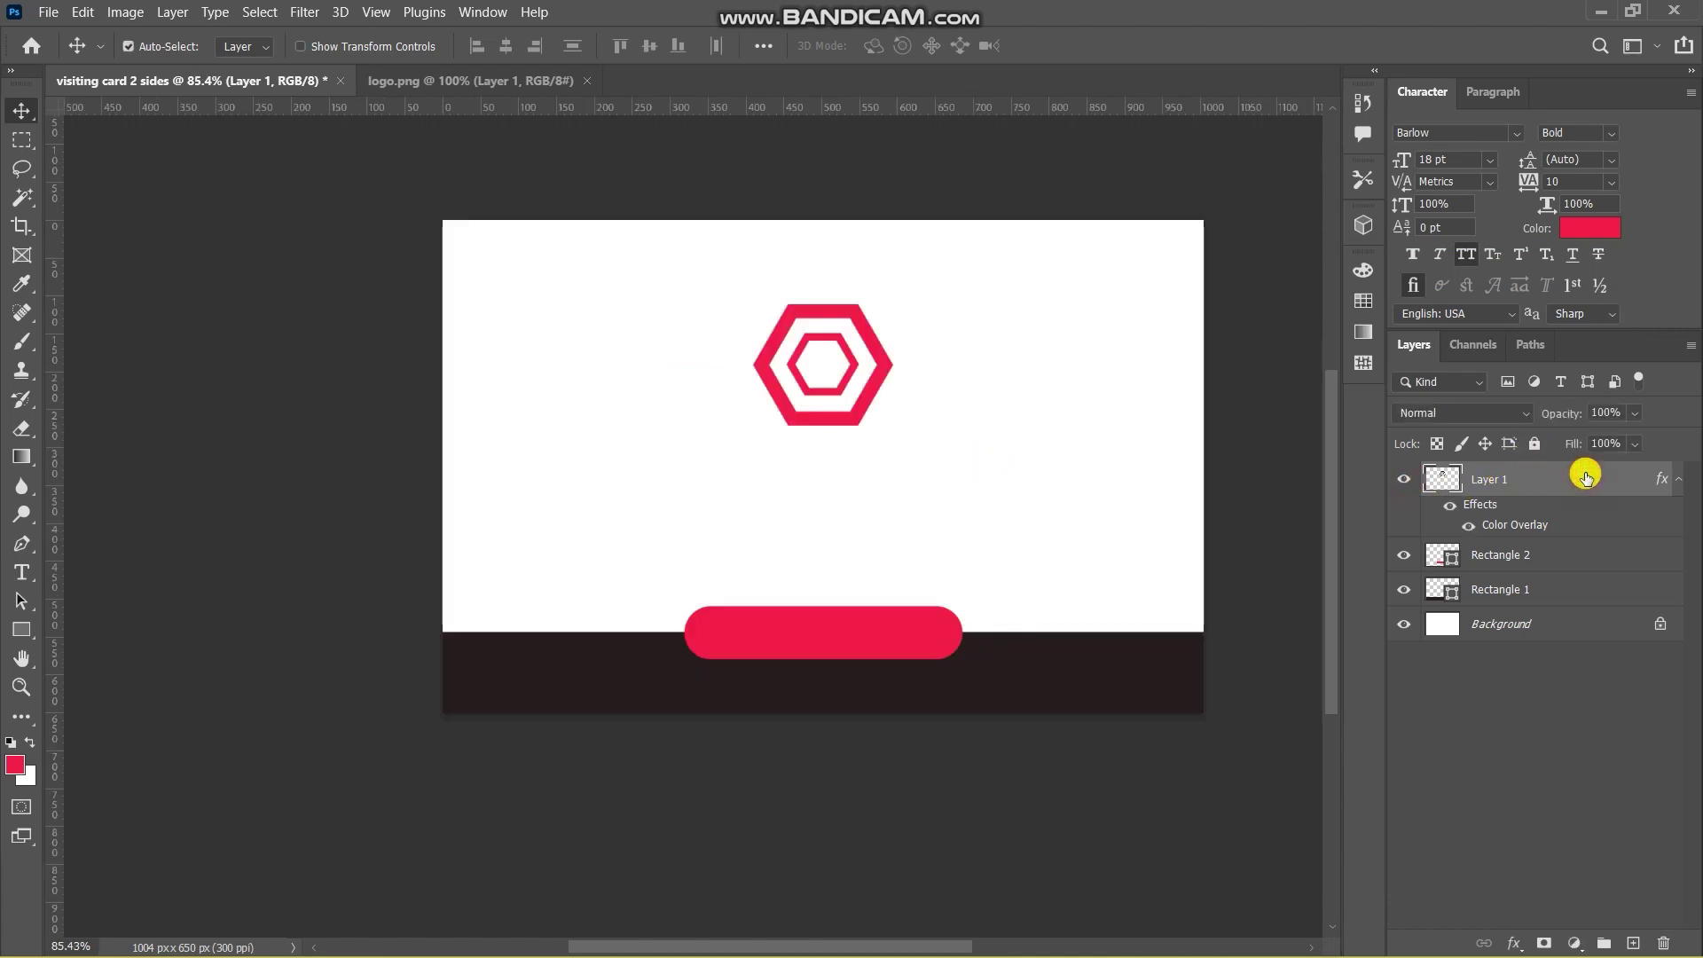
pyautogui.hotkey('ctrl', 't')
pyautogui.moveTo(896, 302); pyautogui.dragTo(878, 316)
pyautogui.press('Return')
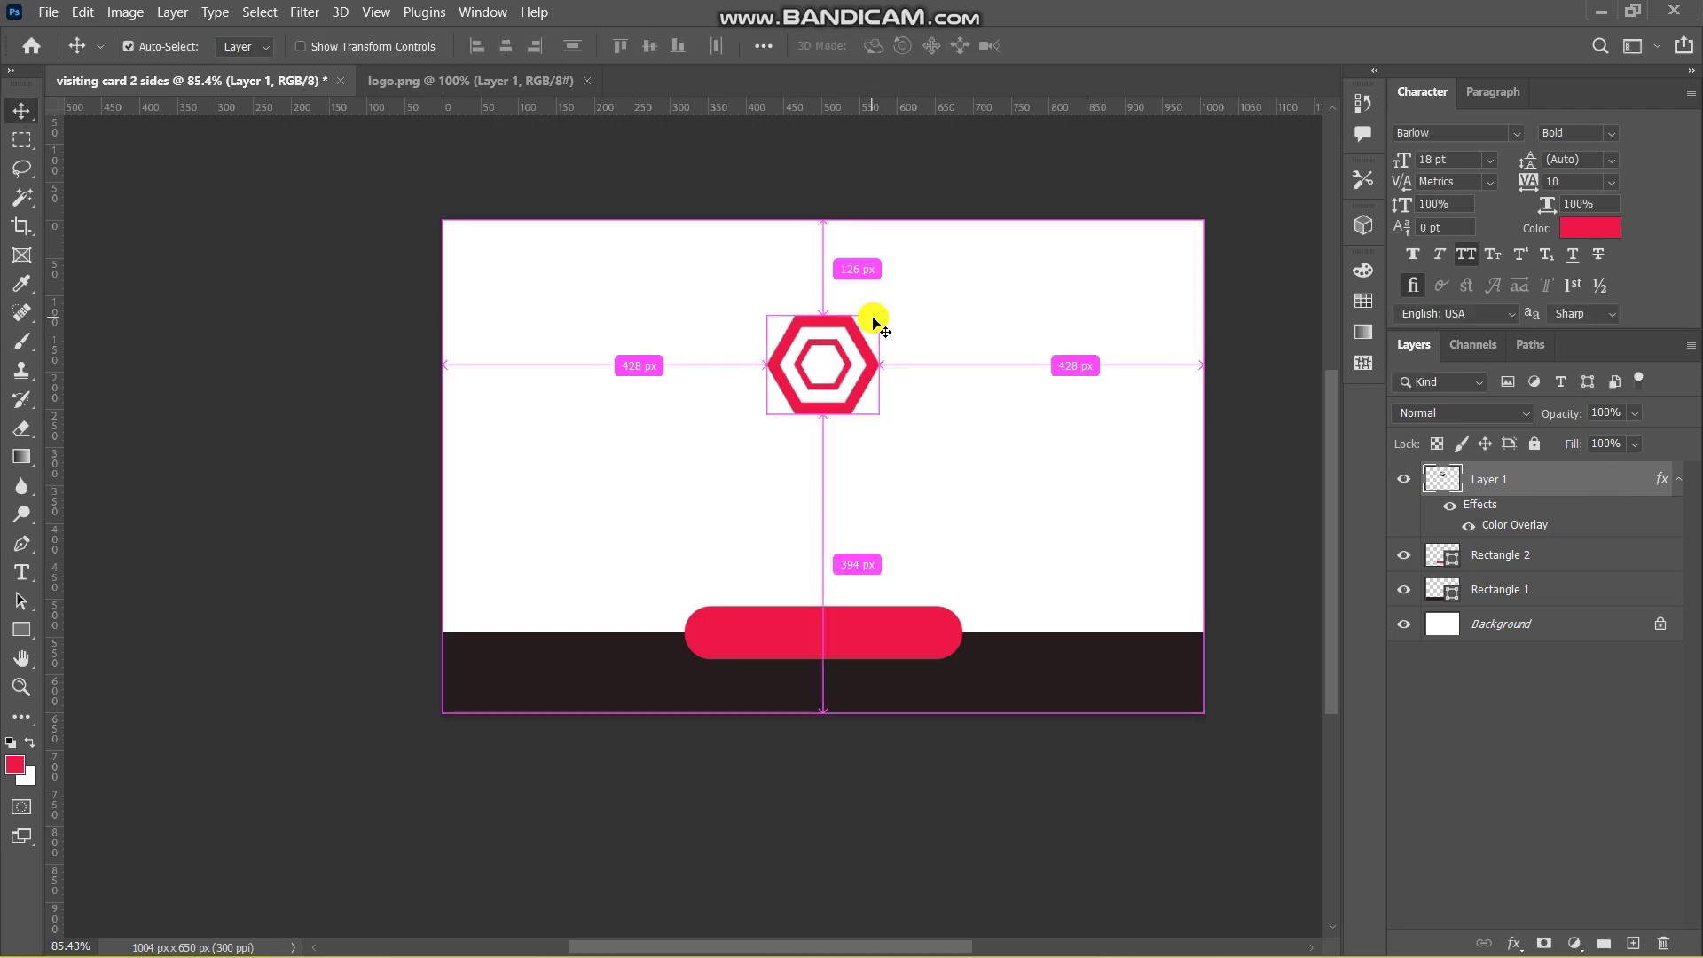
# - Re-centre the logo horizontally and move it up near the card's top
pyautogui.hotkey('ctrl', 'a')
pyautogui.click(650, 46)
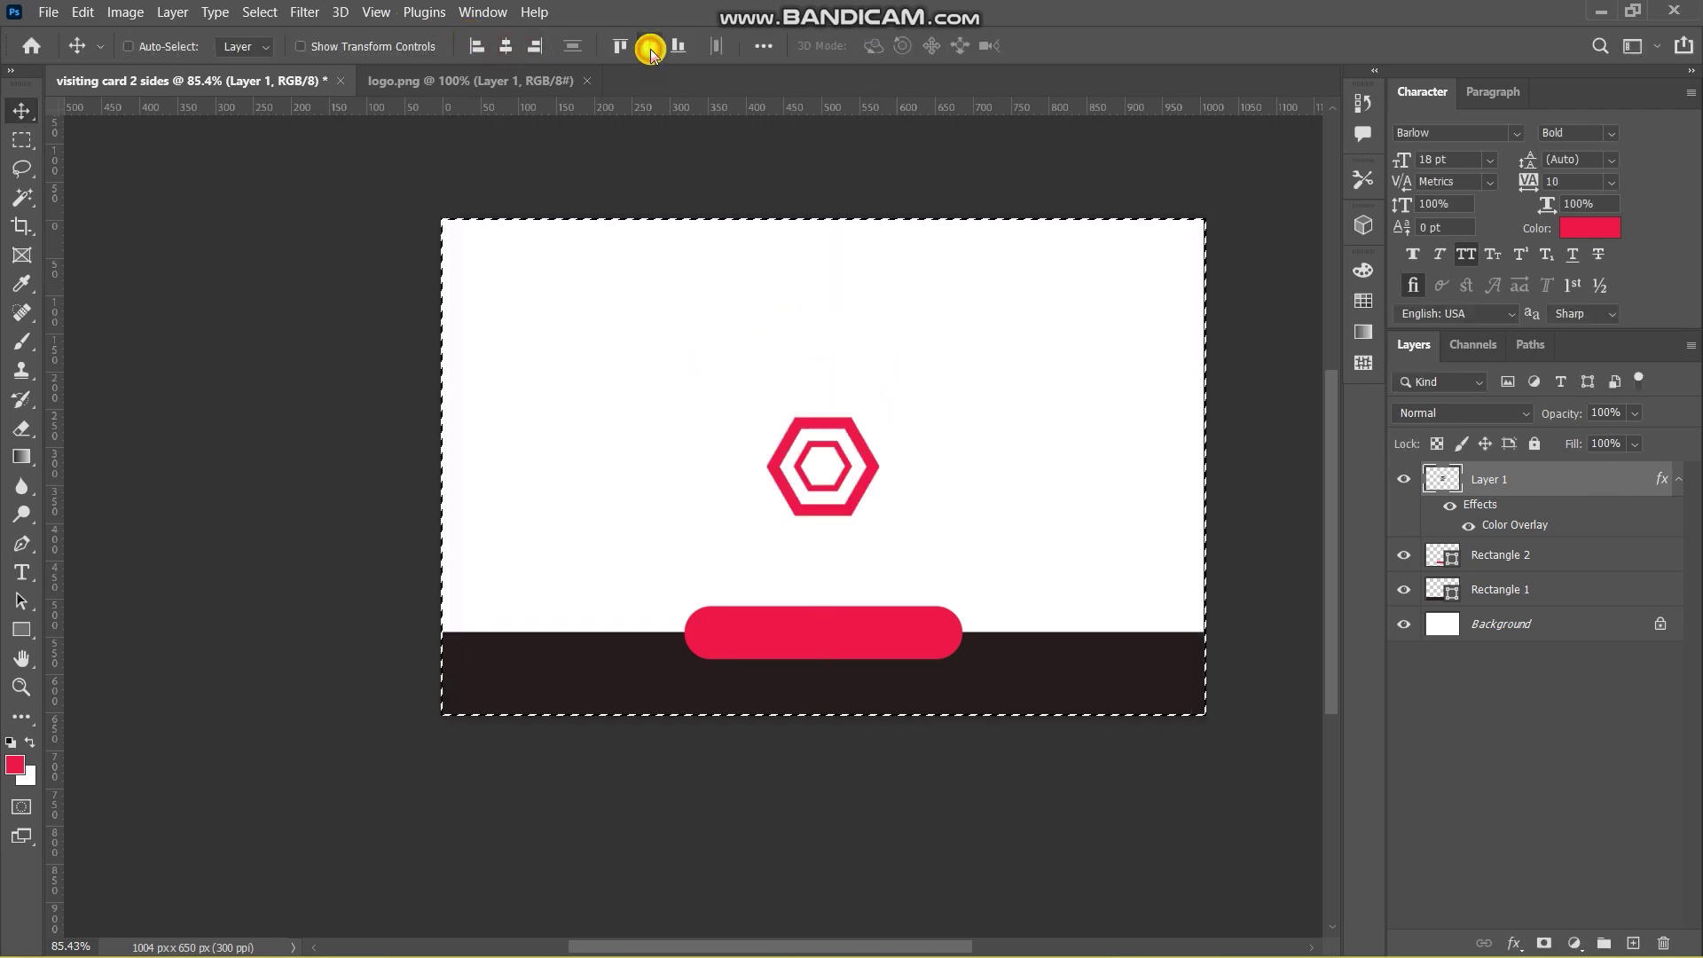
pyautogui.hotkey('ctrl', 'd')
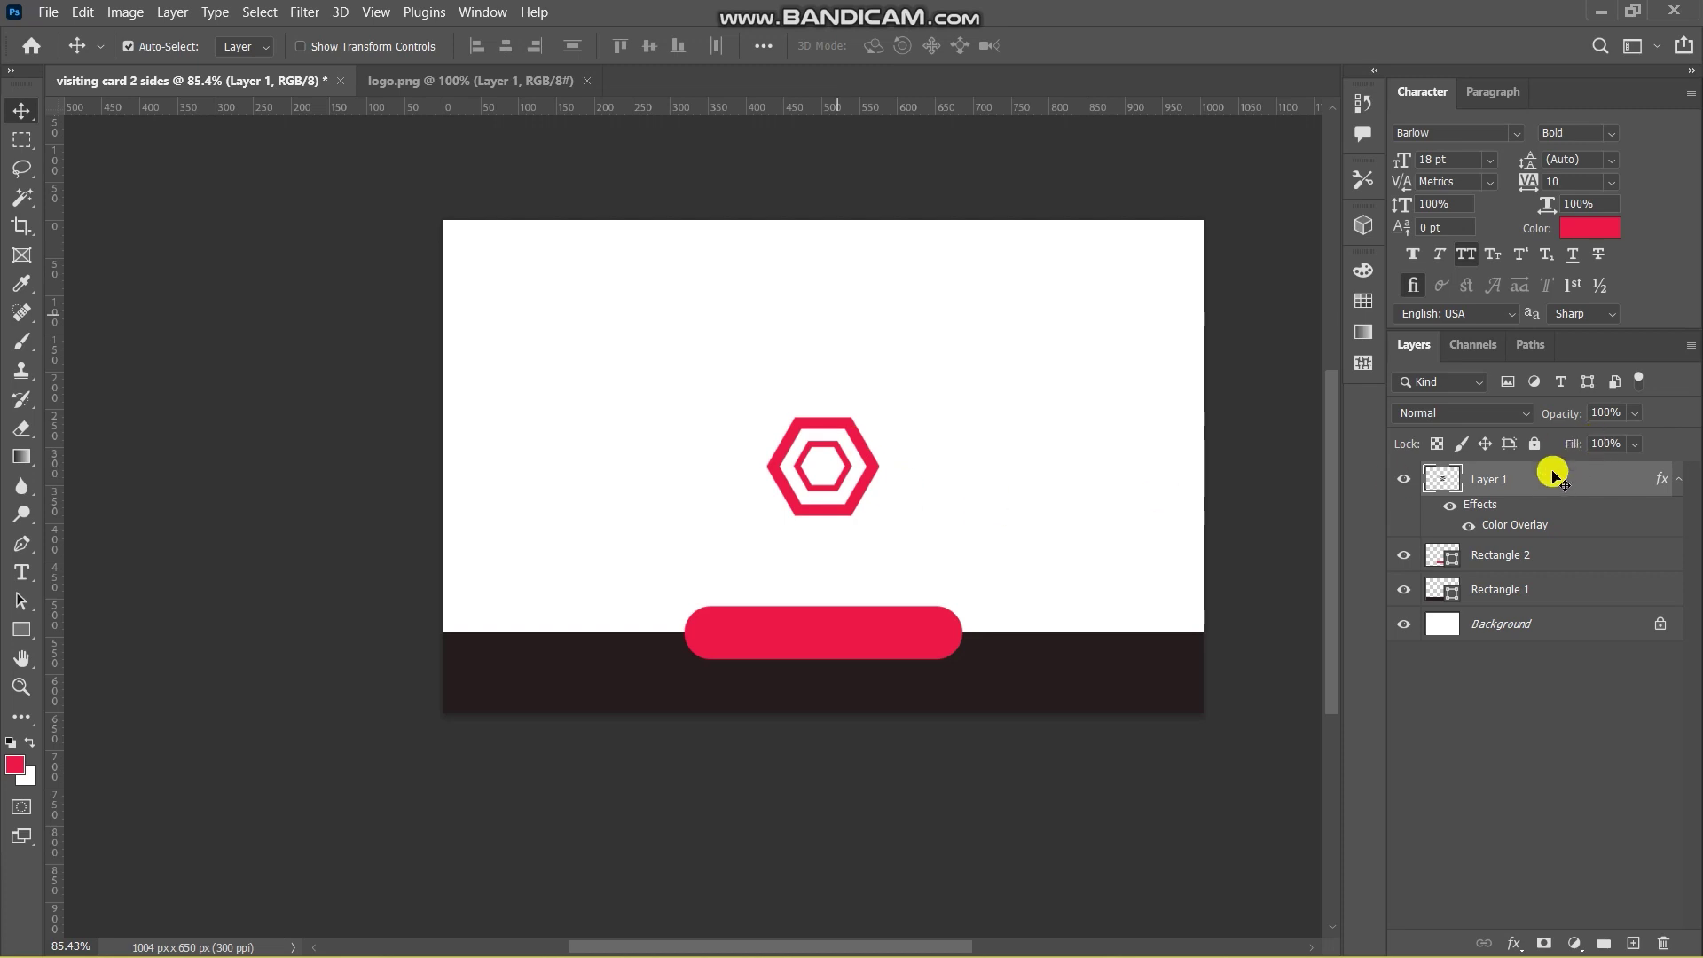
pyautogui.hotkey('ctrl', 't')
pyautogui.moveTo(857, 487); pyautogui.dragTo(858, 391)
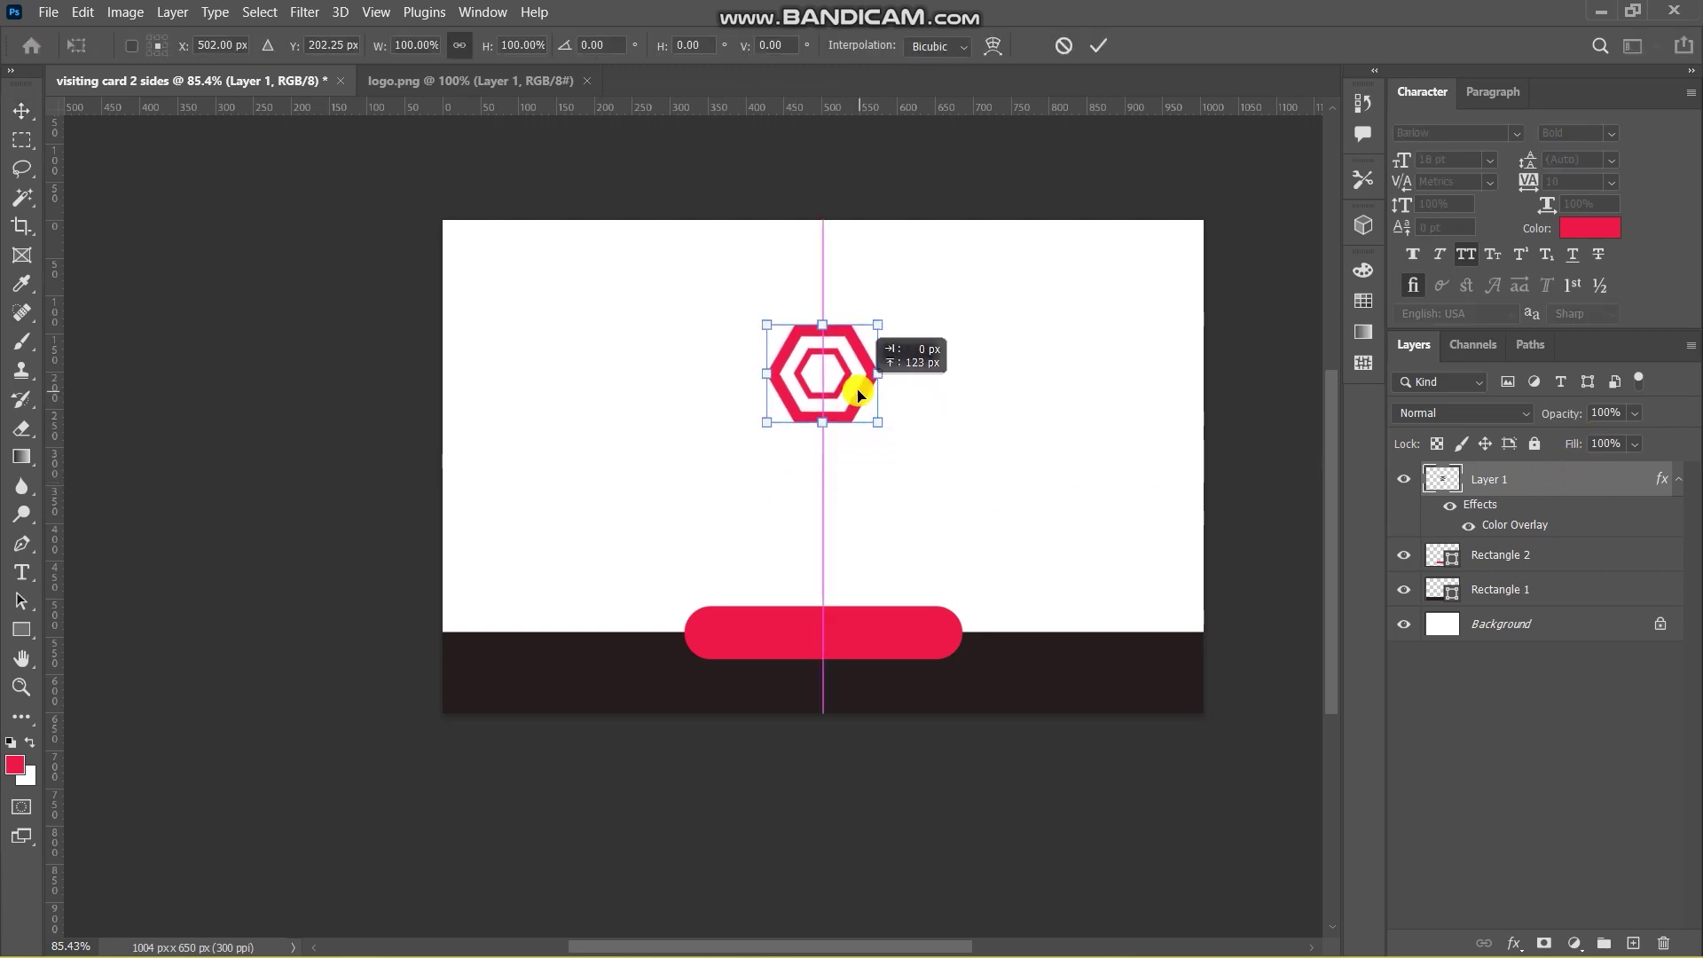
pyautogui.click(1098, 45)
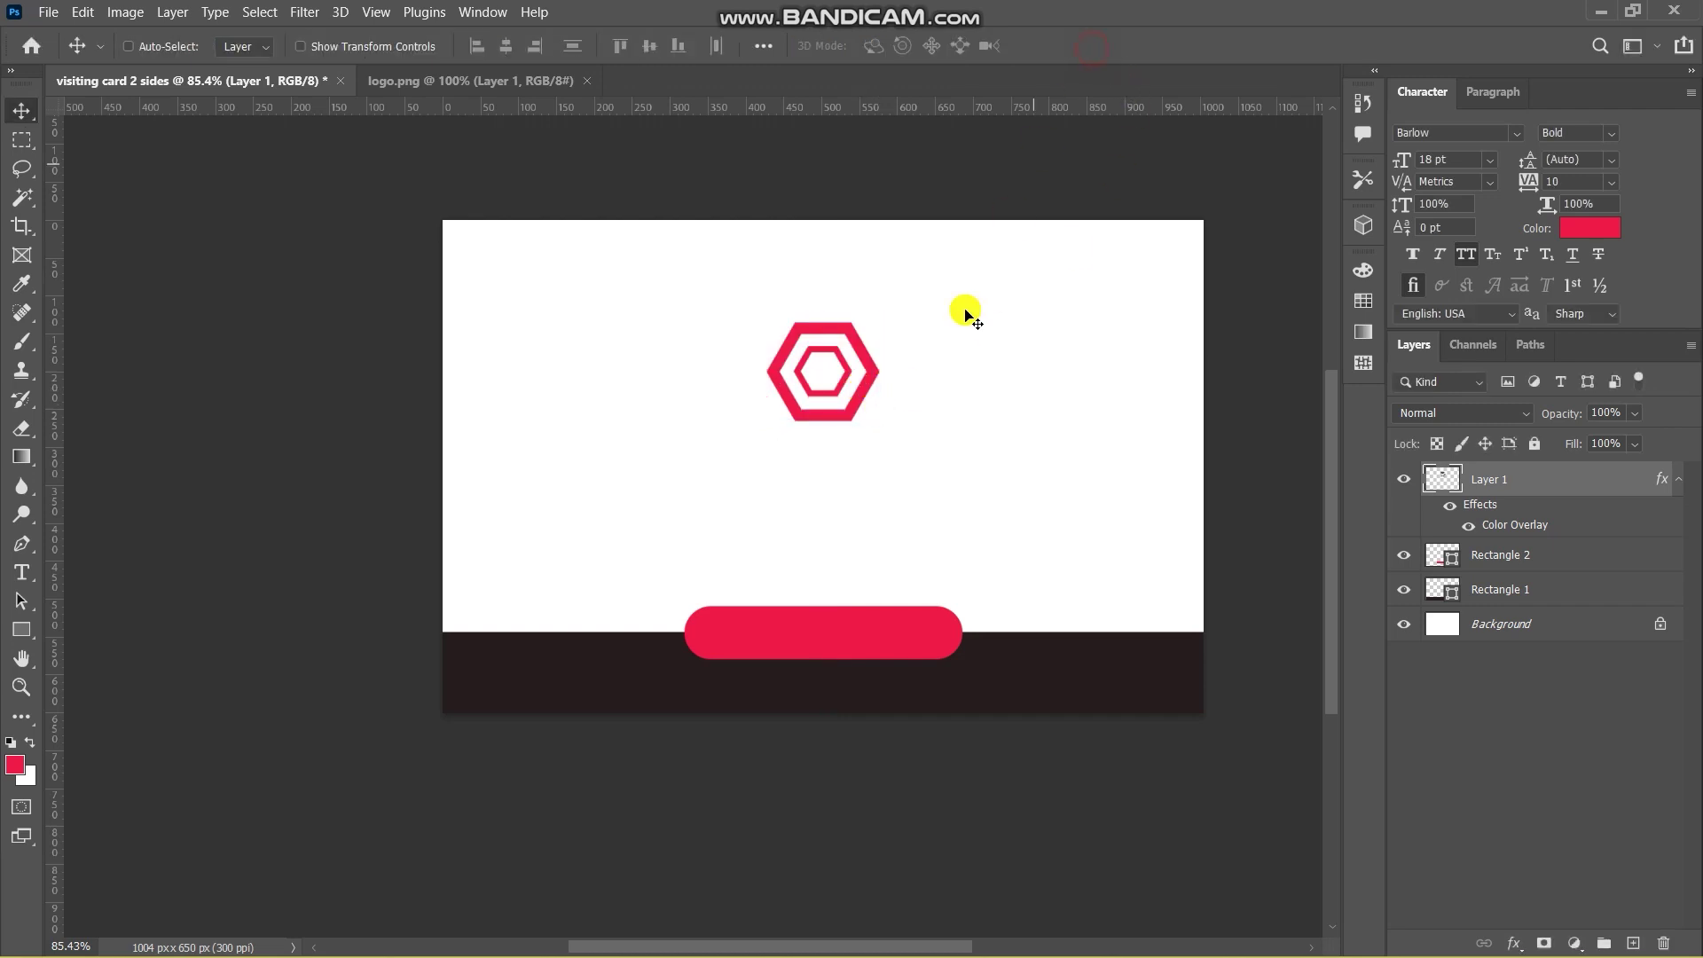
pyautogui.scroll(2, 912, 463)
pyautogui.moveTo(857, 435); pyautogui.dragTo(768, 489)
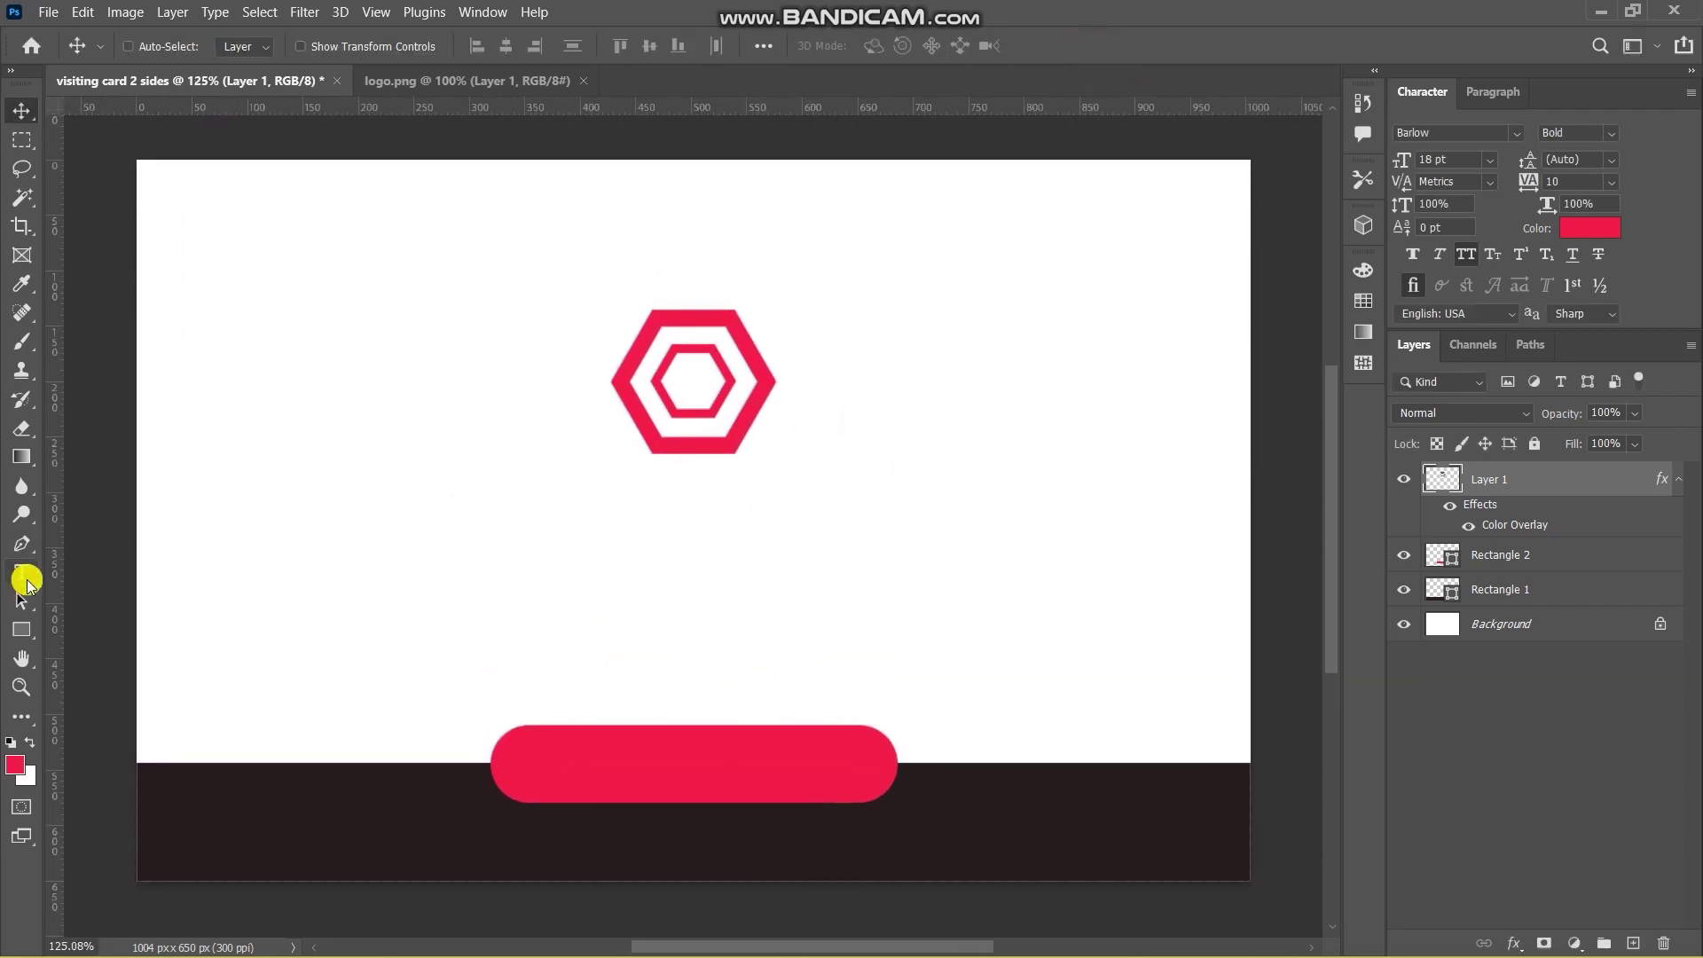
# - Add the studio name text below the logo, reading 'i max studio' with All Caps off
pyautogui.click(22, 572)
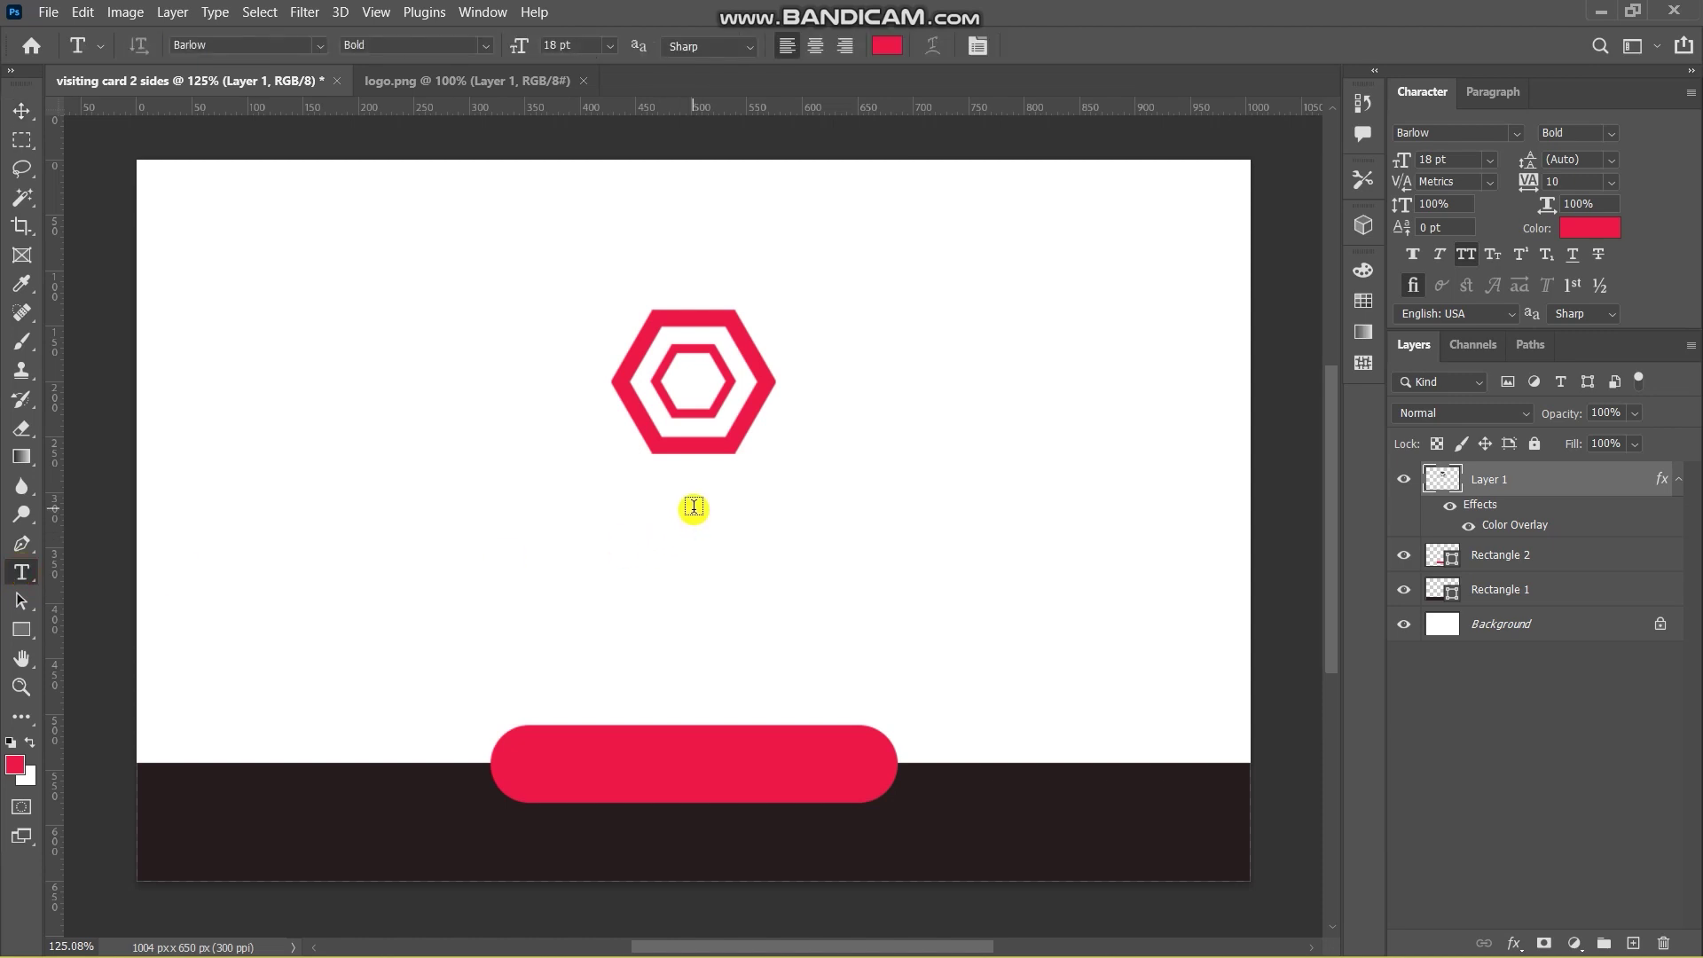
pyautogui.click(693, 512)
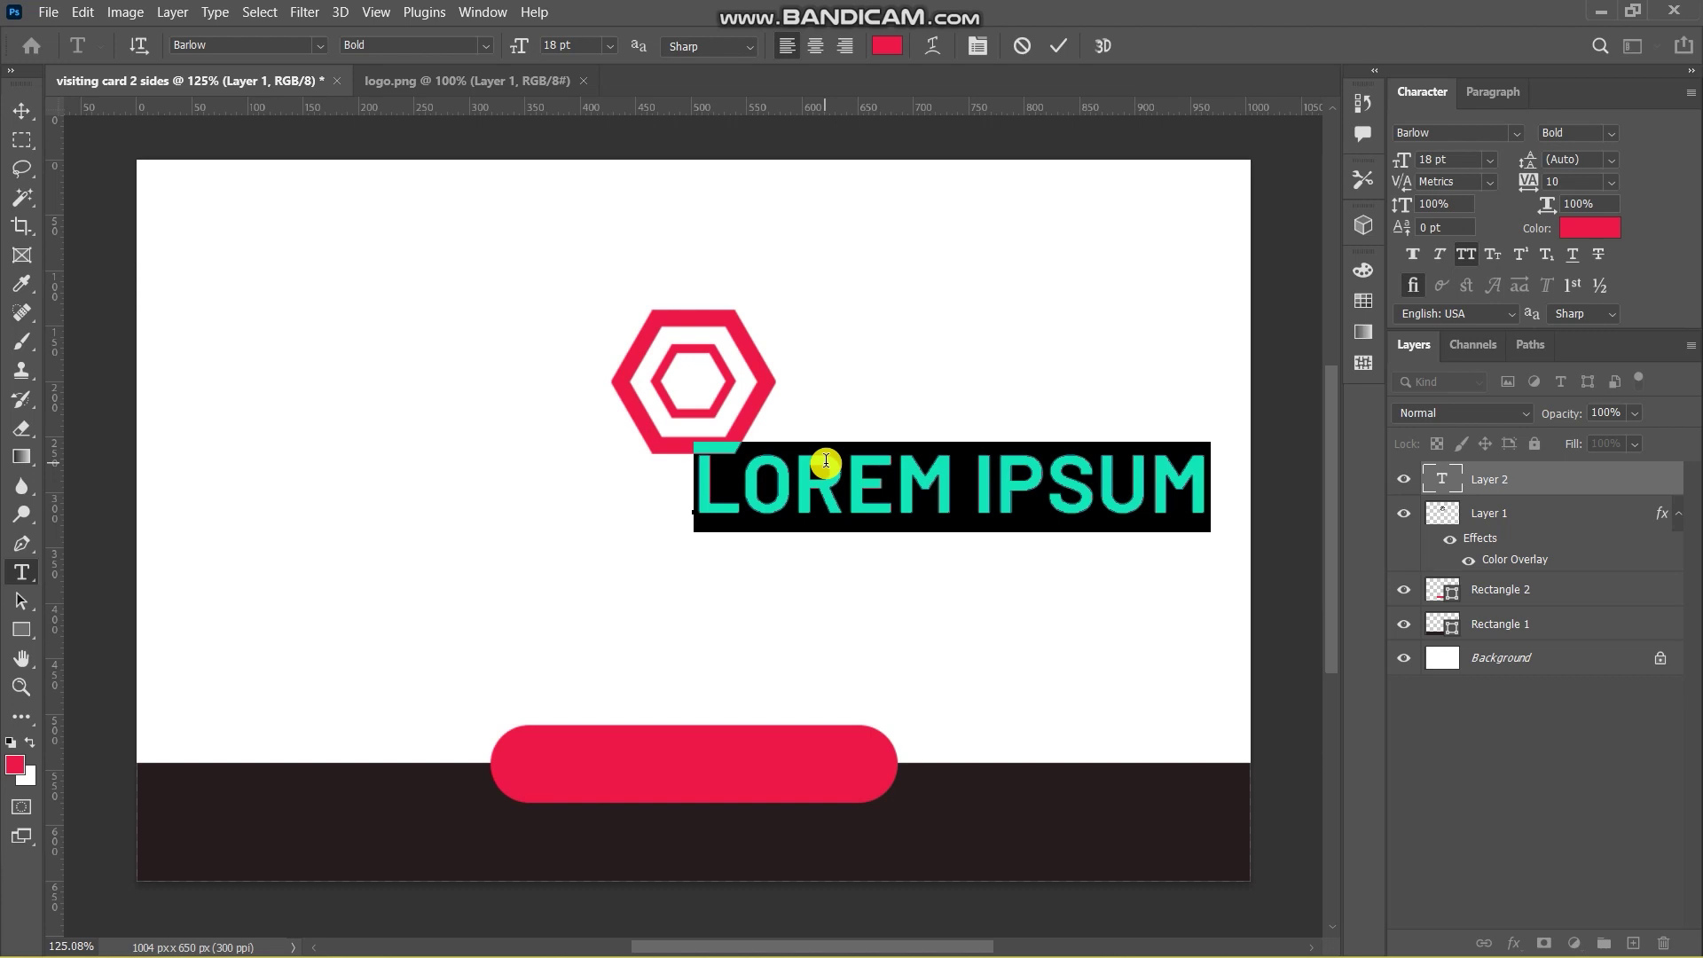
pyautogui.press('BackSpace')
pyautogui.write('MA')
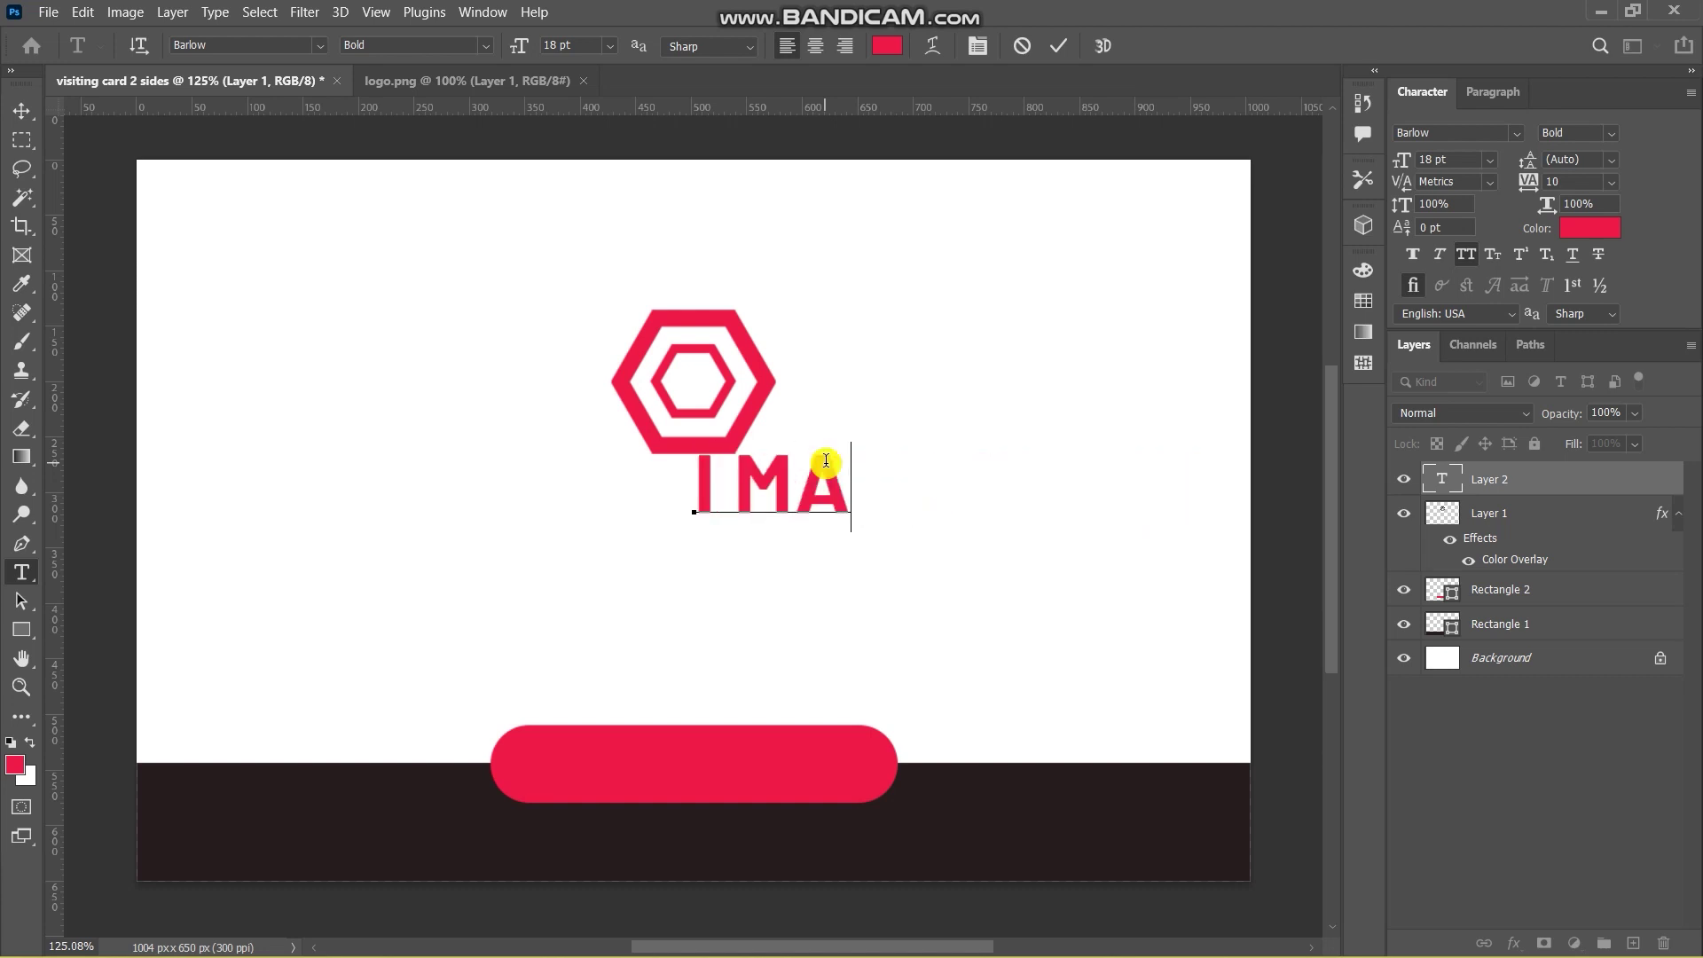
pyautogui.write('X ')
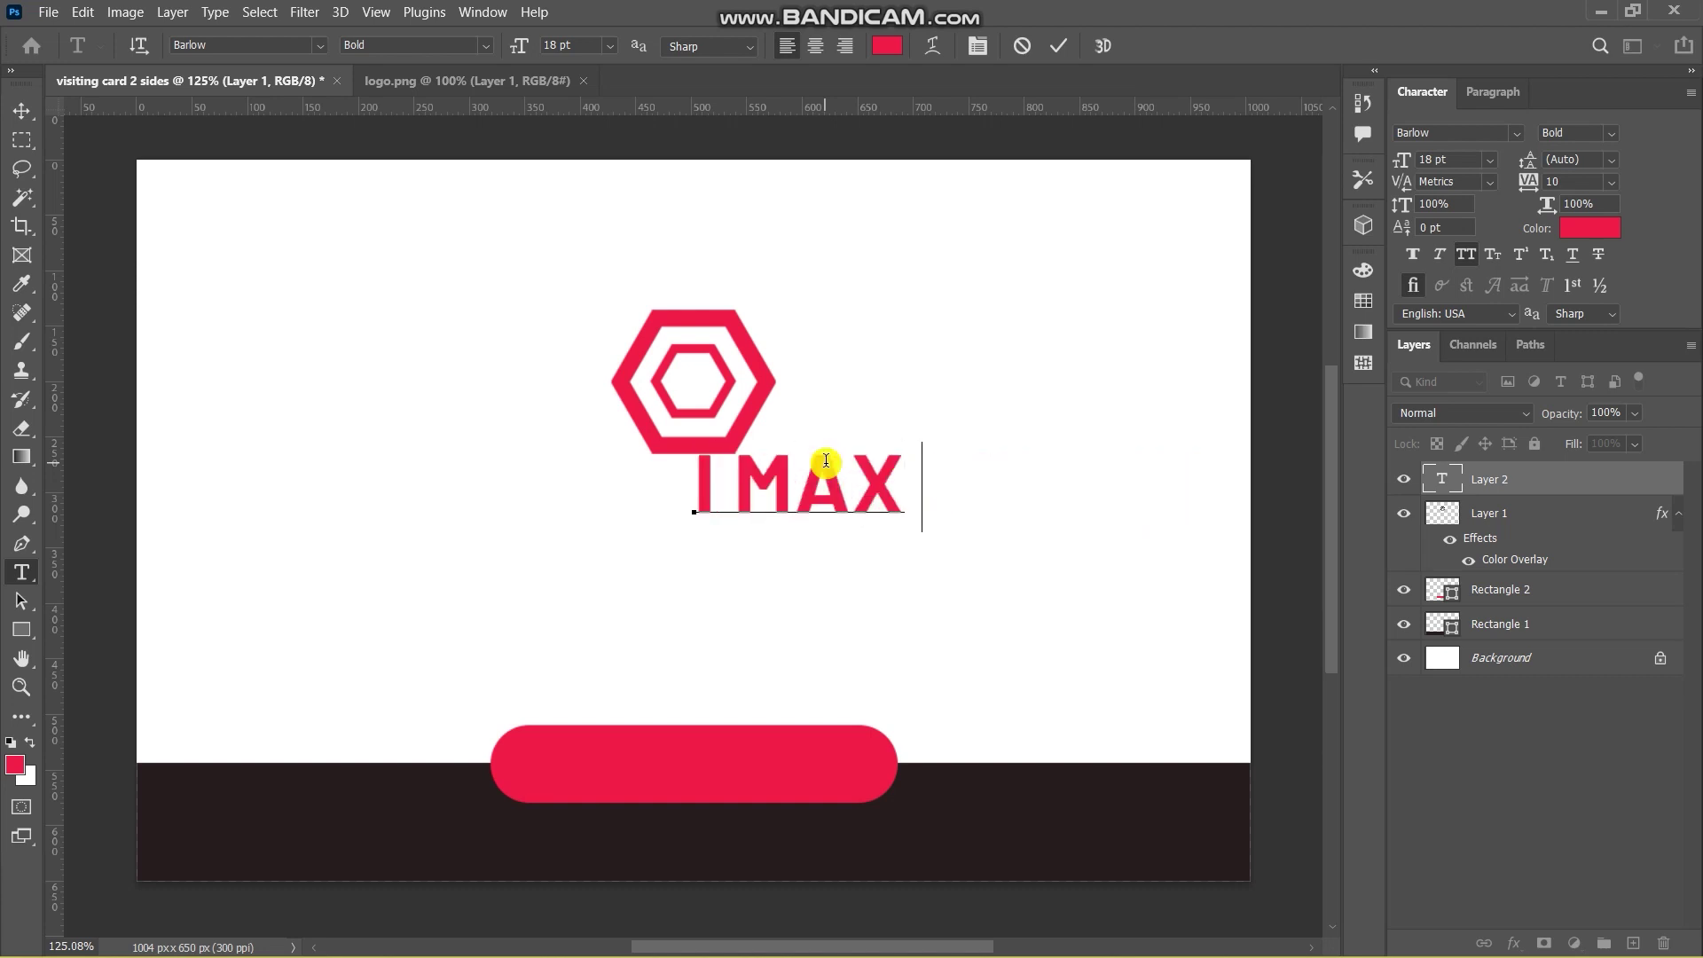
pyautogui.write('STUD')
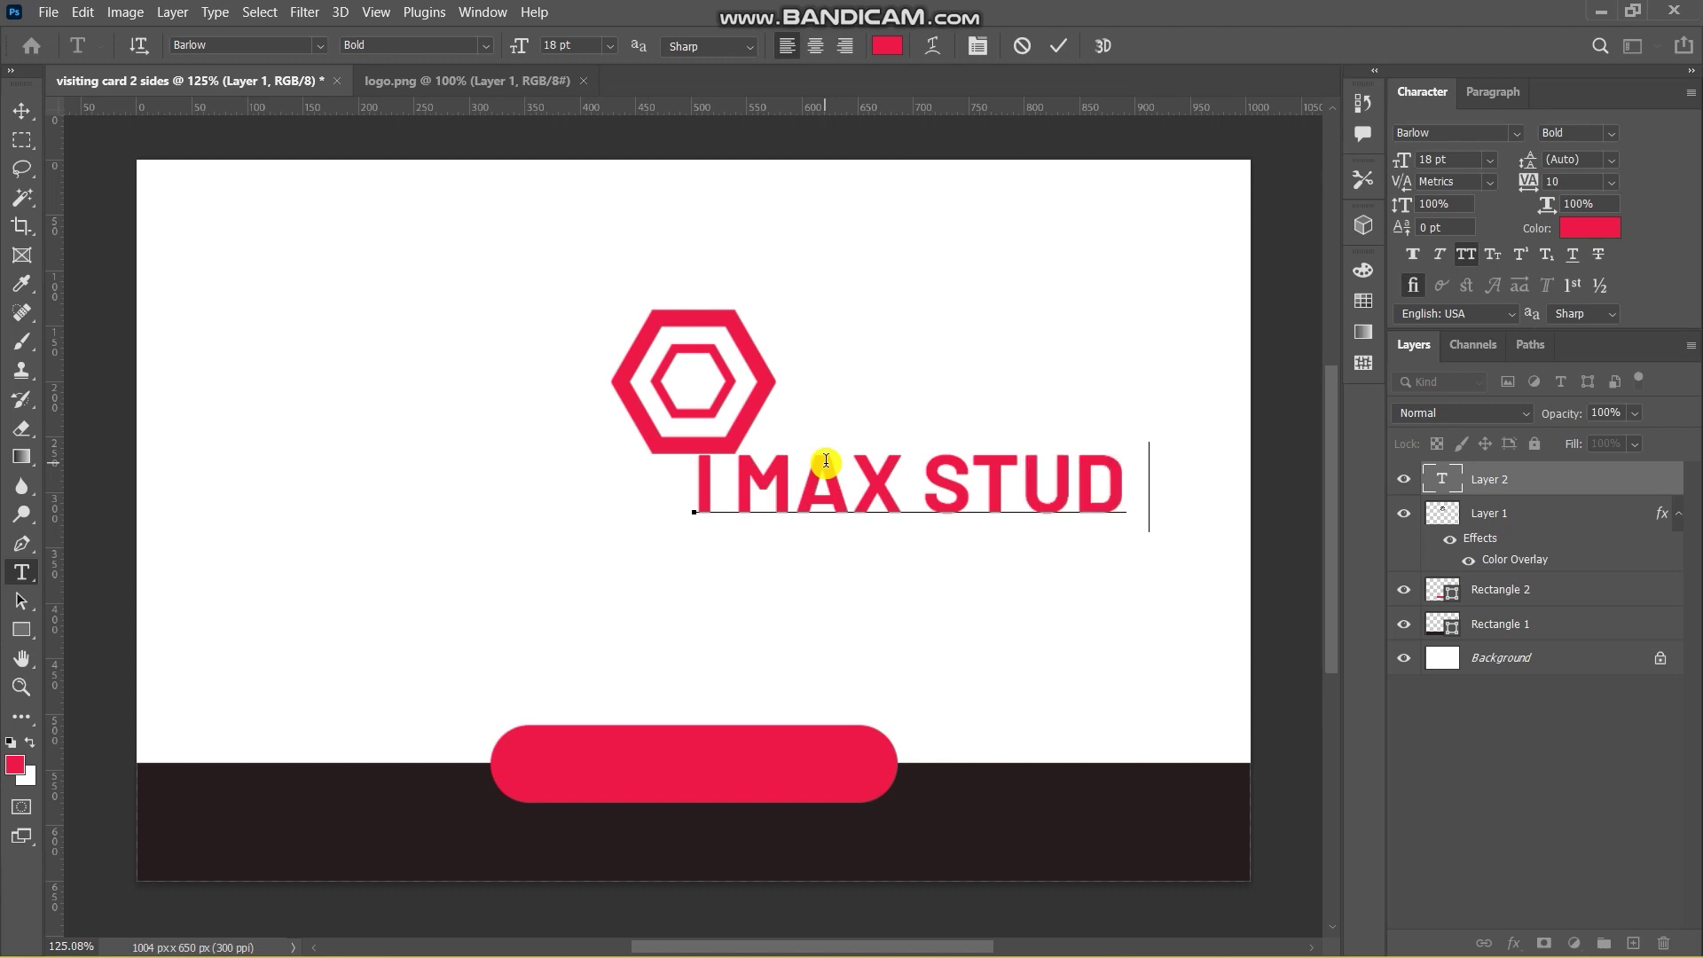
pyautogui.write('IO')
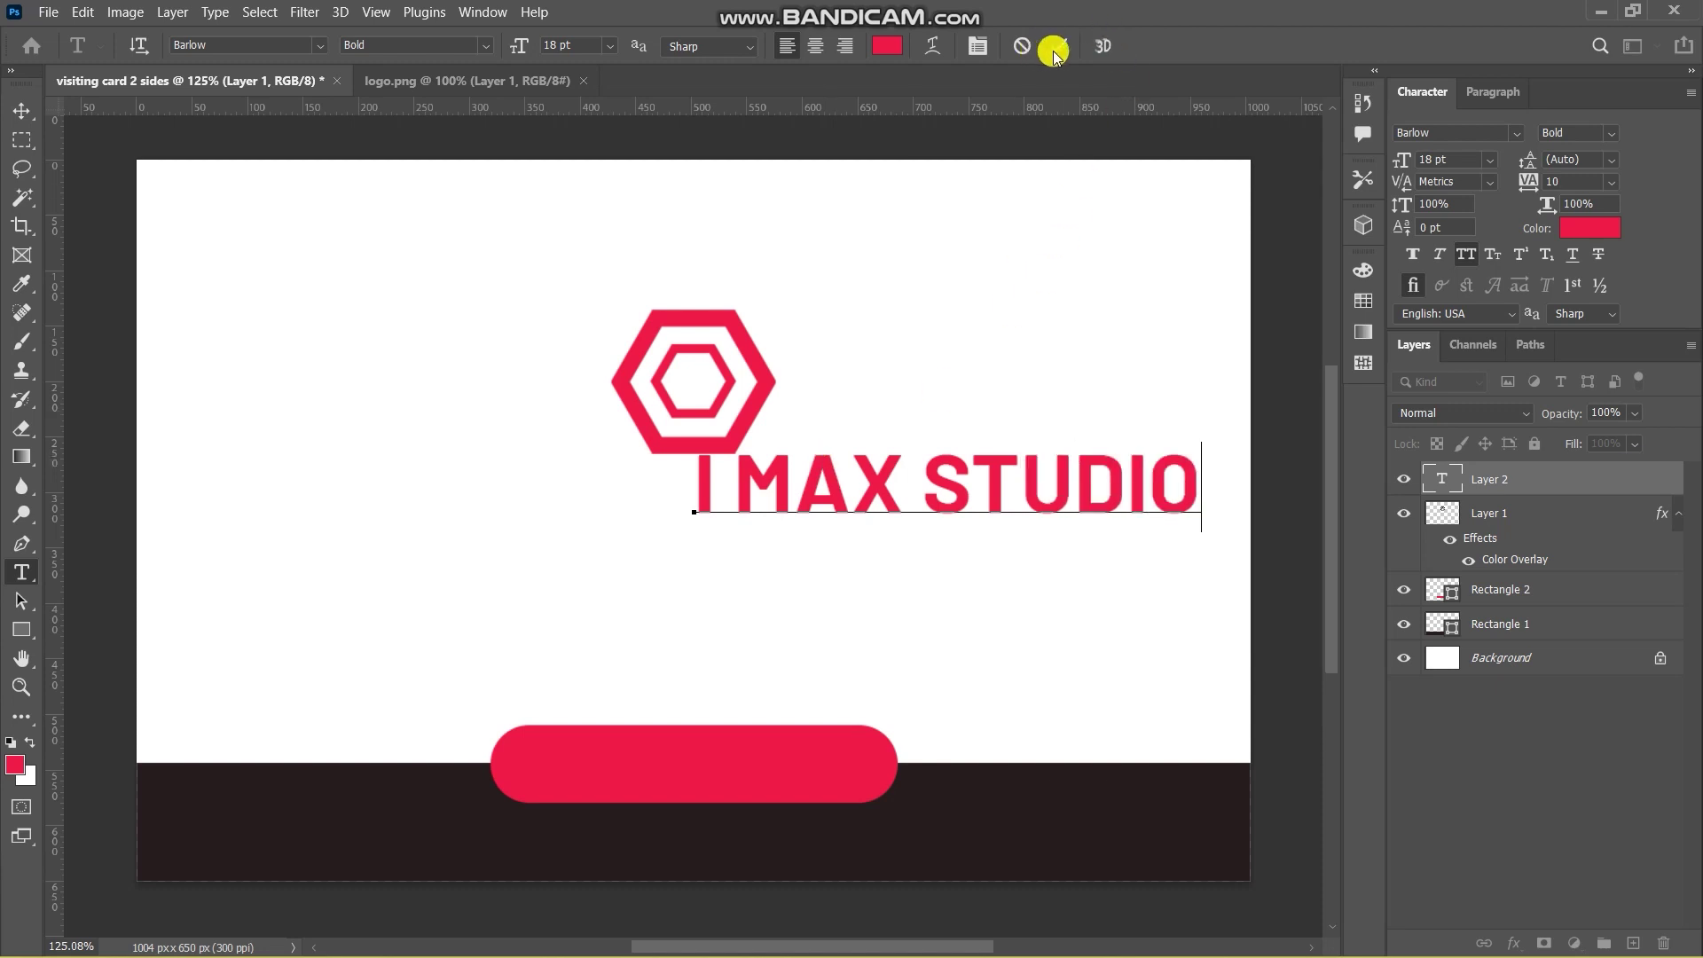
pyautogui.click(1058, 45)
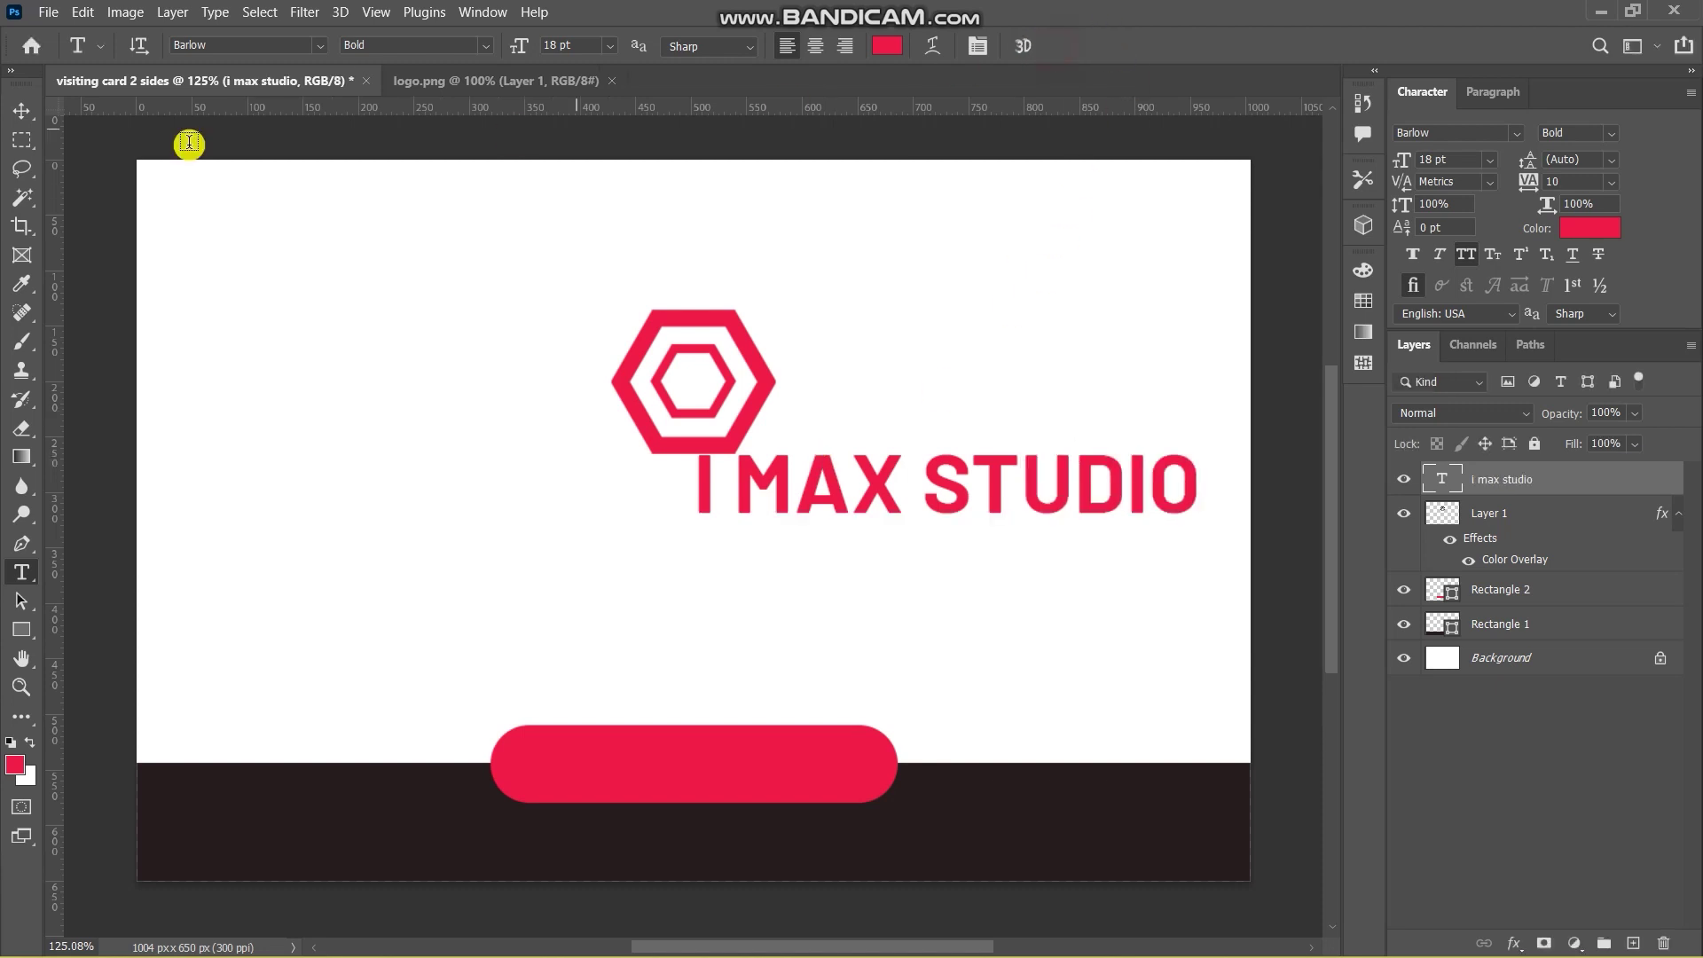
pyautogui.click(1466, 257)
pyautogui.click(21, 110)
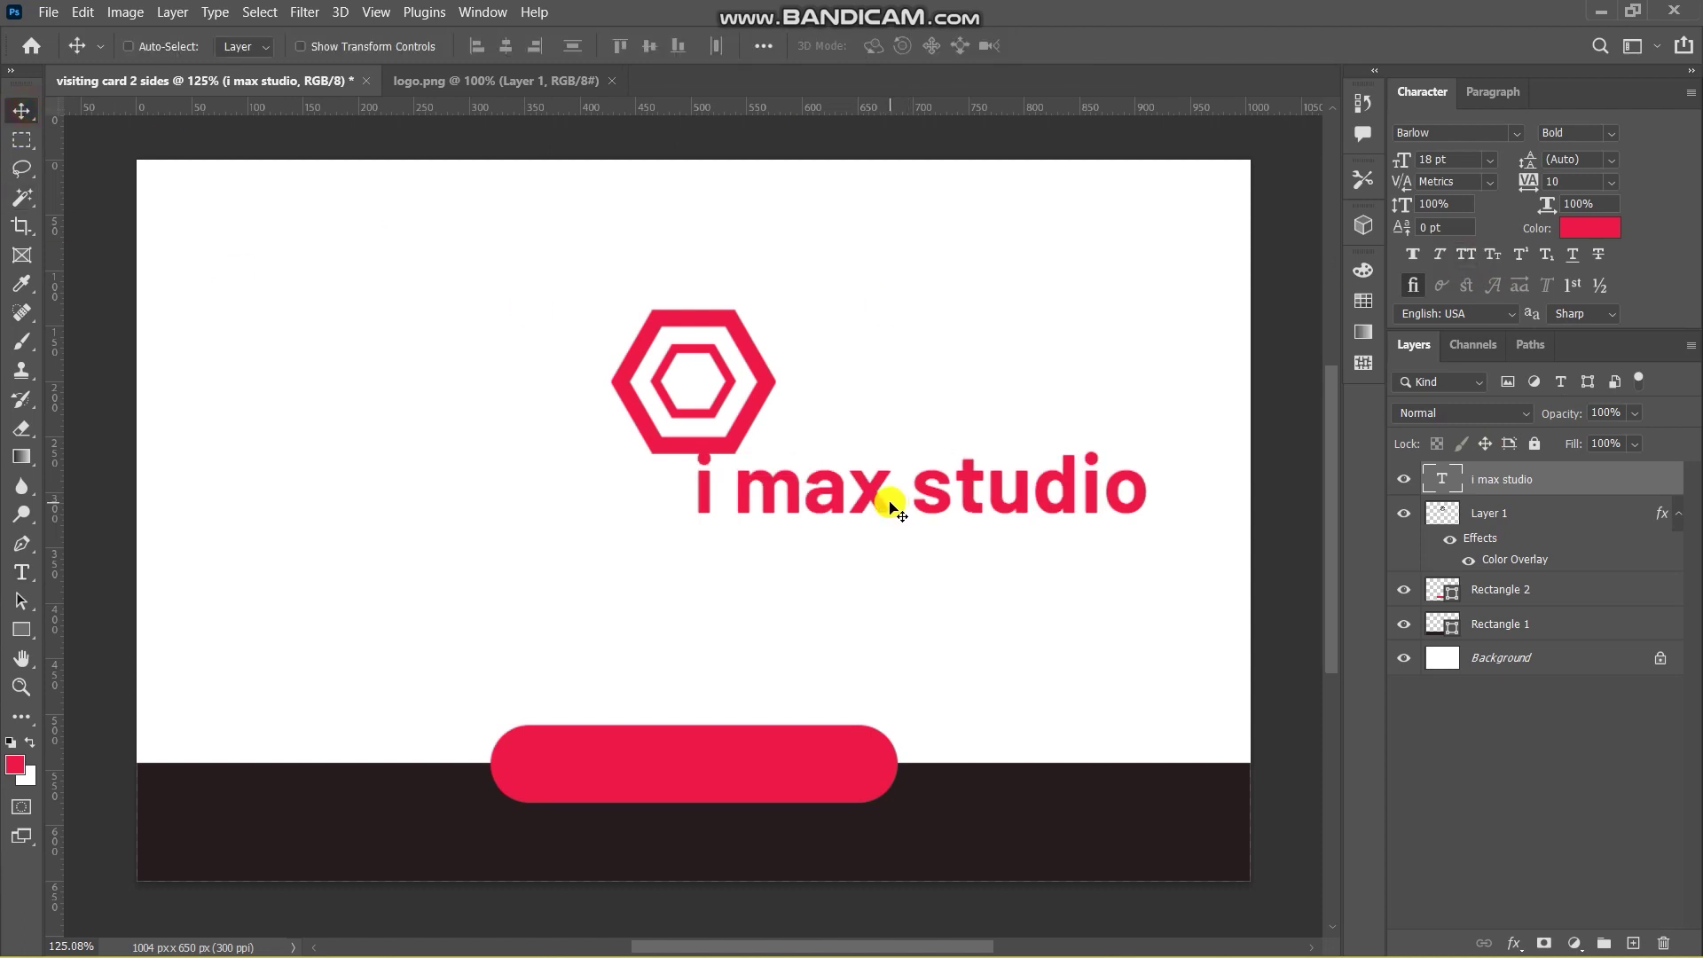
# - Move the 'i max studio' text under the hexagon logo and scale it down
pyautogui.moveTo(873, 507); pyautogui.dragTo(665, 512)
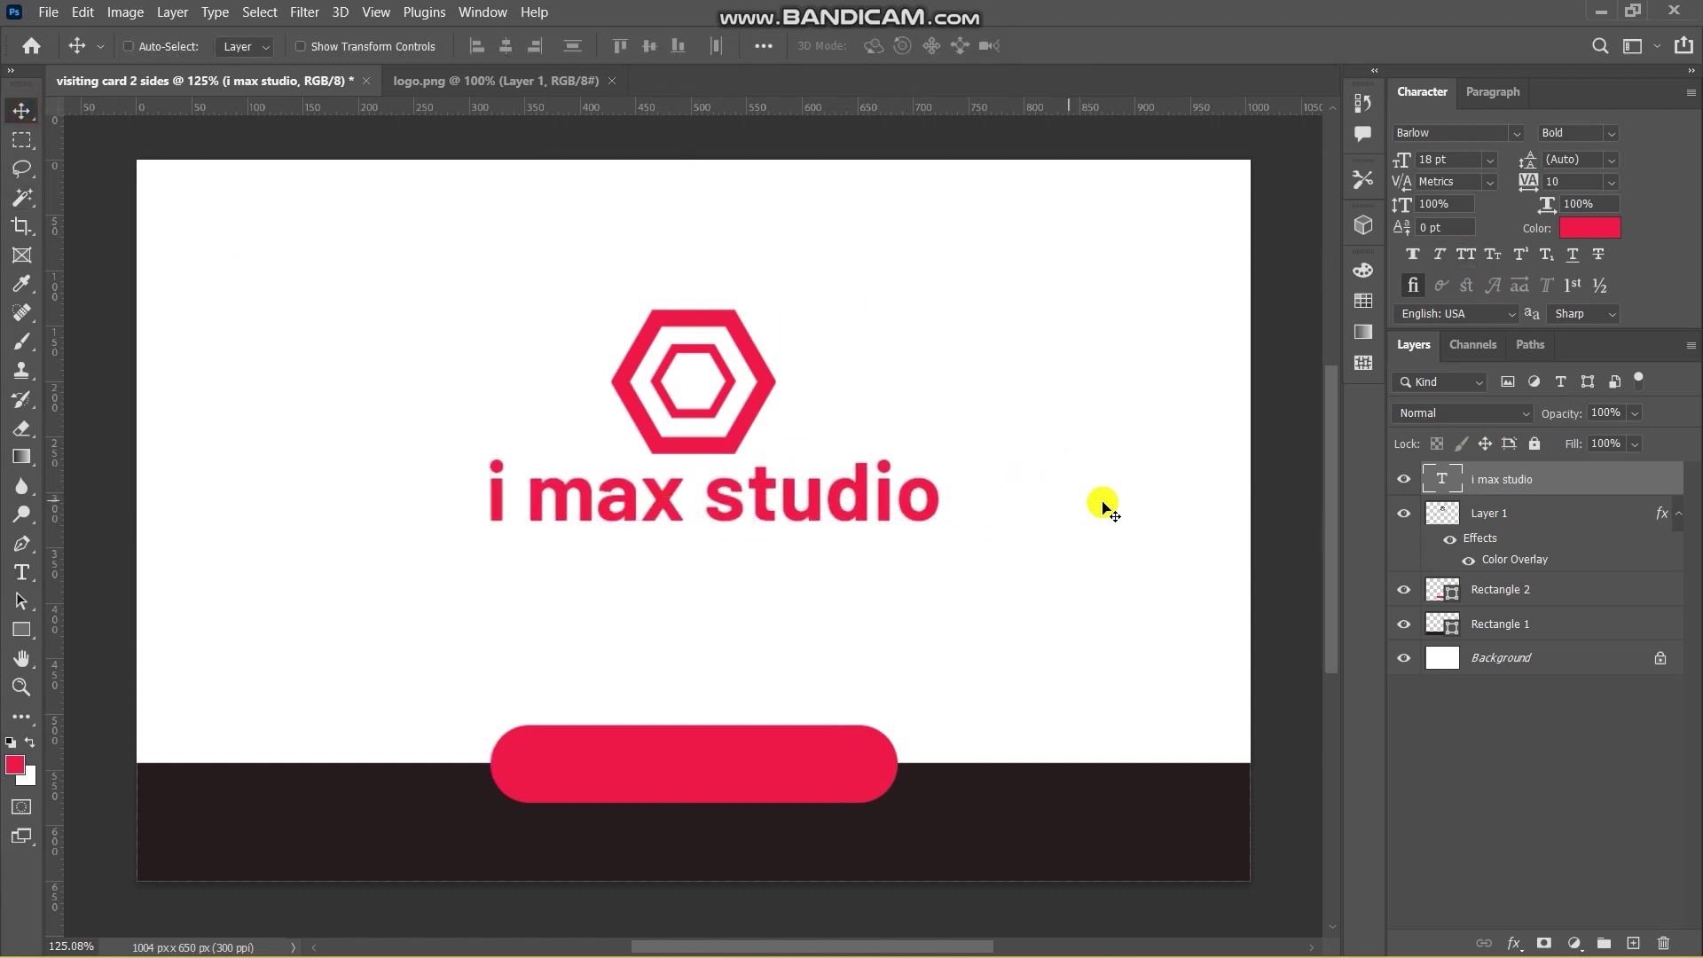
pyautogui.hotkey('ctrl', 't')
pyautogui.moveTo(942, 449); pyautogui.dragTo(874, 473)
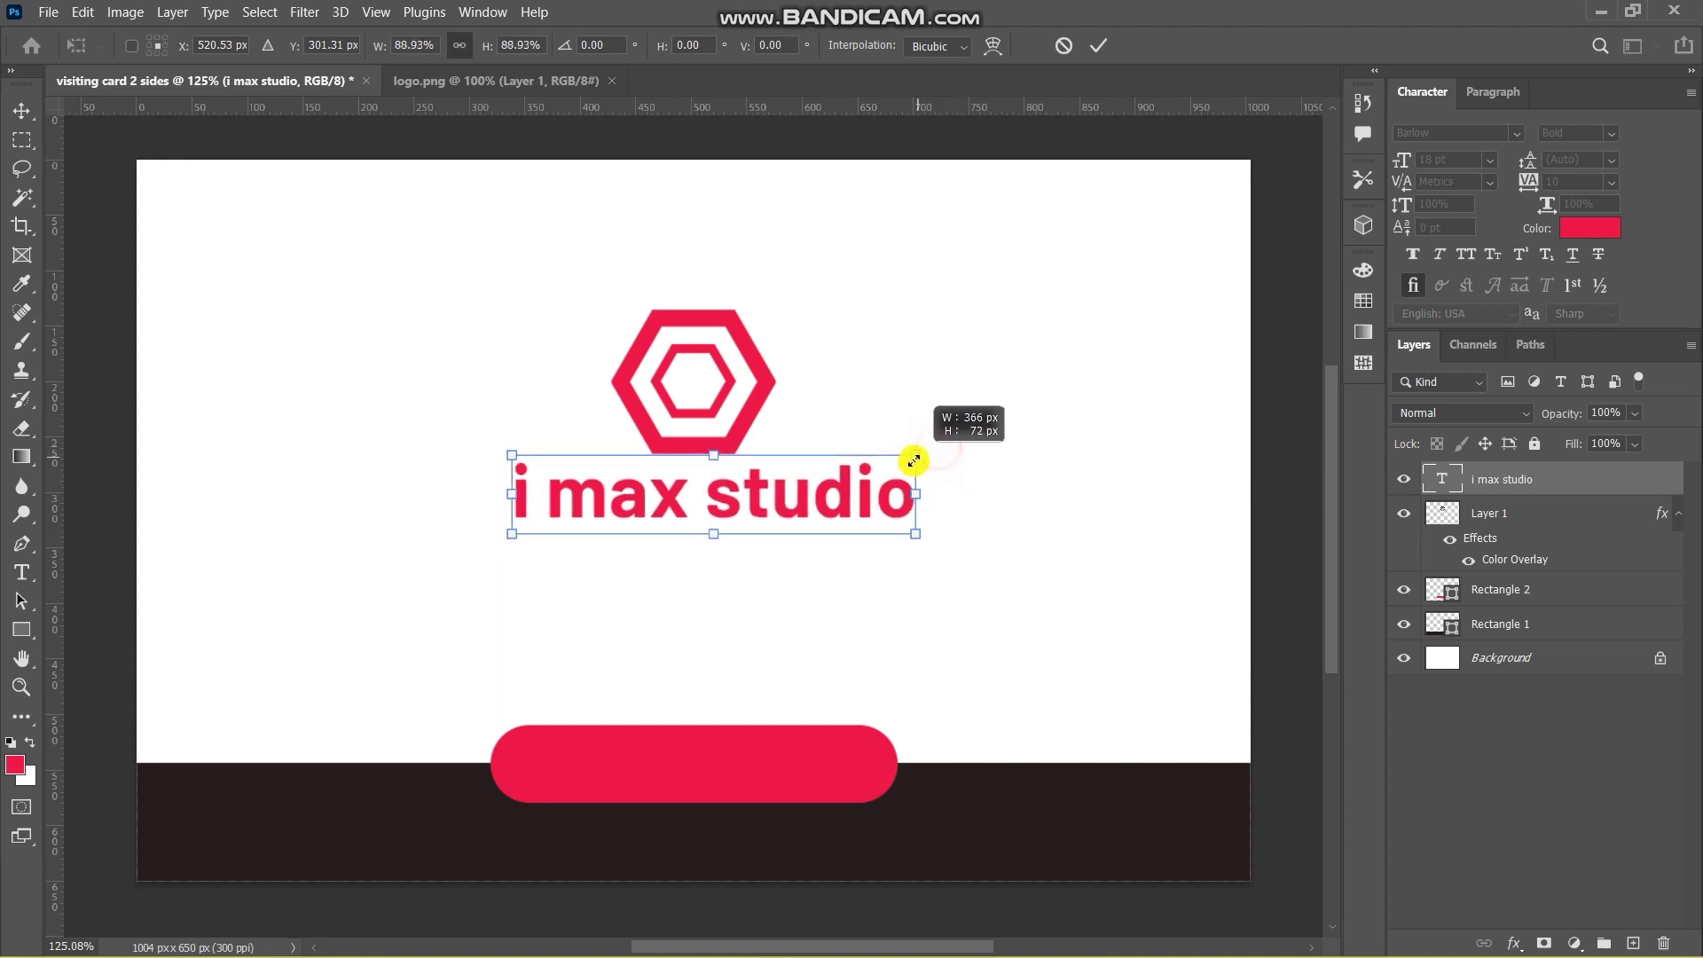
pyautogui.press('Return')
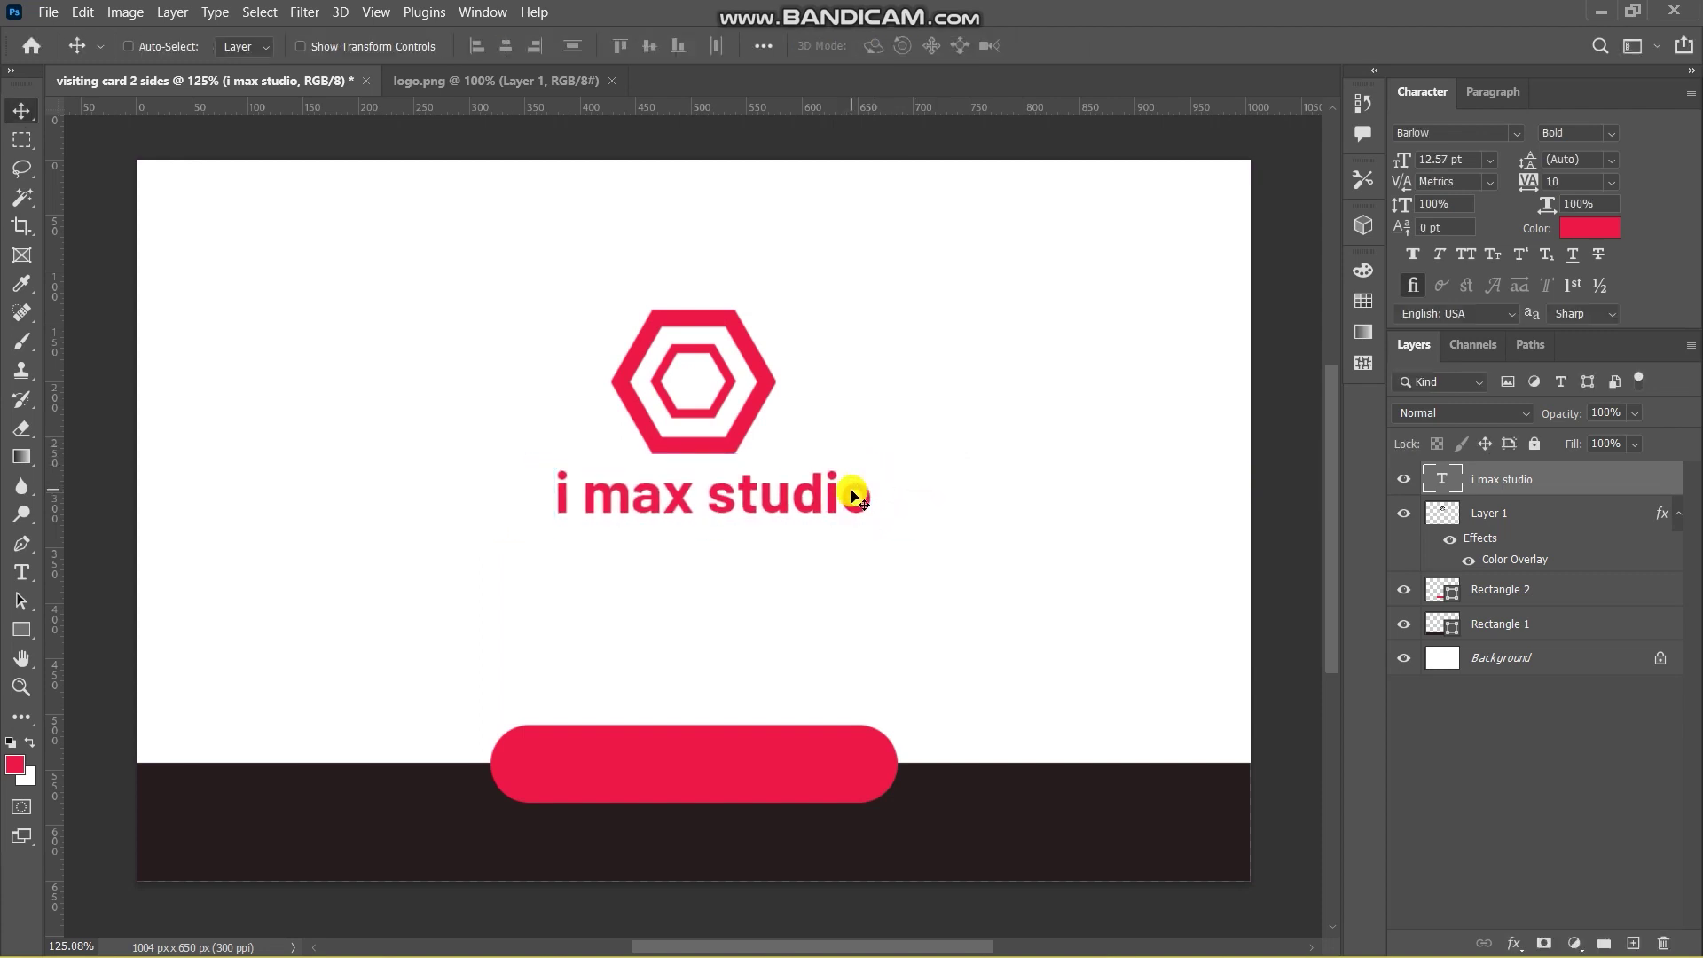
# - Centre the studio name horizontally on the card and nudge it just below the logo
pyautogui.hotkey('ctrl', 'a')
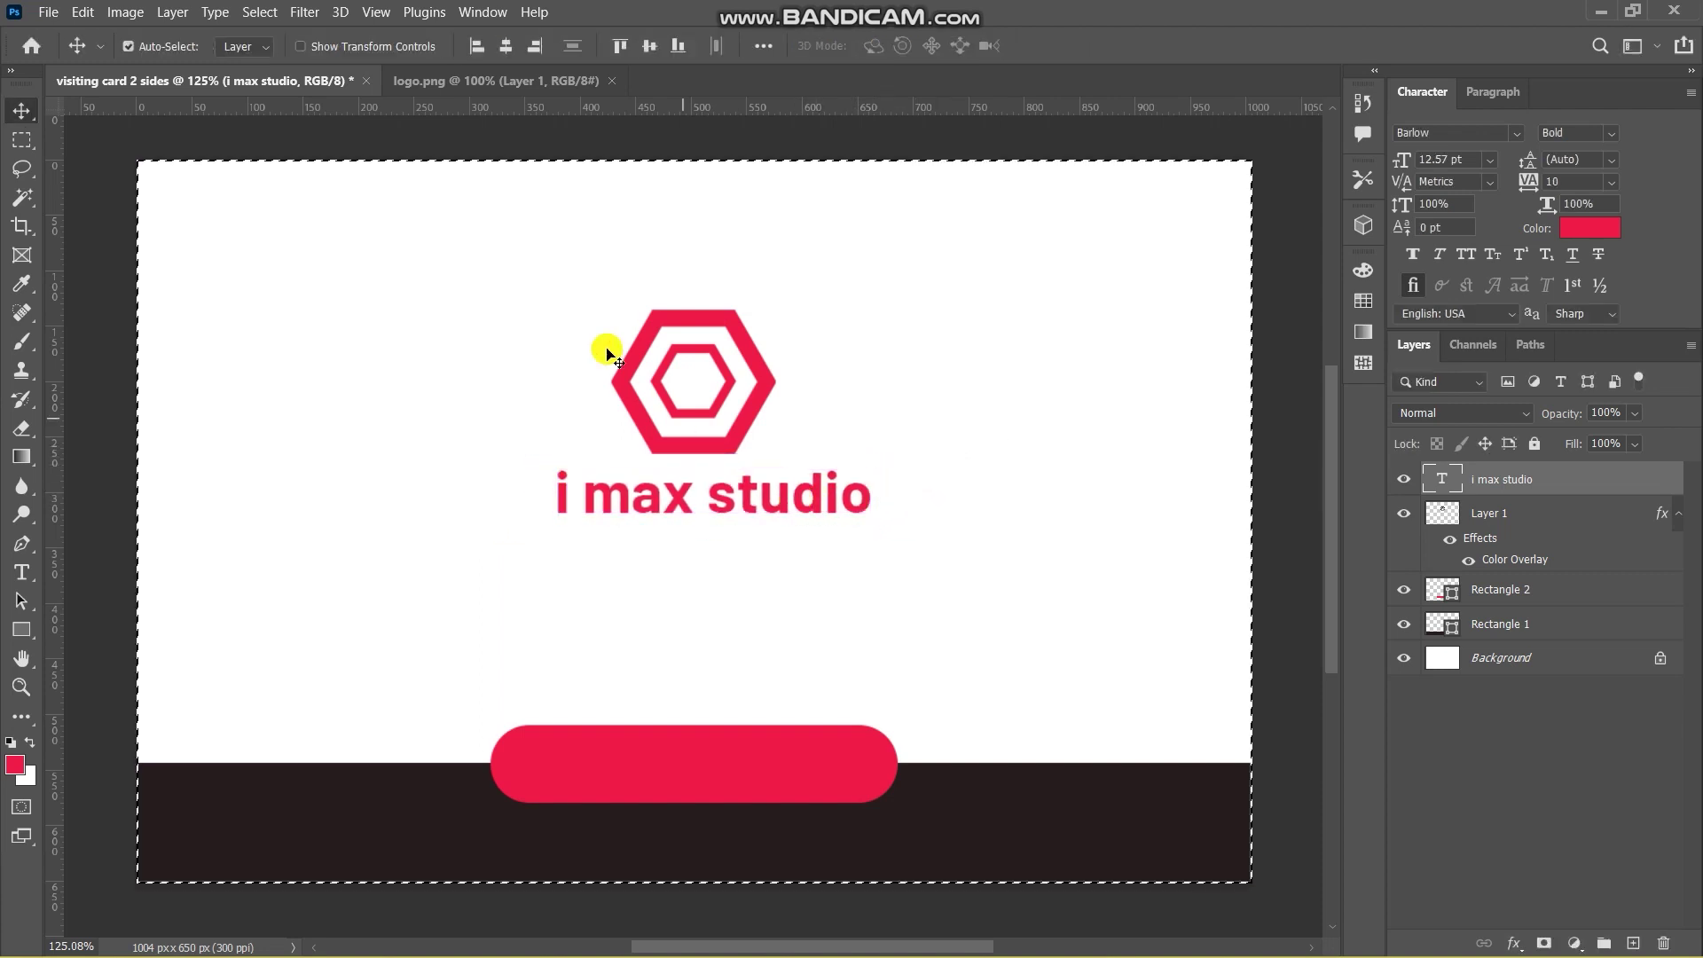
pyautogui.click(499, 51)
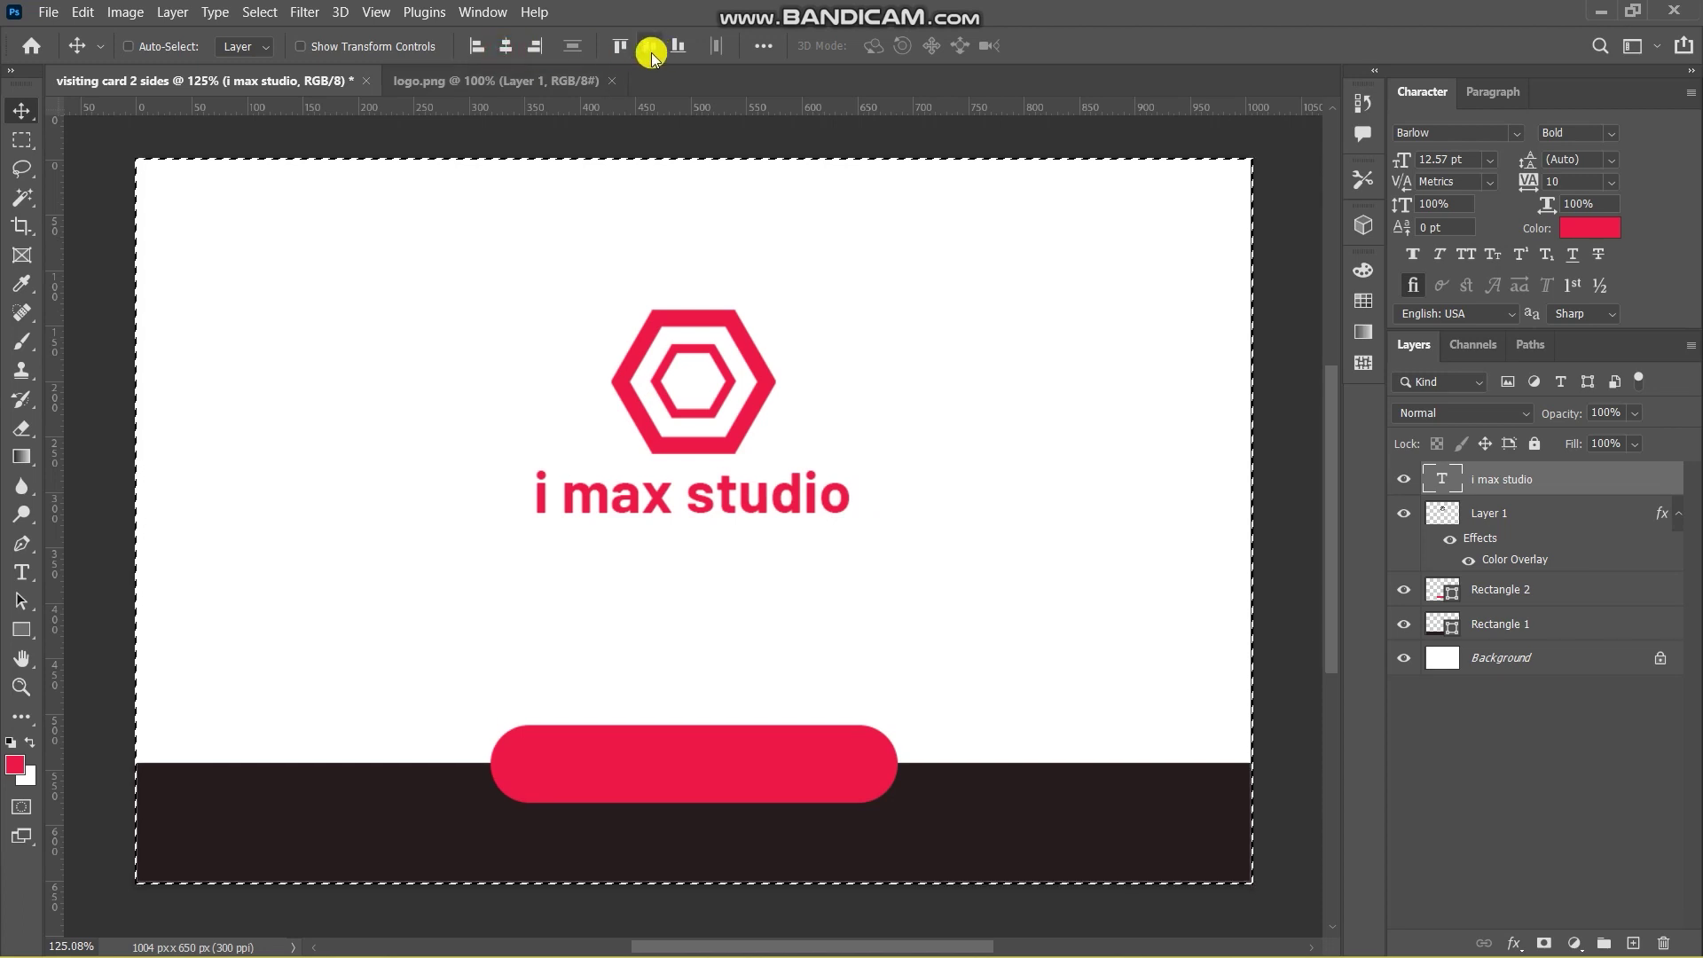
pyautogui.hotkey('ctrl', 'd')
pyautogui.press('Down')
pyautogui.press('Down')
pyautogui.press('Down')
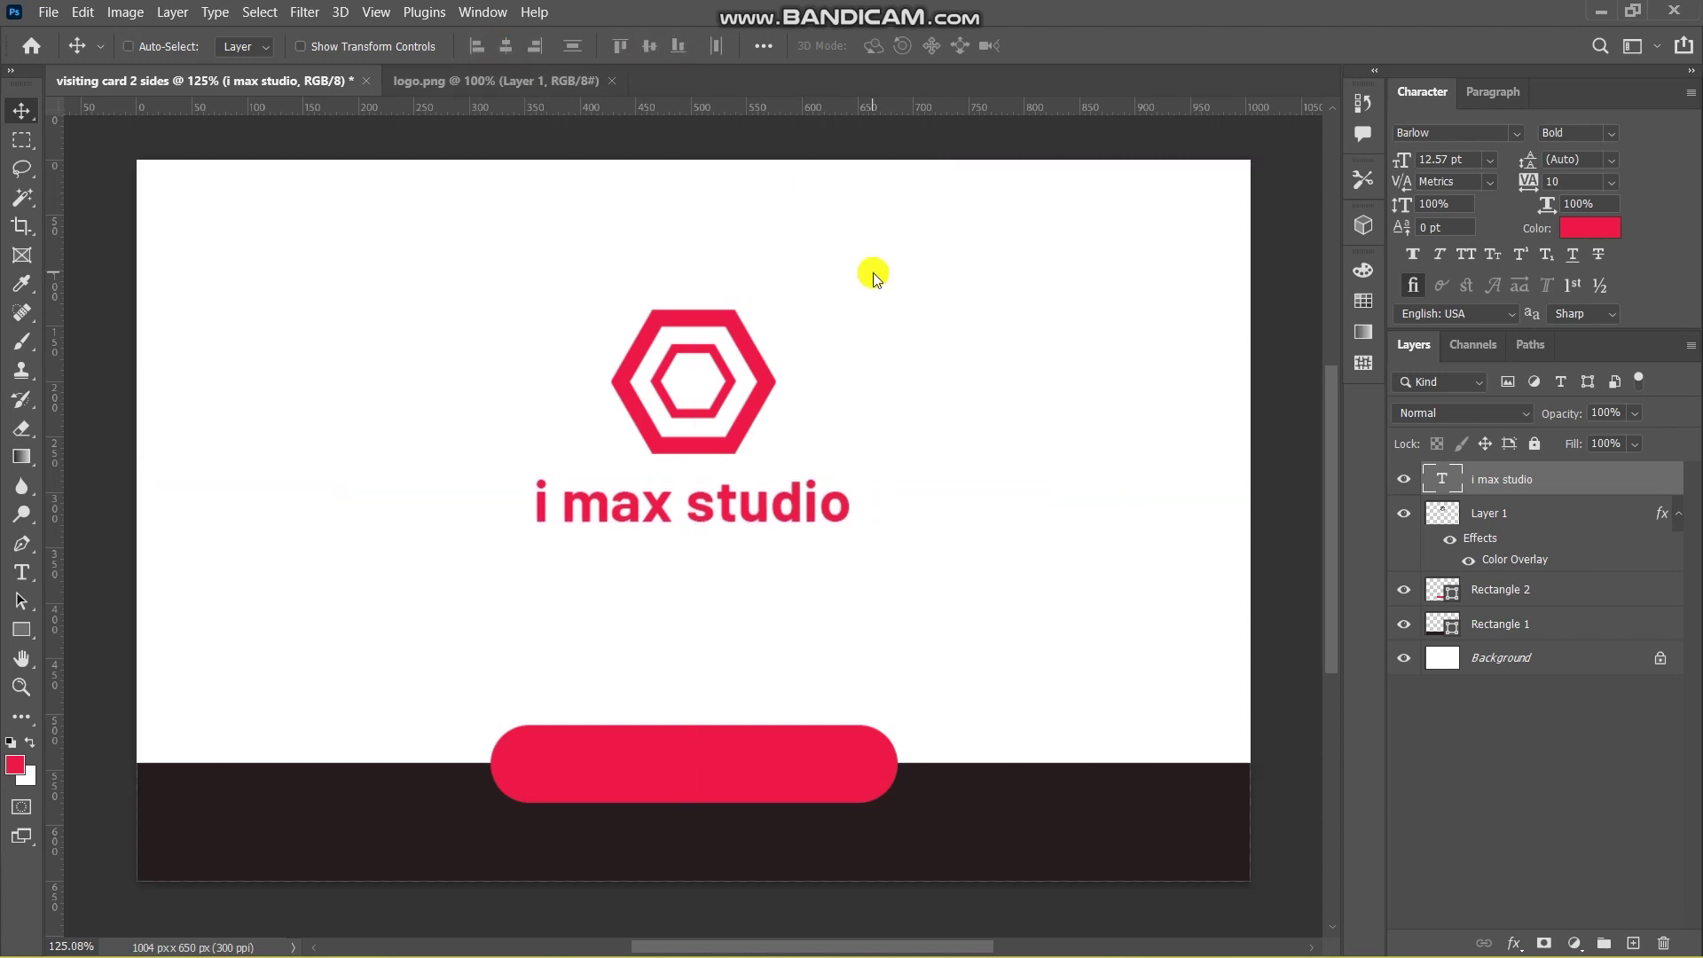
pyautogui.press('Down')
pyautogui.press('Down')
pyautogui.press('Down')
pyautogui.press('Down')
pyautogui.press('Down')
pyautogui.press('Down')
pyautogui.press('Down')
pyautogui.press('Up')
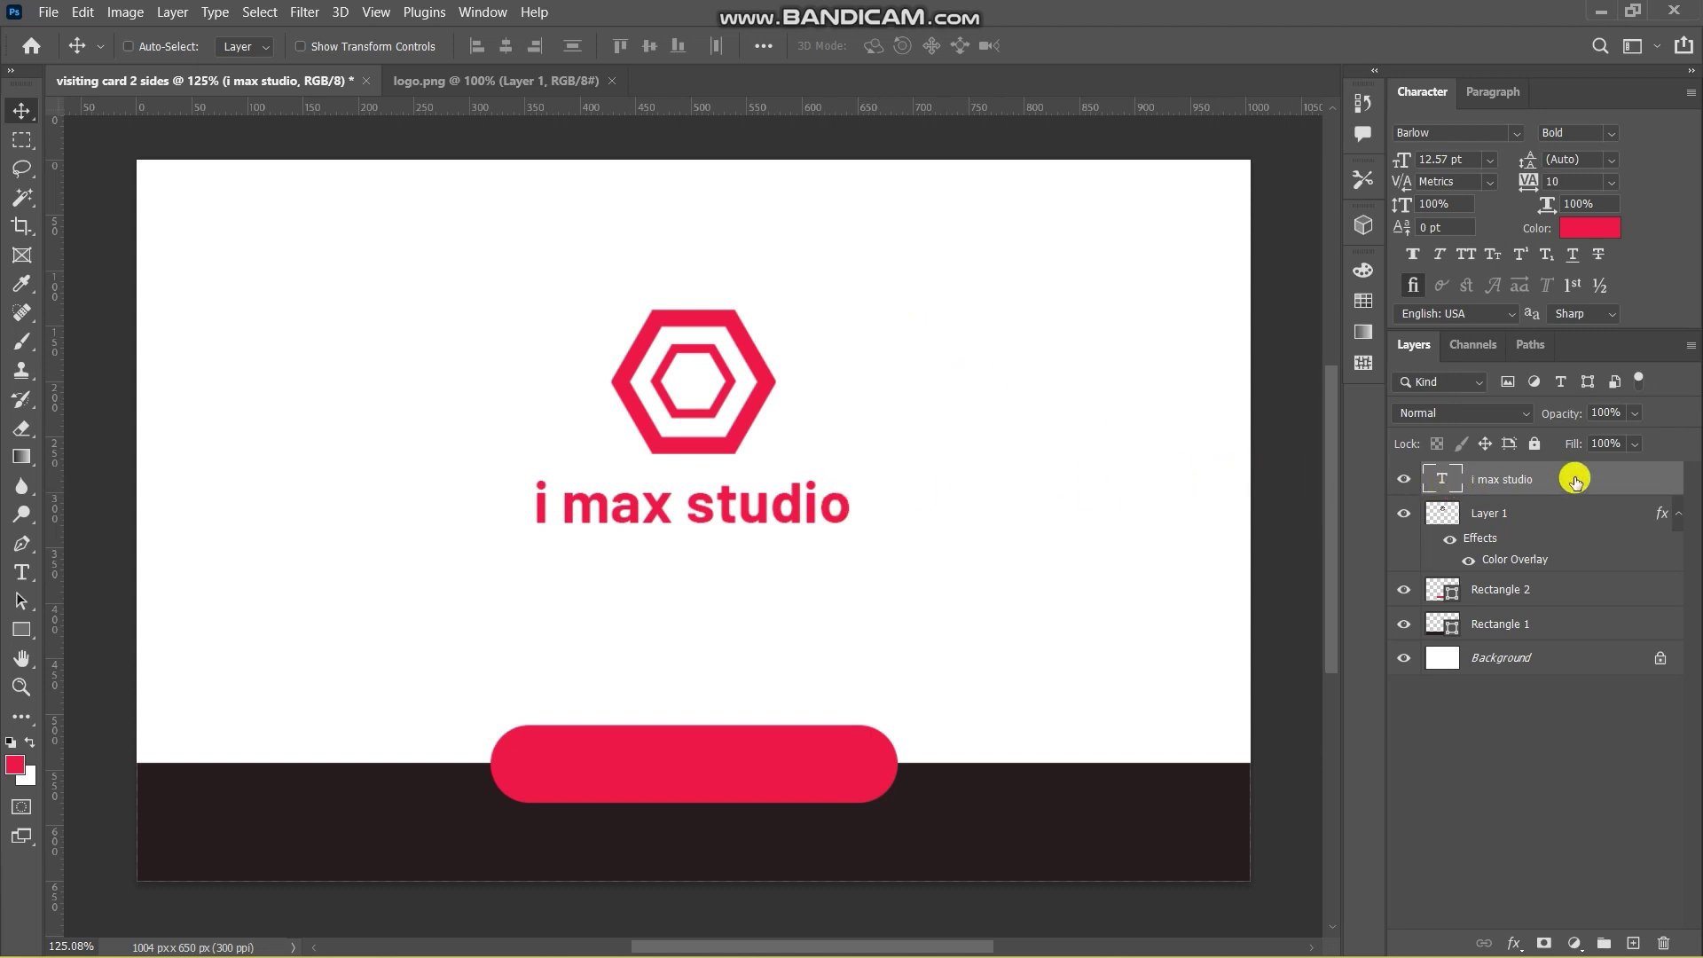
# - Set the 'i max studio' text colour to the dark band shade 261c1e by eyedropping the bottom band
pyautogui.click(1587, 228)
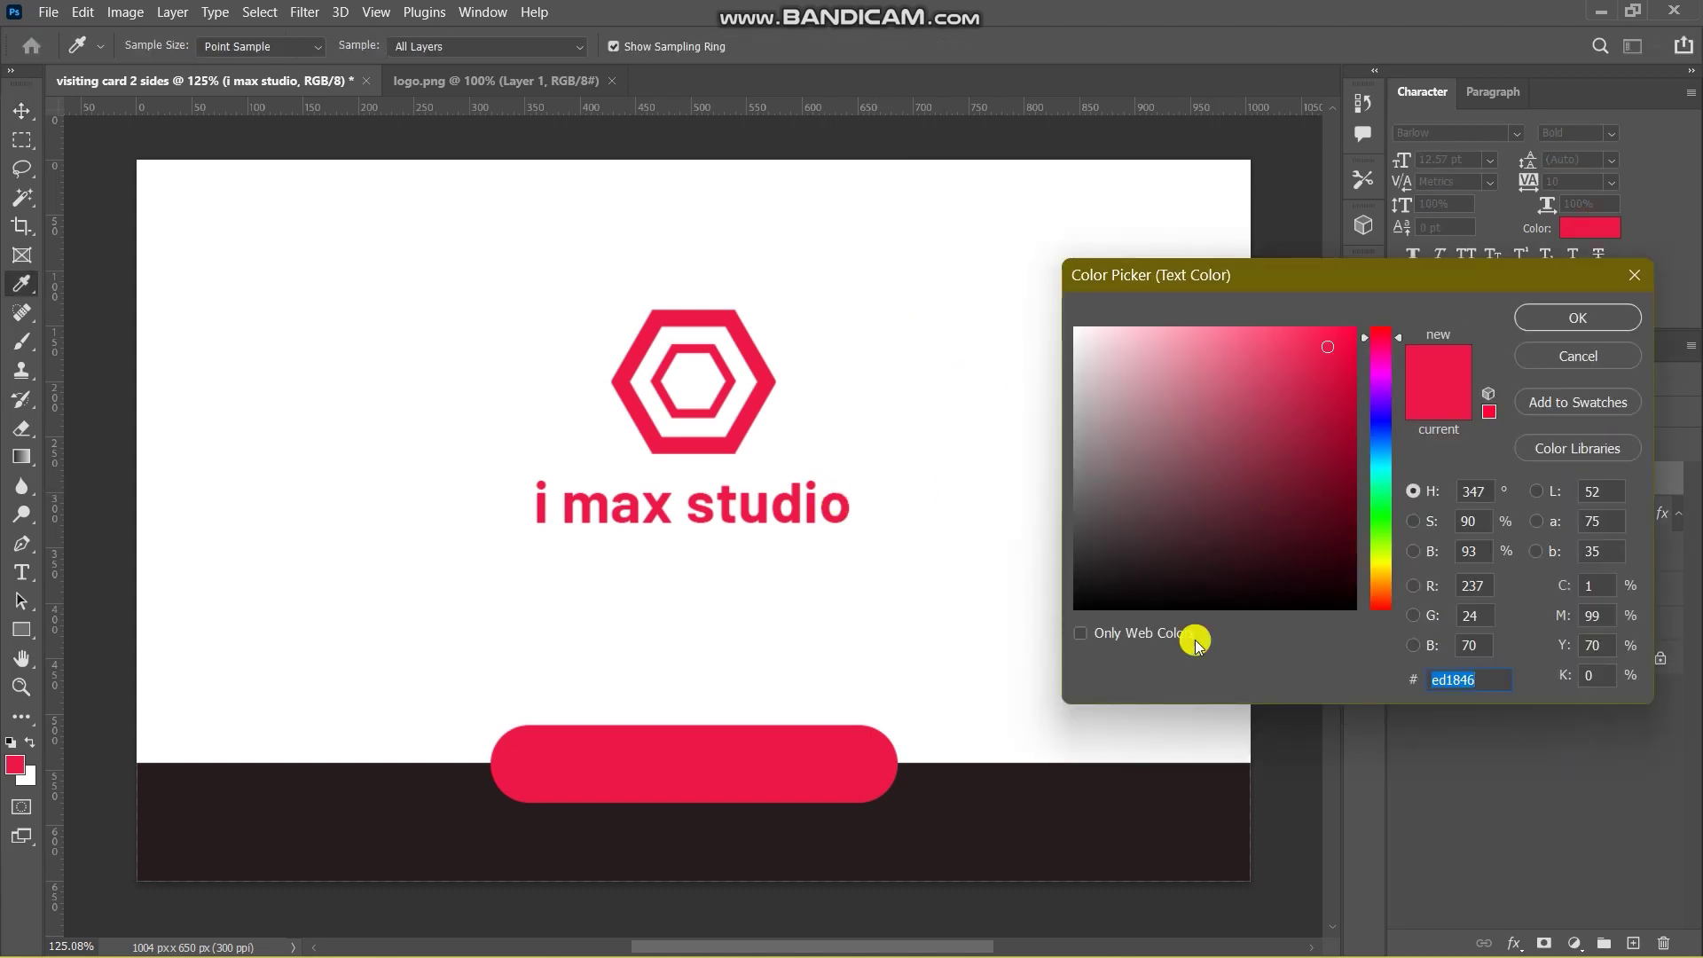
pyautogui.click(1092, 782)
pyautogui.click(1588, 319)
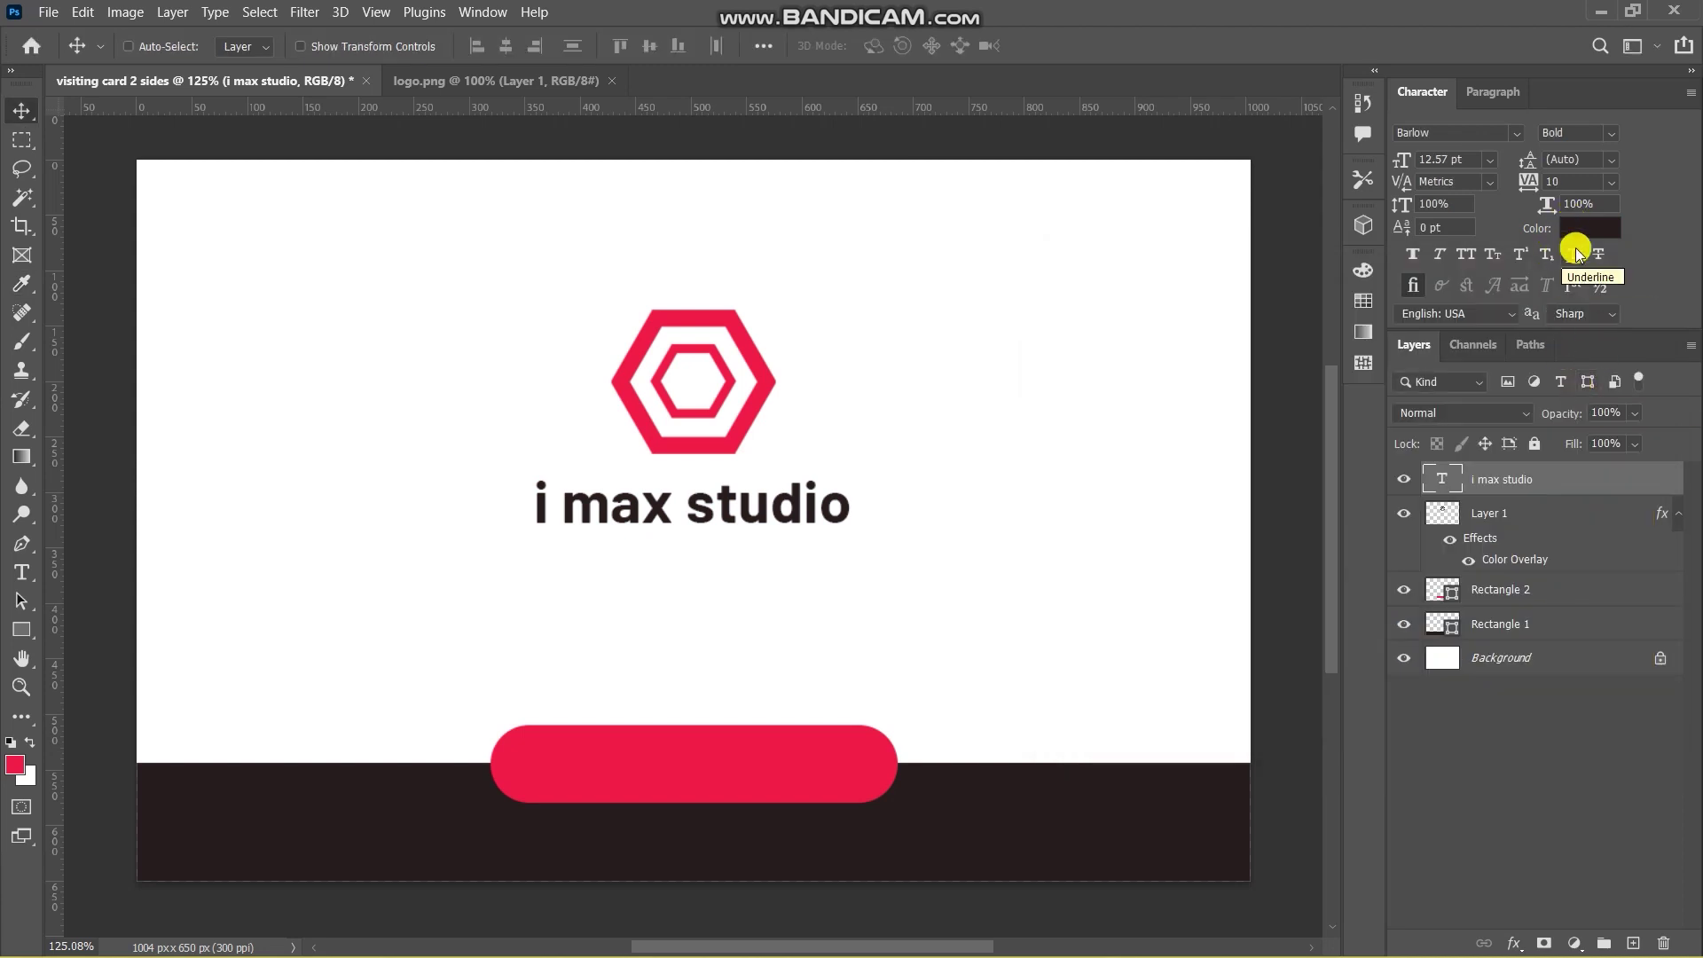
pyautogui.click(1587, 228)
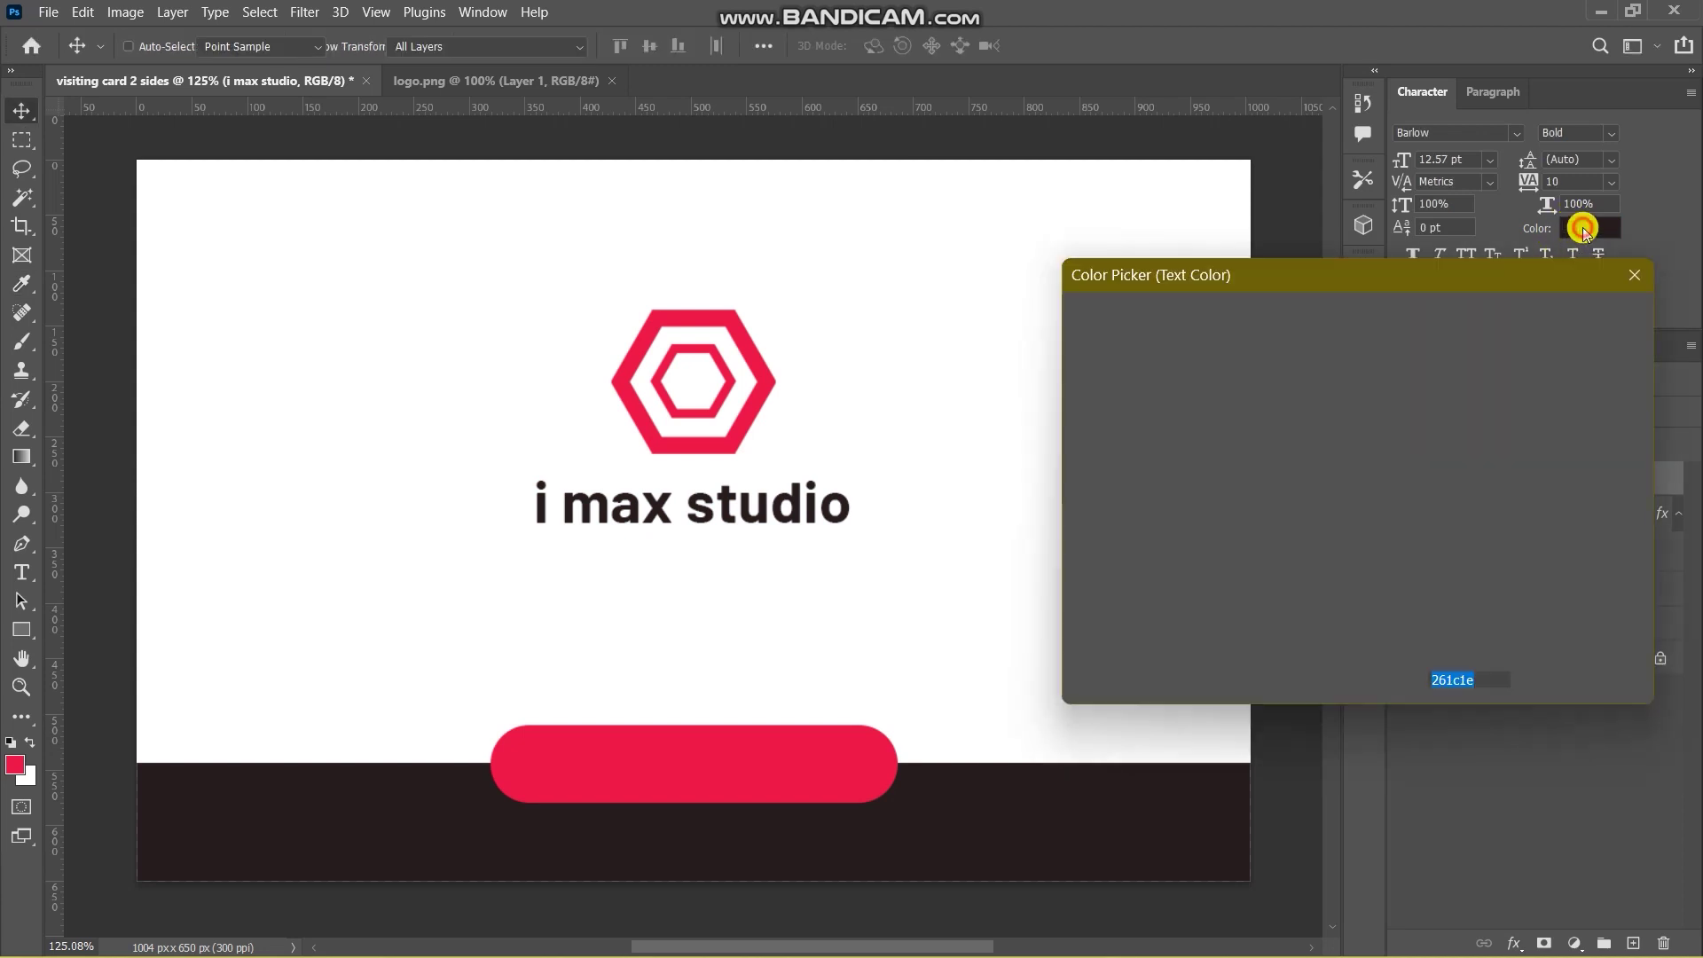
pyautogui.click(1061, 829)
pyautogui.click(1607, 318)
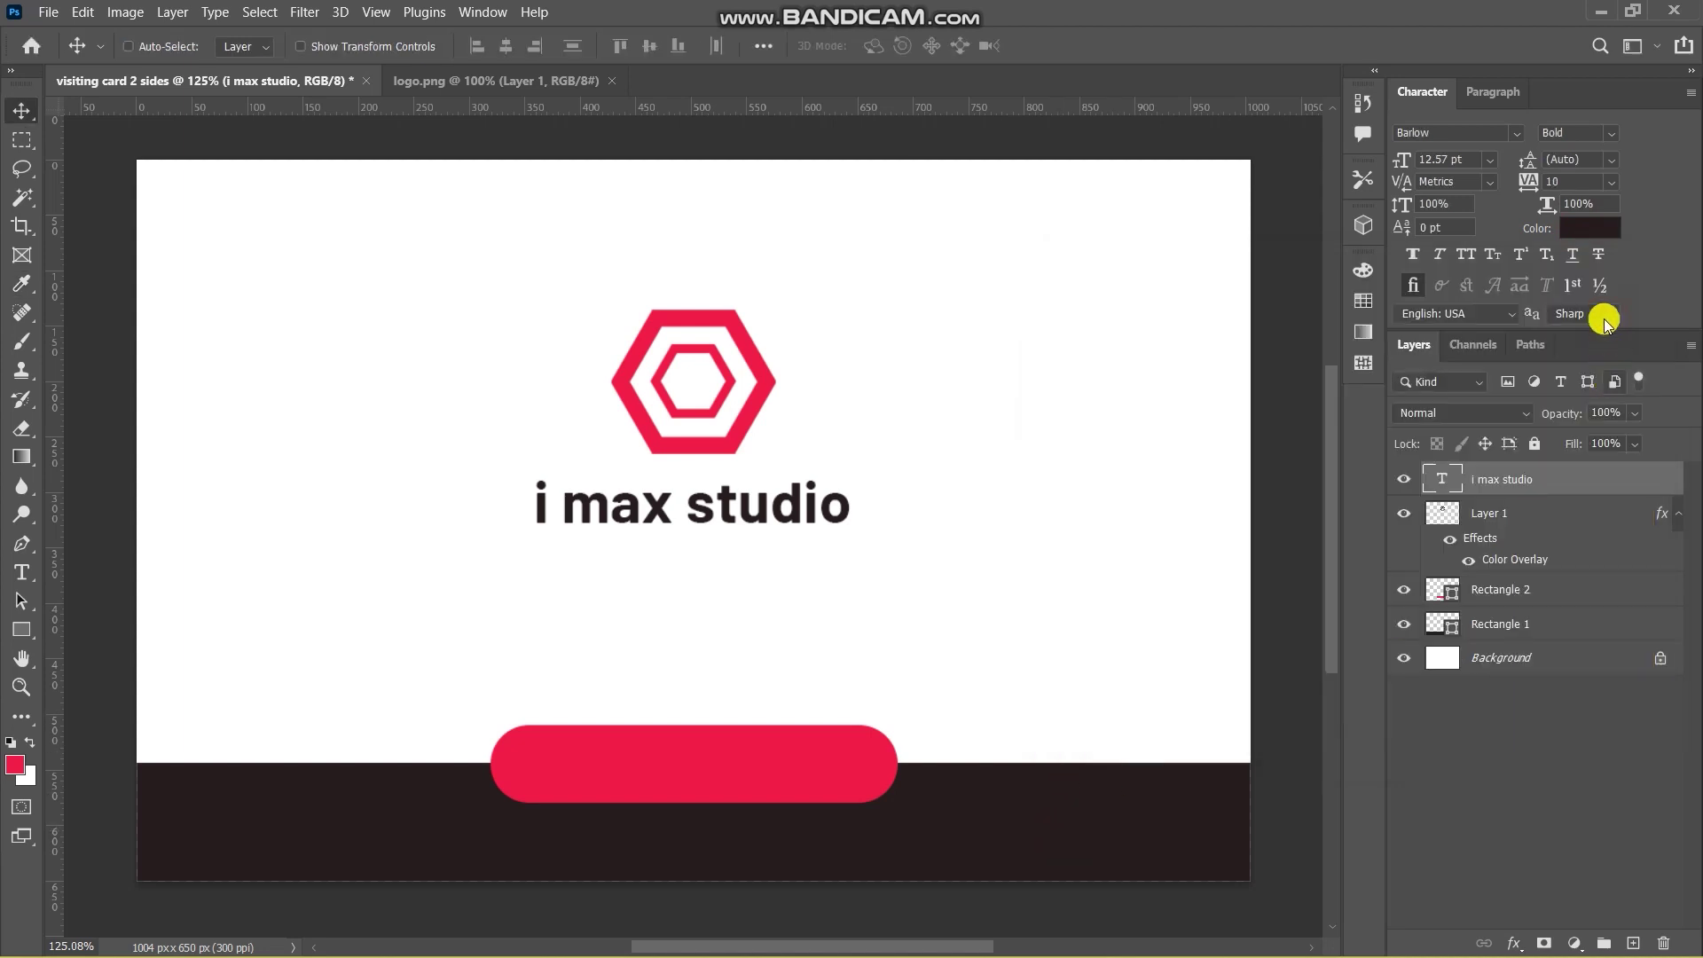
pyautogui.click(1587, 228)
pyautogui.click(1199, 453)
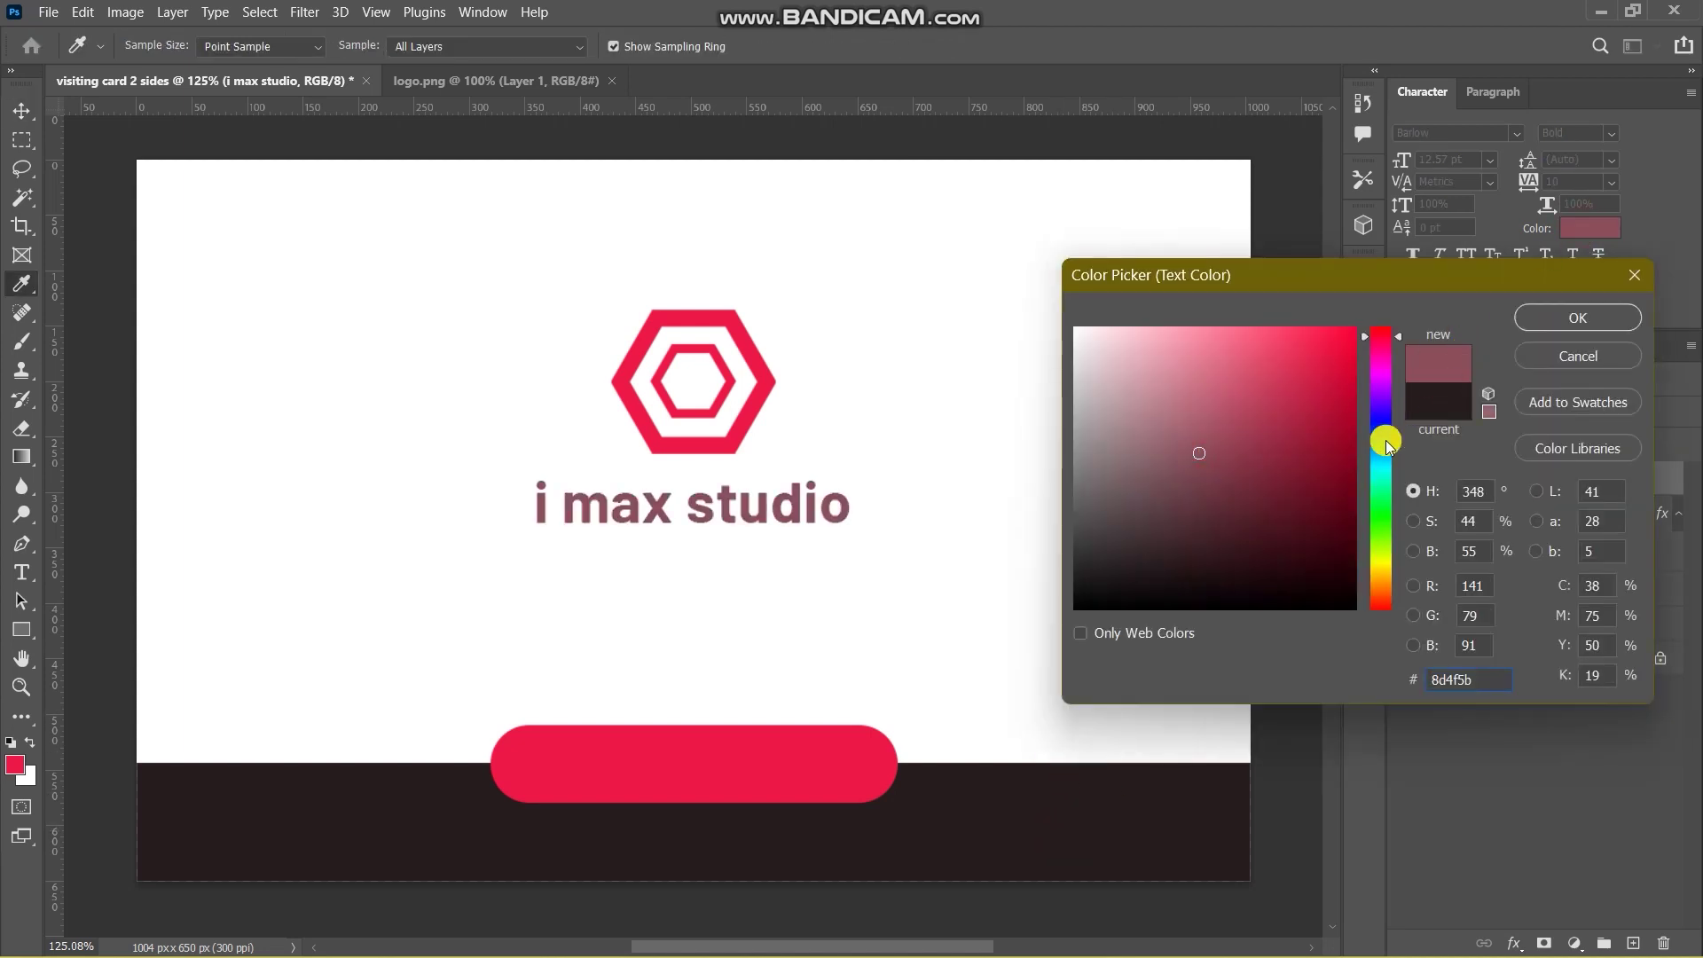
pyautogui.moveTo(1250, 538); pyautogui.dragTo(1197, 563)
pyautogui.click(1239, 508)
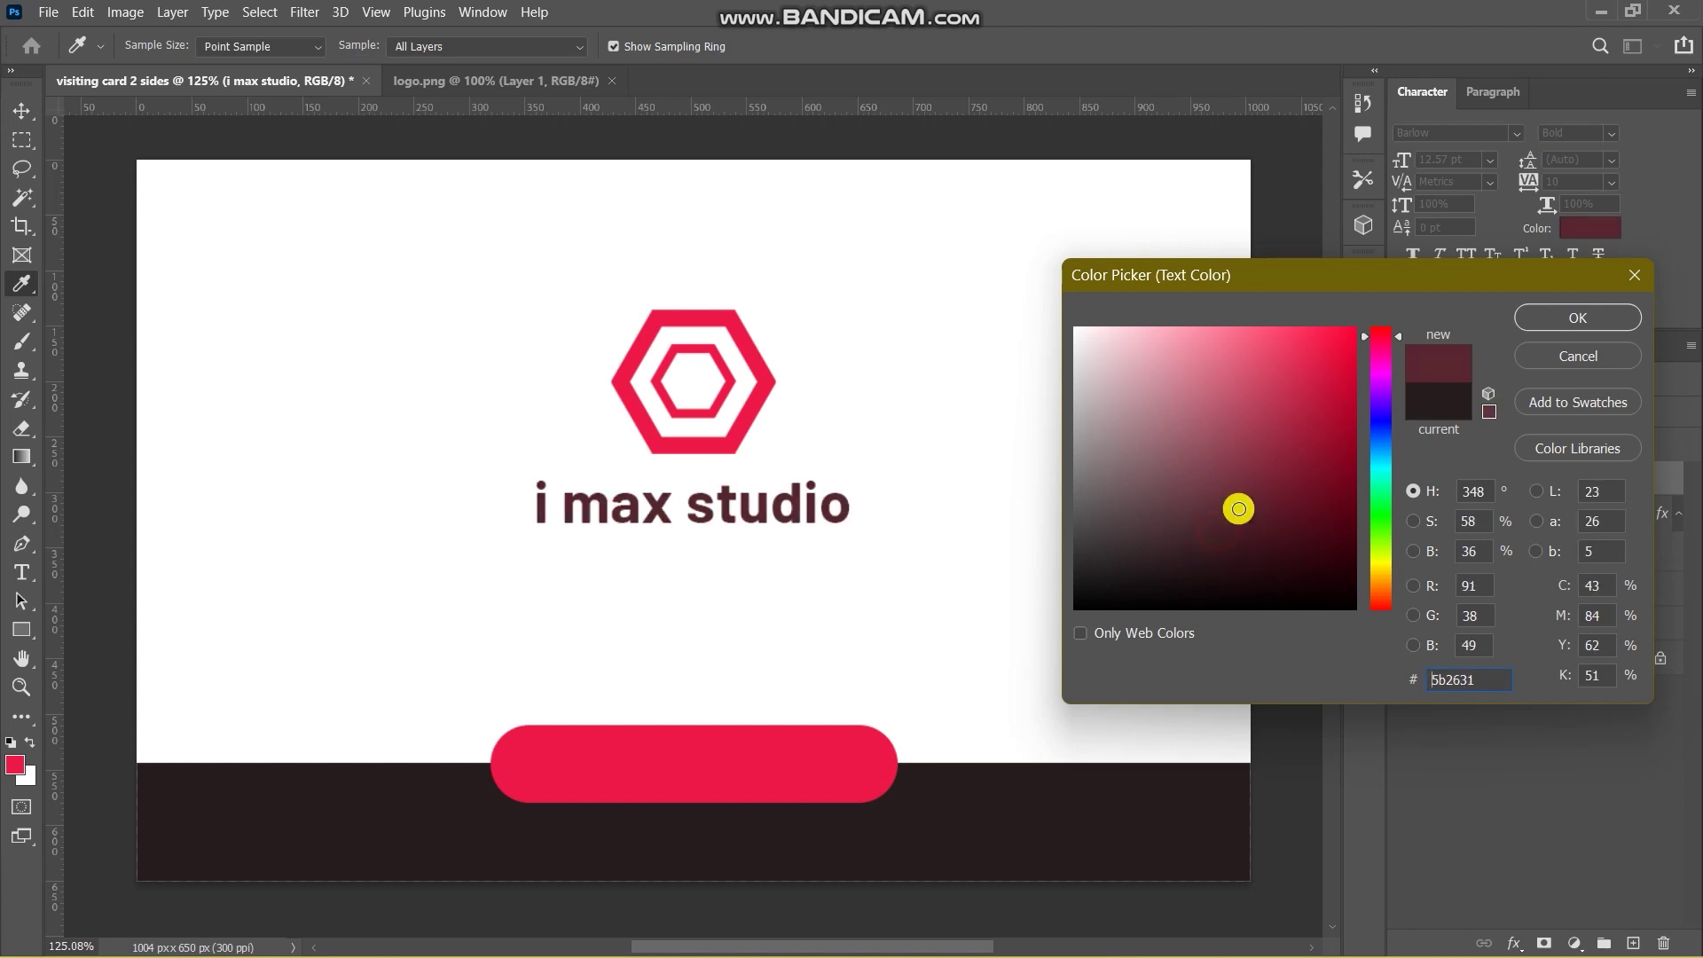
pyautogui.click(1011, 790)
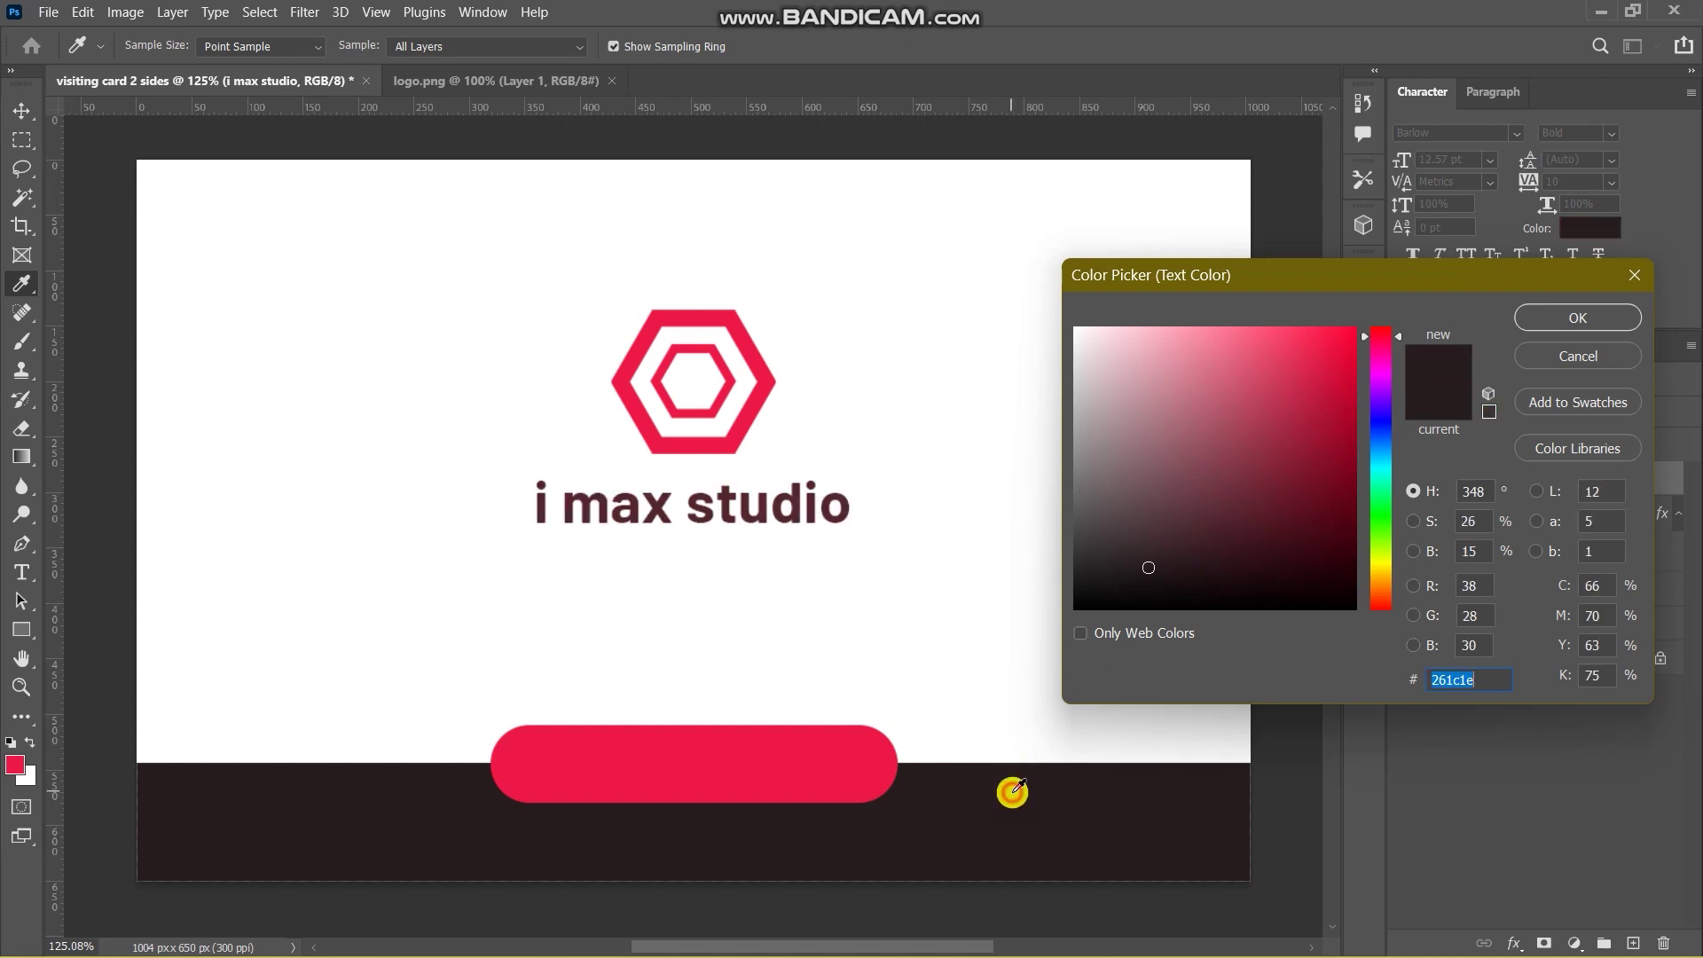
pyautogui.click(1578, 329)
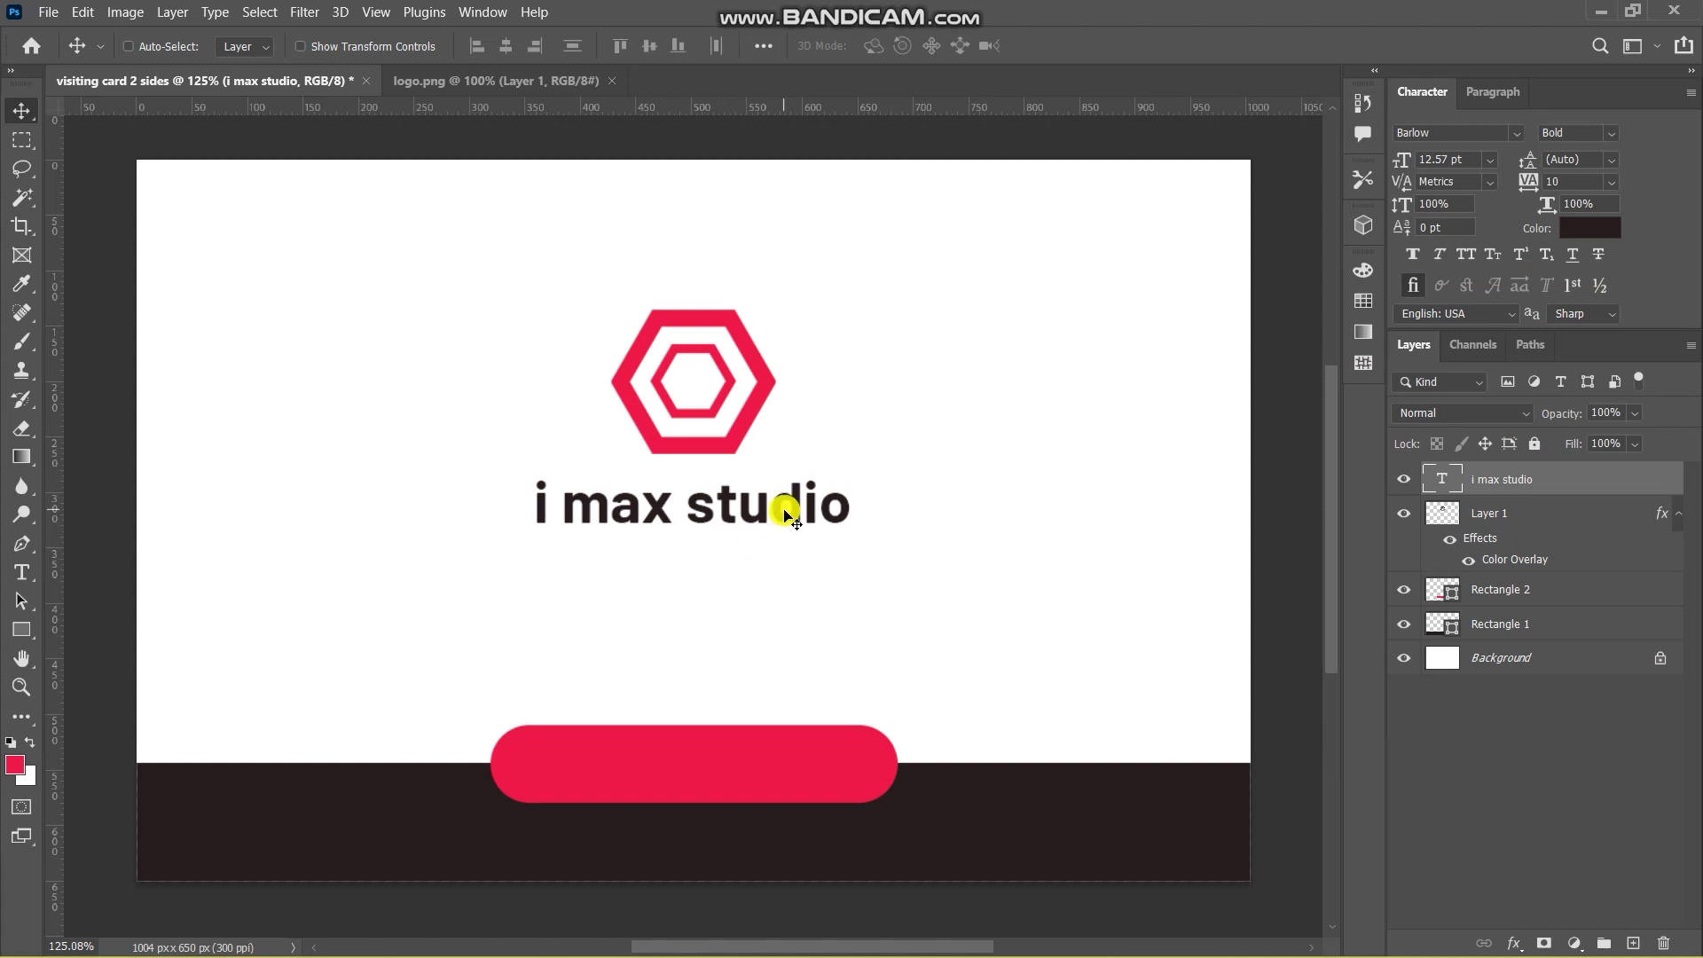
# - Start a new text layer with the Type tool just below the studio name
pyautogui.scroll(3, 723, 543)
pyautogui.scroll(2, 723, 543)
pyautogui.scroll(-4, 723, 544)
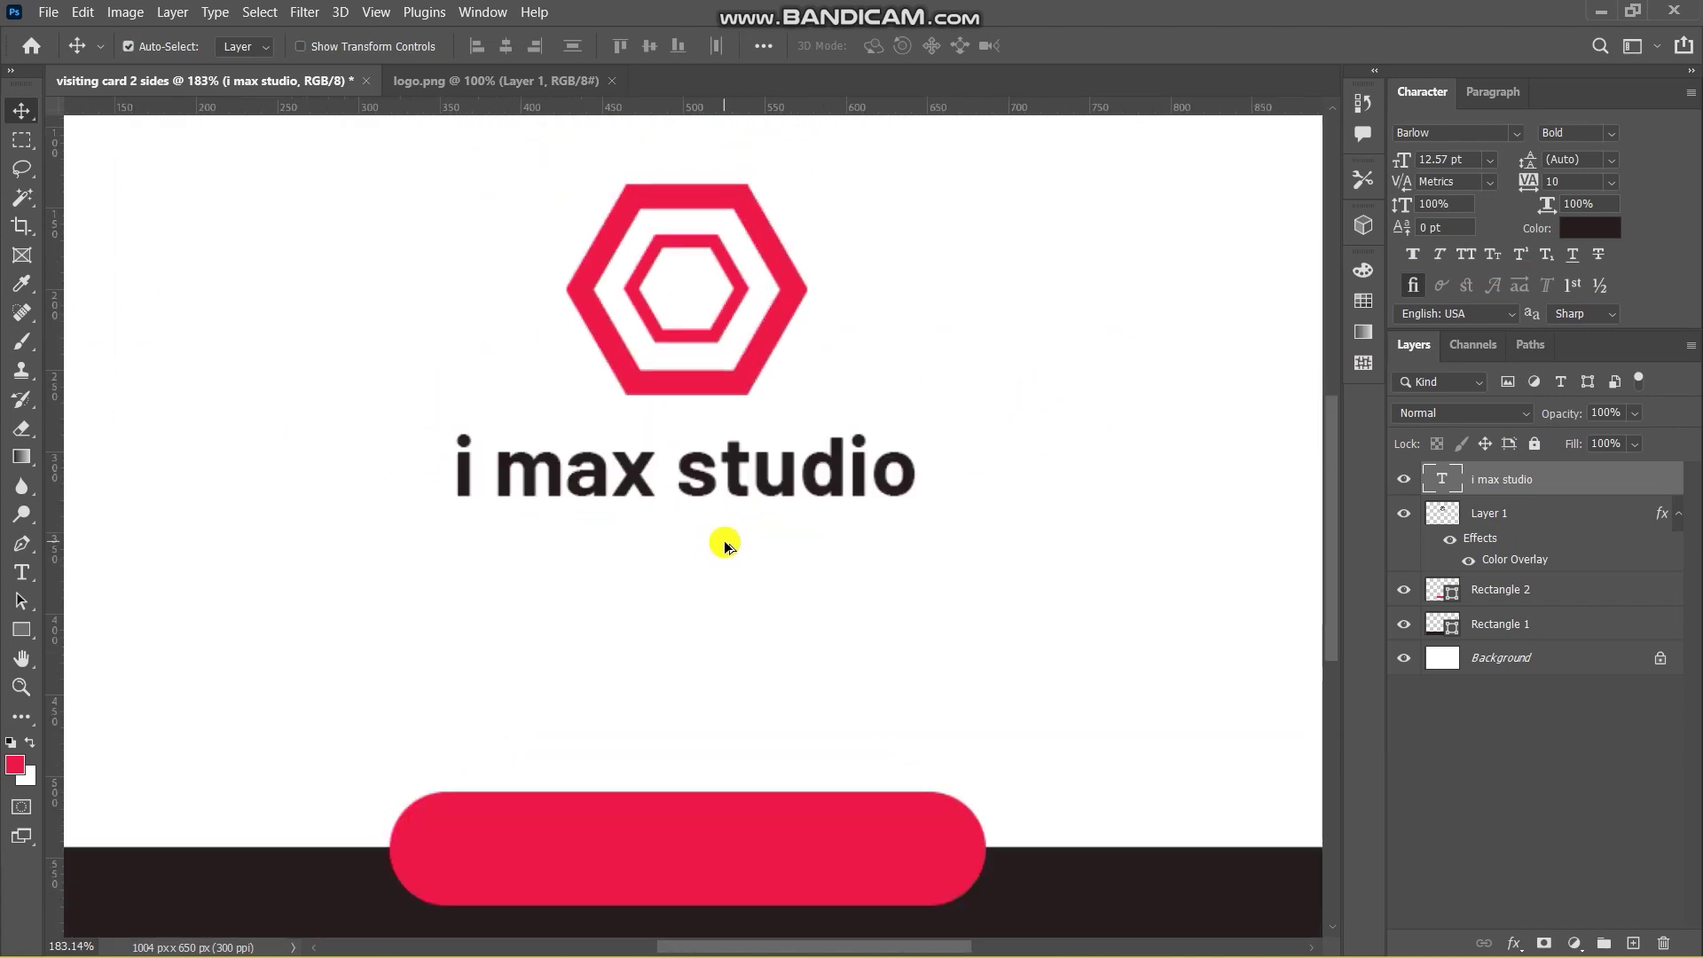
pyautogui.scroll(-3, 724, 545)
pyautogui.scroll(2, 724, 545)
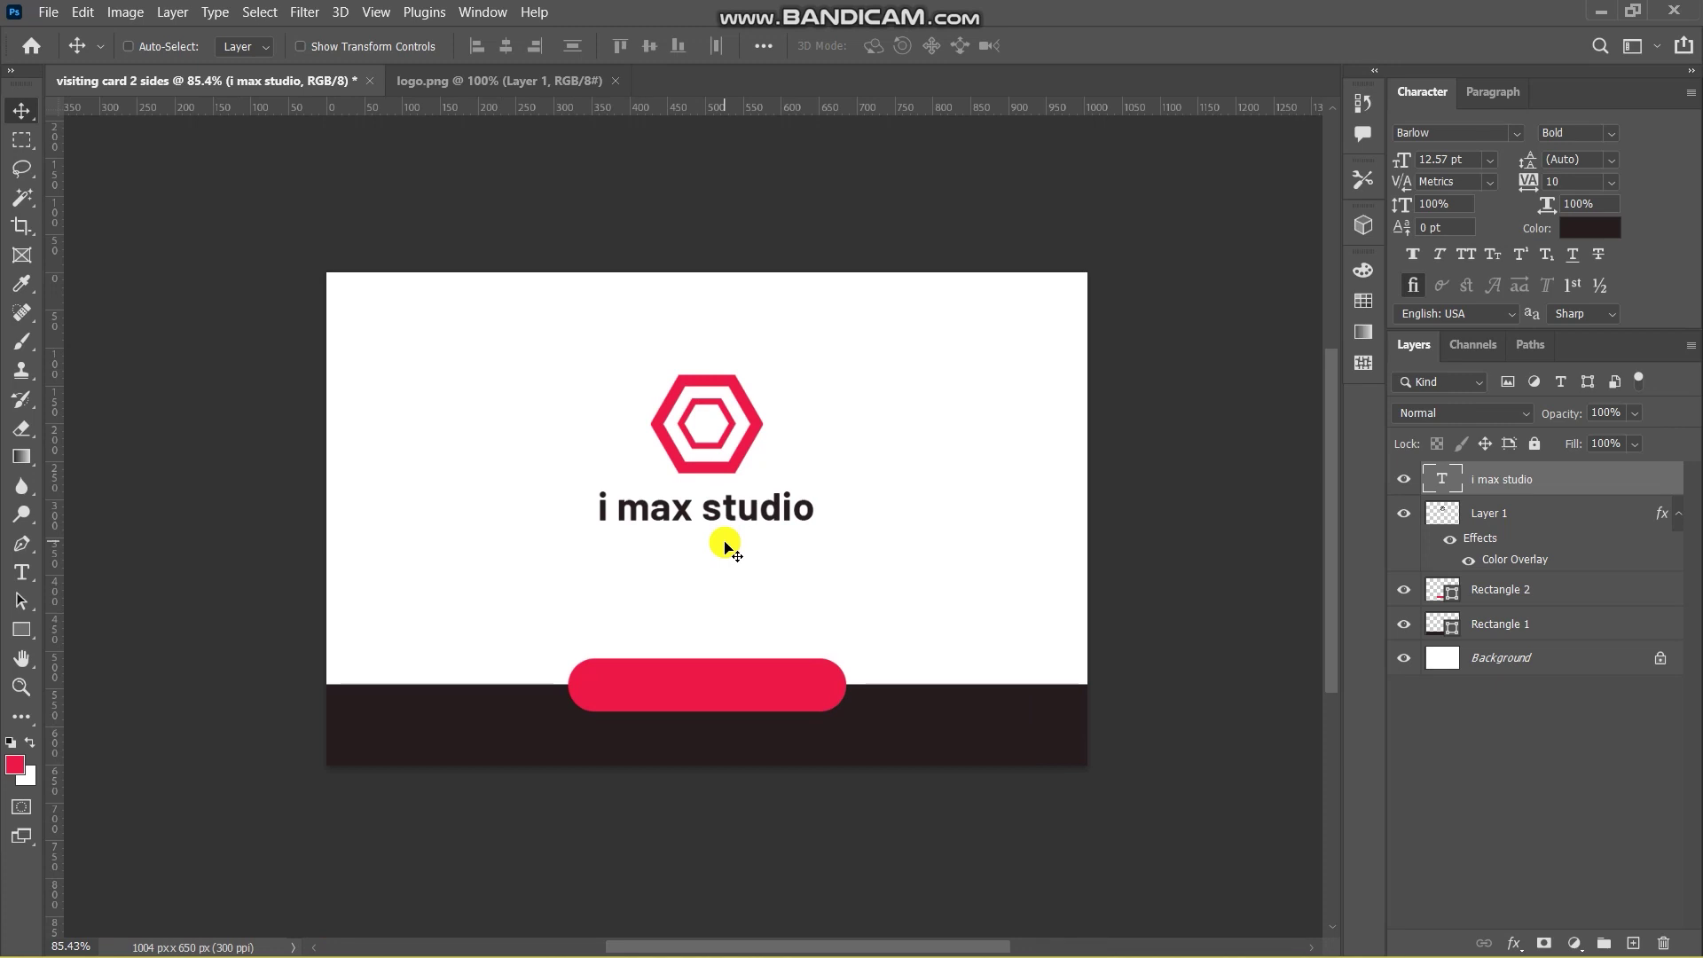
pyautogui.scroll(2, 725, 546)
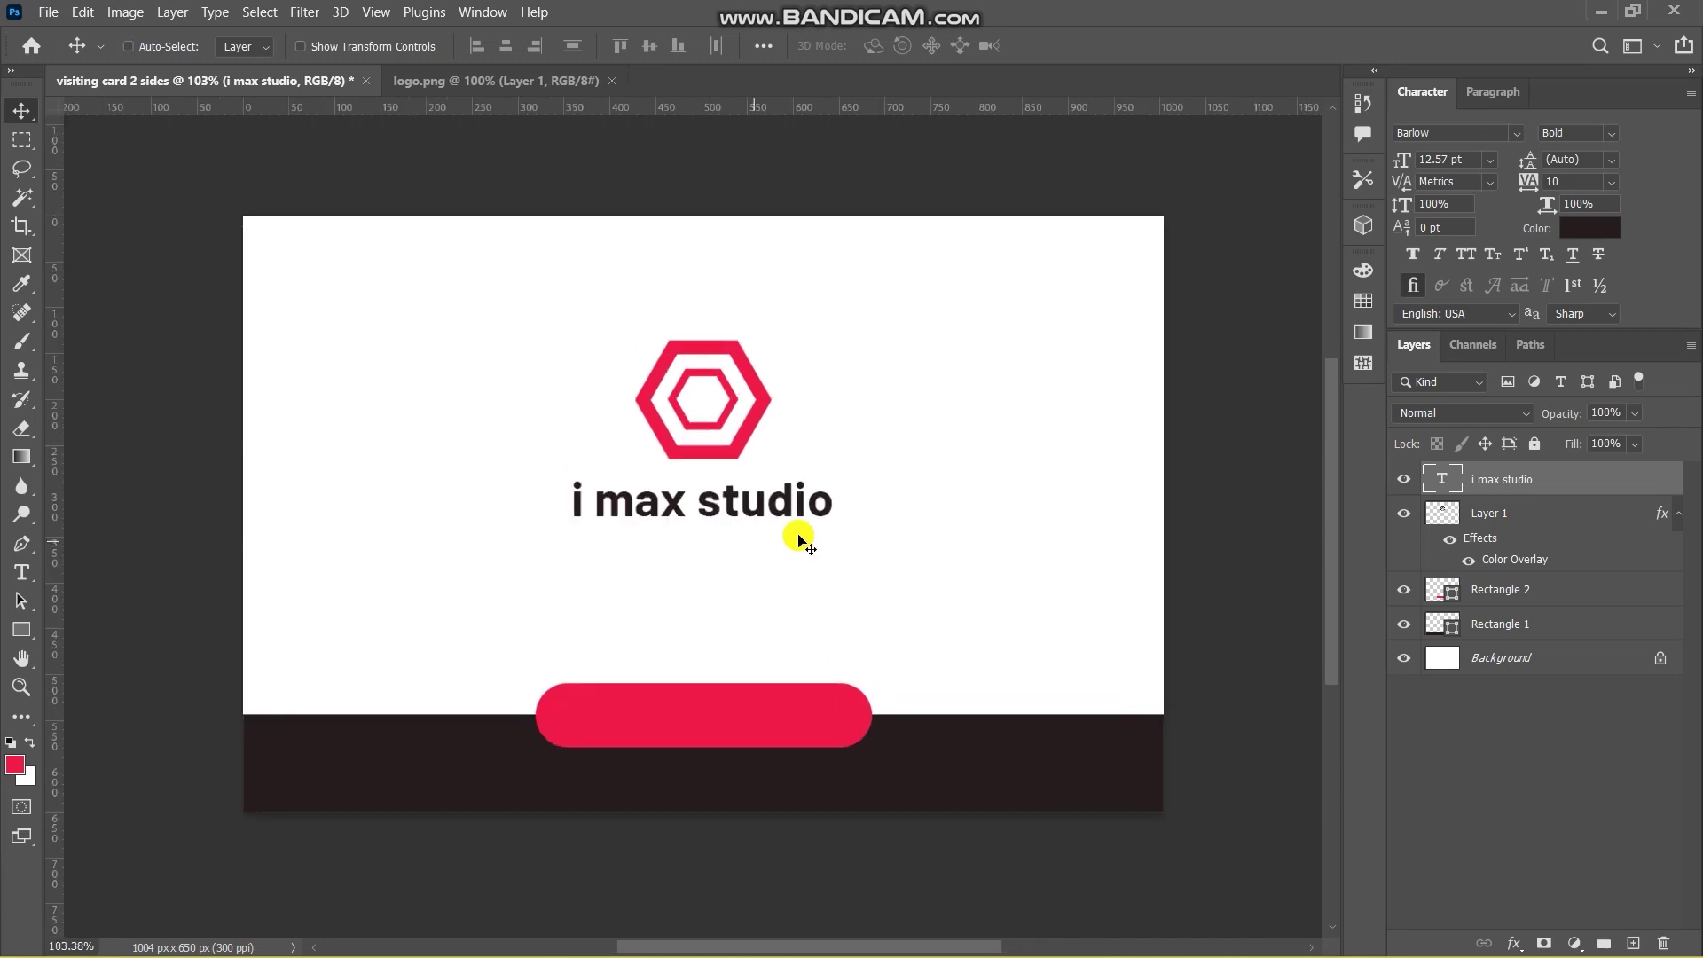
pyautogui.rightClick(1104, 384)
pyautogui.click(1144, 337)
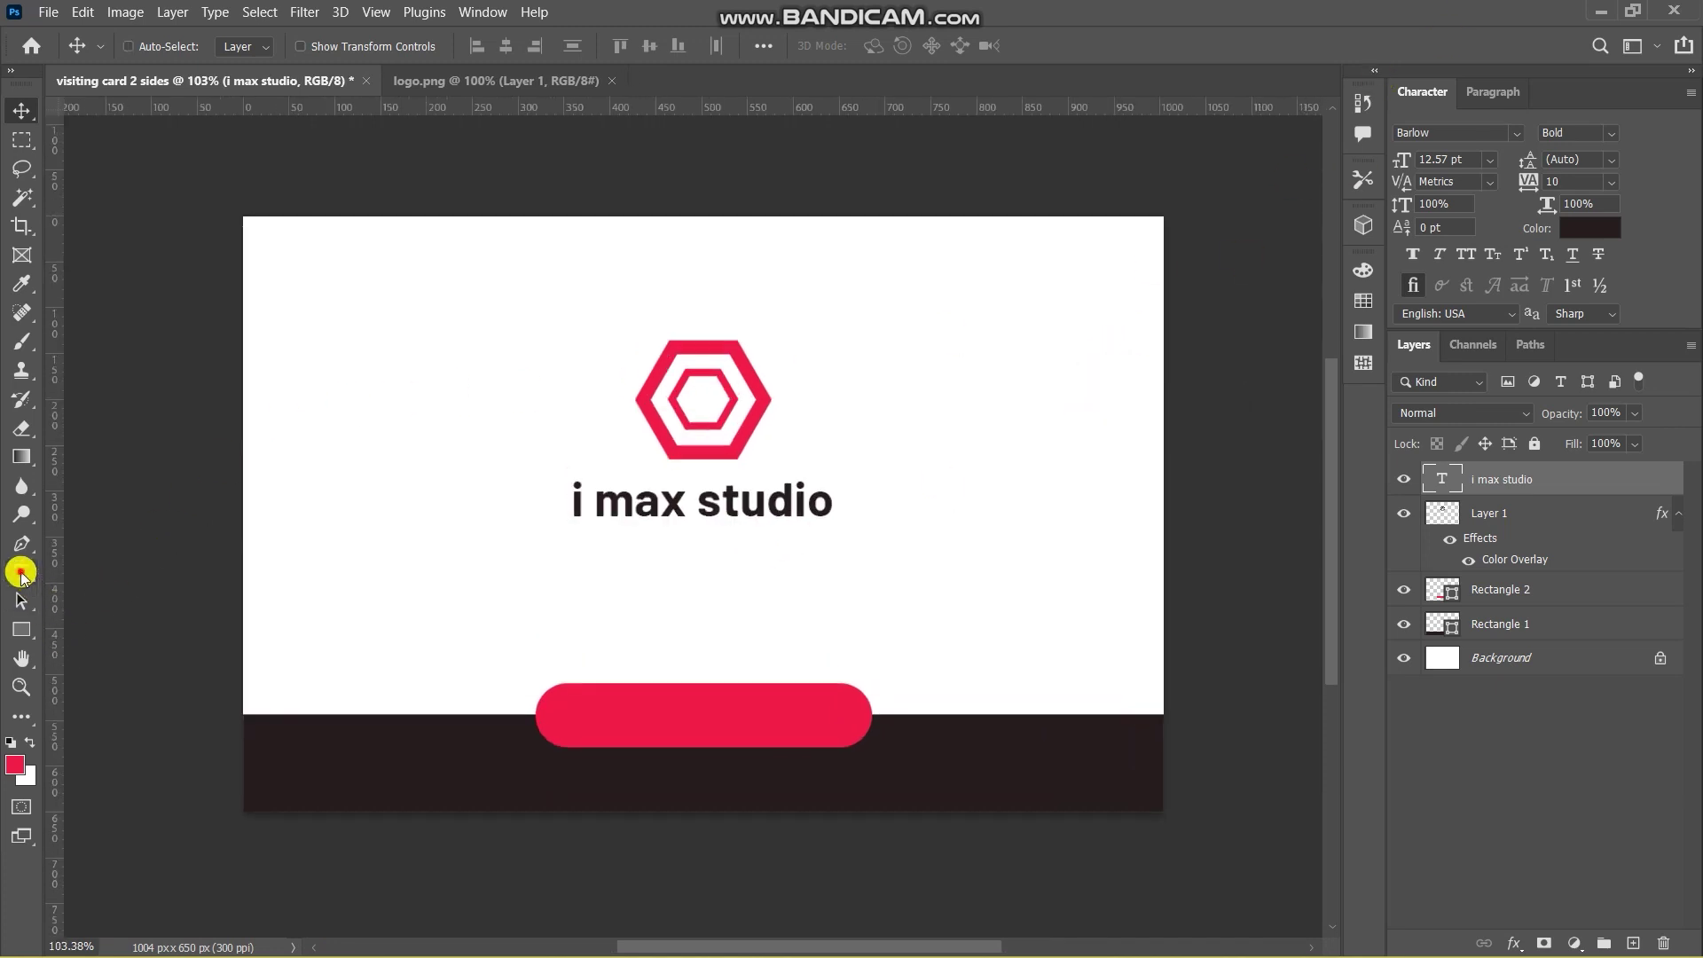
pyautogui.click(22, 572)
pyautogui.click(678, 578)
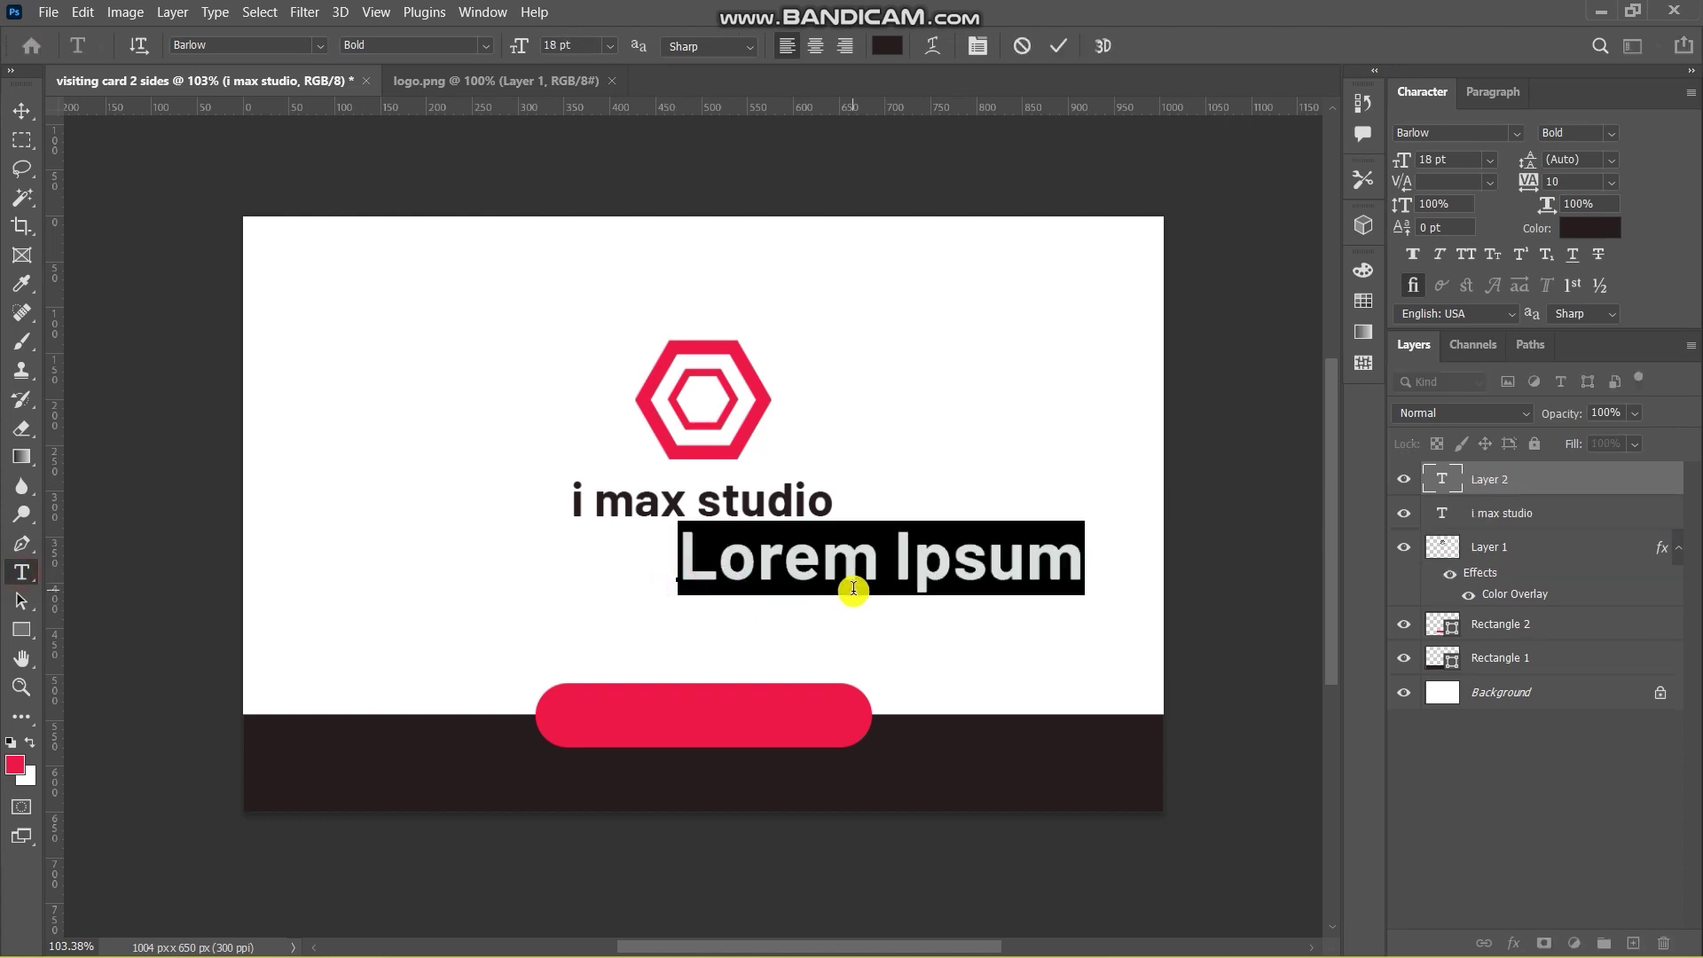
# - Type the tagline 'graphic solution' and shrink it to sit under the studio name
pyautogui.write('graphic')
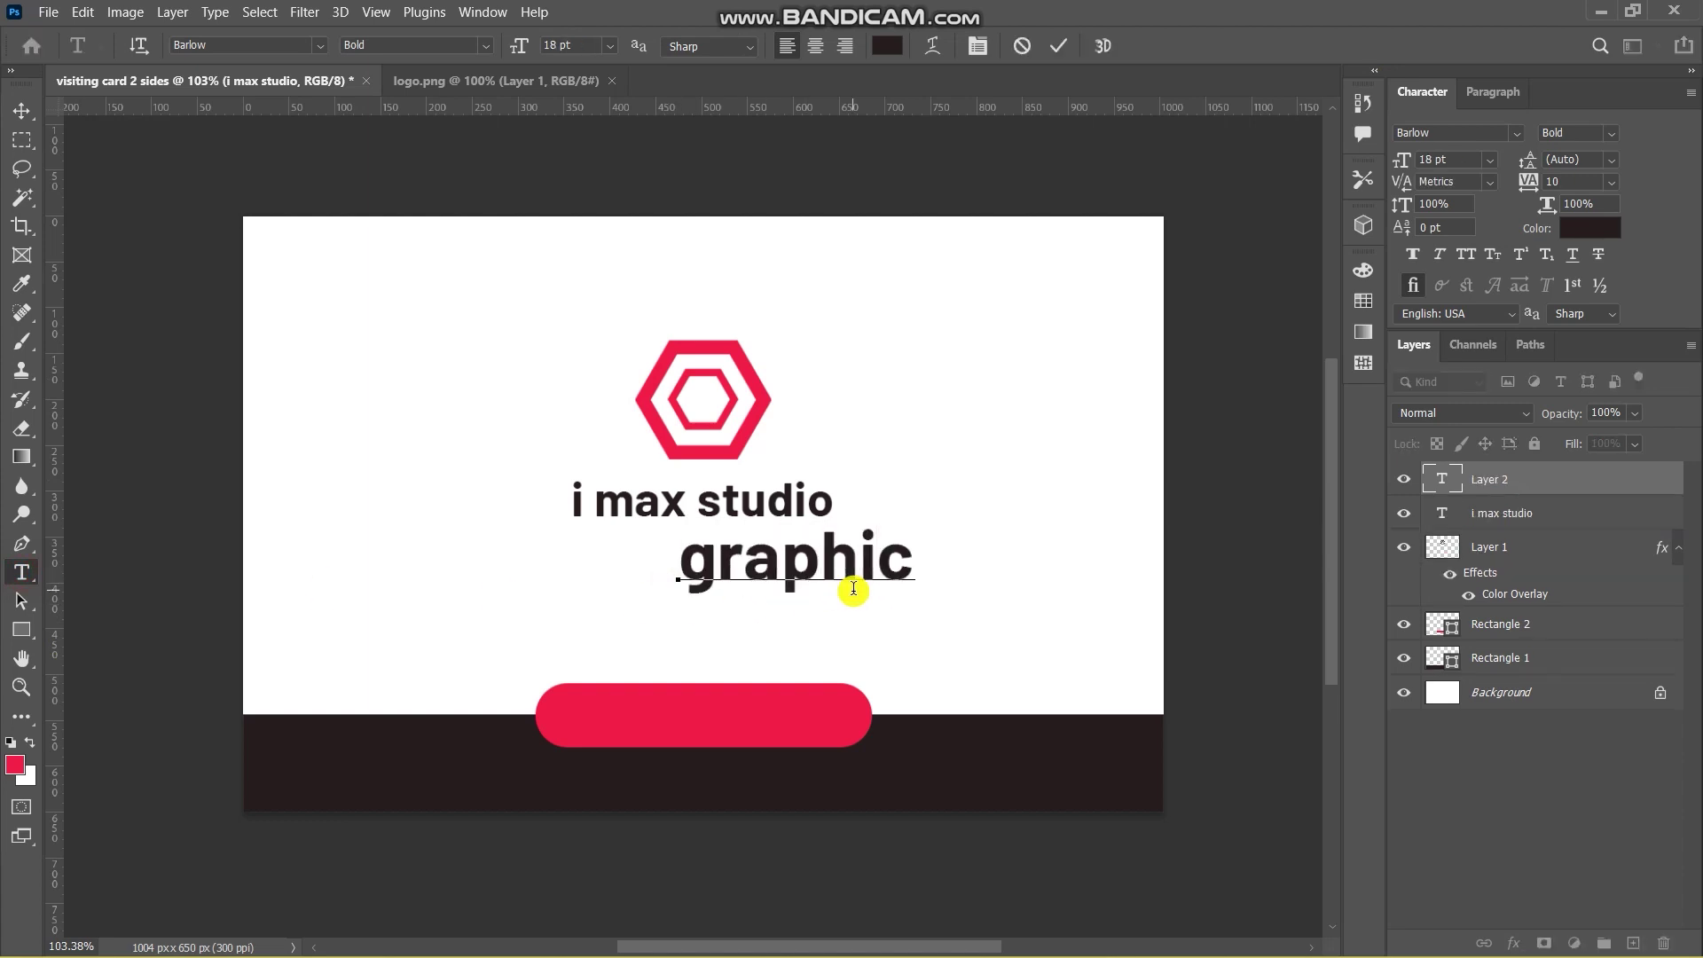
pyautogui.write(' solution')
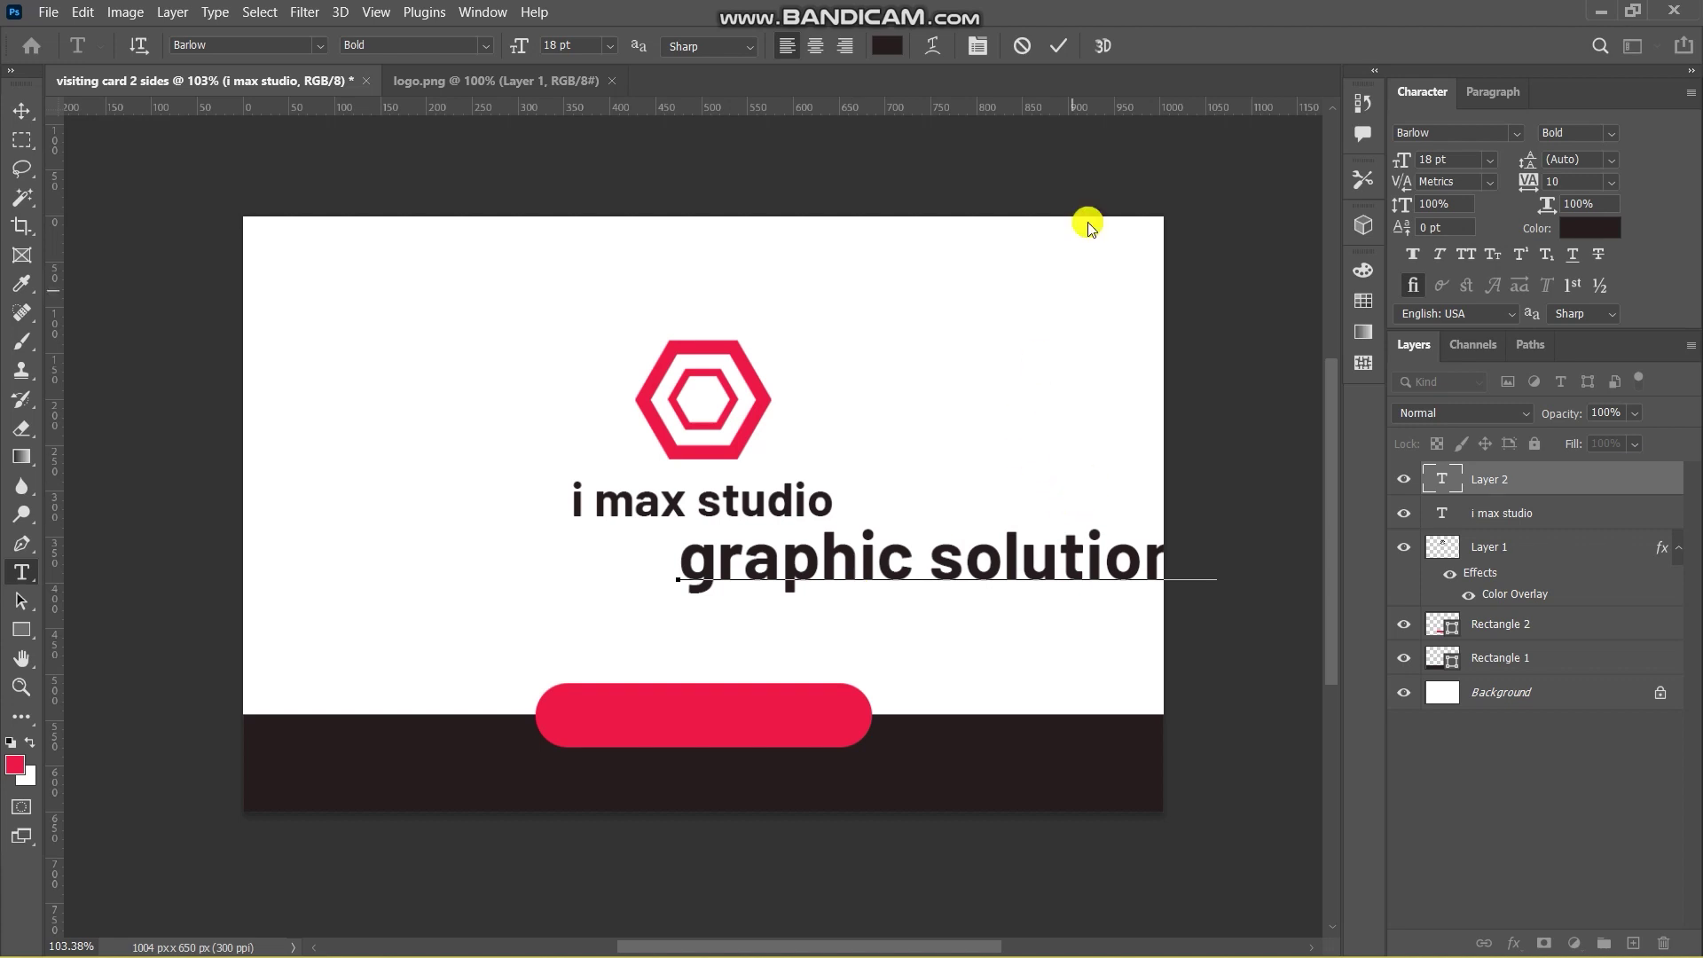
pyautogui.click(1057, 47)
pyautogui.hotkey('ctrl', 't')
pyautogui.moveTo(1233, 584)
pyautogui.mouseDown()
pyautogui.moveTo(1100, 532)
pyautogui.moveTo(1053, 575)
pyautogui.moveTo(763, 556)
pyautogui.moveTo(778, 556)
pyautogui.mouseUp()
pyautogui.press('Return')
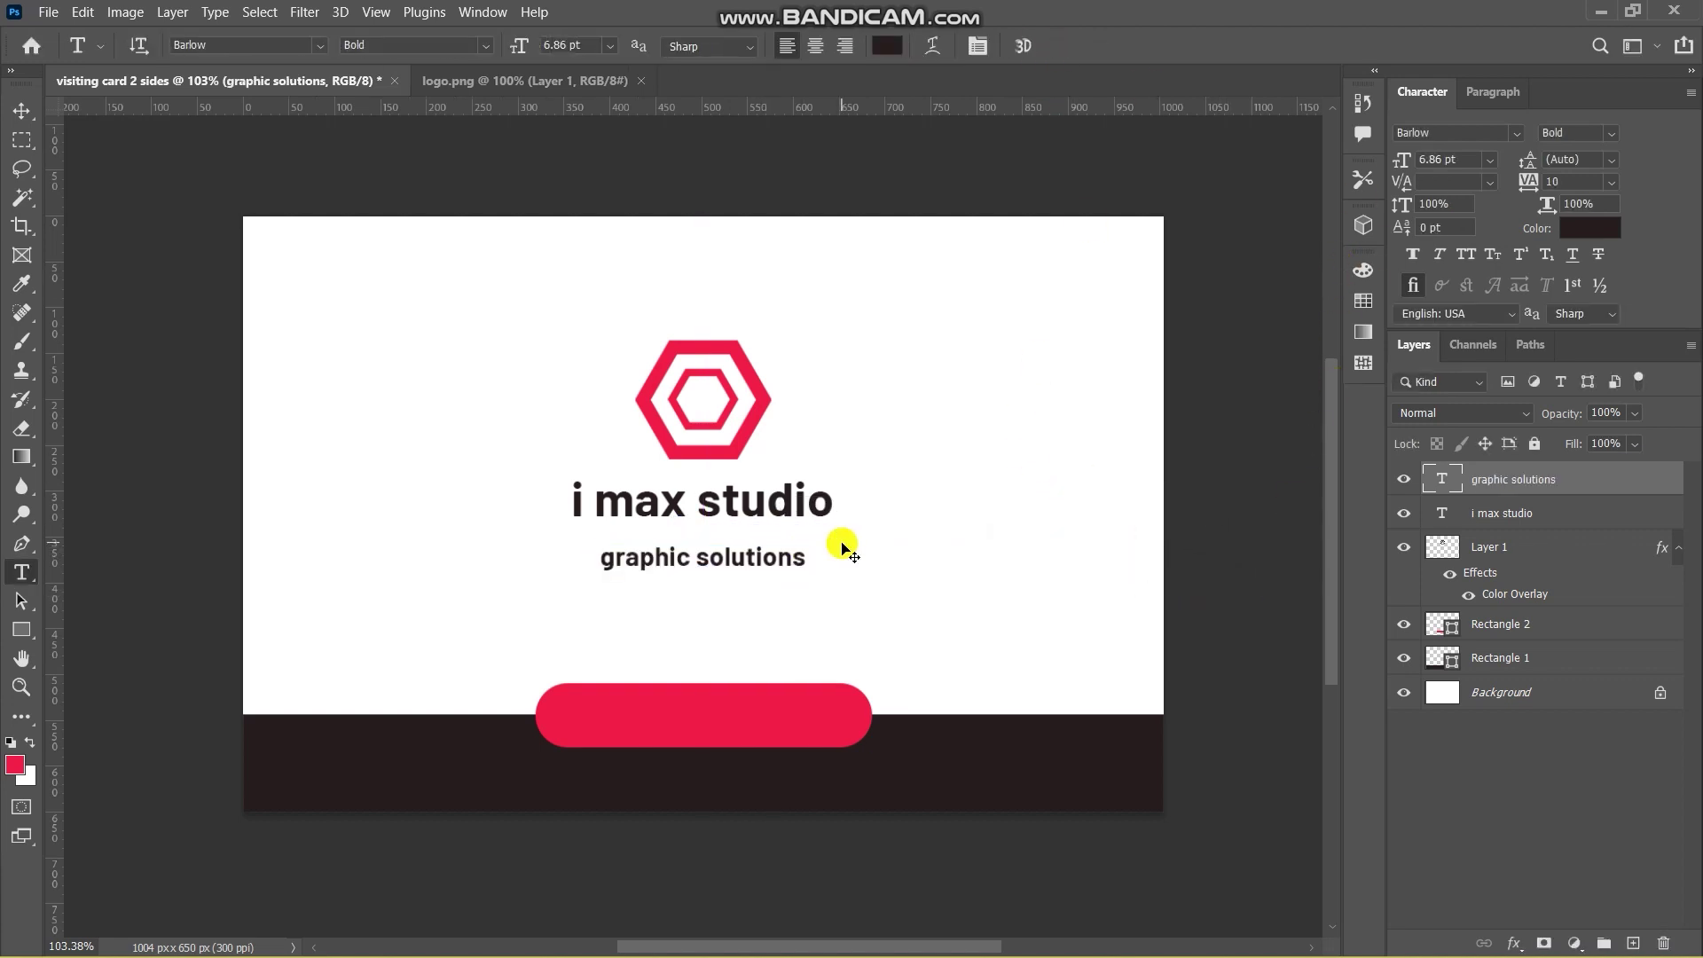
# - Centre the tagline horizontally on the card
pyautogui.hotkey('ctrl', 'a')
pyautogui.click(21, 110)
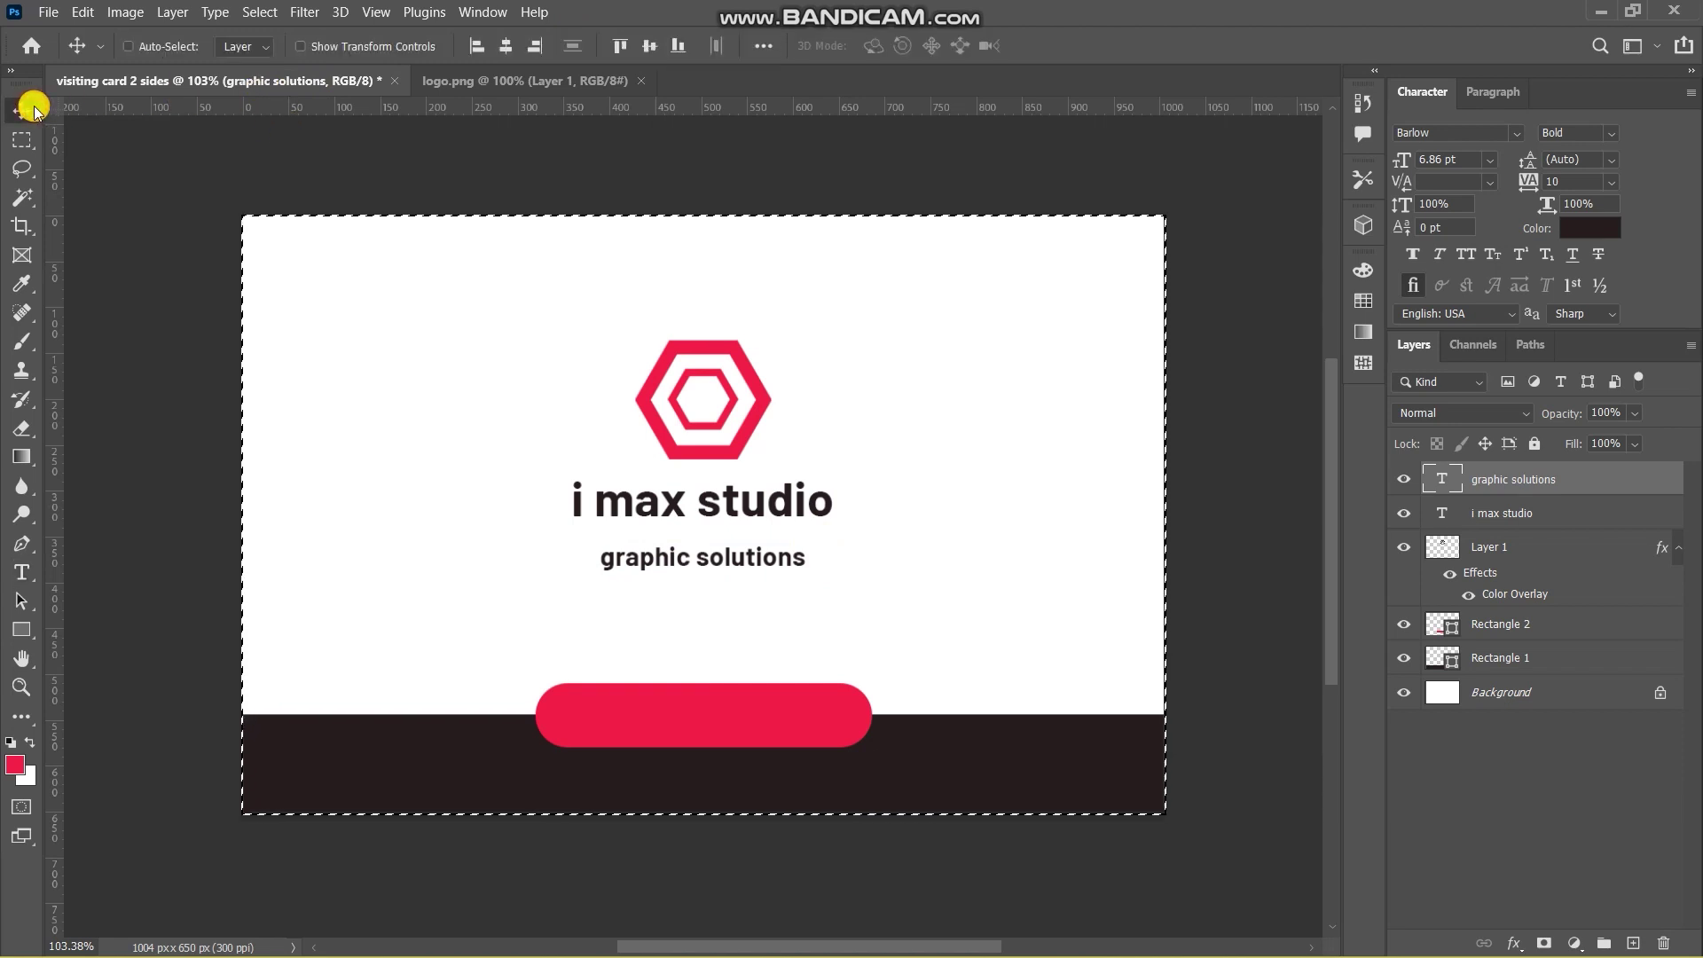
pyautogui.click(503, 44)
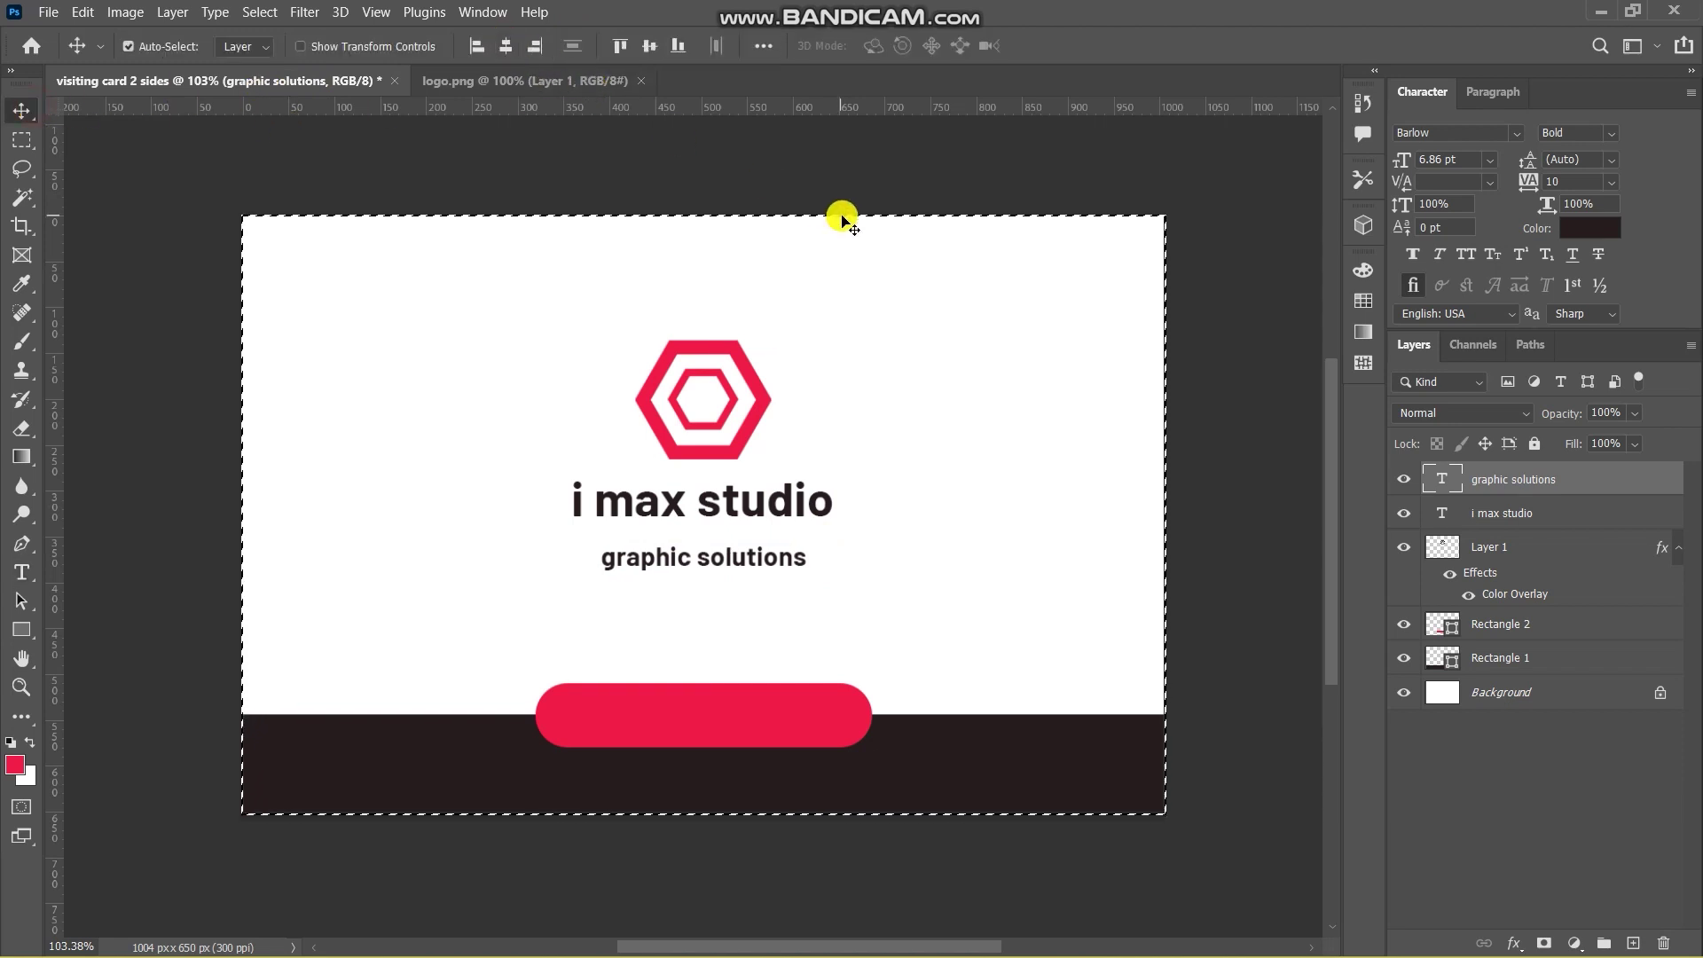
pyautogui.hotkey('ctrl', 'd')
pyautogui.moveTo(680, 592); pyautogui.dragTo(813, 596)
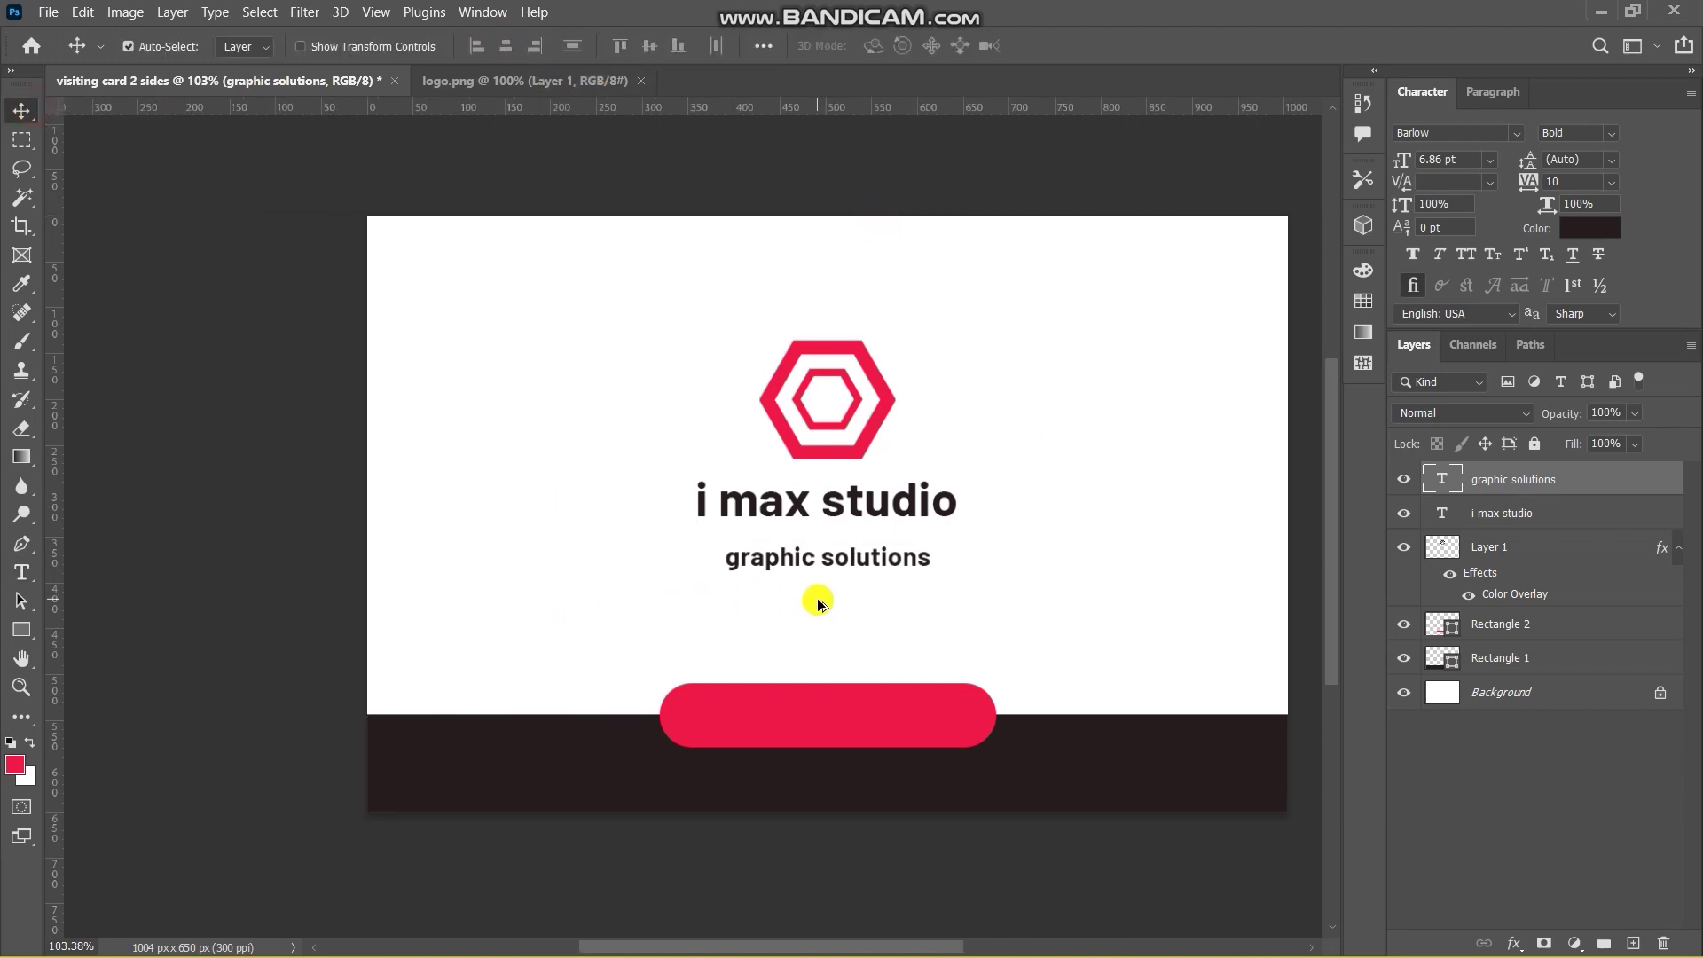
pyautogui.scroll(3, 813, 596)
pyautogui.scroll(2, 878, 589)
pyautogui.moveTo(703, 615); pyautogui.dragTo(719, 615)
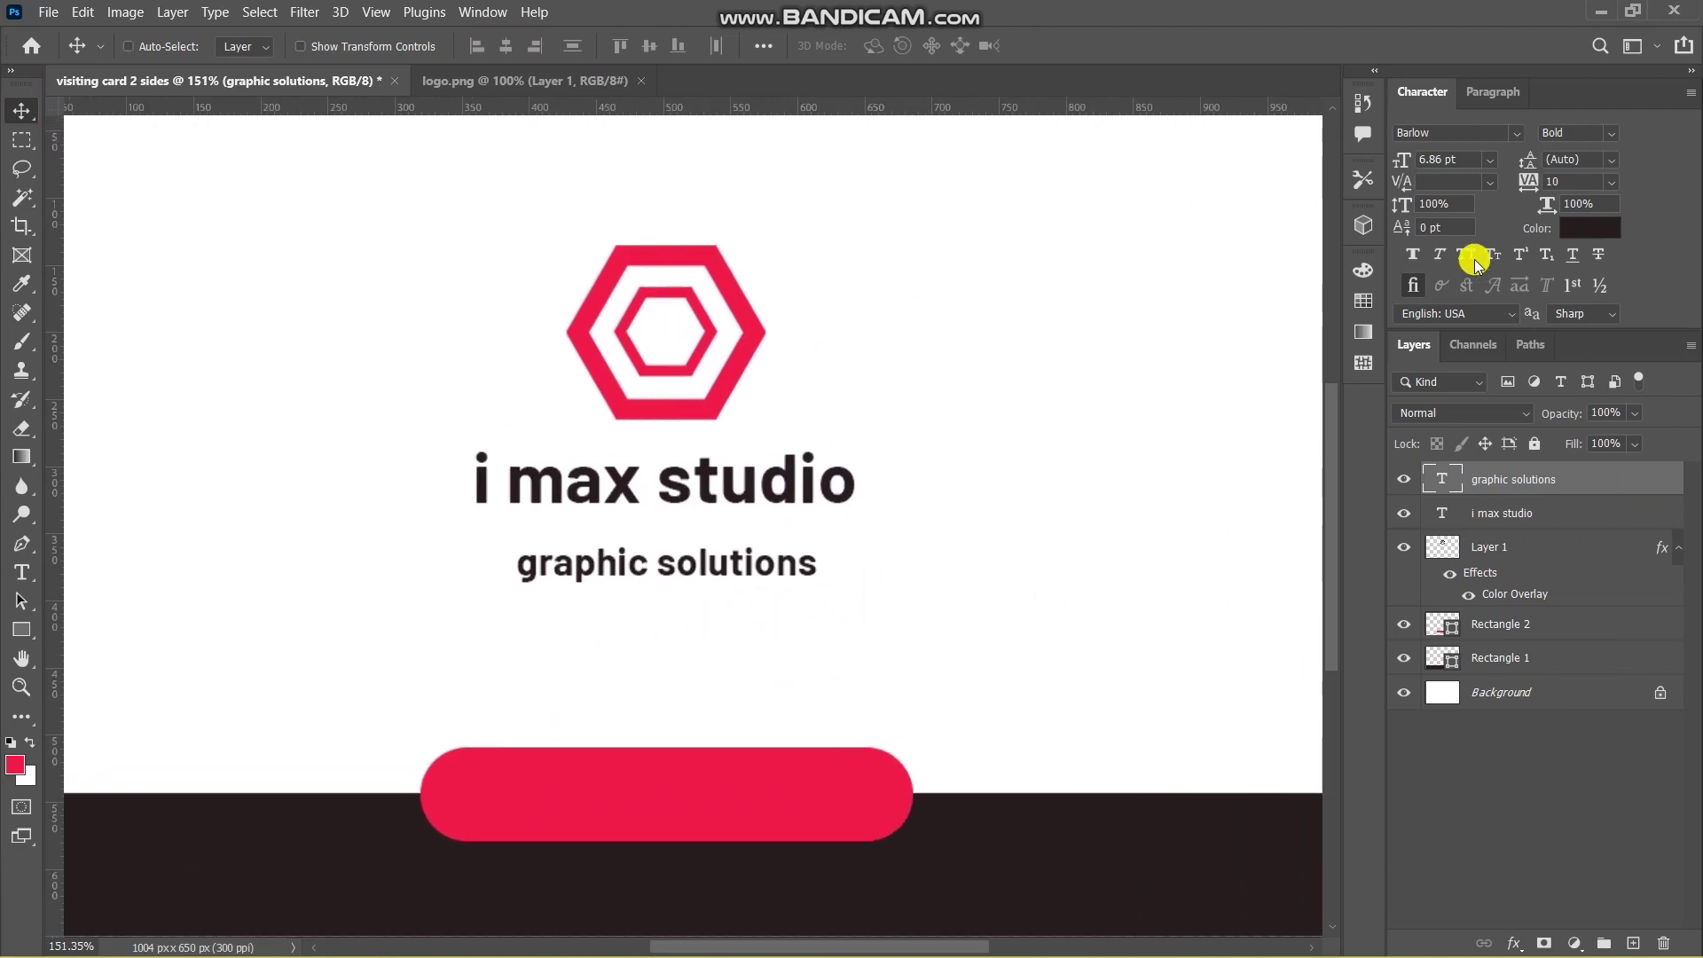
# - Set the tagline's font to Bellerose
pyautogui.click(1512, 140)
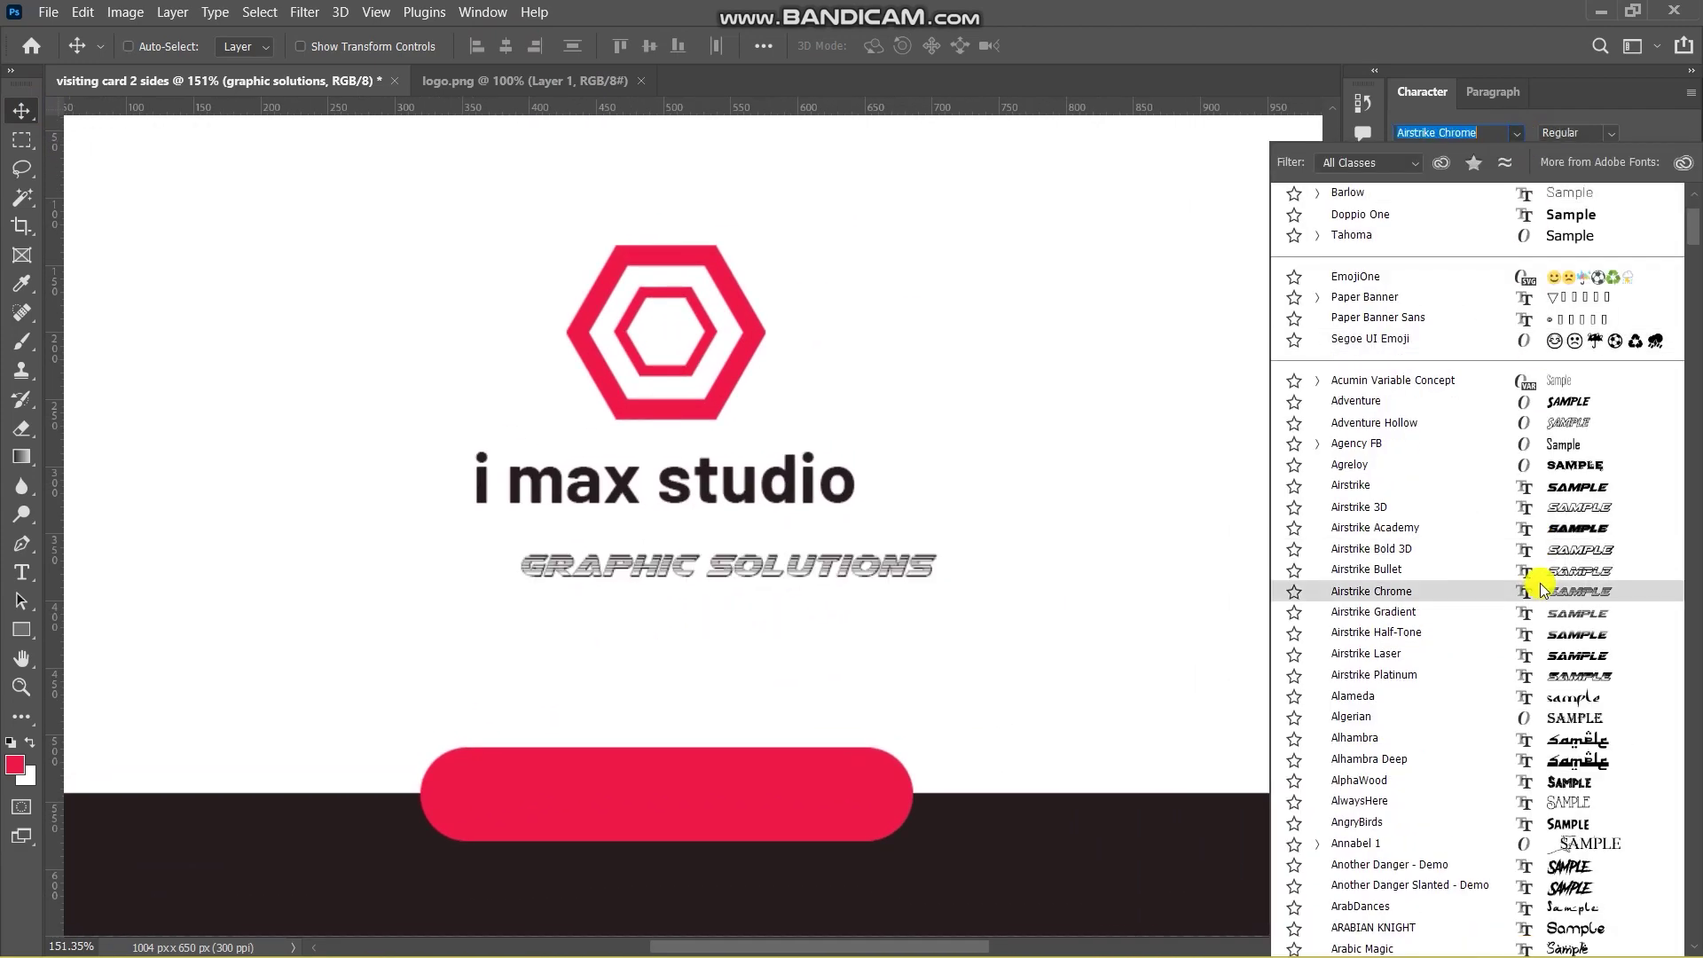
pyautogui.scroll(-3, 1525, 577)
pyautogui.scroll(-5, 1570, 658)
pyautogui.scroll(-5, 1569, 658)
pyautogui.scroll(-5, 1588, 397)
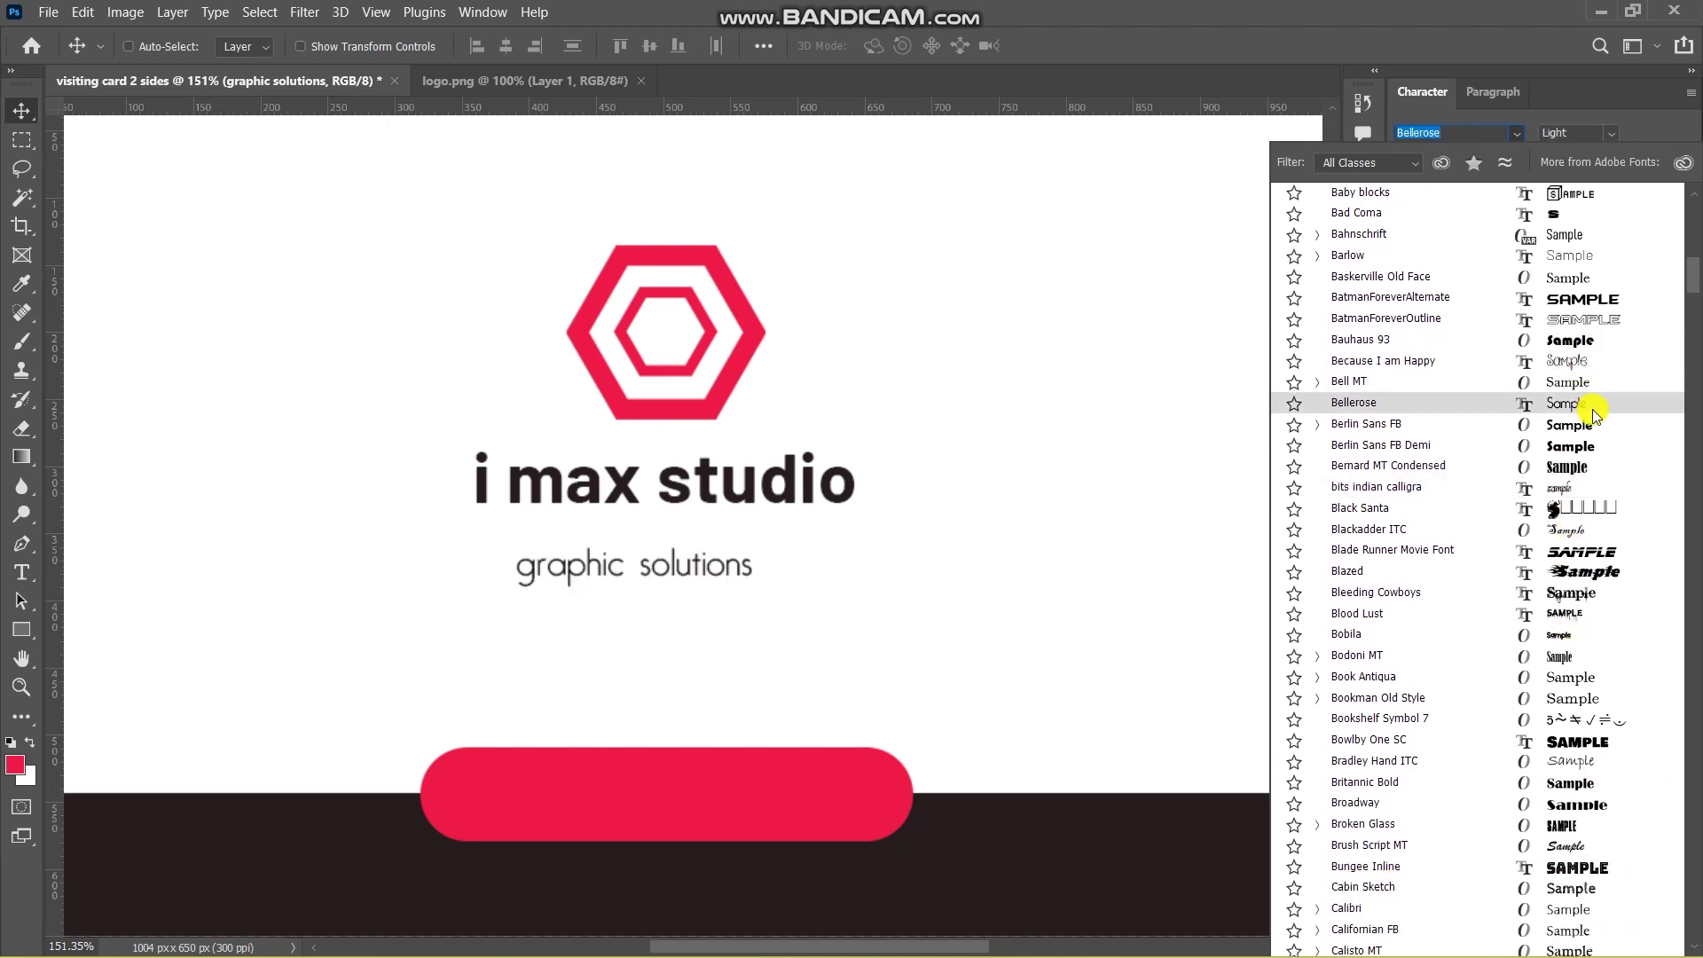
pyautogui.click(1593, 406)
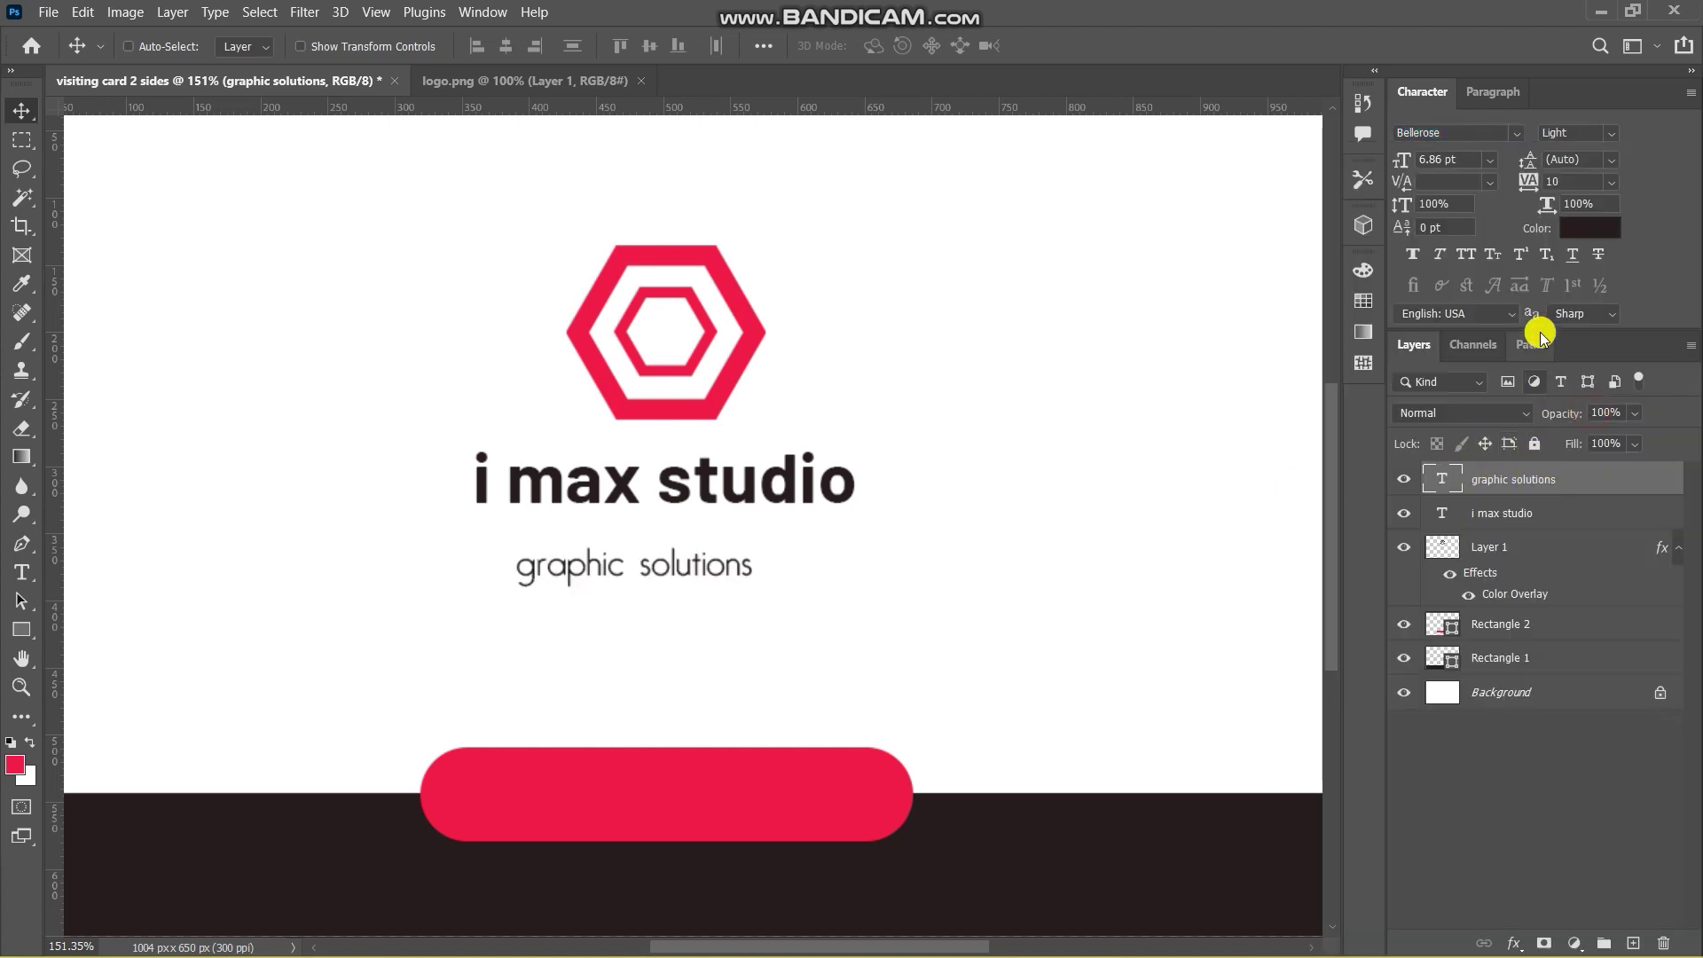
# - Keep the tagline lowercase with All Caps off and widen its tracking to 230
pyautogui.click(1474, 257)
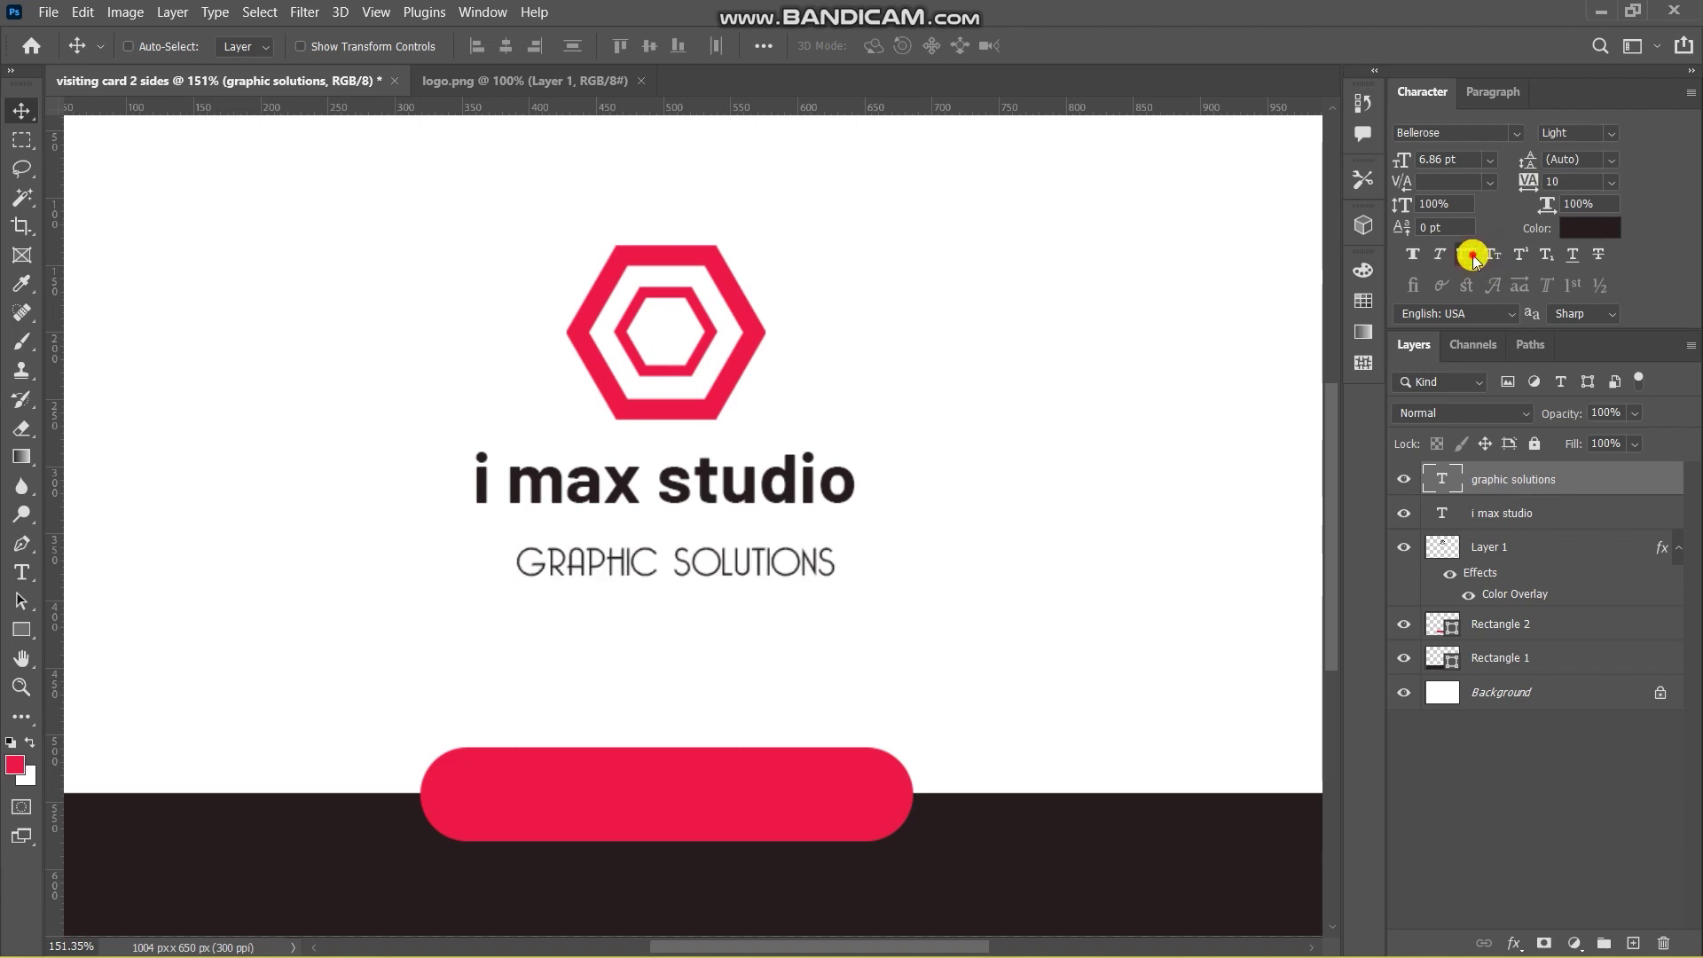
pyautogui.click(1474, 258)
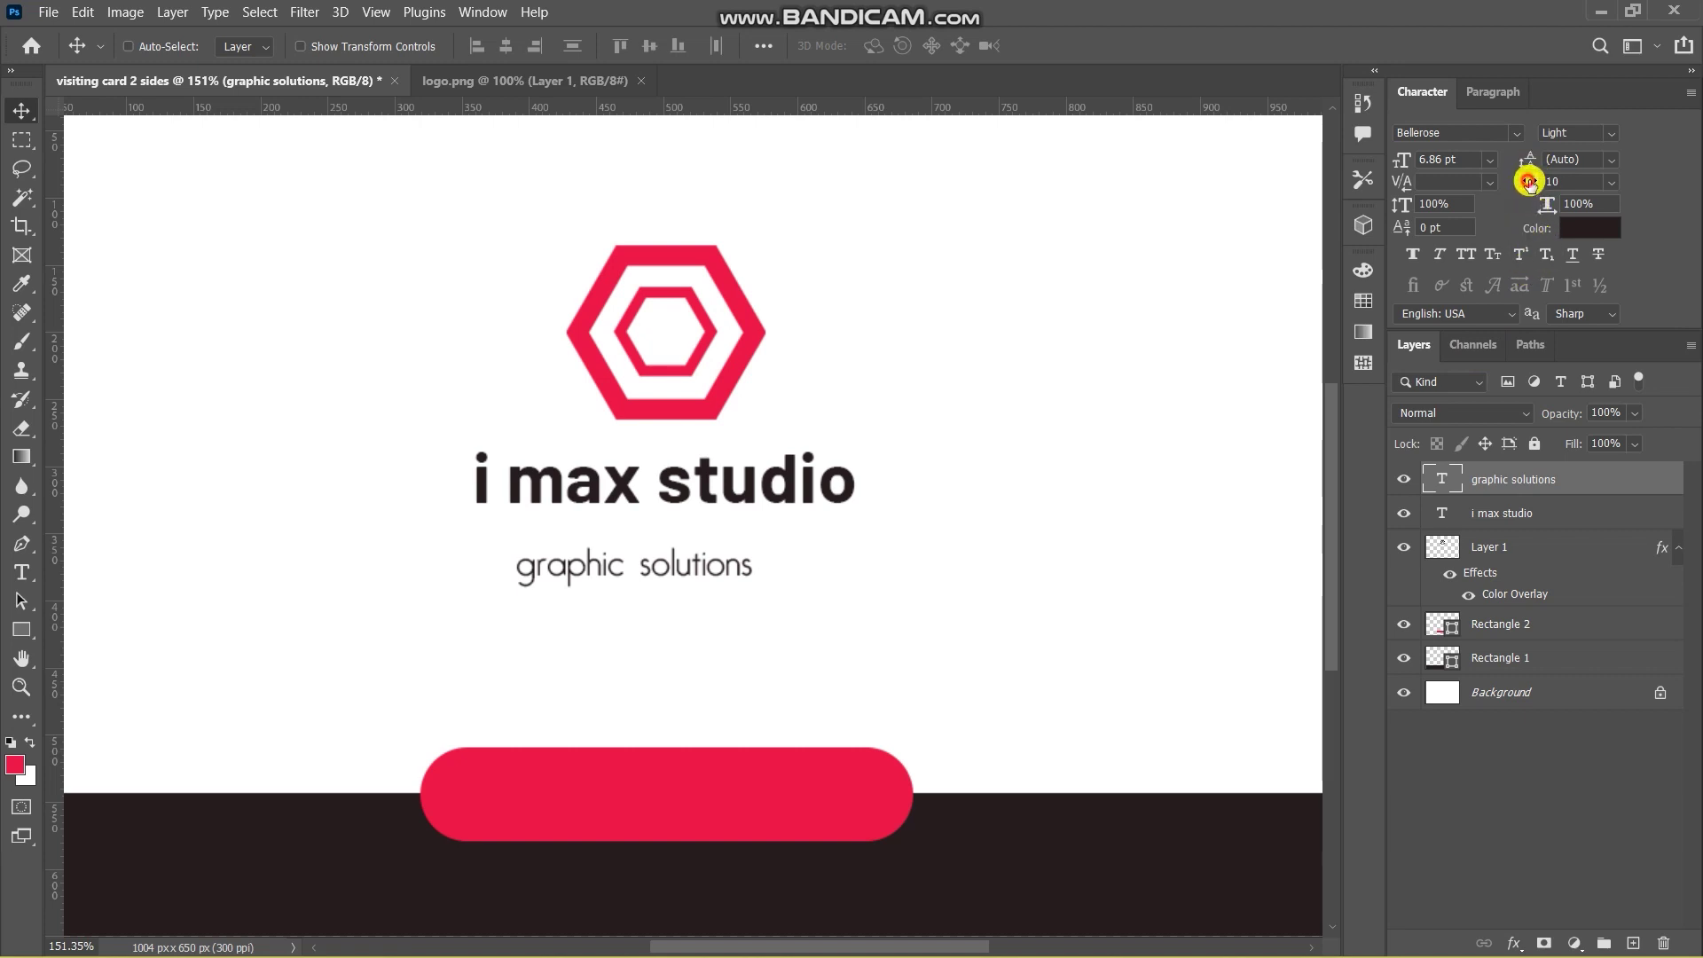
pyautogui.press('Return')
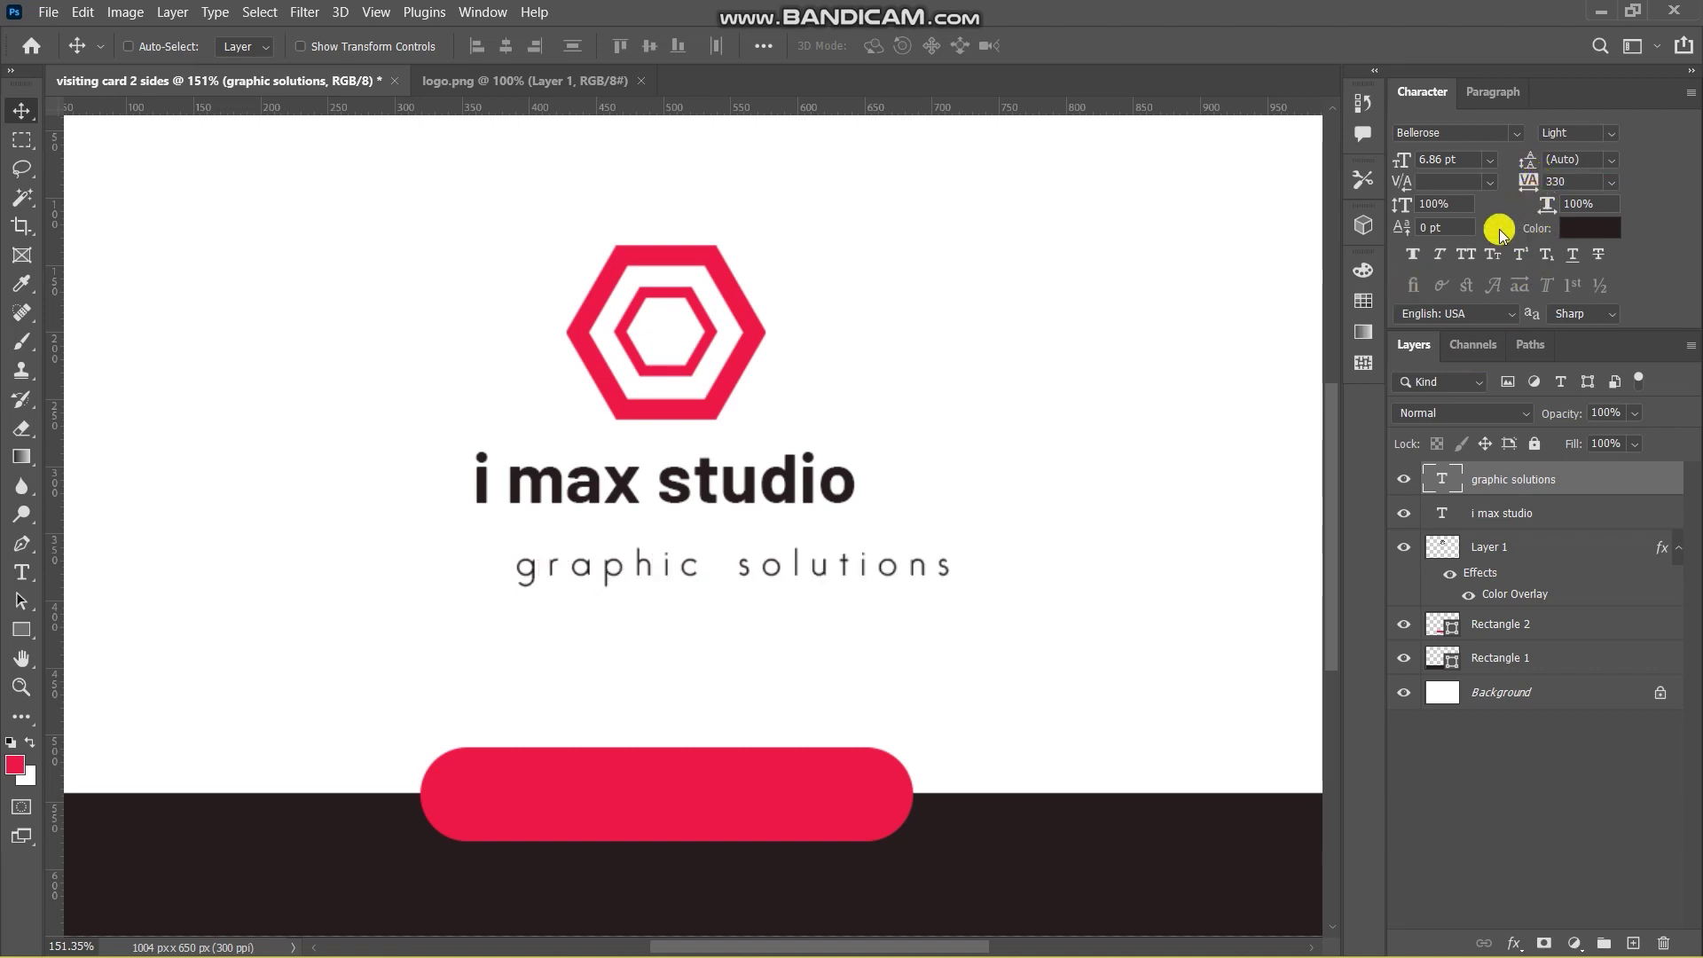
pyautogui.moveTo(1533, 177); pyautogui.dragTo(1530, 179)
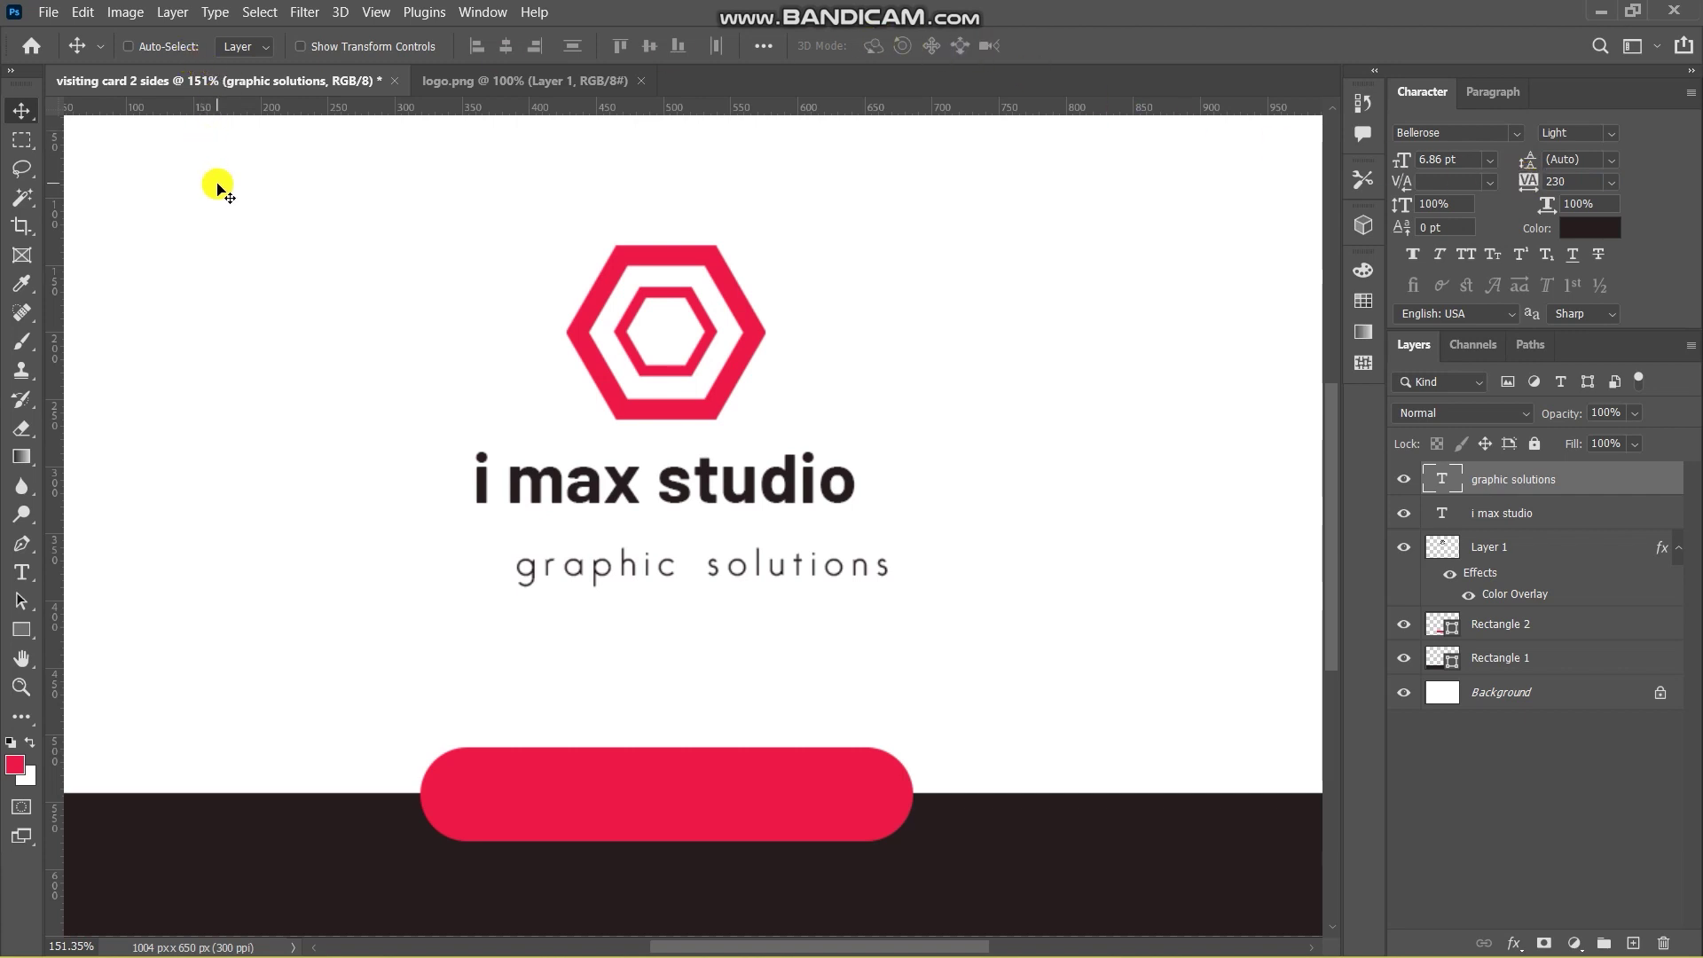
# - Centre the tagline horizontally and nudge it up close beneath 'i max studio'
pyautogui.hotkey('ctrl', 'a')
pyautogui.click(511, 50)
pyautogui.hotkey('ctrl', 'd')
pyautogui.press('Up')
pyautogui.press('Up')
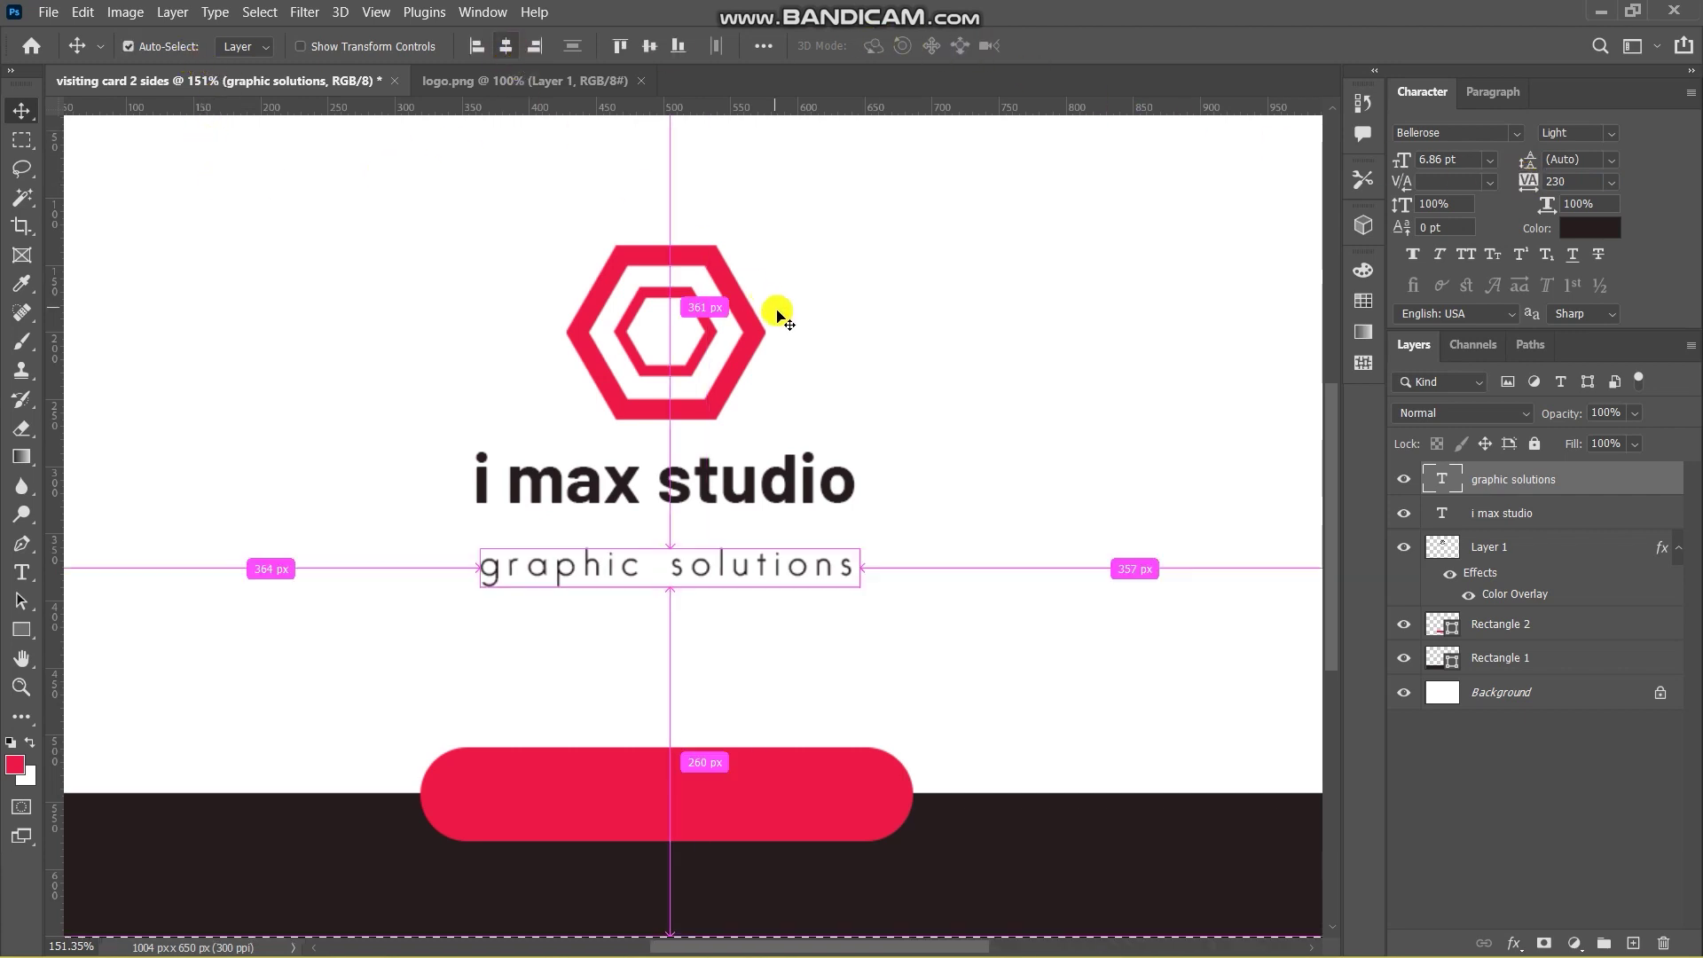
pyautogui.press('Up')
pyautogui.press('Up')
pyautogui.press('Up')
pyautogui.press('Up')
pyautogui.press('Up')
pyautogui.press('Up')
pyautogui.press('Up')
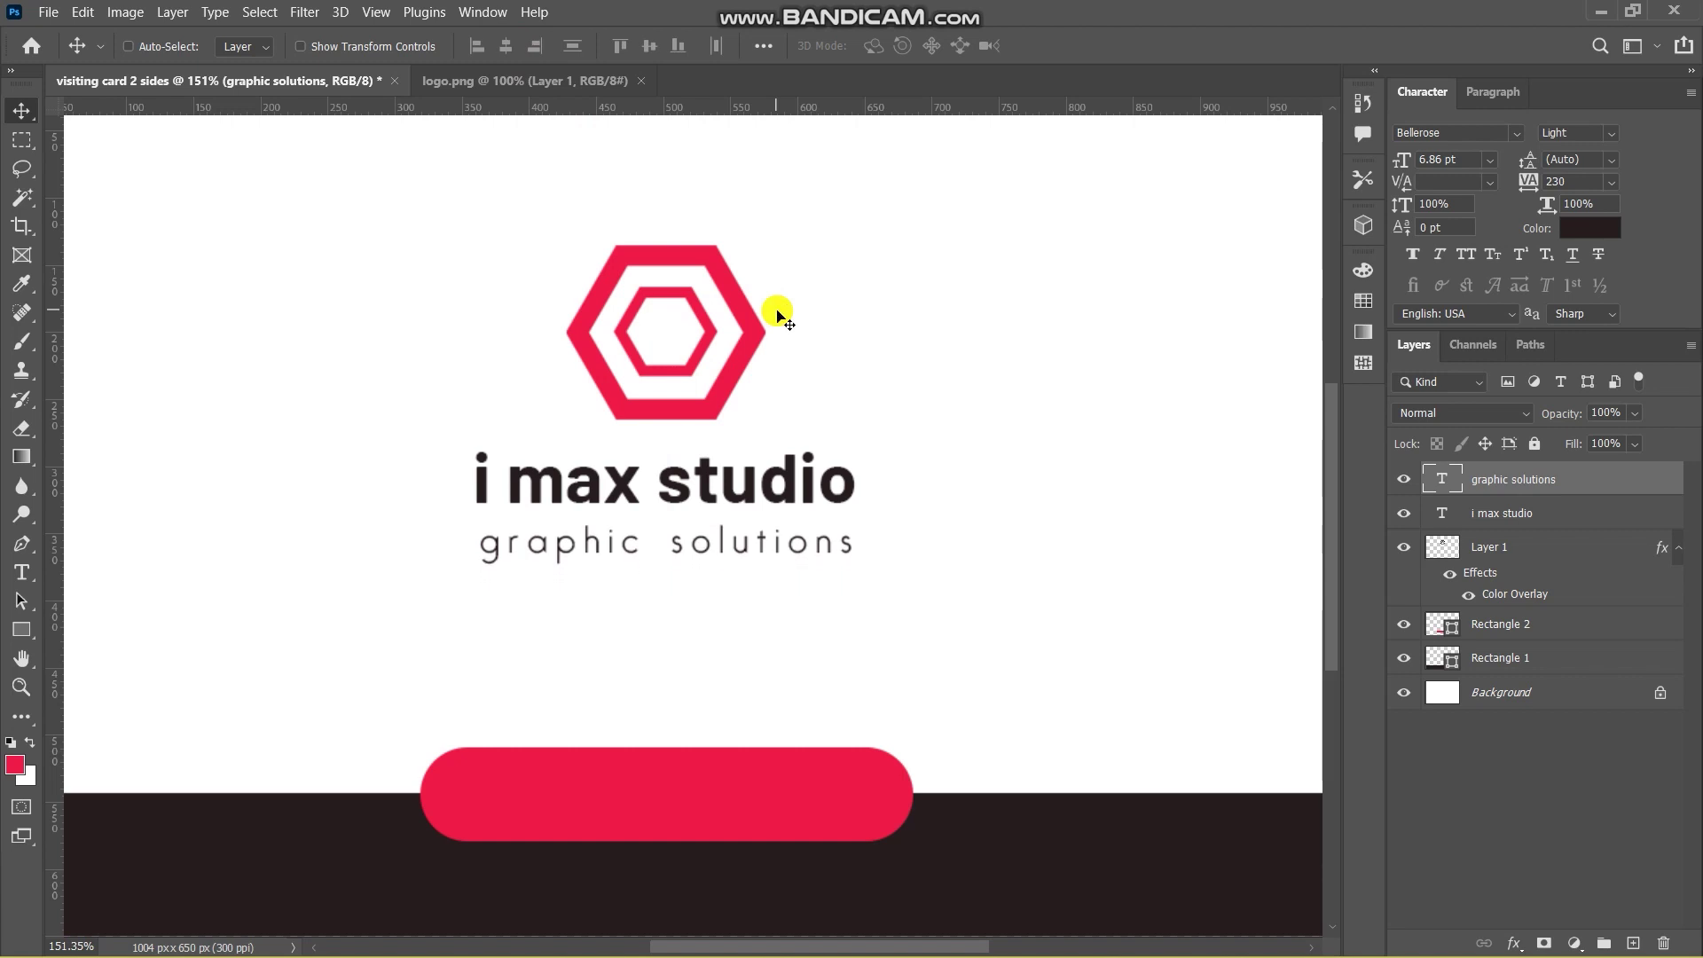
pyautogui.press('Up')
pyautogui.press('Up')
pyautogui.press('Up')
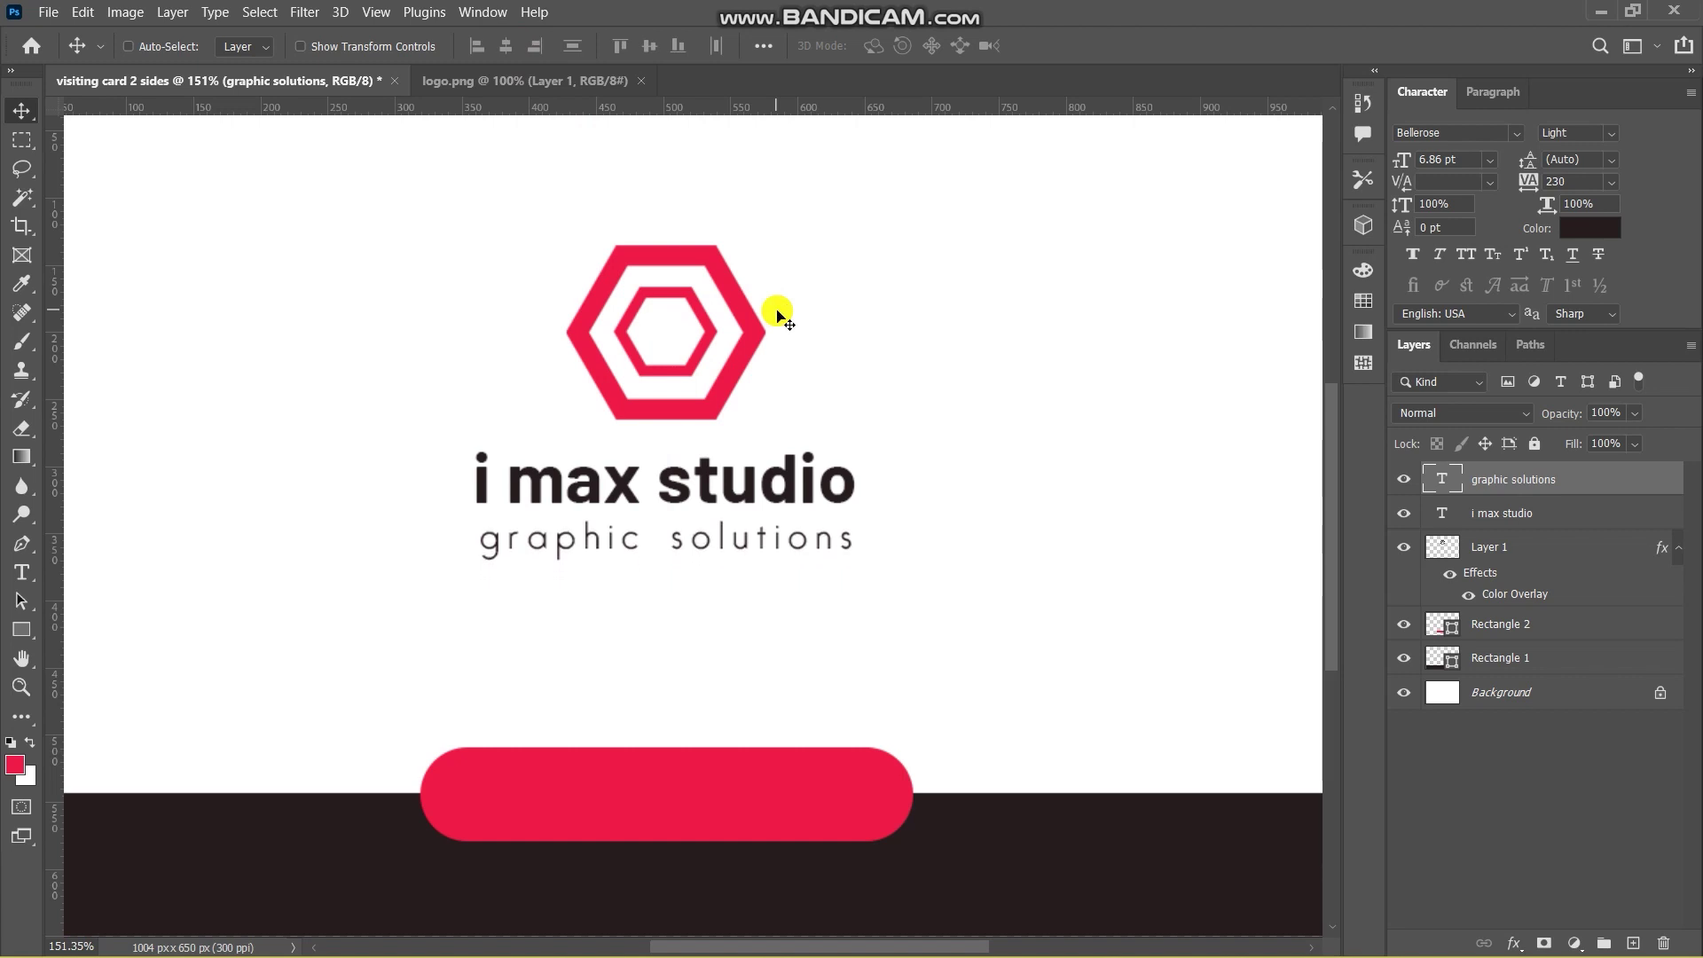
pyautogui.press('Up')
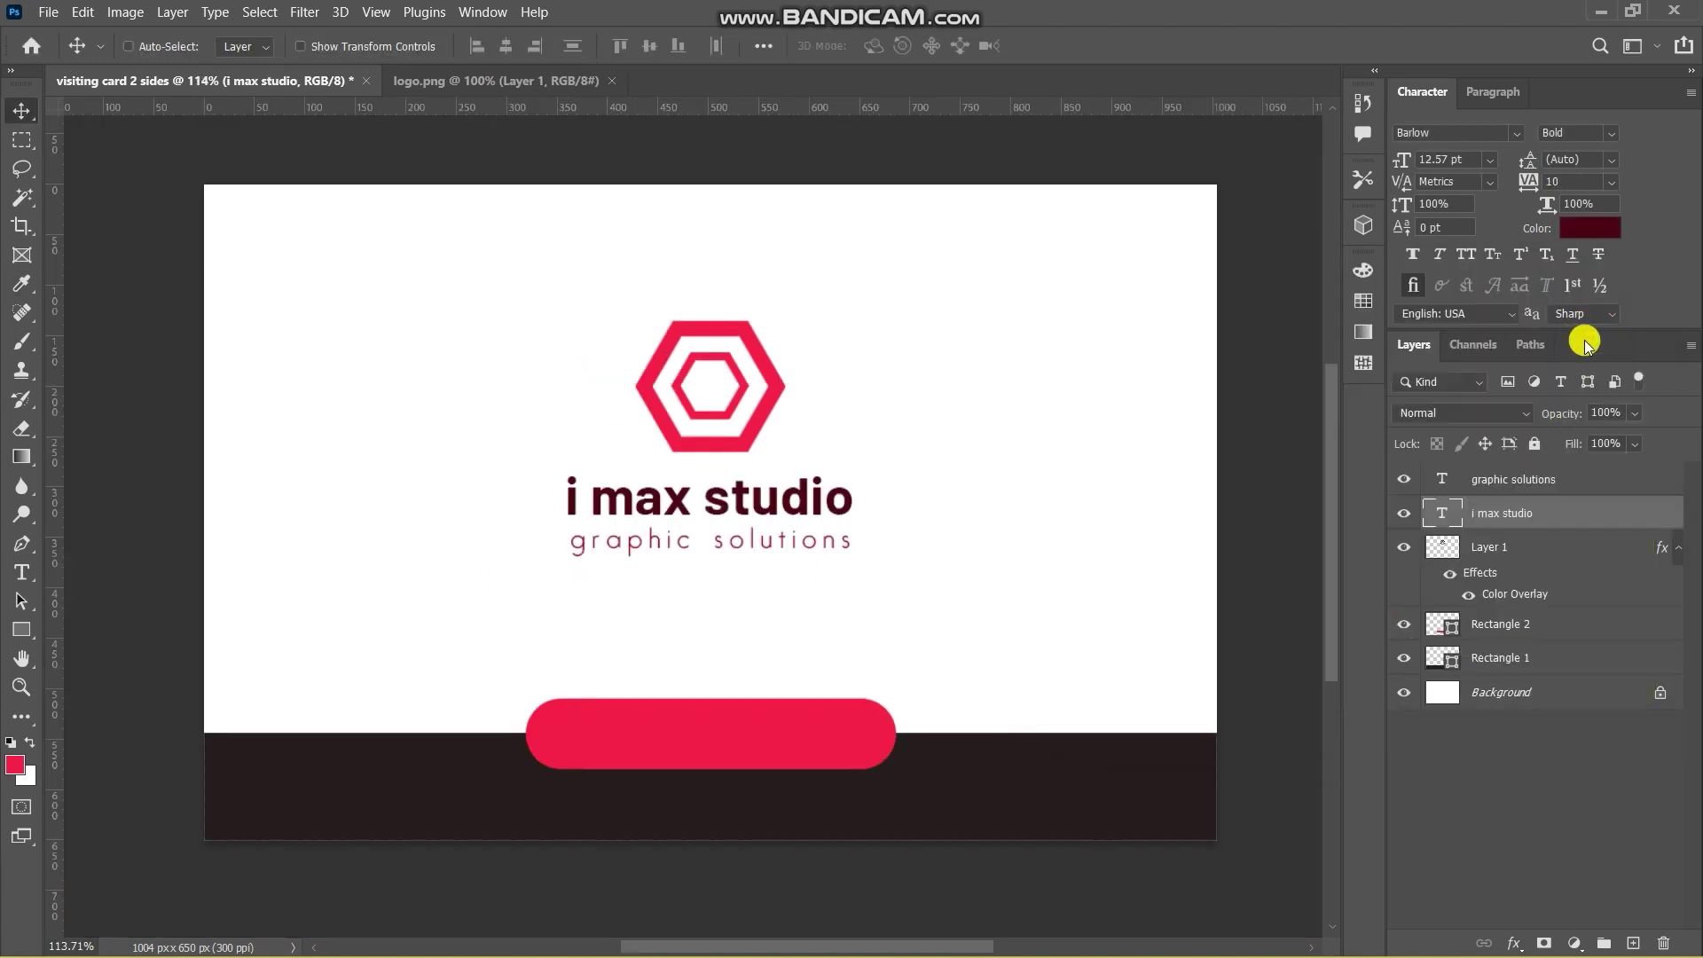
# - Duplicate the 'graphic solutions' tagline onto the red pill near the card's bottom
pyautogui.scroll(3, 814, 587)
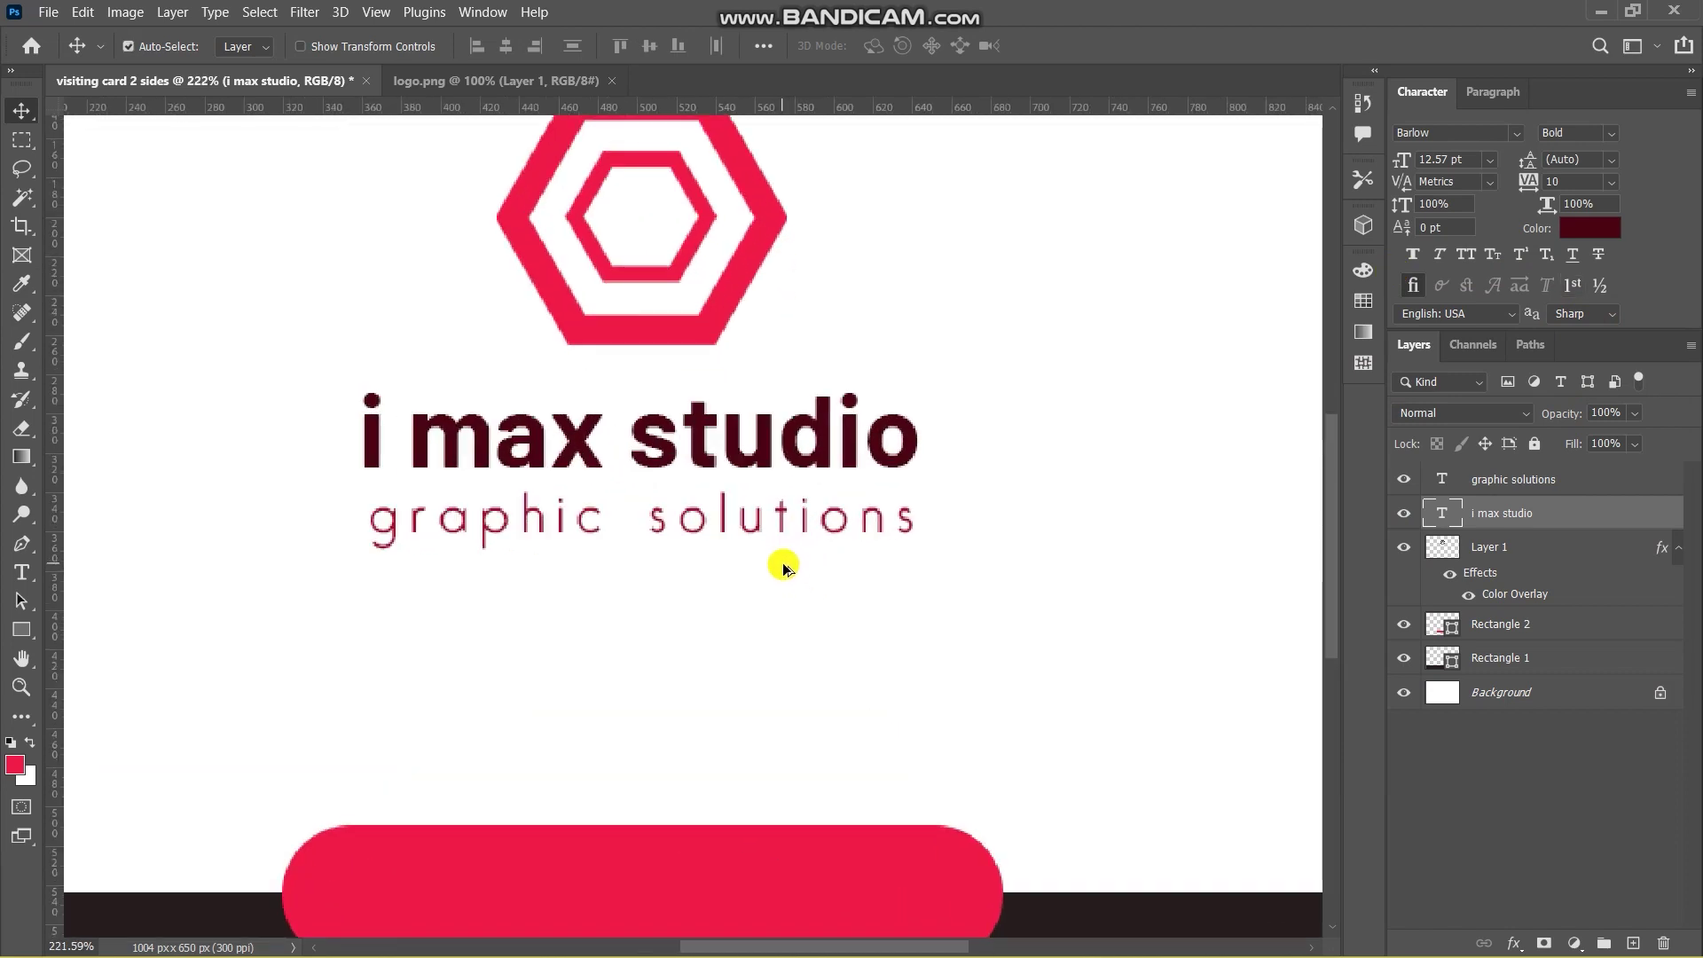
pyautogui.hotkey('ctrl', '0')
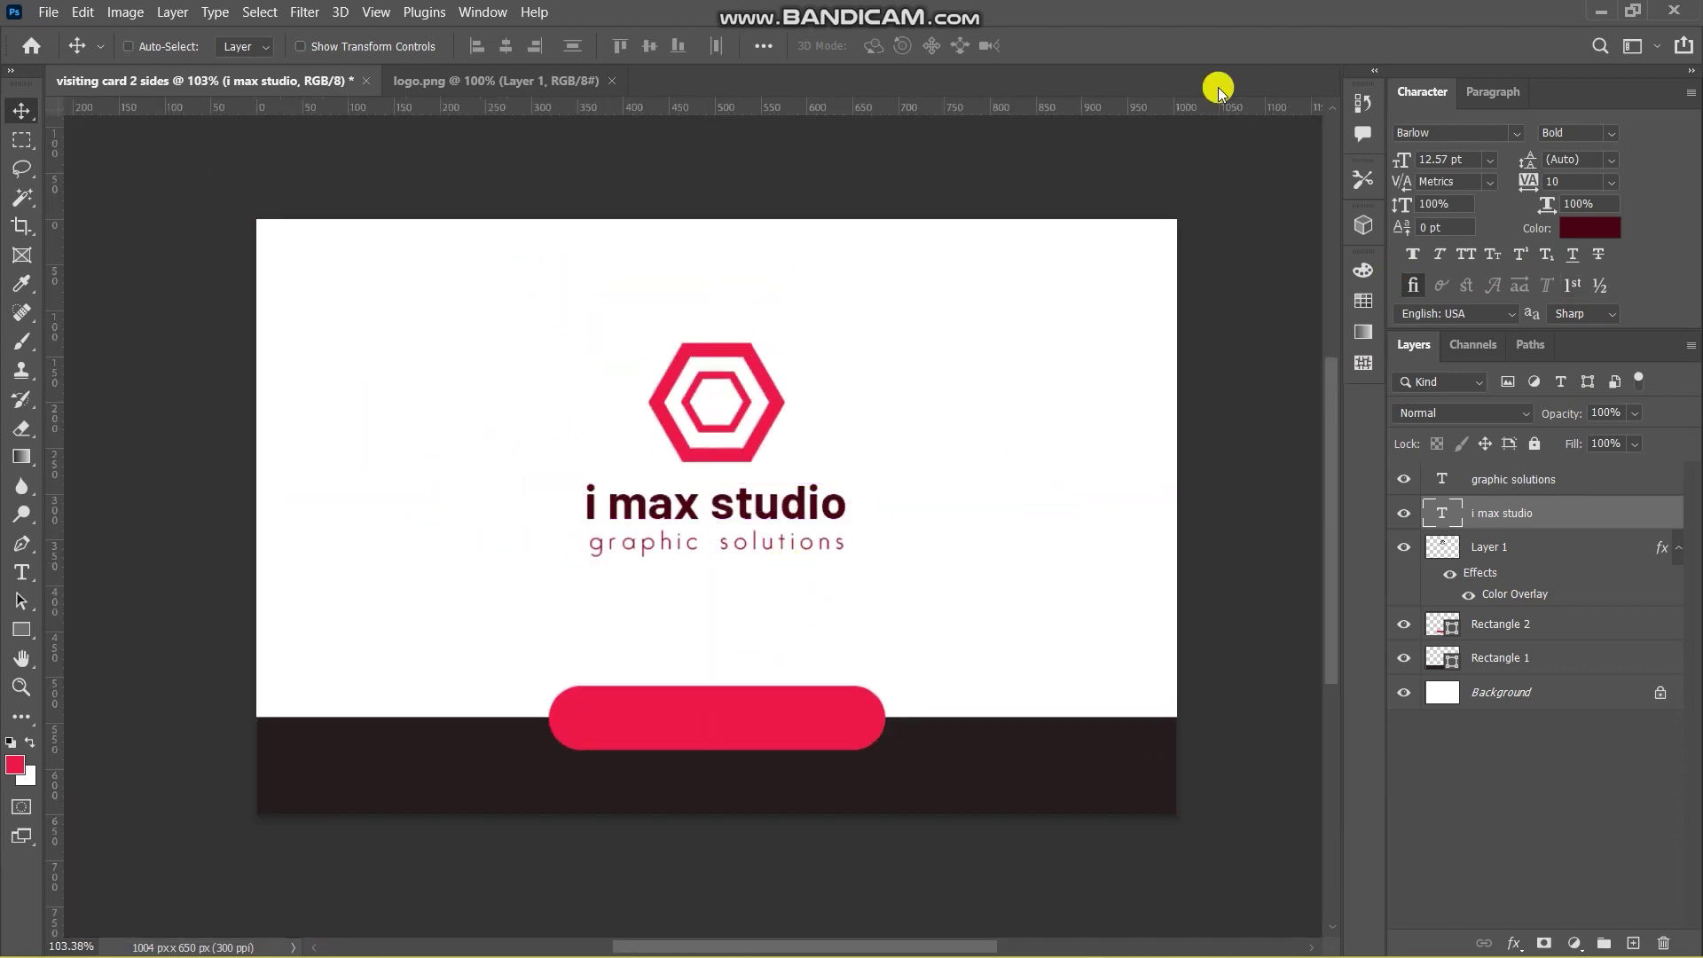
pyautogui.rightClick(736, 543)
pyautogui.click(803, 556)
pyautogui.moveTo(805, 550); pyautogui.dragTo(789, 720)
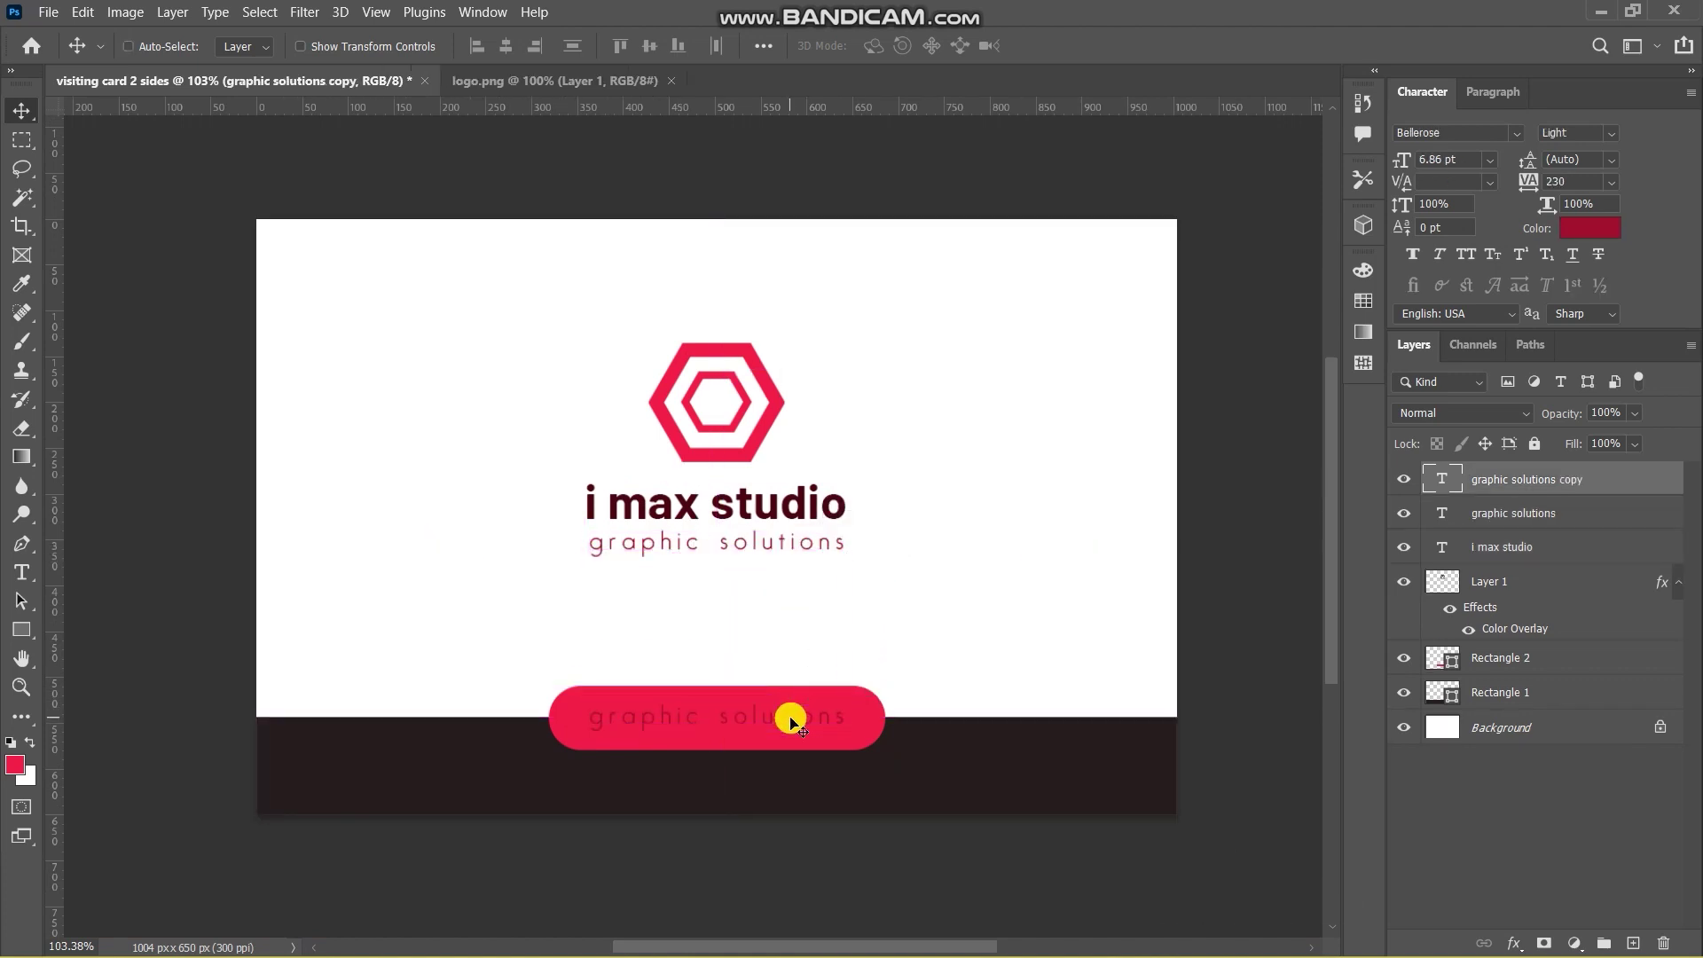
# - Set the copied tagline's text colour to white
pyautogui.click(1598, 228)
pyautogui.moveTo(1236, 379); pyautogui.dragTo(1075, 329)
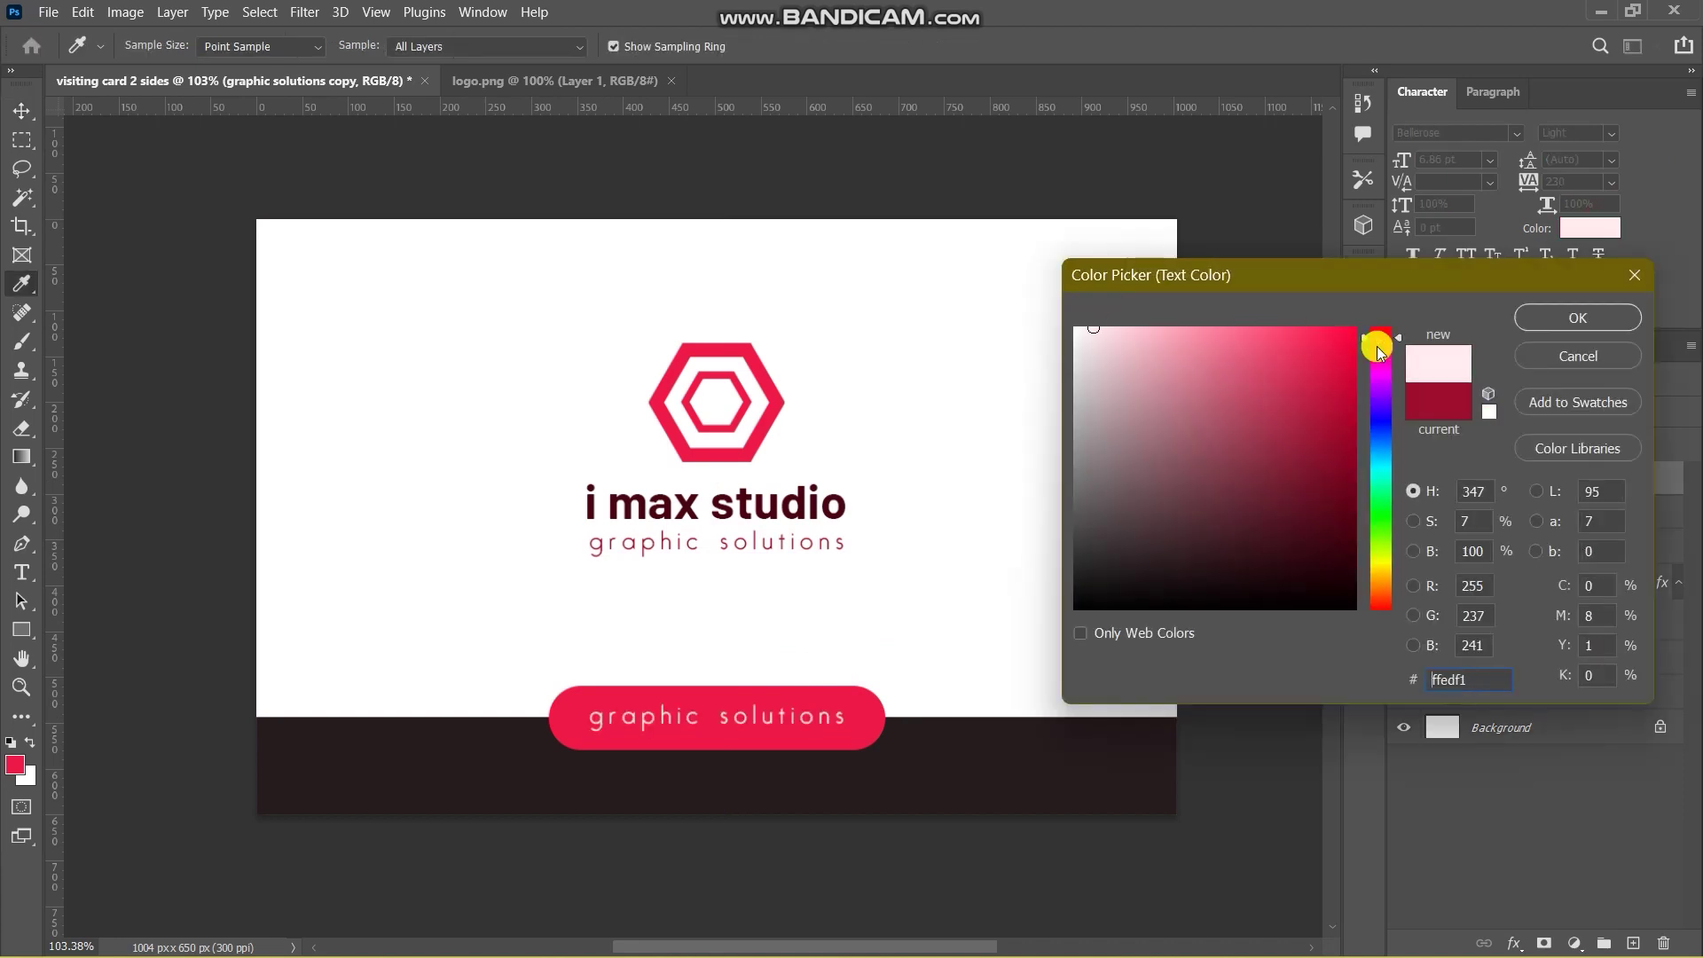
pyautogui.click(1581, 317)
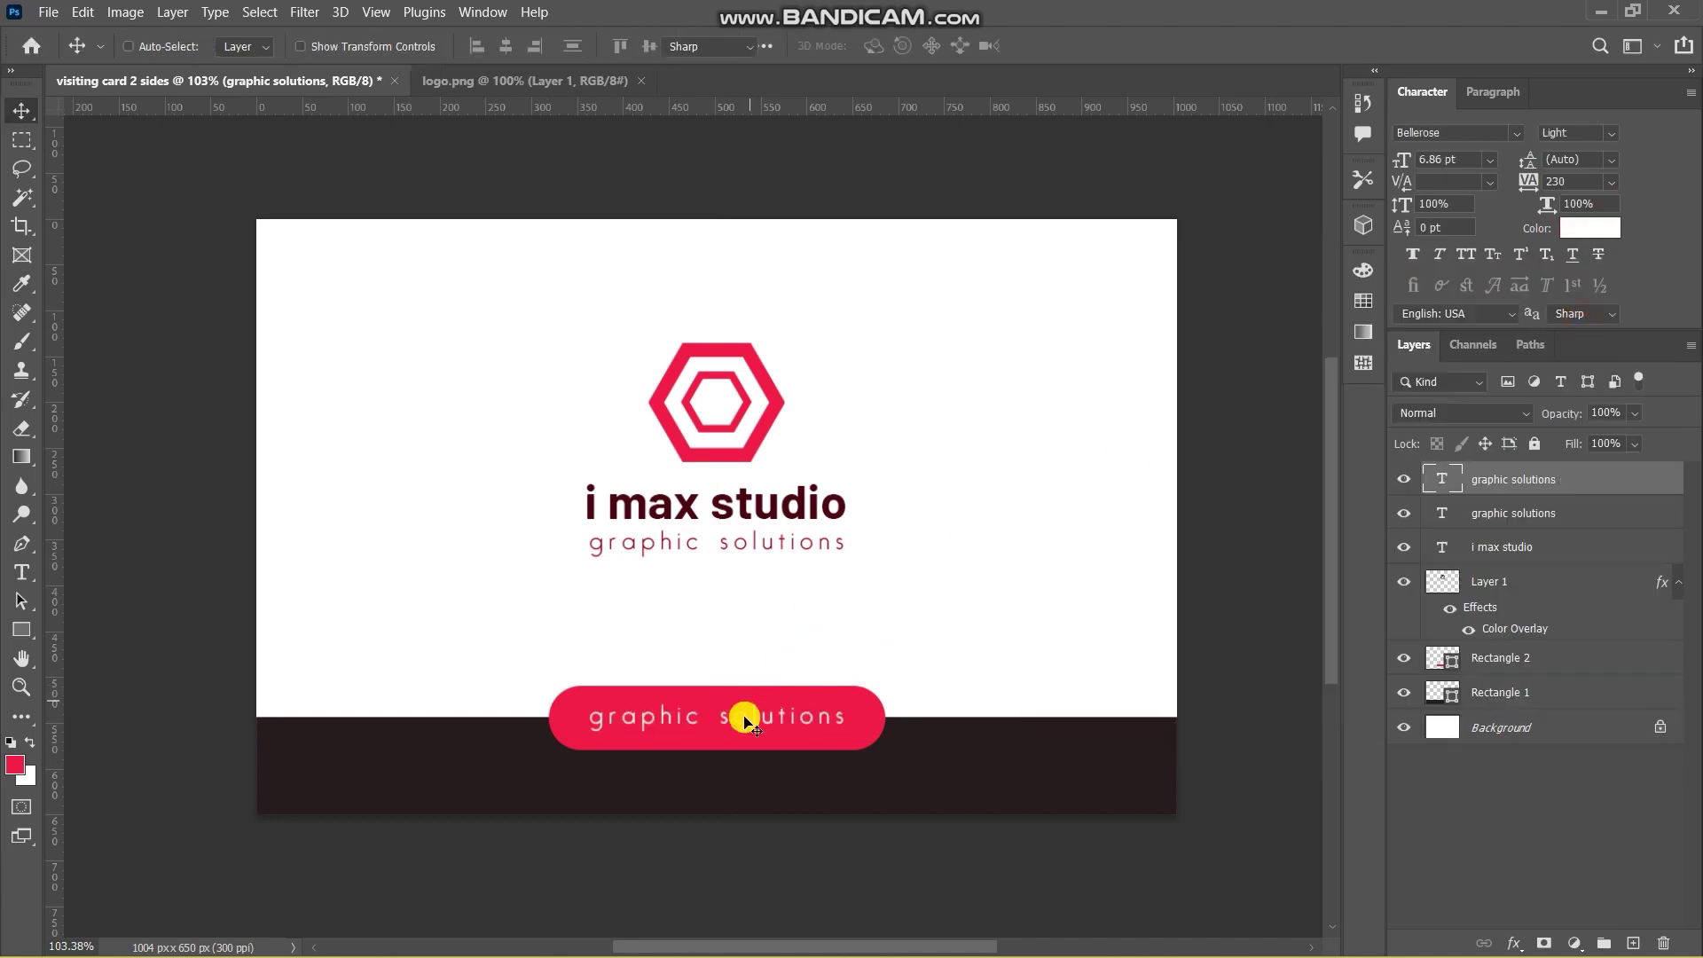
pyautogui.press('t')
pyautogui.click(809, 720)
pyautogui.hotkey('ctrl', 'a')
pyautogui.write('www.i')
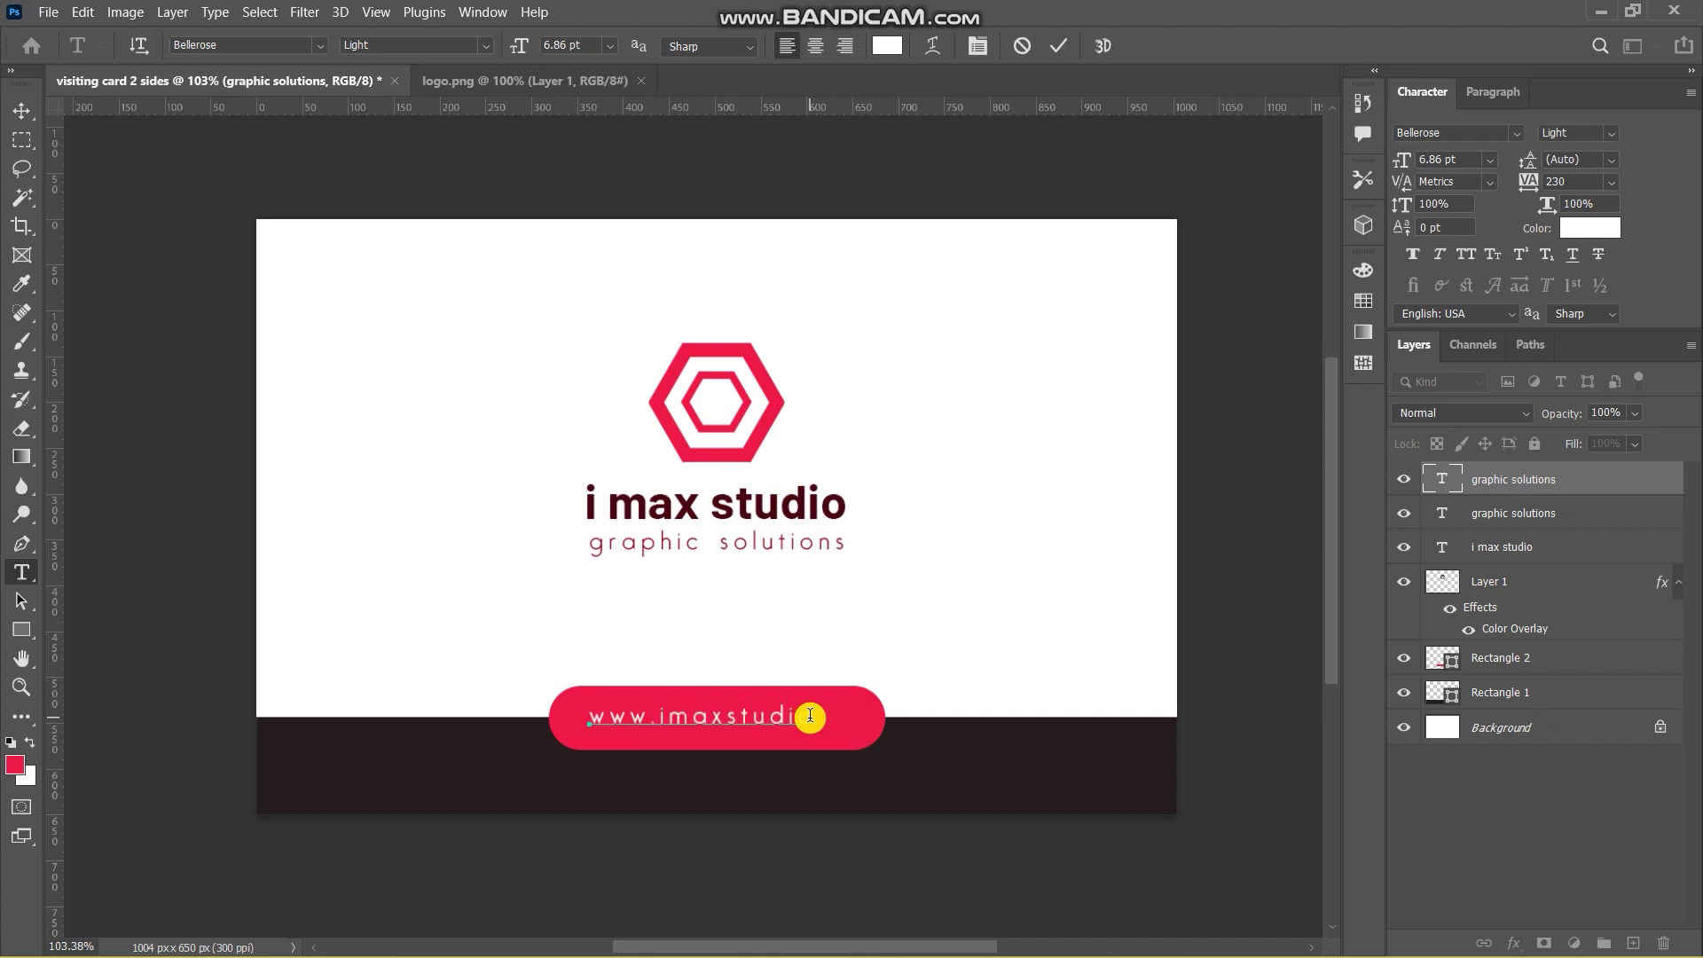
pyautogui.write('m')
pyautogui.hotkey('ctrl', 'a')
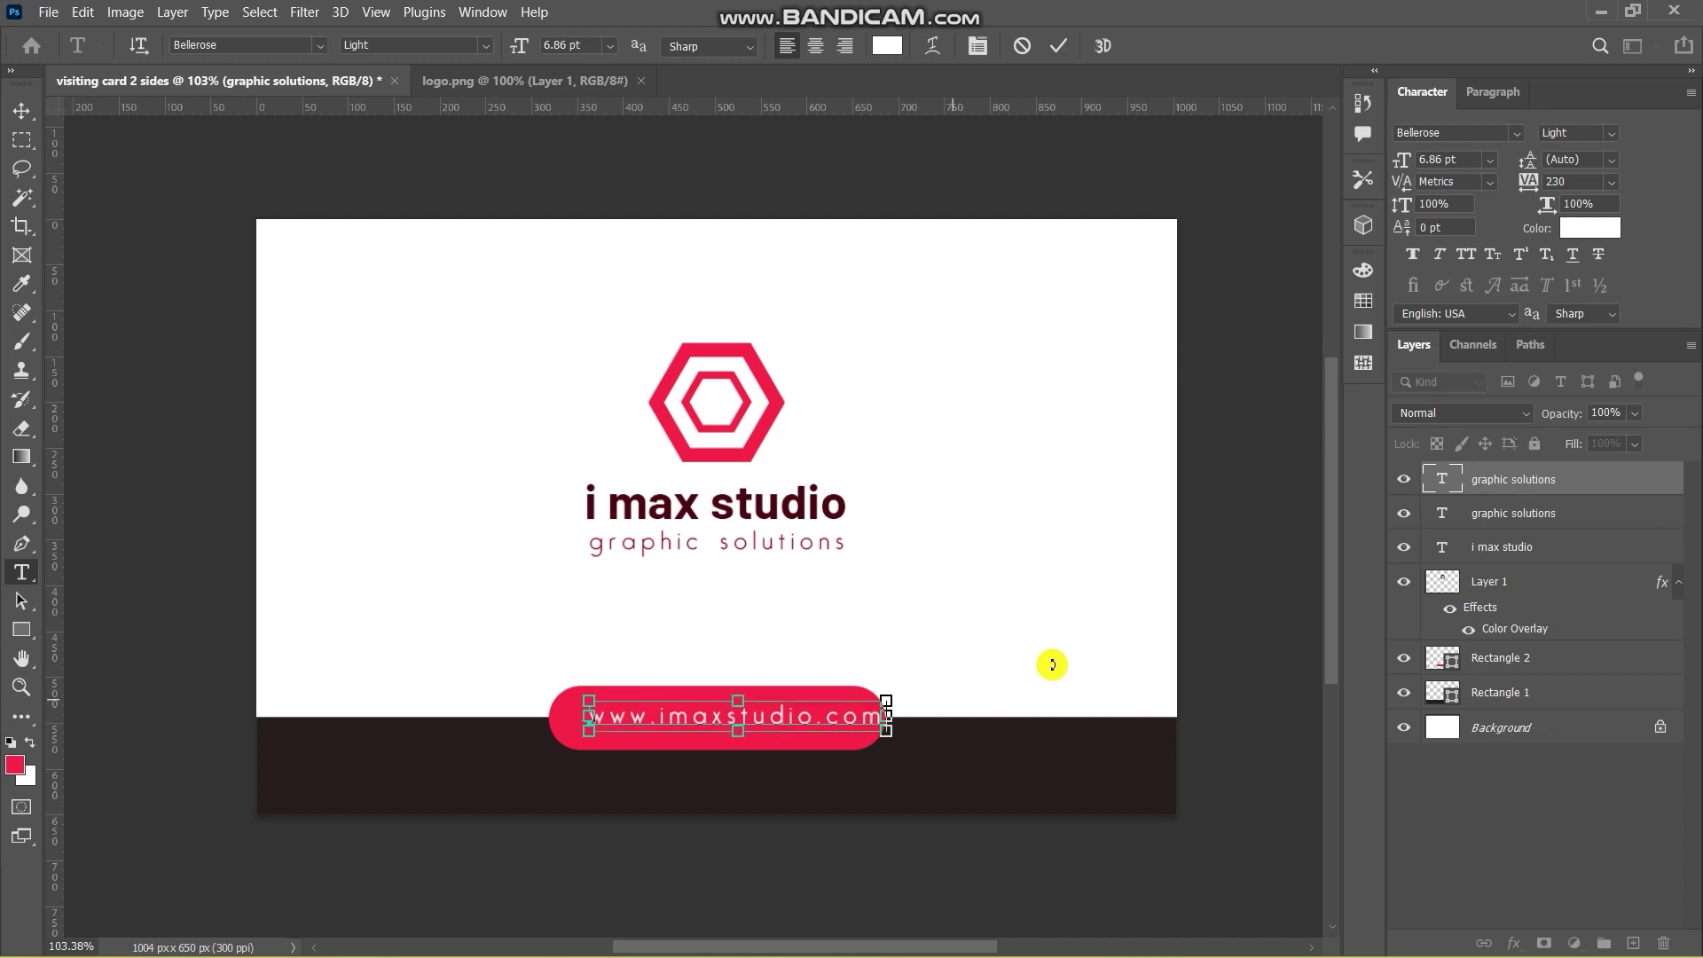
pyautogui.write('0')
pyautogui.press('Return')
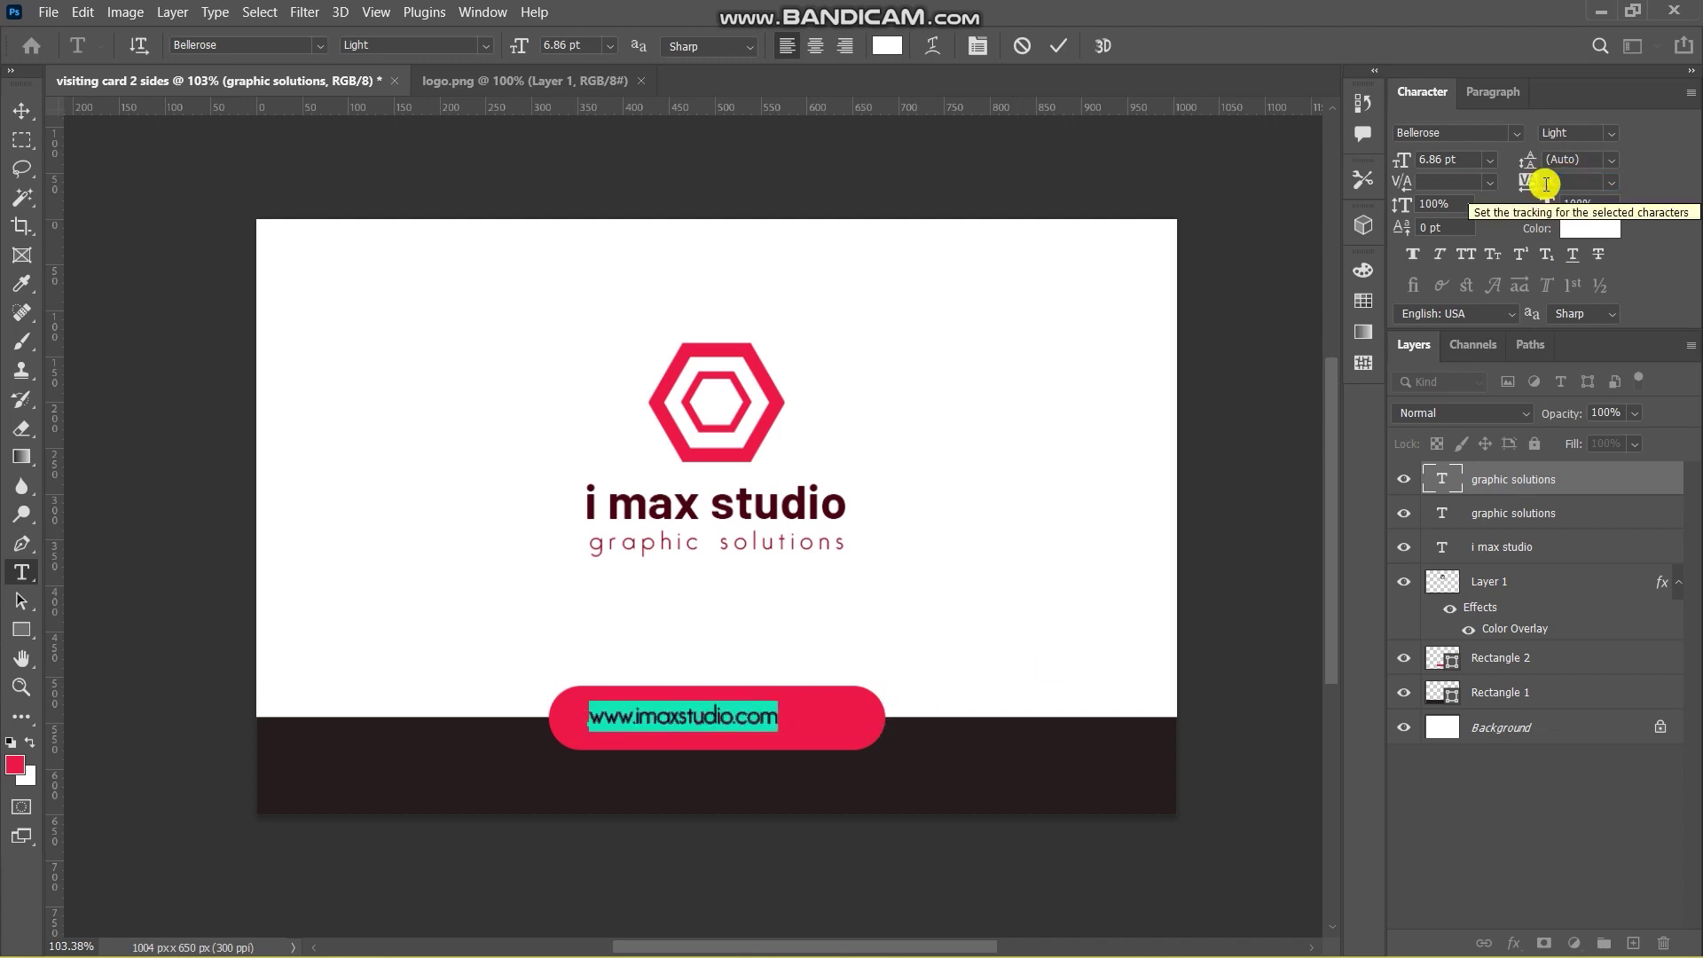
pyautogui.click(22, 111)
# - Enlarge the web address, nudge it up in the pill, and set it in Segoe UI
pyautogui.hotkey('ctrl', 't')
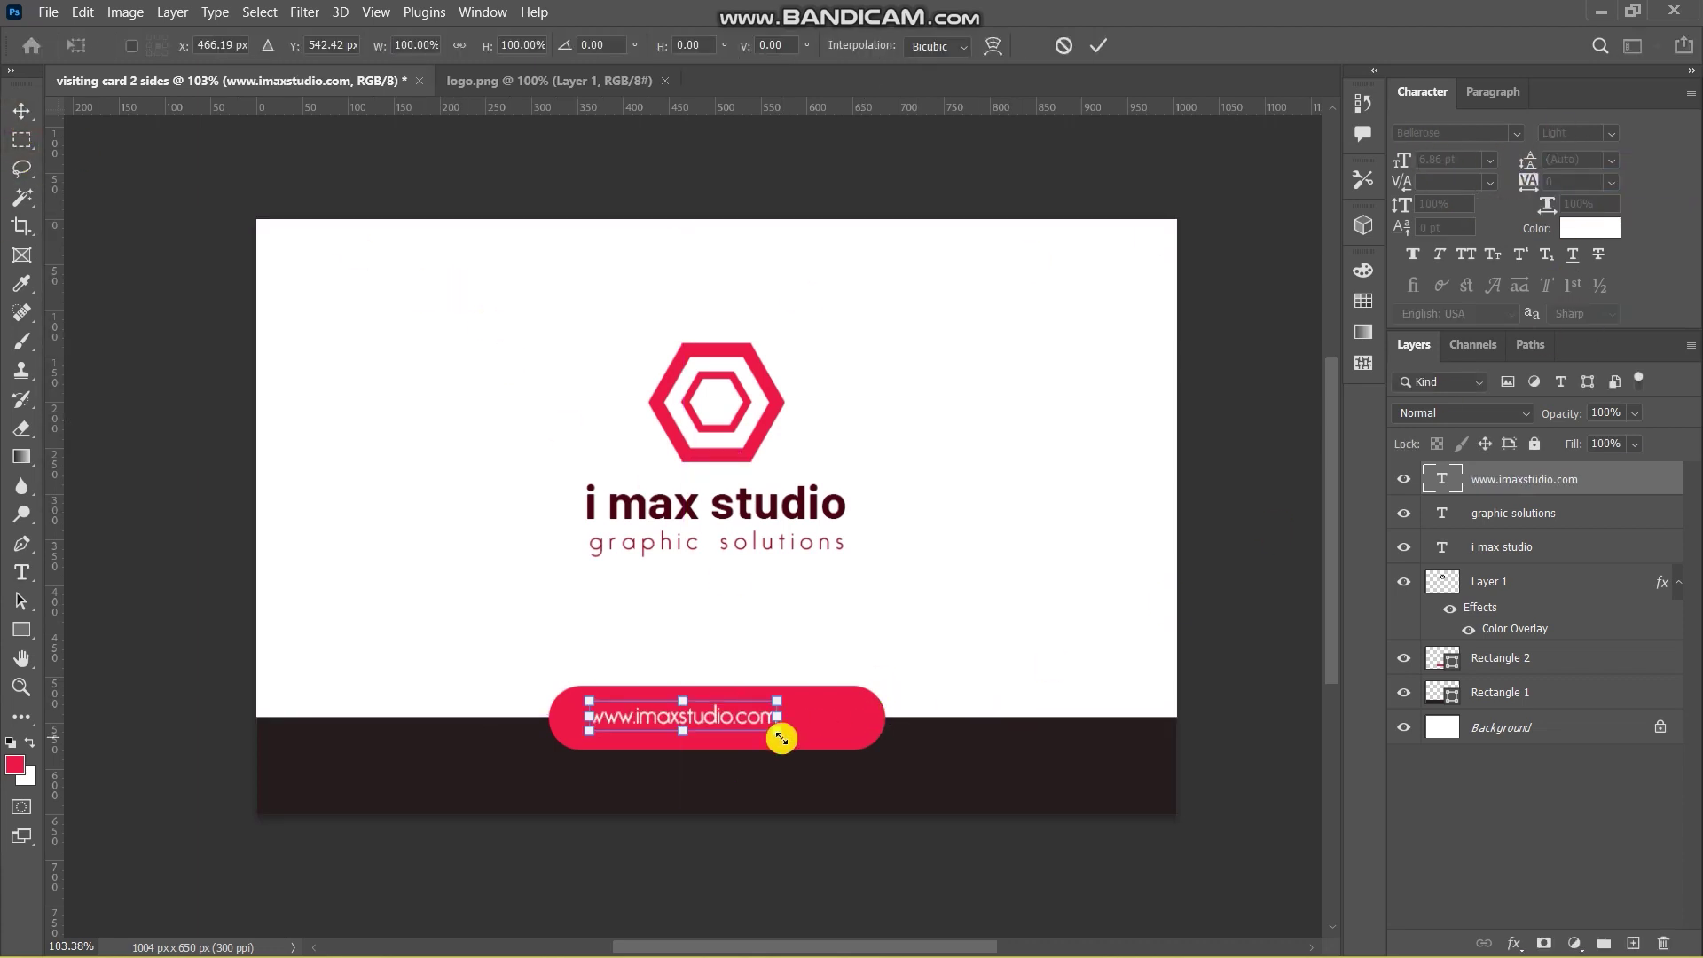
pyautogui.moveTo(779, 728); pyautogui.dragTo(829, 748)
pyautogui.press('Return')
pyautogui.press('Up')
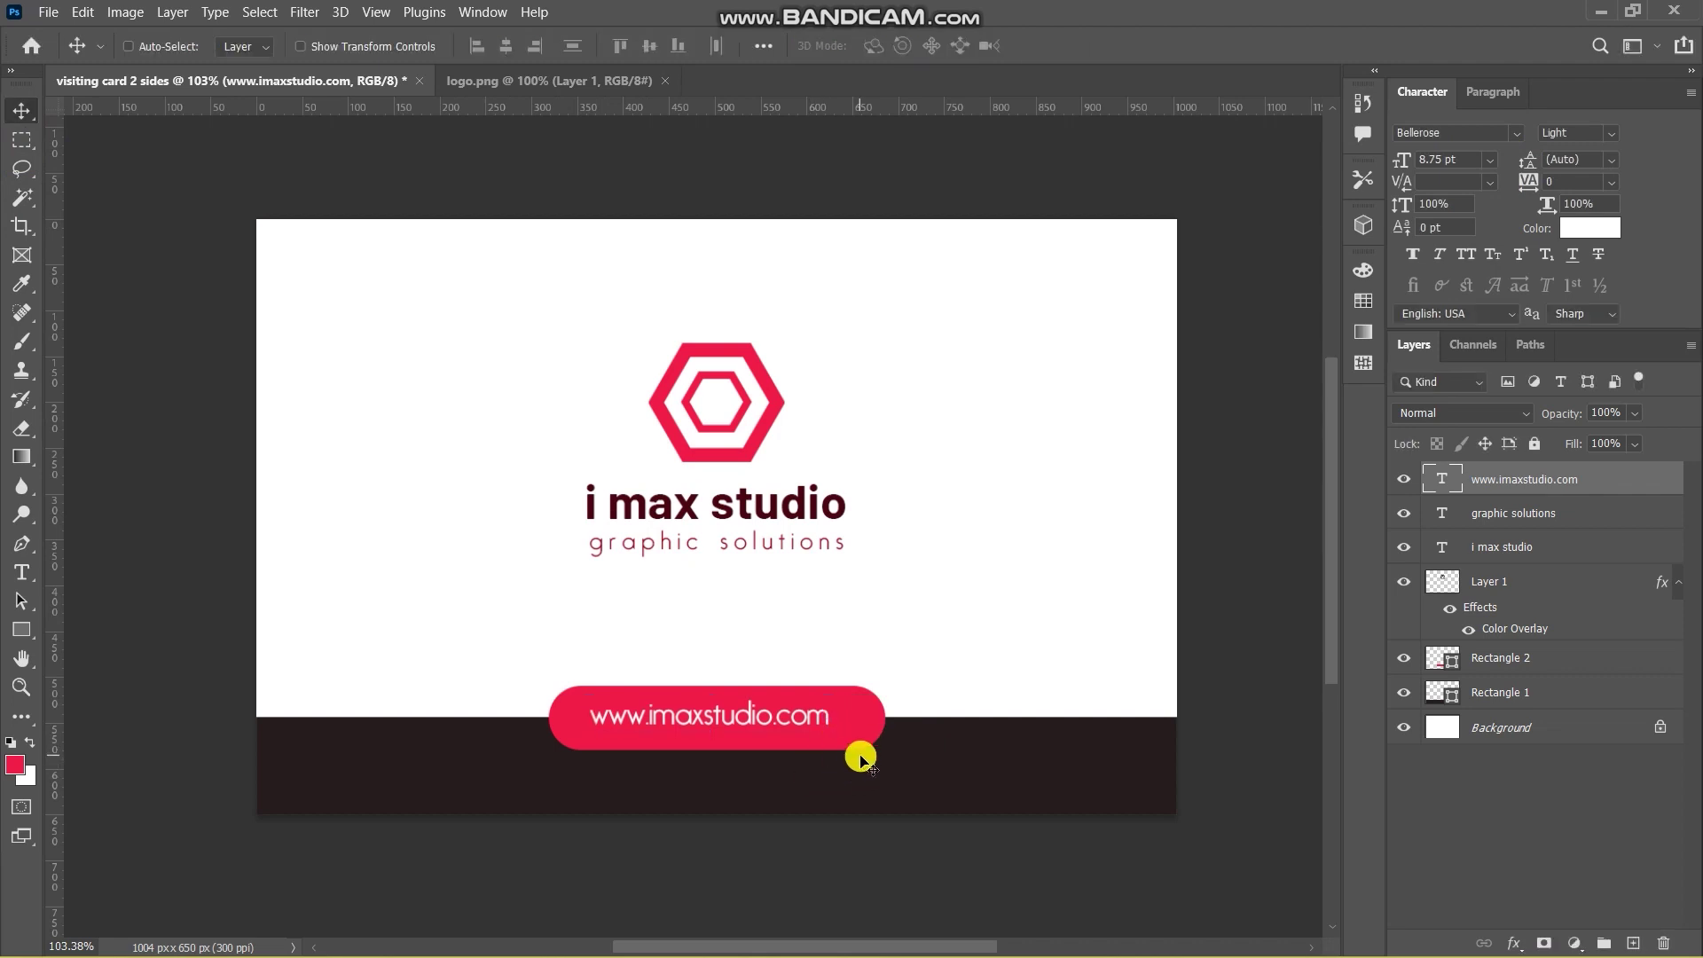
pyautogui.press('Up')
pyautogui.press('Up')
pyautogui.click(1464, 133)
pyautogui.click(1517, 133)
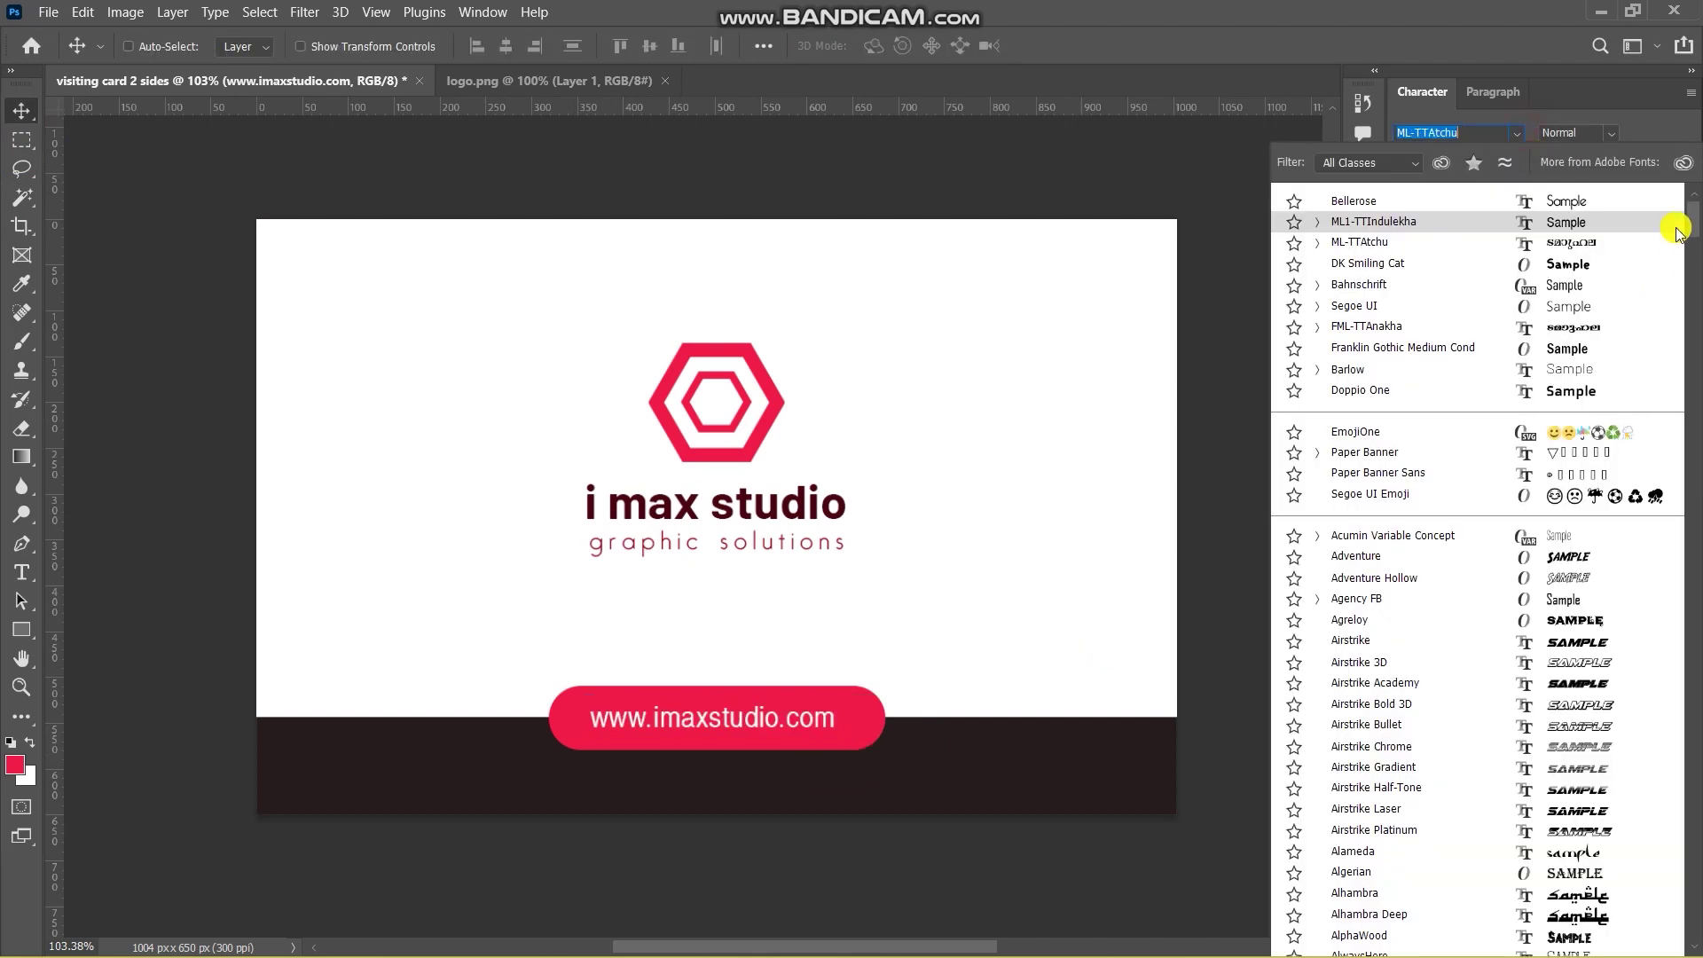
pyautogui.click(1588, 304)
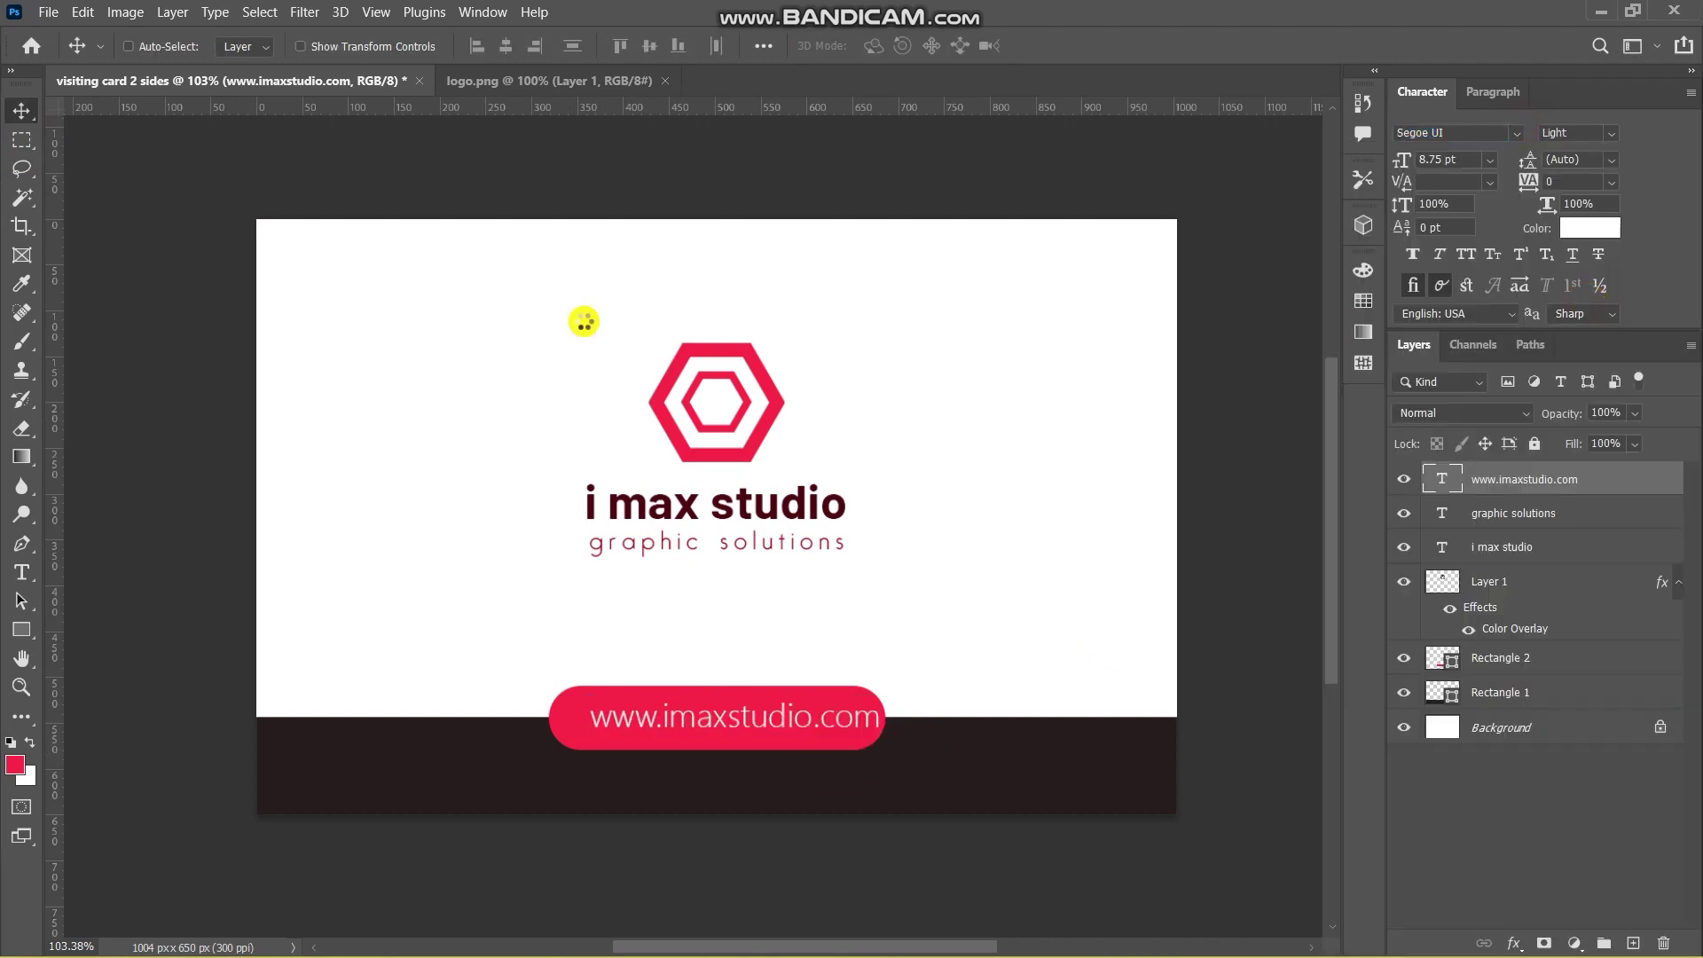
# - Shrink the web address slightly and centre it horizontally in the pill
pyautogui.hotkey('ctrl', 't')
pyautogui.keyDown('alt'); pyautogui.scroll(2, 747, 774); pyautogui.keyUp('alt')
pyautogui.moveTo(951, 797); pyautogui.dragTo(810, 760)
pyautogui.press('Return')
pyautogui.scroll(-5, 665, 484)
pyautogui.hotkey('ctrl', 'a')
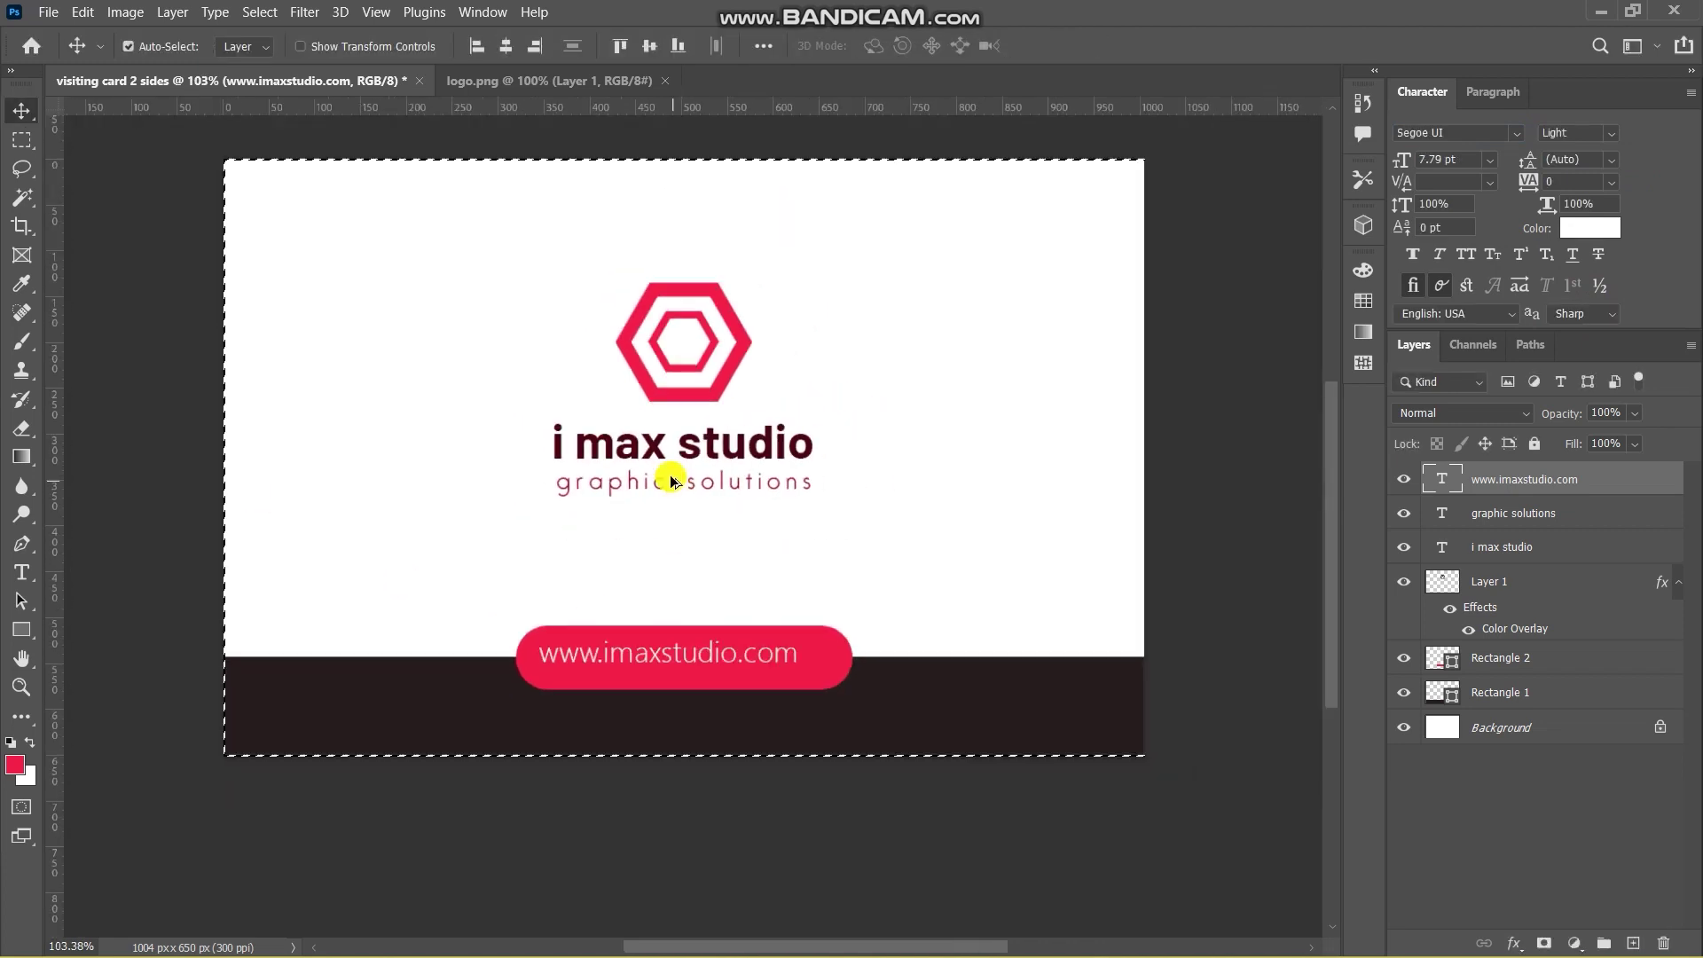
pyautogui.click(508, 51)
pyautogui.hotkey('ctrl', 'd')
pyautogui.scroll(1, 851, 508)
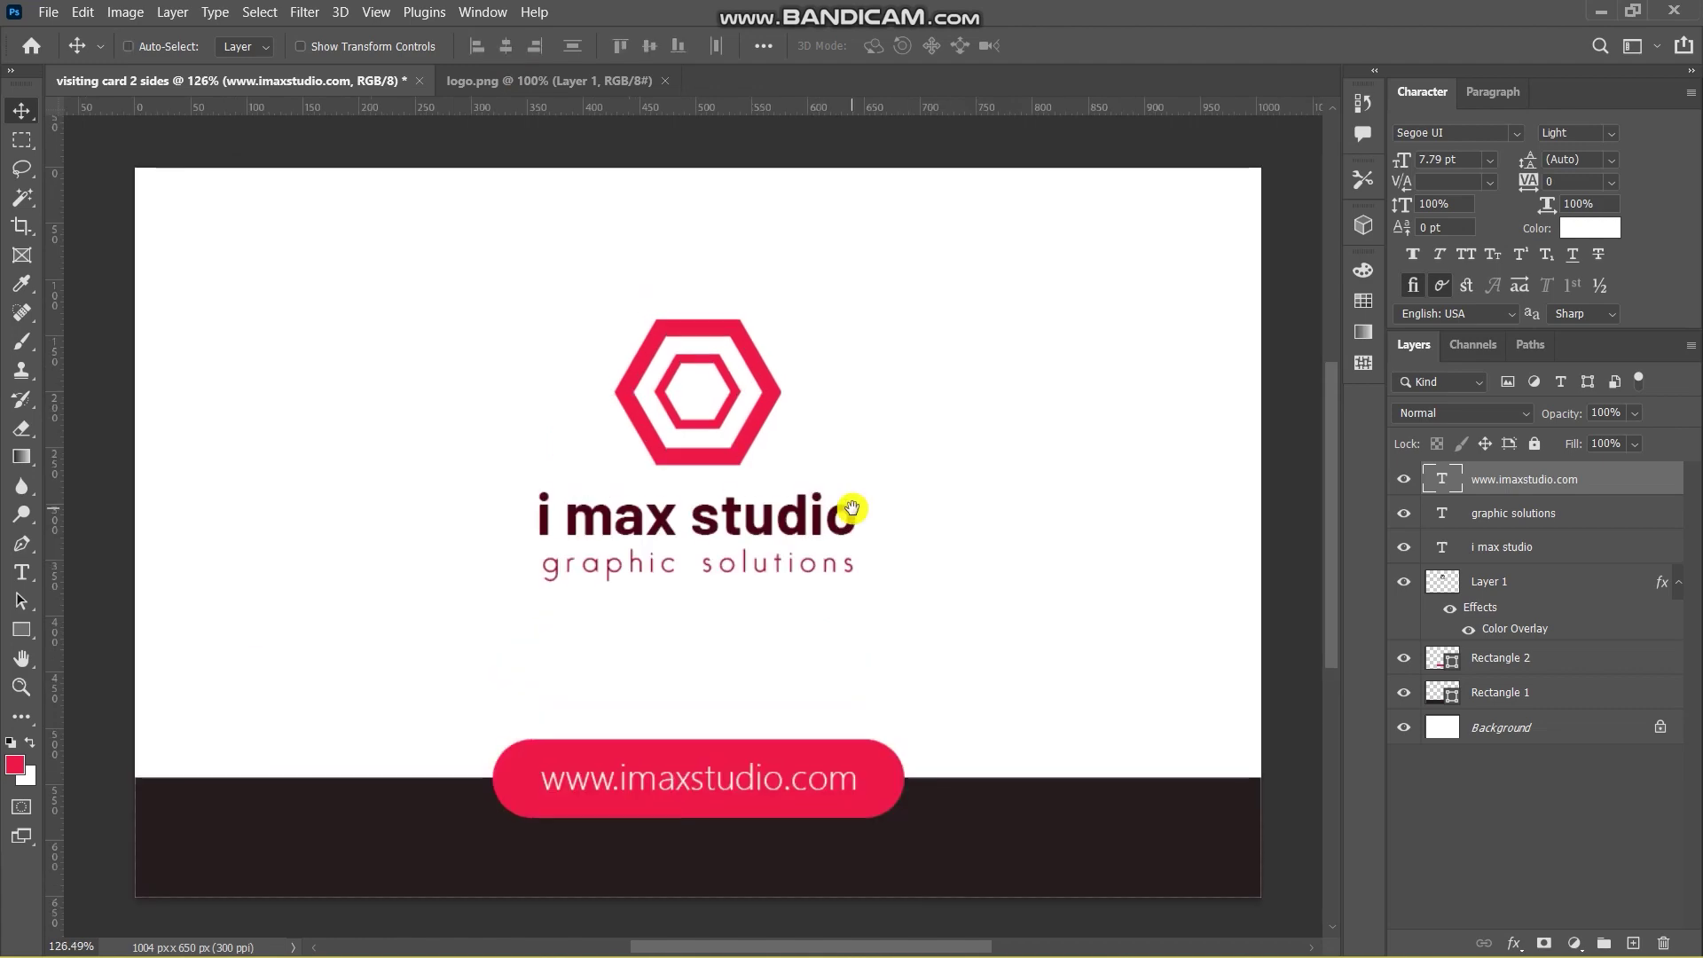
pyautogui.scroll(-1, 853, 513)
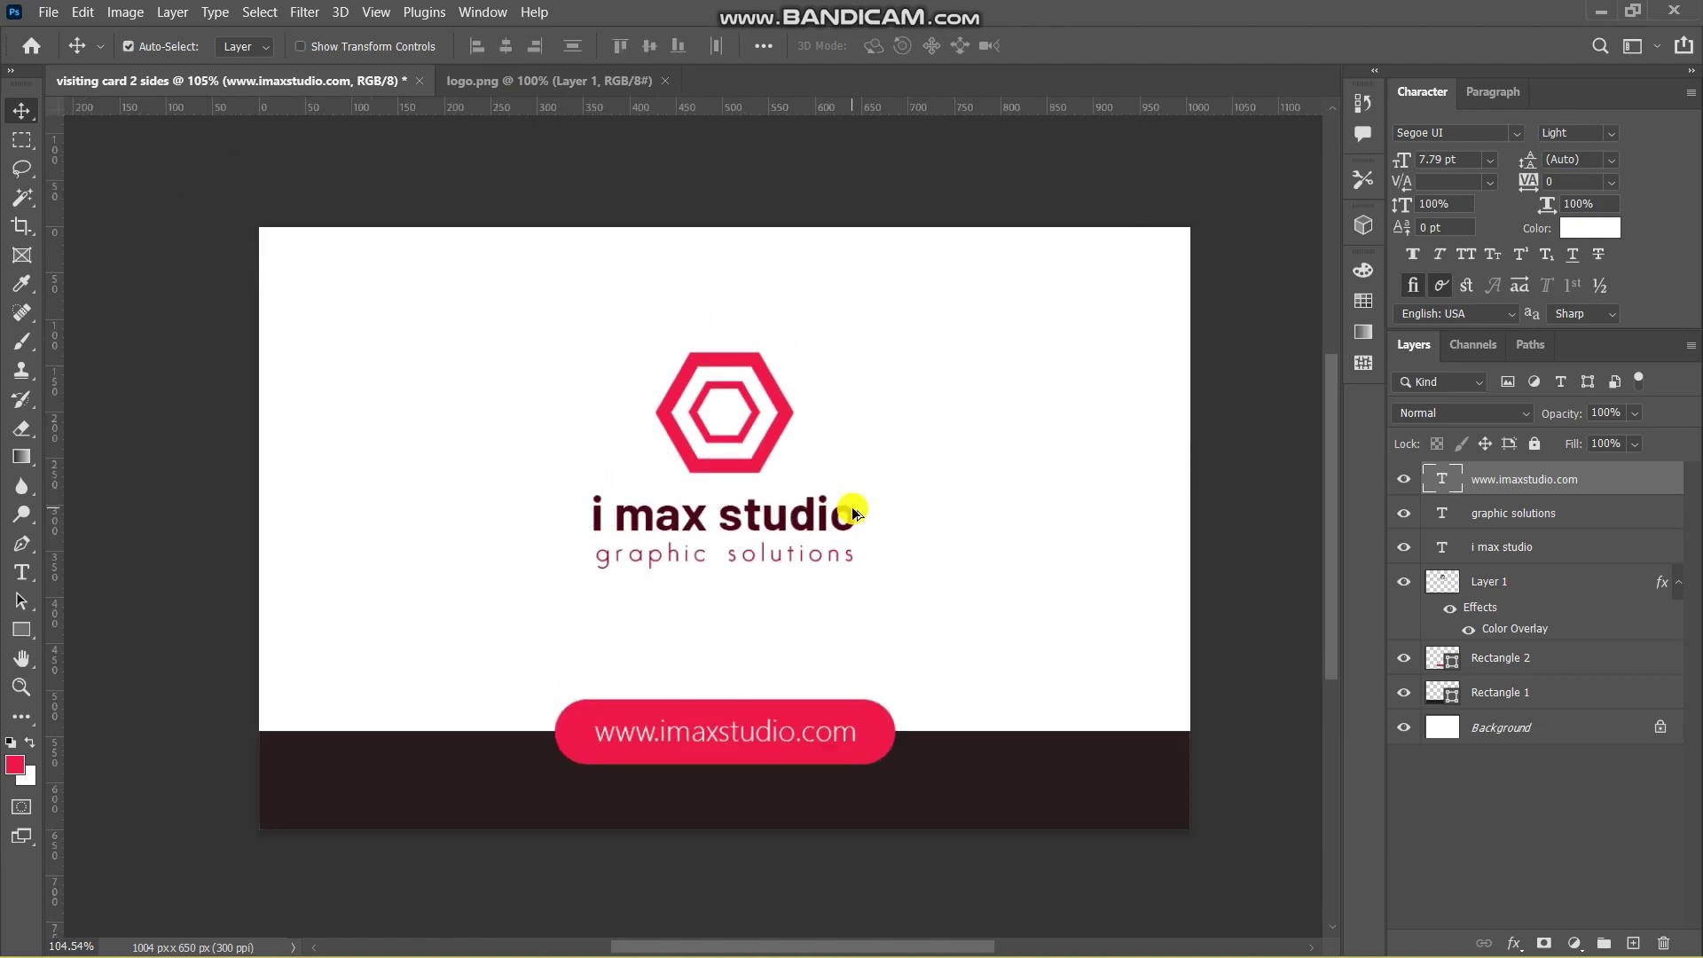
# - Save a JPEG copy of the card front named 'frond side 1' with default quality
pyautogui.click(40, 12)
pyautogui.click(99, 321)
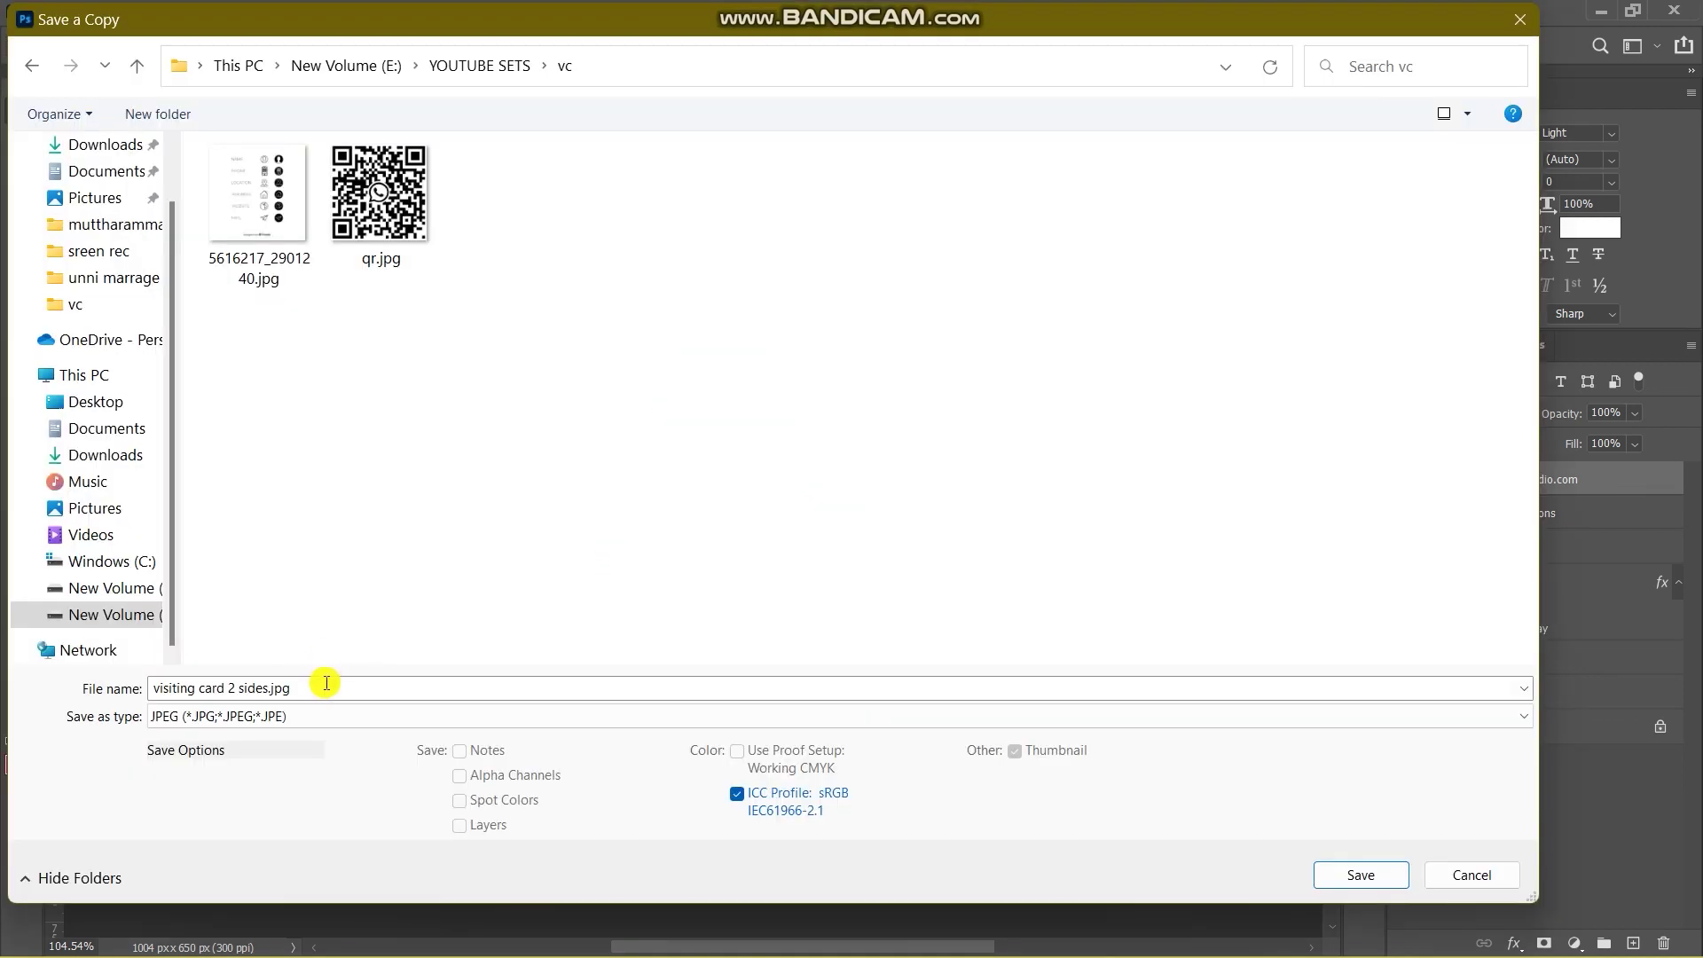
pyautogui.click(323, 697)
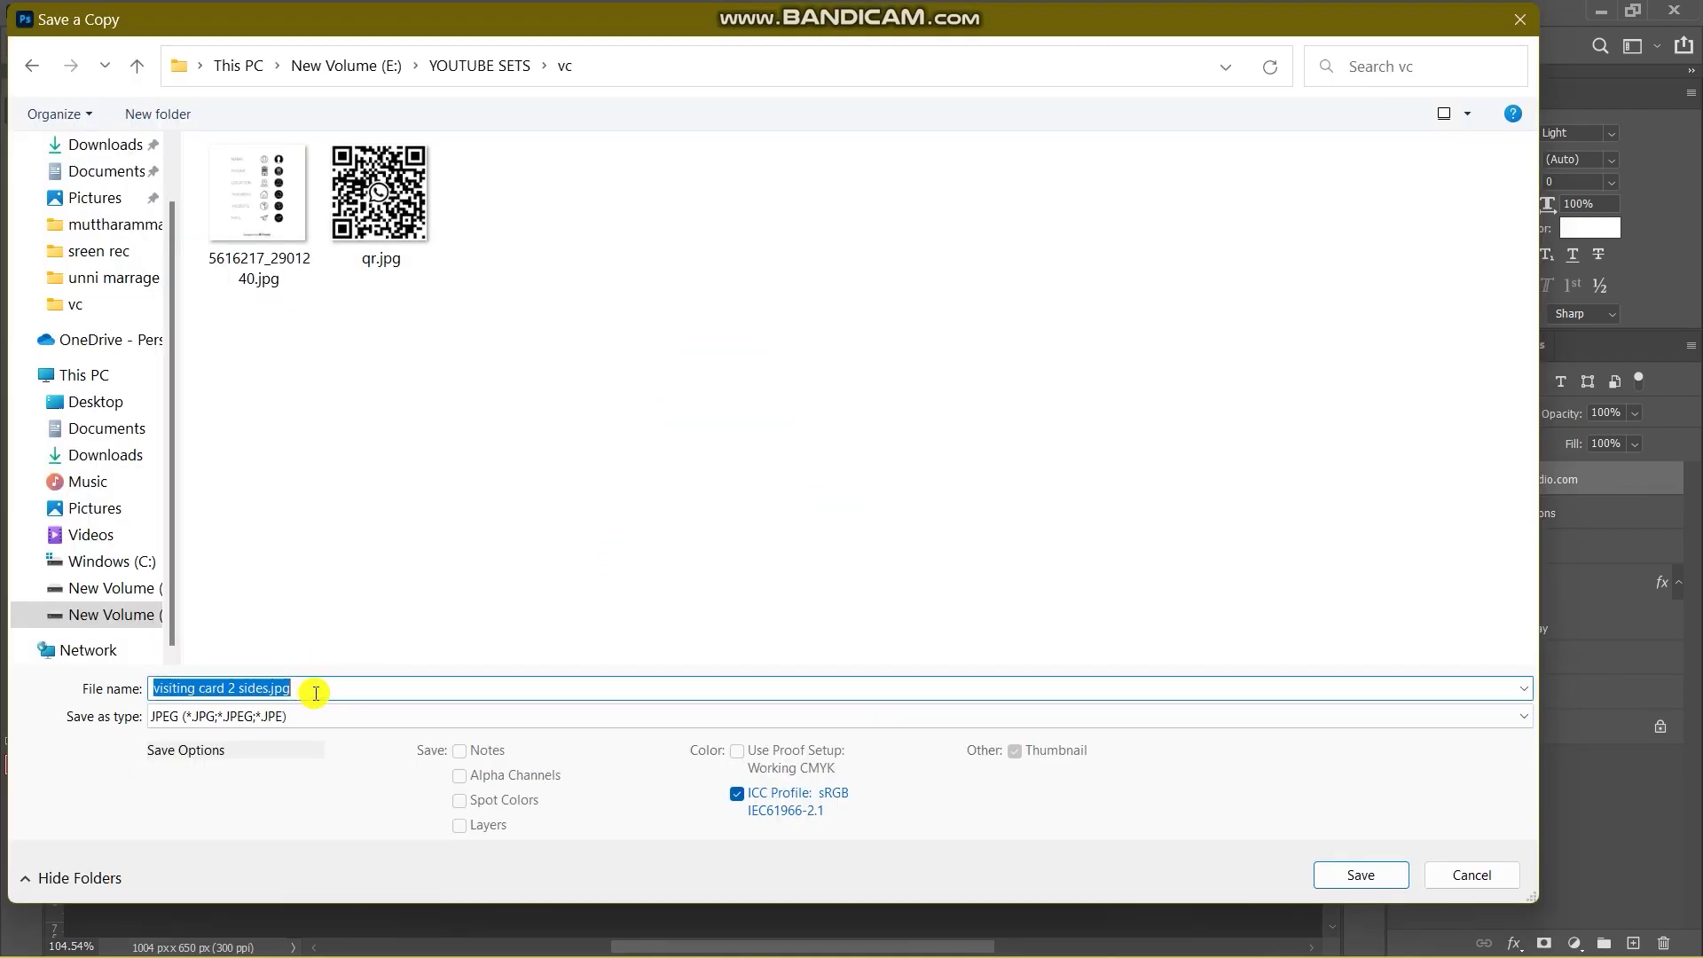
pyautogui.write('frond side 1')
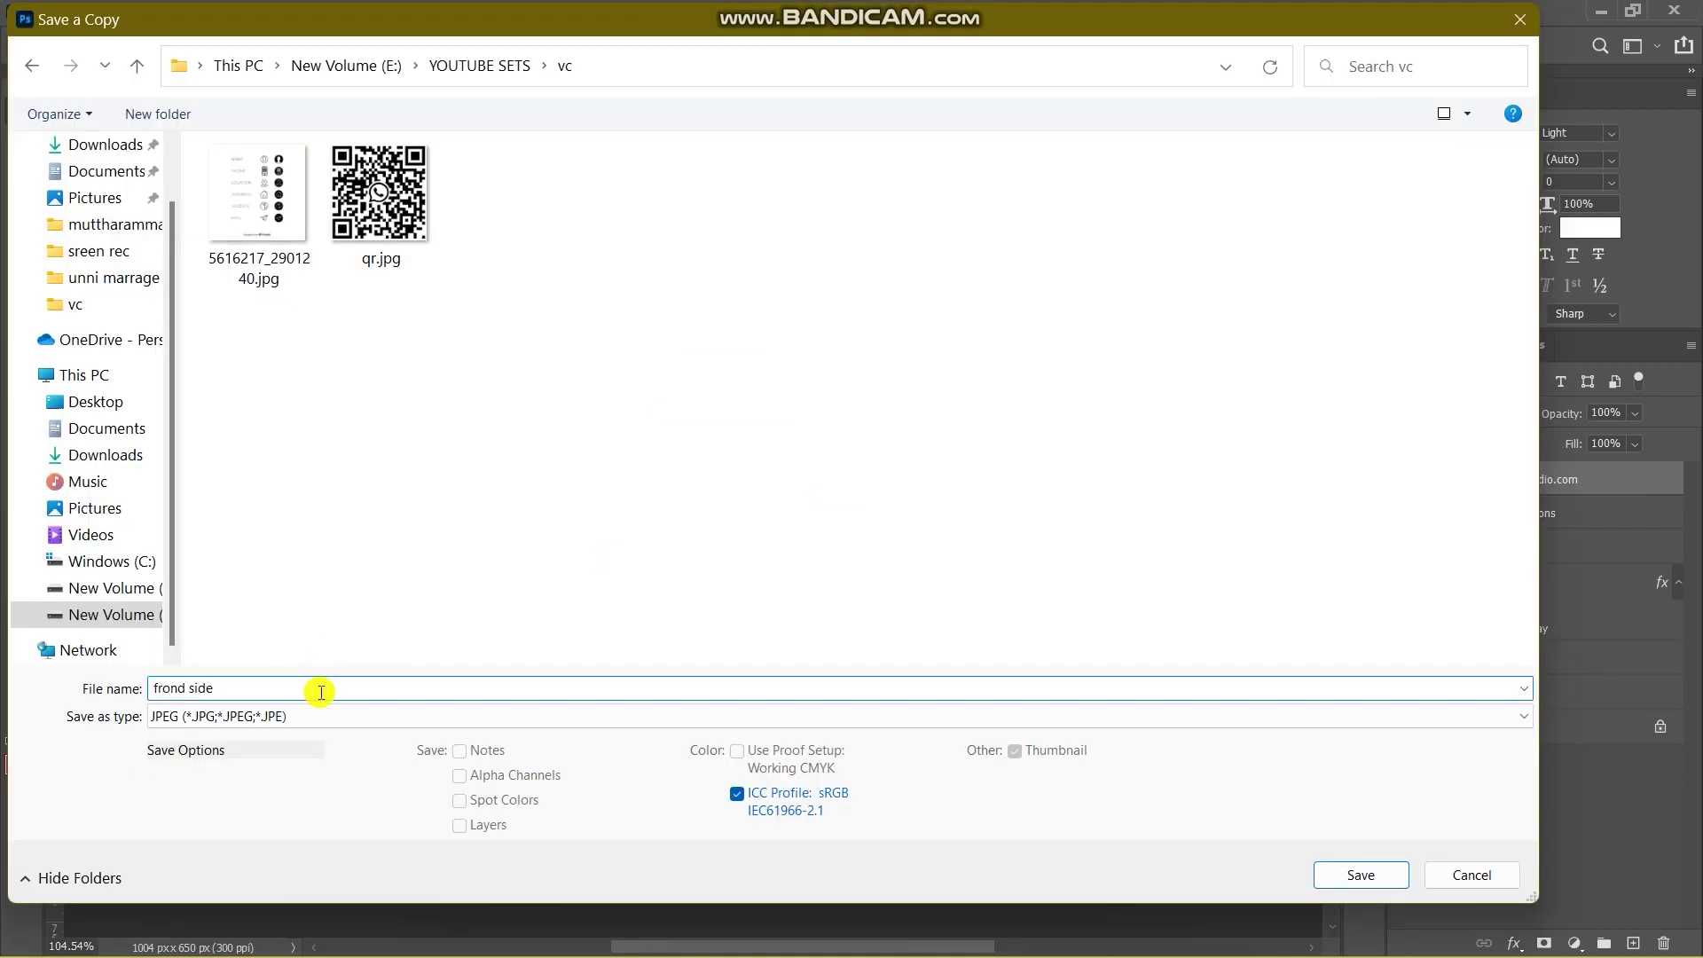
pyautogui.click(1373, 867)
pyautogui.click(1048, 305)
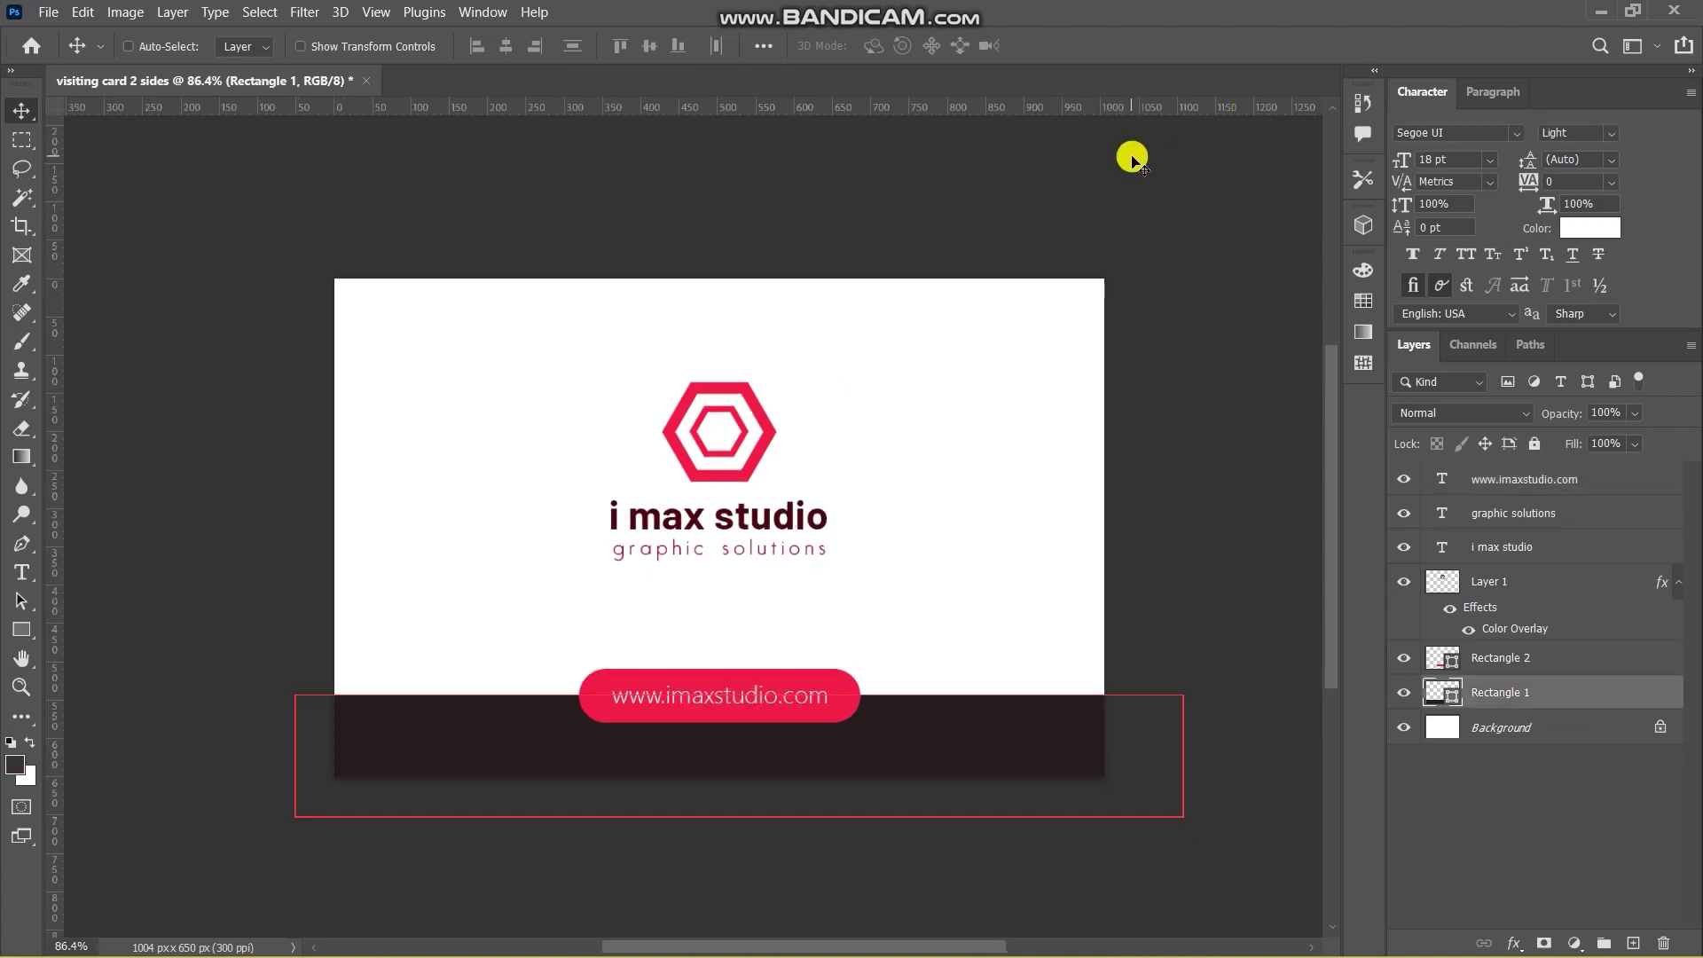
# - Create a blank 8.5 × 5.5 cm, 300 ppi document in centimetres named 'visiting card back side'
pyautogui.click(47, 11)
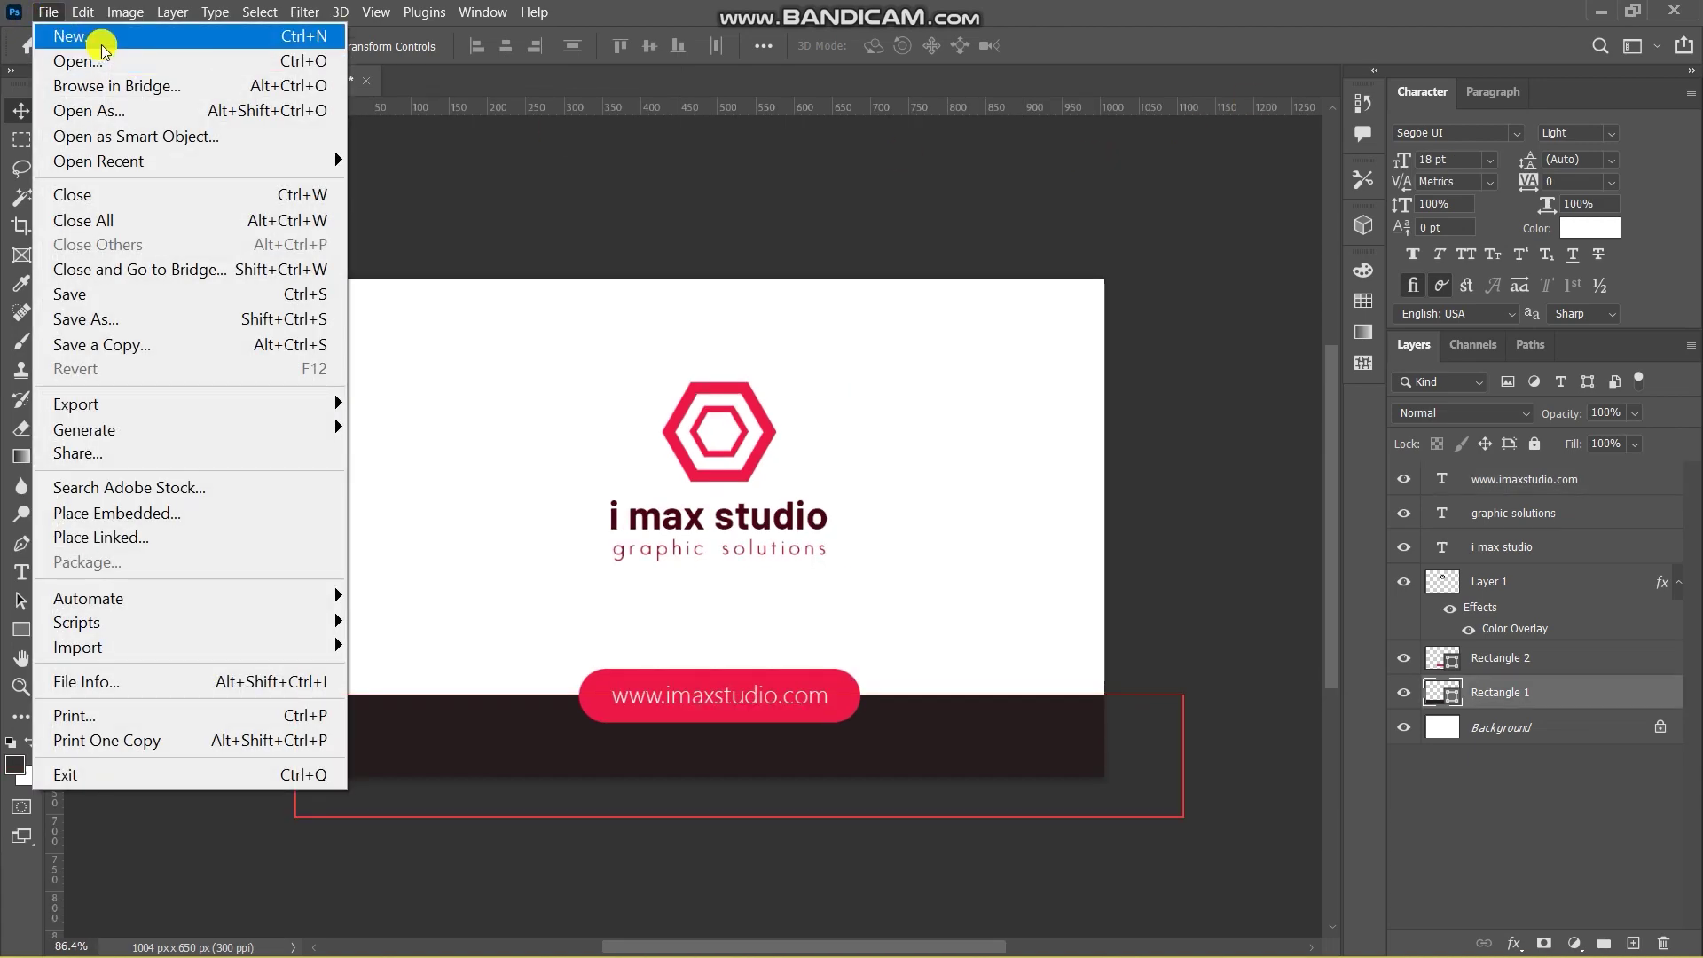
pyautogui.click(66, 35)
pyautogui.click(1395, 299)
pyautogui.click(1383, 395)
pyautogui.moveTo(1307, 309); pyautogui.dragTo(1220, 304)
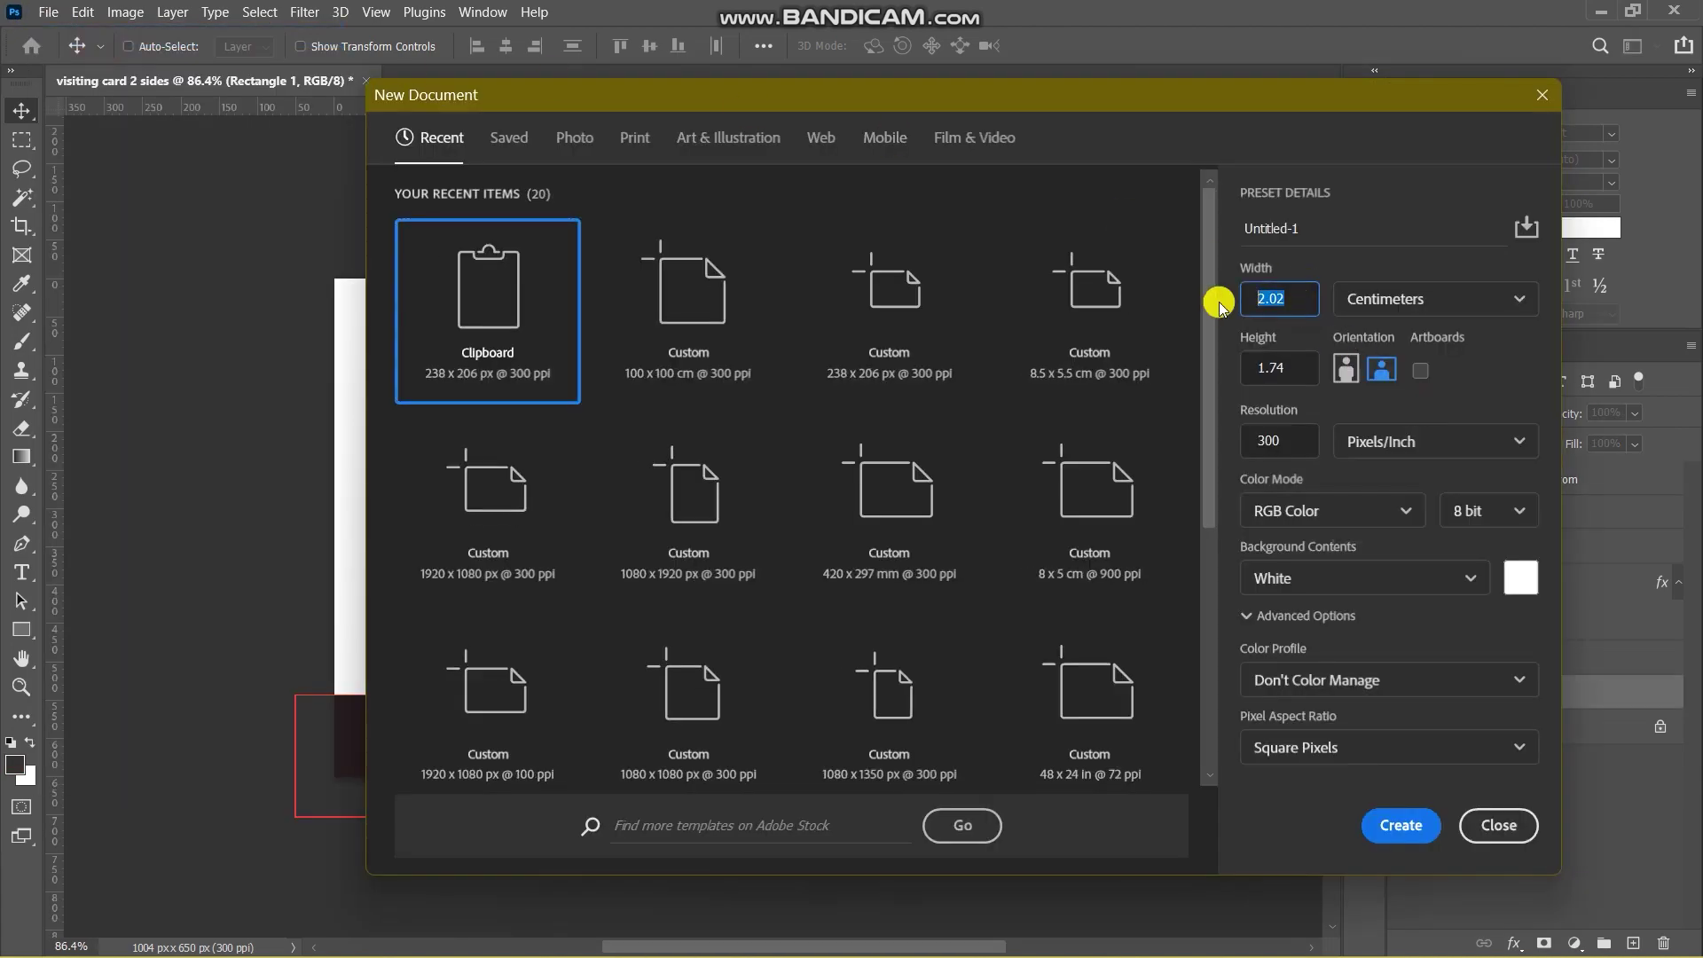
pyautogui.write('8.')
pyautogui.moveTo(1302, 357); pyautogui.dragTo(1242, 367)
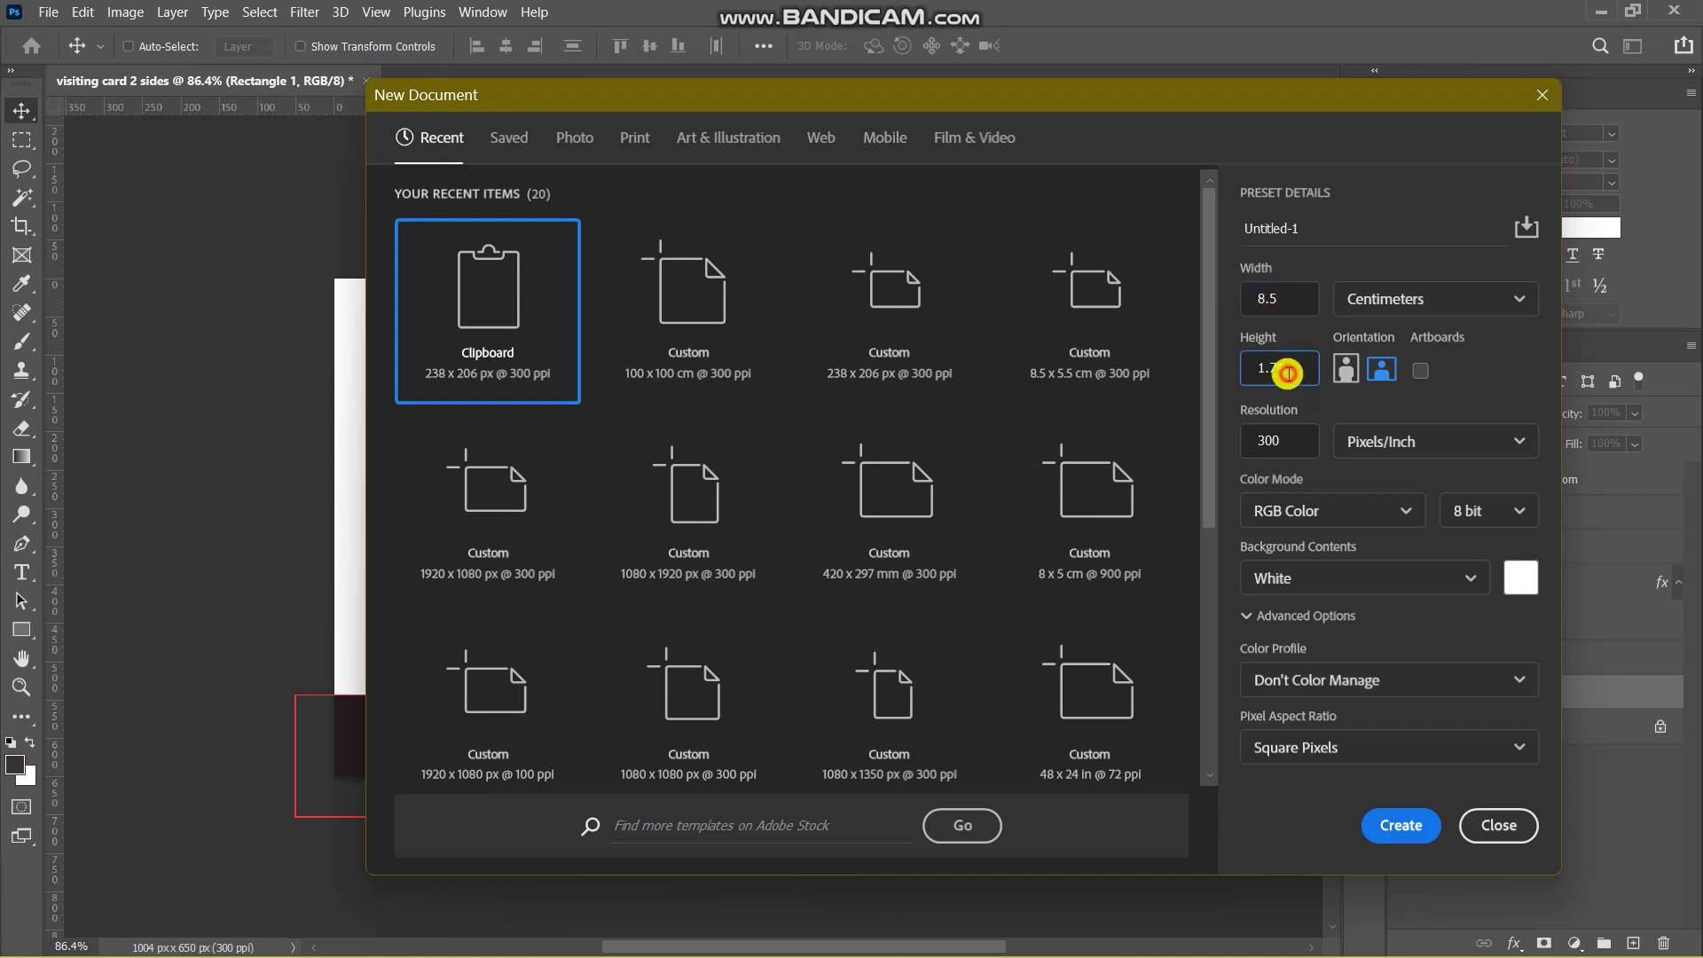
pyautogui.write('5.5')
pyautogui.moveTo(1304, 218); pyautogui.dragTo(1216, 236)
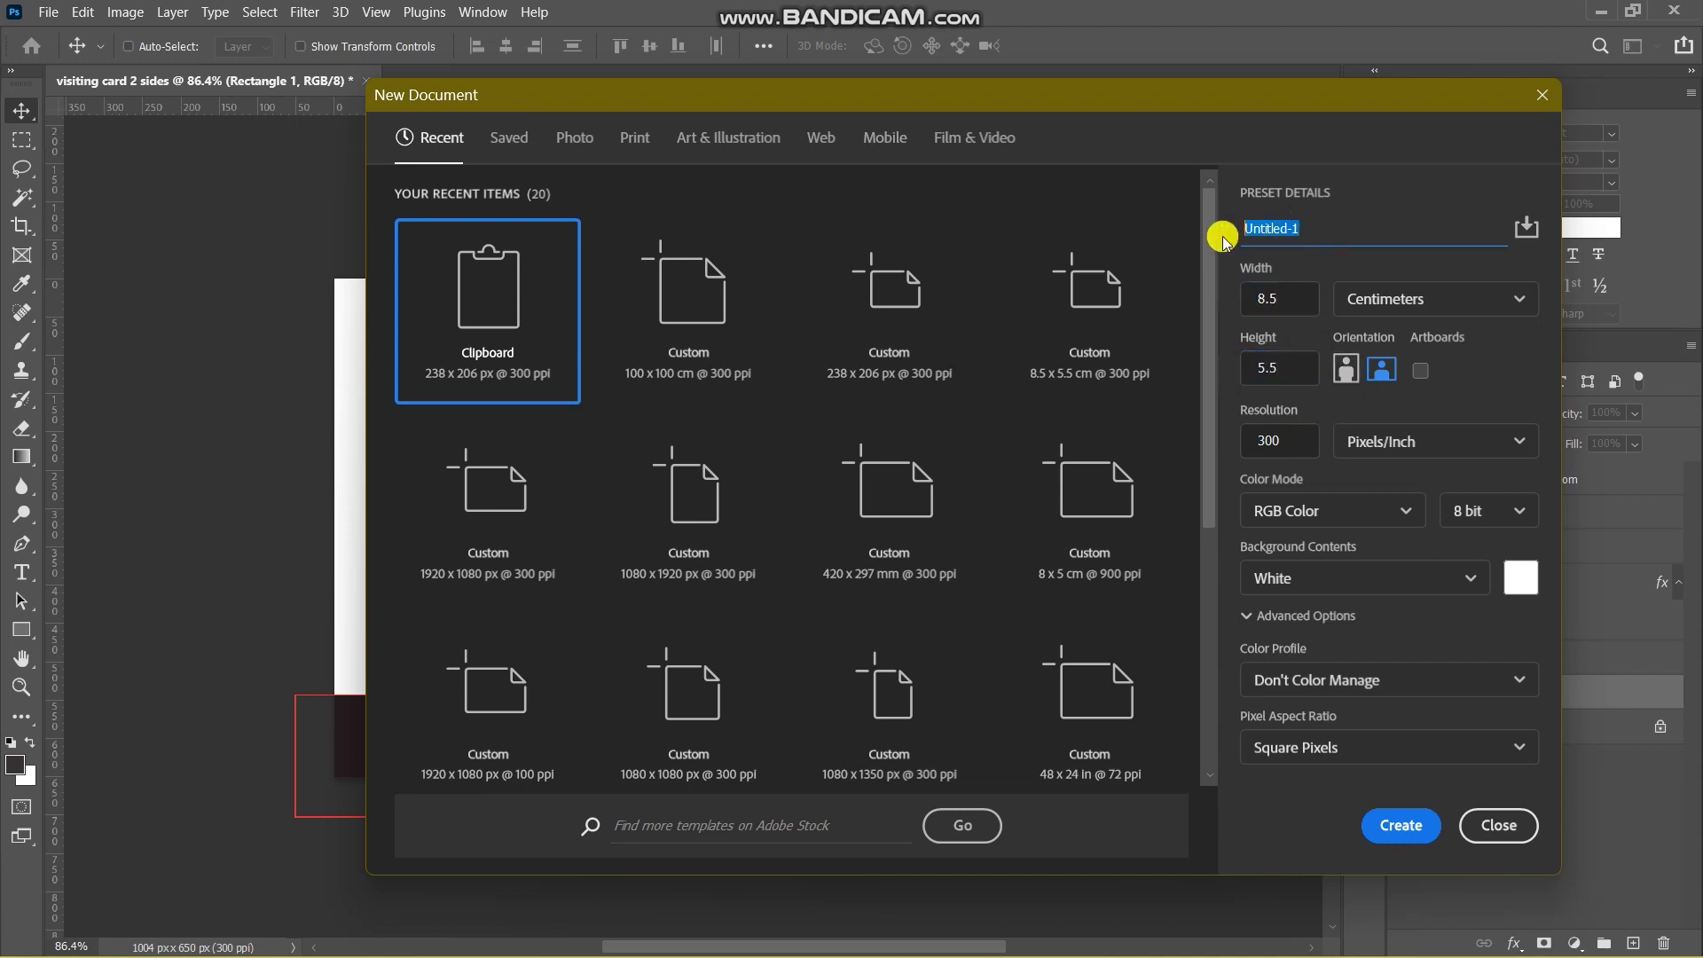
pyautogui.write('visiting card back side')
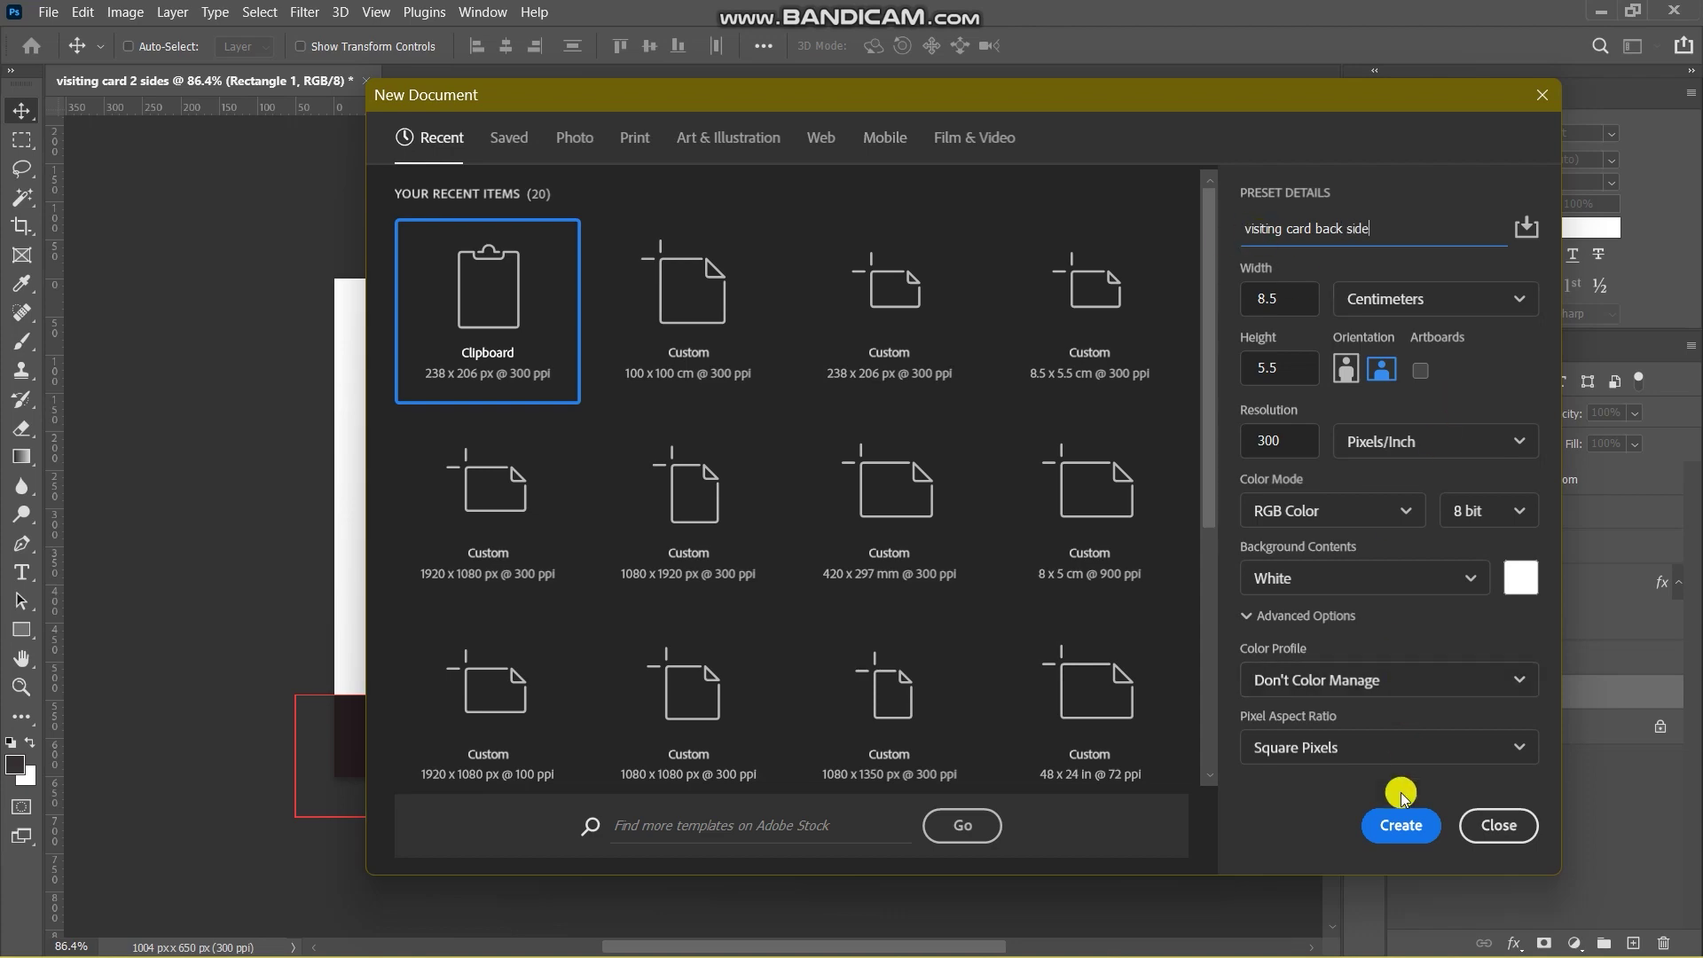
pyautogui.click(1400, 822)
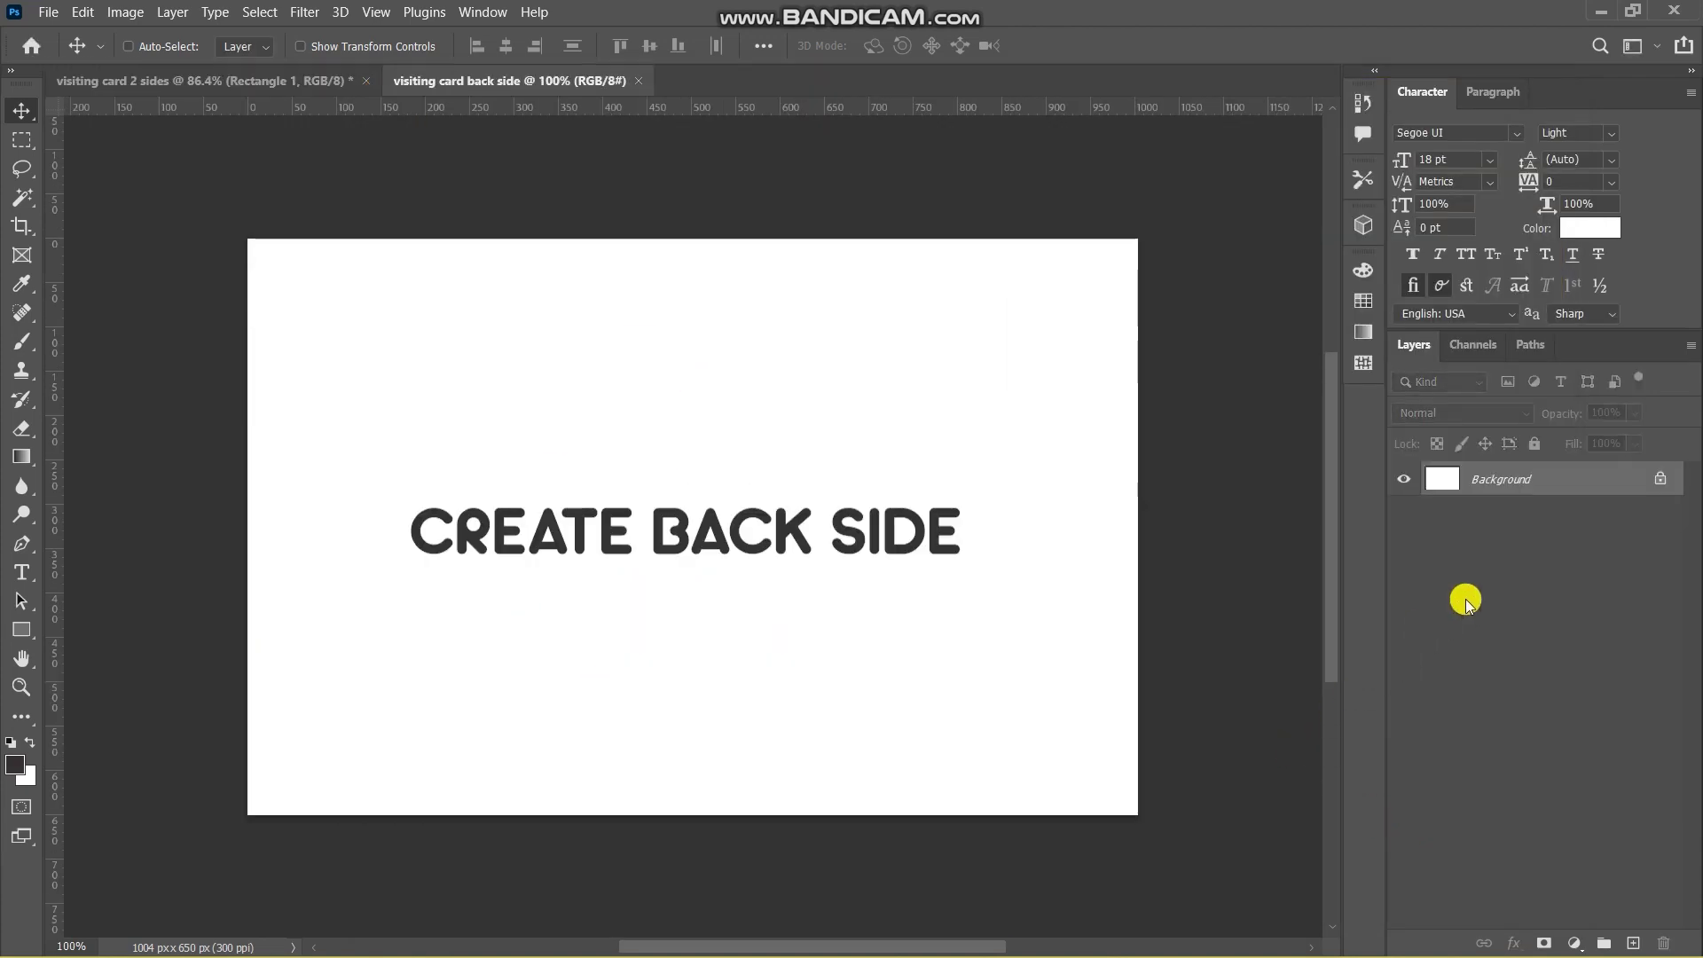
# - Select the back card's right half and eyedrop the front design's dark band colour
pyautogui.click(22, 140)
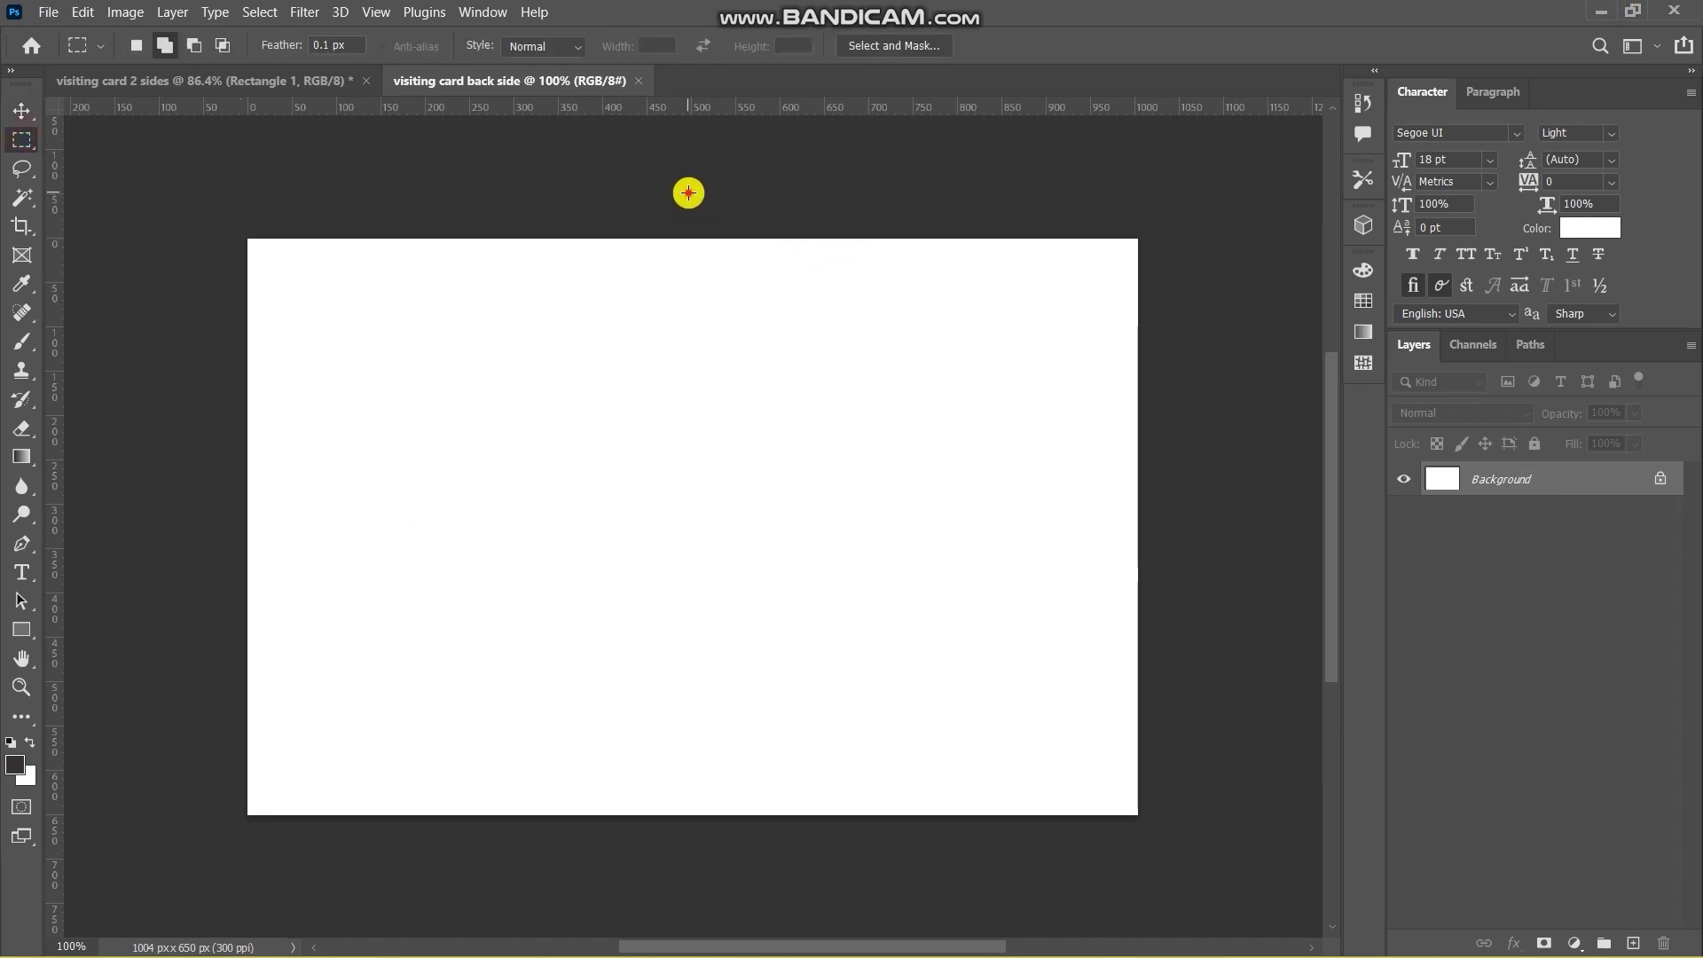
pyautogui.moveTo(688, 193); pyautogui.dragTo(1183, 844)
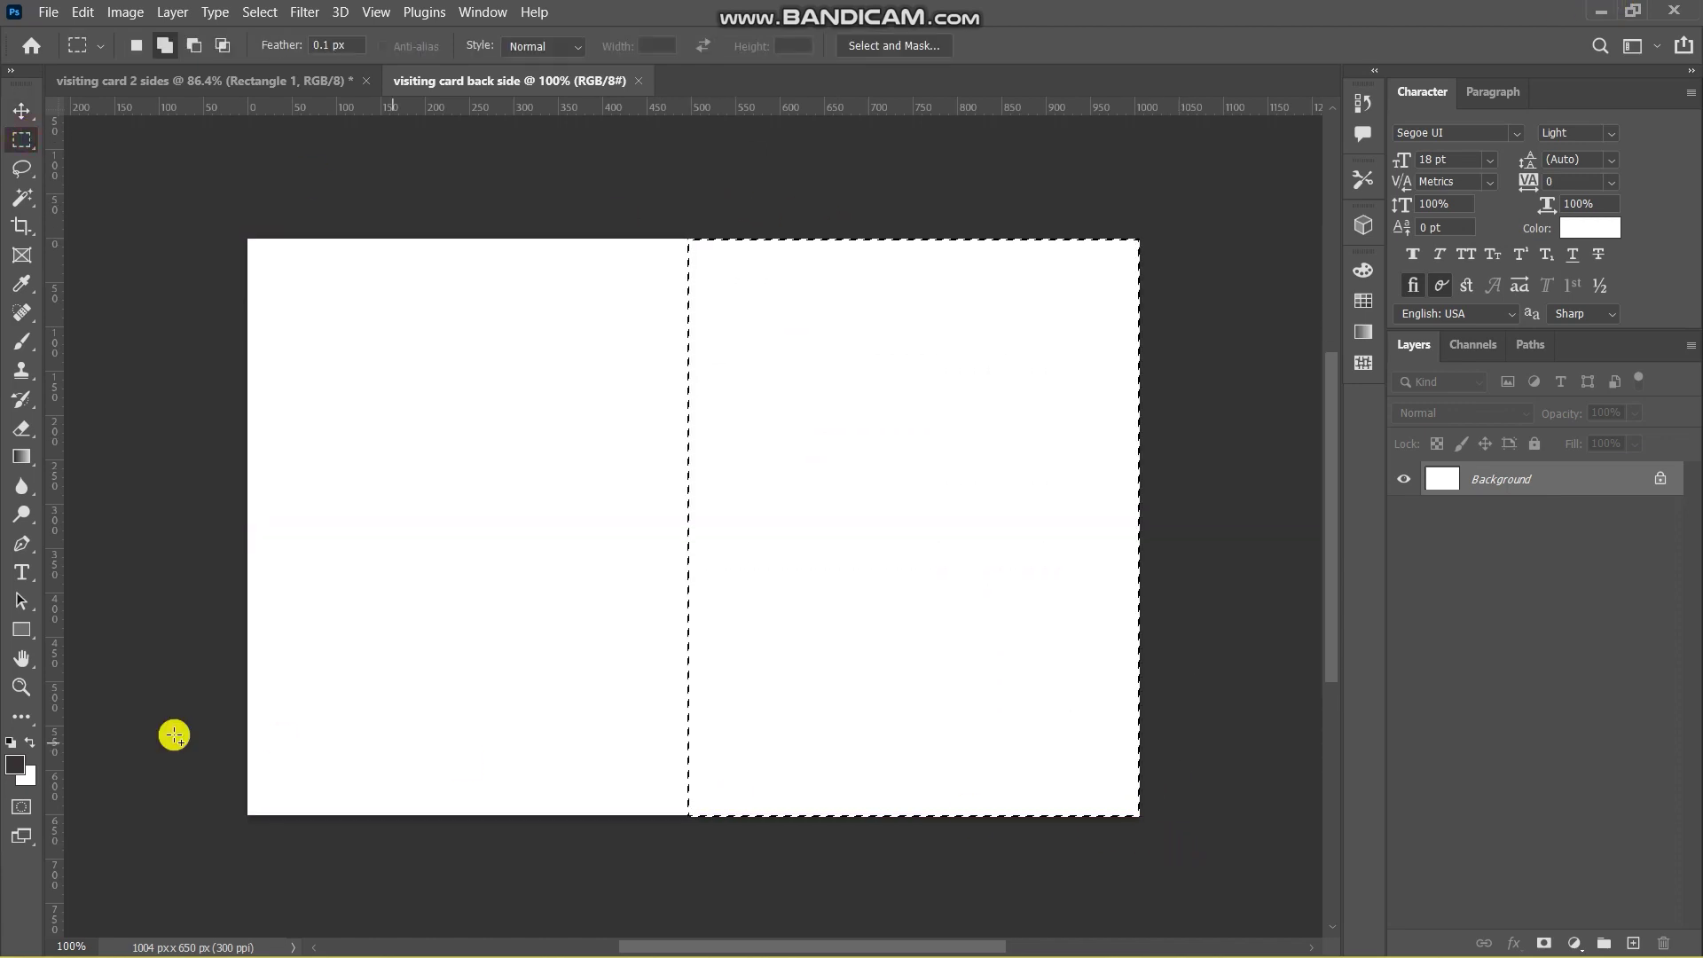
pyautogui.click(298, 80)
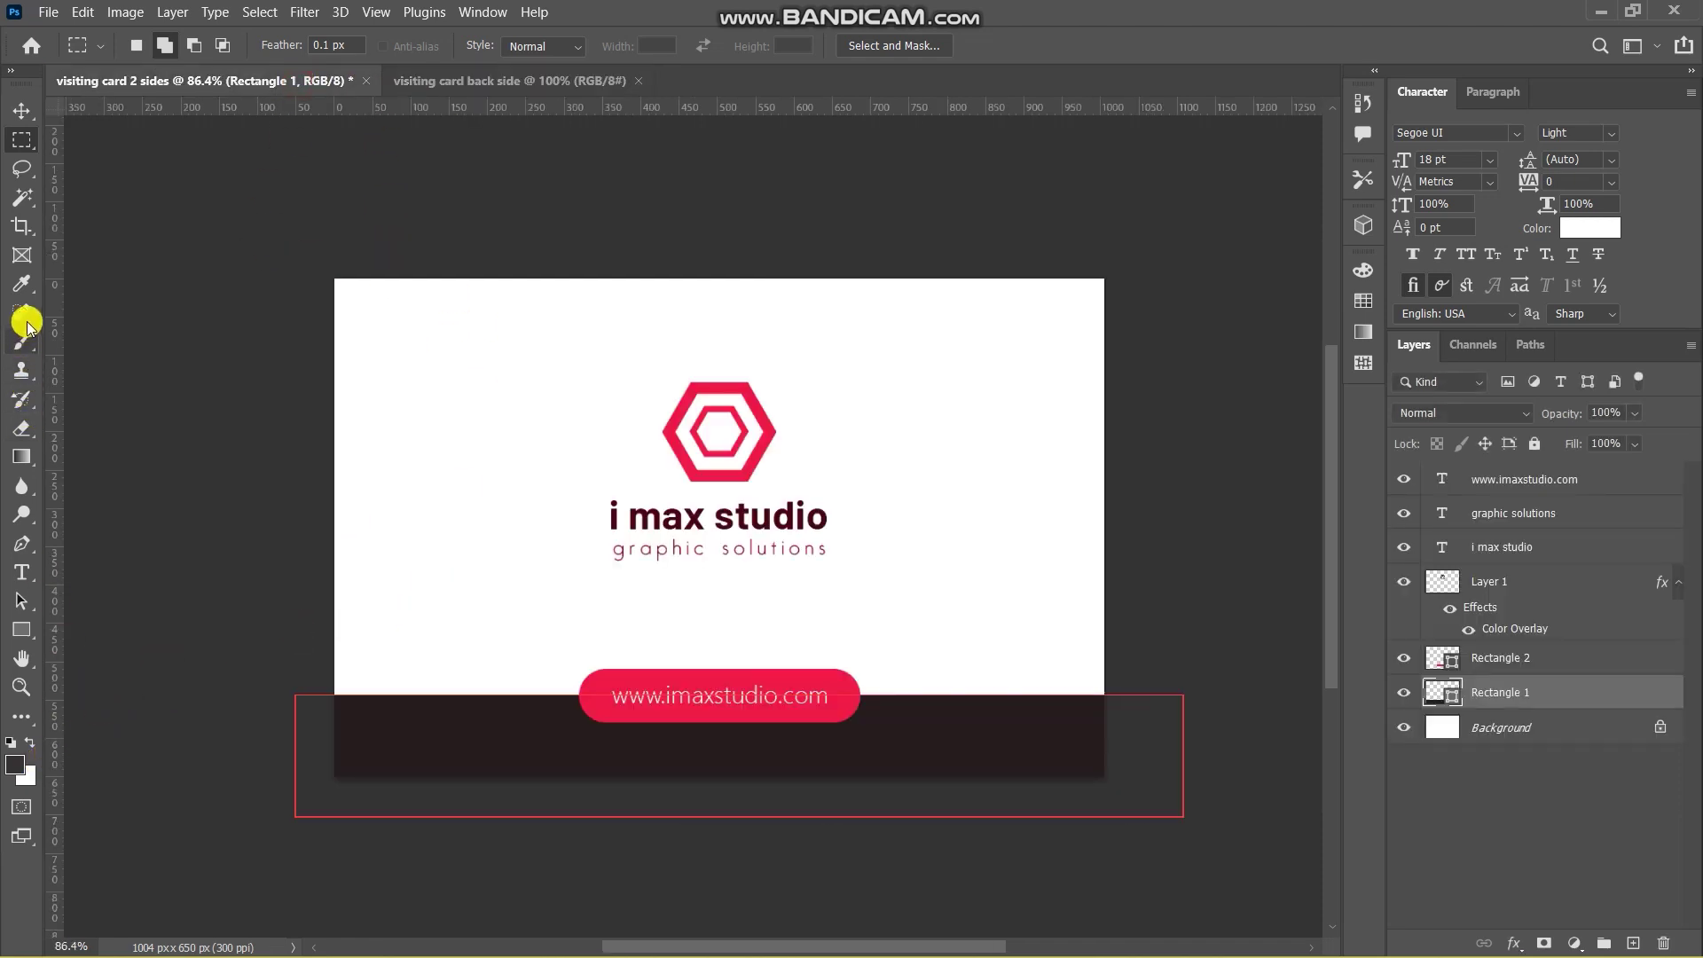
pyautogui.click(26, 282)
pyautogui.click(439, 726)
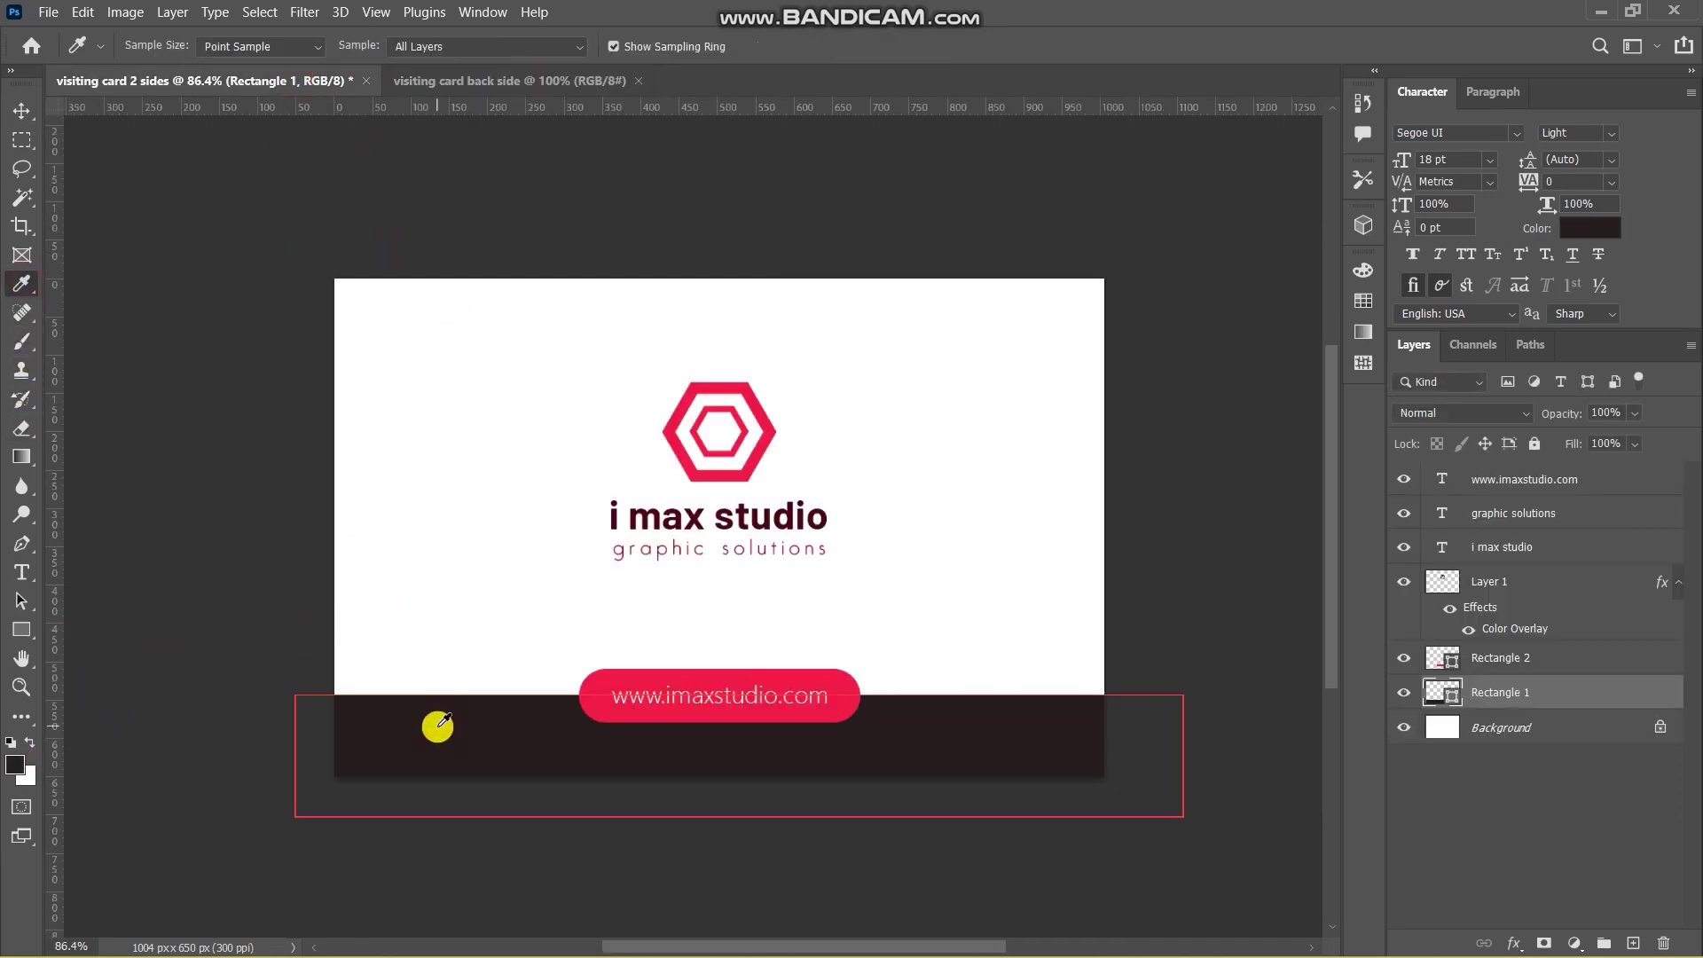
pyautogui.click(550, 84)
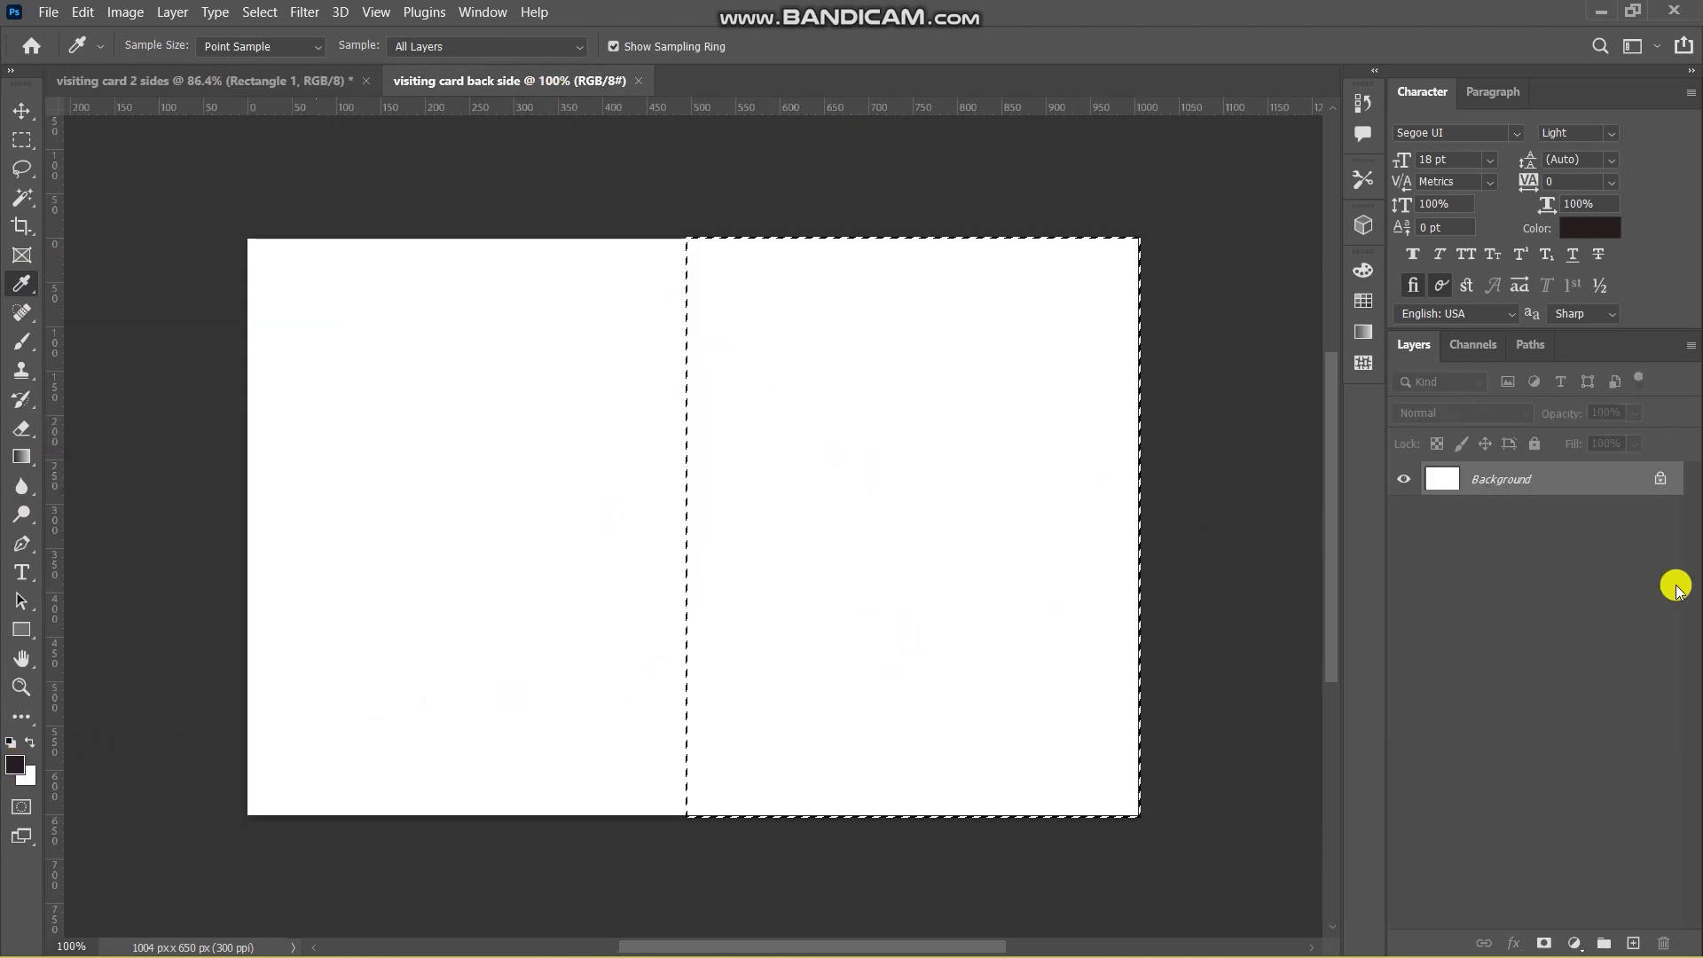
# - Fill the selected right half with the dark colour on a new layer and return to the front file
pyautogui.click(1633, 942)
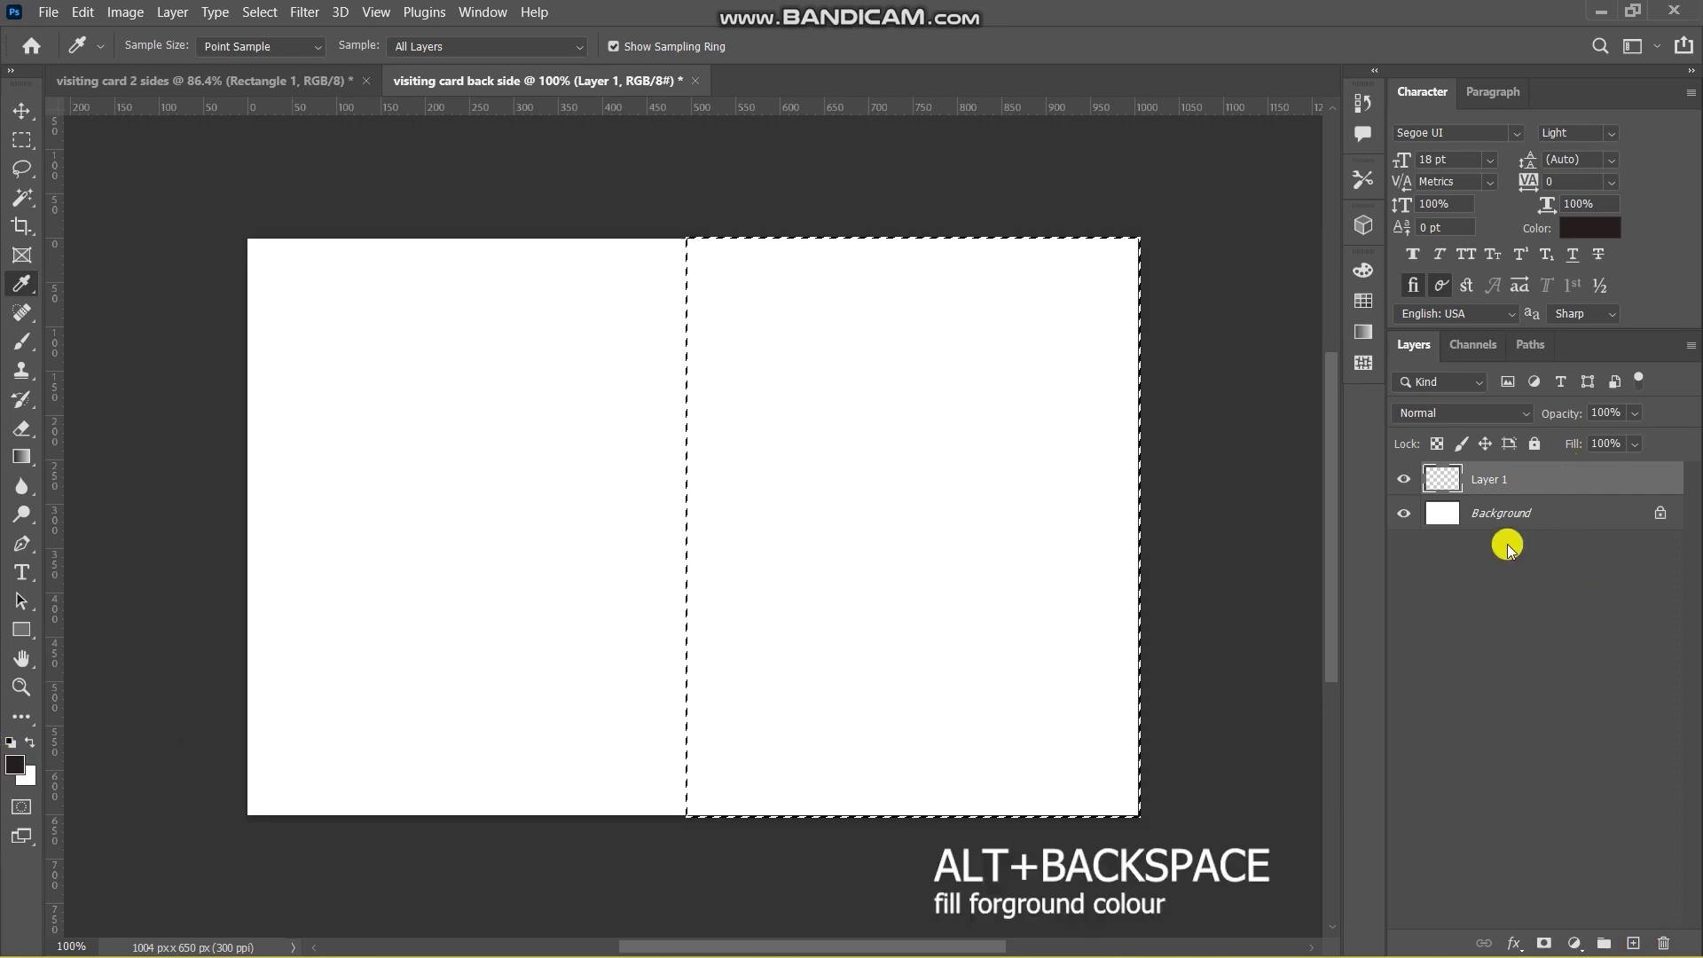
pyautogui.hotkey('alt', 'BackSpace')
pyautogui.hotkey('ctrl', 'd')
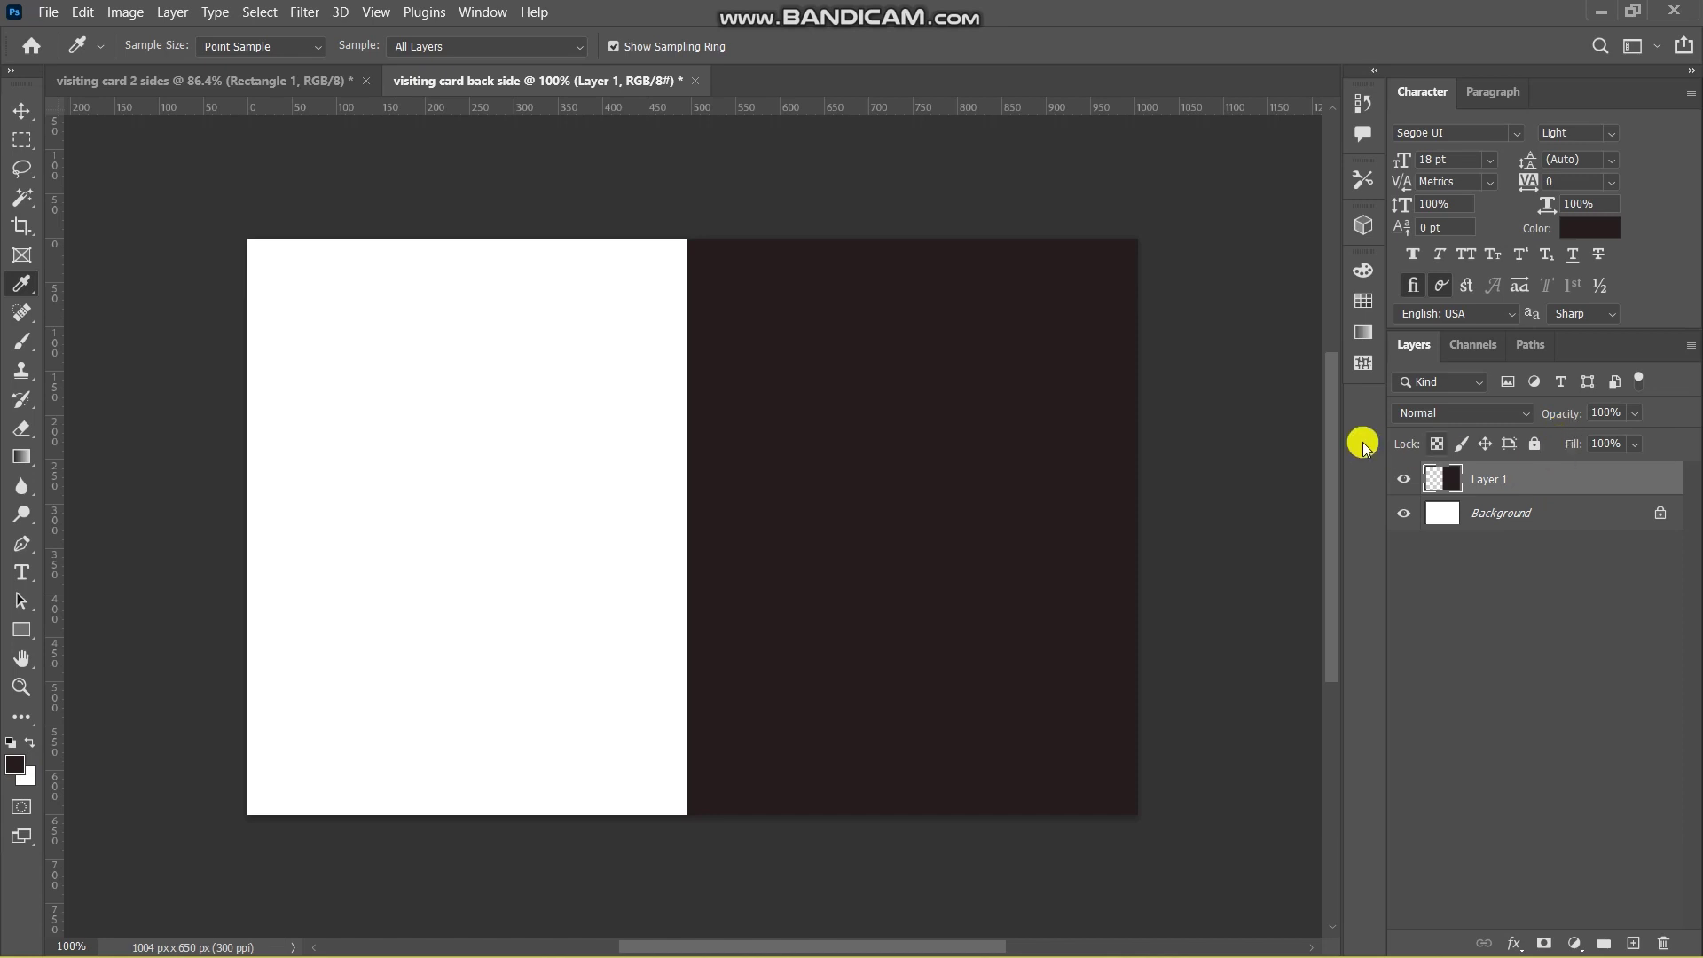
pyautogui.click(233, 82)
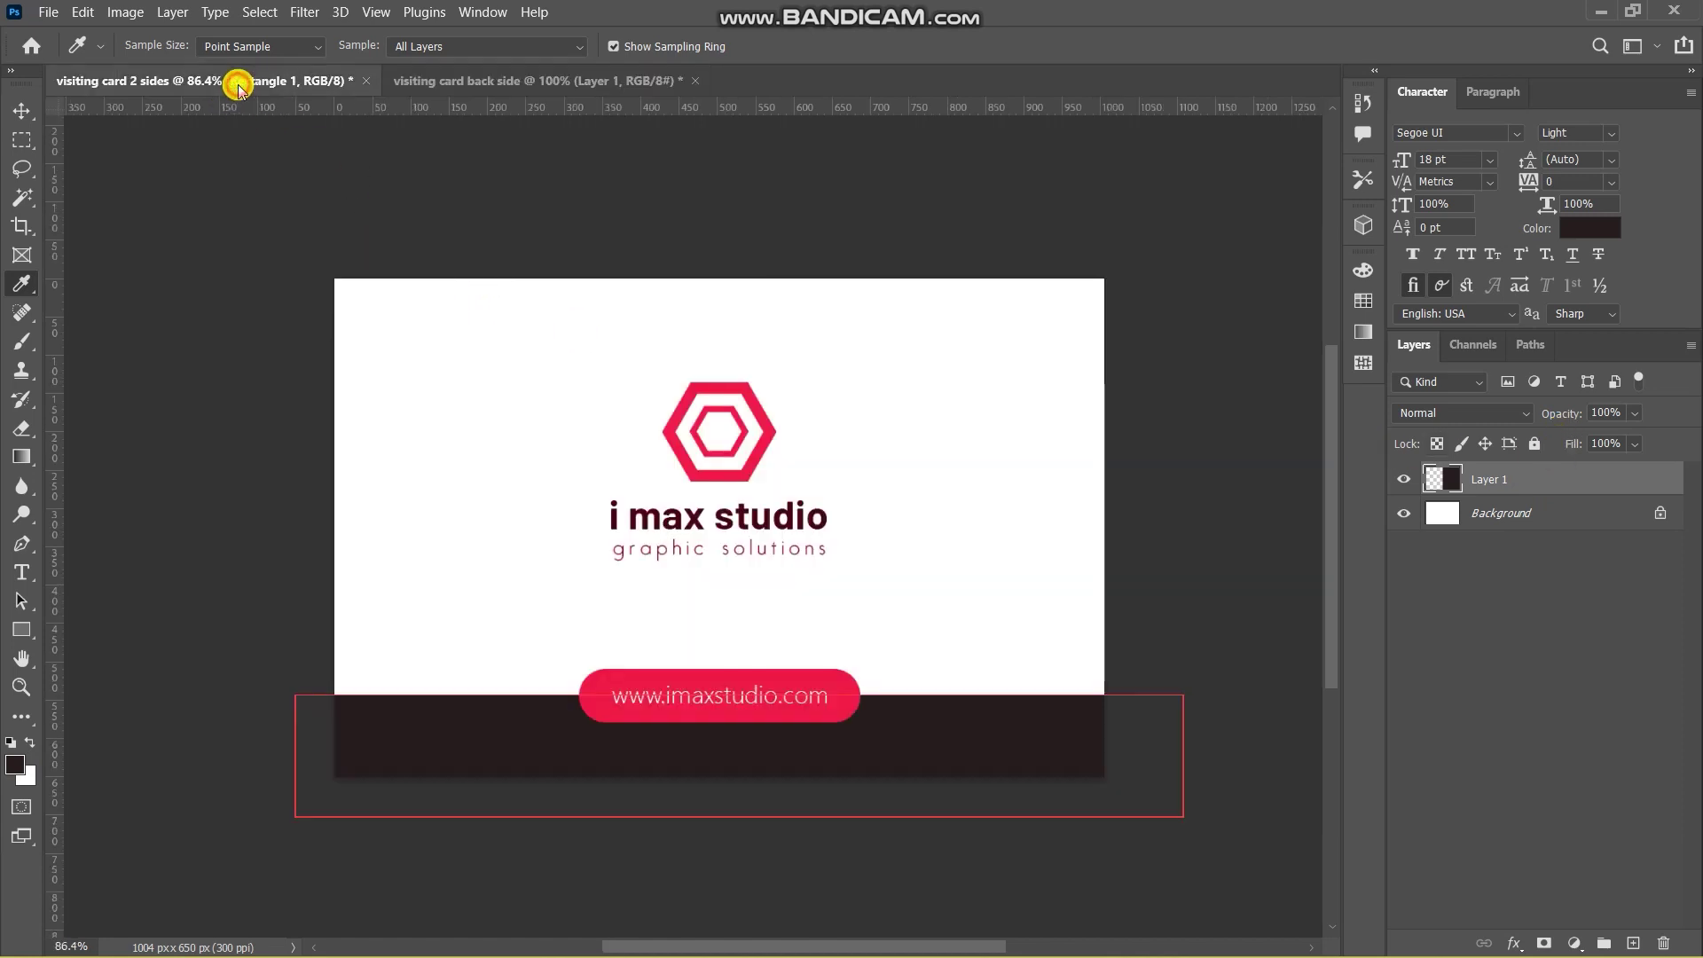
pyautogui.click(21, 111)
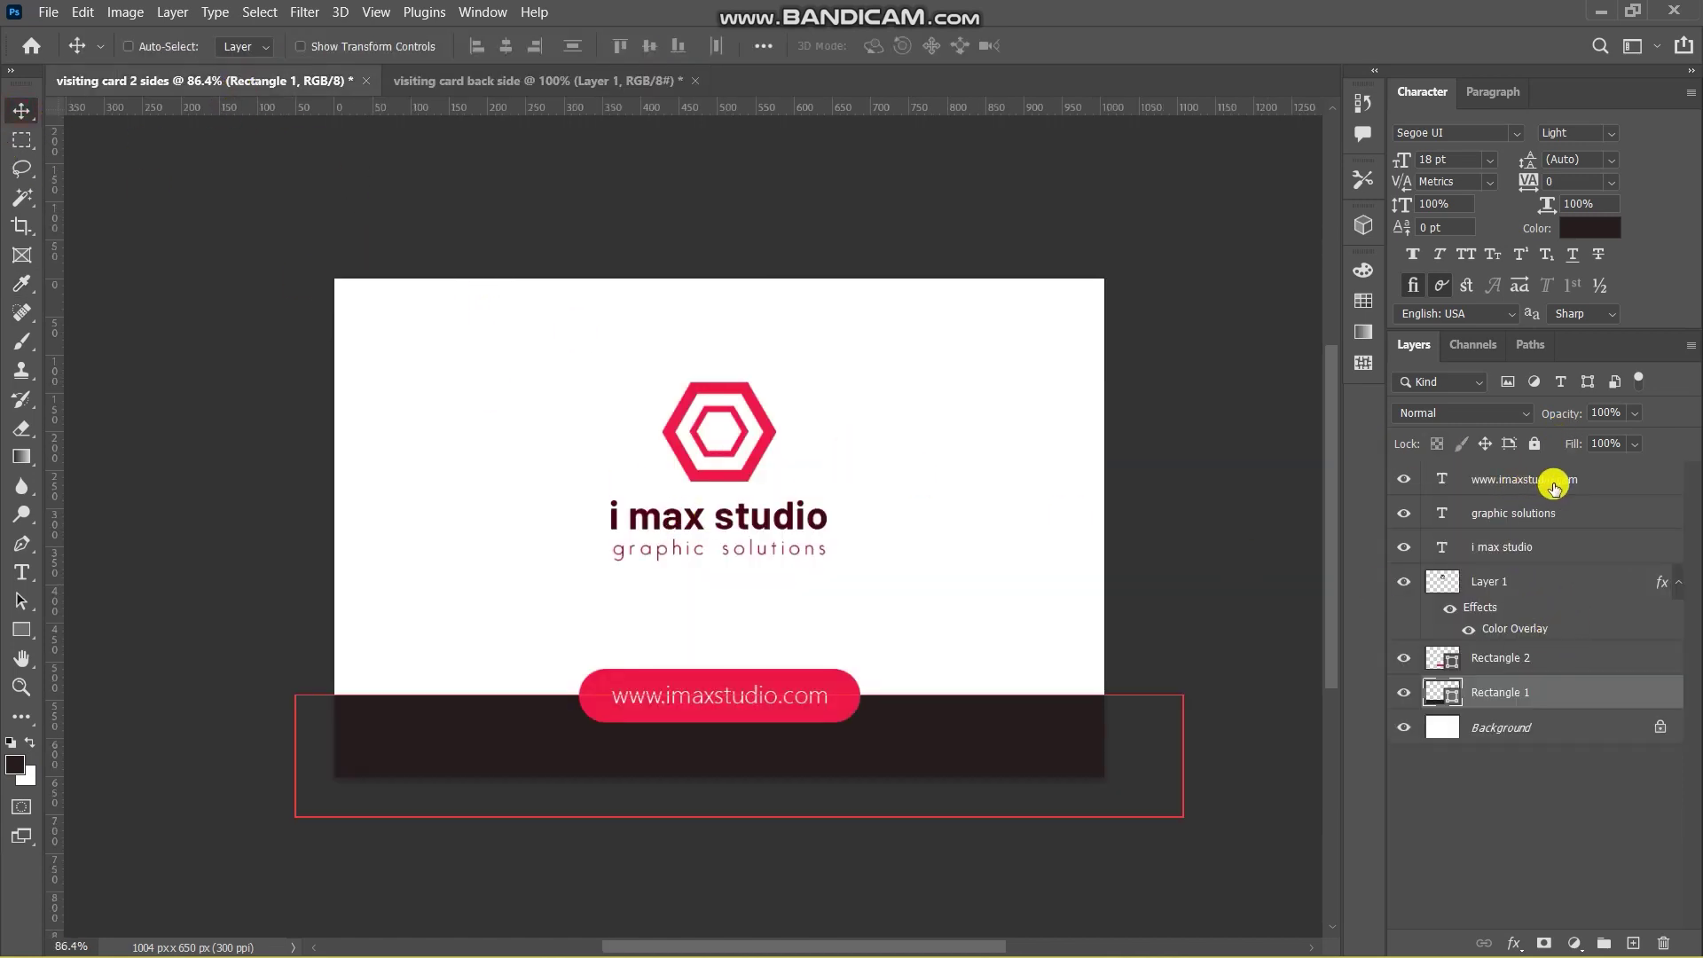
pyautogui.click(1622, 484)
pyautogui.click(1607, 515)
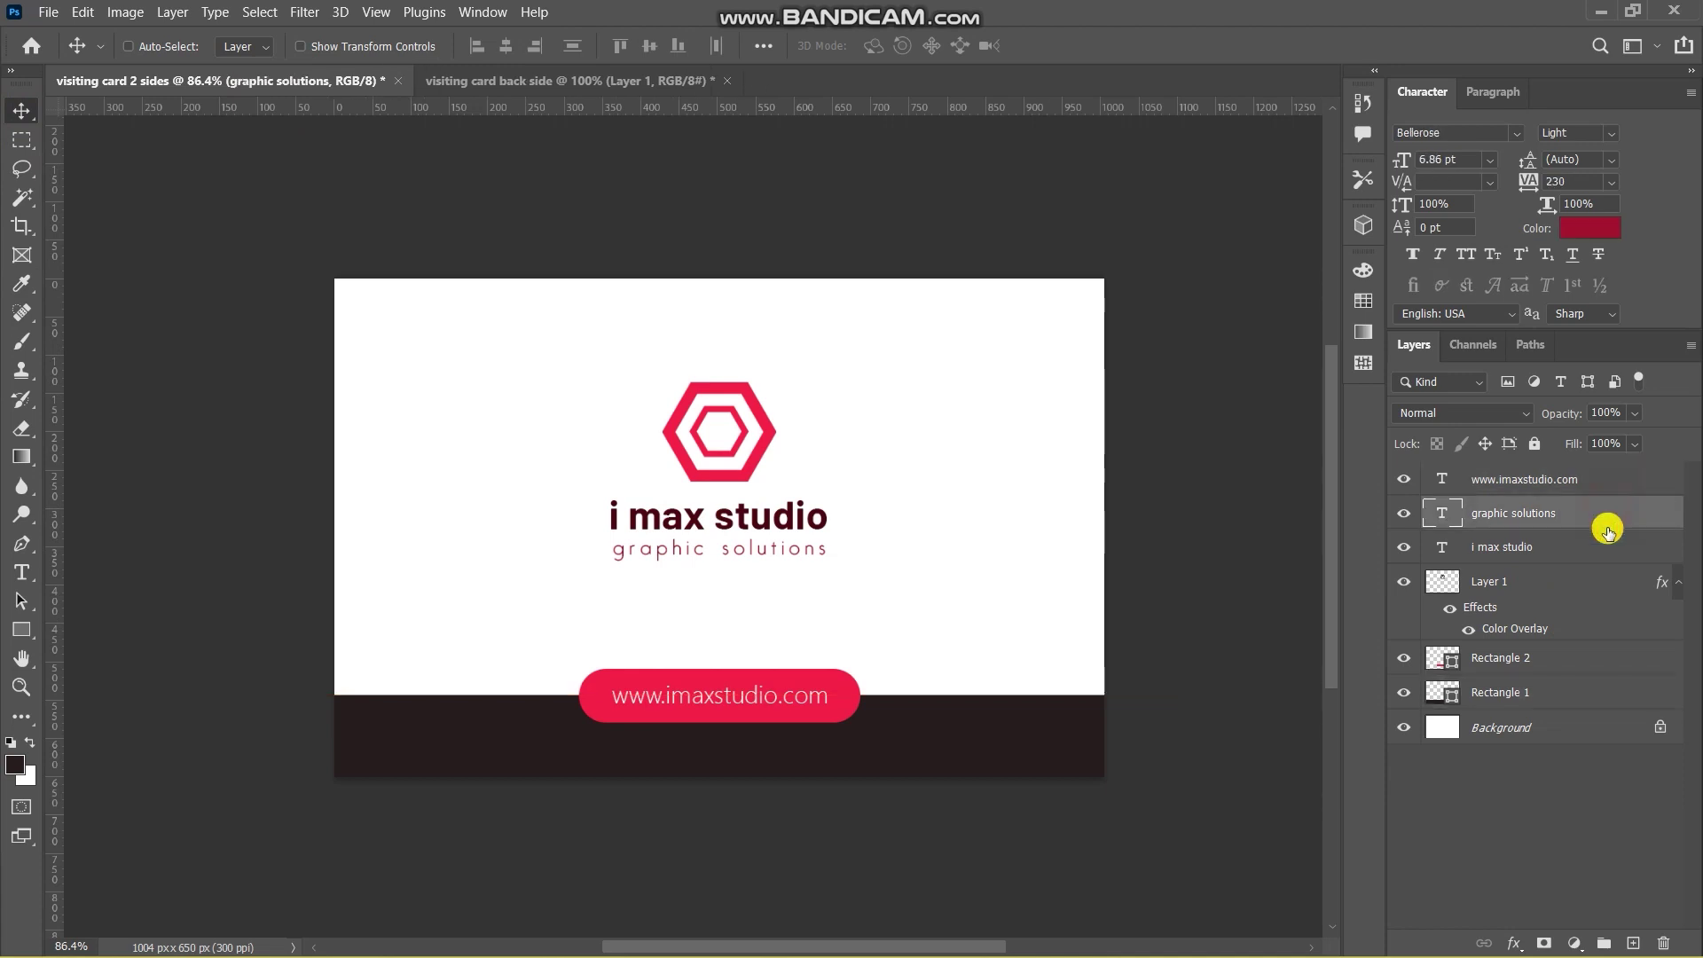
pyautogui.keyDown('shift'); pyautogui.click(1593, 546); pyautogui.keyUp('shift')
pyautogui.keyDown('shift'); pyautogui.click(1575, 594); pyautogui.keyUp('shift')
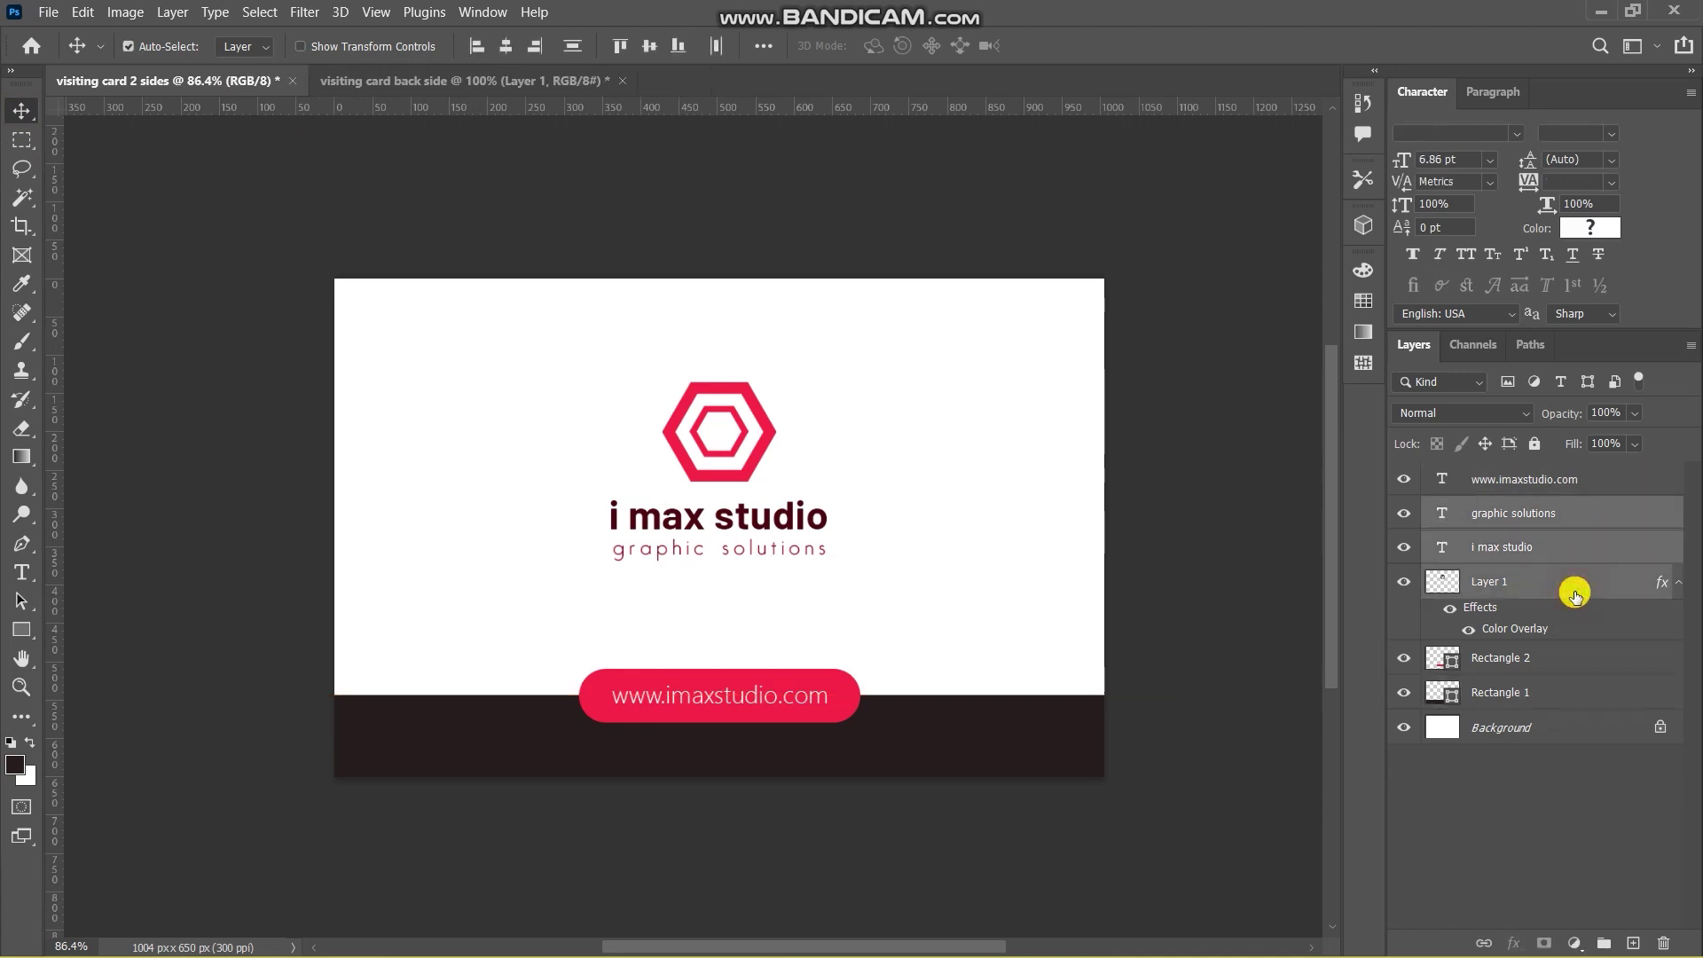
pyautogui.moveTo(1620, 513)
pyautogui.mouseDown()
pyautogui.moveTo(455, 59)
pyautogui.moveTo(519, 431)
pyautogui.moveTo(479, 498)
pyautogui.moveTo(476, 478)
pyautogui.mouseUp()
# - Group the copied logo and text layers and nudge the group slightly down
pyautogui.hotkey('ctrl', 't')
pyautogui.press('Return')
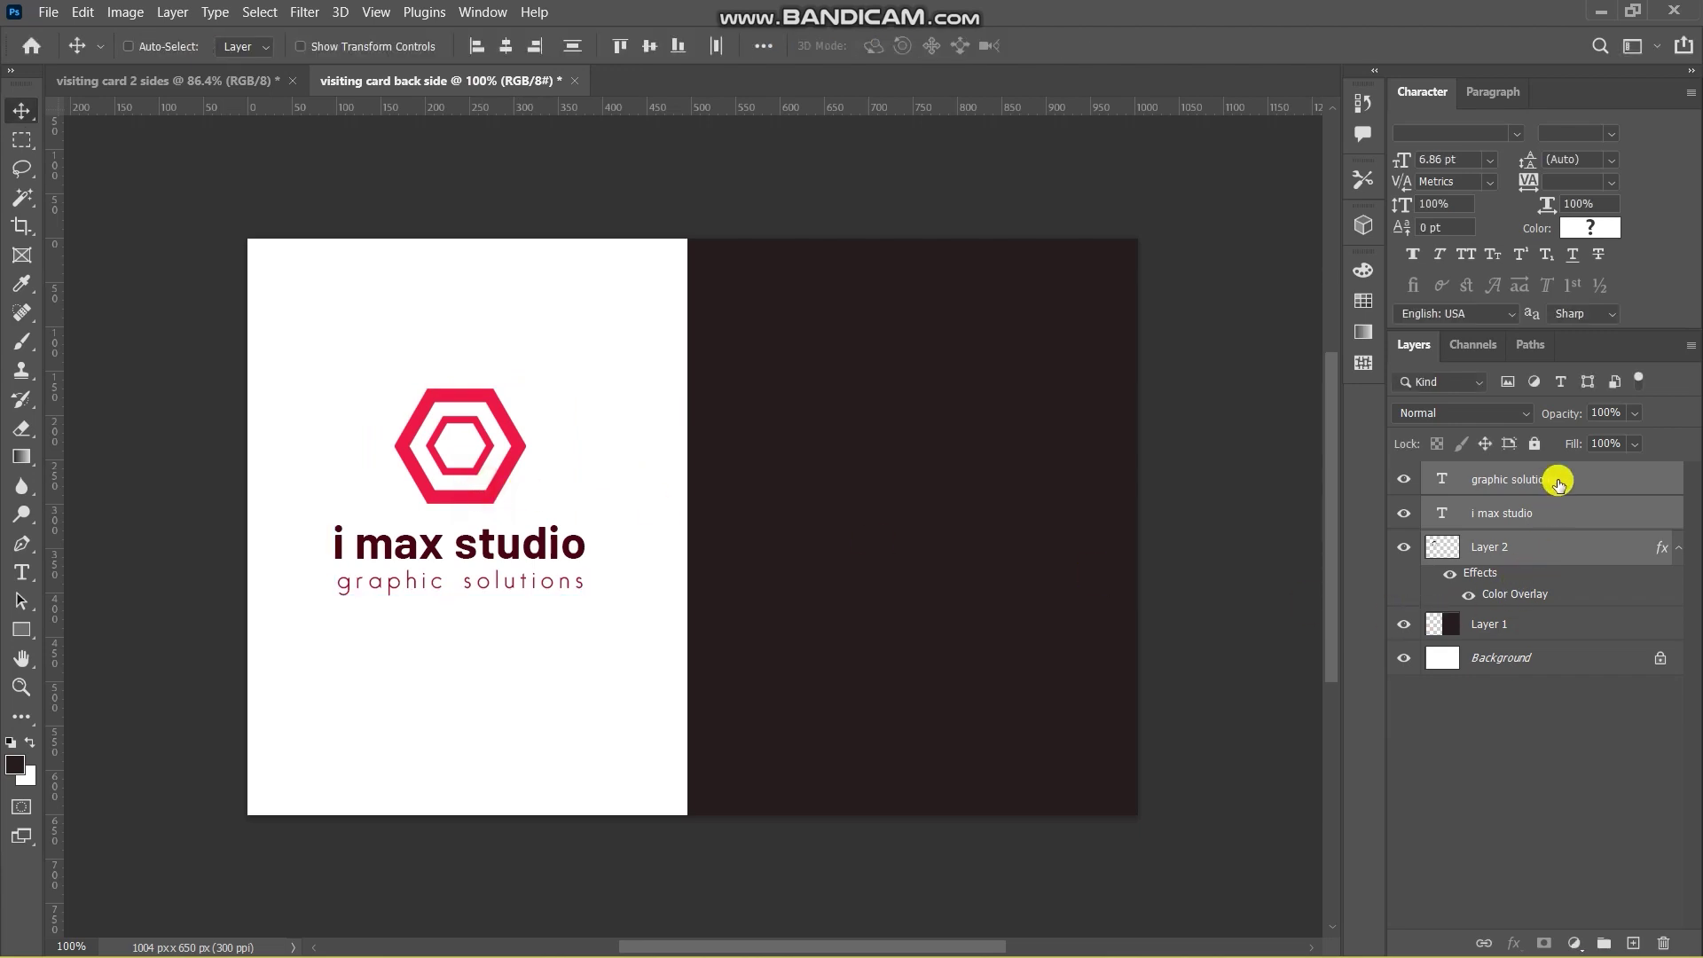
pyautogui.hotkey('ctrl', 'g')
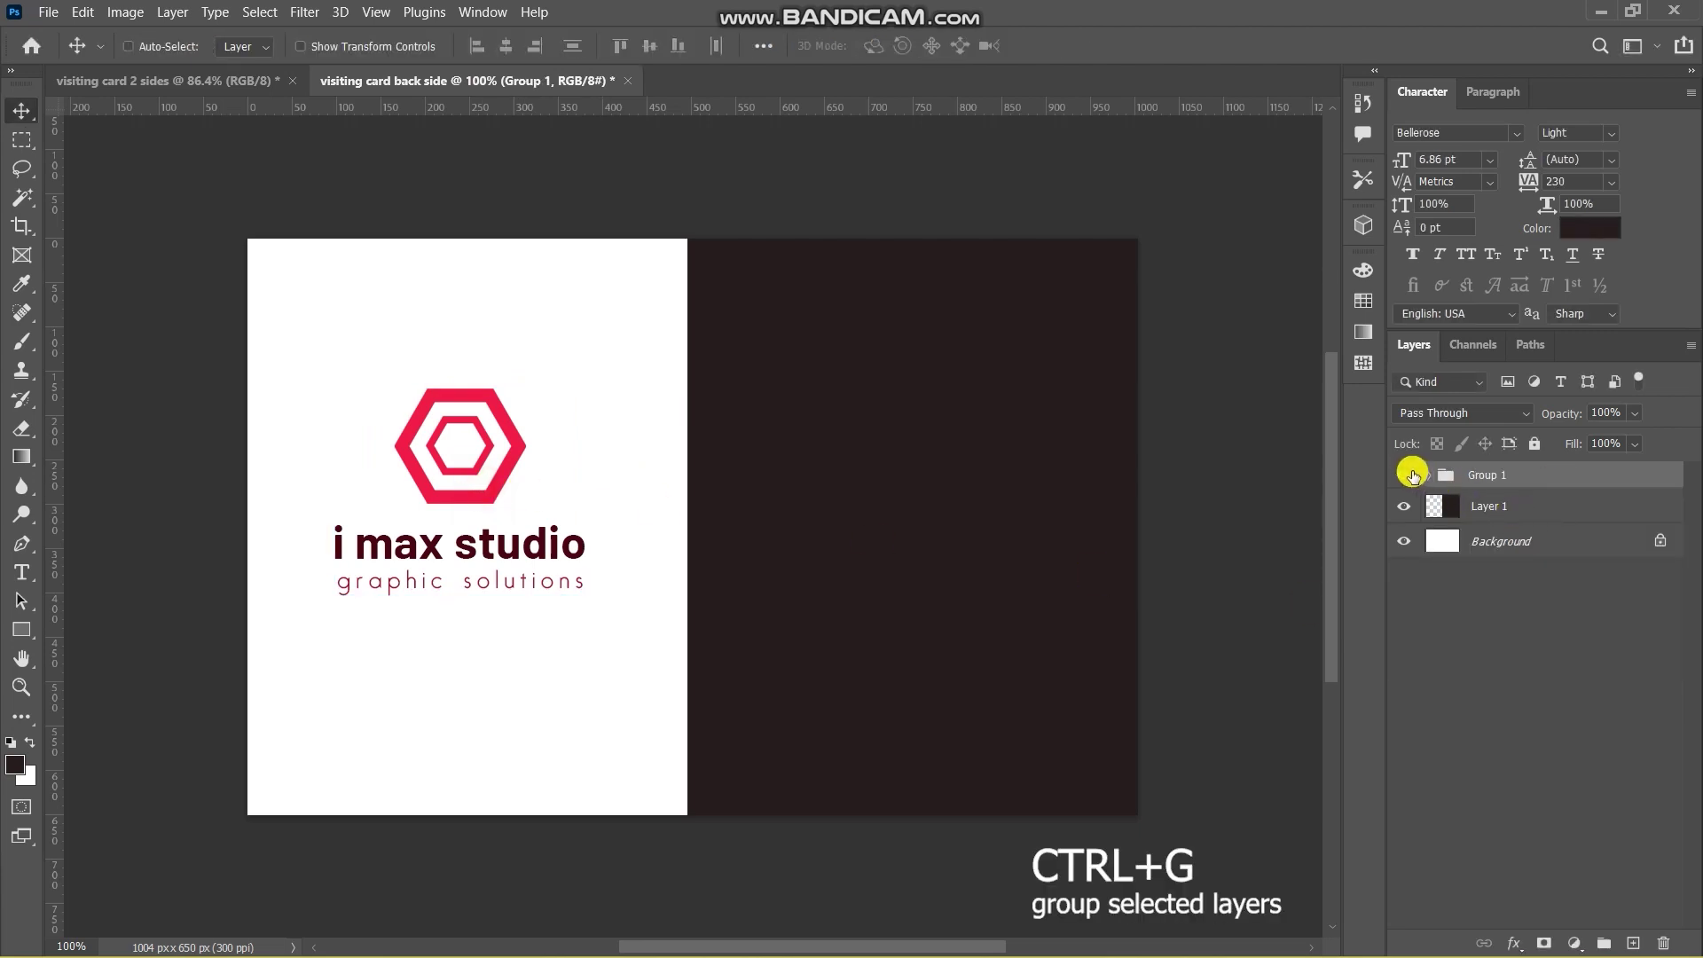
pyautogui.click(1408, 474)
pyautogui.hotkey('ctrl', 't')
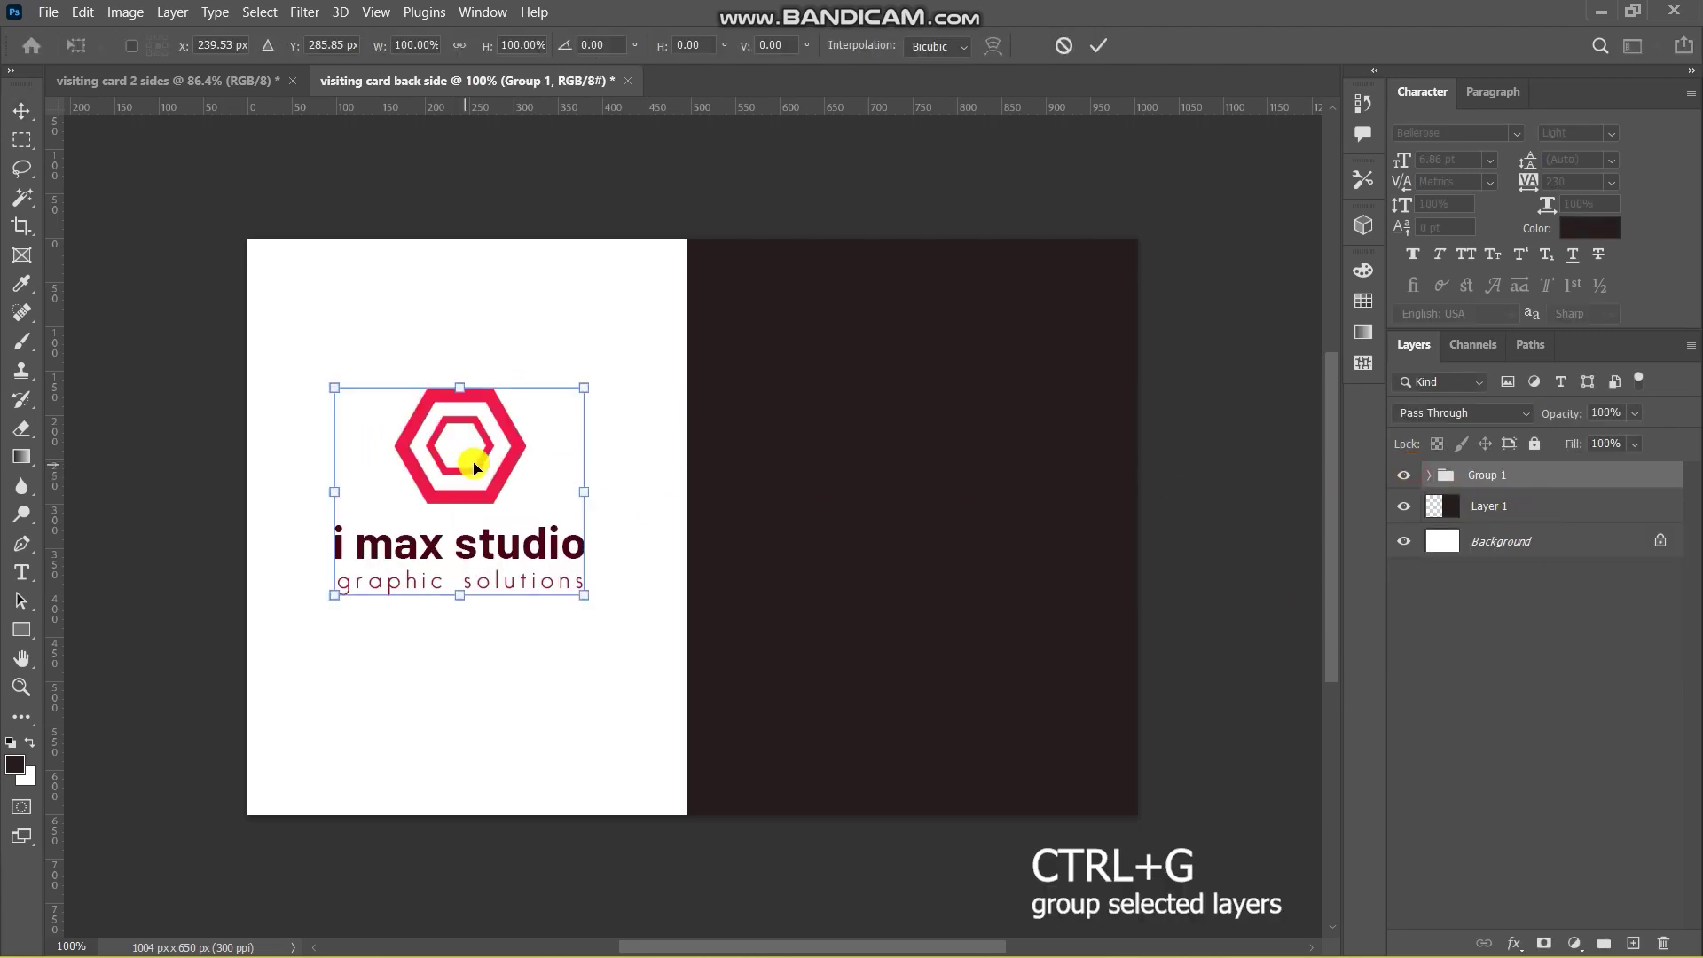
pyautogui.moveTo(464, 456); pyautogui.dragTo(475, 493)
pyautogui.press('Return')
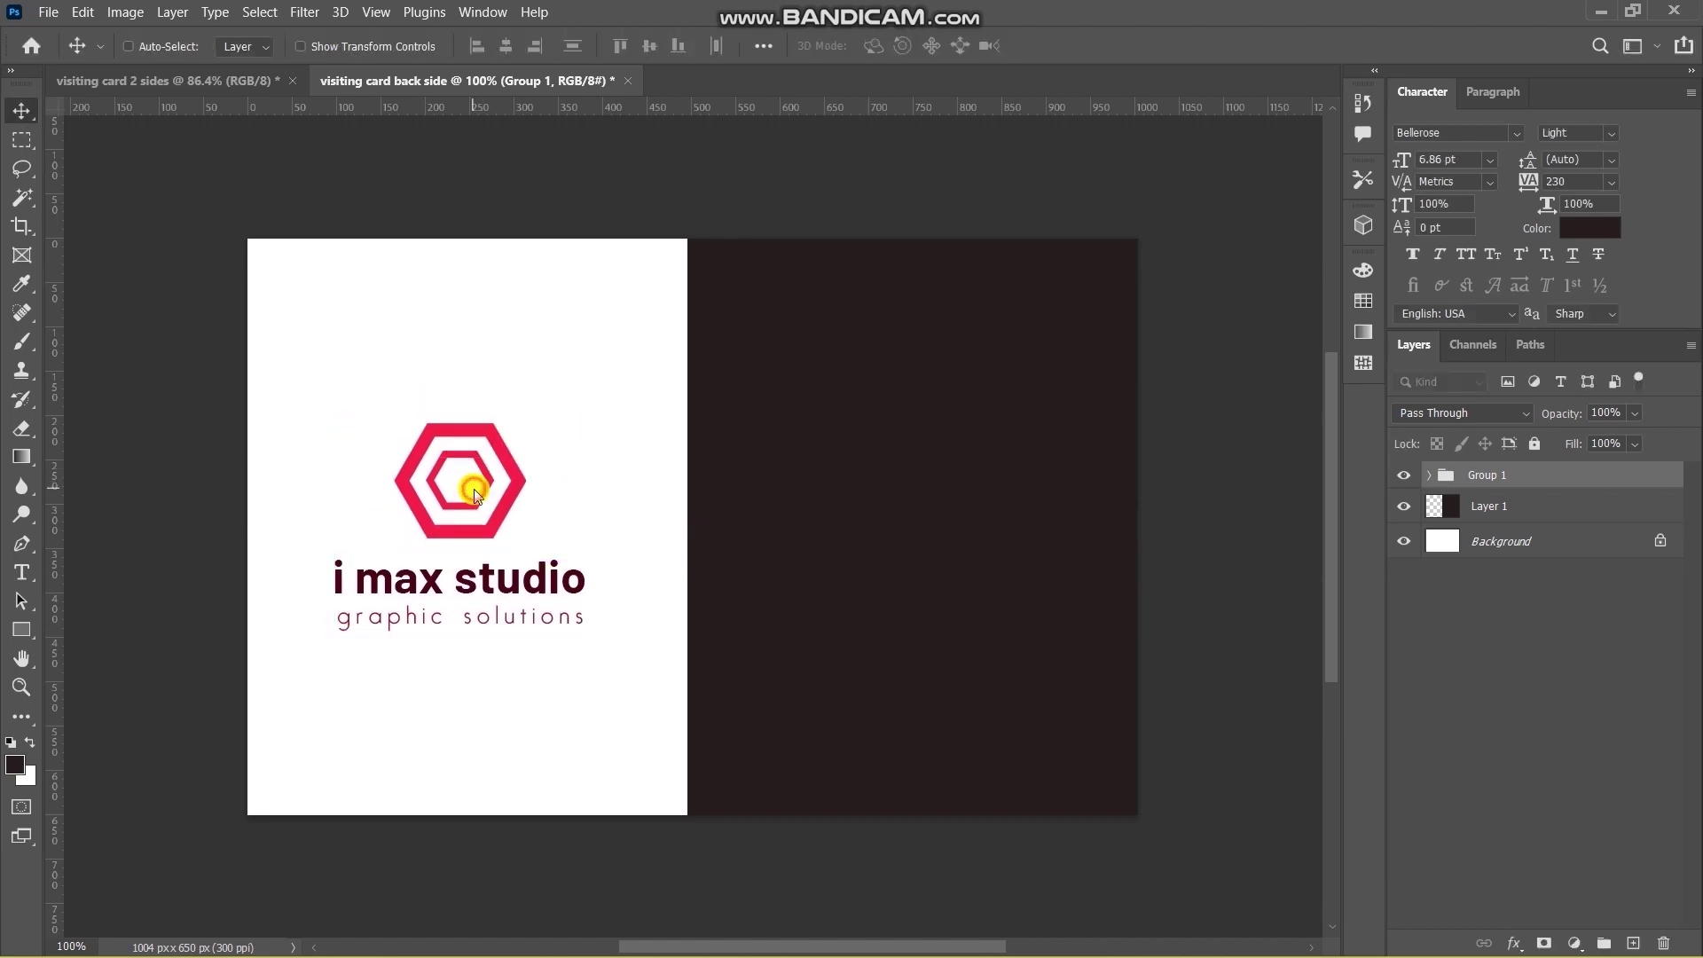
# - Centre the logo group on the card, then shift it onto the white left half
pyautogui.hotkey('ctrl', 'a')
pyautogui.click(502, 48)
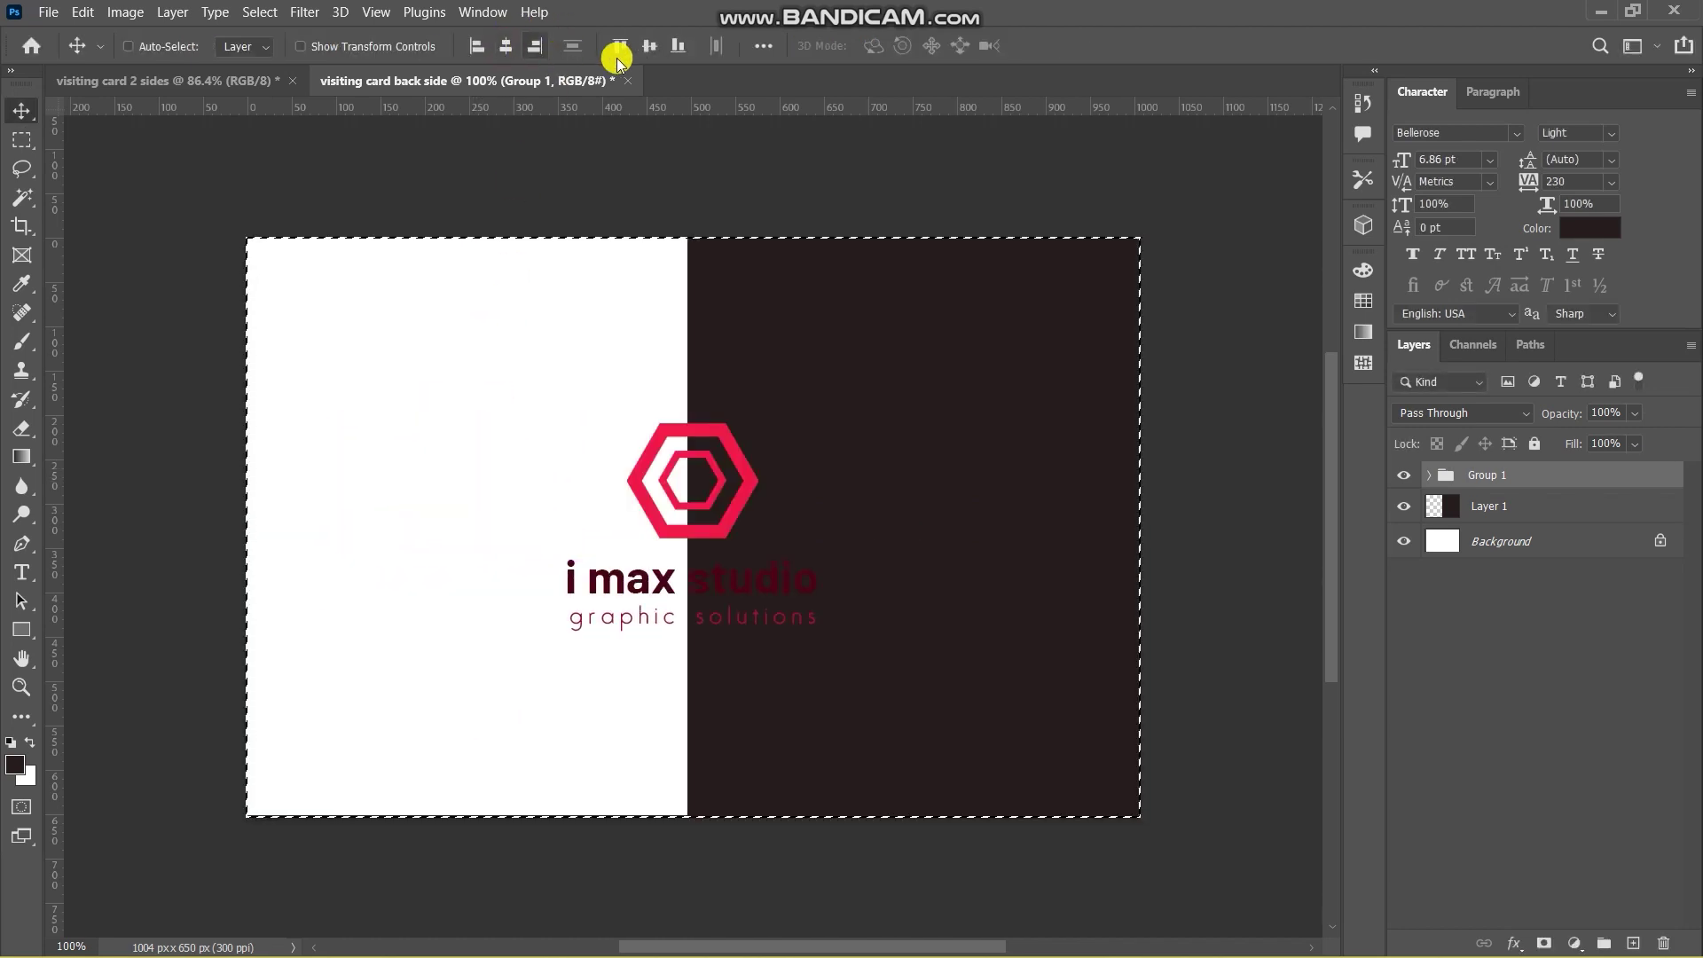
pyautogui.click(652, 56)
pyautogui.hotkey('ctrl', 'd')
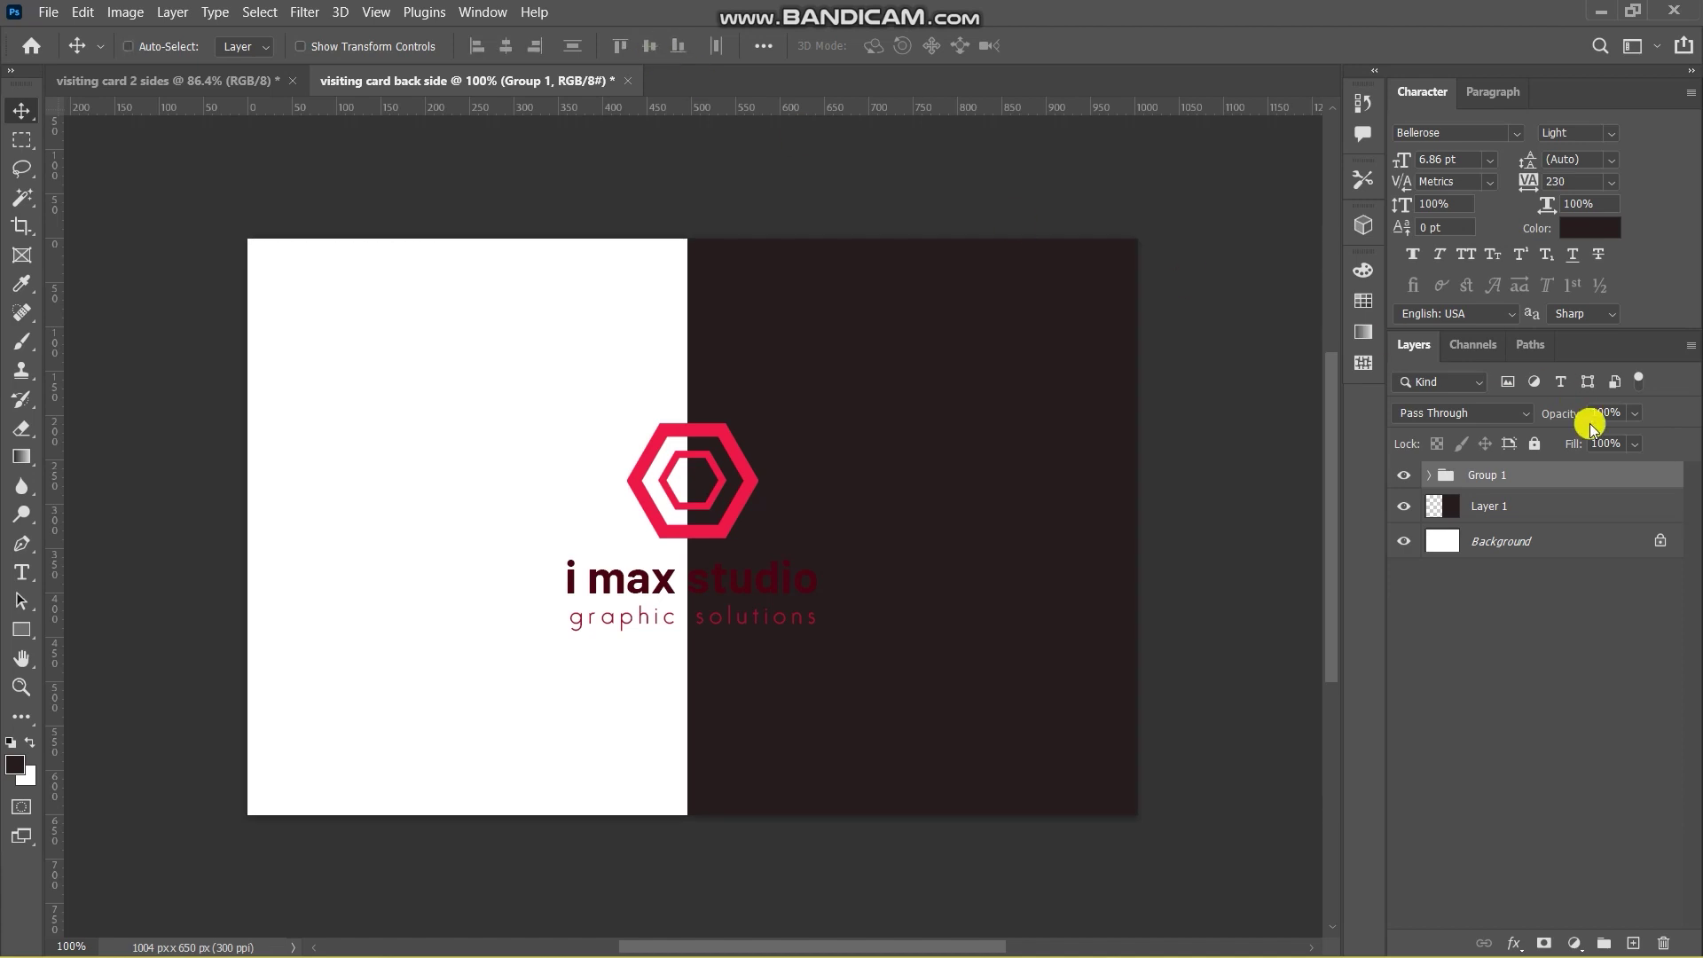
pyautogui.hotkey('ctrl', 't')
pyautogui.moveTo(706, 532); pyautogui.dragTo(476, 532)
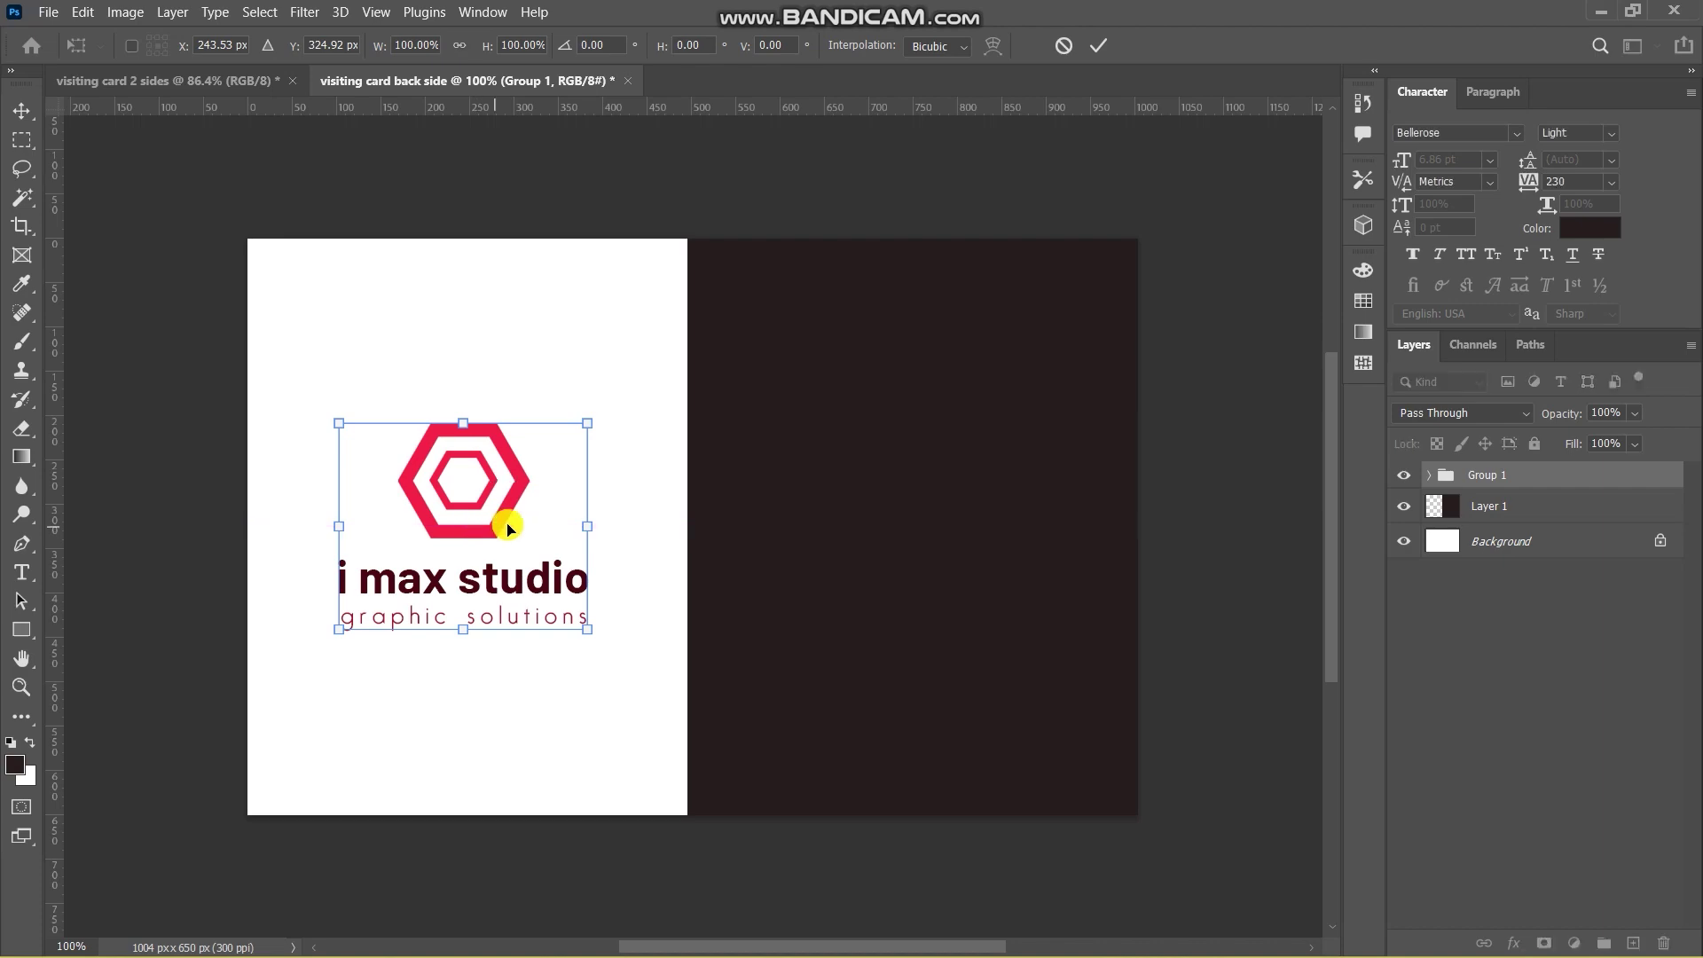
pyautogui.press('Return')
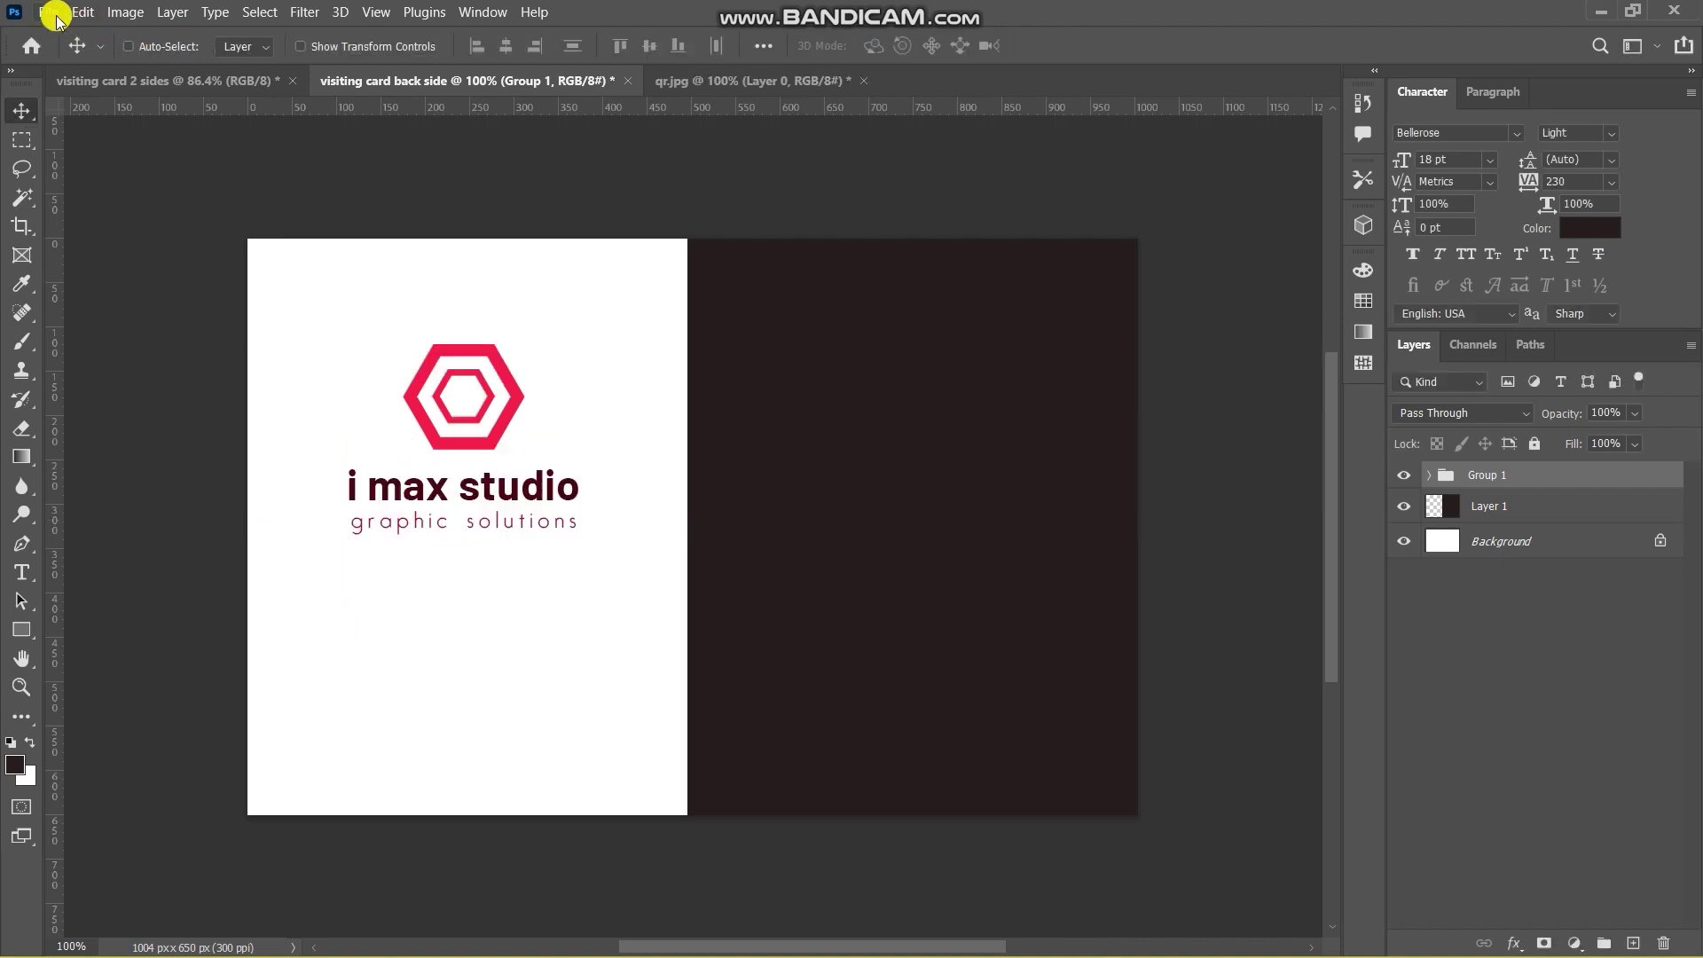
# - Open qr.jpg and copy the QR code into the back-side card
pyautogui.click(55, 12)
pyautogui.click(68, 57)
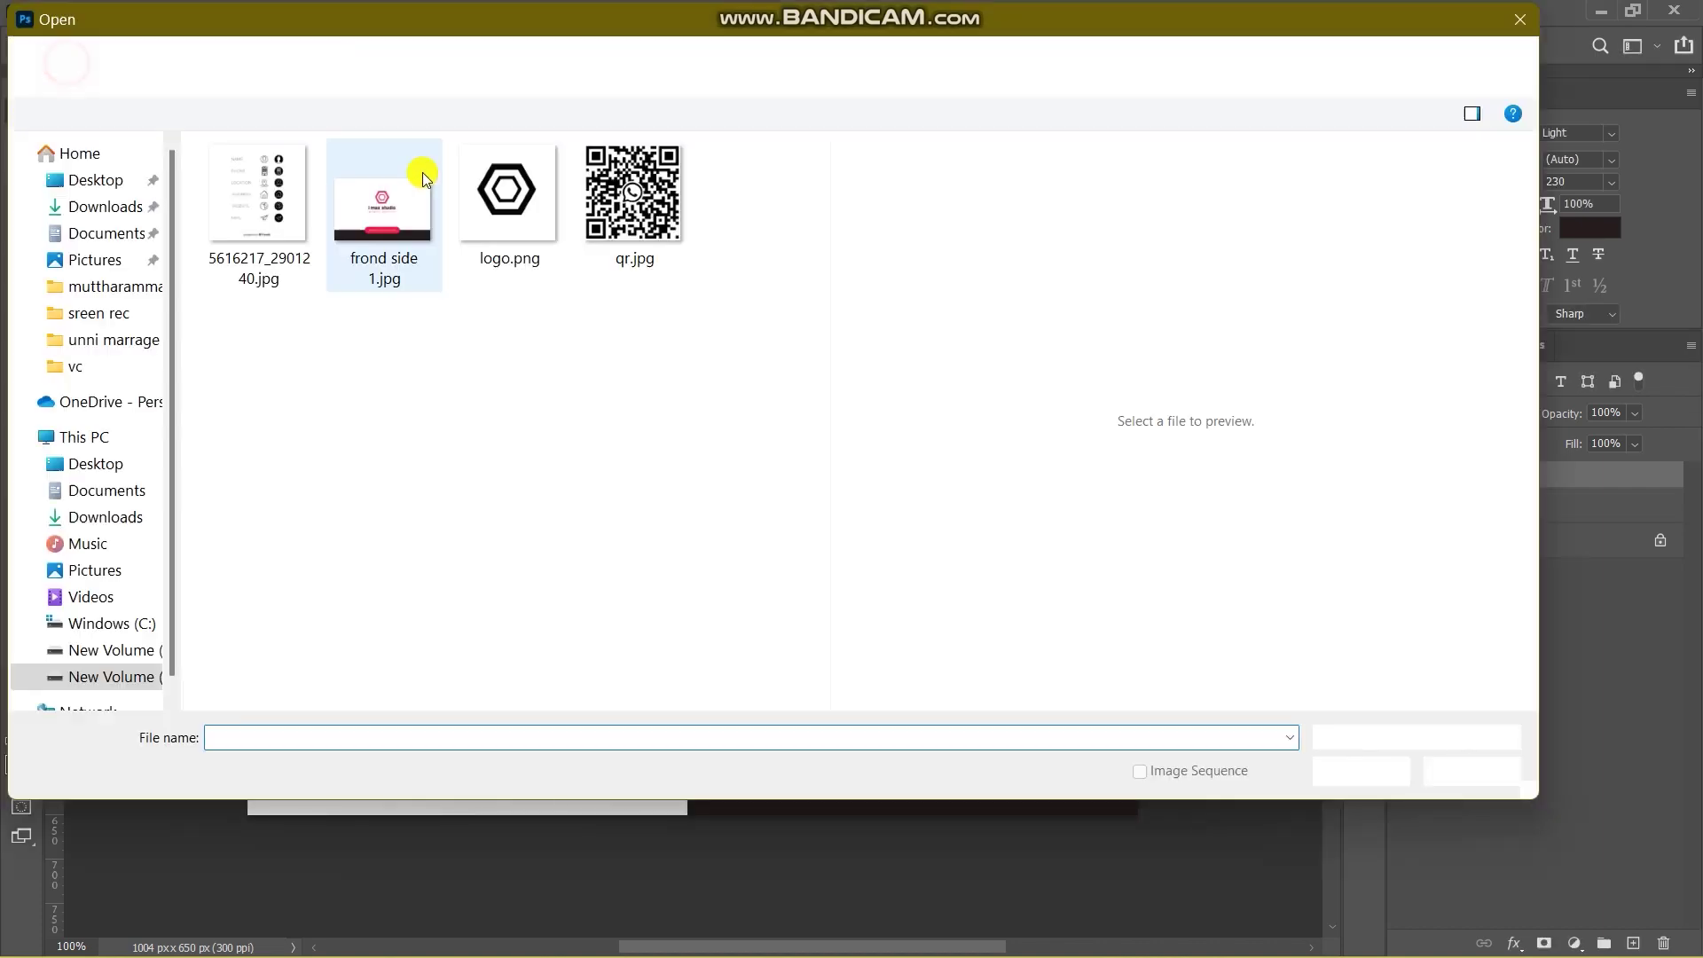
pyautogui.click(621, 191)
pyautogui.click(1368, 780)
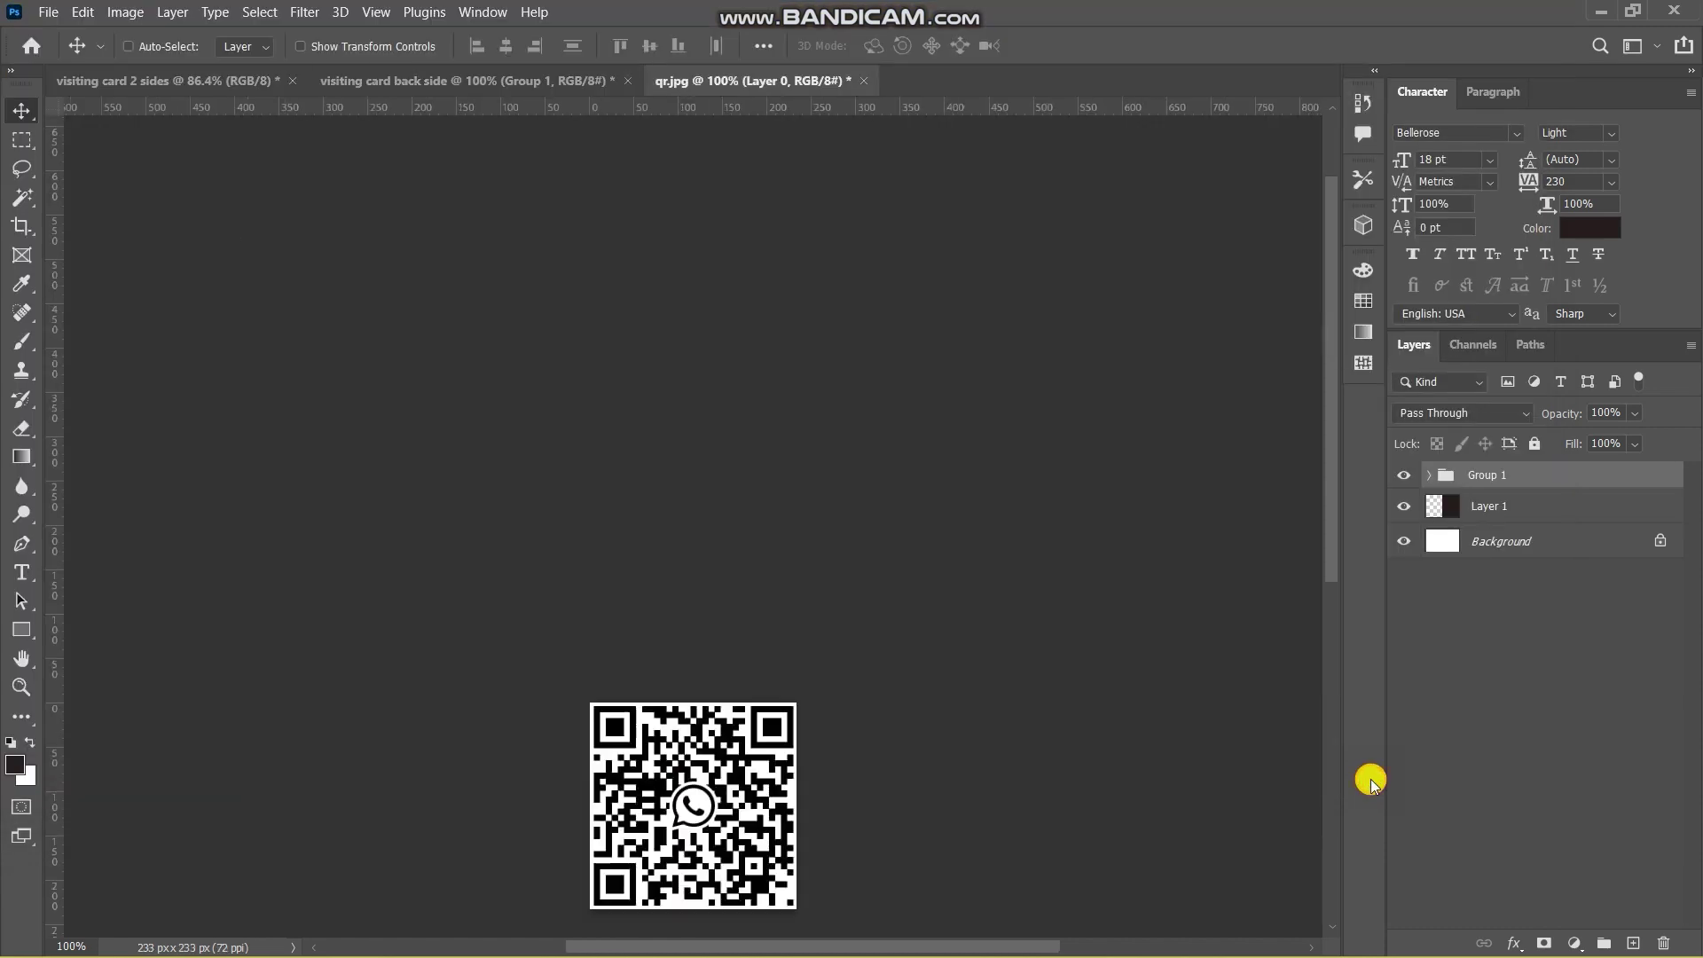
pyautogui.moveTo(941, 725); pyautogui.dragTo(918, 446)
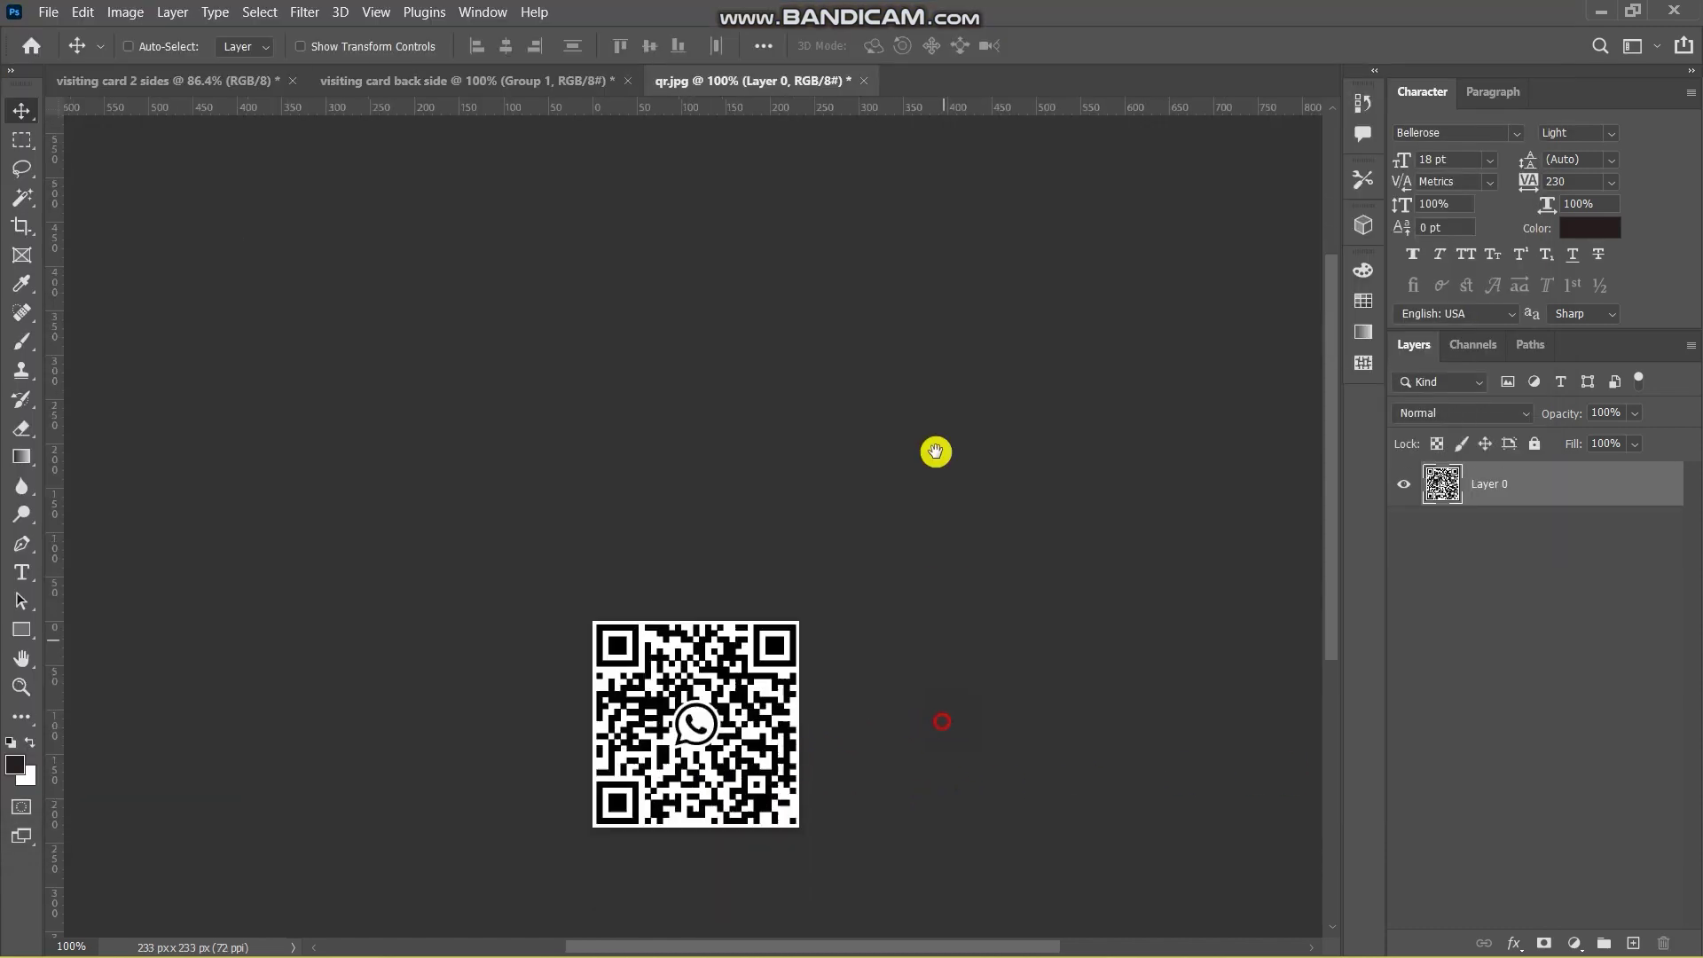
pyautogui.moveTo(1554, 487)
pyautogui.mouseDown()
pyautogui.moveTo(645, 572)
pyautogui.moveTo(505, 670)
pyautogui.mouseUp()
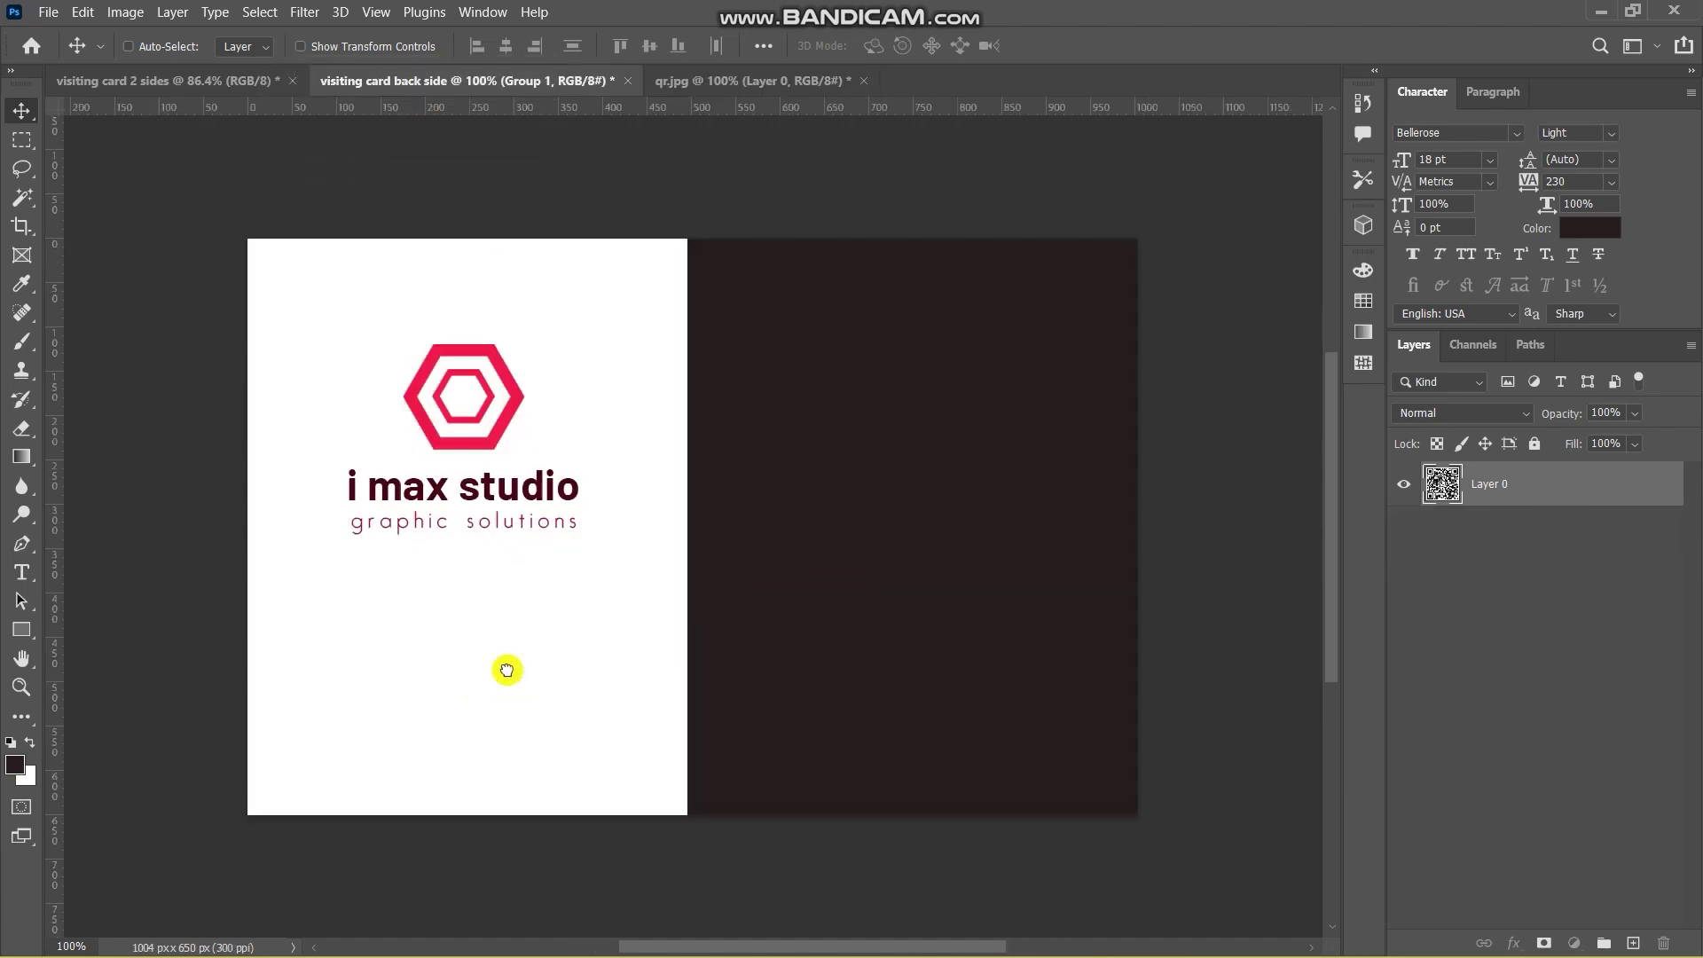
# - Scale the QR code to 48% and position it beneath the logo
pyautogui.hotkey('ctrl', 't')
pyautogui.scroll(3, 563, 722)
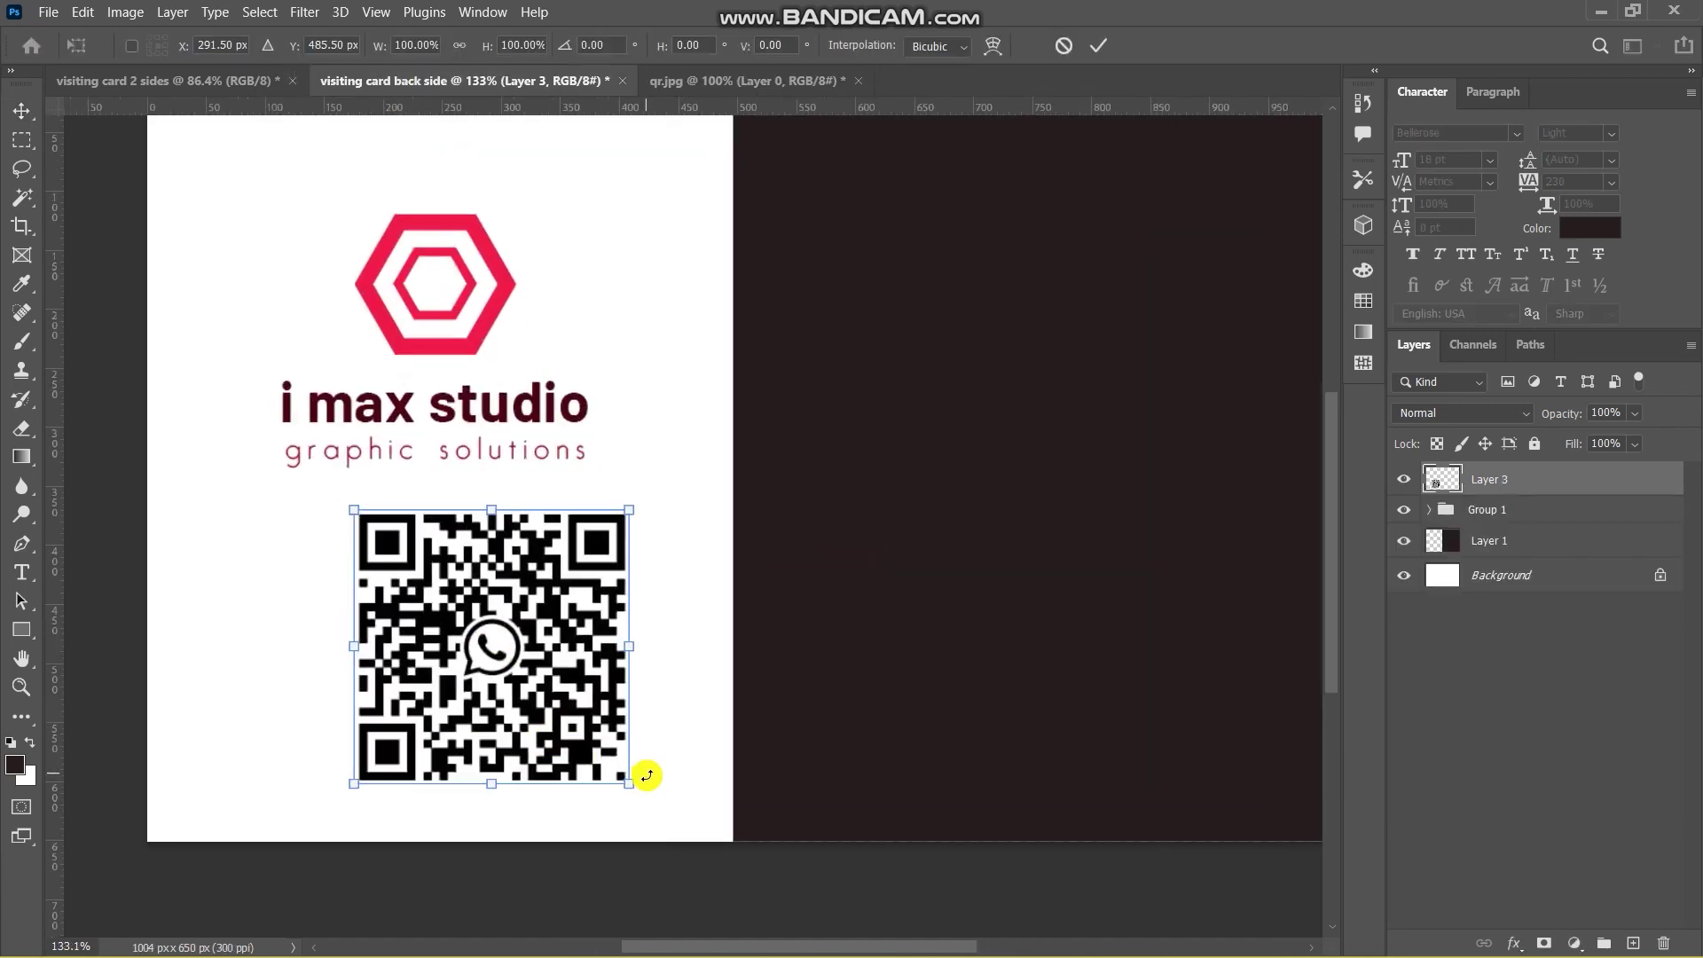
pyautogui.moveTo(626, 779); pyautogui.dragTo(487, 678)
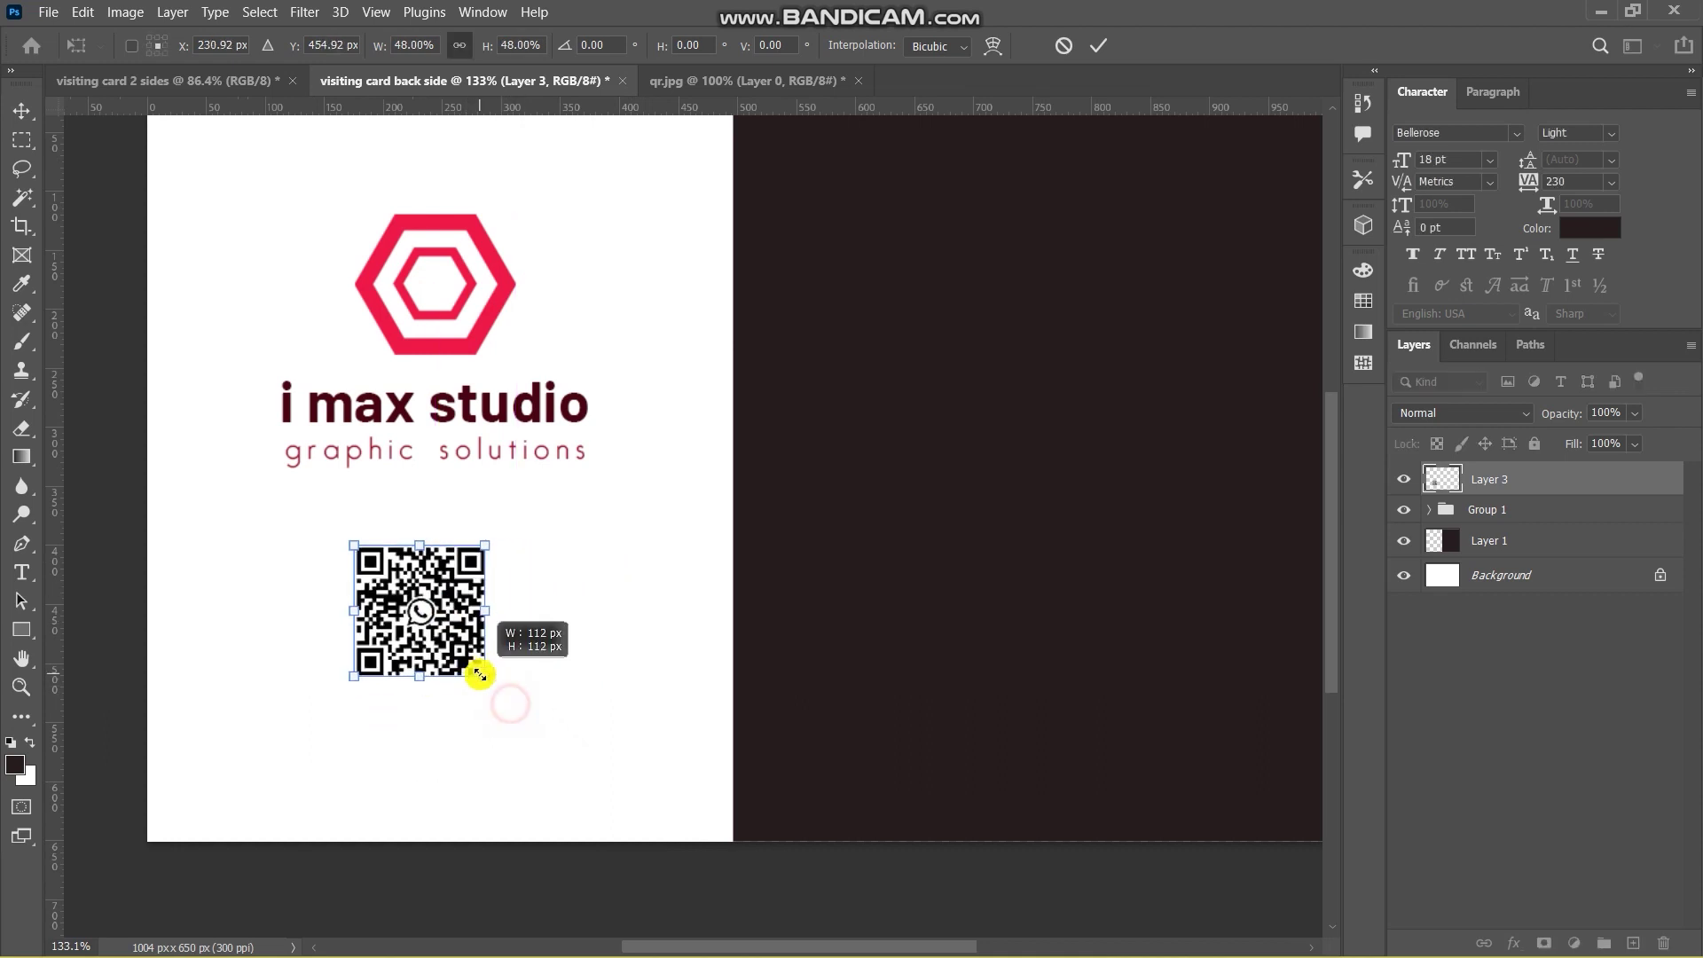
pyautogui.moveTo(434, 624); pyautogui.dragTo(456, 641)
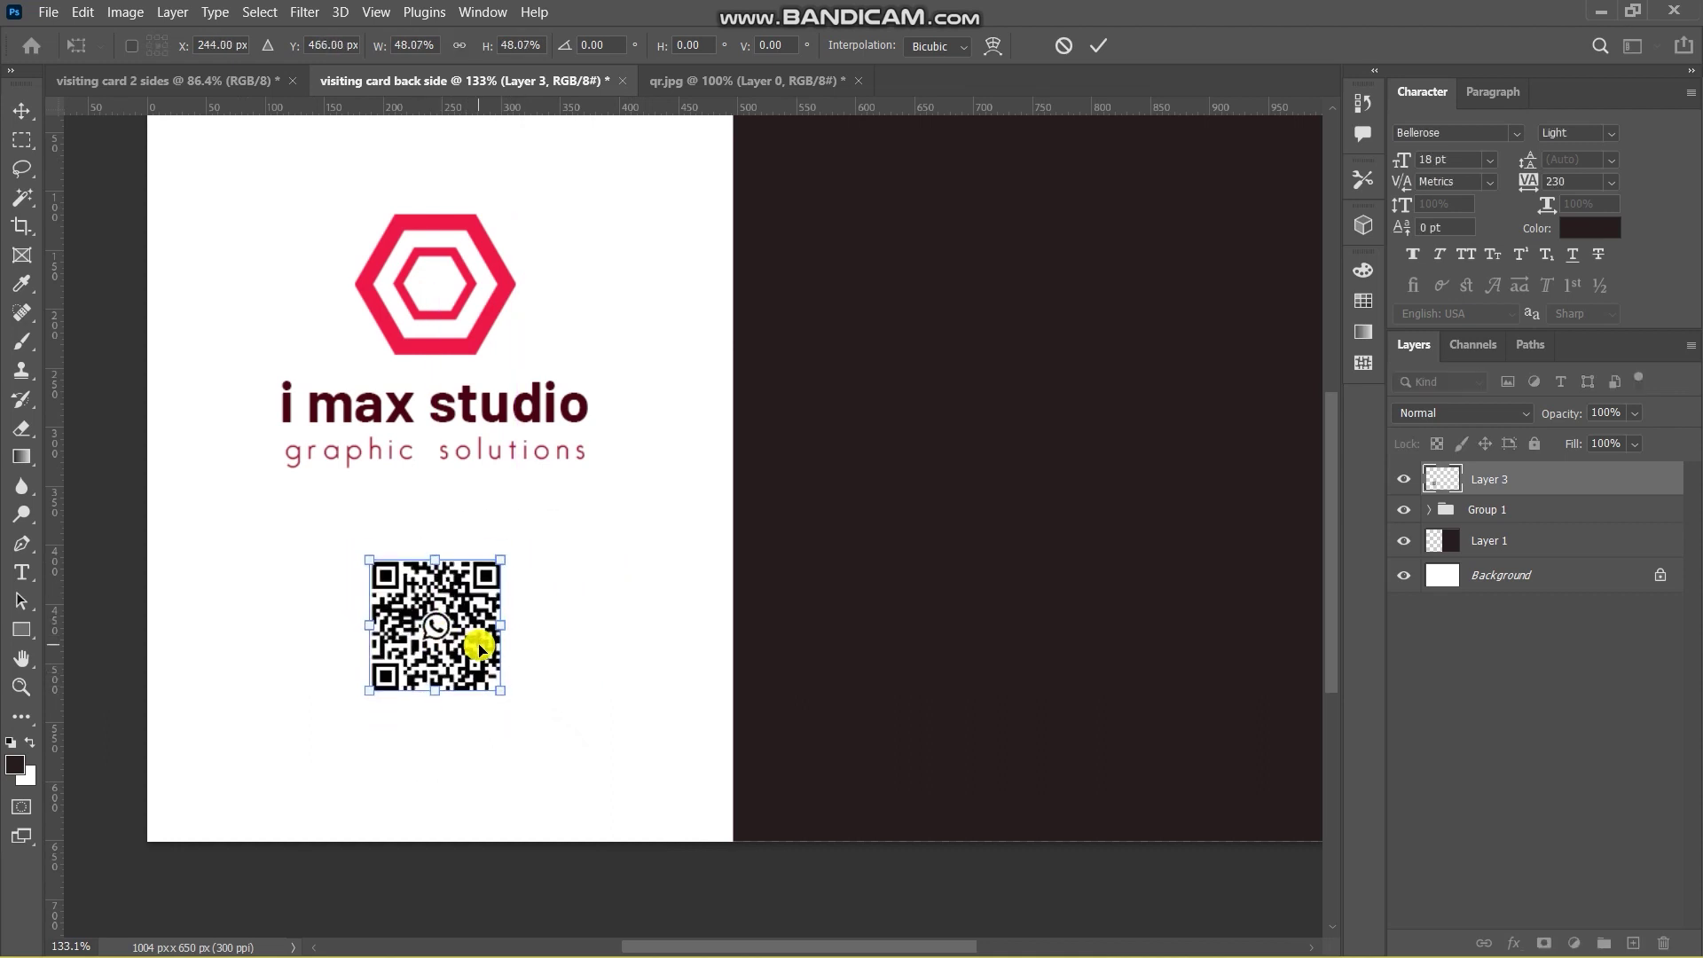
pyautogui.press('Return')
pyautogui.press('Up')
pyautogui.press('Up')
pyautogui.press('Up')
pyautogui.press('Up')
pyautogui.press('Up')
pyautogui.press('Up')
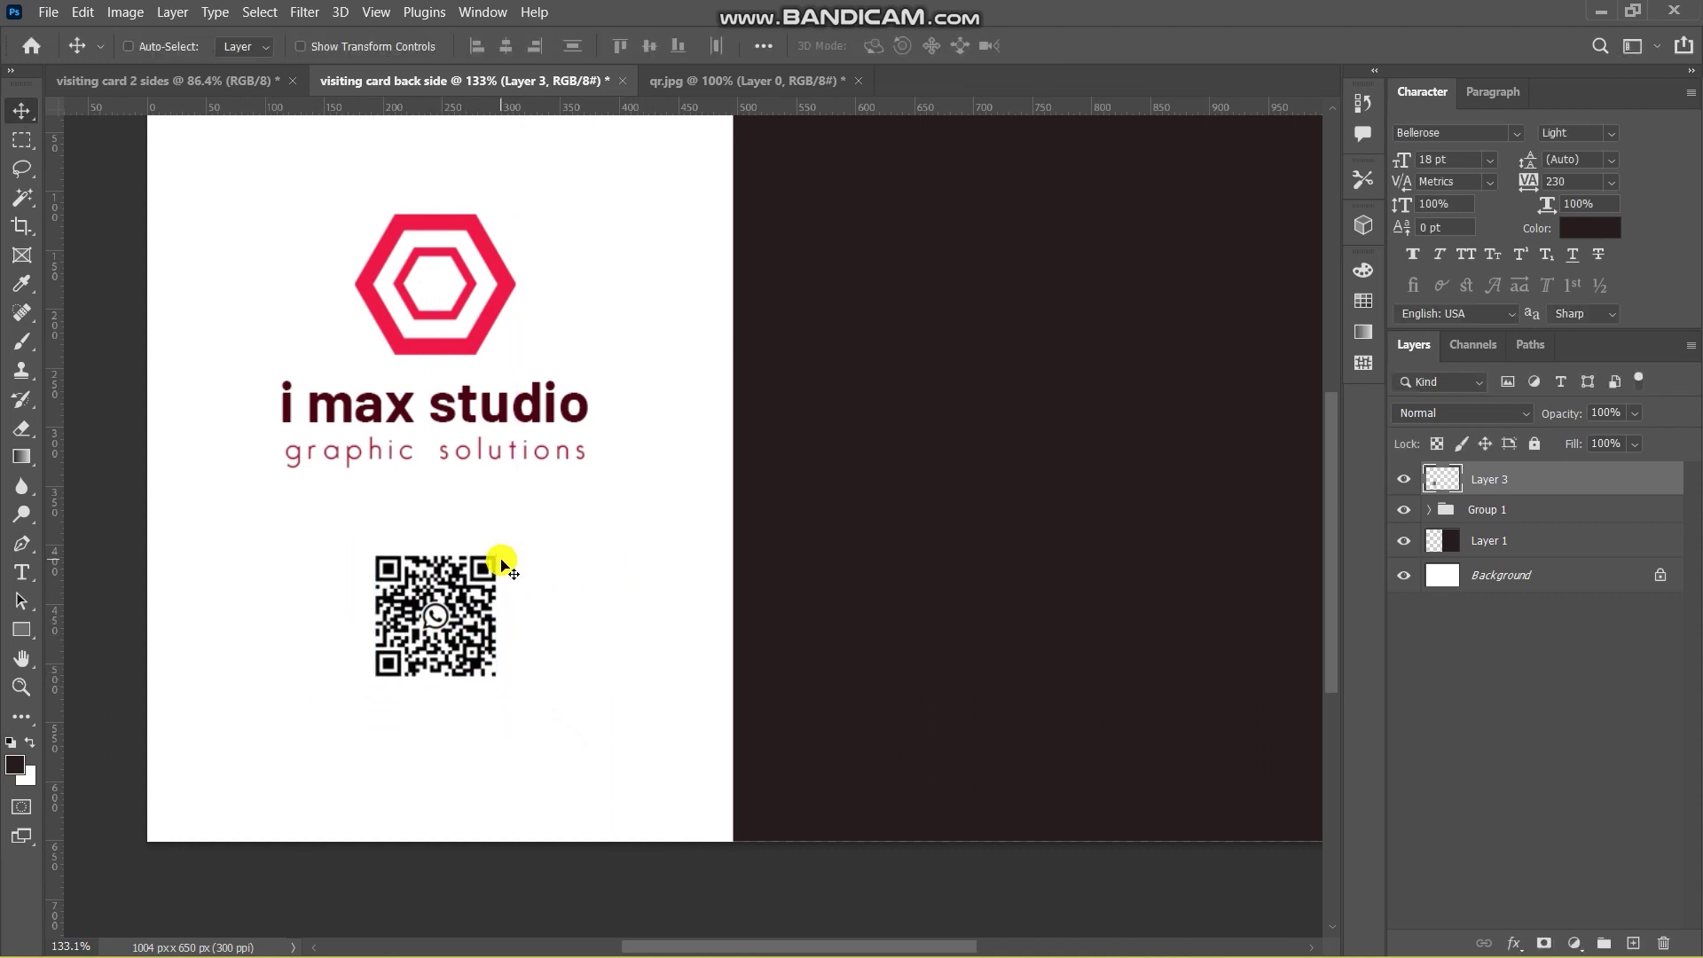
pyautogui.hotkey('ctrl', '-')
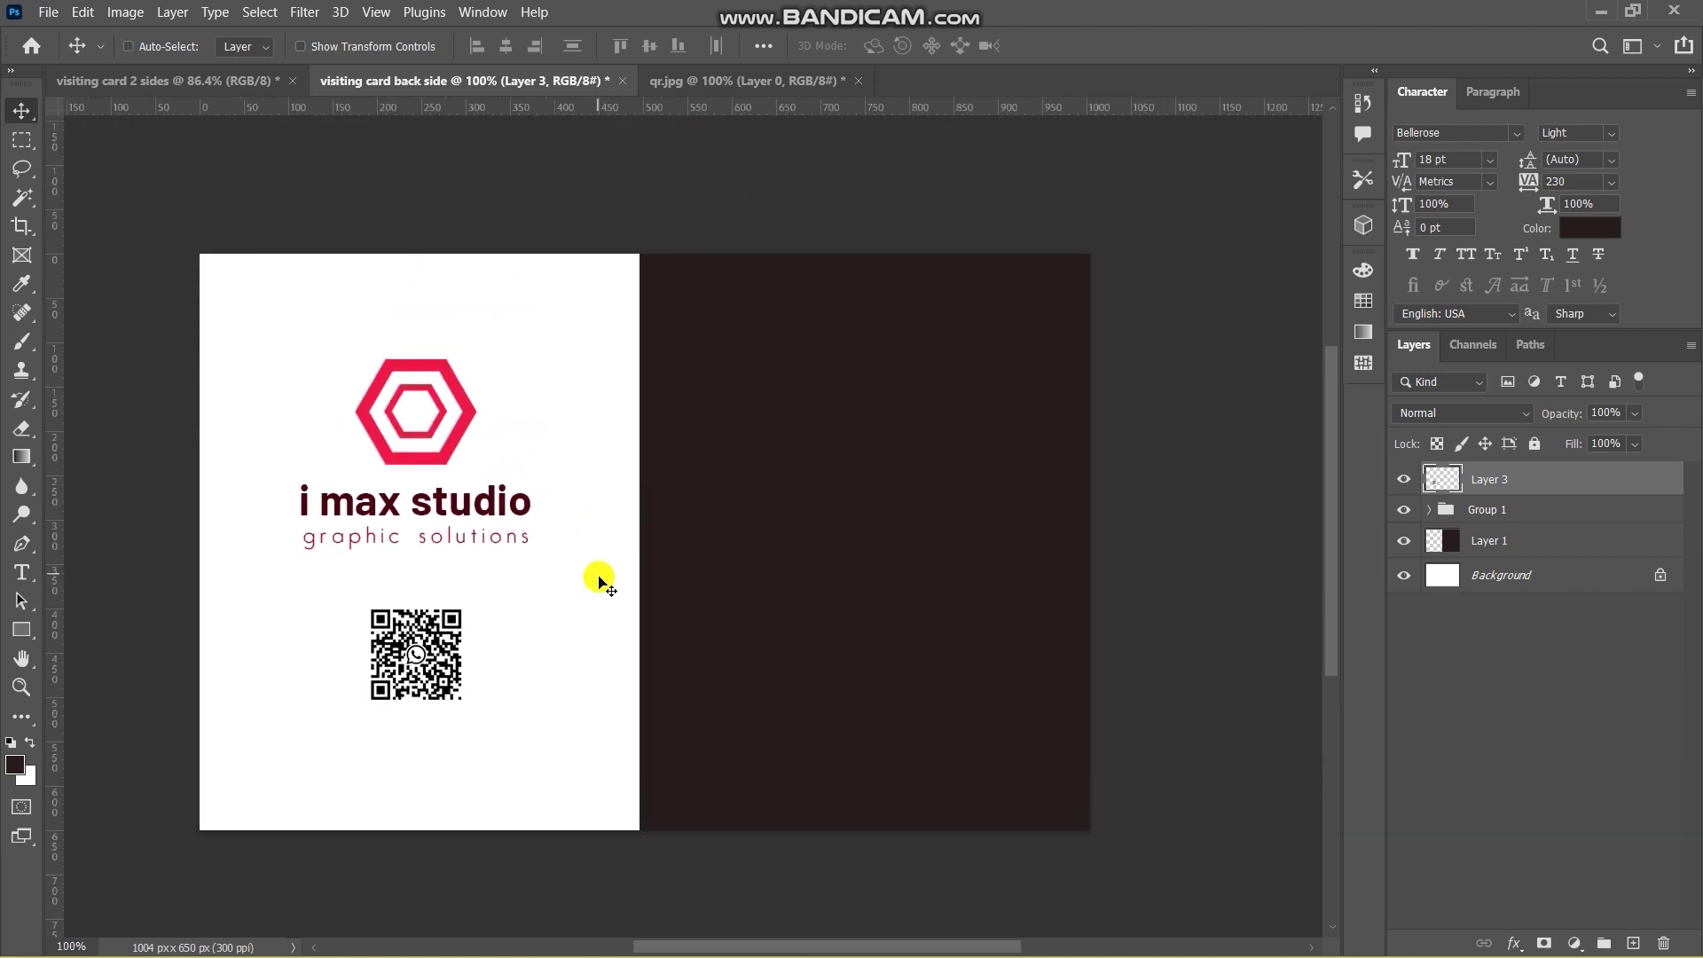
# - Copy the red website pill from the front-side card onto the back side
pyautogui.press('u')
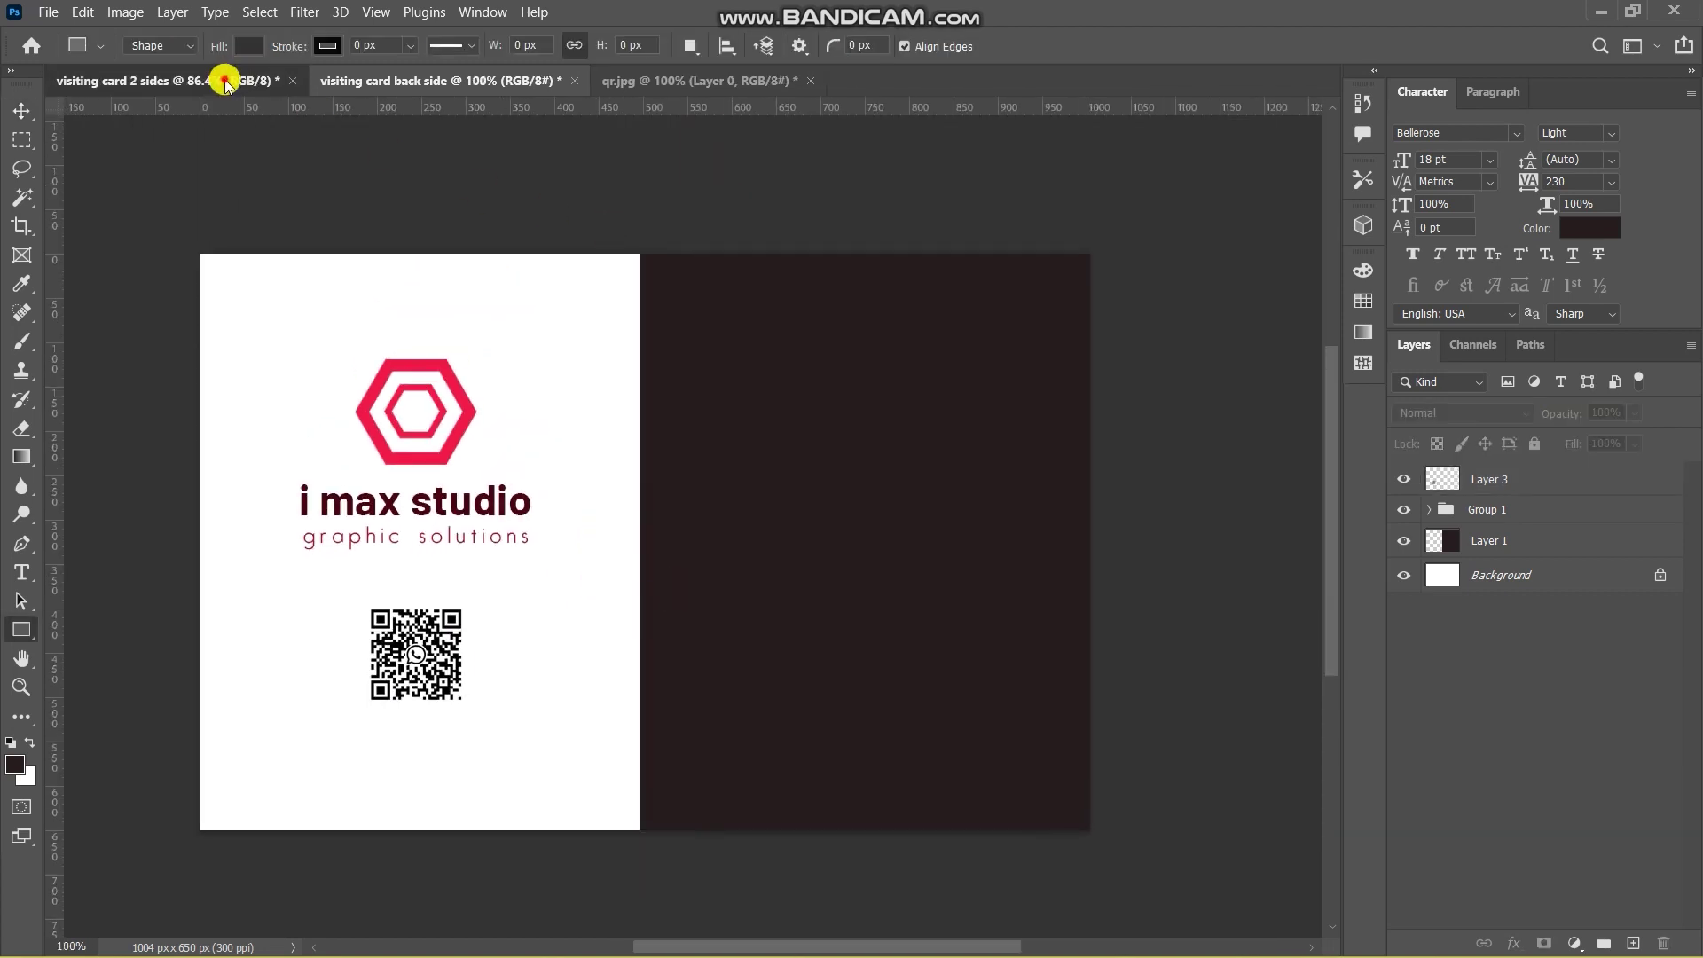
pyautogui.click(222, 78)
pyautogui.click(11, 111)
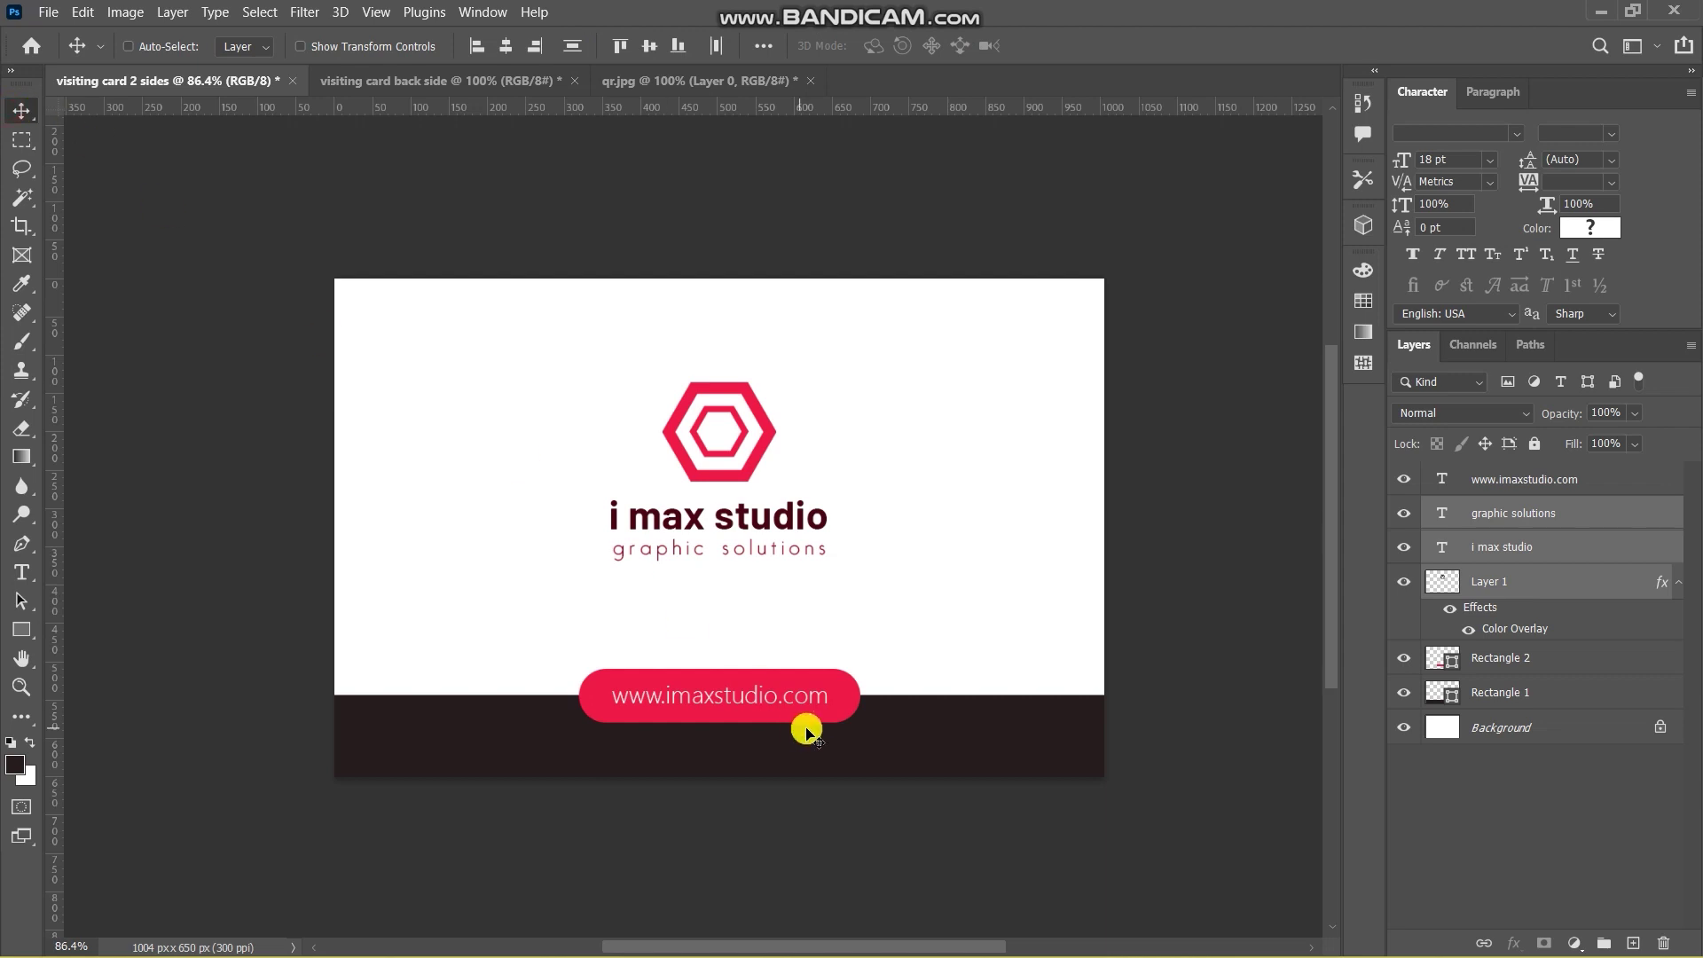
pyautogui.rightClick(838, 698)
pyautogui.click(905, 712)
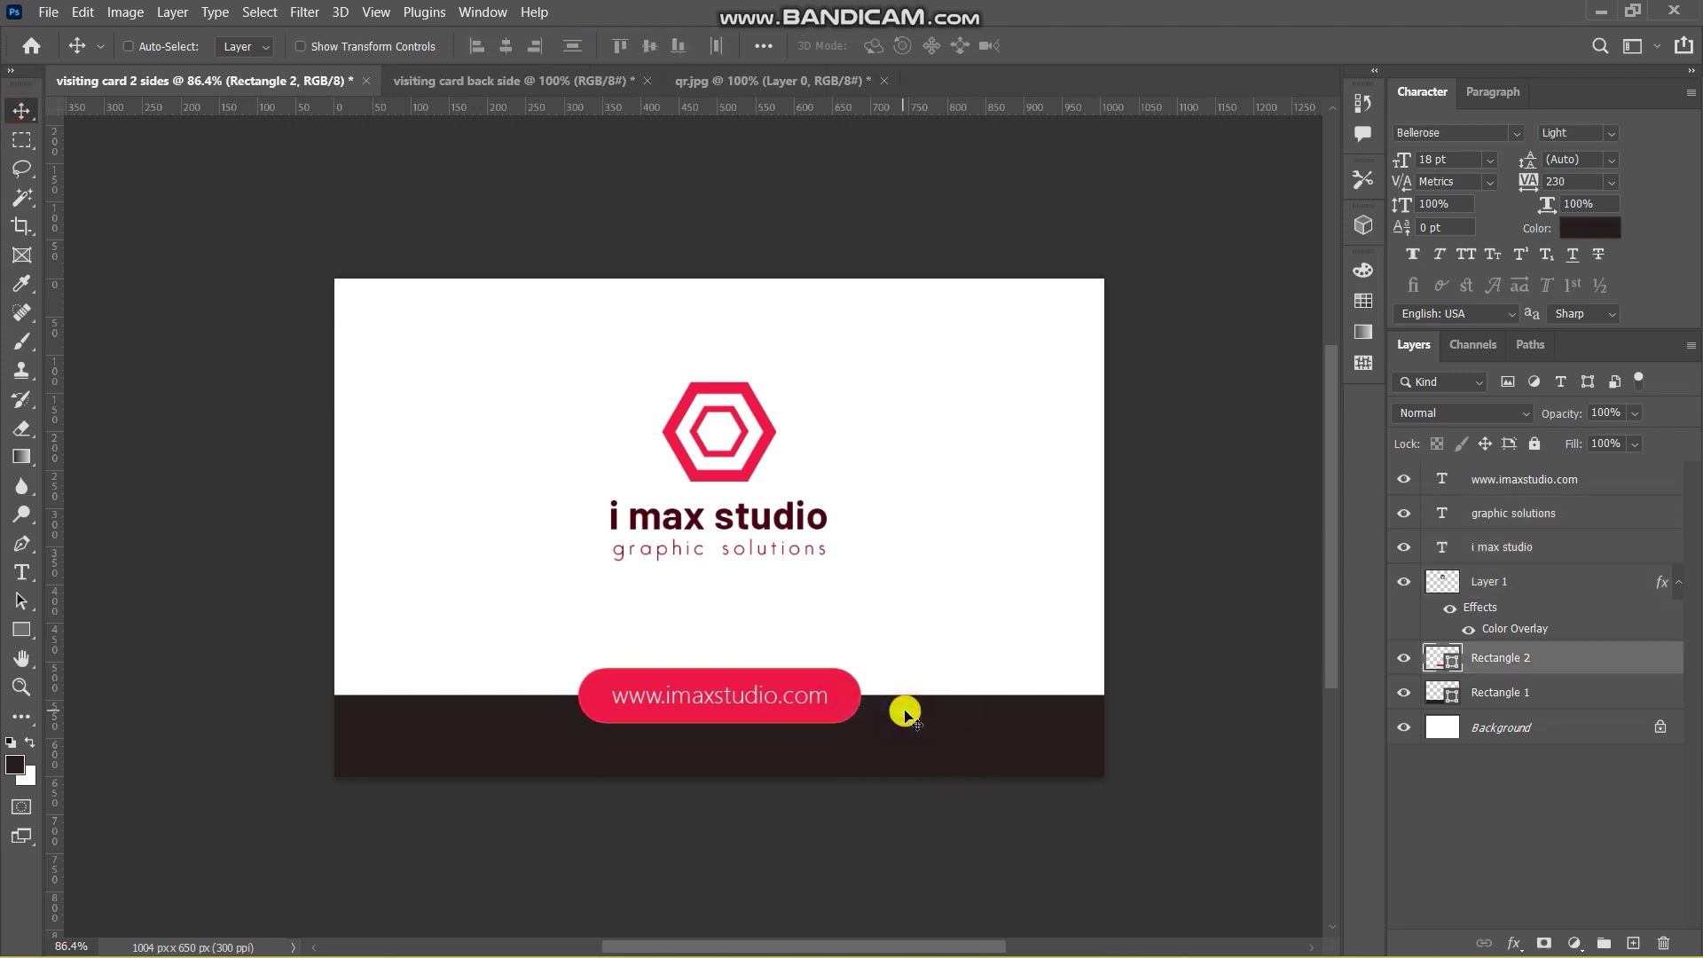
pyautogui.moveTo(1621, 675)
pyautogui.mouseDown()
pyautogui.moveTo(753, 453)
pyautogui.moveTo(742, 485)
pyautogui.mouseUp()
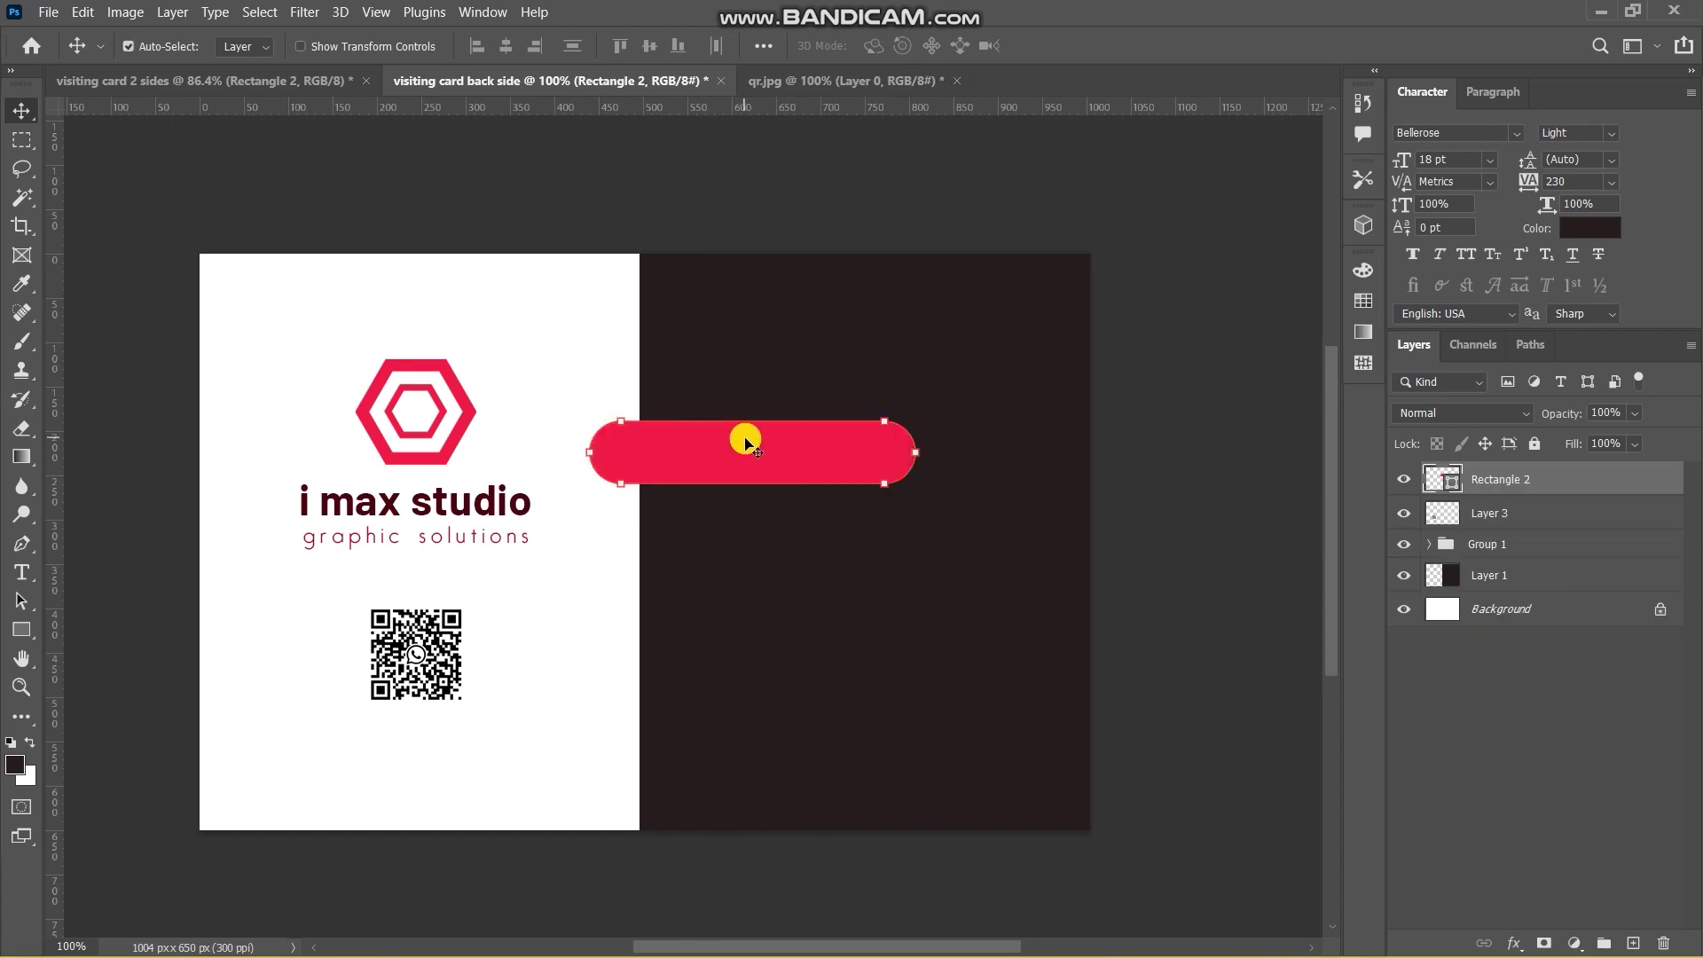
# - Rotate the red pill vertical, place it on the white–dark divide and shorten it
pyautogui.hotkey('ctrl', 't')
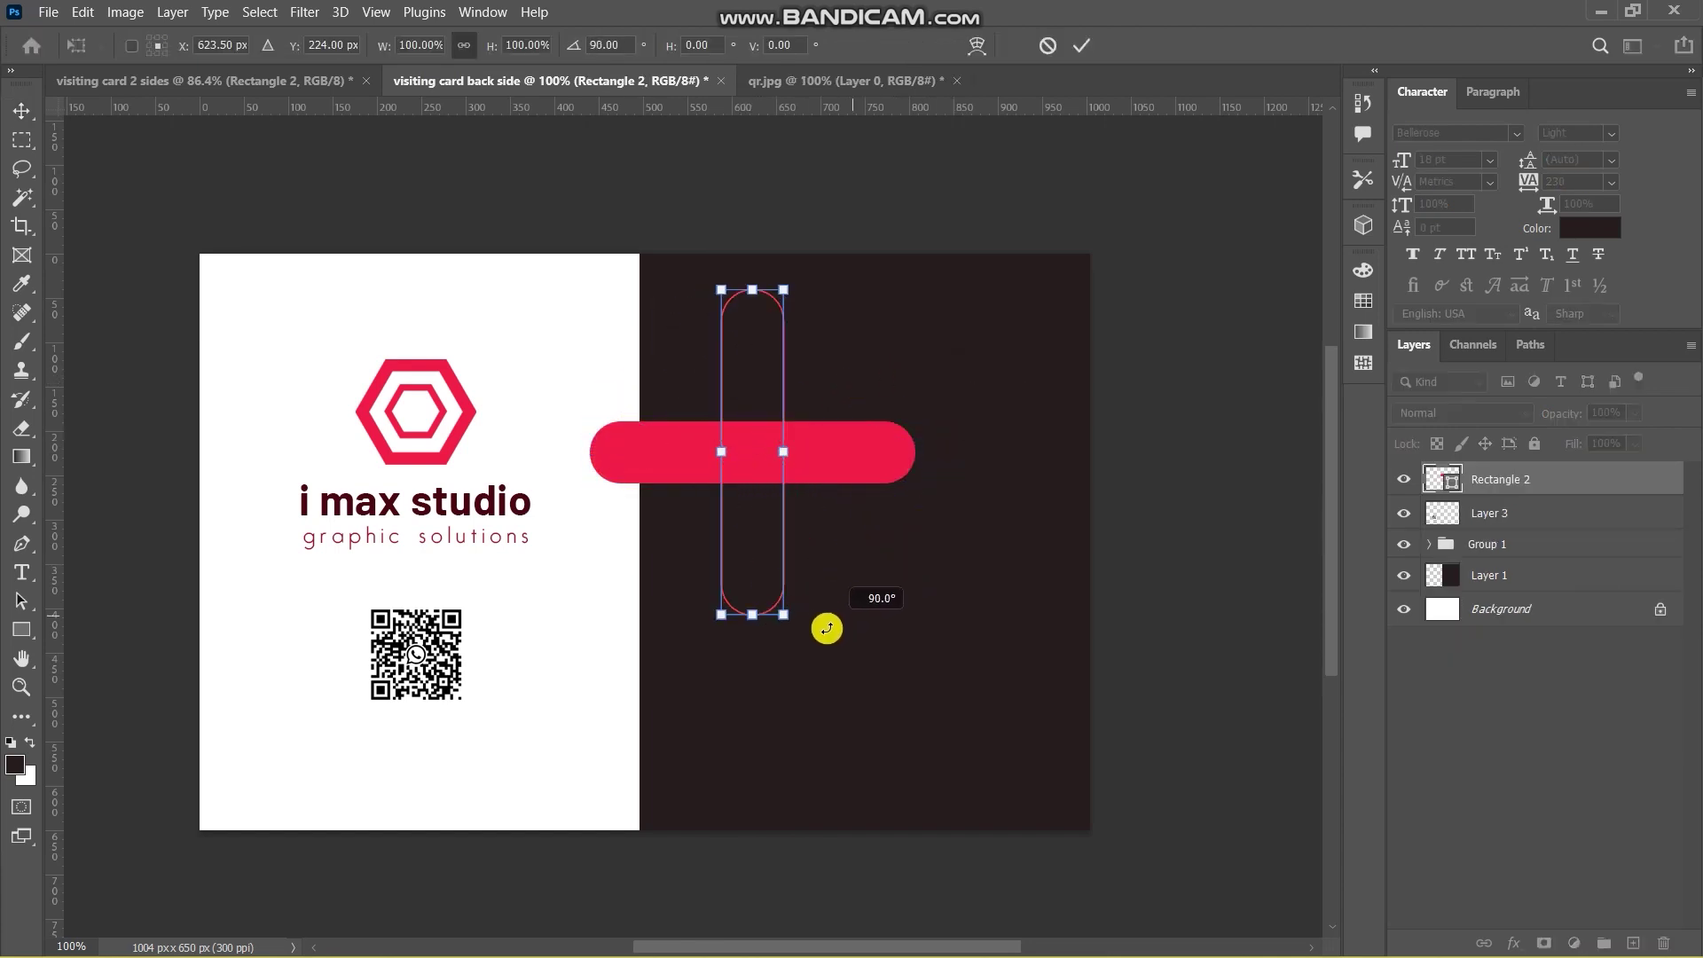
pyautogui.moveTo(927, 384); pyautogui.dragTo(825, 627)
pyautogui.moveTo(742, 491)
pyautogui.mouseDown()
pyautogui.moveTo(657, 696)
pyautogui.moveTo(653, 670)
pyautogui.mouseUp()
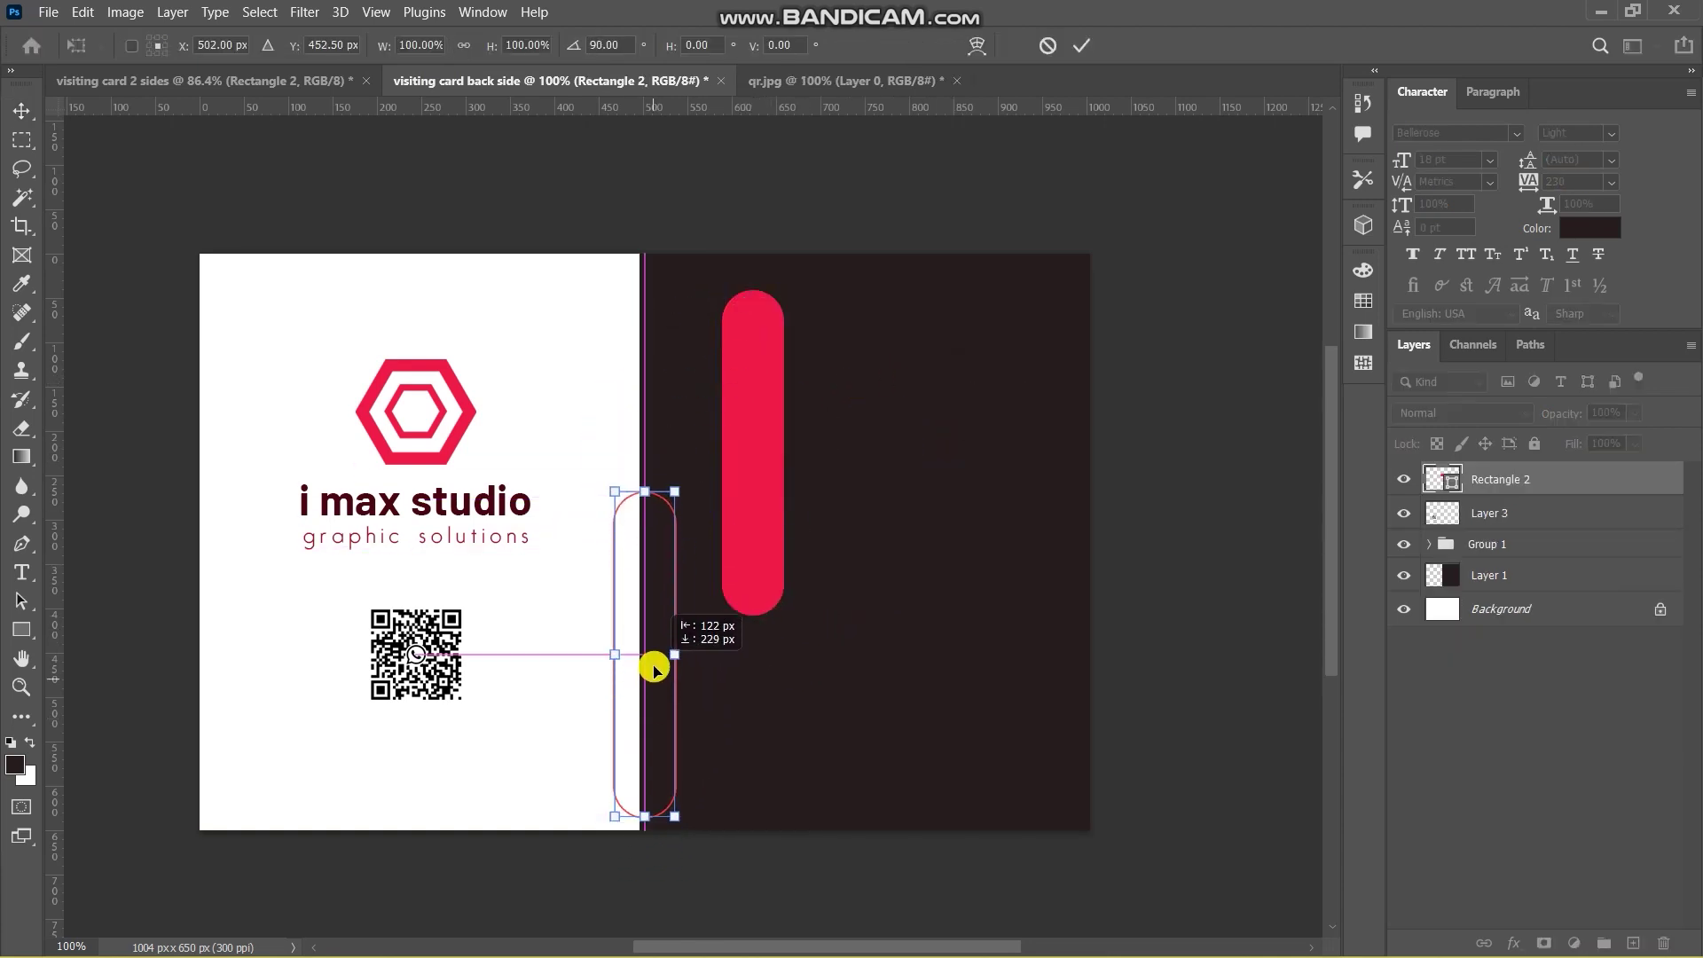
pyautogui.press('Return')
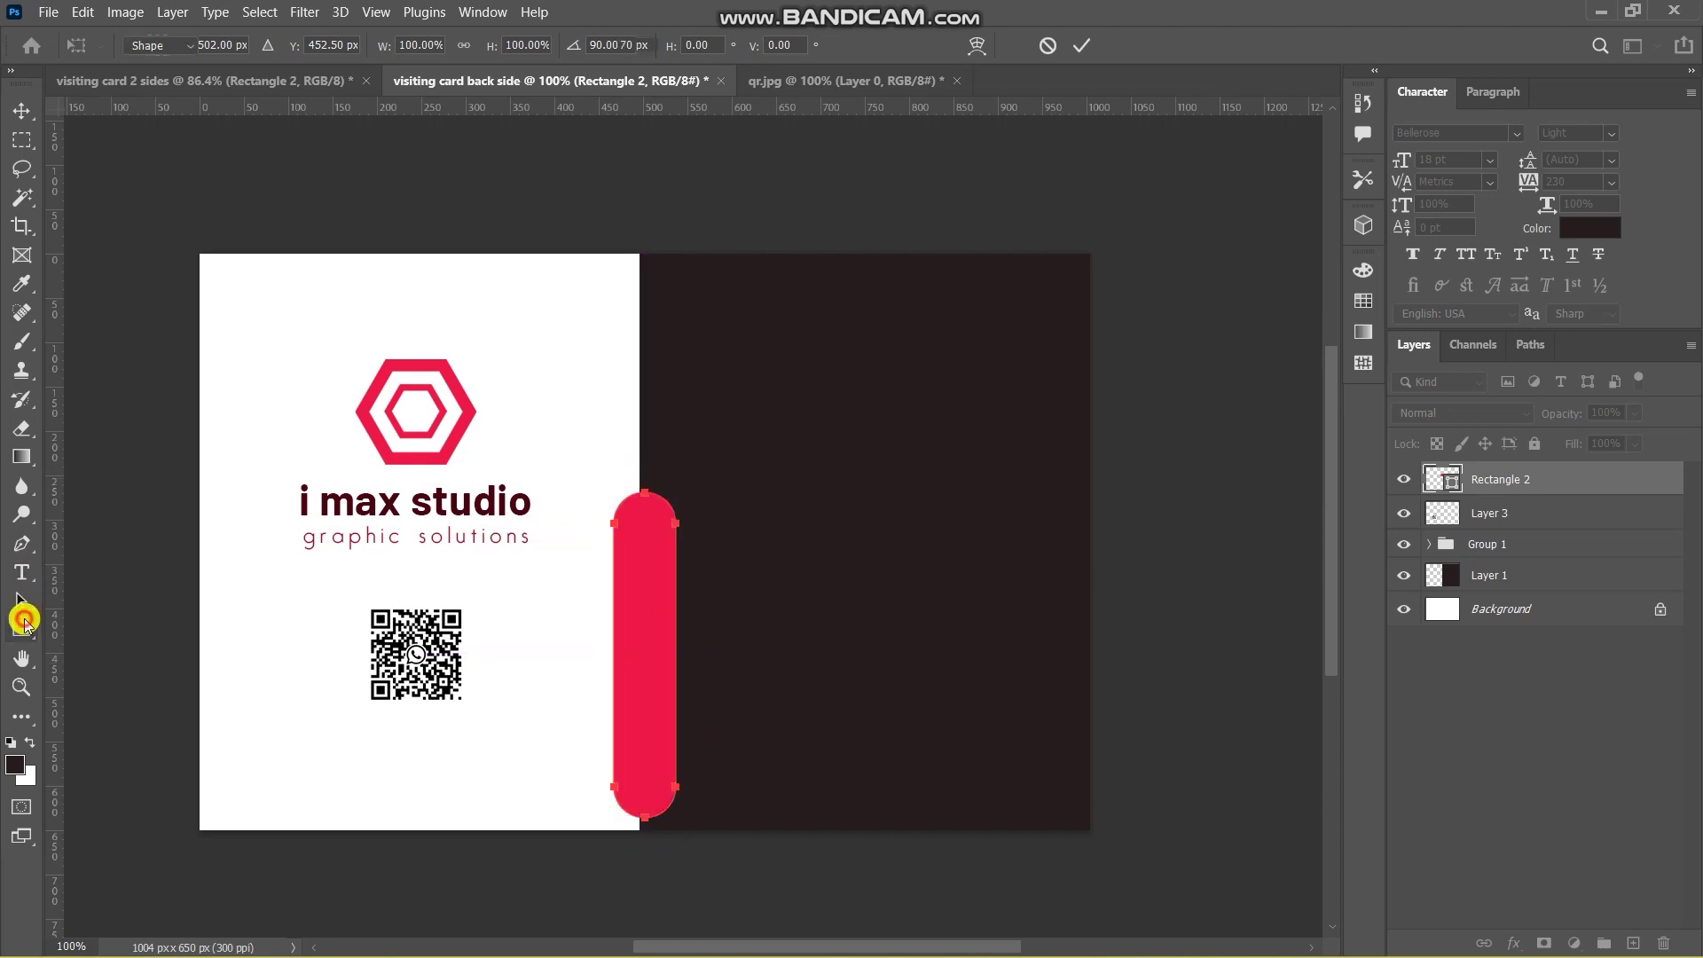
pyautogui.click(21, 627)
pyautogui.moveTo(630, 491)
pyautogui.mouseDown()
pyautogui.moveTo(634, 579)
pyautogui.moveTo(635, 475)
pyautogui.mouseUp()
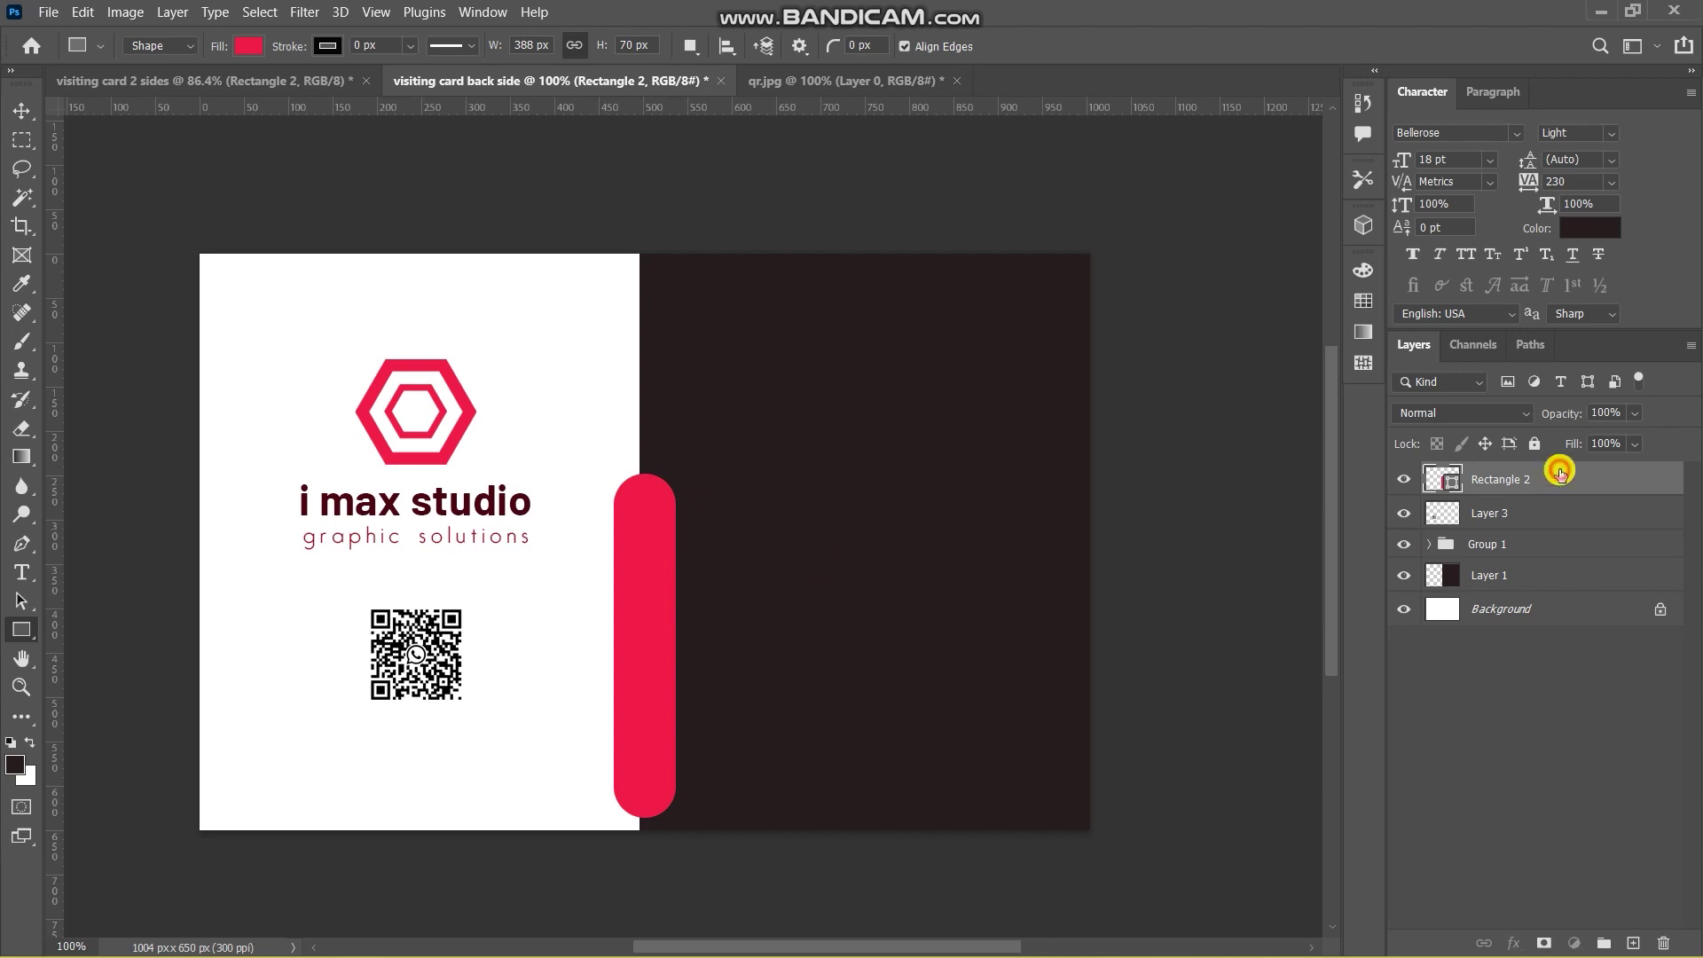
# - Duplicate the red bar and turn the copy into a small dot above it
pyautogui.hotkey('ctrl', 'j')
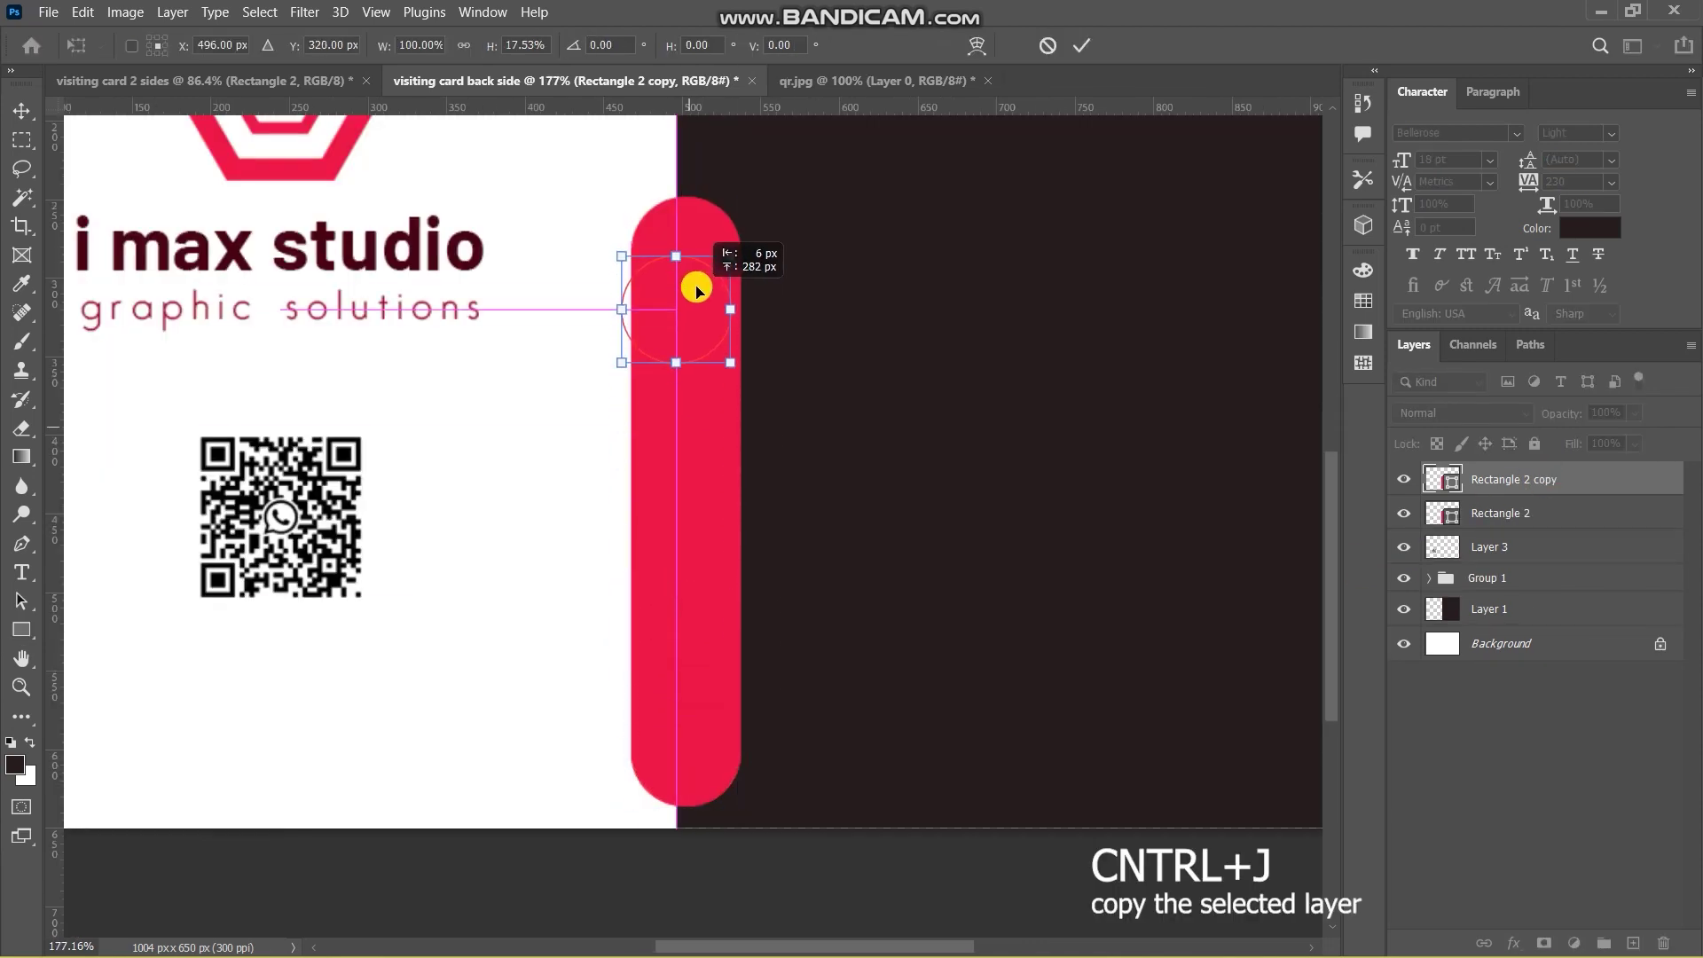
pyautogui.moveTo(704, 738); pyautogui.dragTo(708, 189)
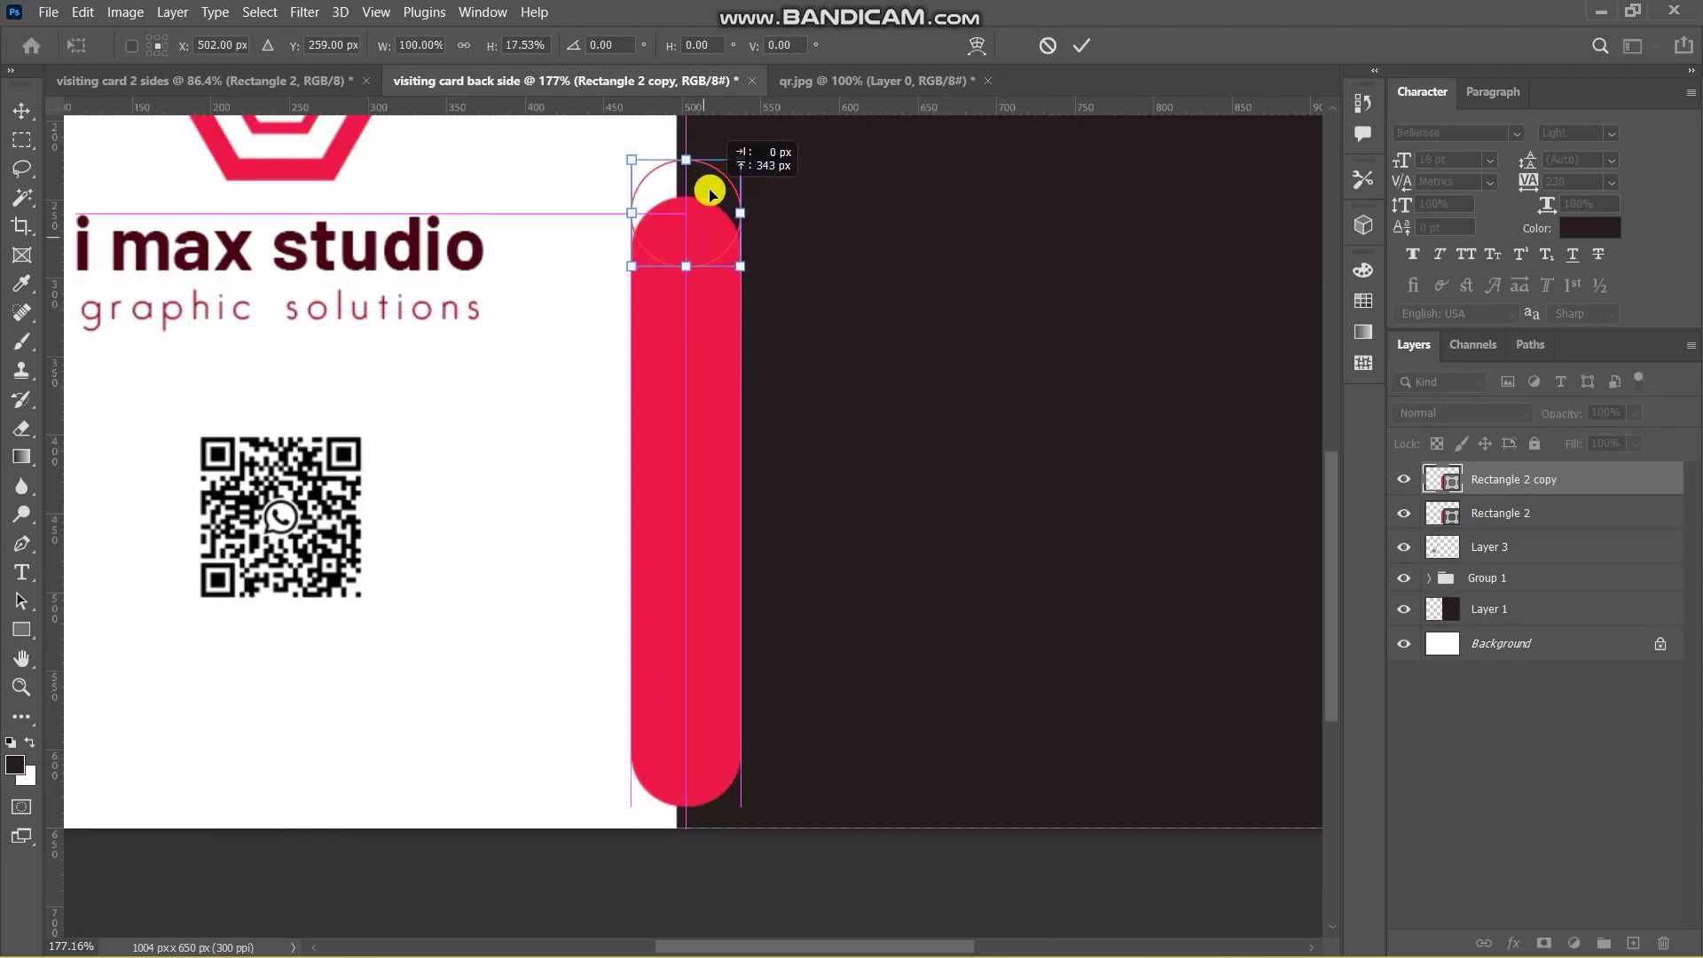
pyautogui.scroll(5, 834, 354)
pyautogui.moveTo(674, 598)
pyautogui.mouseDown()
pyautogui.moveTo(670, 333)
pyautogui.moveTo(671, 353)
pyautogui.mouseUp()
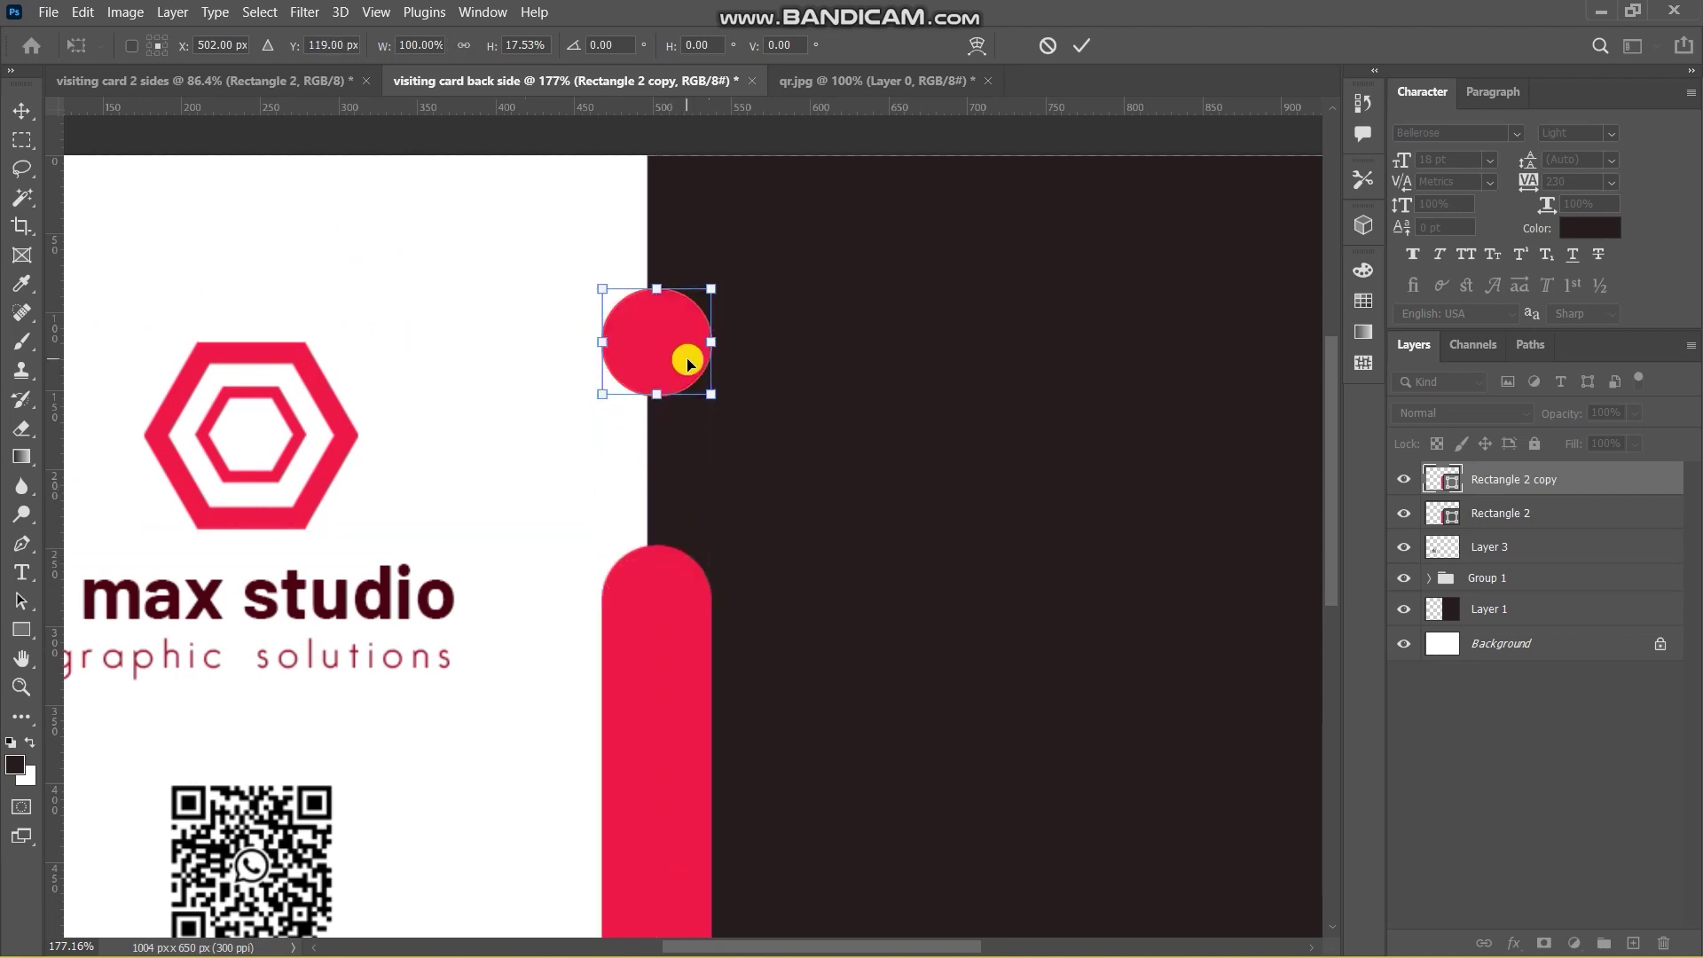
pyautogui.press('Return')
pyautogui.scroll(5, 748, 358)
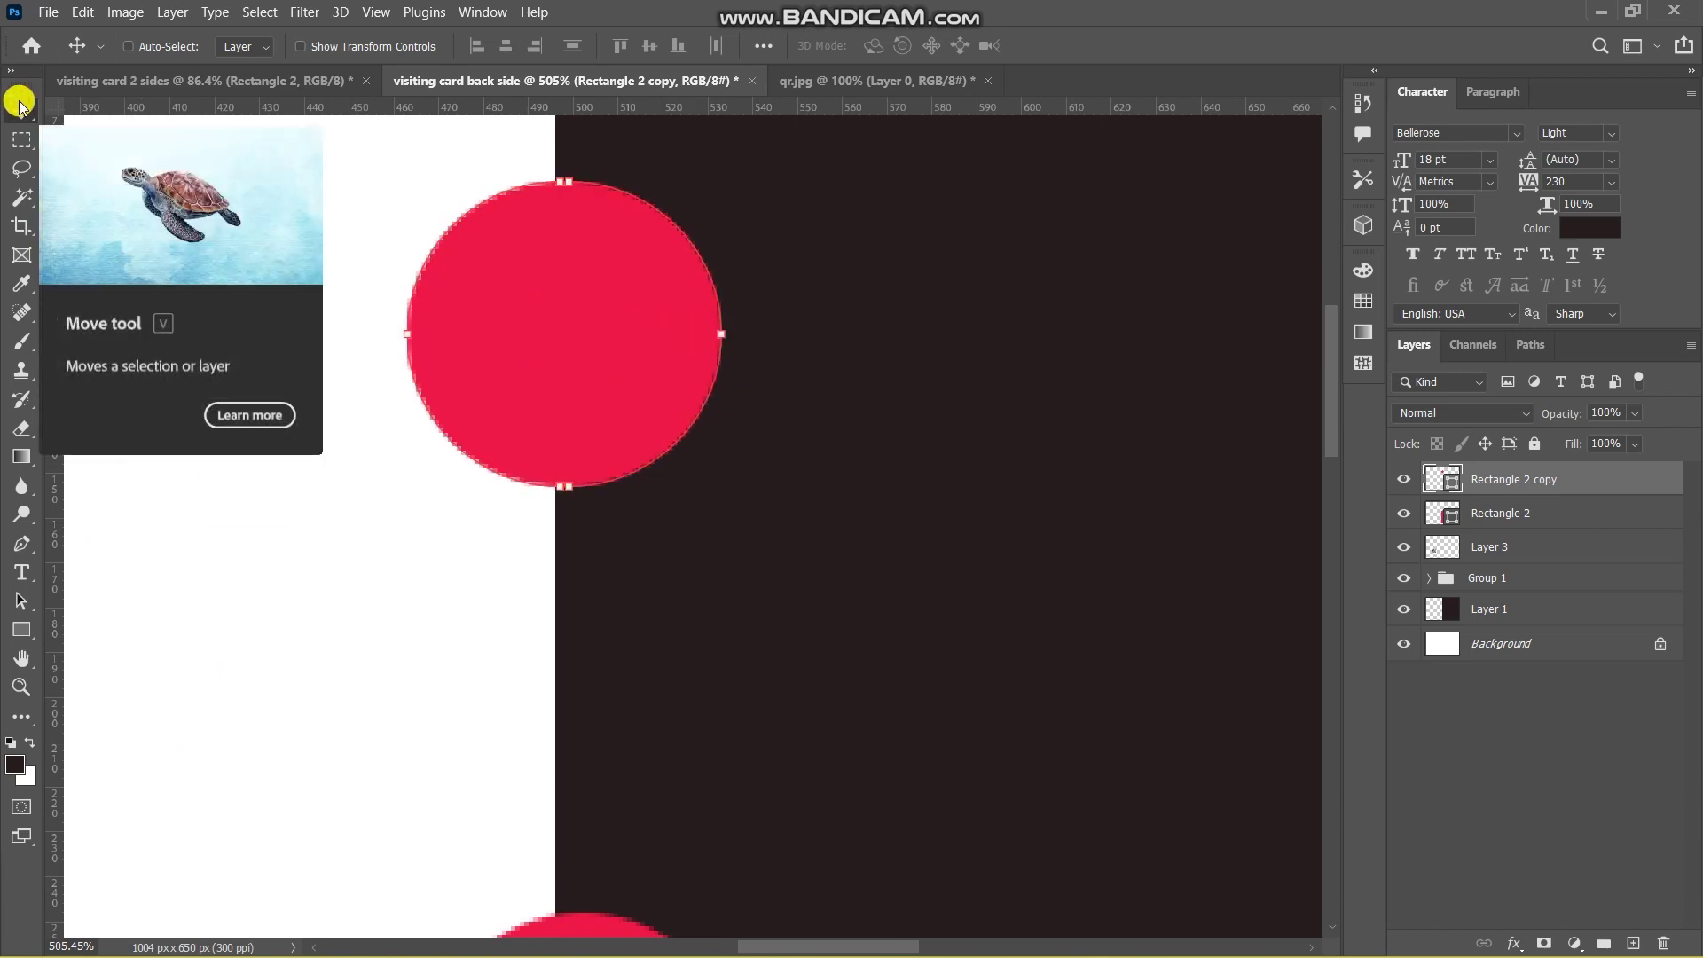
pyautogui.scroll(-10, 931, 545)
pyautogui.scroll(1, 958, 532)
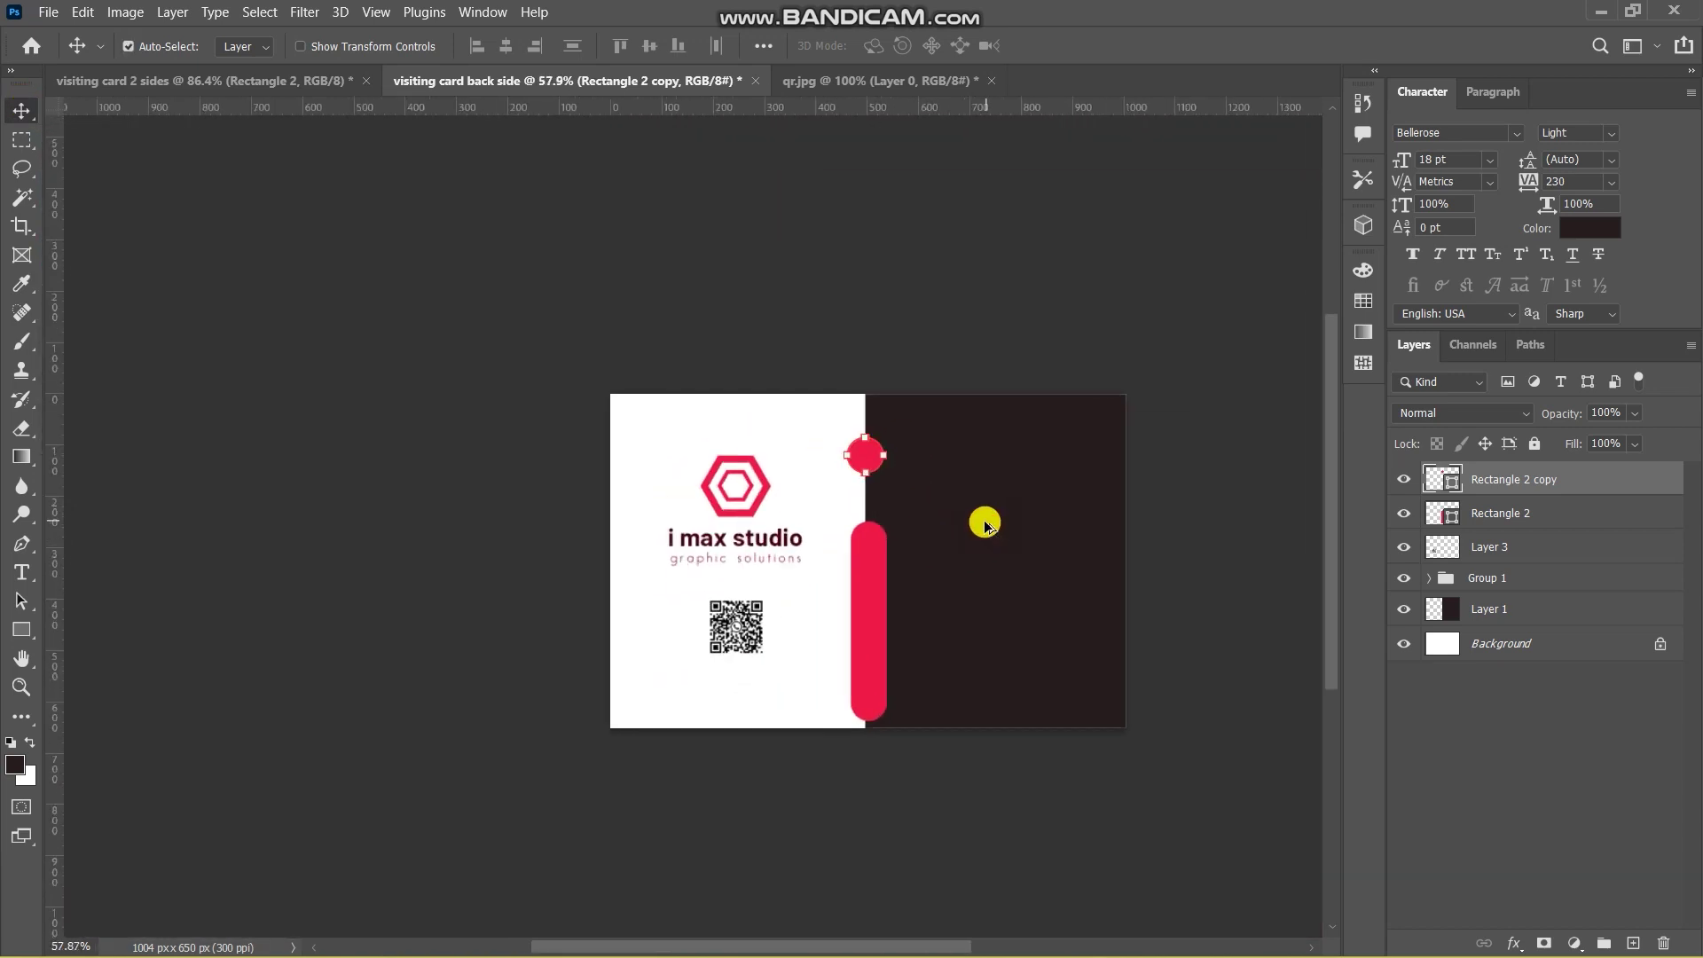
pyautogui.scroll(2, 975, 519)
# - Select the red bar and red dot layers in turn, ending on the bar
pyautogui.rightClick(833, 584)
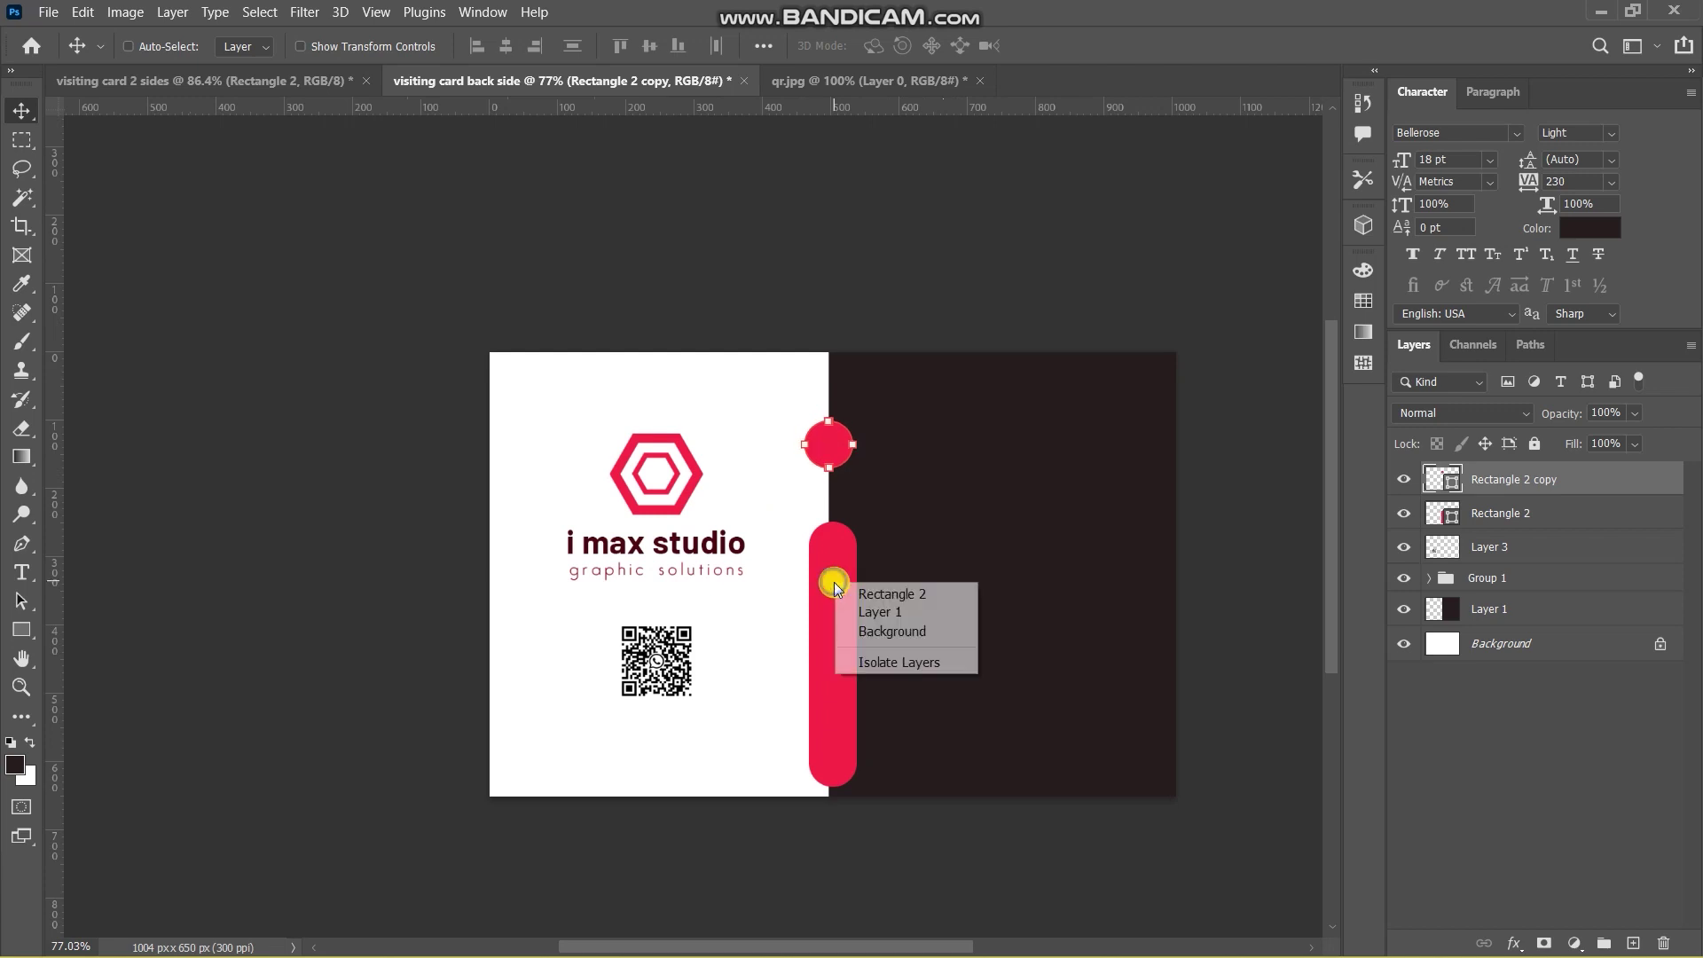
pyautogui.click(865, 592)
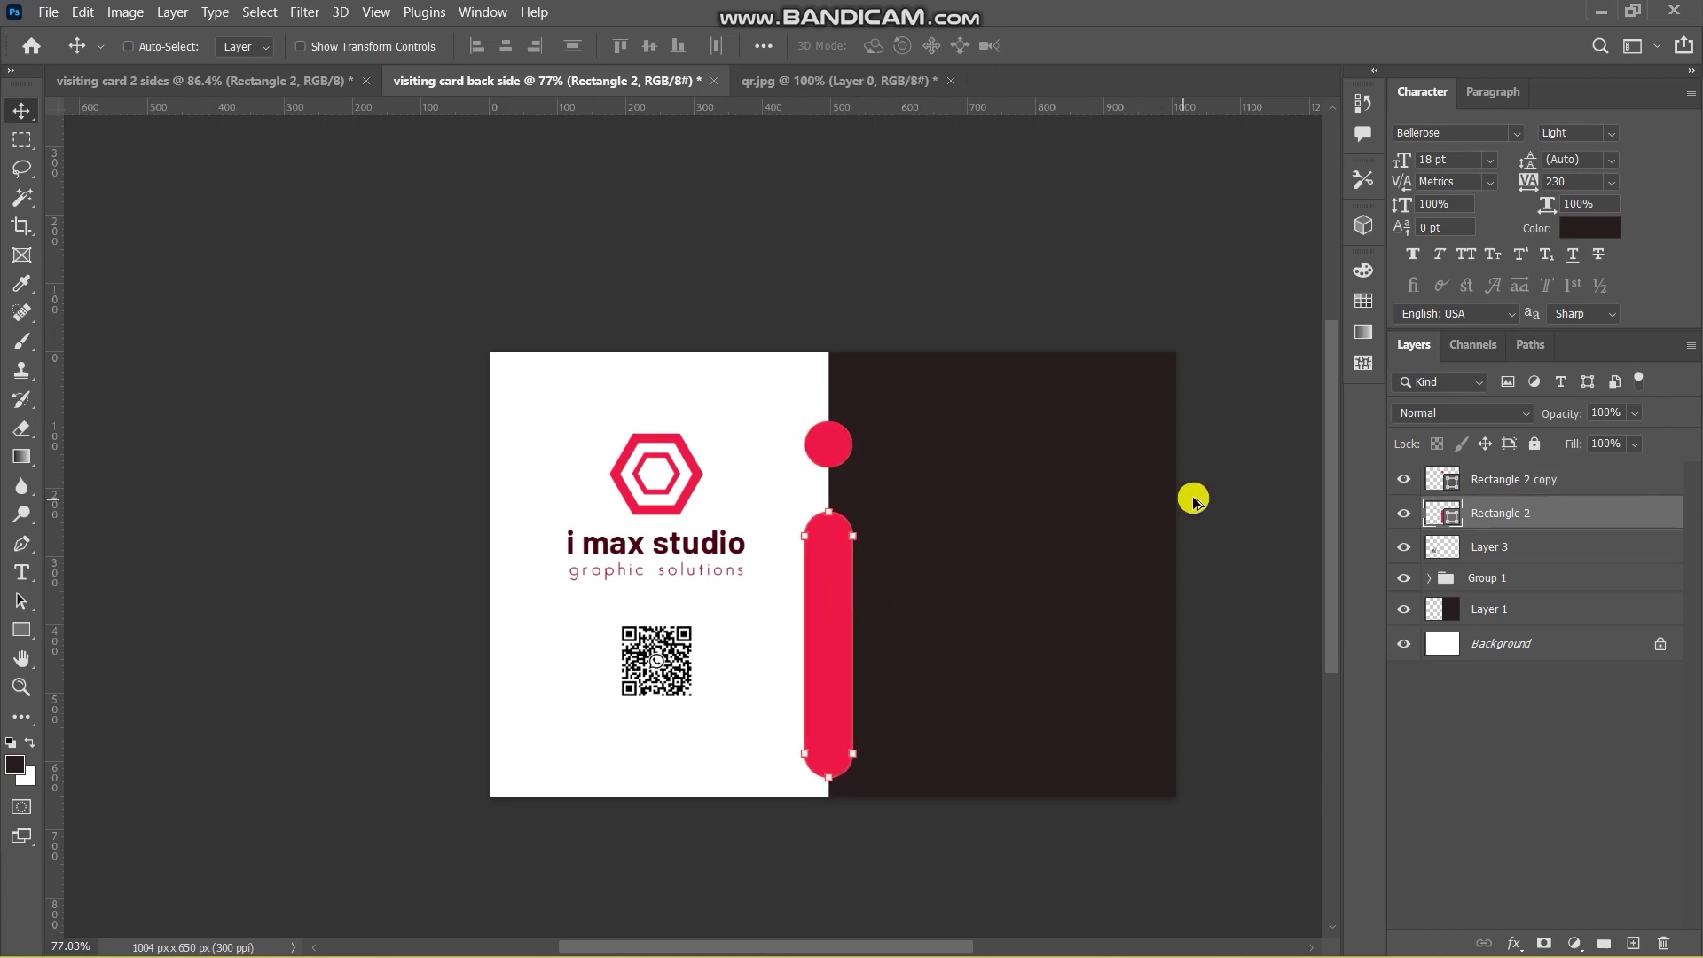
pyautogui.scroll(1, 1242, 444)
pyautogui.scroll(-1, 1263, 428)
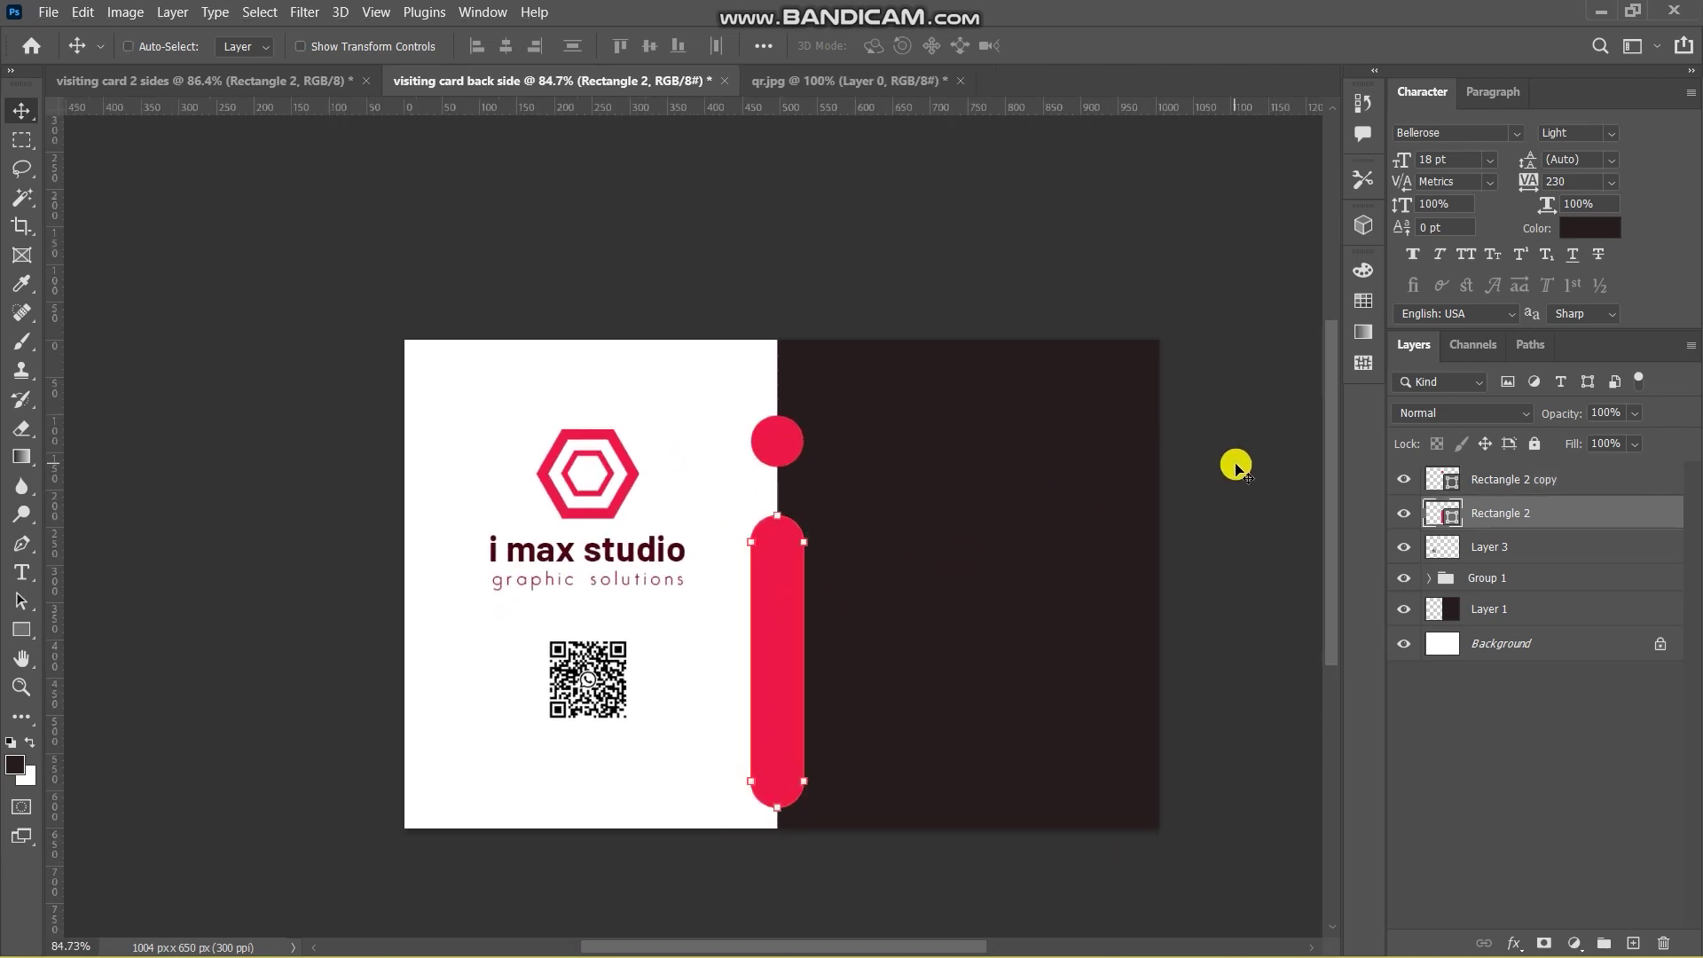
pyautogui.rightClick(780, 435)
pyautogui.click(865, 444)
pyautogui.rightClick(802, 554)
pyautogui.click(836, 572)
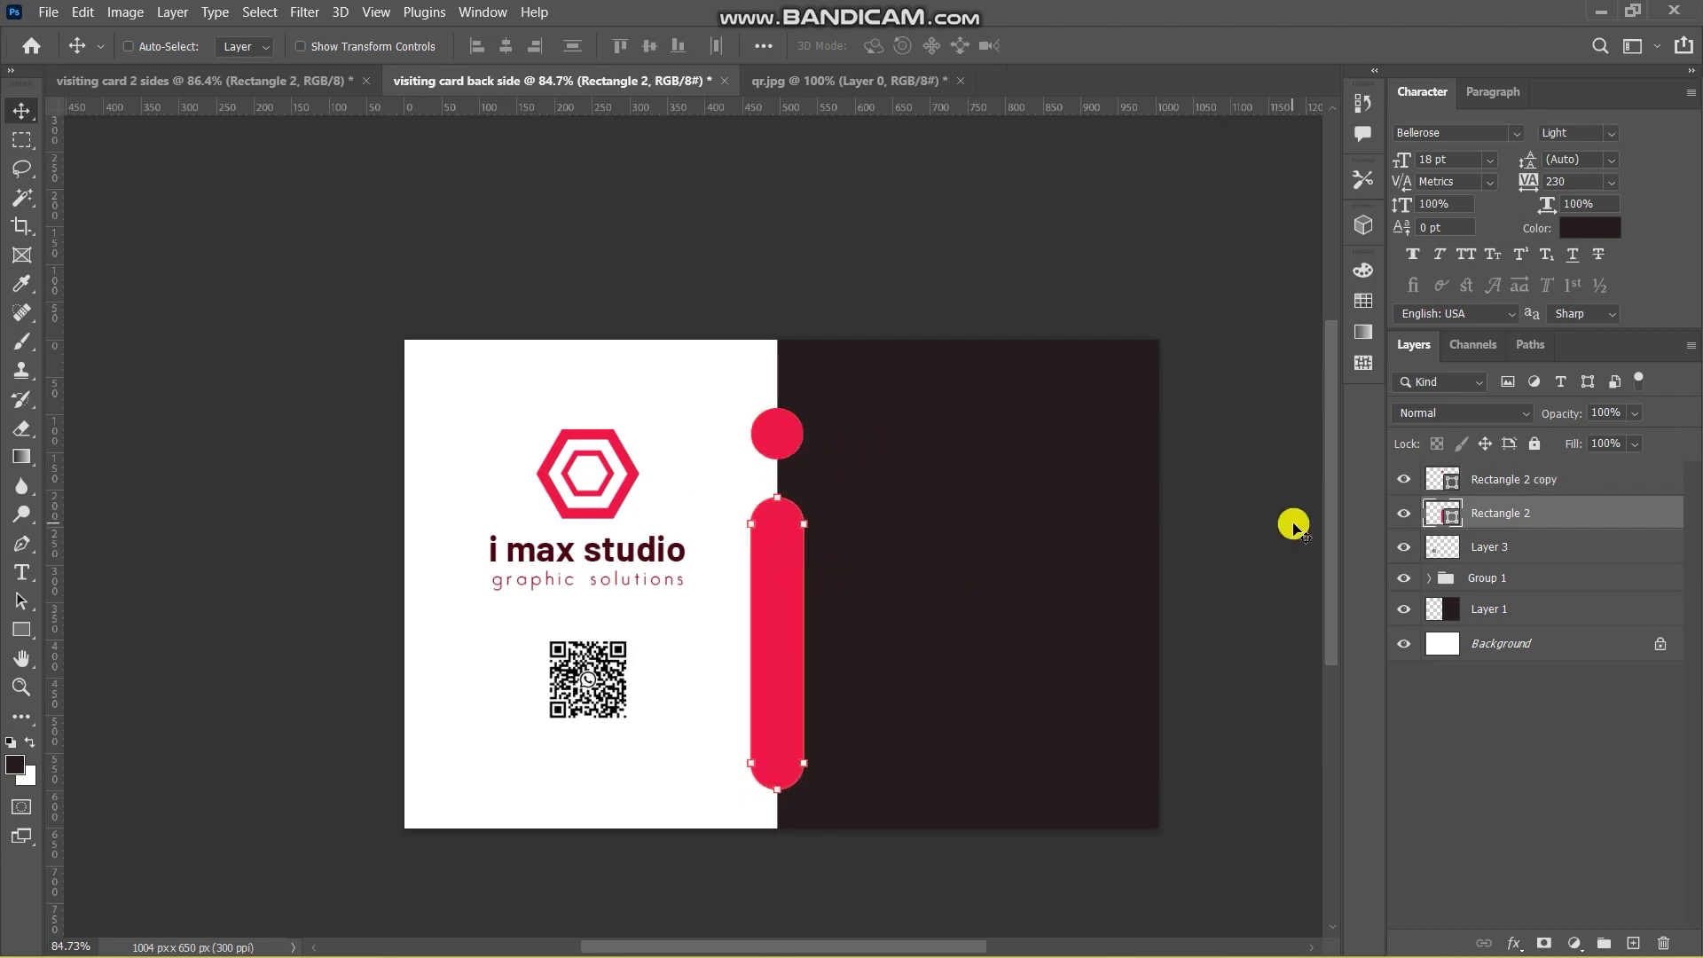
# - Open the contact icons image and bring its icon columns into view
pyautogui.click(64, 15)
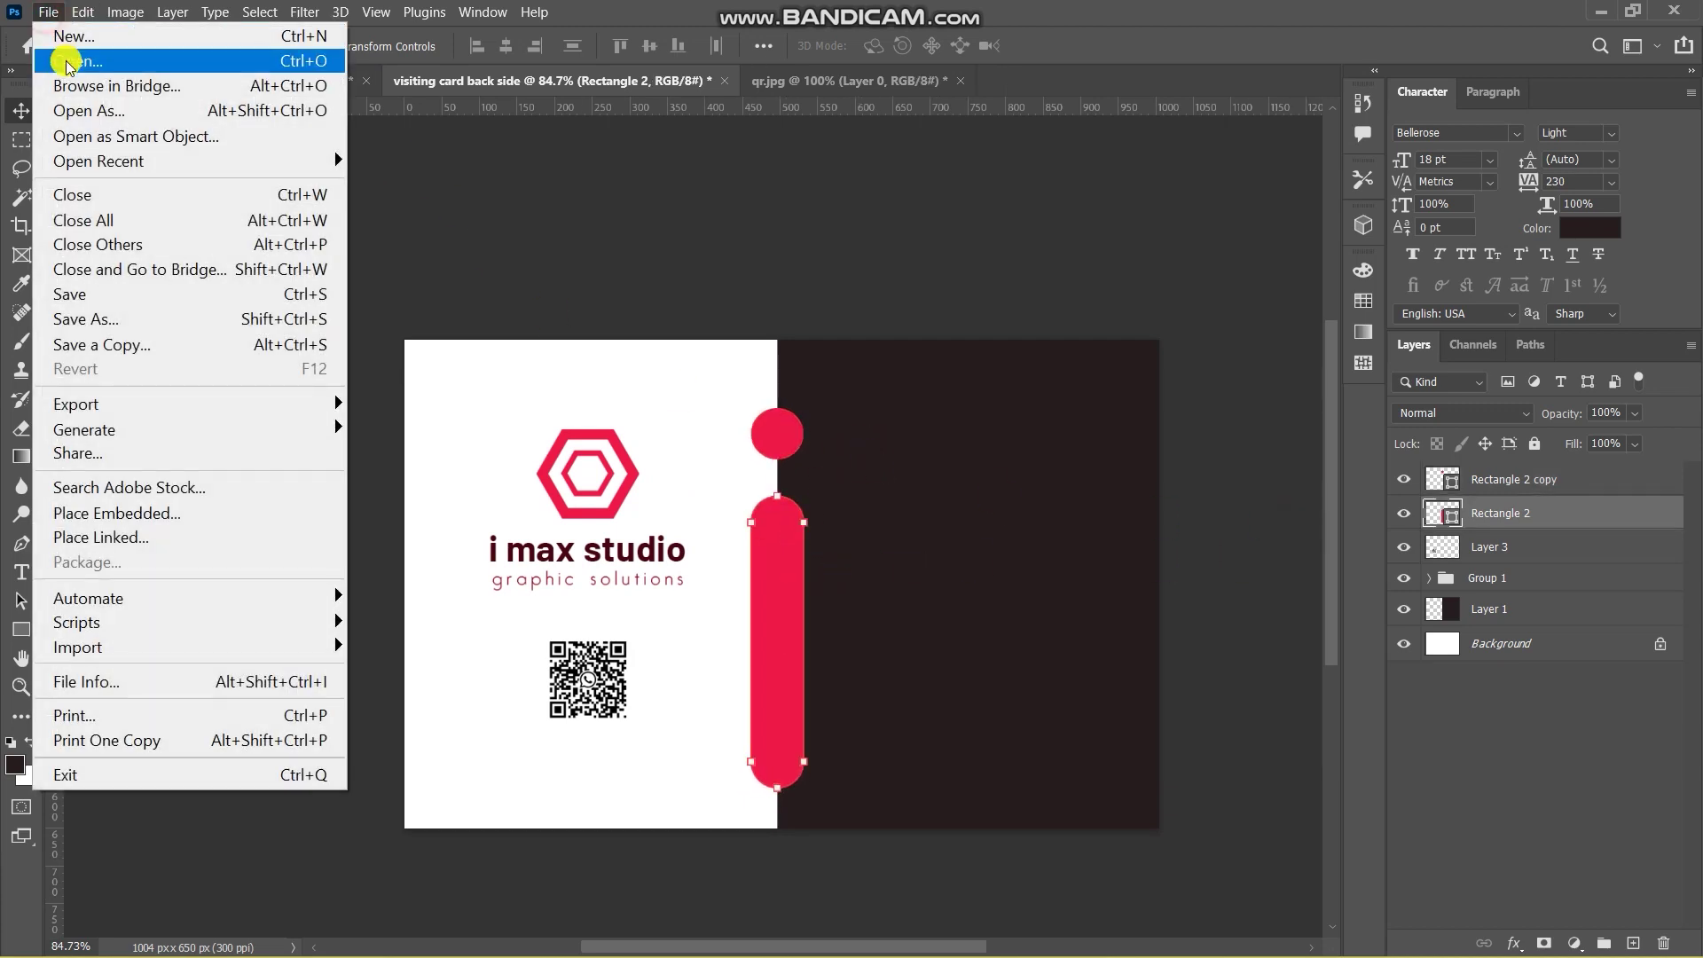
pyautogui.click(63, 58)
pyautogui.click(248, 206)
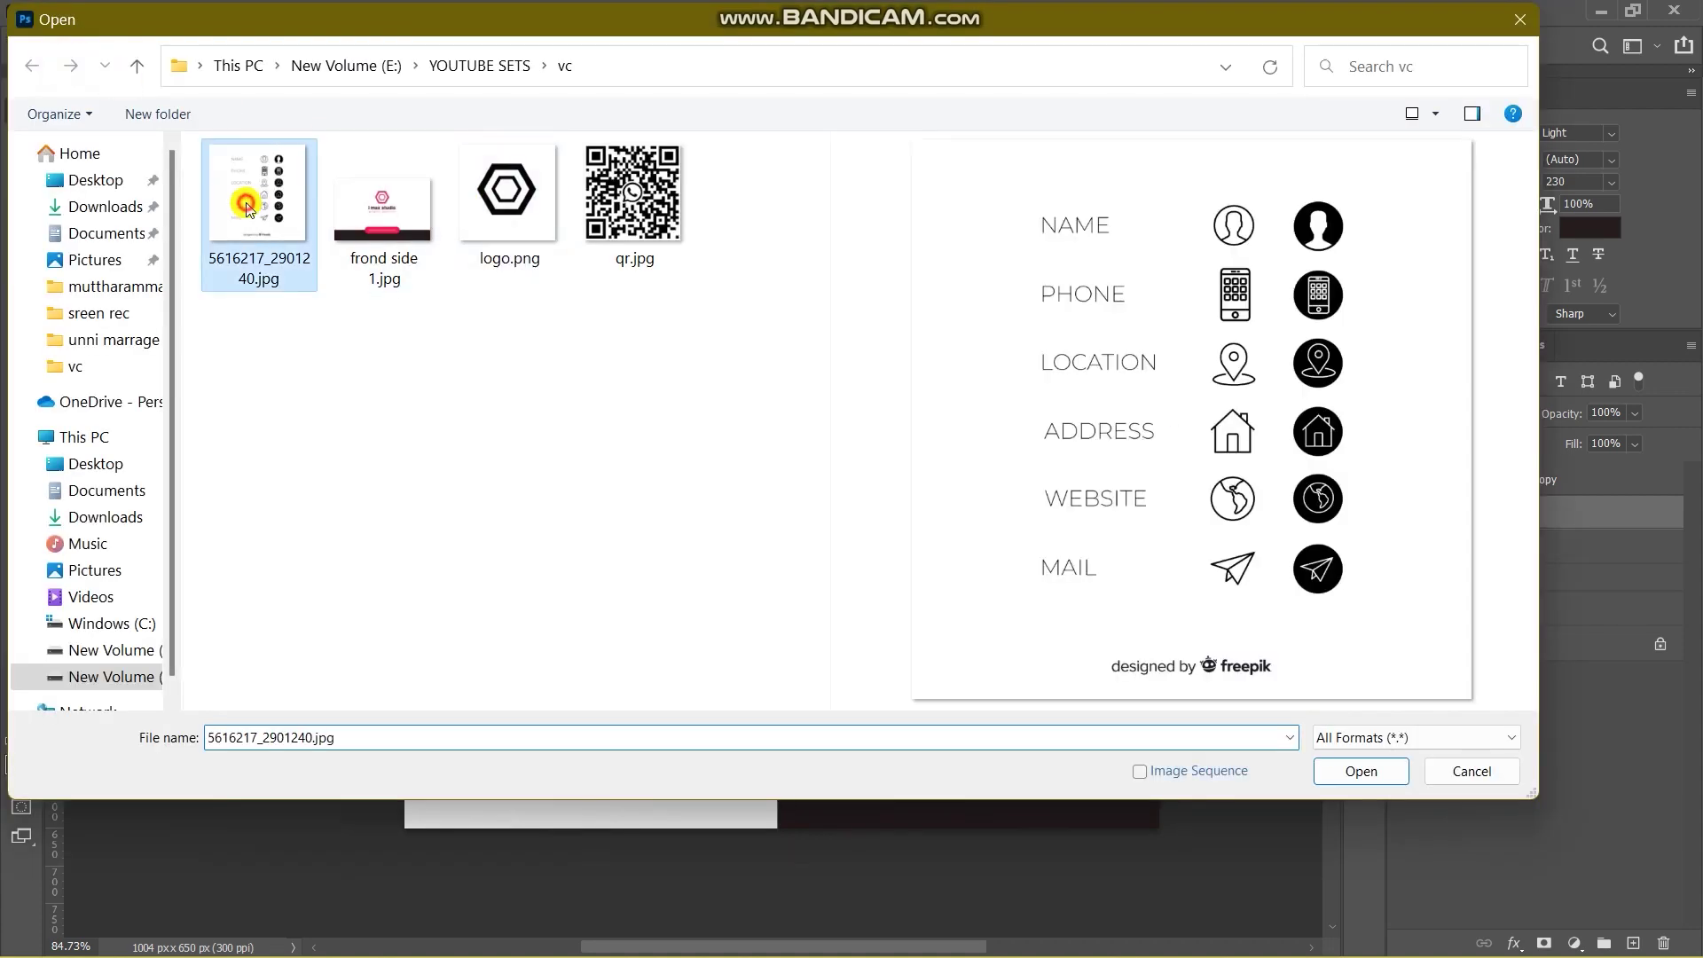
pyautogui.click(1358, 773)
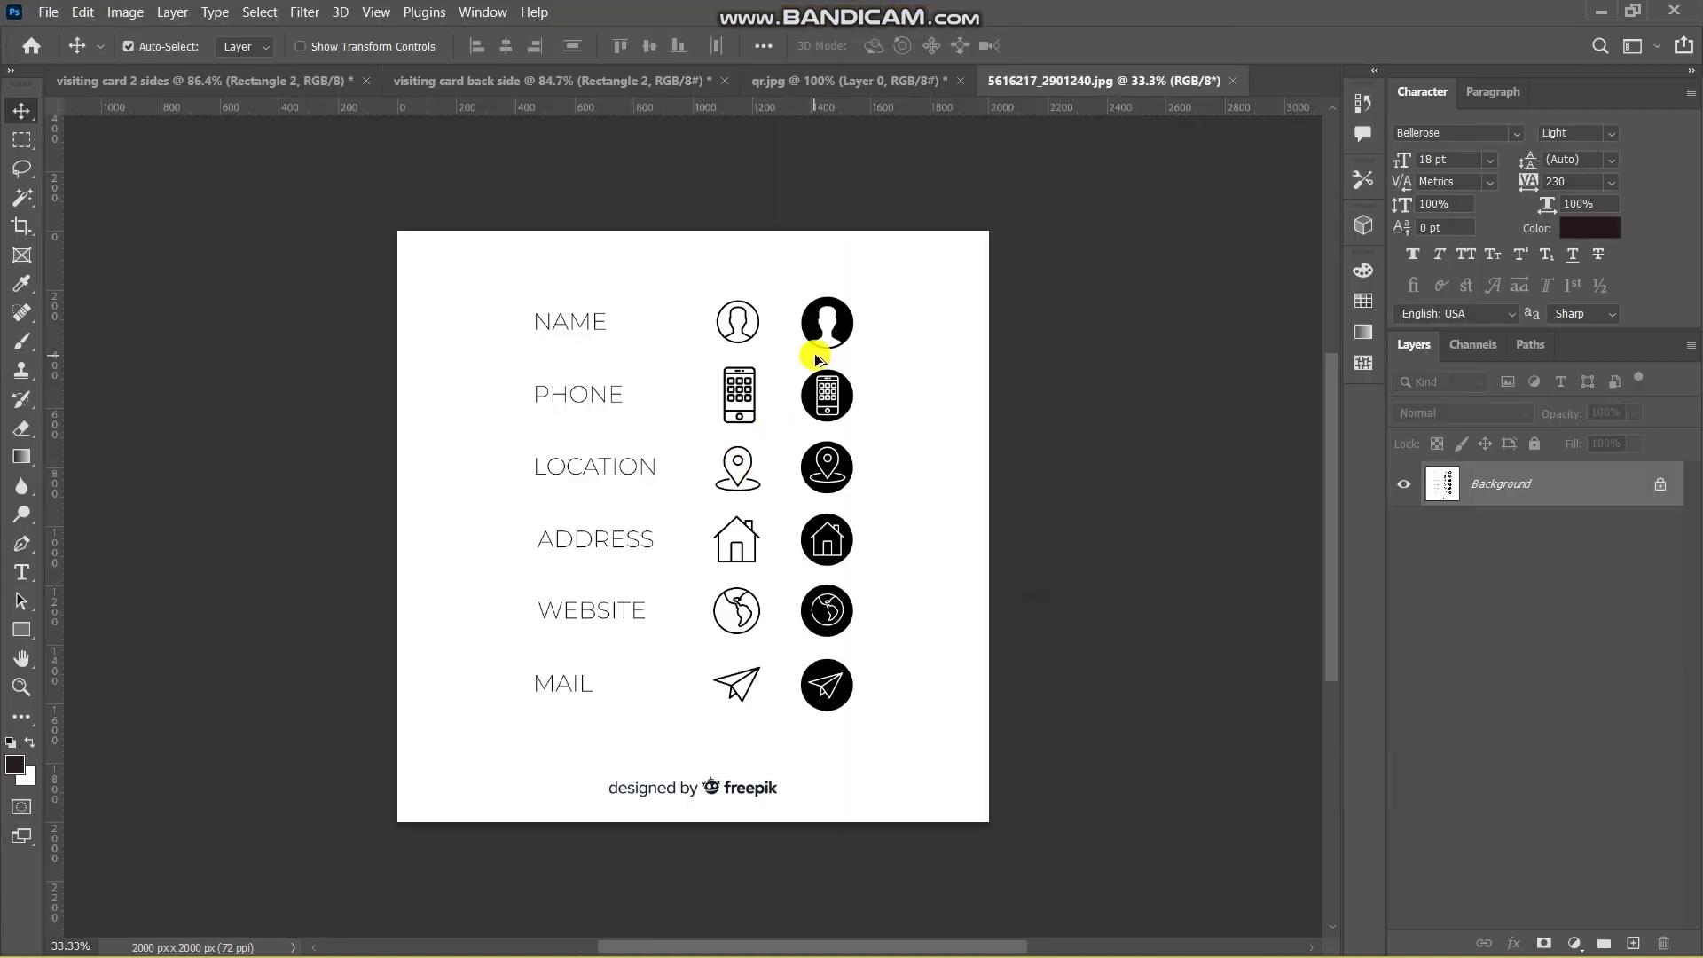
pyautogui.scroll(3, 814, 353)
pyautogui.moveTo(888, 342); pyautogui.dragTo(816, 393)
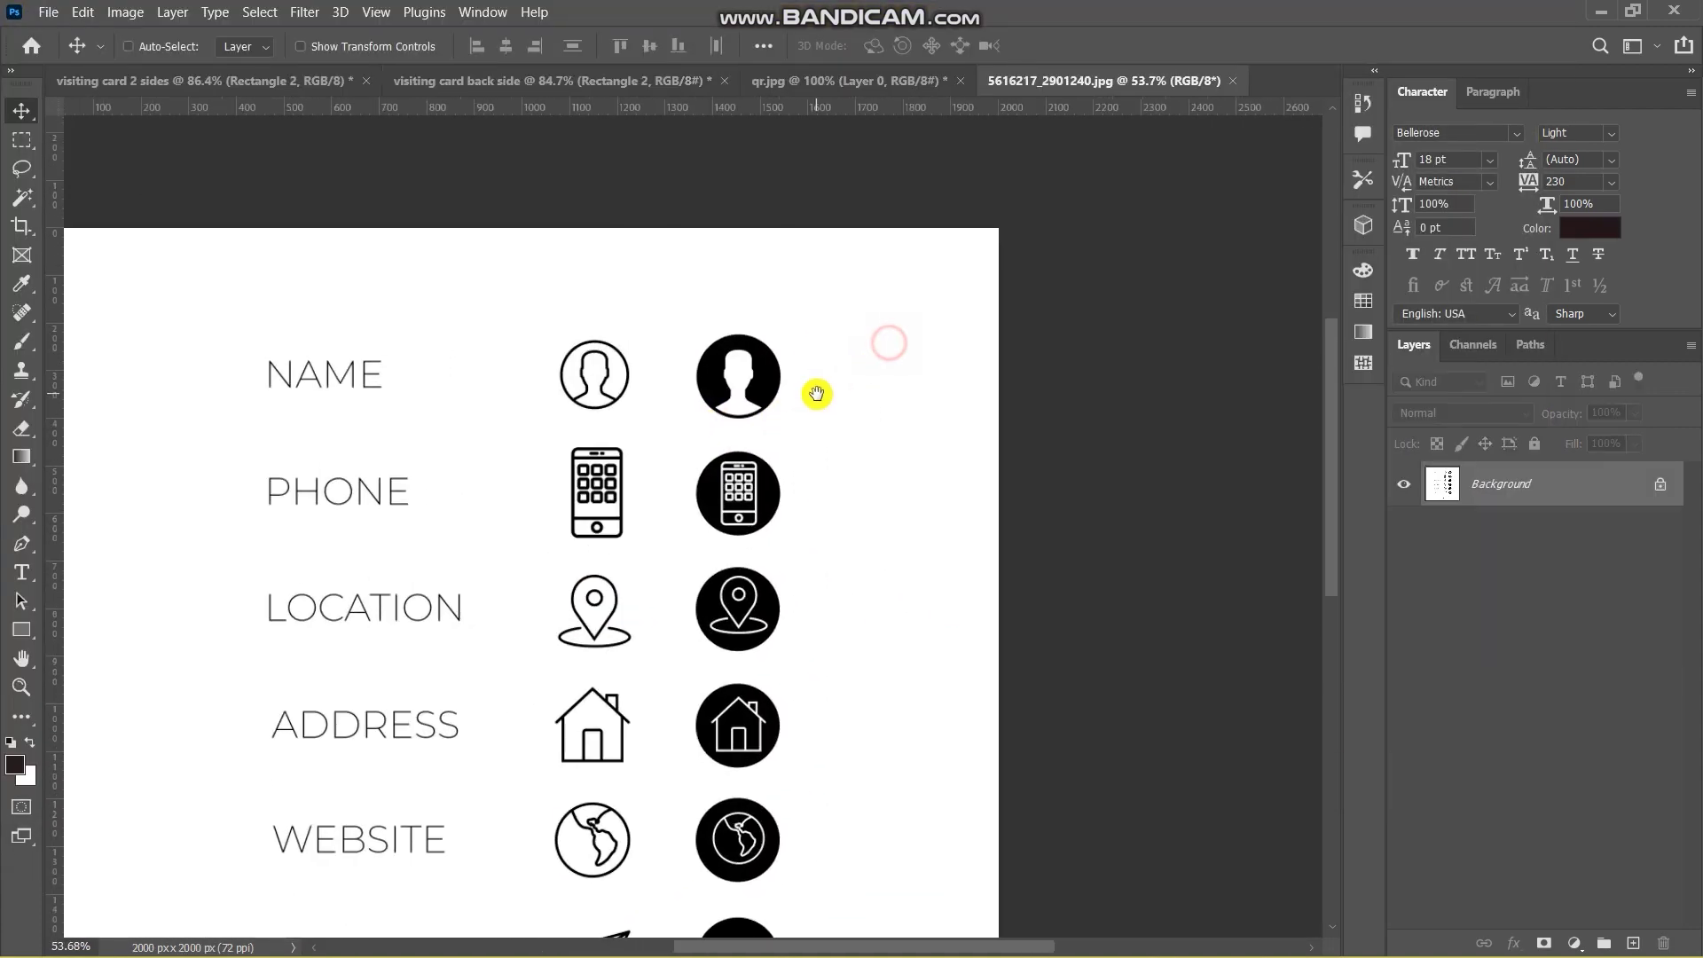
# - Add vertical and horizontal guides at the person icon's left and top edges
pyautogui.rightClick(21, 139)
pyautogui.click(65, 160)
pyautogui.scroll(3, 869, 355)
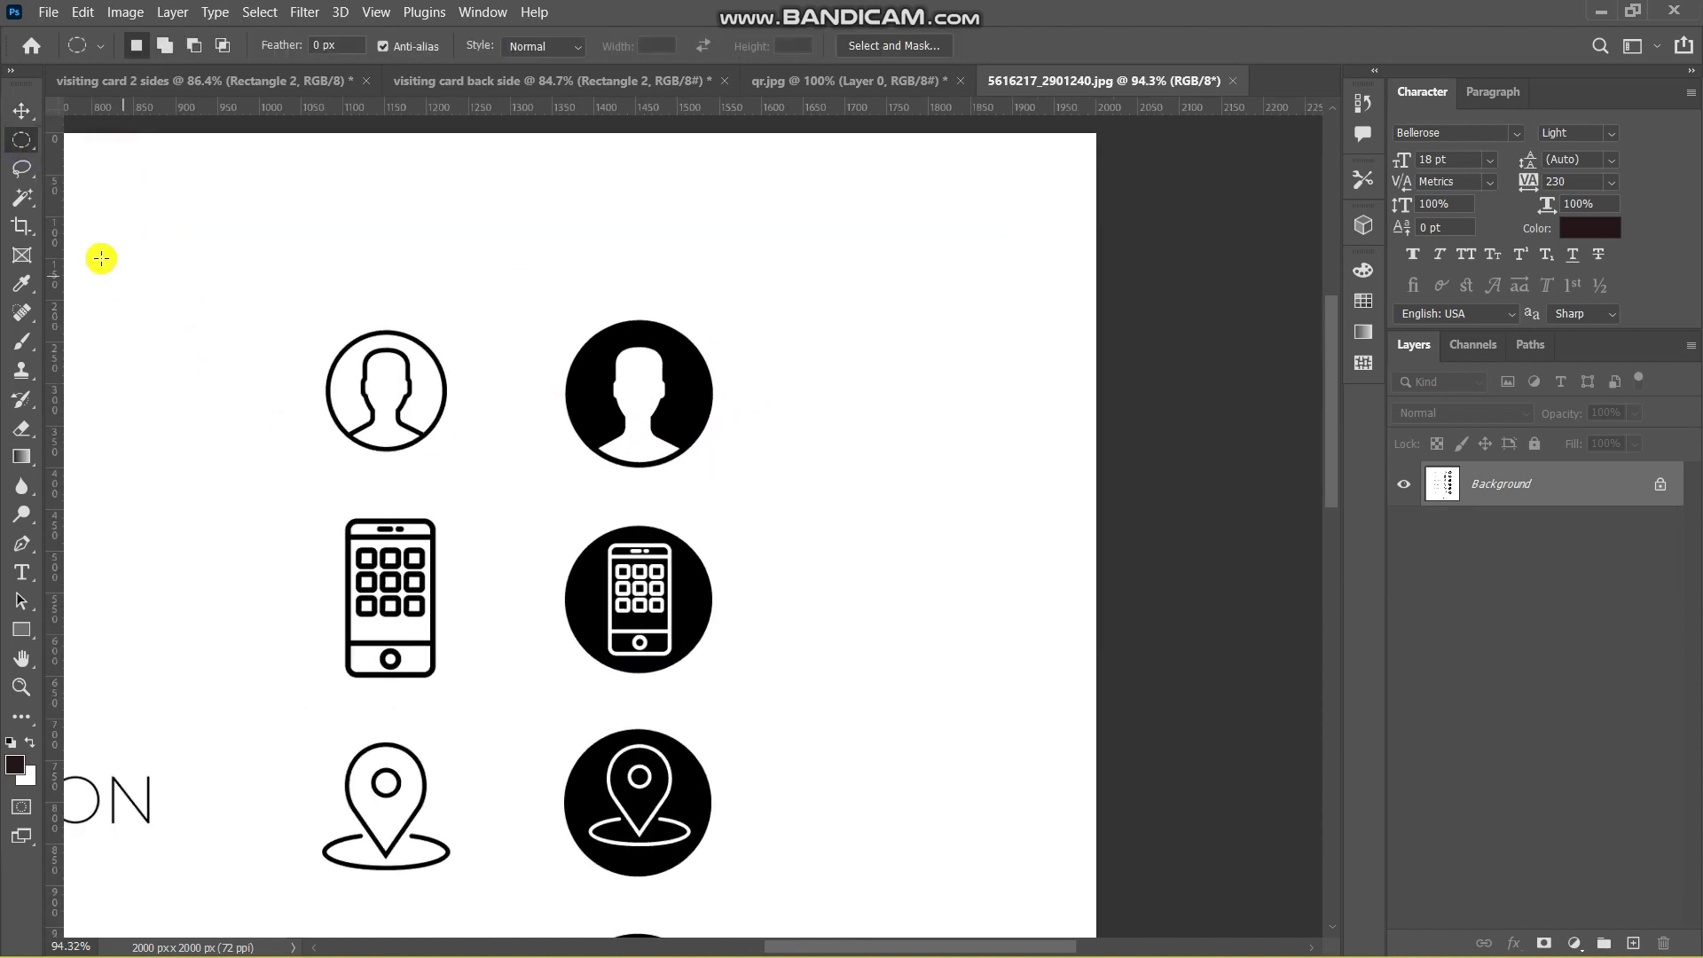
pyautogui.moveTo(62, 226); pyautogui.dragTo(564, 252)
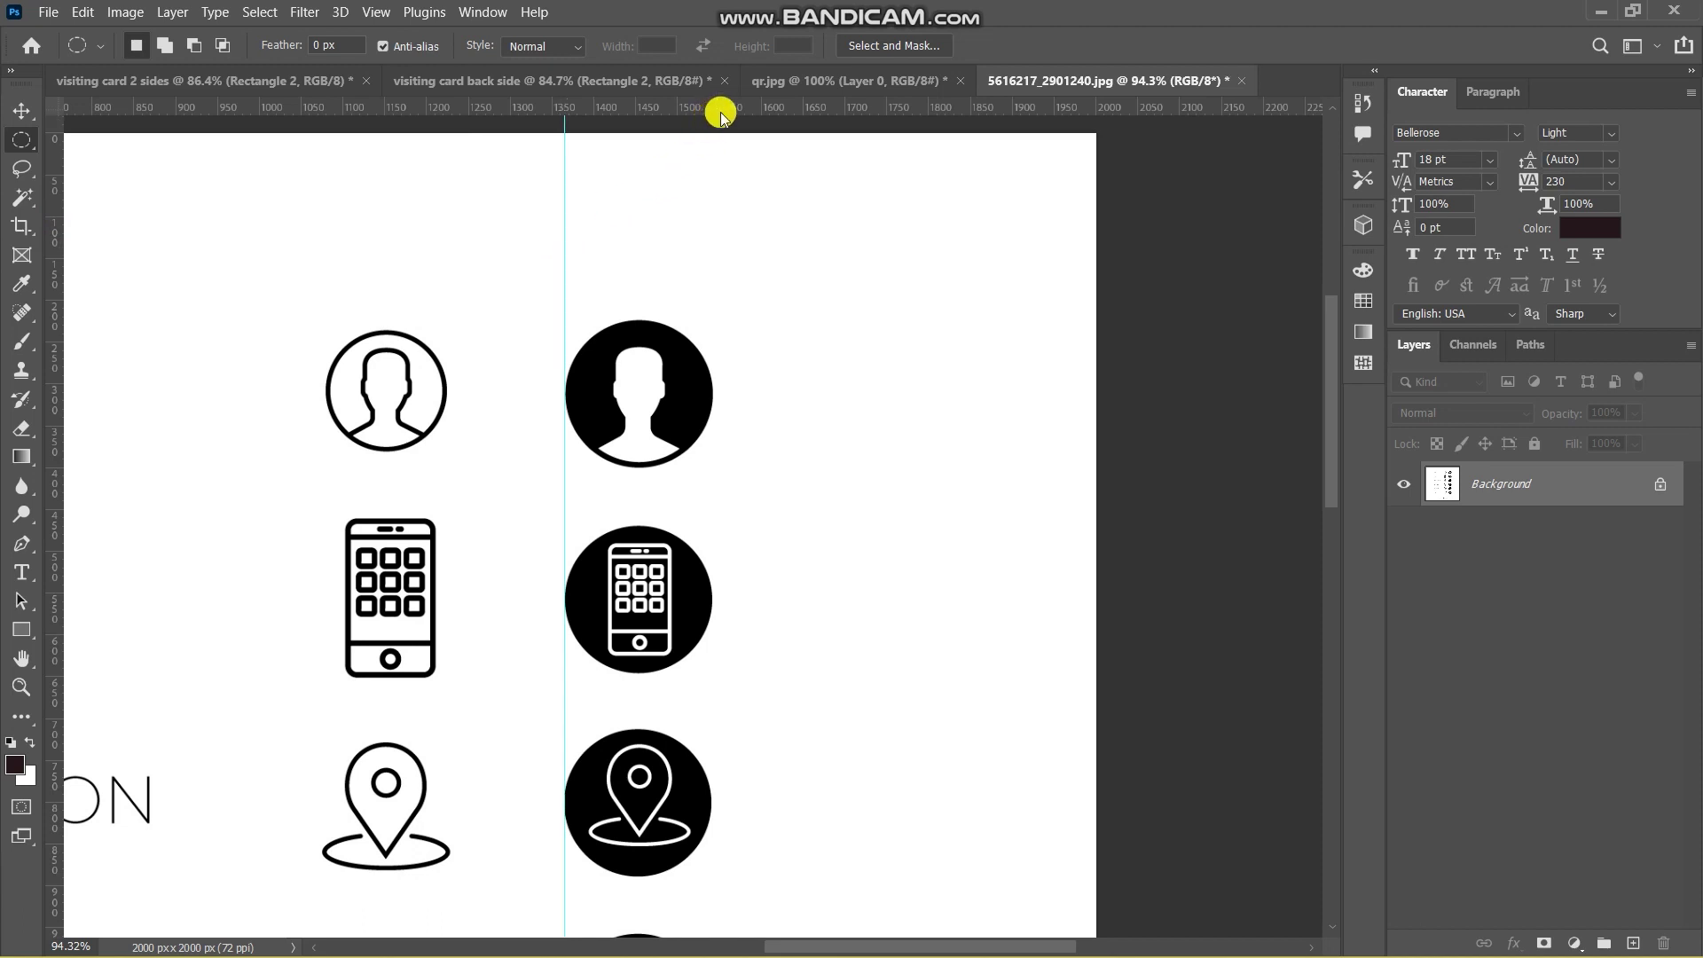
pyautogui.moveTo(720, 116); pyautogui.dragTo(741, 320)
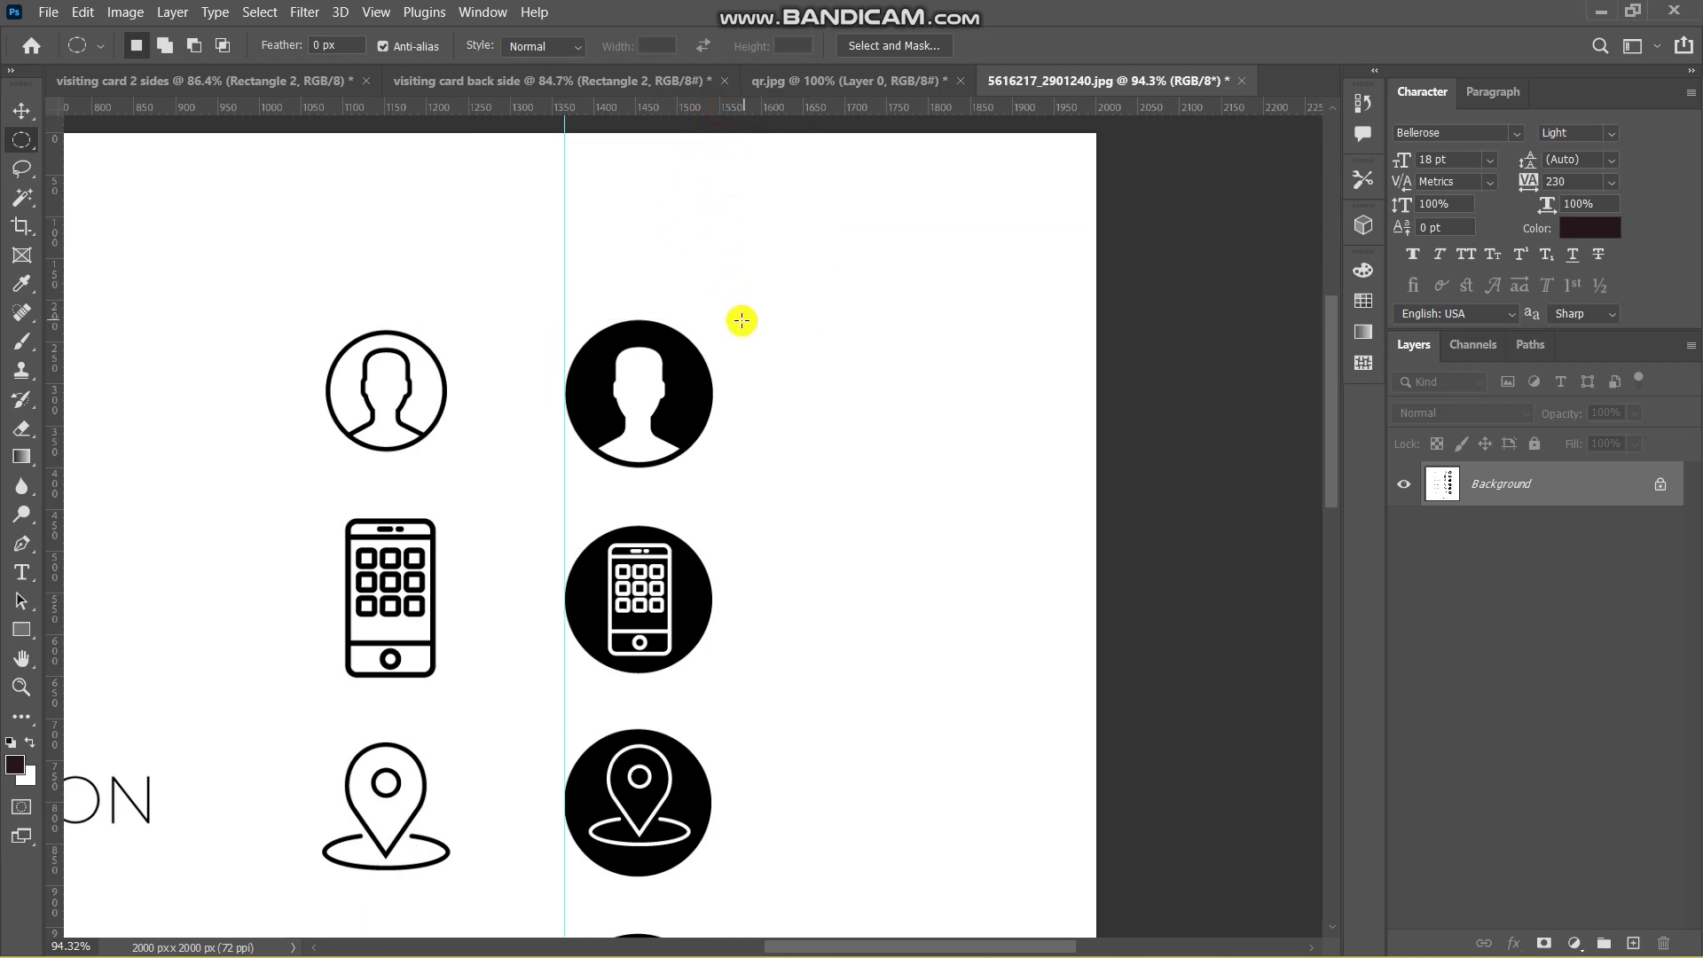
# - Elliptically select the round black person icon and drop it onto the card's back side
pyautogui.moveTo(566, 322); pyautogui.dragTo(727, 466)
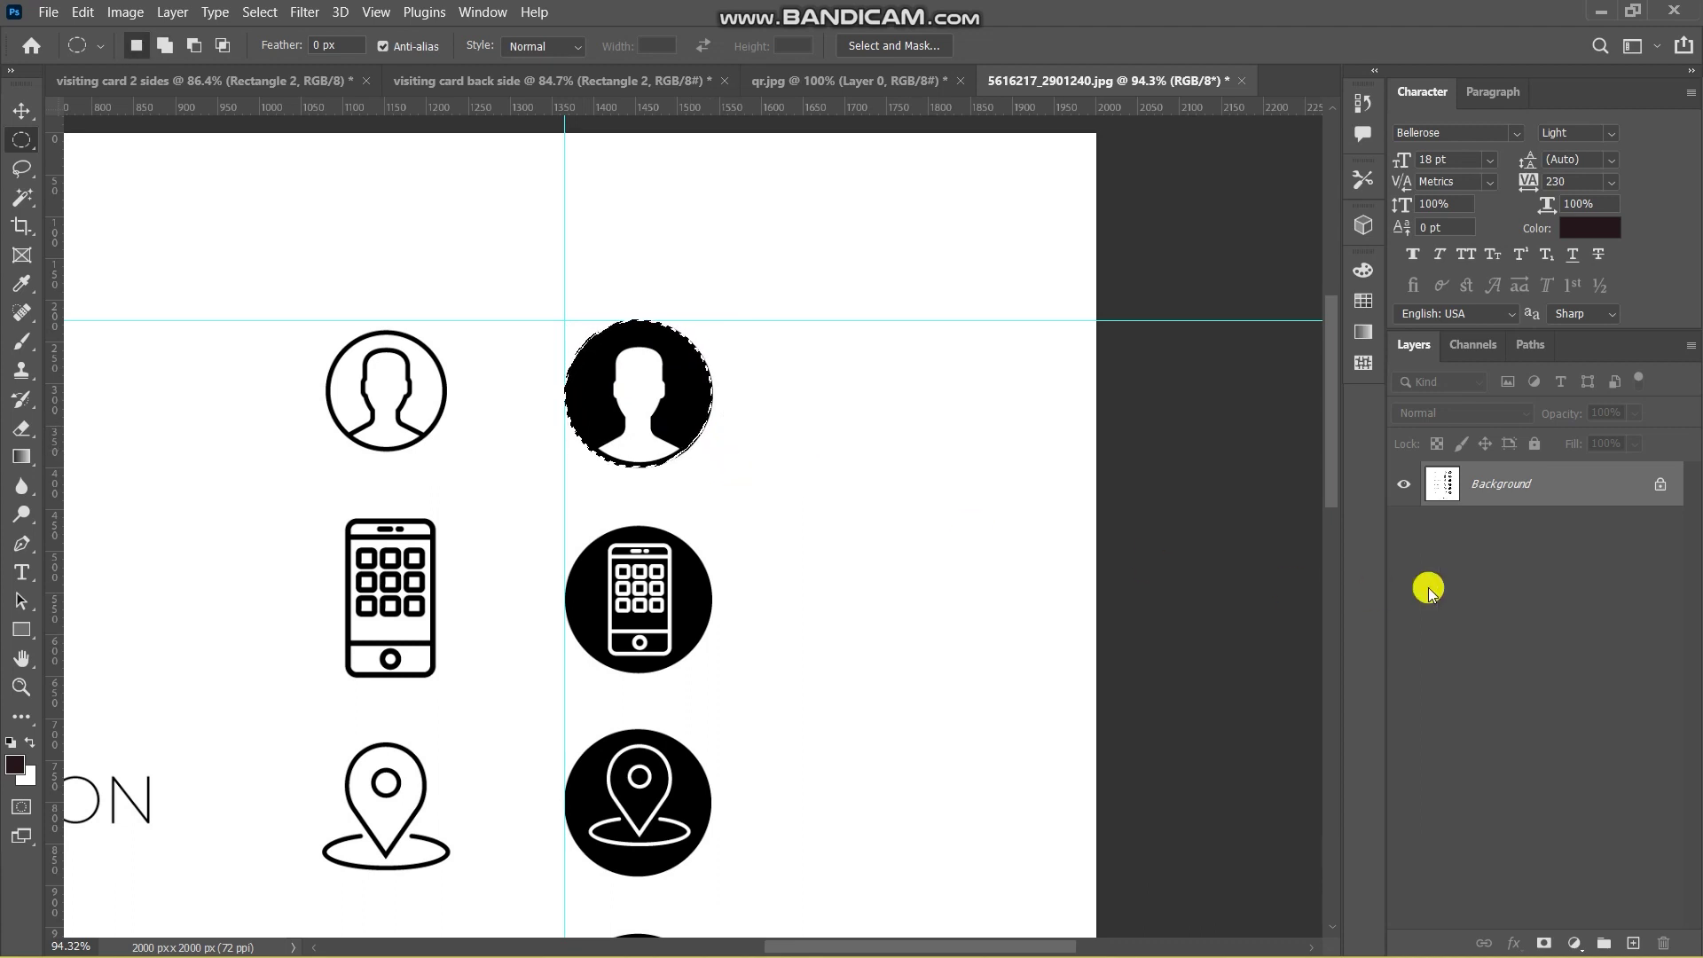
pyautogui.click(13, 115)
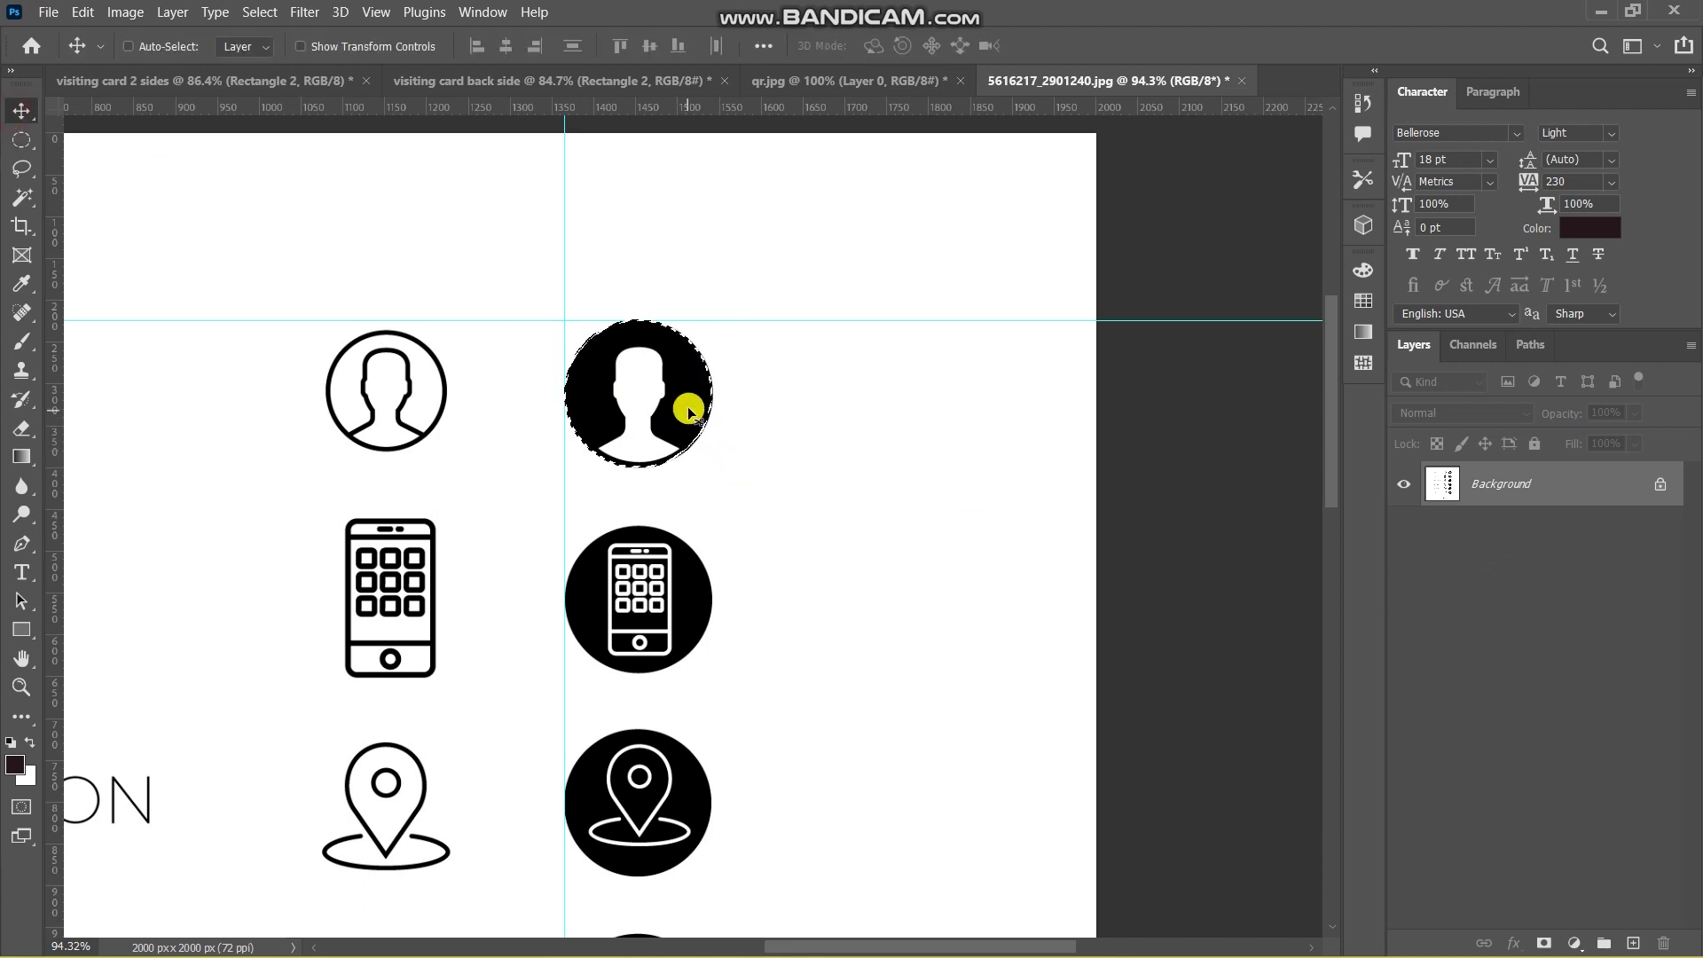
pyautogui.moveTo(688, 410); pyautogui.dragTo(583, 83)
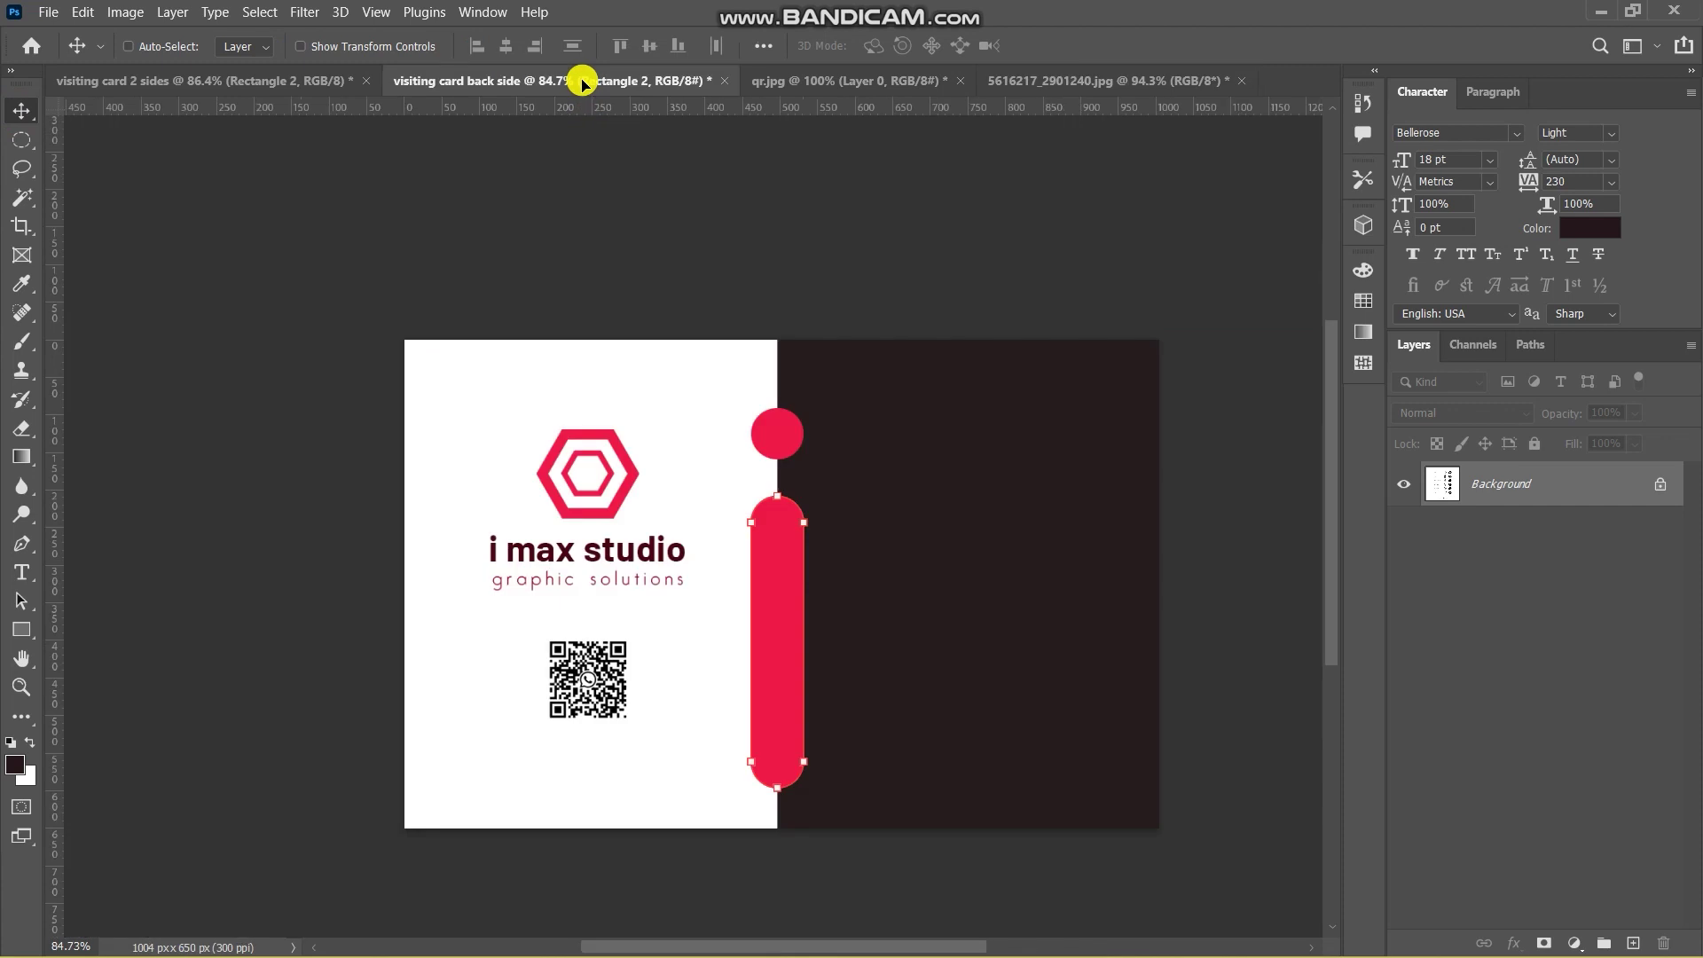
pyautogui.moveTo(789, 539); pyautogui.dragTo(781, 550)
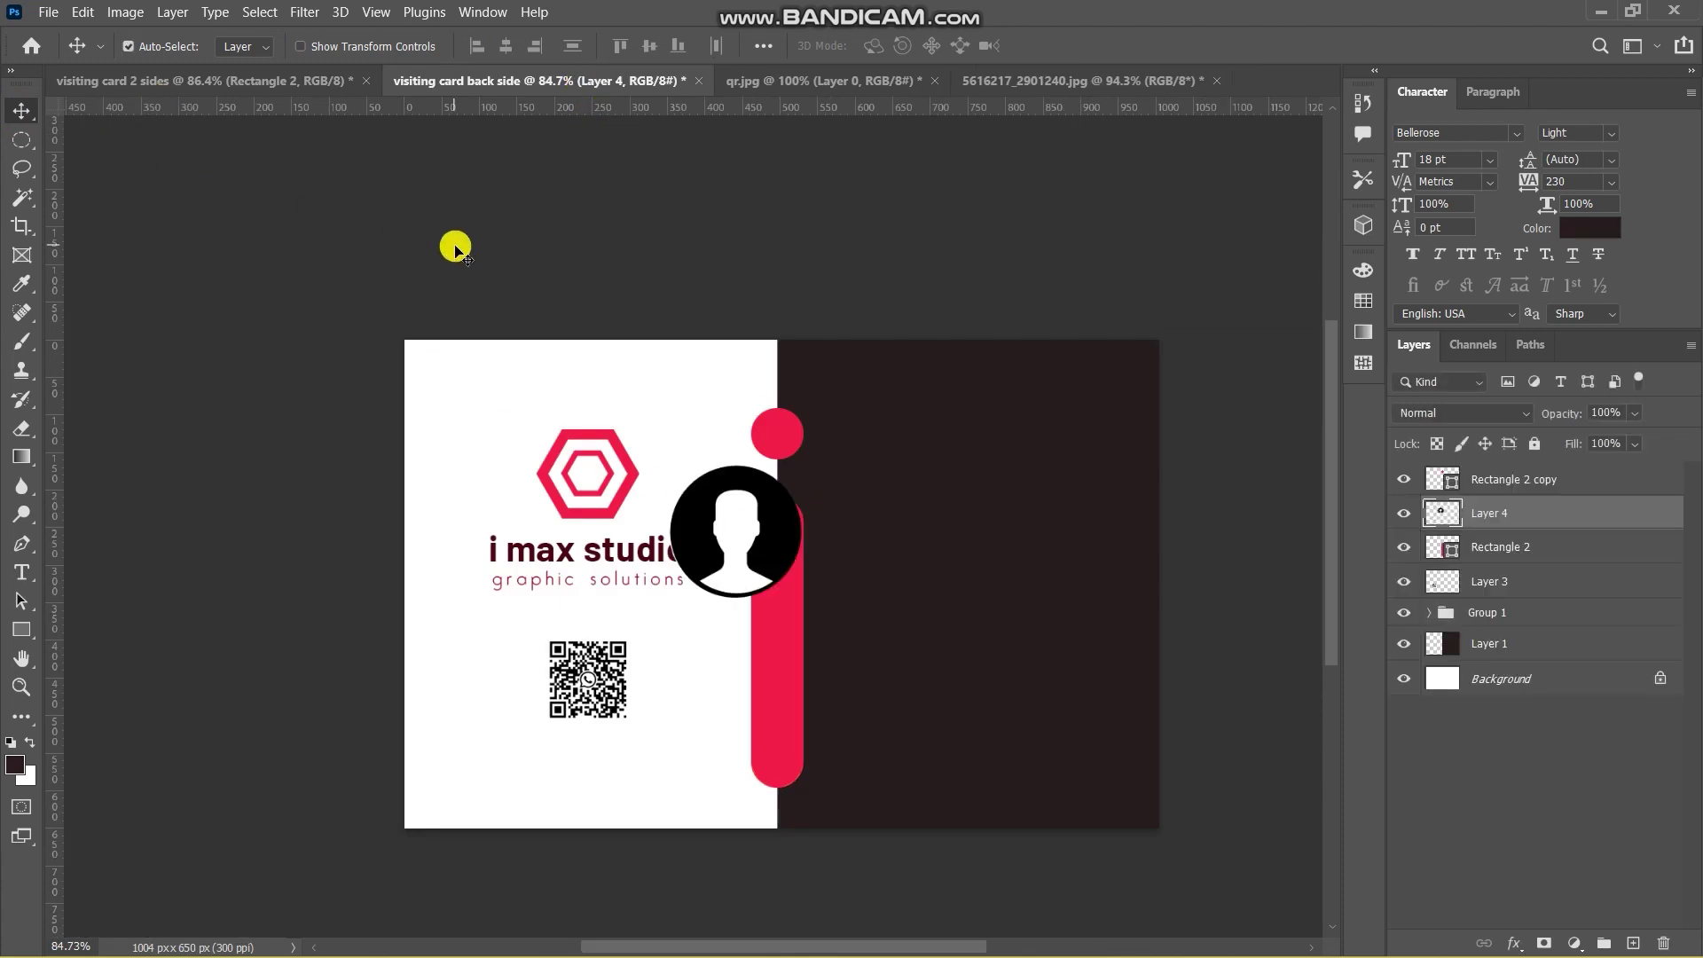
# - Shrink the person icon, move it onto the red dot, and stack its layer on top
pyautogui.hotkey('ctrl', 't')
pyautogui.scroll(2, 843, 574)
pyautogui.scroll(1, 844, 574)
pyautogui.moveTo(722, 350); pyautogui.dragTo(652, 407)
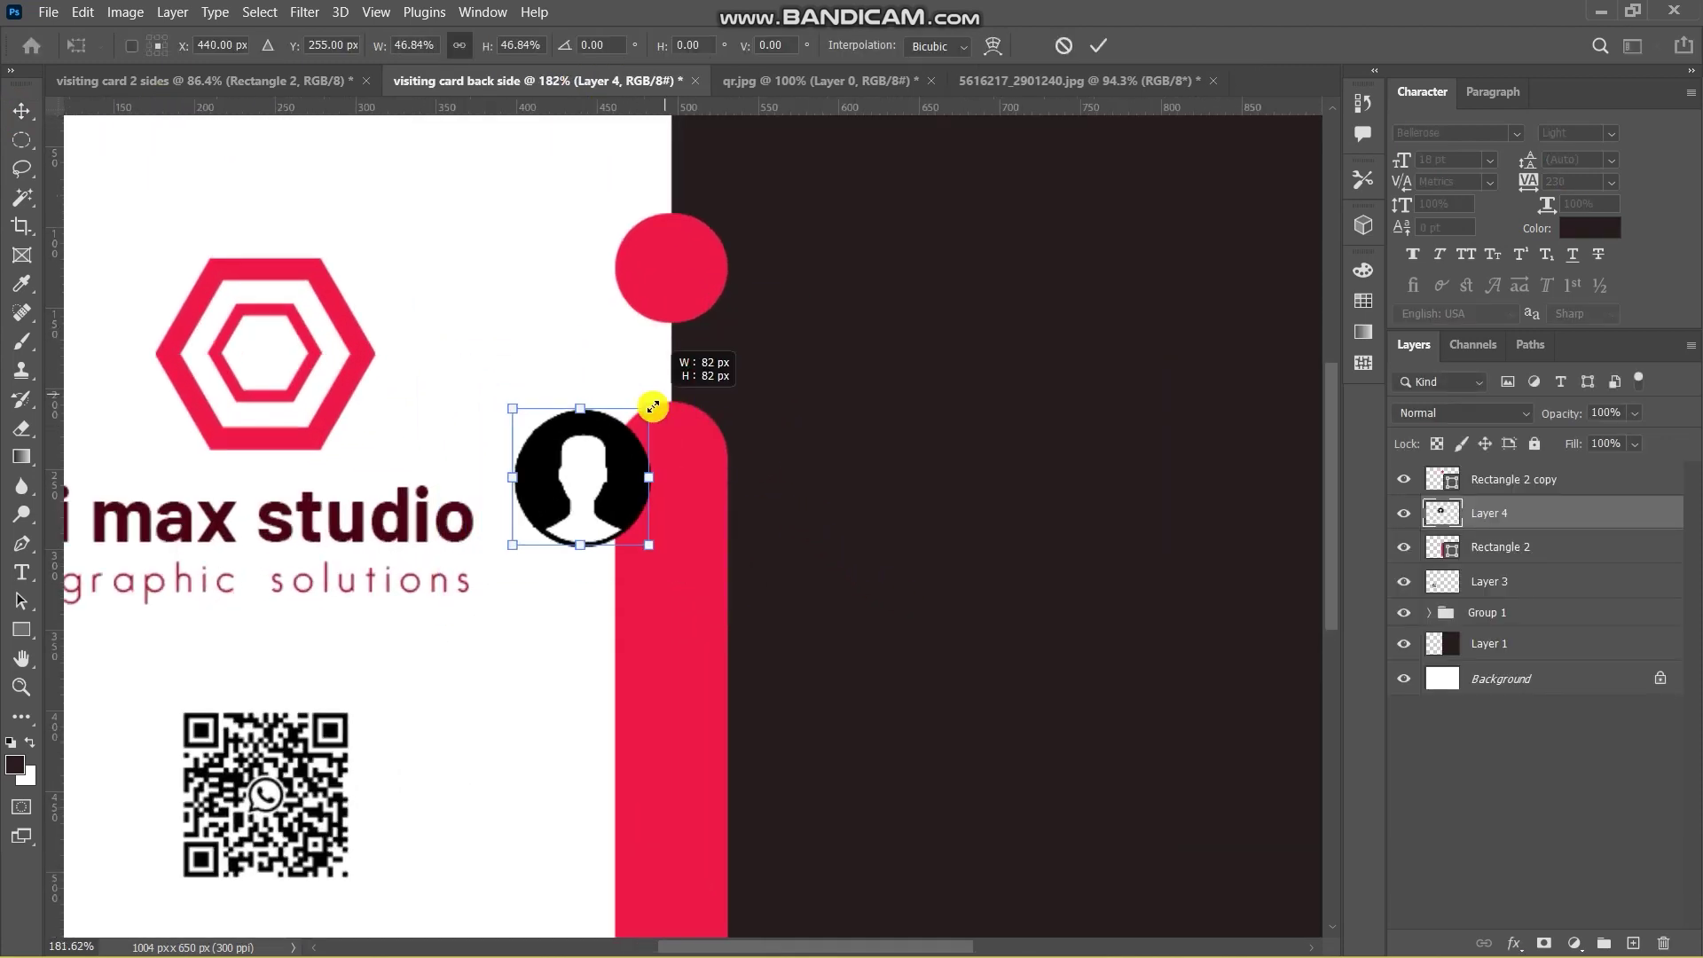
pyautogui.moveTo(591, 465); pyautogui.dragTo(684, 258)
pyautogui.press('Return')
pyautogui.moveTo(1490, 513); pyautogui.dragTo(1490, 476)
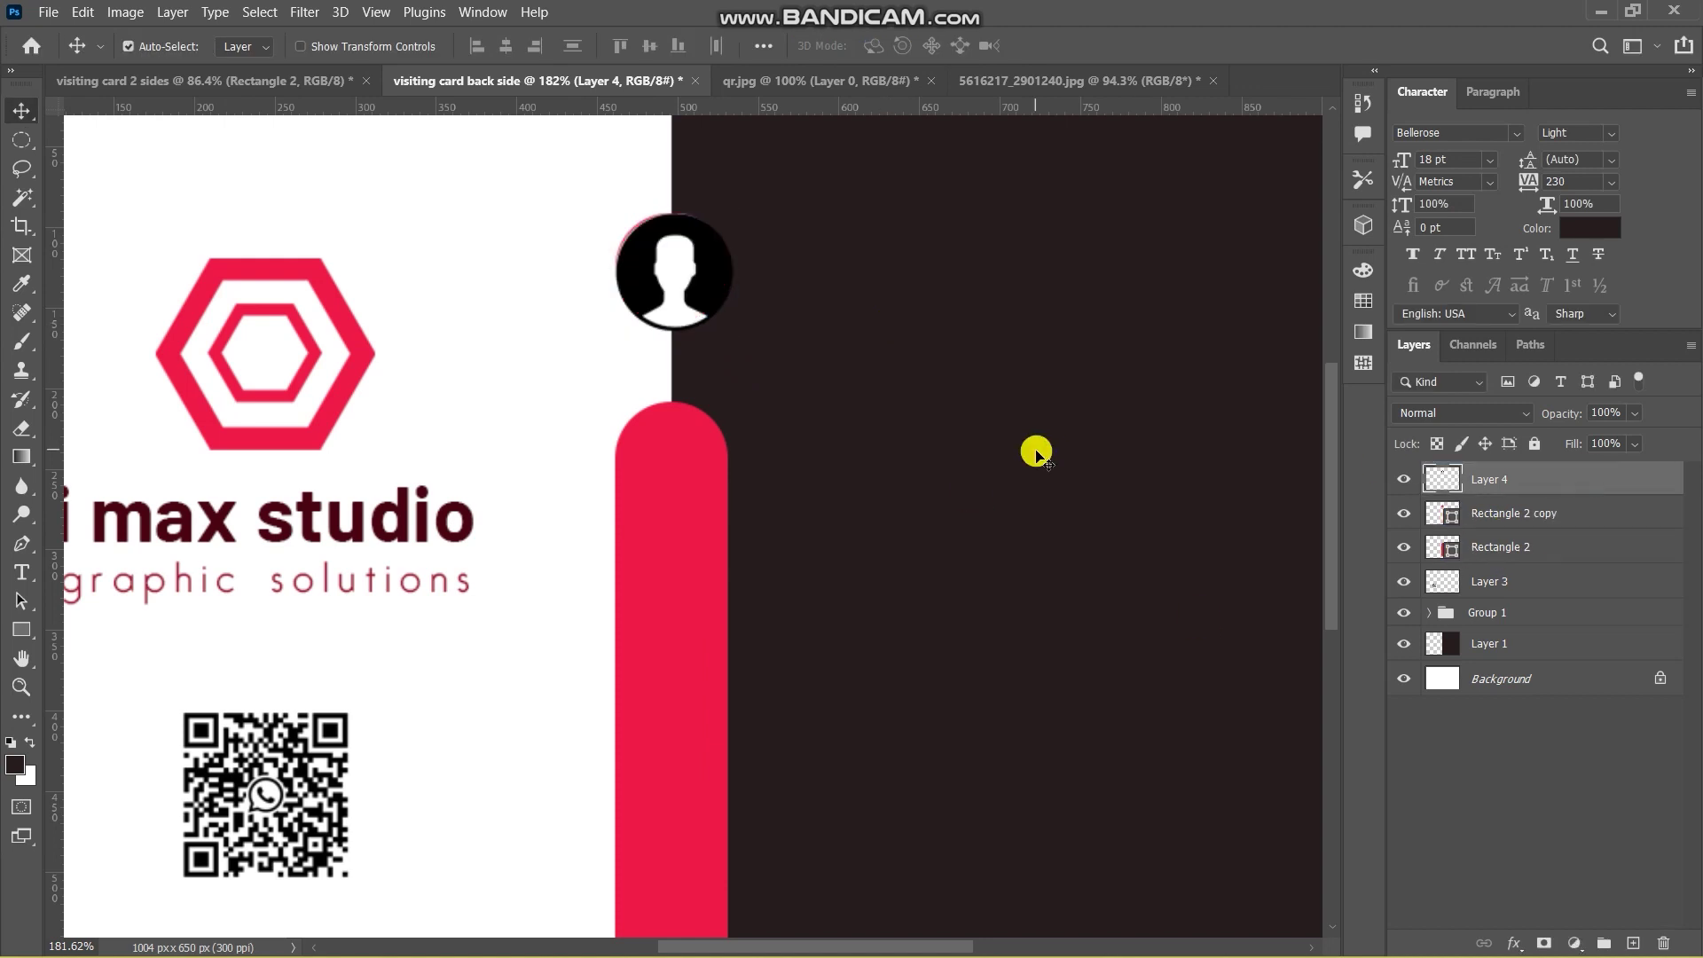
# - Shrink the icon further to leave a red ring and centre it in the dot
pyautogui.hotkey('ctrl', 't')
pyautogui.scroll(2, 734, 213)
pyautogui.moveTo(733, 197); pyautogui.dragTo(708, 217)
pyautogui.press('Return')
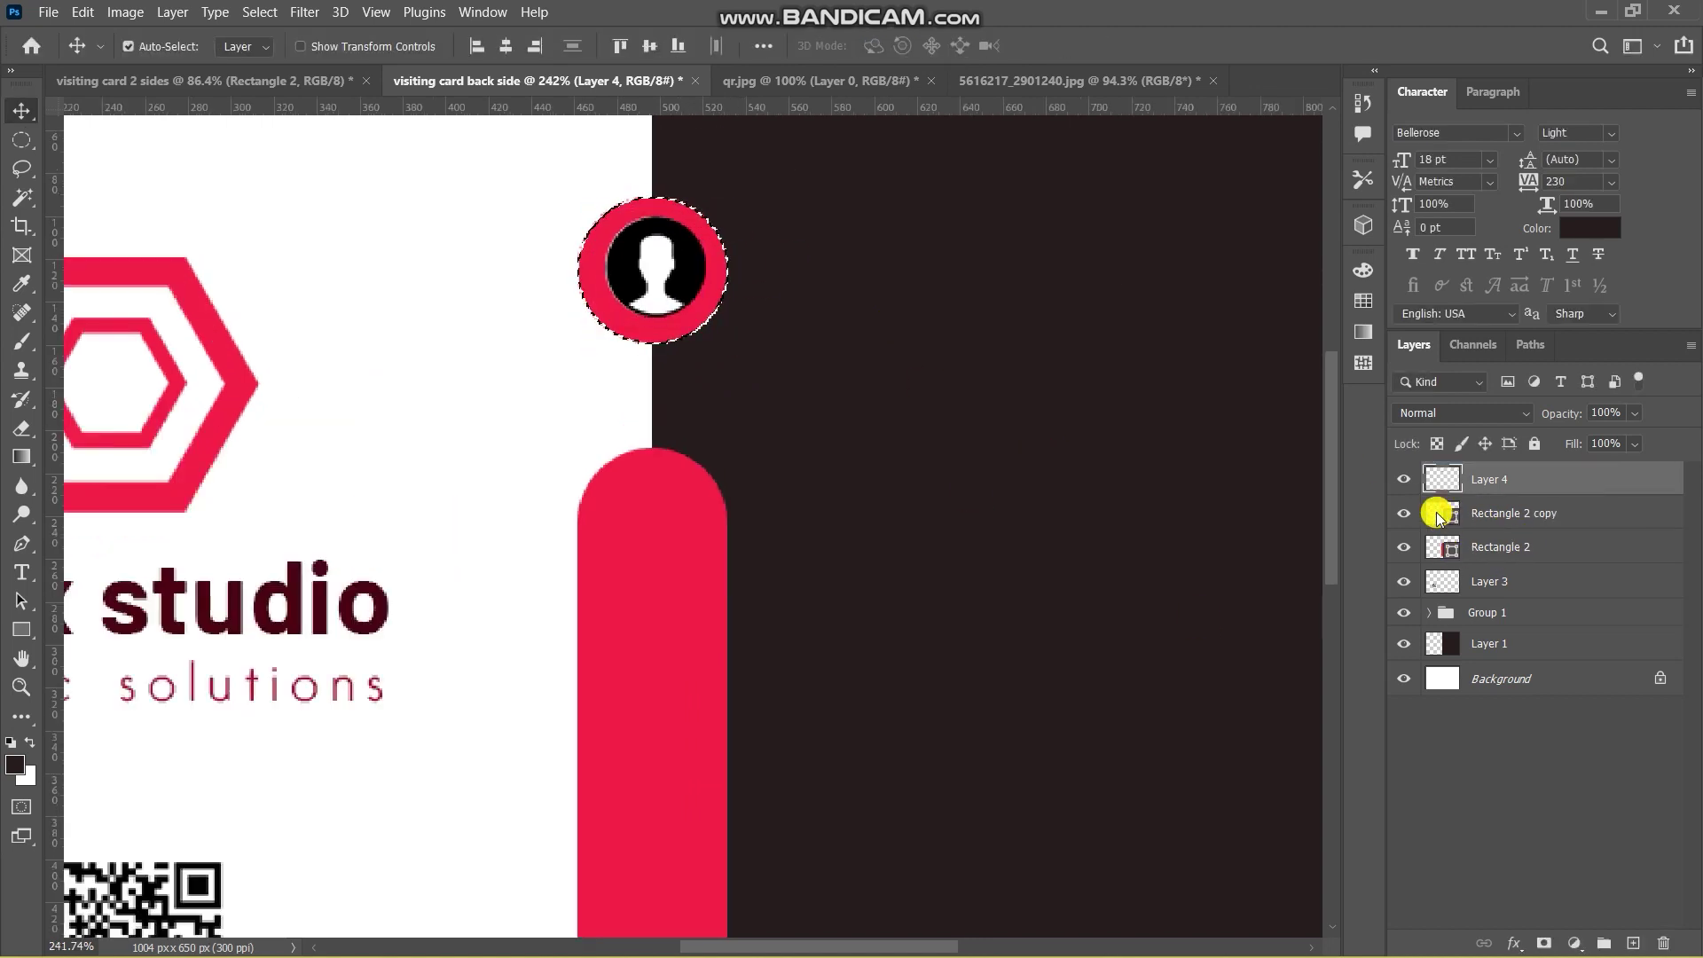
pyautogui.click(505, 45)
pyautogui.click(650, 46)
pyautogui.hotkey('ctrl', 'd')
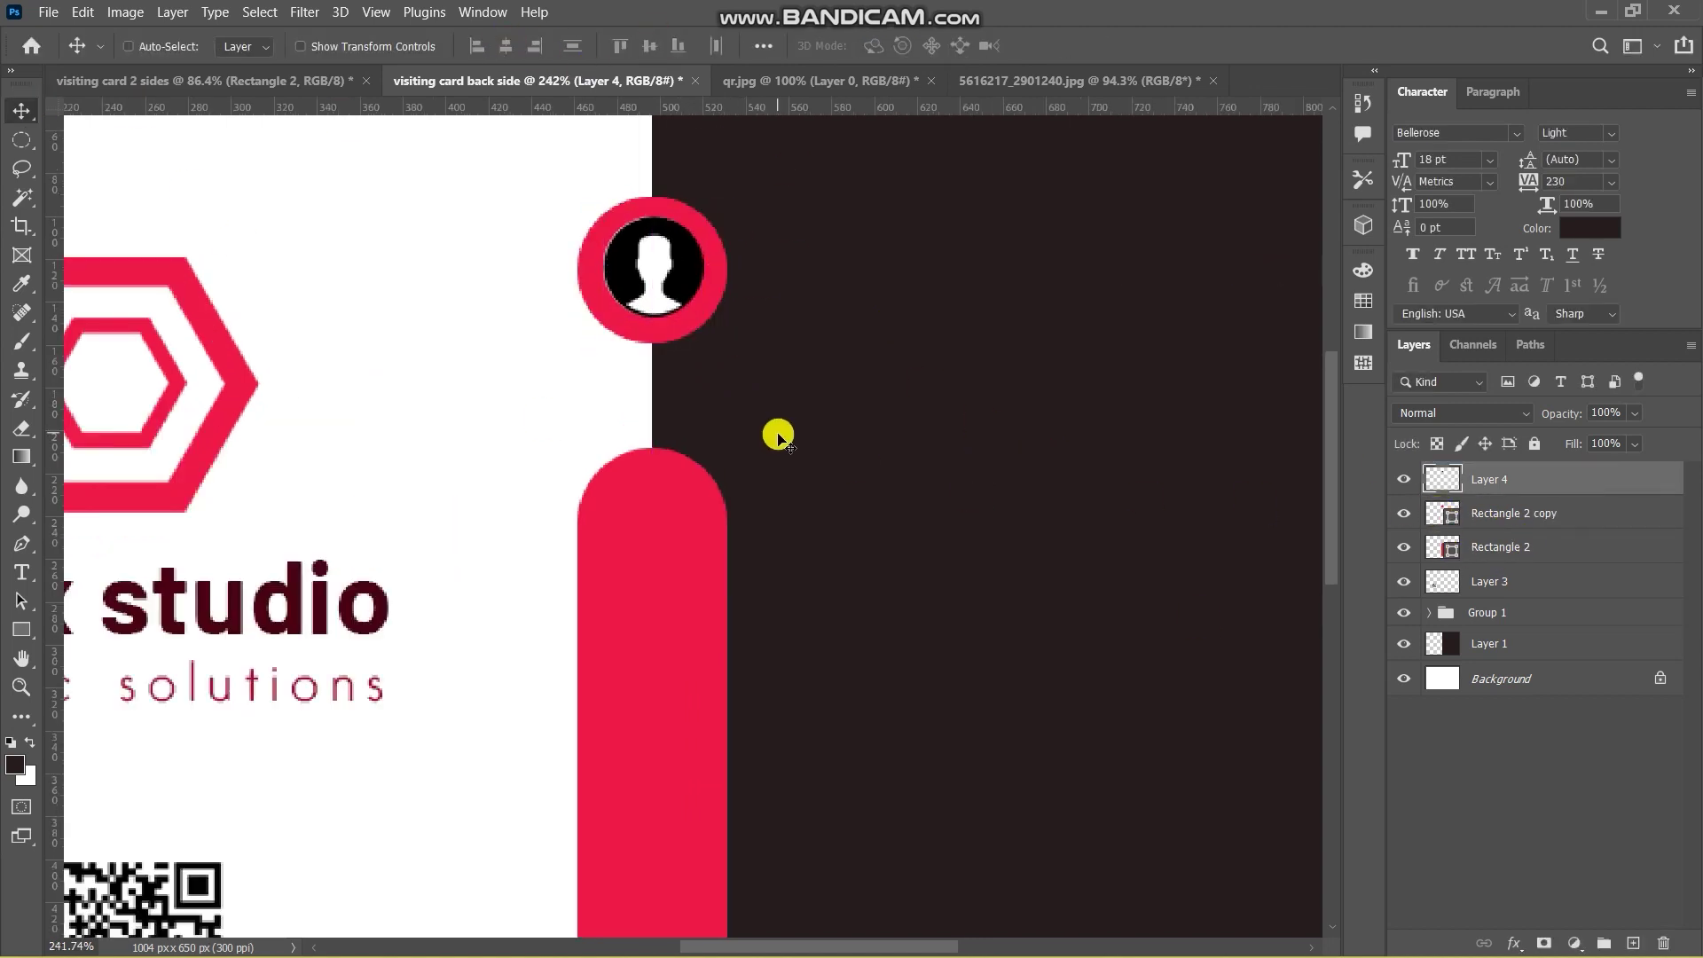
# - Fine-tune the person icon's final size inside the red dot
pyautogui.scroll(-3, 778, 434)
pyautogui.hotkey('ctrl', 't')
pyautogui.scroll(2, 824, 429)
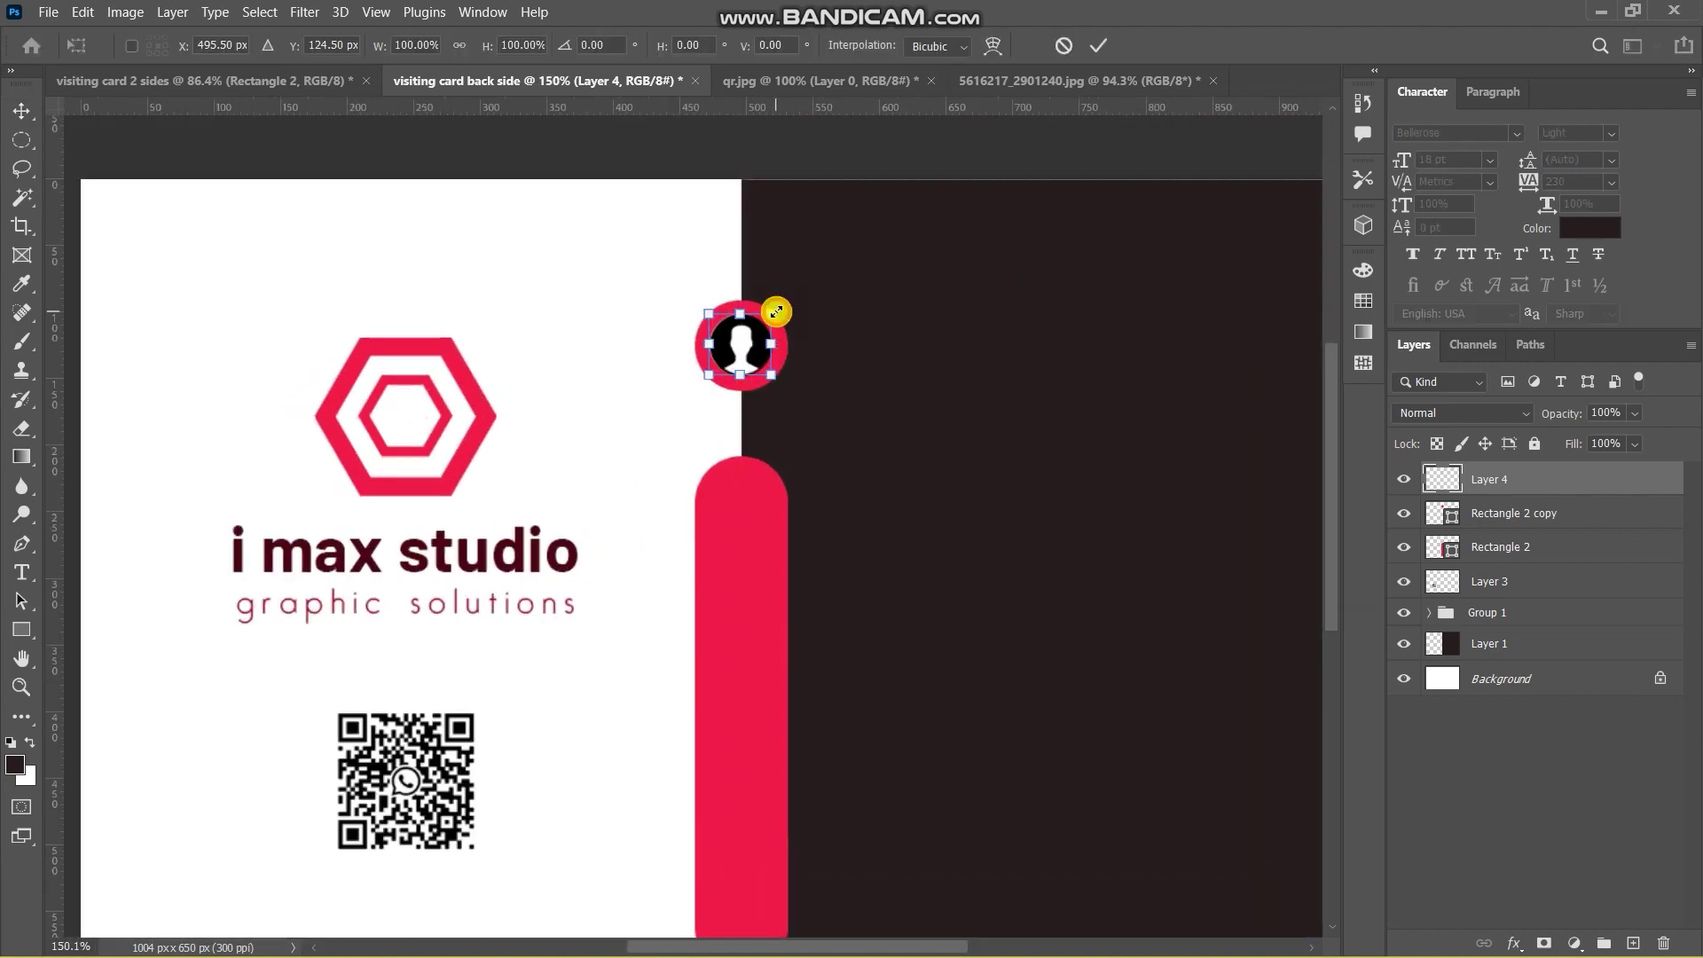
pyautogui.moveTo(777, 310); pyautogui.dragTo(773, 314)
pyautogui.press('Return')
pyautogui.scroll(-3, 887, 266)
# - Bring the phone icon circle onto the back card and shrink it
pyautogui.click(1077, 80)
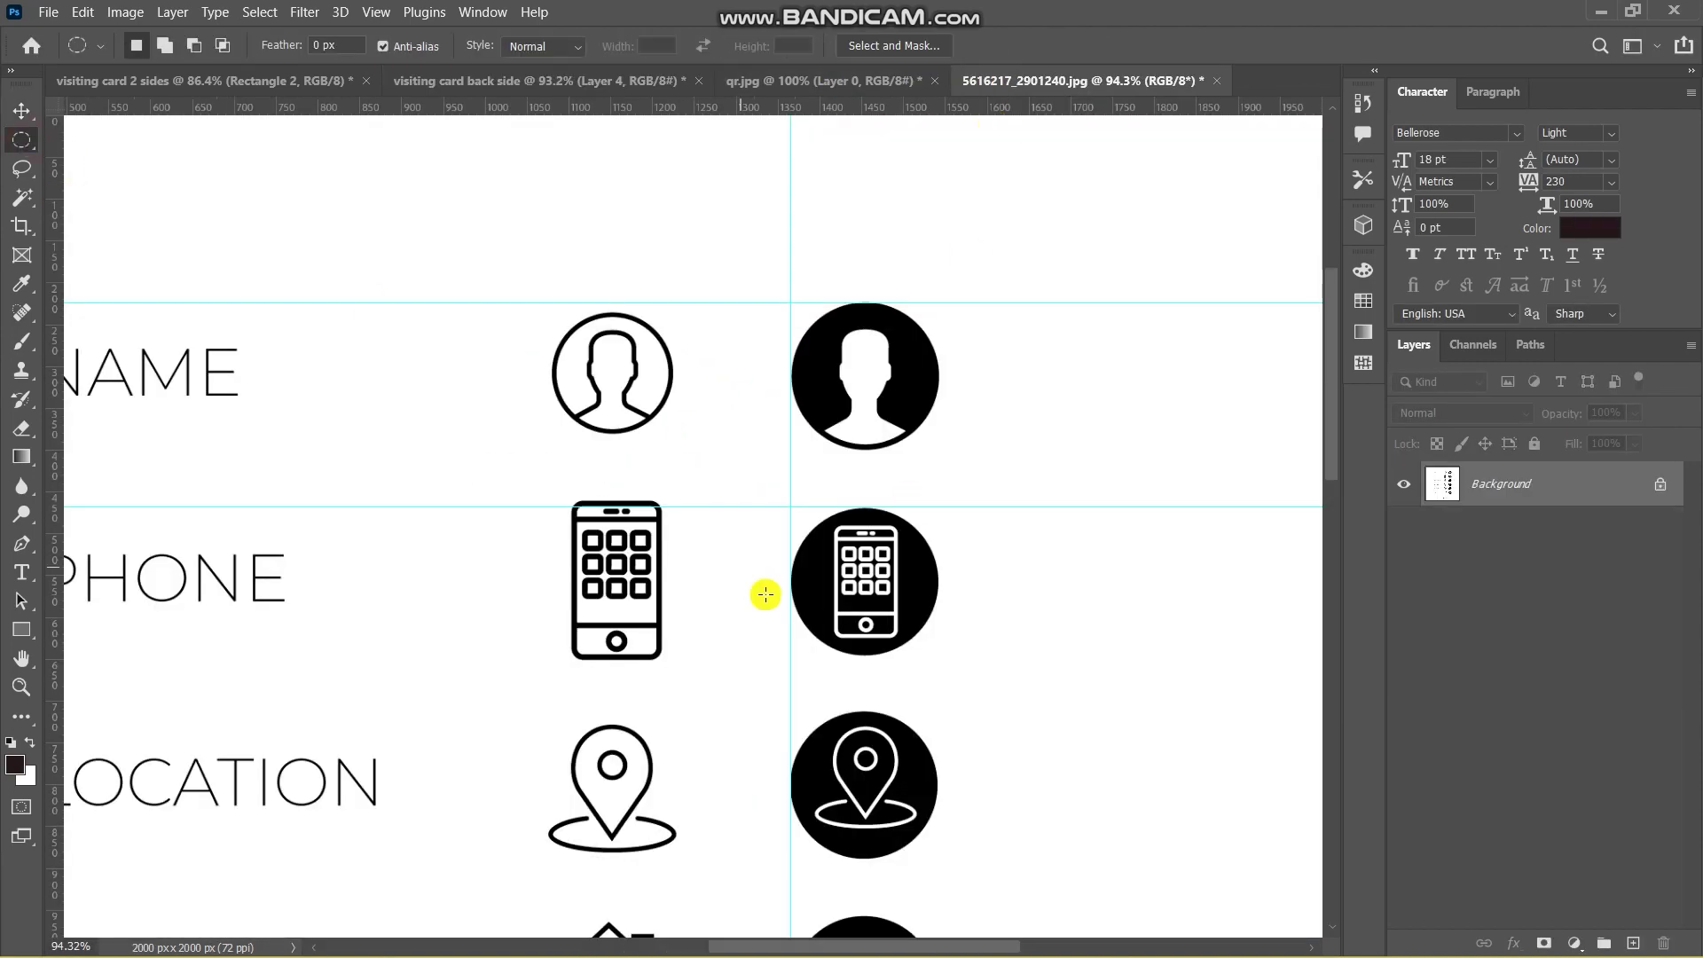
pyautogui.press('v')
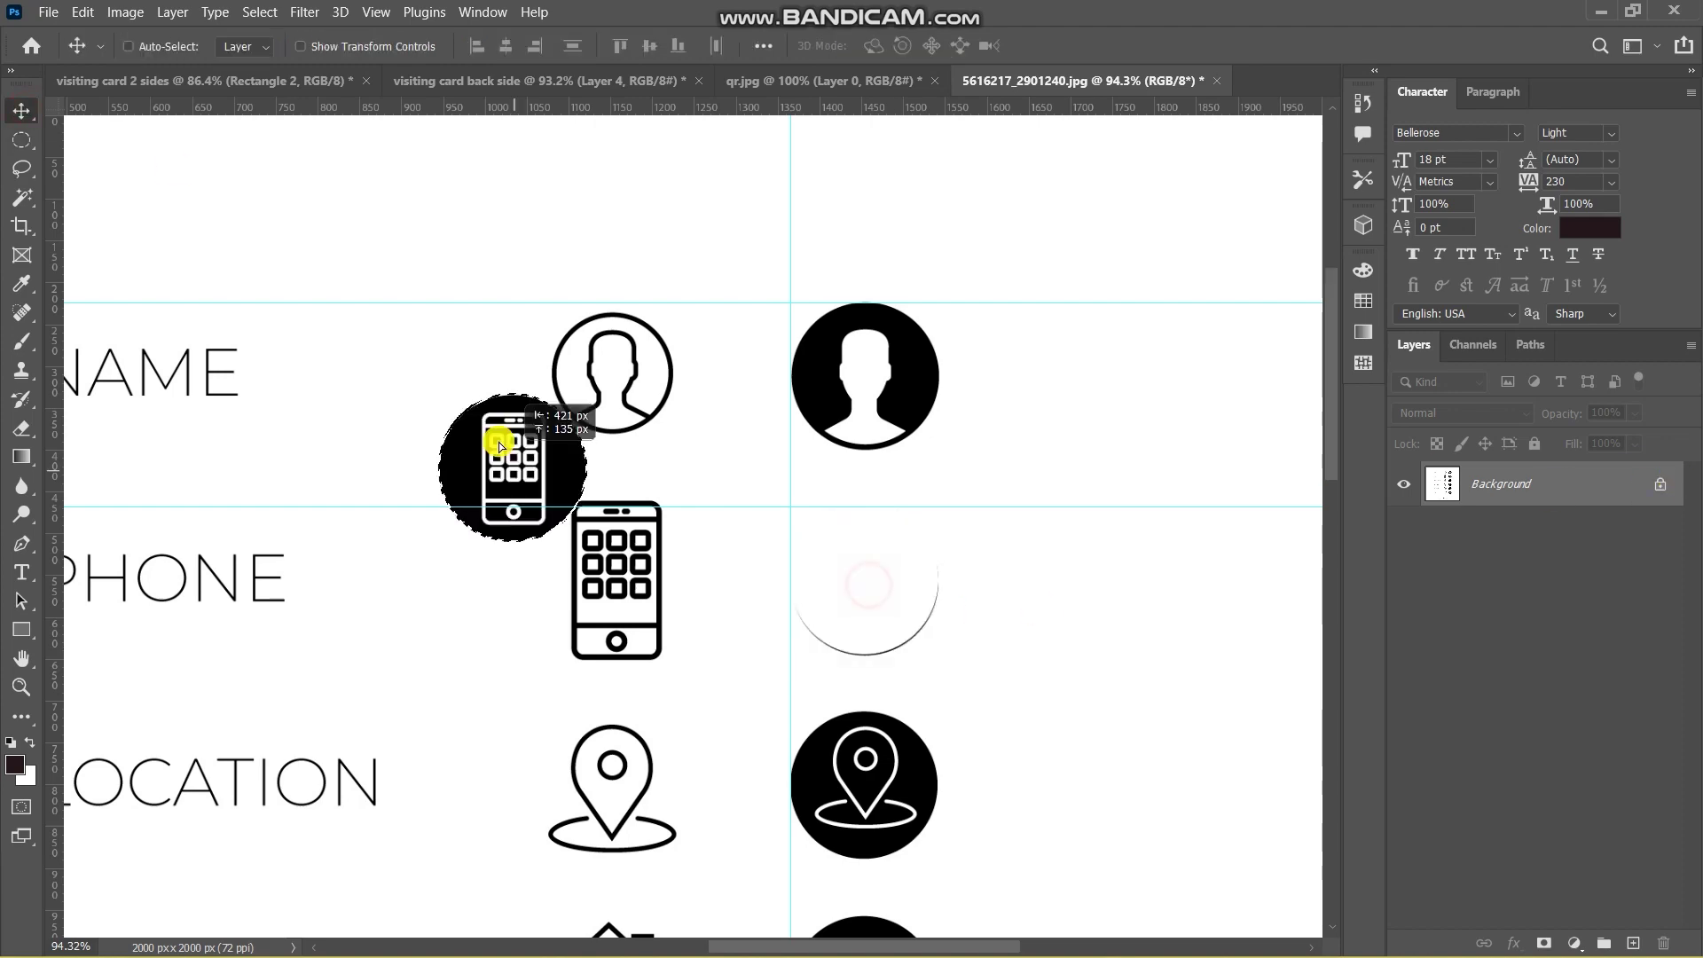
pyautogui.moveTo(865, 581); pyautogui.dragTo(761, 495)
pyautogui.hotkey('ctrl', 't')
pyautogui.moveTo(824, 413); pyautogui.dragTo(777, 461)
pyautogui.scroll(3, 776, 461)
pyautogui.press('Return')
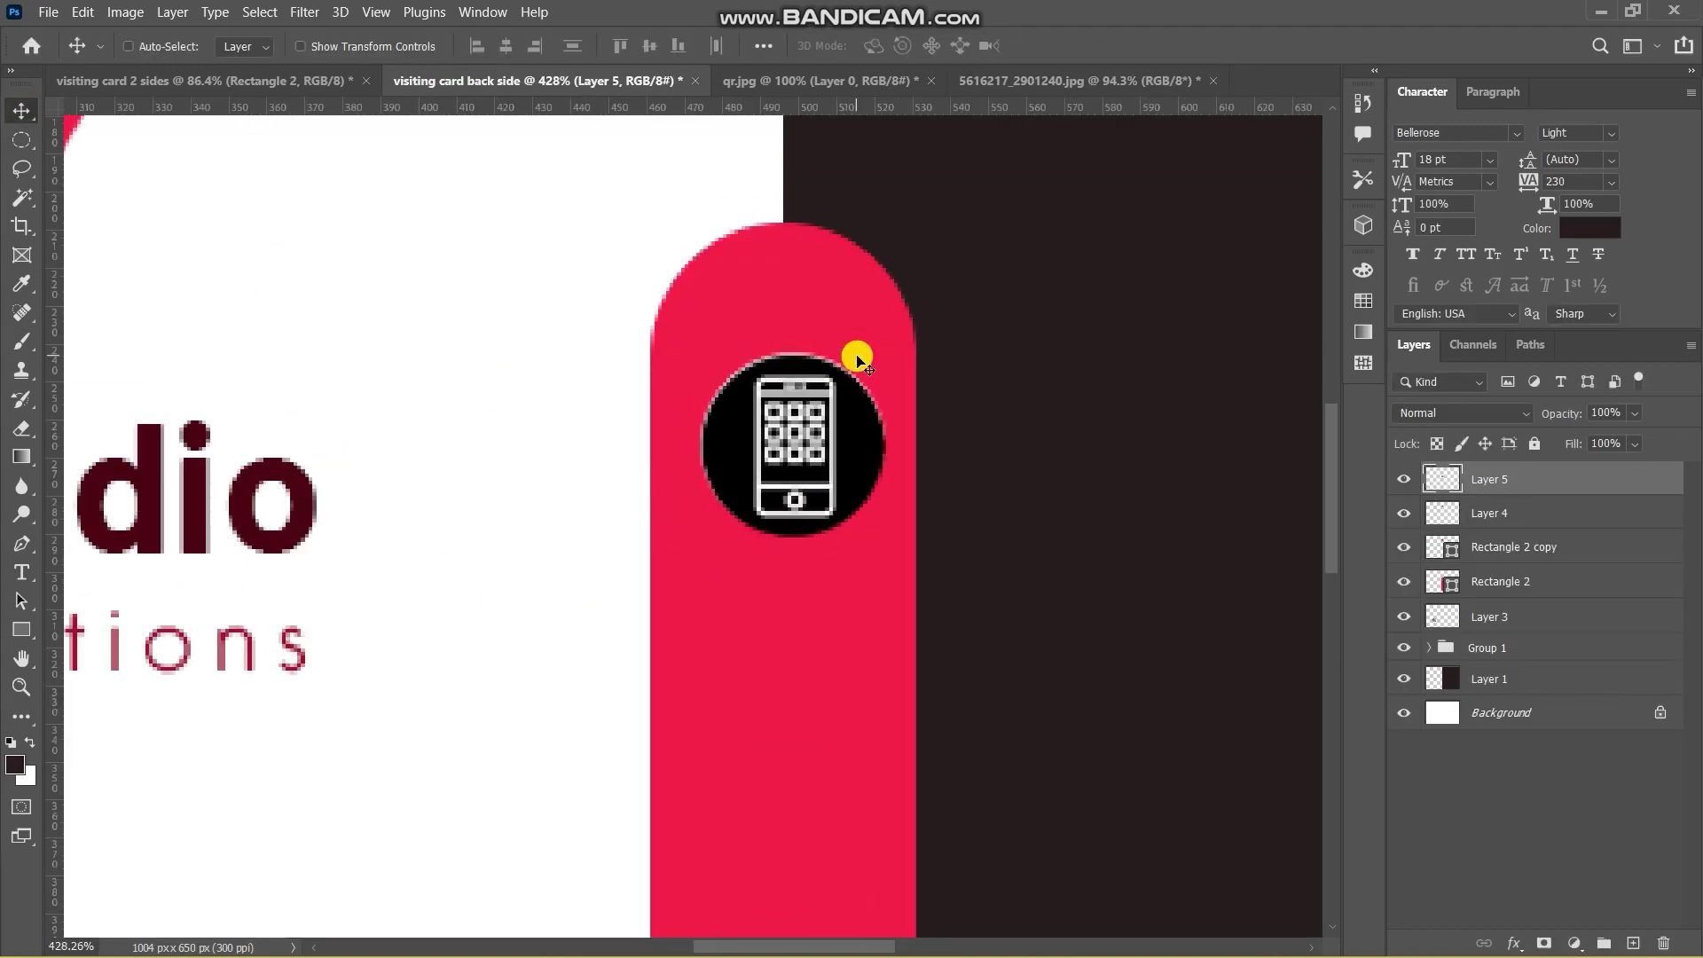
# - Scale the phone circle smaller so it fits inside the red bar
pyautogui.scroll(-3, 763, 416)
pyautogui.scroll(5, 745, 279)
pyautogui.scroll(3, 736, 266)
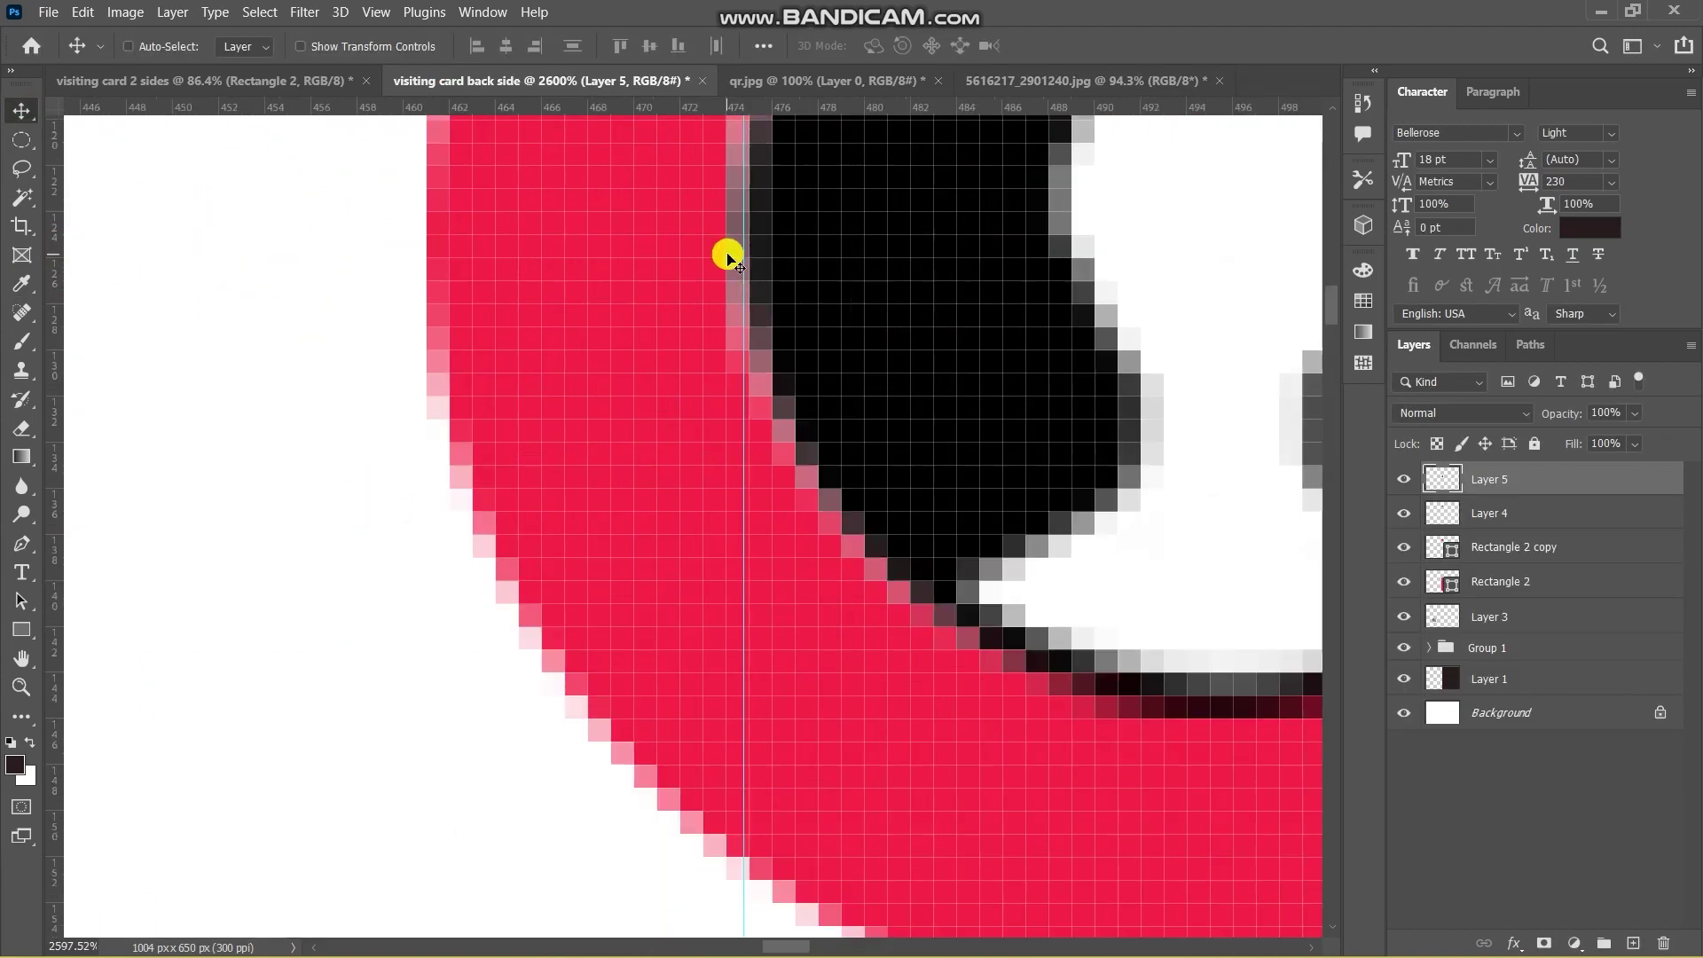
pyautogui.scroll(-3, 779, 482)
pyautogui.scroll(2, 847, 565)
pyautogui.hotkey('ctrl', 't')
pyautogui.moveTo(846, 564); pyautogui.dragTo(856, 555)
pyautogui.press('Return')
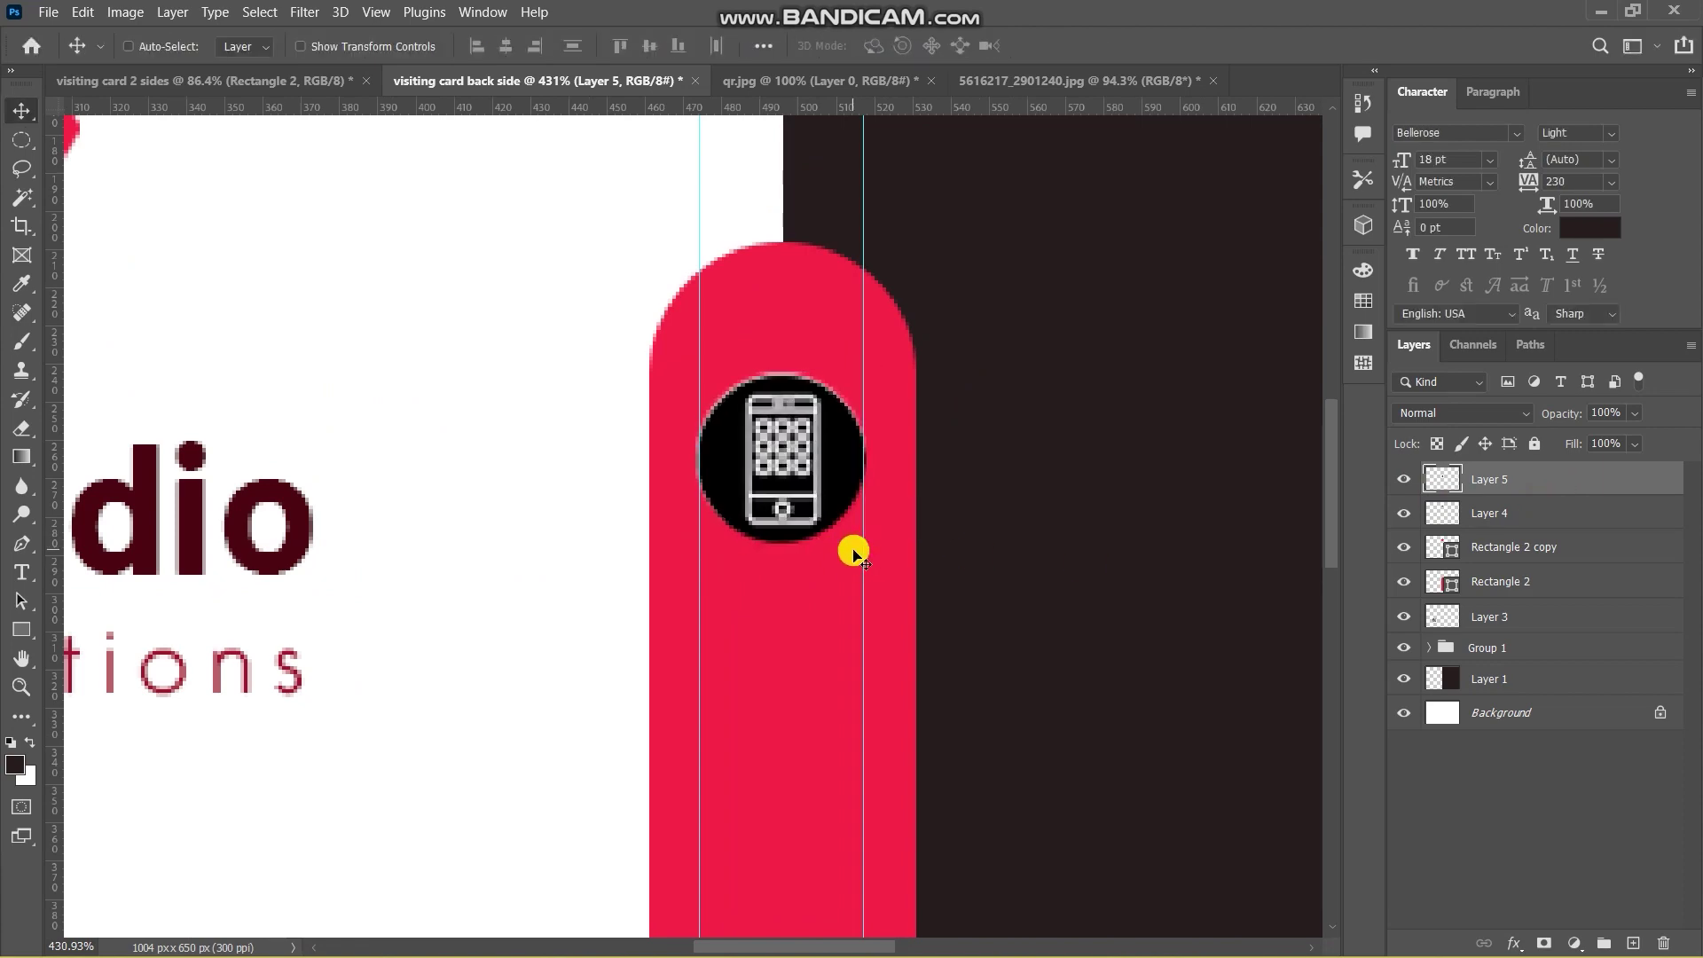
pyautogui.scroll(-5, 902, 541)
# - Select the black location icon circle on the sheet and place it on the card
pyautogui.click(976, 81)
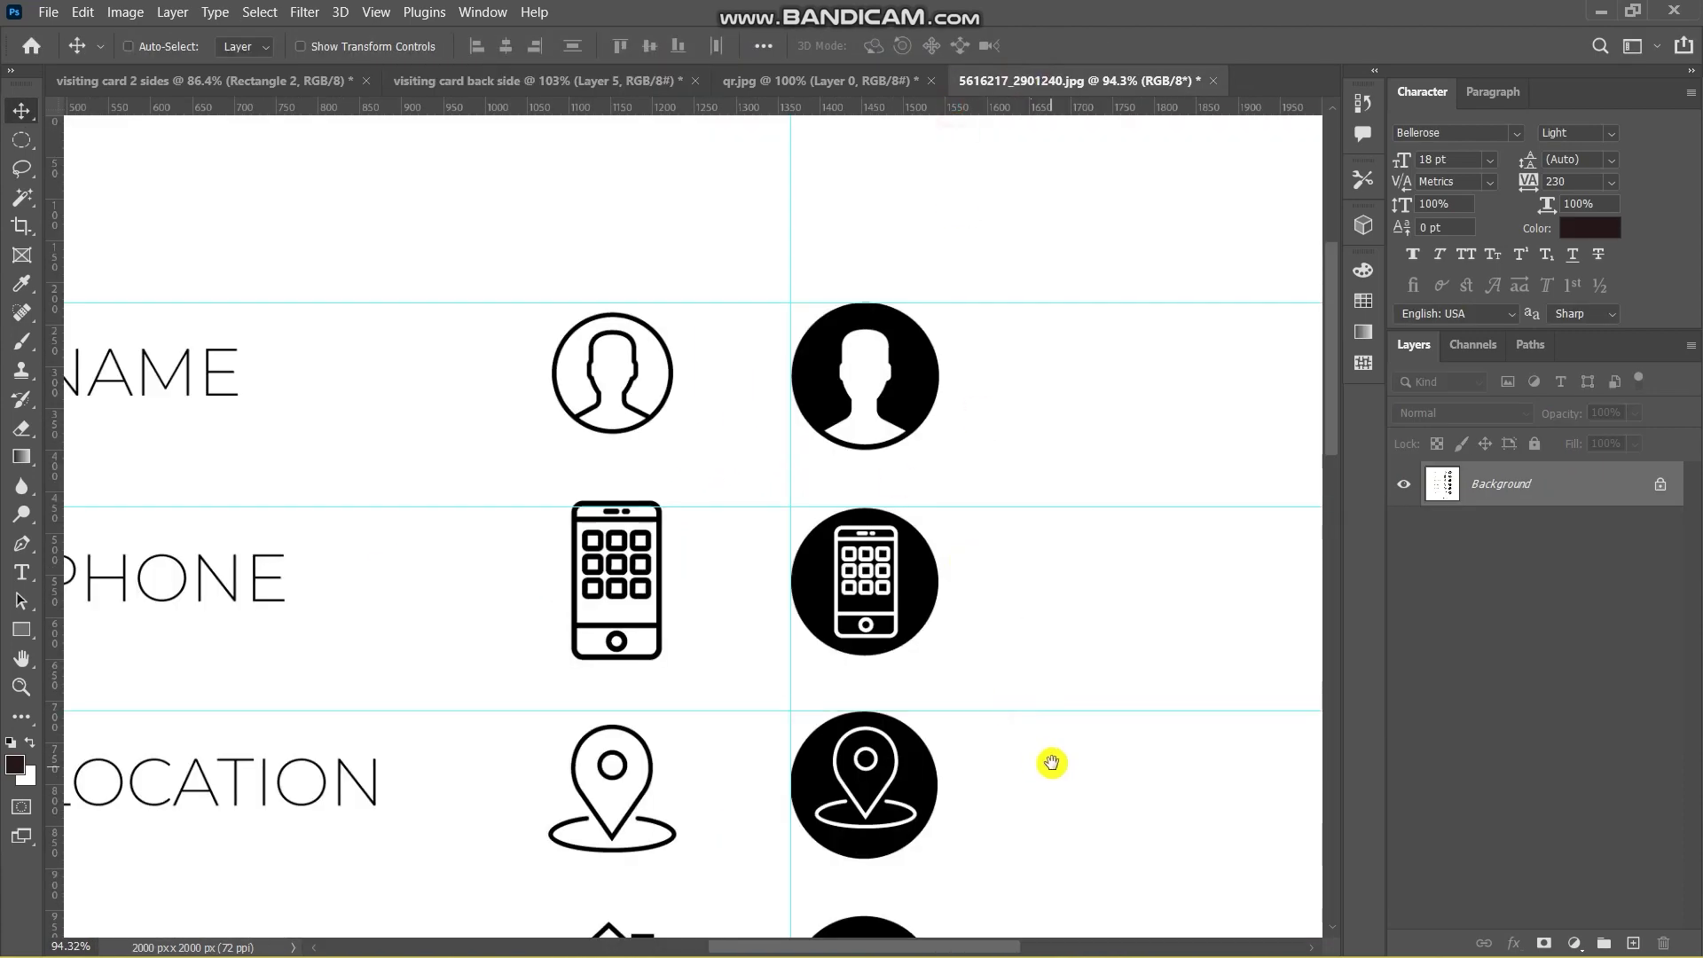
pyautogui.scroll(-5, 1050, 760)
pyautogui.press('m')
pyautogui.moveTo(718, 257); pyautogui.dragTo(865, 404)
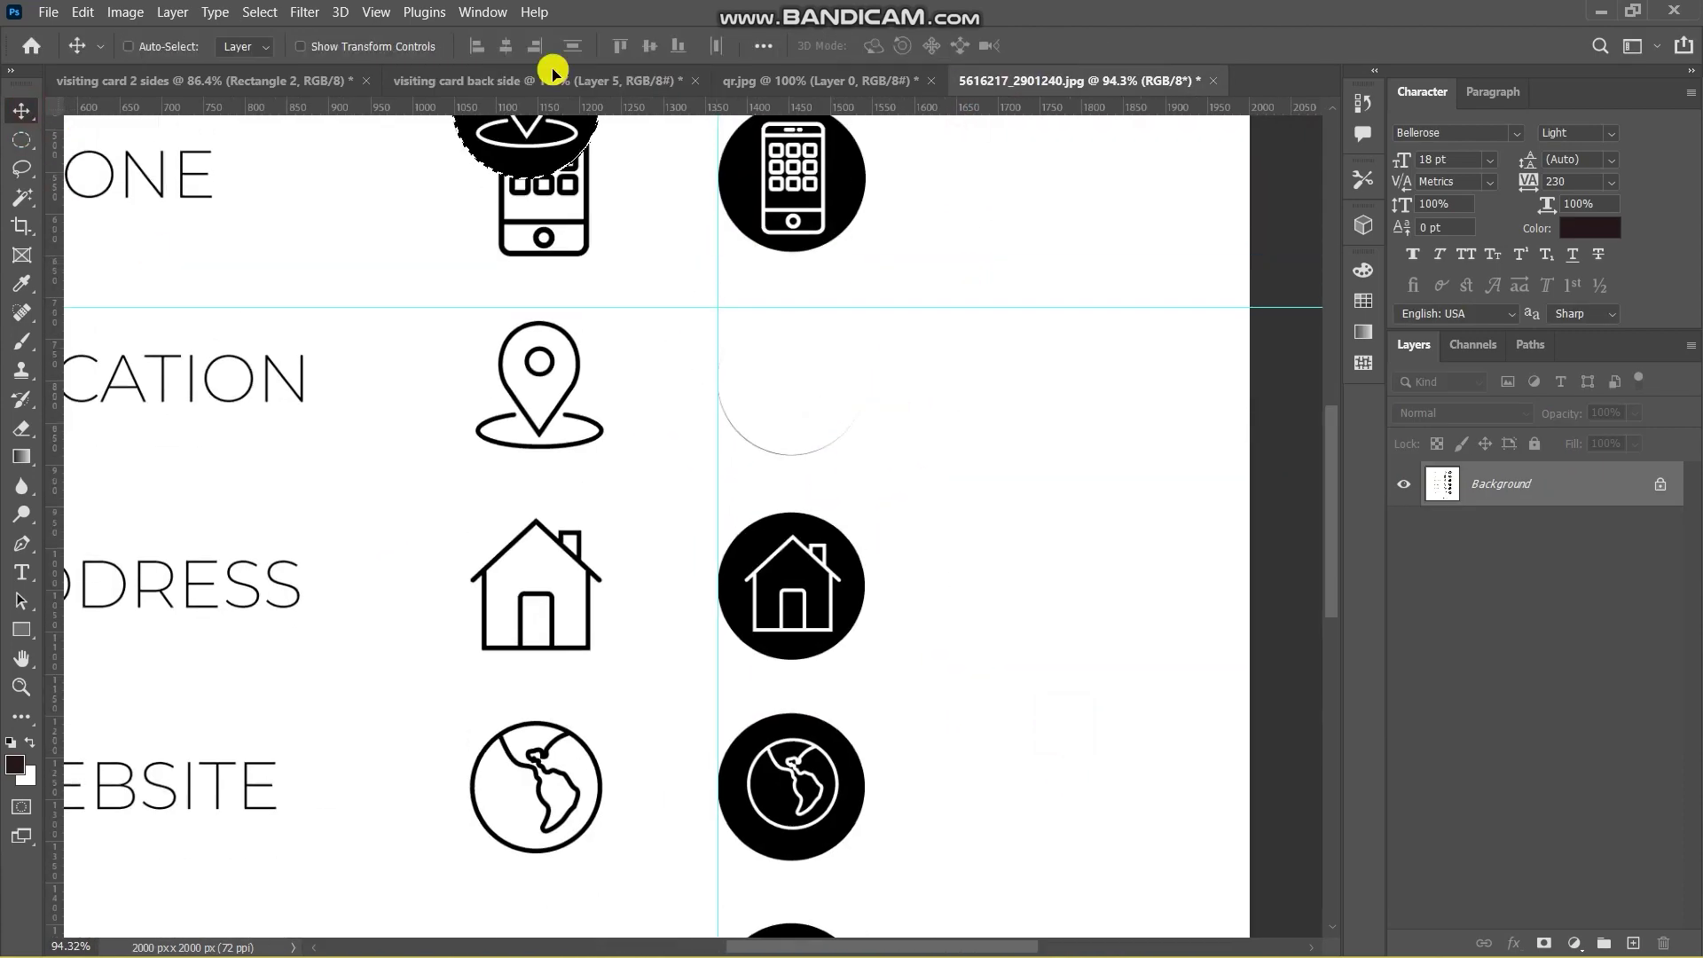
pyautogui.moveTo(790, 328)
pyautogui.mouseDown()
pyautogui.moveTo(779, 597)
pyautogui.moveTo(723, 600)
pyautogui.mouseUp()
pyautogui.hotkey('ctrl', 't')
pyautogui.scroll(2, 798, 674)
pyautogui.press('Return')
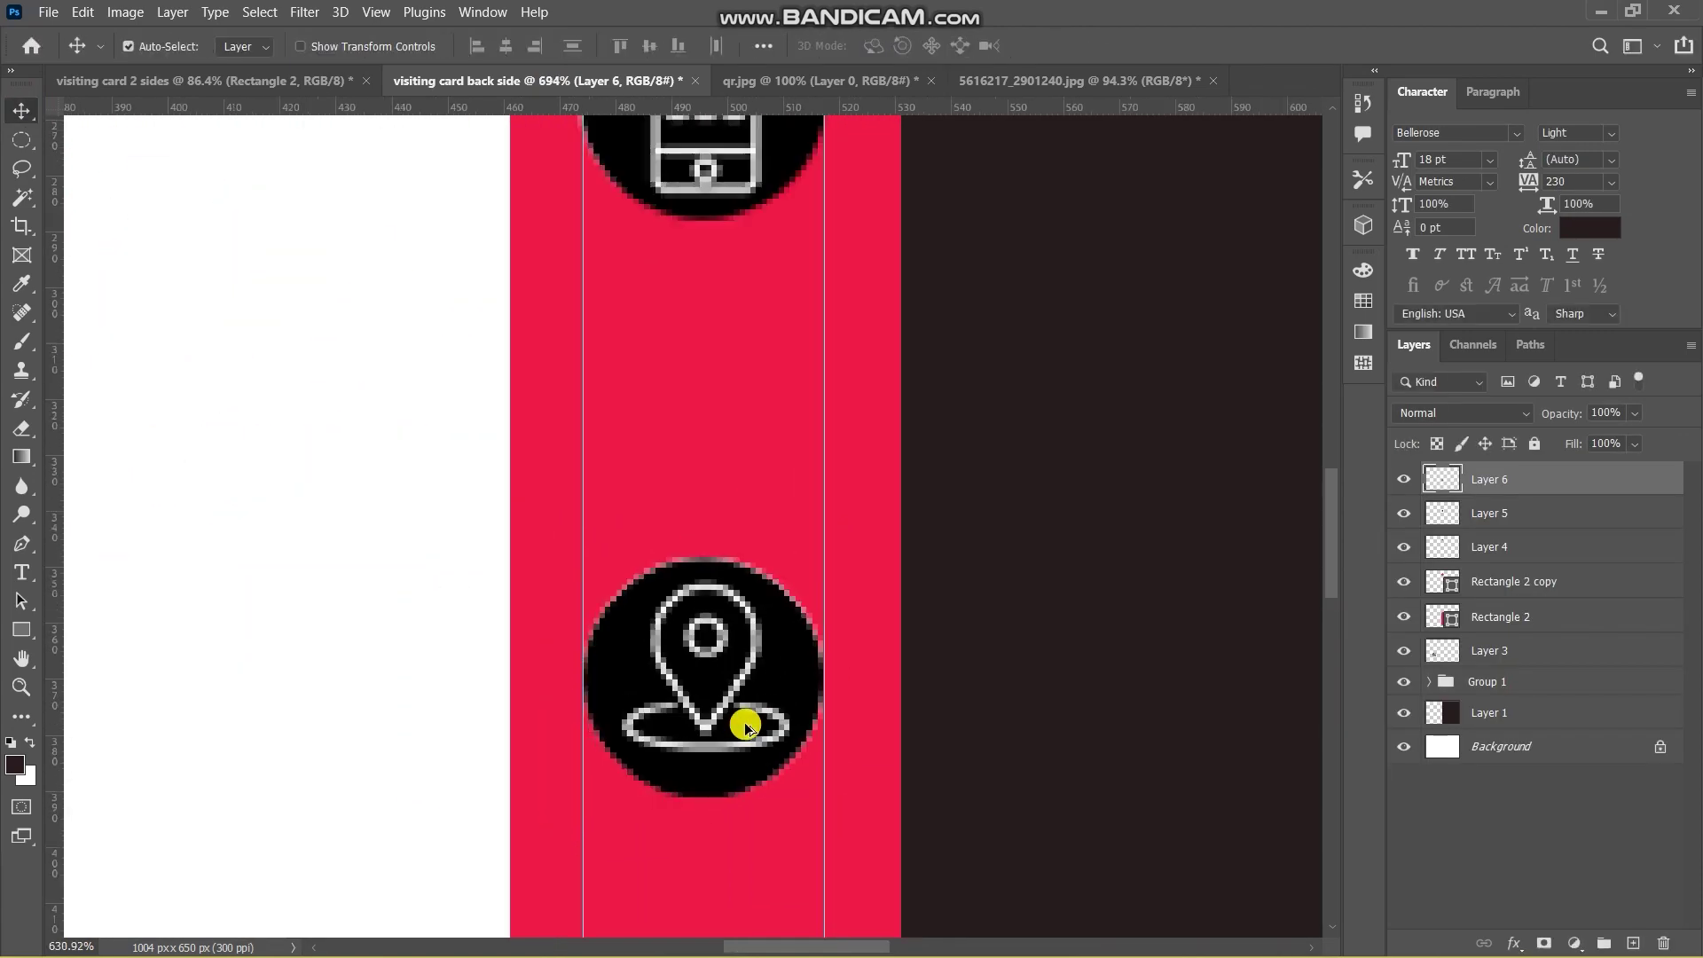
pyautogui.scroll(-5, 750, 714)
# - Select the black globe icon circle and move it onto the visiting card
pyautogui.hotkey('ctrl', 'Tab')
pyautogui.hotkey('ctrl', 'Tab')
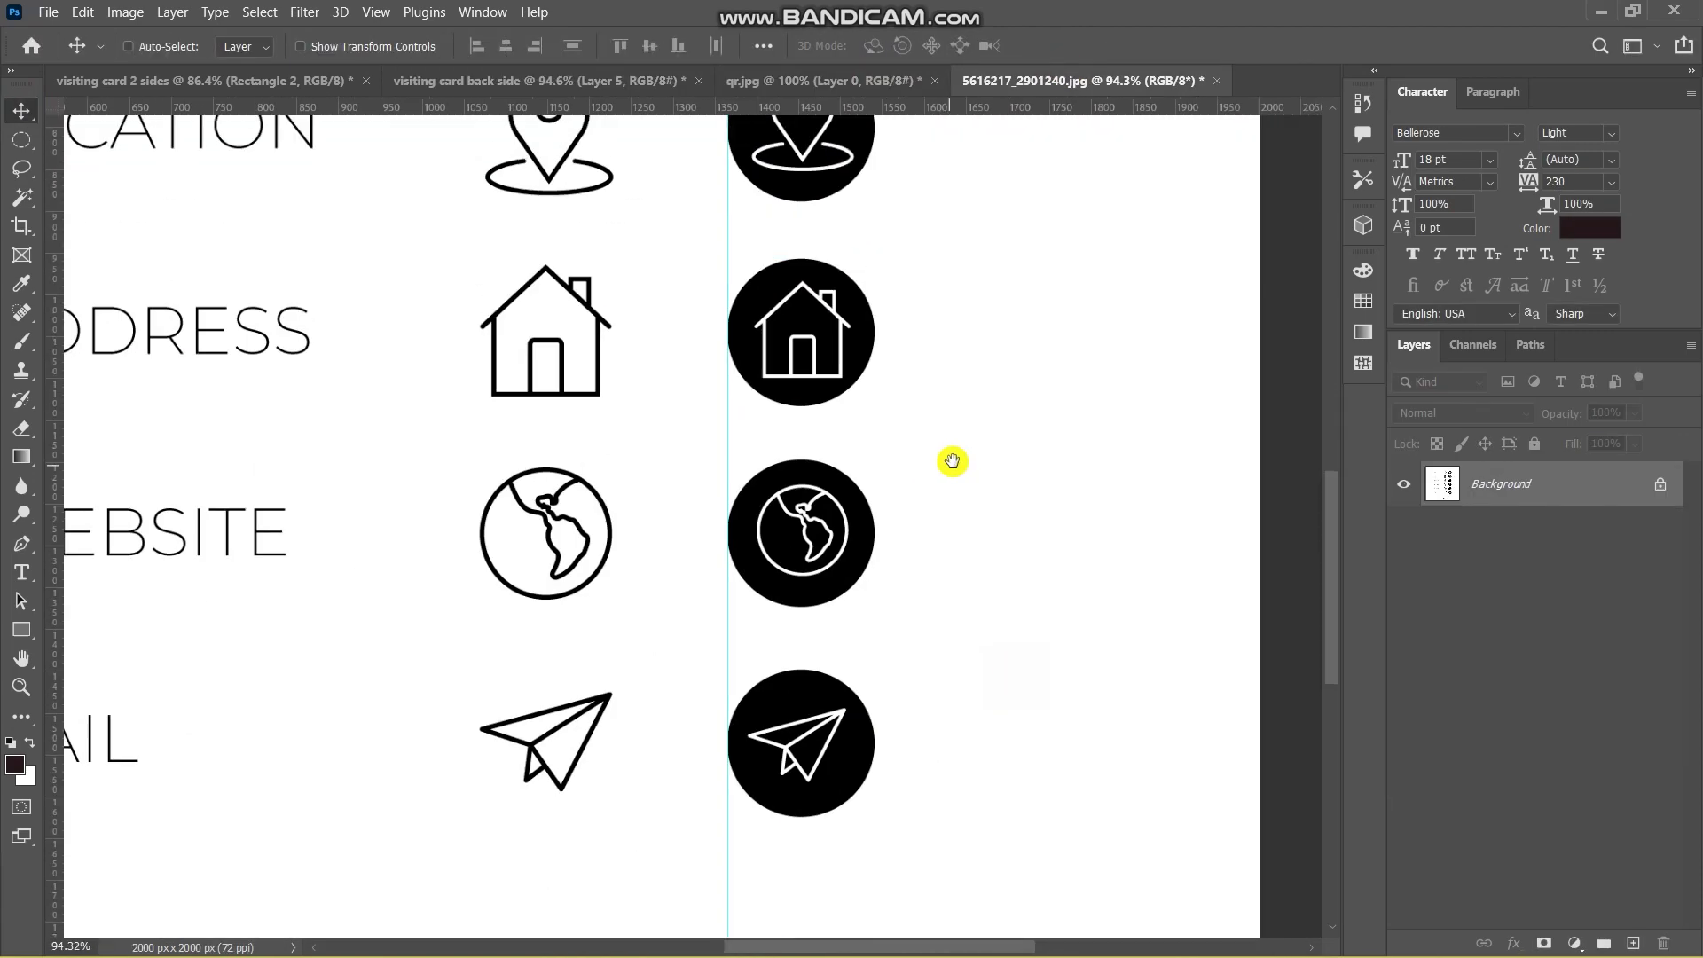
pyautogui.press('m')
pyautogui.moveTo(887, 106)
pyautogui.mouseDown()
pyautogui.moveTo(729, 459)
pyautogui.moveTo(875, 607)
pyautogui.mouseUp()
pyautogui.press('v')
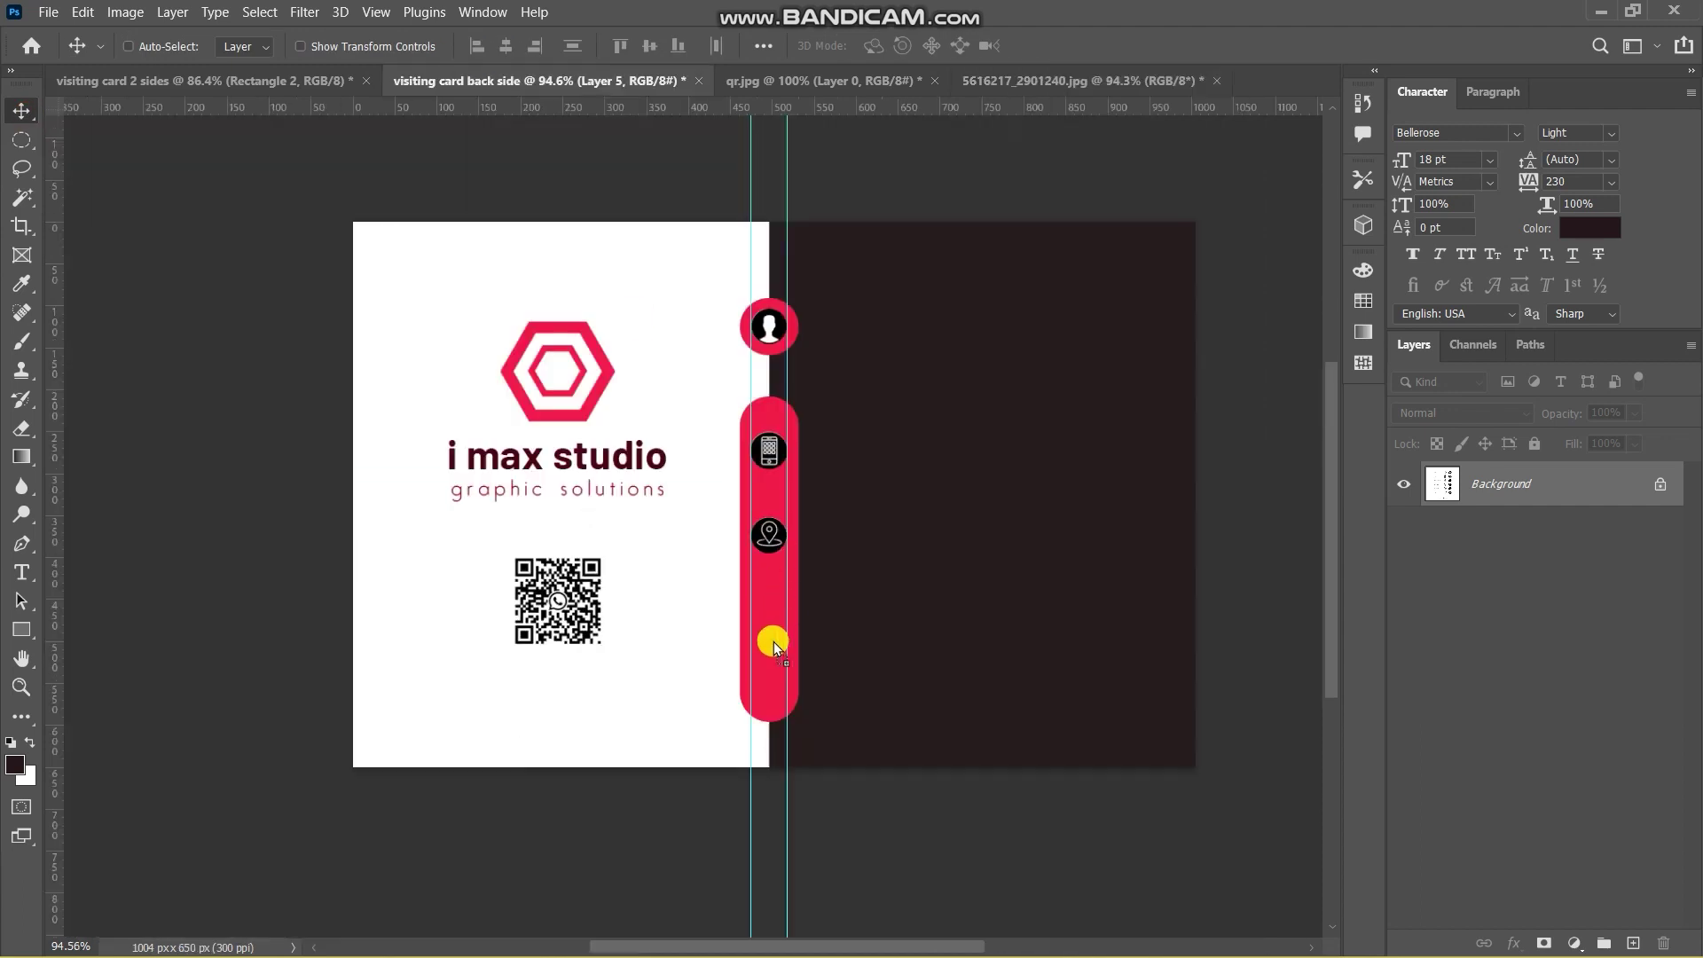
pyautogui.moveTo(798, 532)
pyautogui.mouseDown()
pyautogui.moveTo(703, 676)
pyautogui.moveTo(825, 585)
pyautogui.moveTo(809, 590)
pyautogui.mouseUp()
pyautogui.hotkey('ctrl', 't')
# - Confirm the globe icon, then lower the red bar's top edge and raise its bottom edge
pyautogui.press('Return')
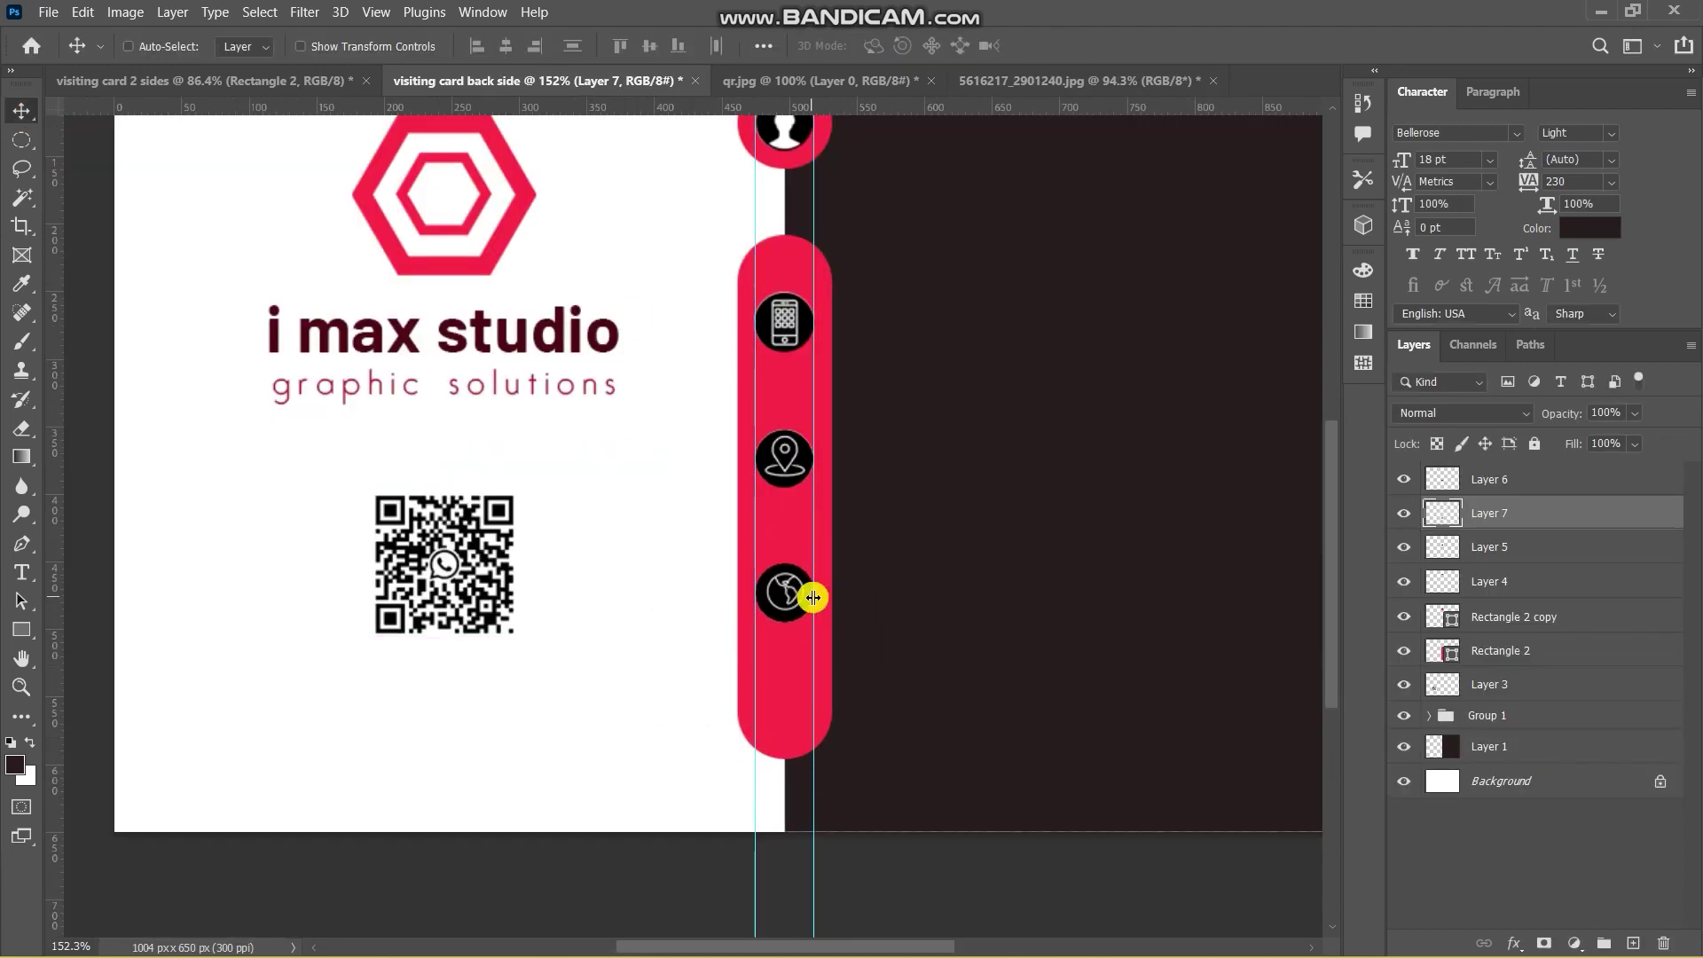
pyautogui.scroll(-1, 813, 598)
pyautogui.rightClick(709, 398)
pyautogui.click(749, 406)
pyautogui.press('u')
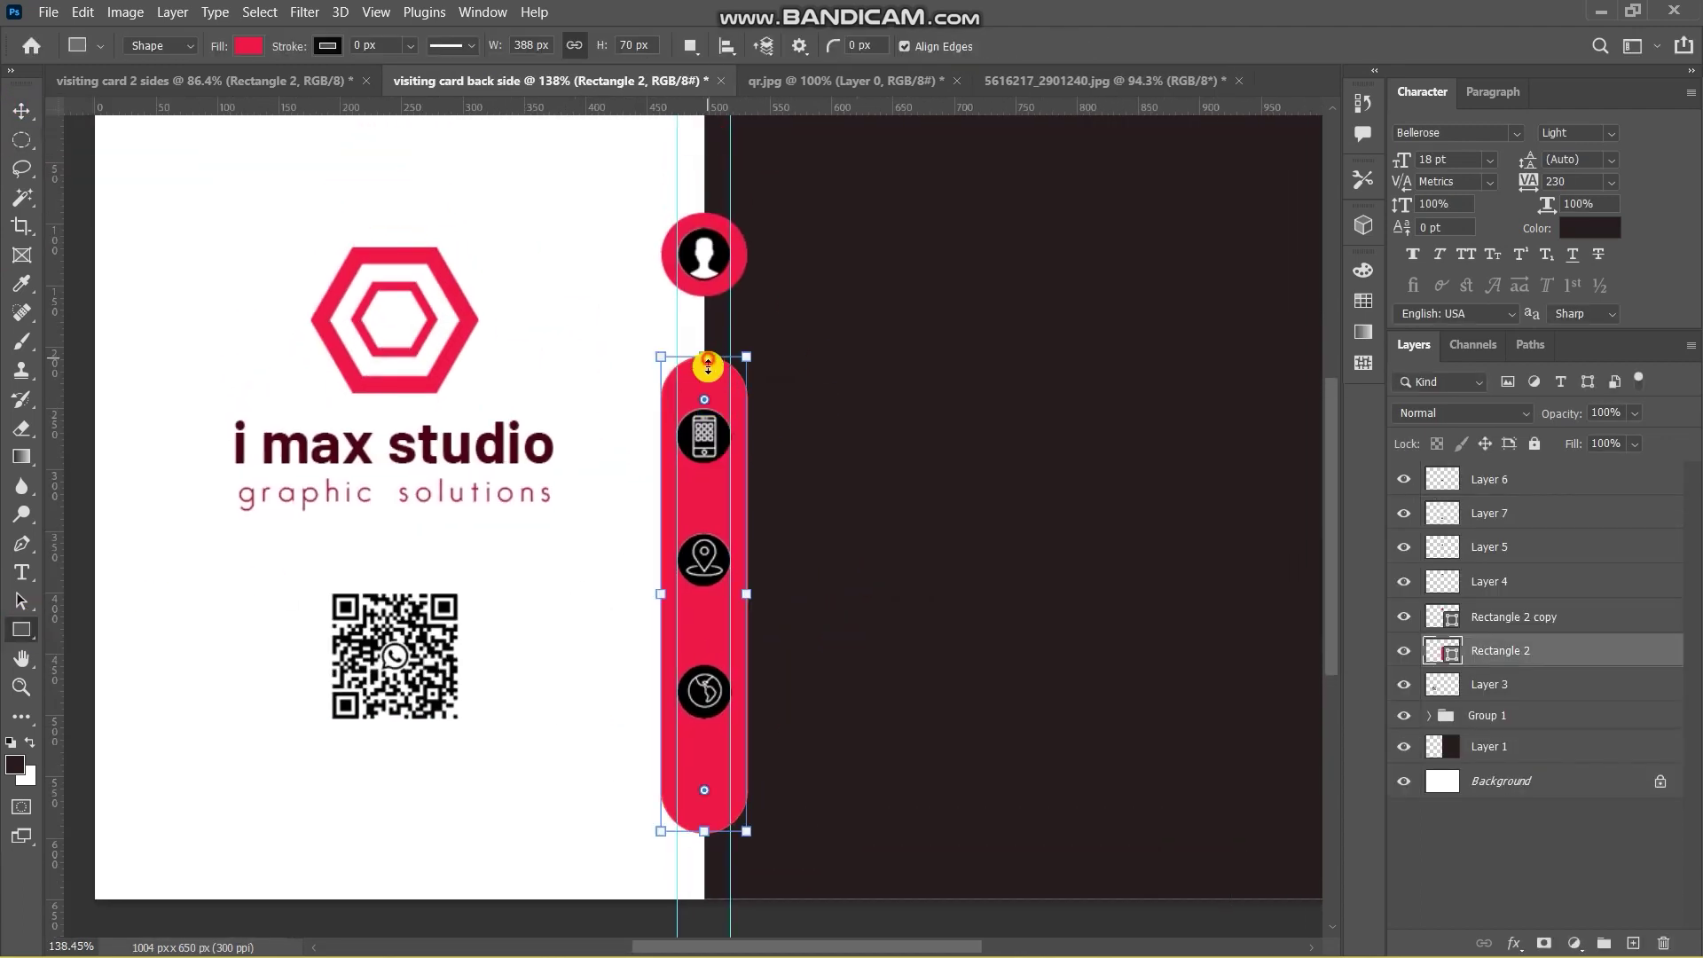
pyautogui.moveTo(703, 359); pyautogui.dragTo(703, 392)
pyautogui.moveTo(710, 815); pyautogui.dragTo(709, 808)
# - Move the globe icon down inside the bar and shorten the bar's bottom further
pyautogui.press('v')
pyautogui.moveTo(752, 707); pyautogui.dragTo(753, 739)
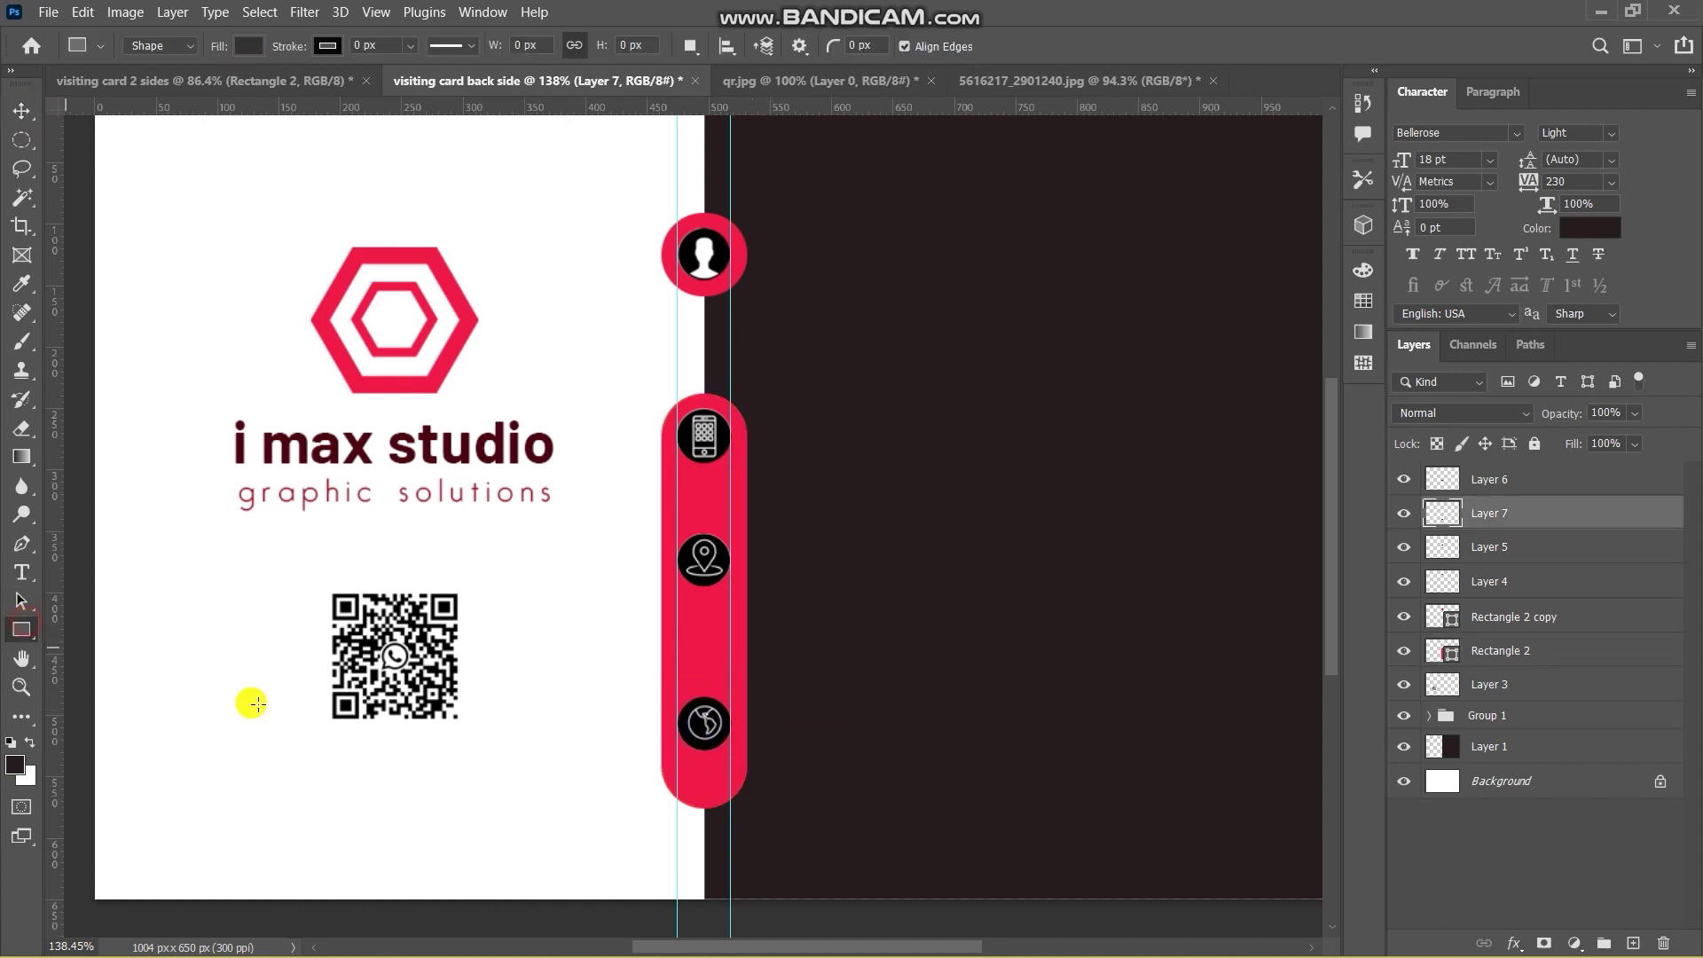
pyautogui.rightClick(703, 754)
pyautogui.click(754, 781)
pyautogui.press('u')
pyautogui.moveTo(703, 806); pyautogui.dragTo(703, 764)
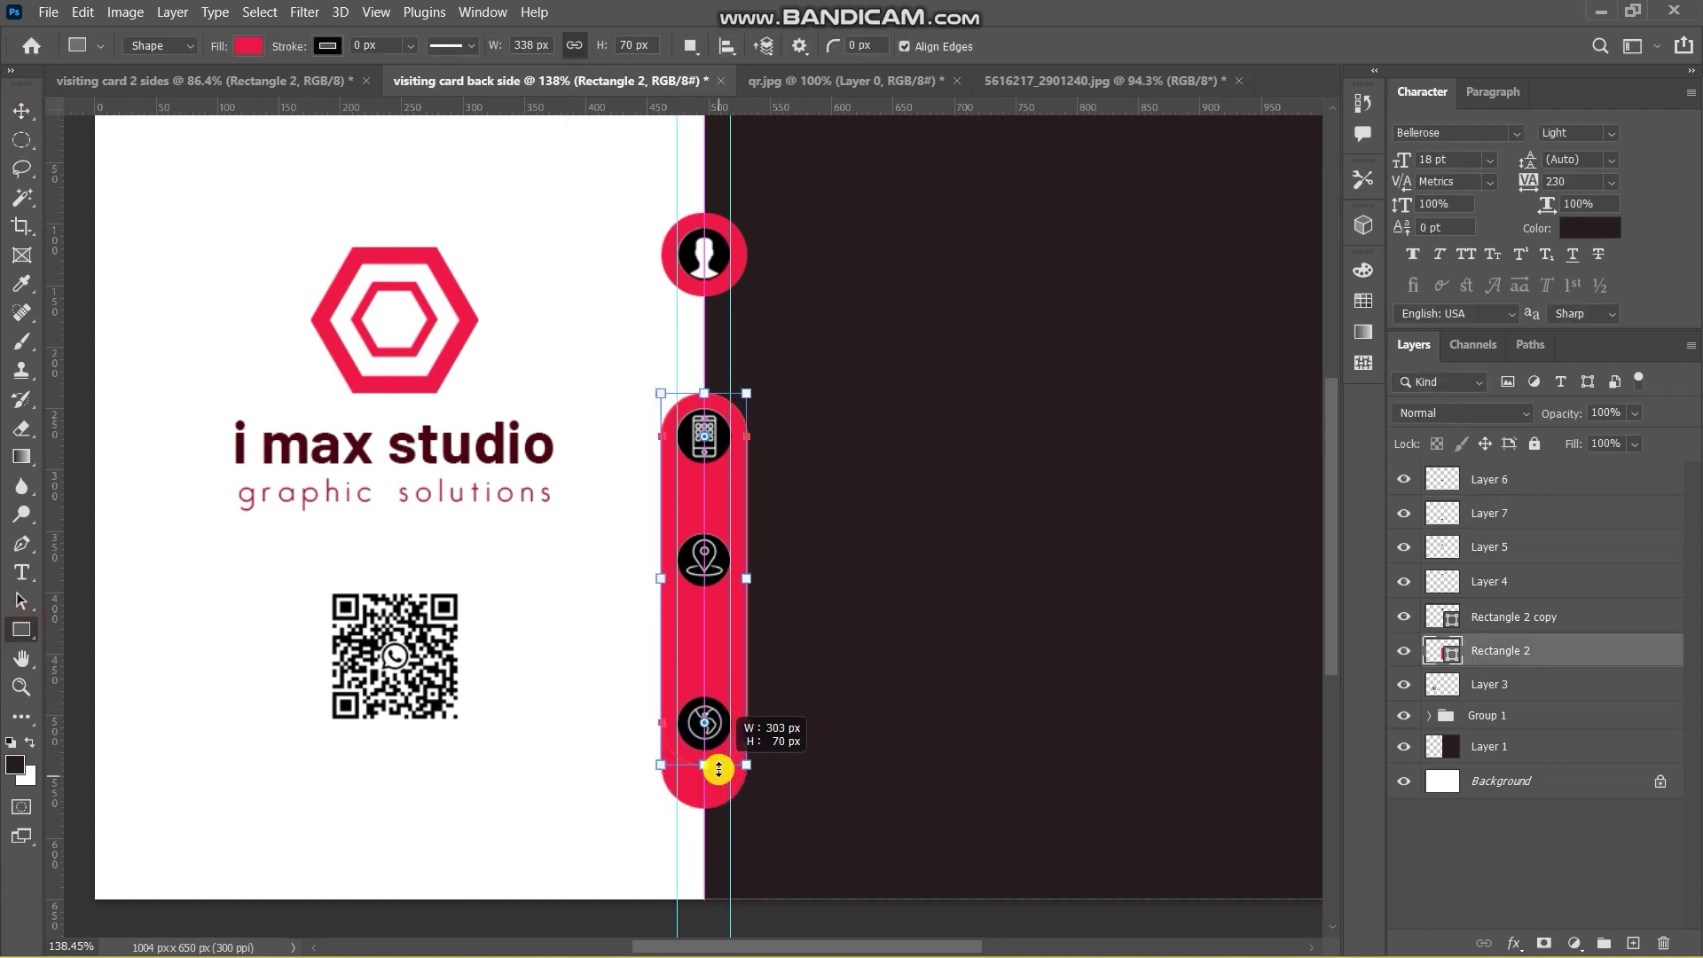
pyautogui.press('v')
# - Select the globe and location icon layers and drag the vertical guide off the card
pyautogui.rightClick(756, 739)
pyautogui.click(756, 738)
pyautogui.keyDown('ctrl'); pyautogui.click(752, 585); pyautogui.keyUp('ctrl')
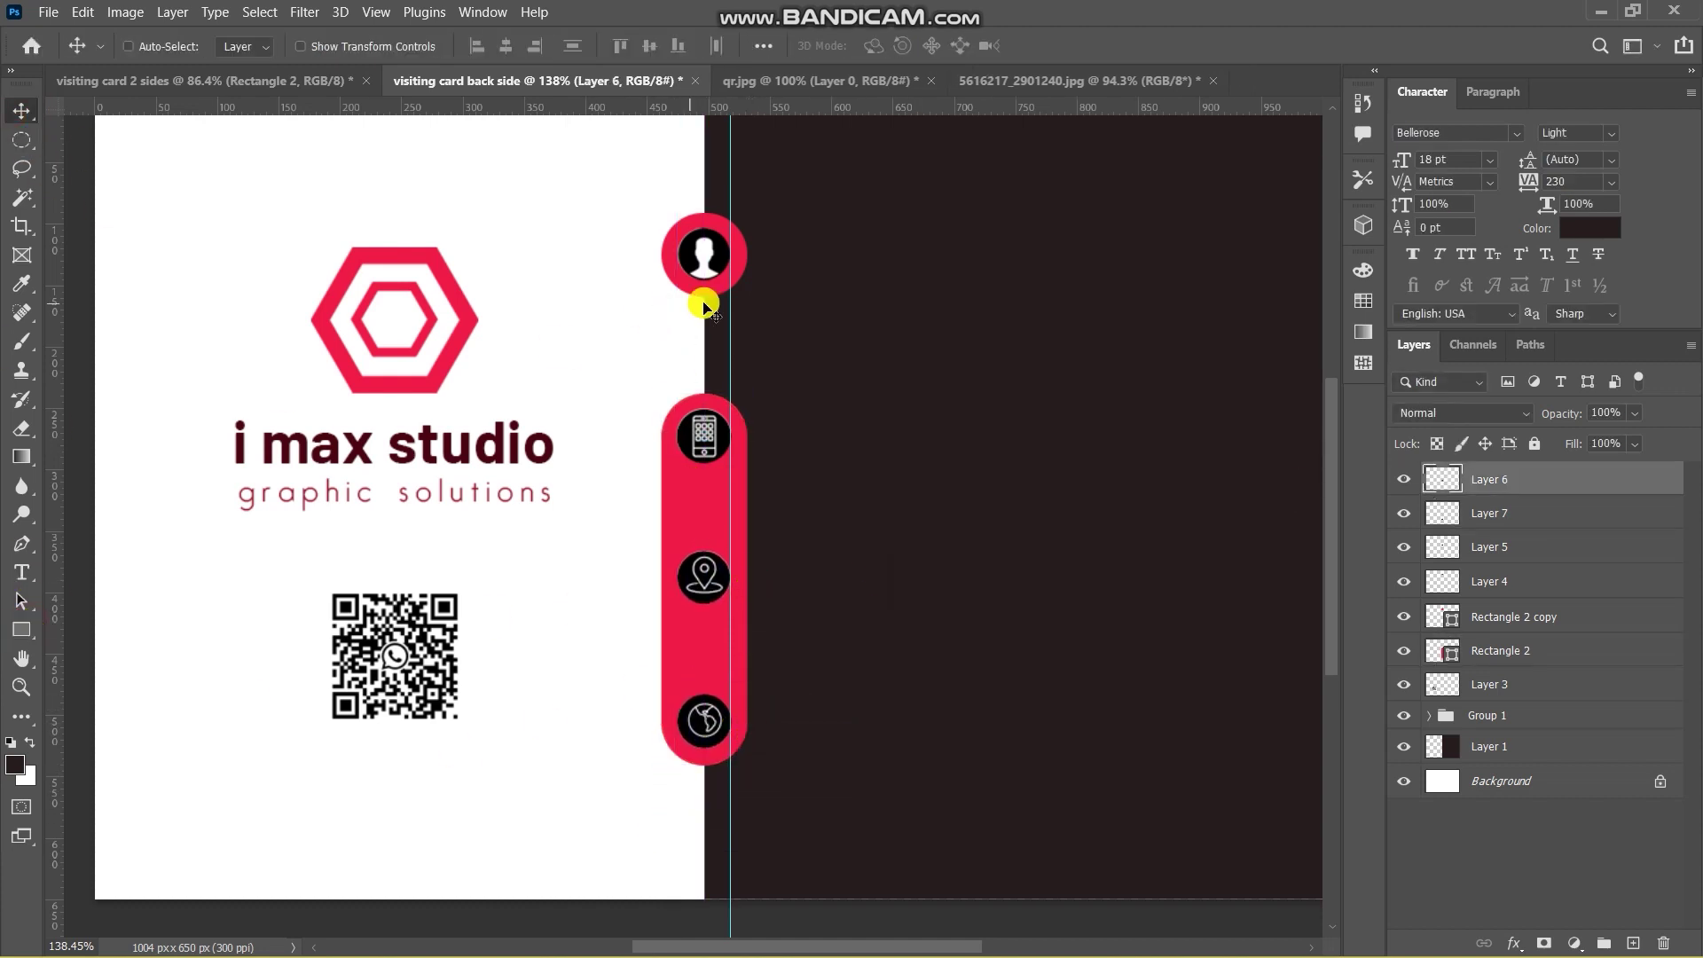
pyautogui.moveTo(4, 319); pyautogui.dragTo(5, 319)
pyautogui.scroll(-5, 828, 323)
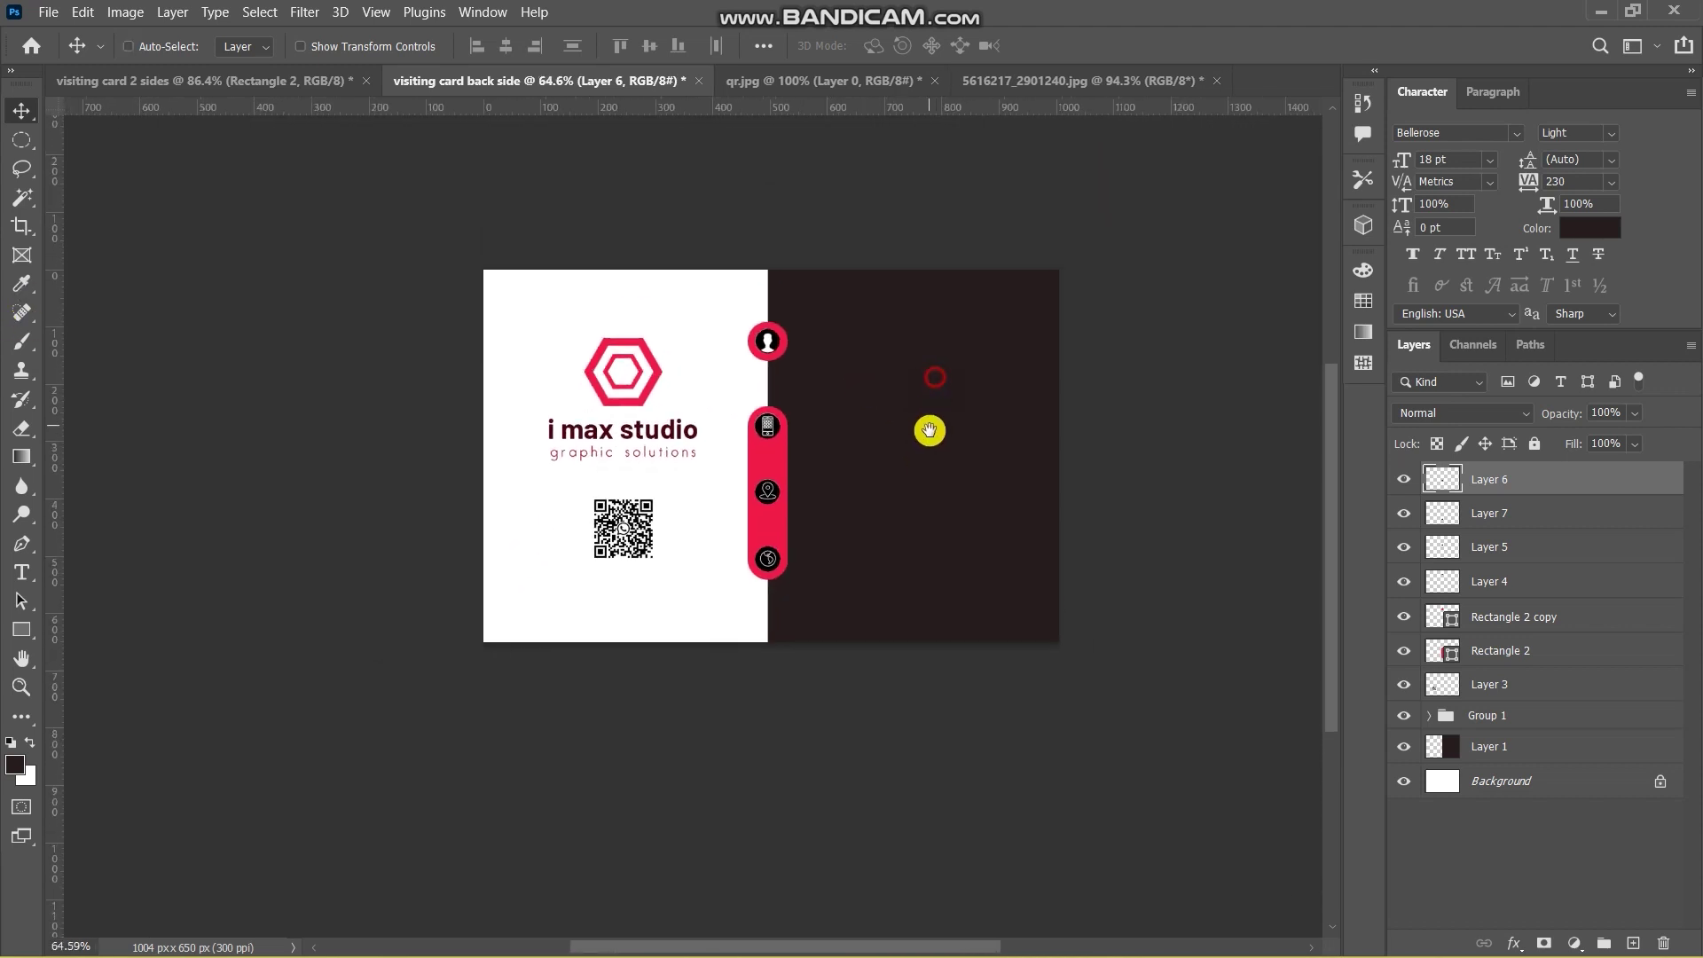
pyautogui.scroll(2, 1021, 230)
pyautogui.press('t')
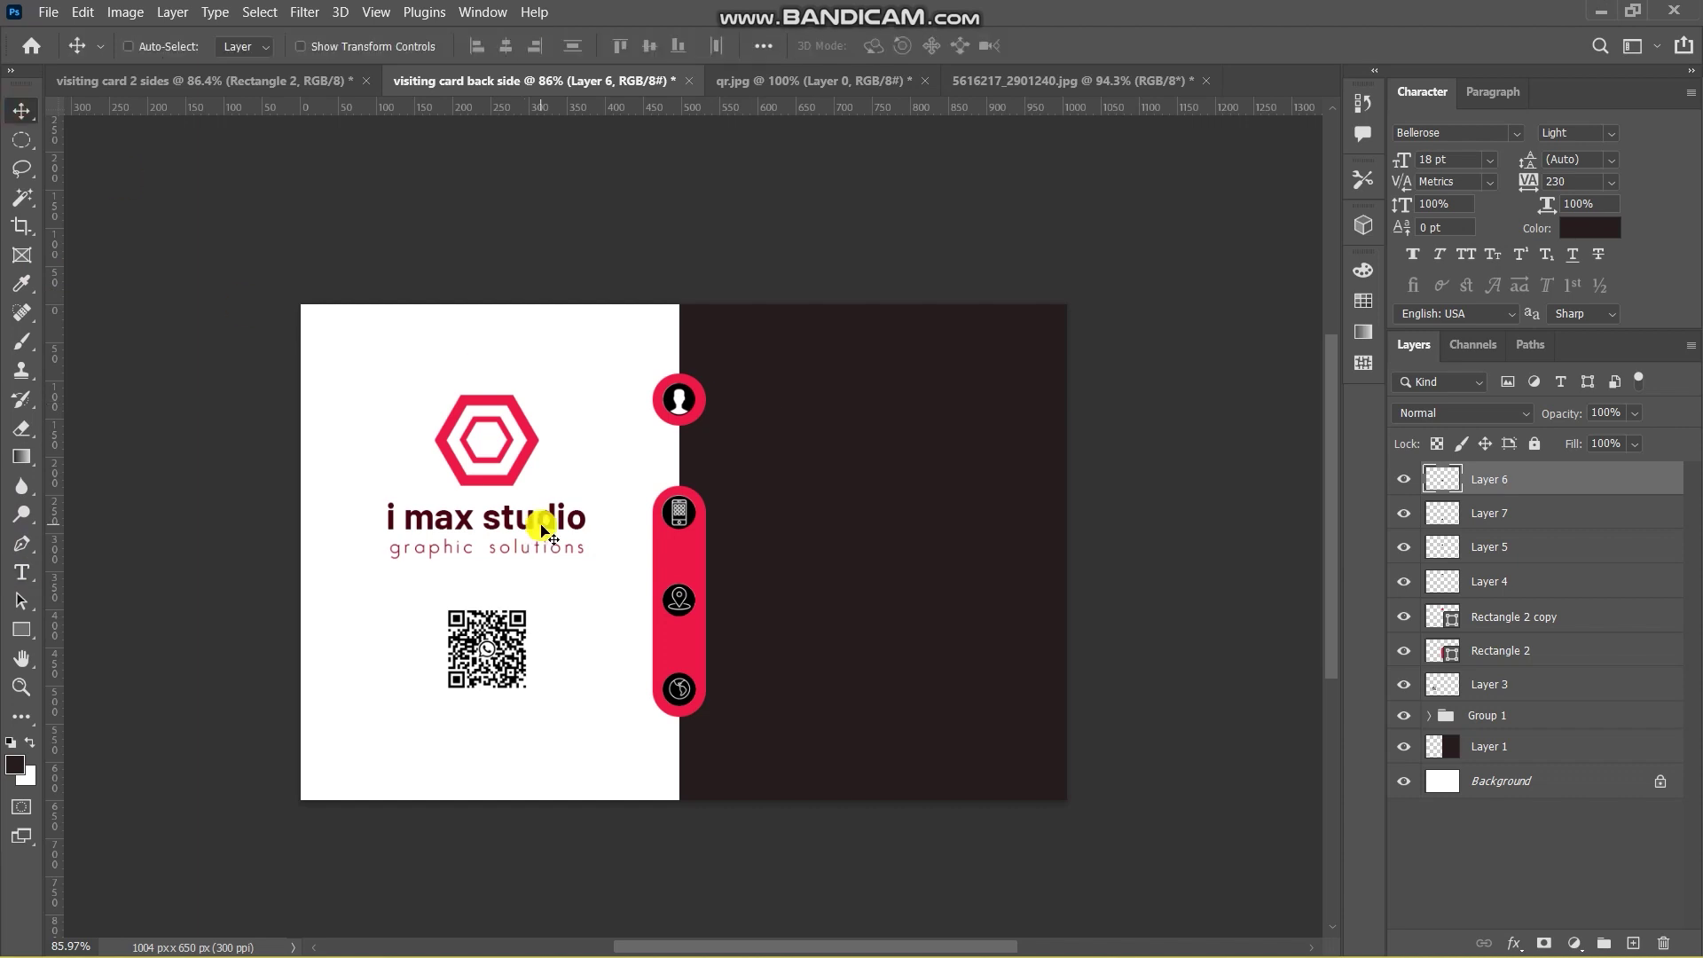
pyautogui.moveTo(543, 514); pyautogui.dragTo(834, 405)
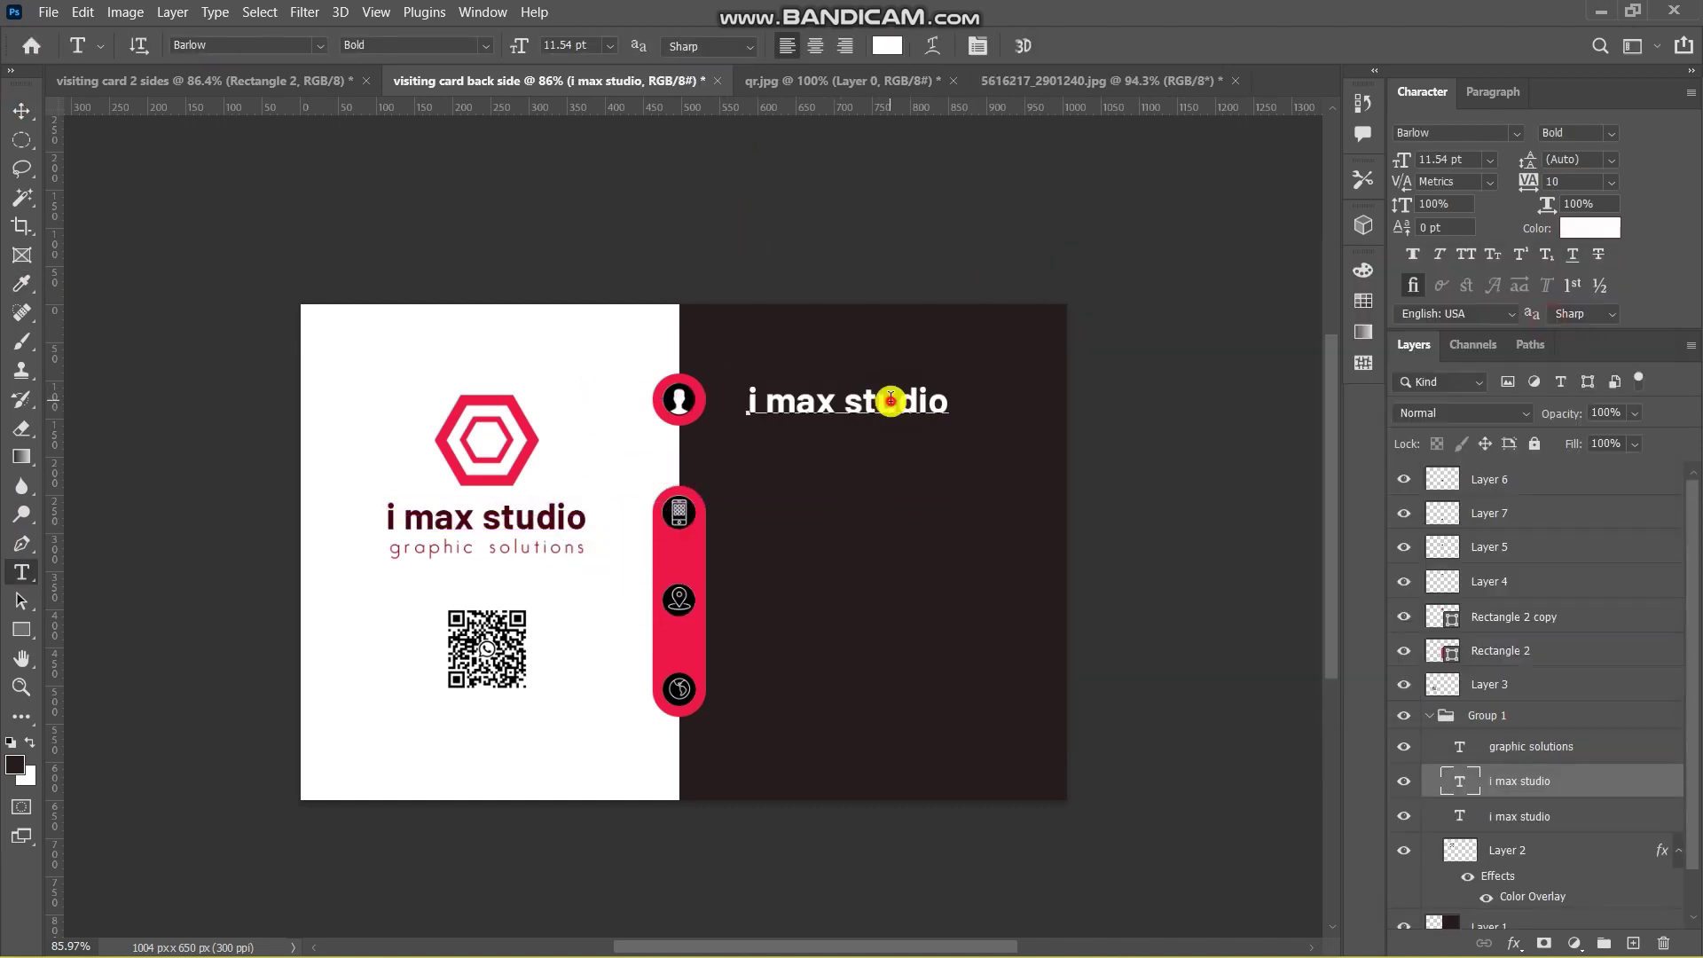
pyautogui.tripleClick(889, 401)
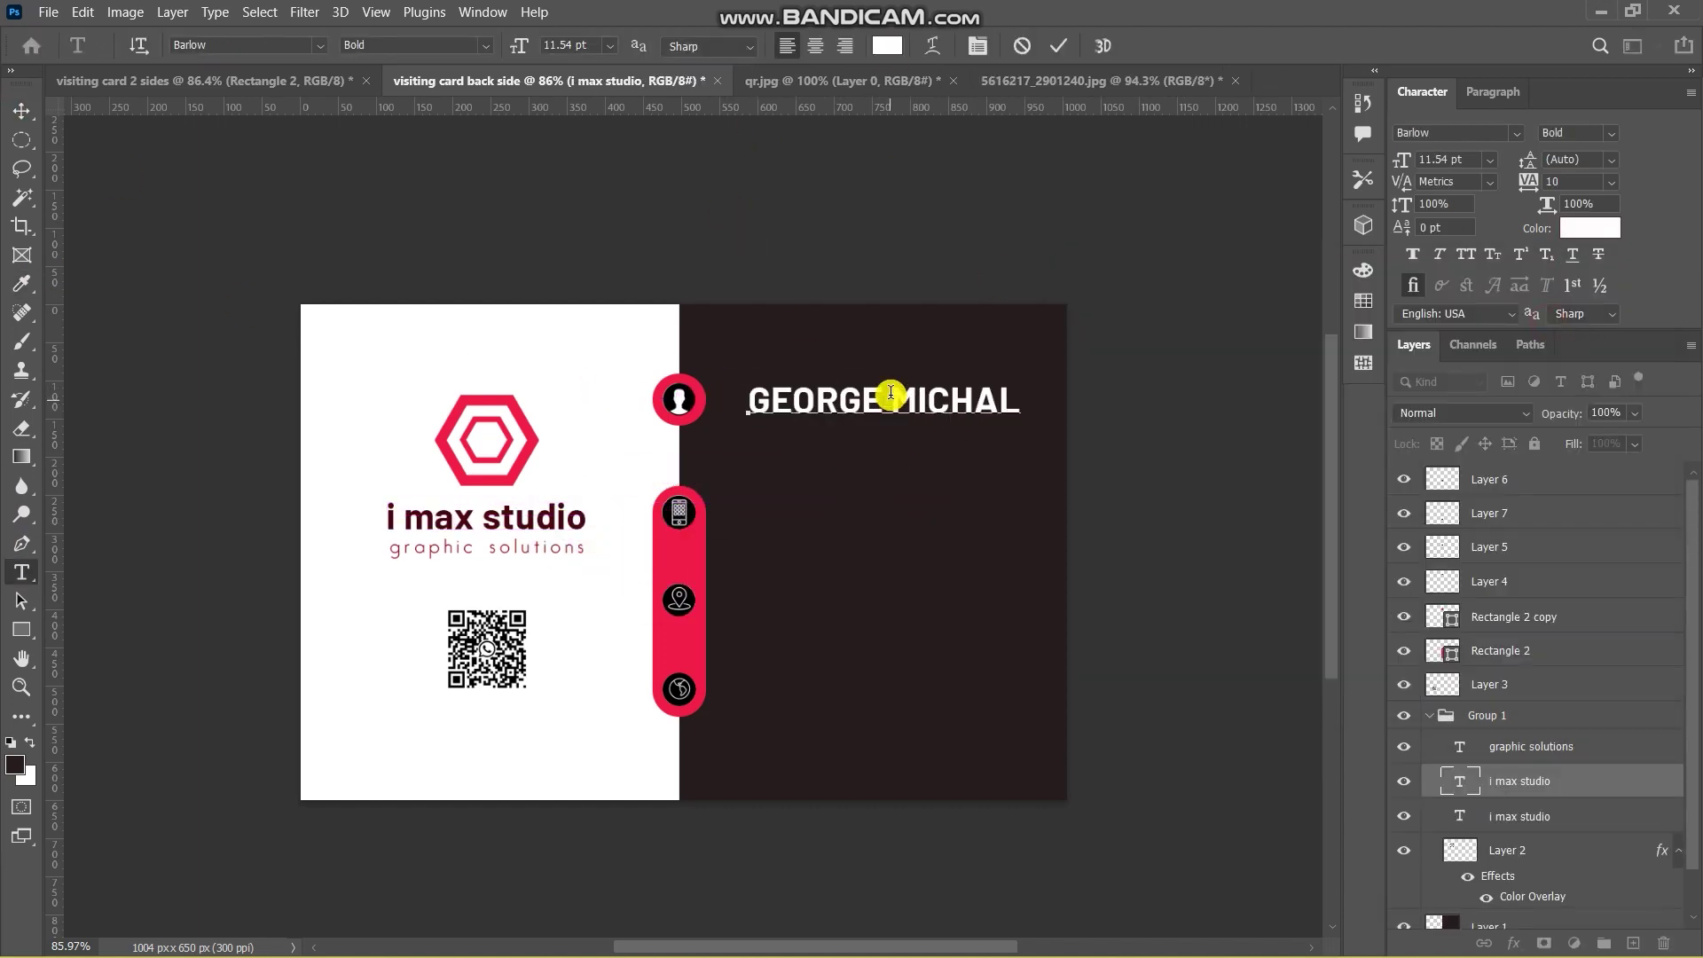
pyautogui.scroll(2, 891, 393)
pyautogui.moveTo(674, 372); pyautogui.dragTo(1029, 376)
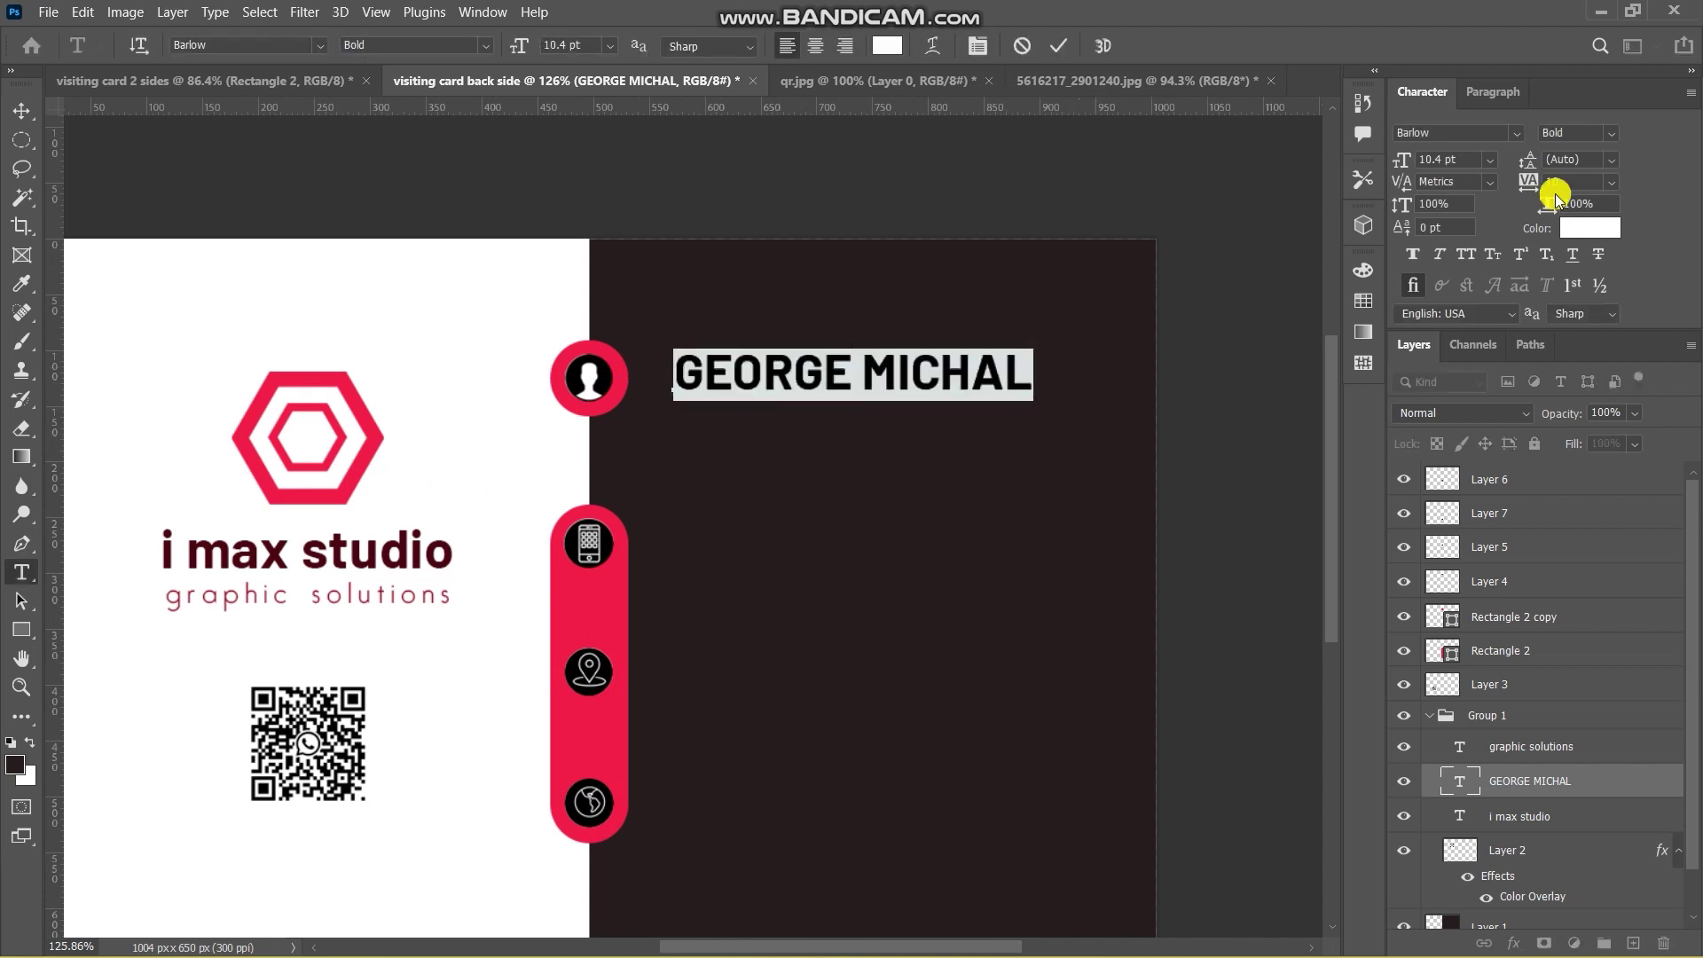
pyautogui.moveTo(862, 372); pyautogui.dragTo(1030, 374)
pyautogui.click(1610, 133)
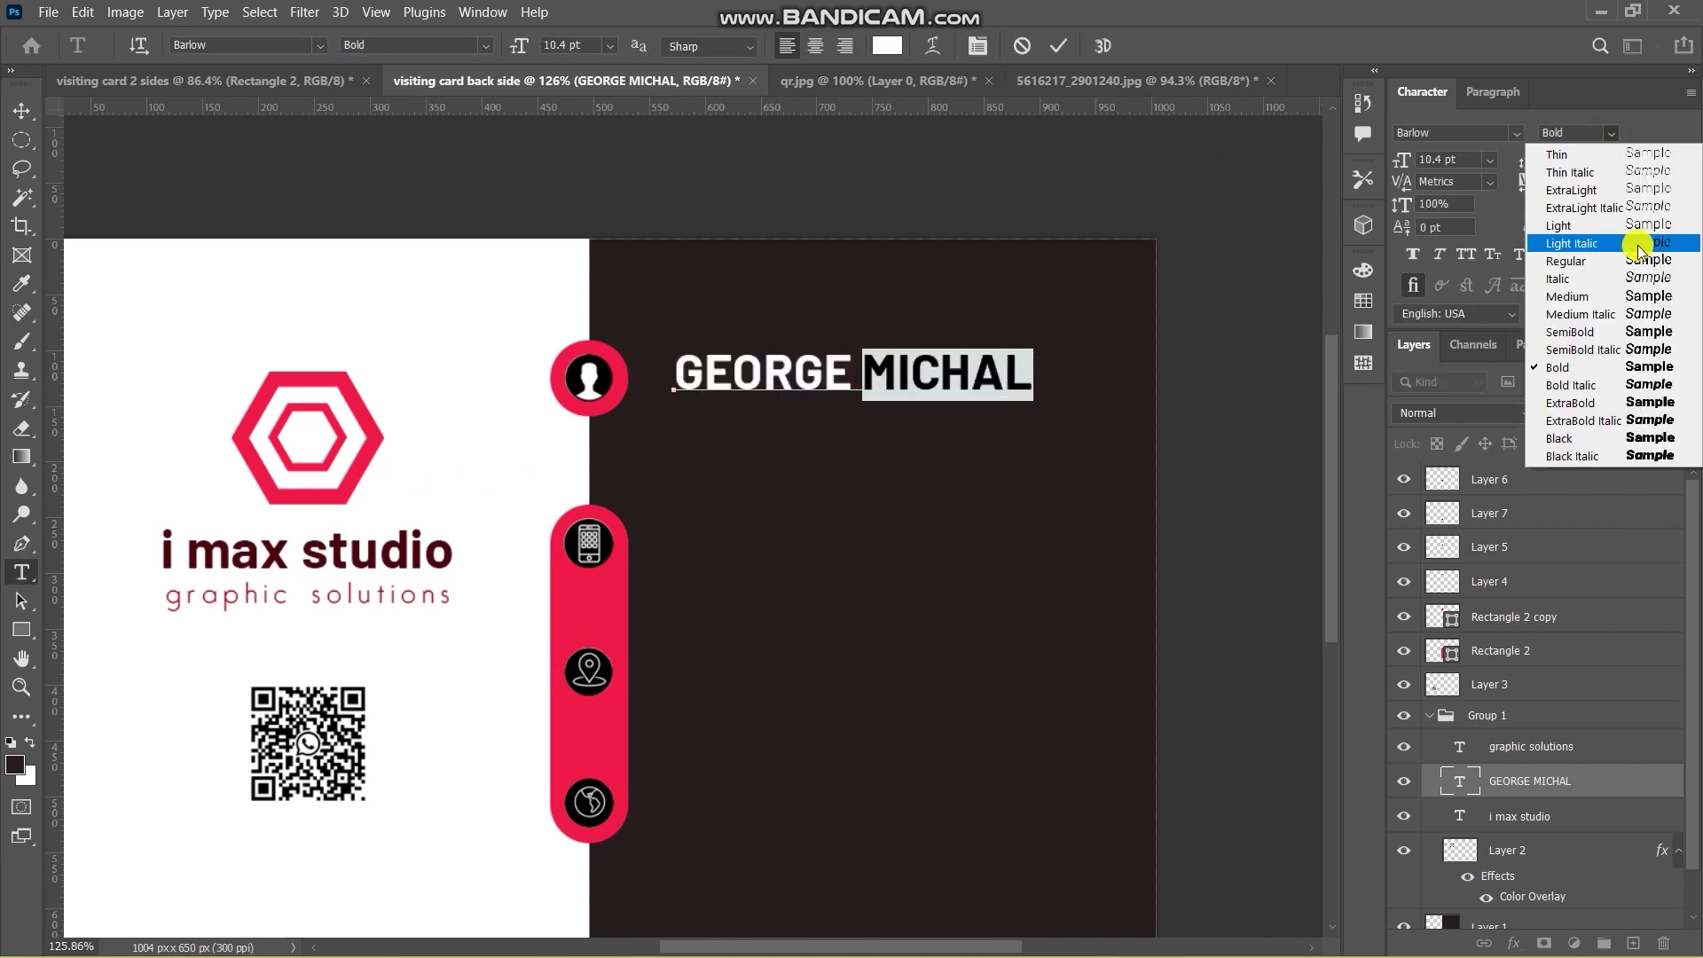
pyautogui.click(1596, 225)
# - Duplicate the graphic solutions tagline beneath the name and retype it as Solution Manager
pyautogui.scroll(2, 842, 416)
pyautogui.click(22, 111)
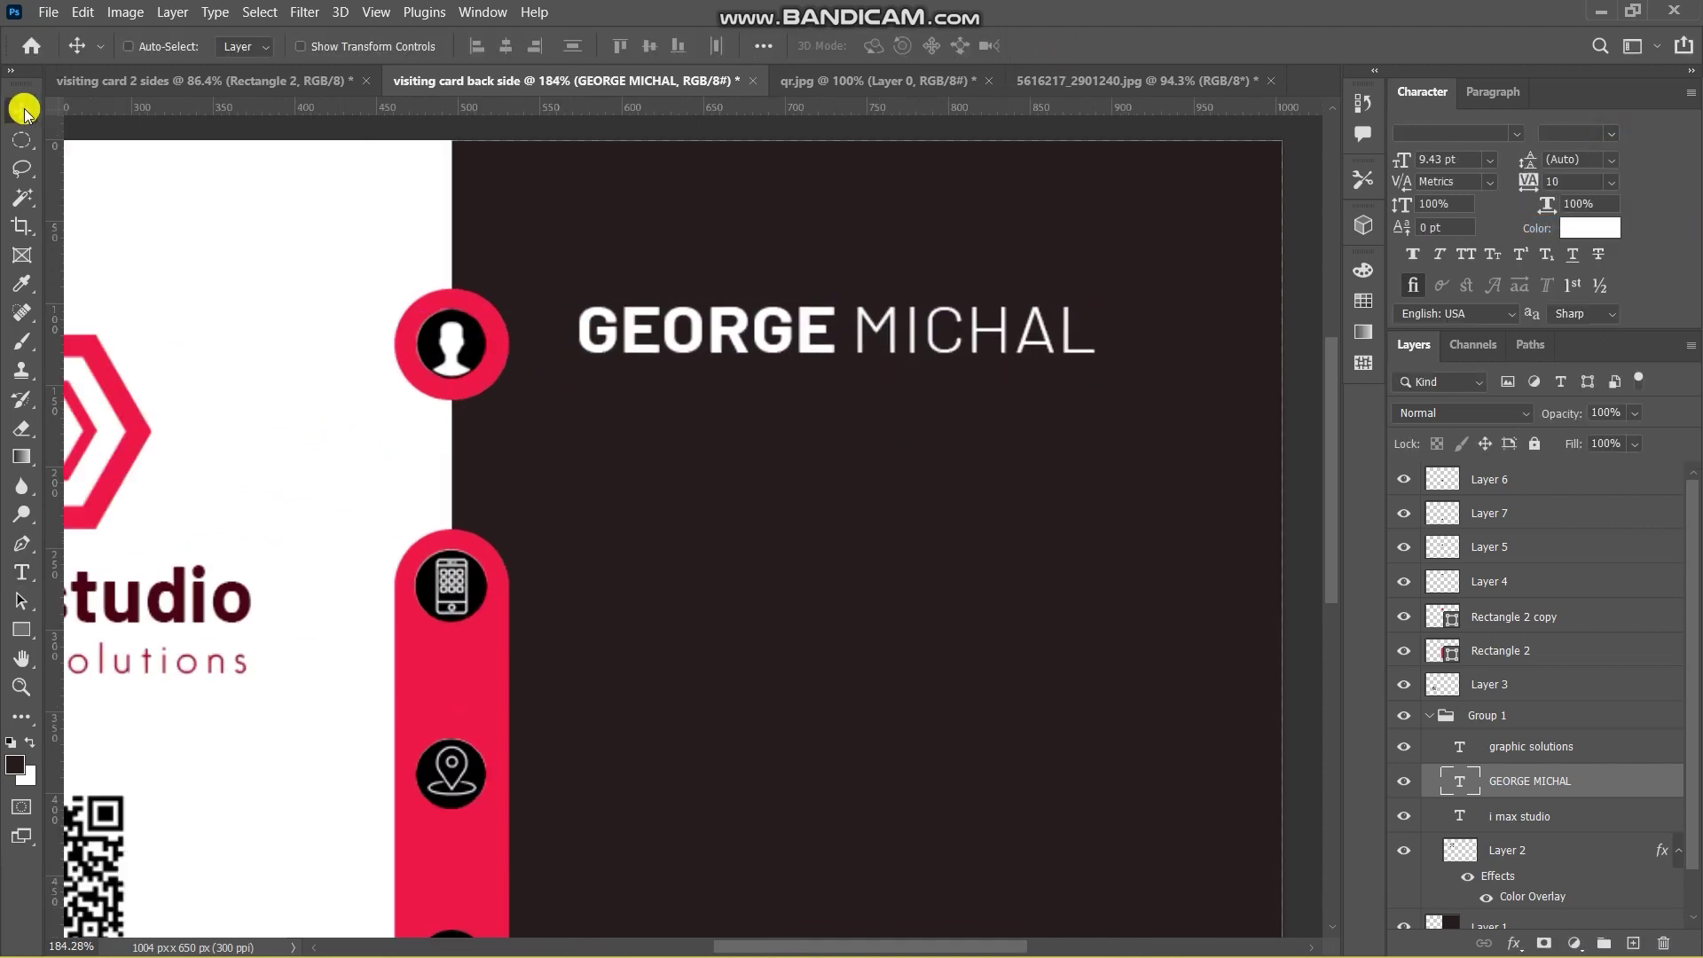
pyautogui.scroll(-1, 1019, 475)
pyautogui.scroll(-1, 901, 517)
pyautogui.rightClick(450, 584)
pyautogui.click(511, 610)
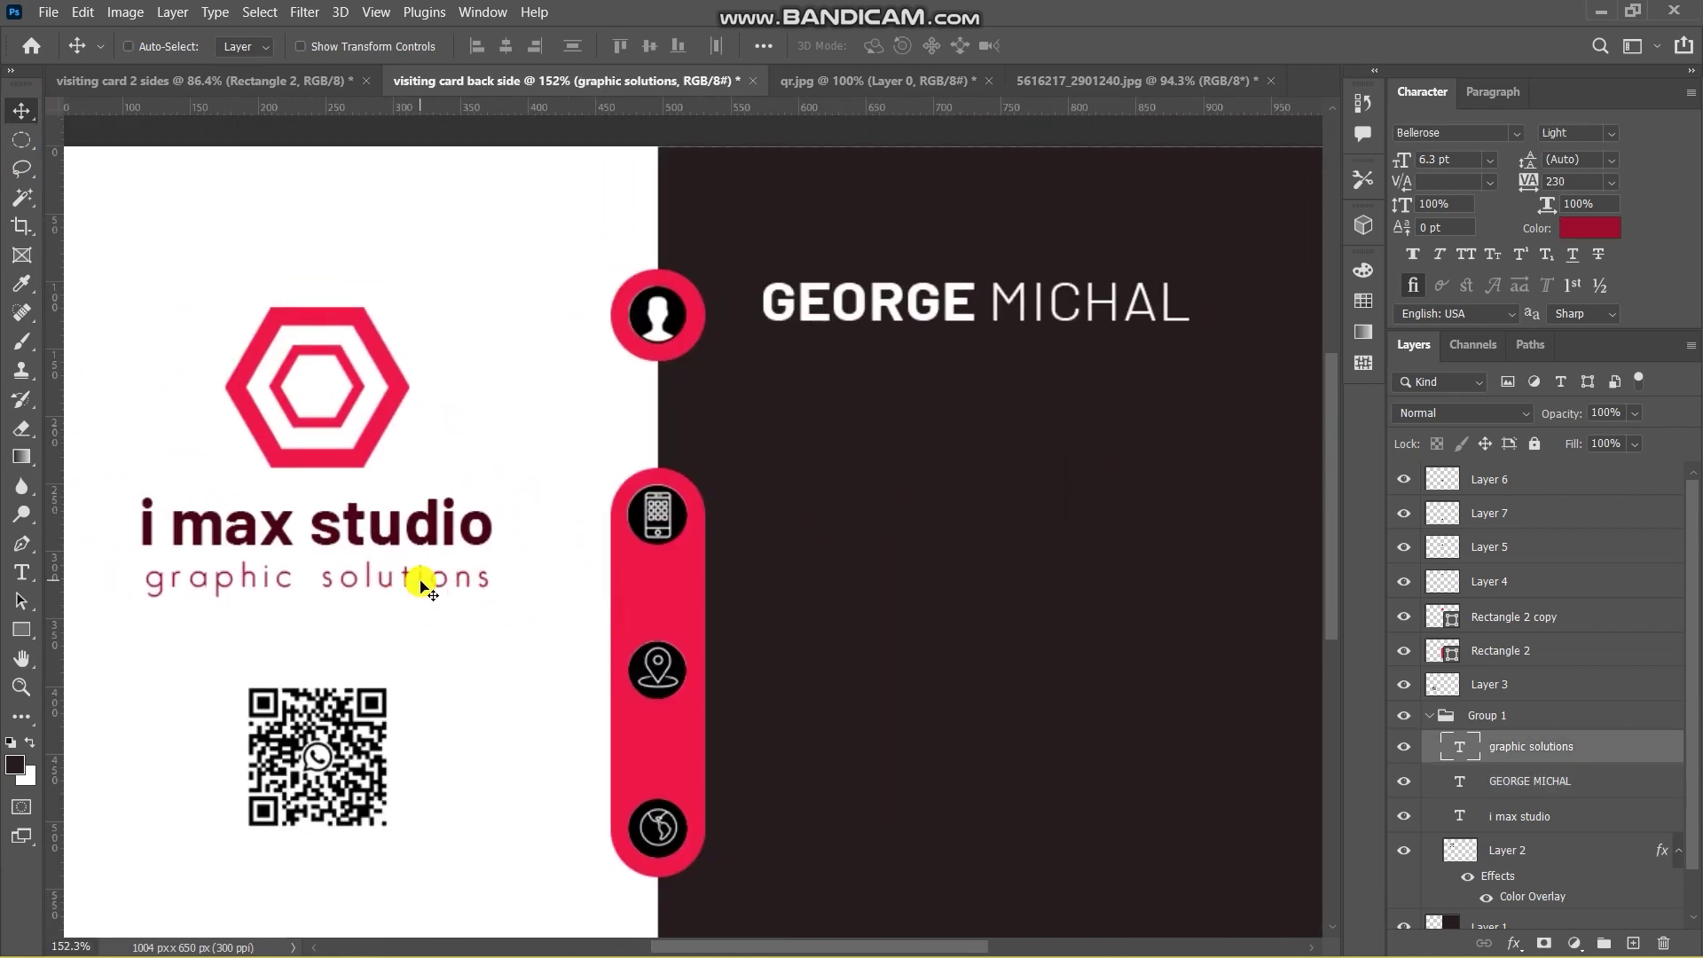
pyautogui.keyDown('alt'); pyautogui.moveTo(421, 586); pyautogui.dragTo(1038, 355); pyautogui.keyUp('alt')
pyautogui.doubleClick(909, 355)
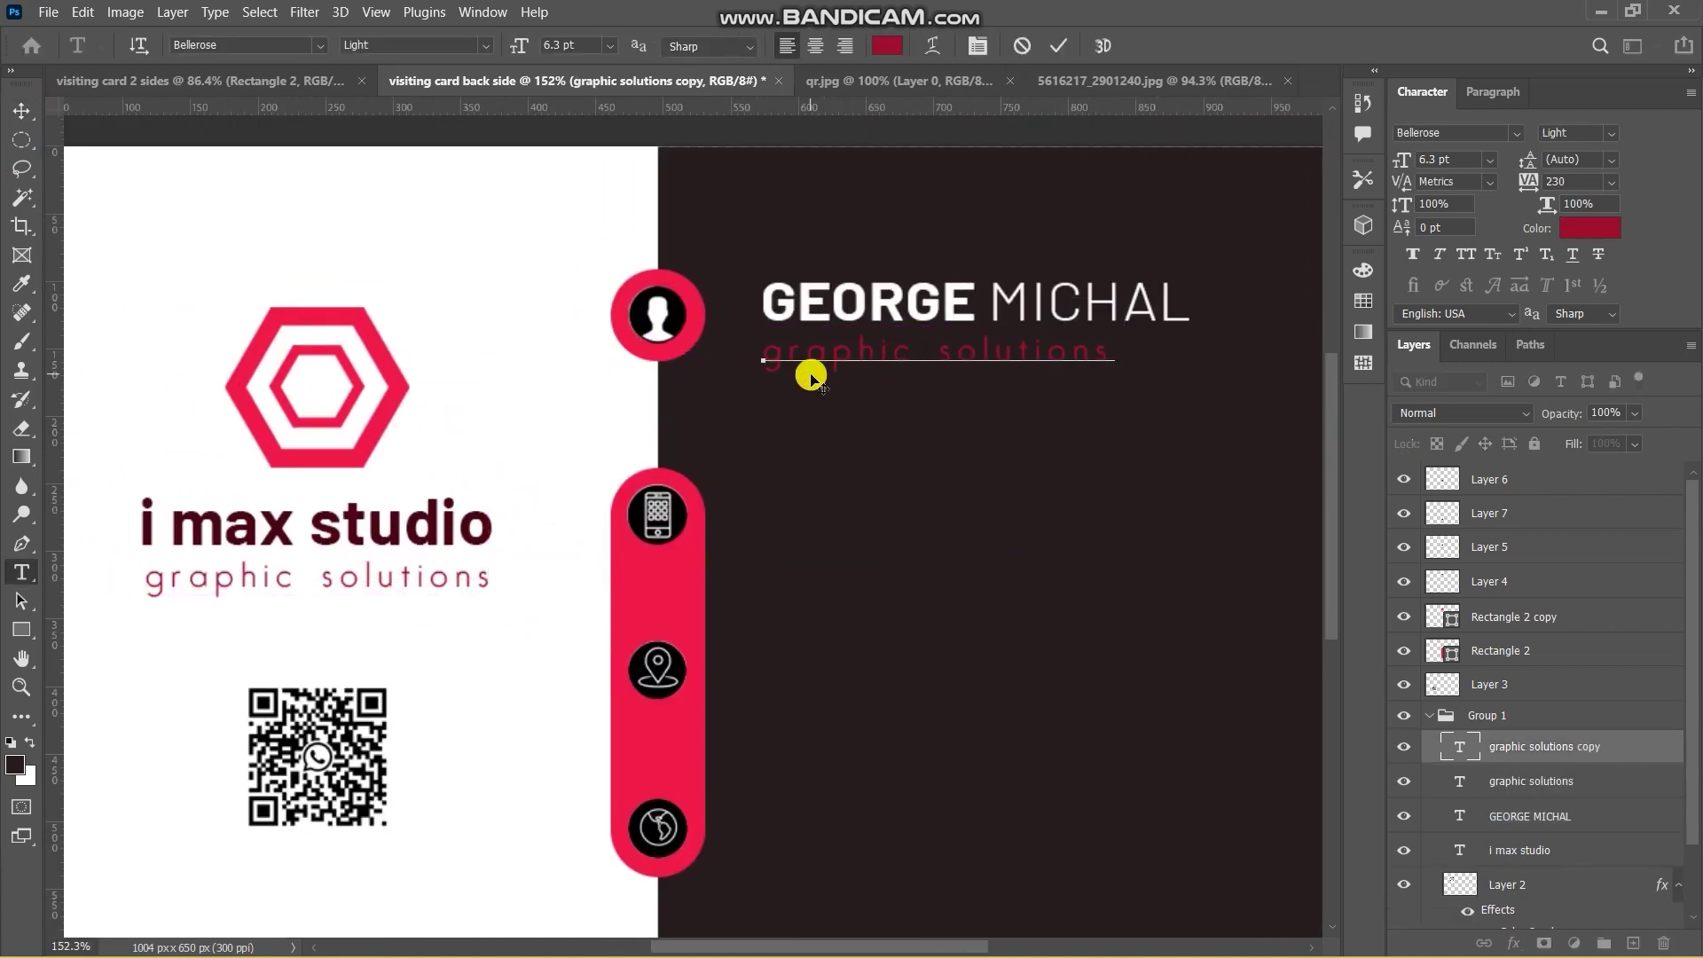
pyautogui.hotkey('ctrl', 'a')
pyautogui.write('s')
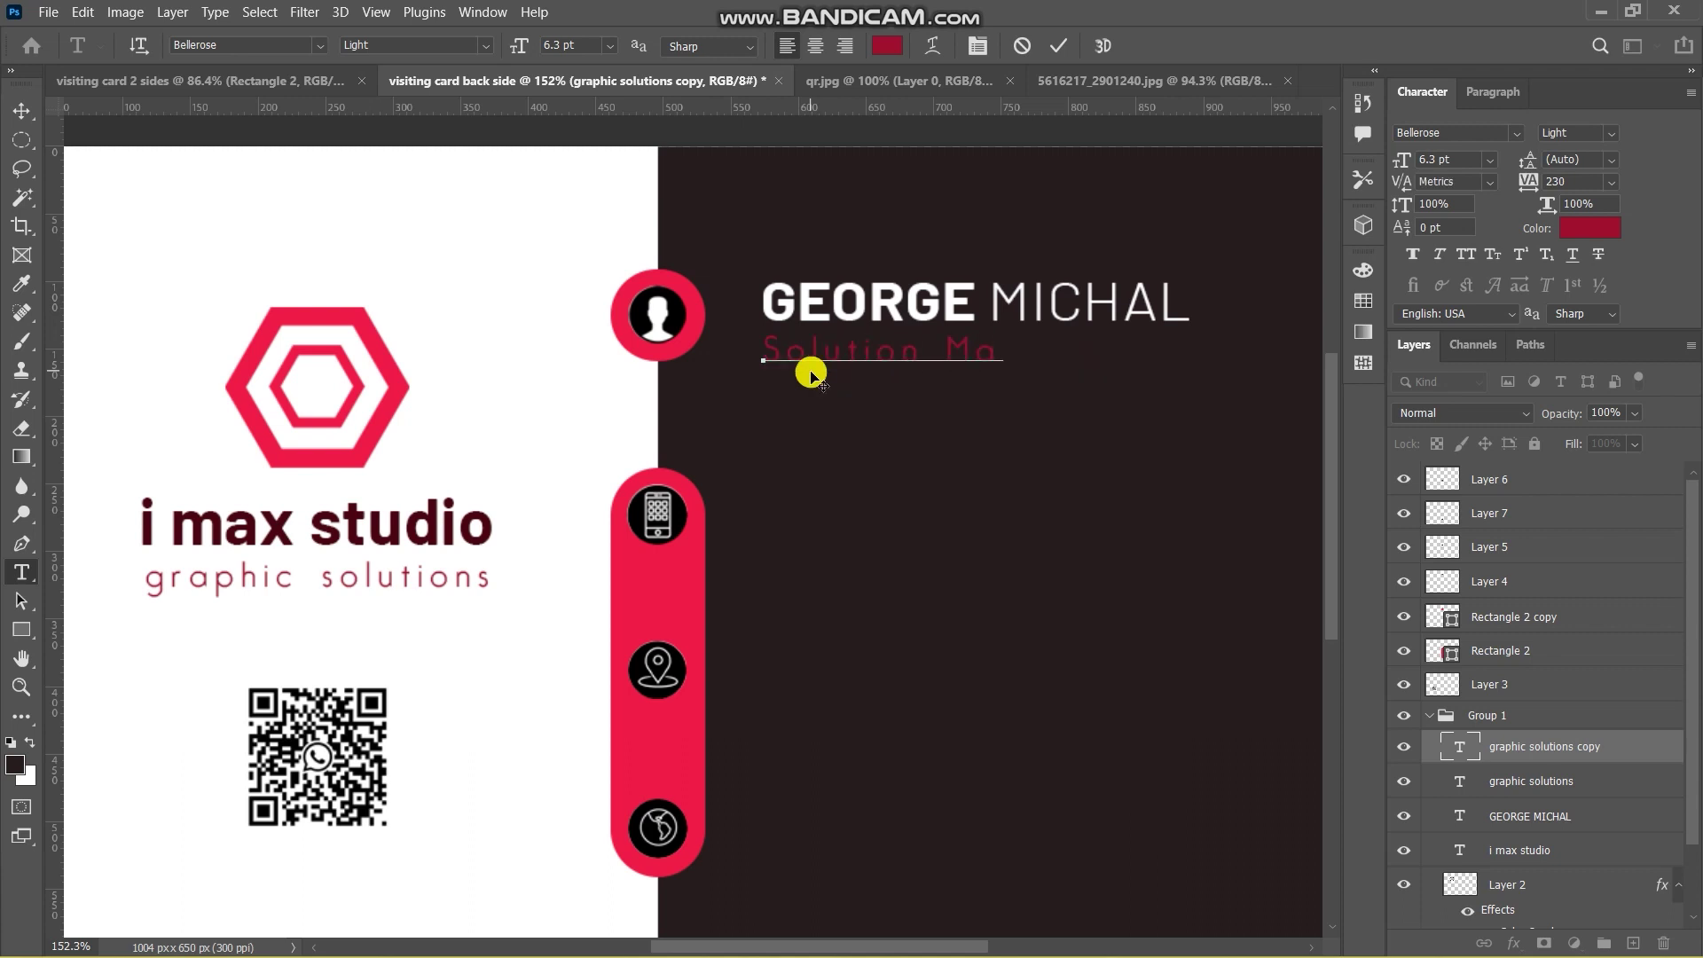
pyautogui.click(1058, 46)
# - Colour the Solution Manager title a vivid pink-red sampled from the card design
pyautogui.click(887, 46)
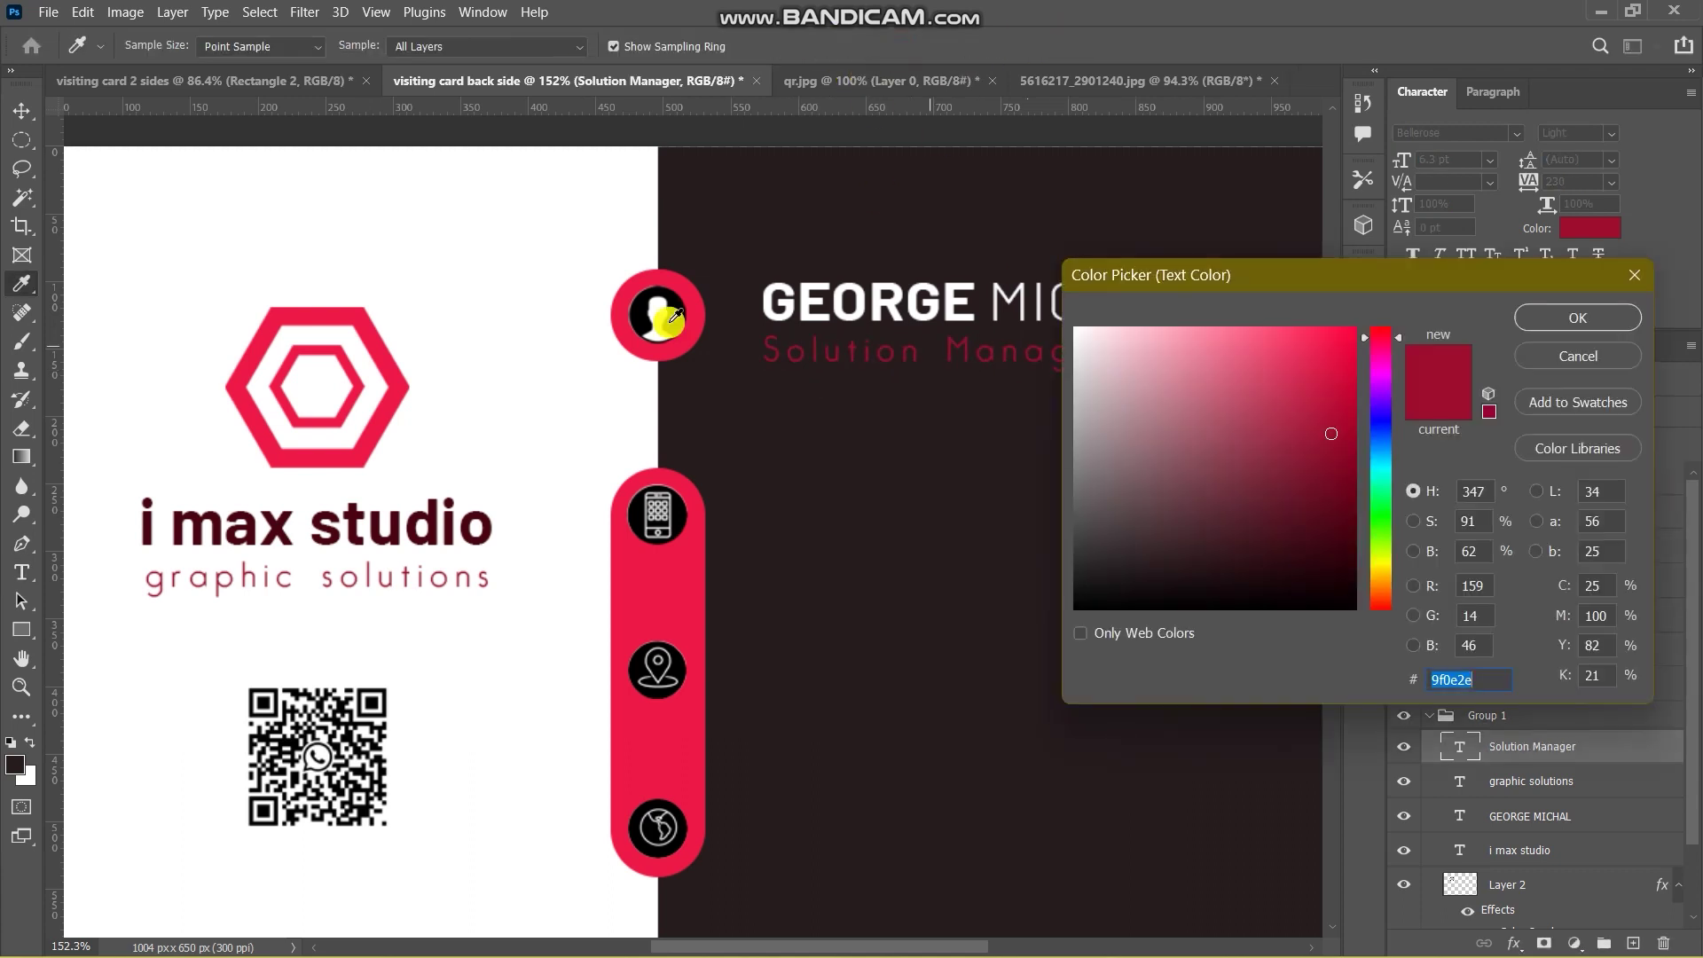
pyautogui.moveTo(656, 313); pyautogui.dragTo(397, 388)
pyautogui.moveTo(1311, 343); pyautogui.dragTo(1315, 332)
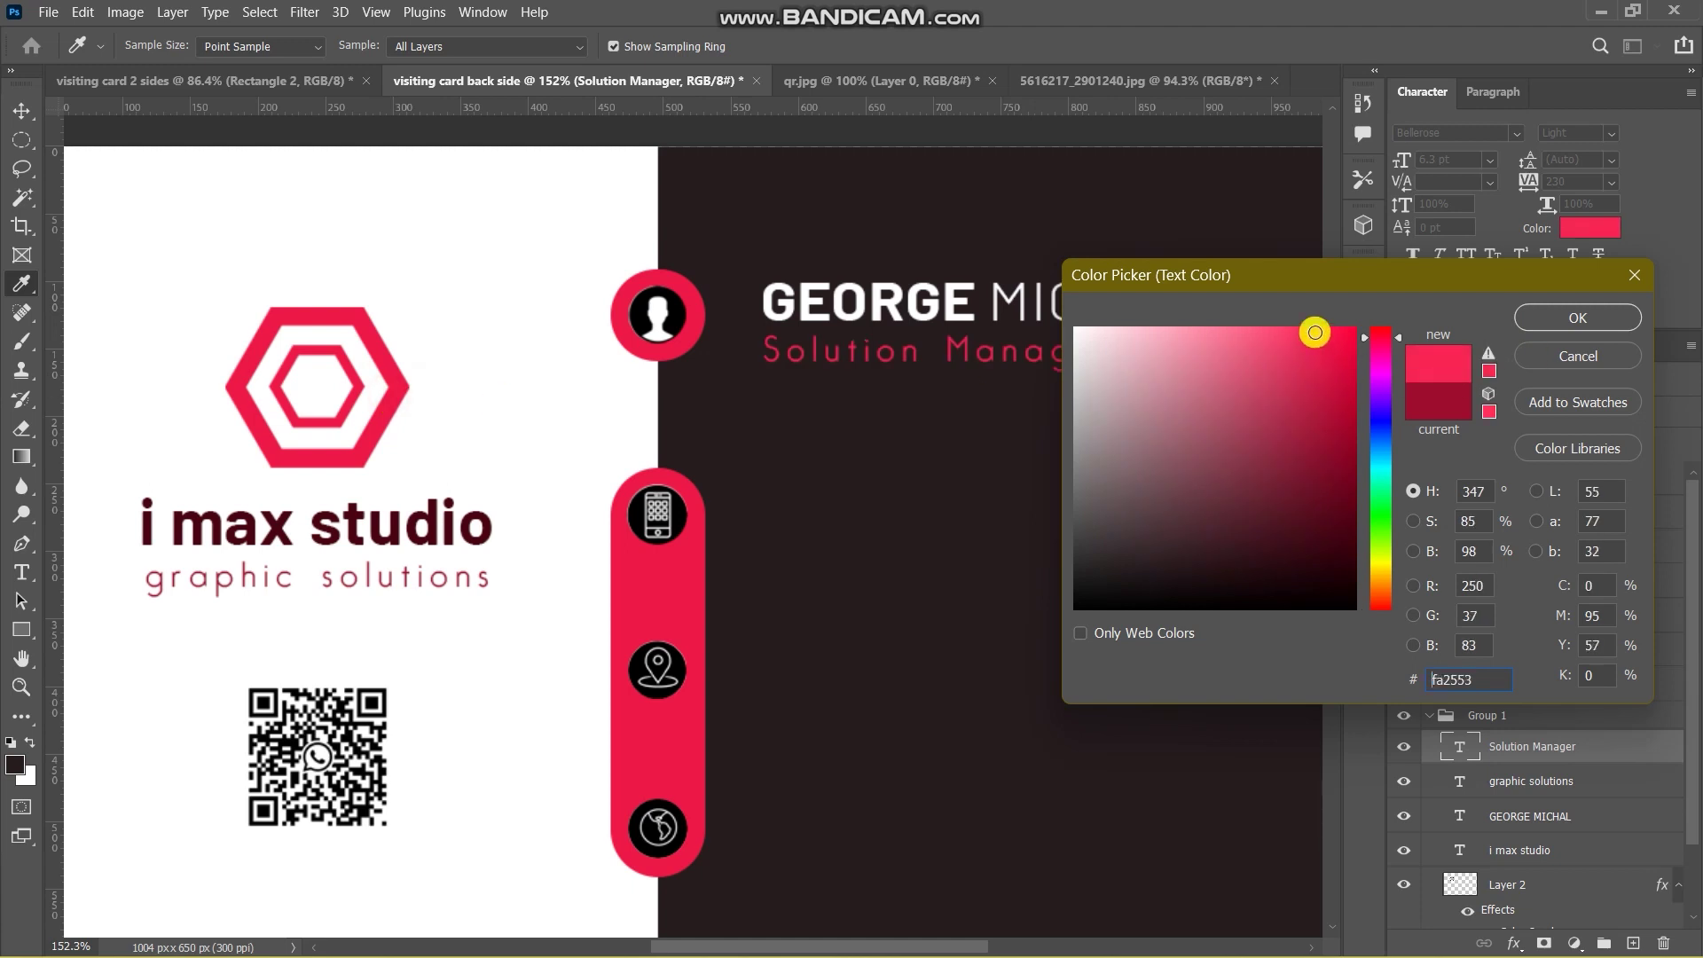
pyautogui.click(1374, 338)
pyautogui.press('Return')
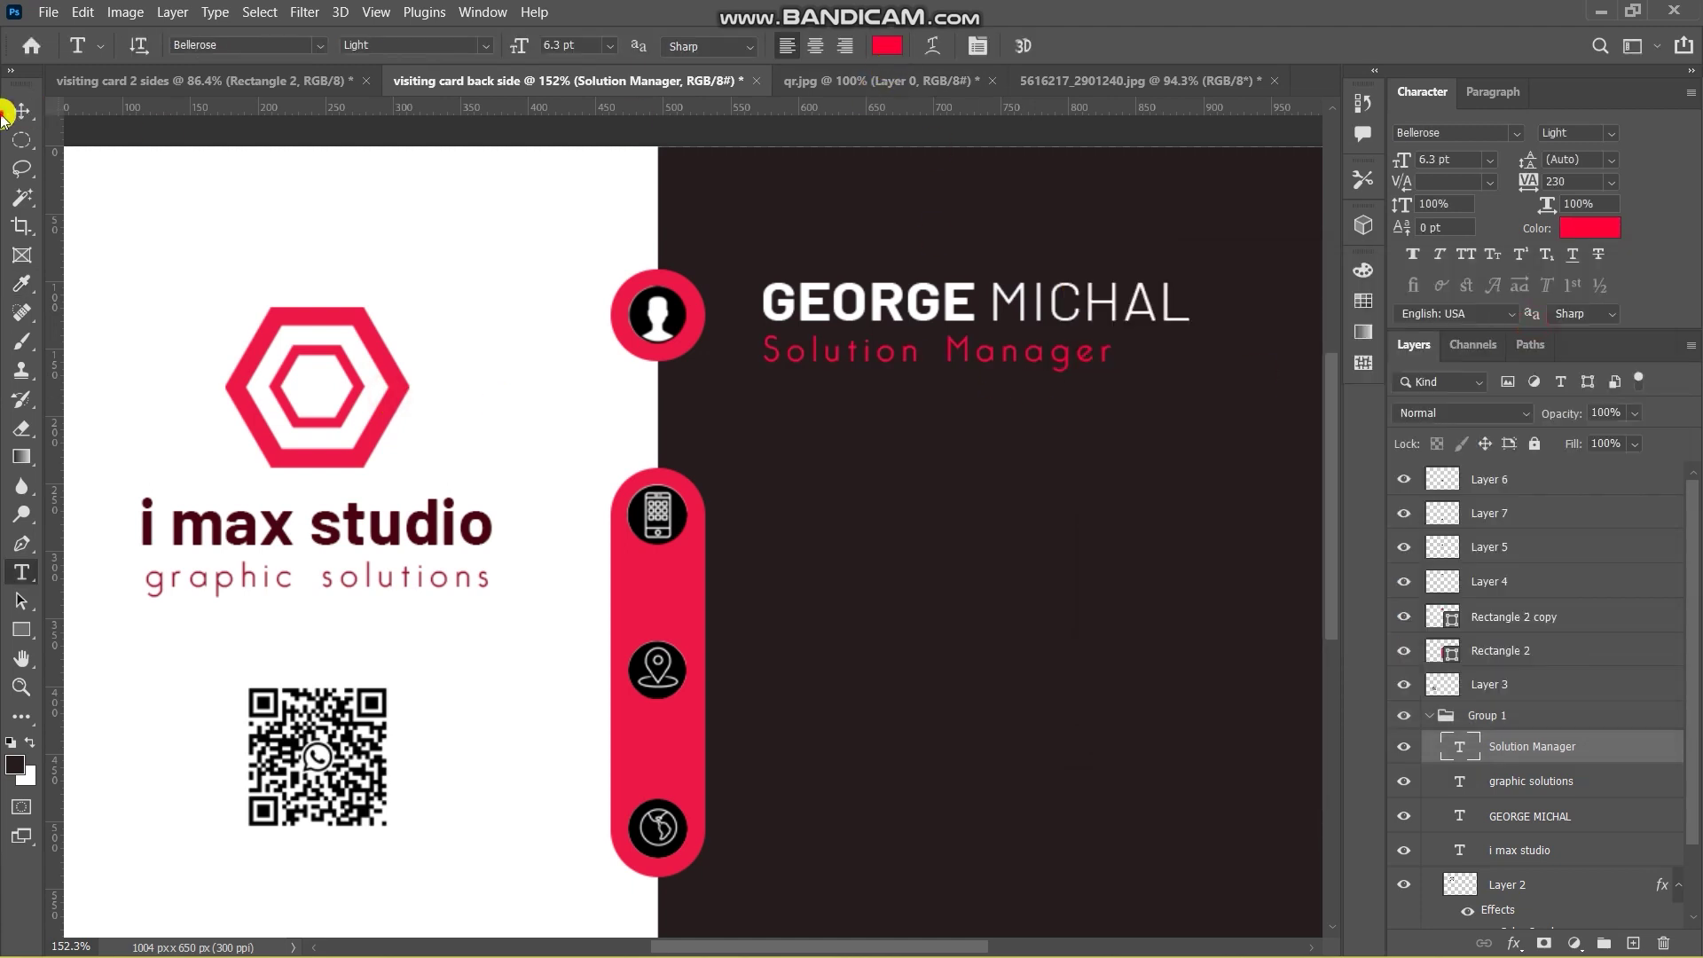
pyautogui.click(18, 111)
pyautogui.press('t')
pyautogui.click(887, 46)
pyautogui.click(1568, 306)
pyautogui.press('v')
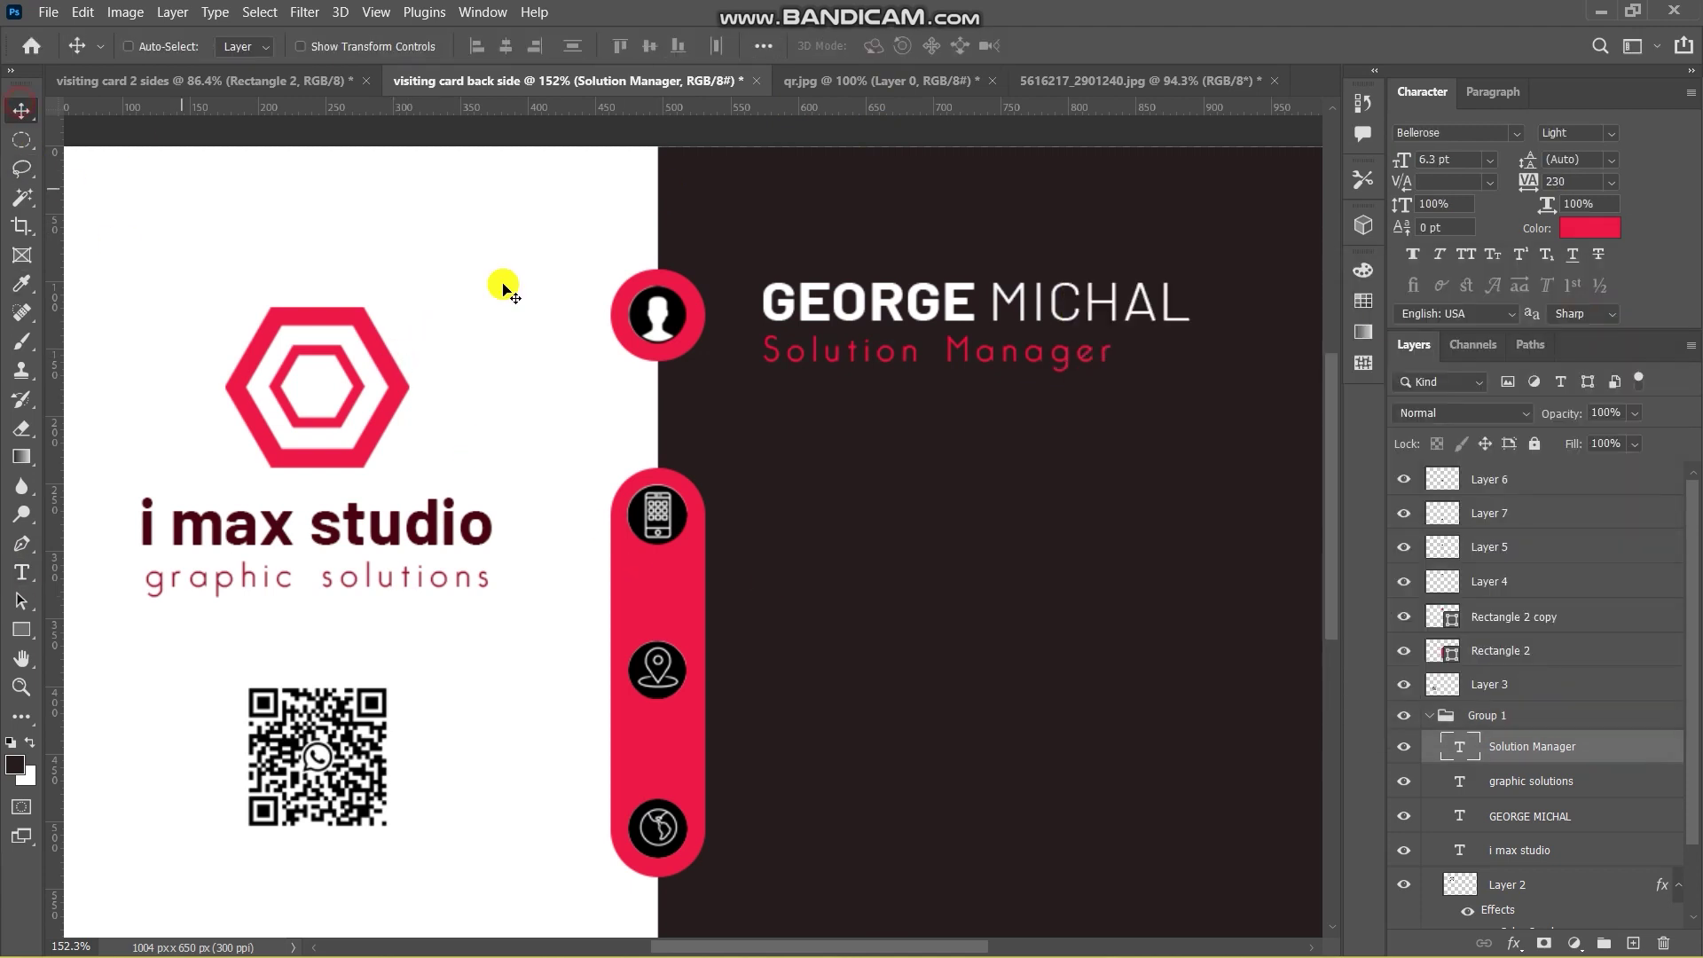
pyautogui.rightClick(867, 328)
pyautogui.click(920, 380)
pyautogui.rightClick(923, 316)
pyautogui.click(1009, 343)
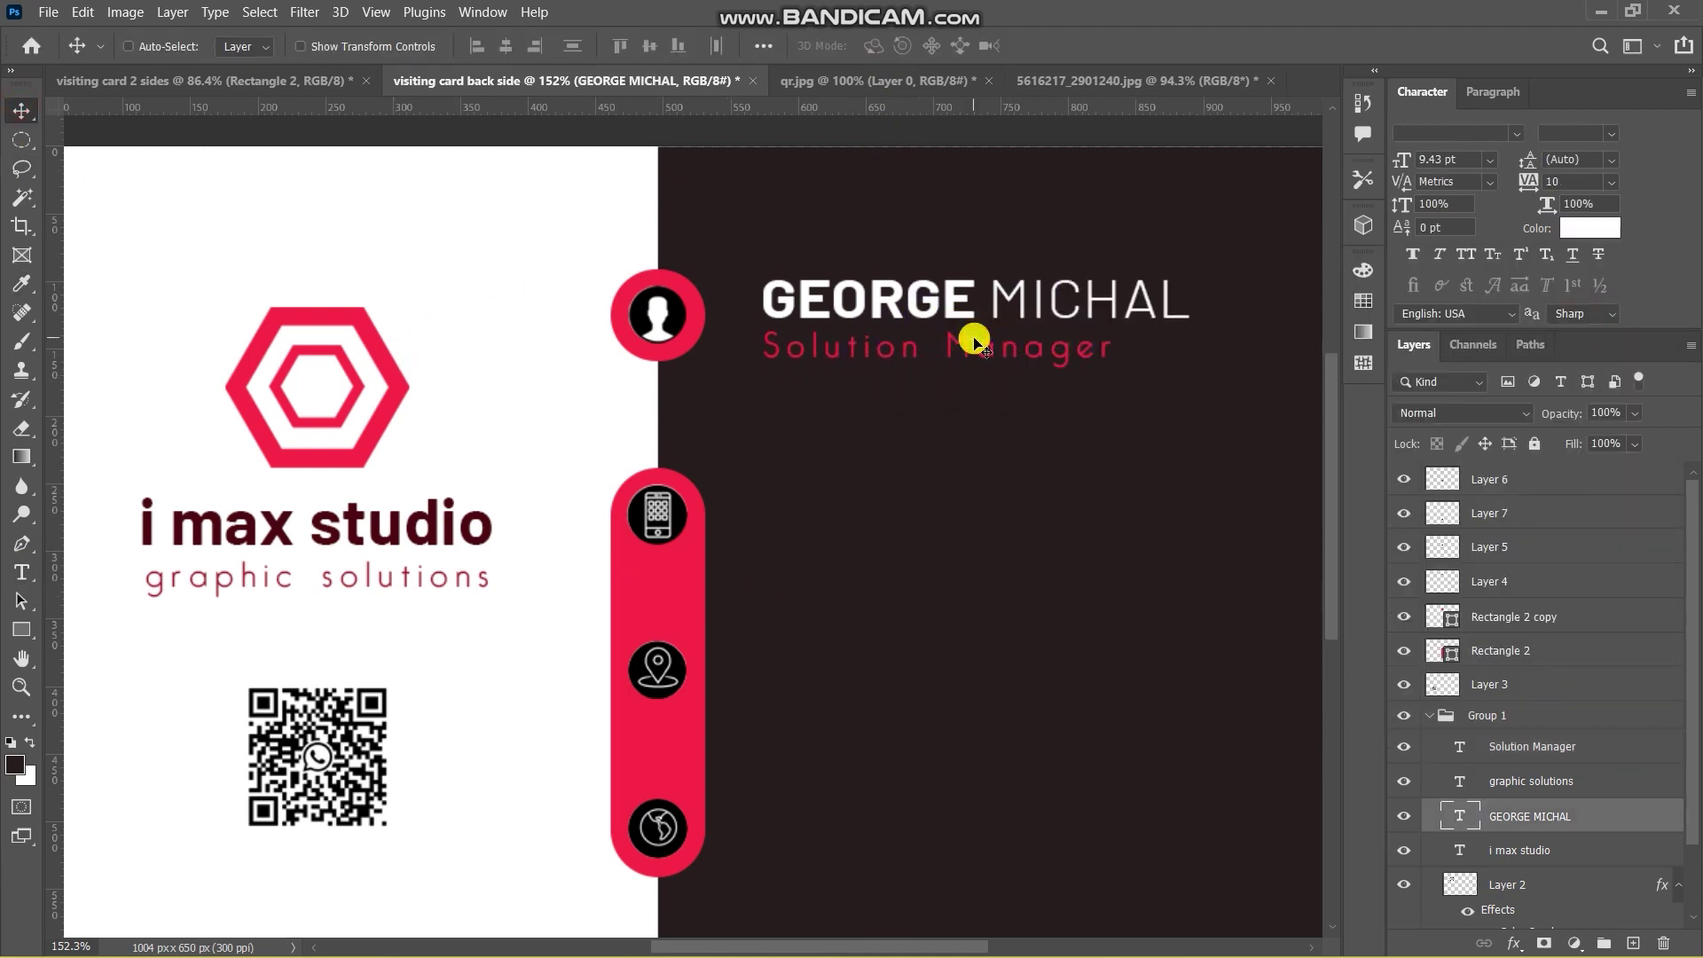
pyautogui.rightClick(1051, 381)
pyautogui.click(1113, 391)
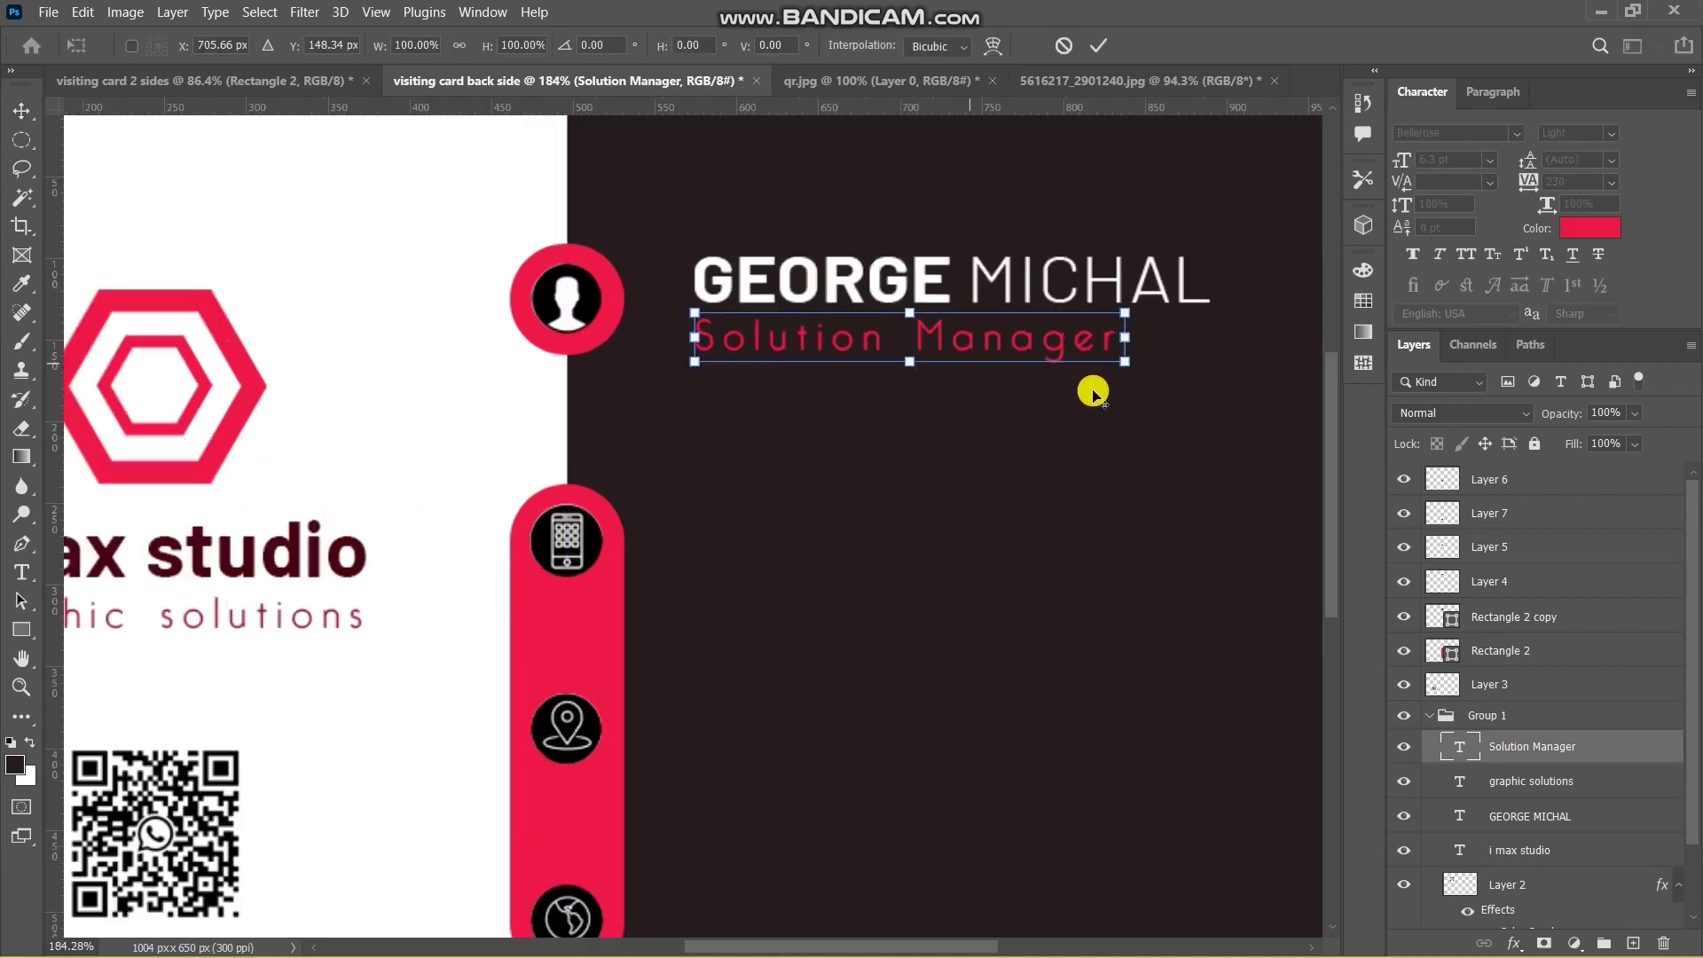
pyautogui.scroll(3, 1100, 372)
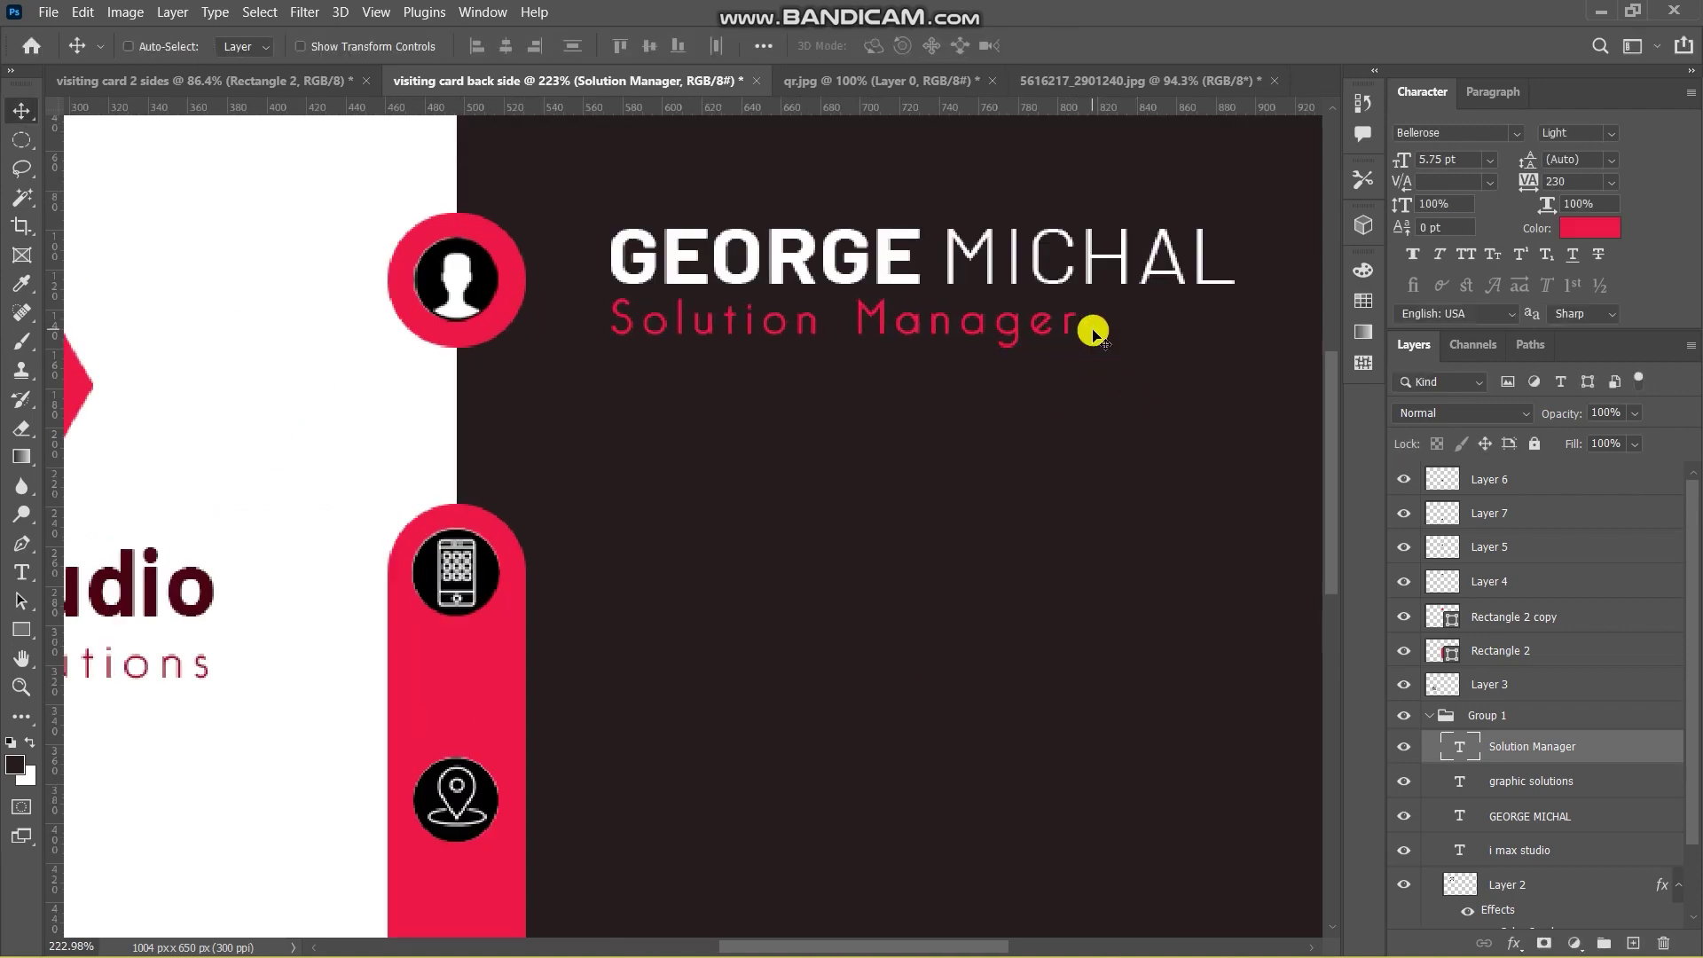
pyautogui.scroll(-5, 1002, 462)
pyautogui.scroll(1, 975, 483)
pyautogui.scroll(1, 869, 532)
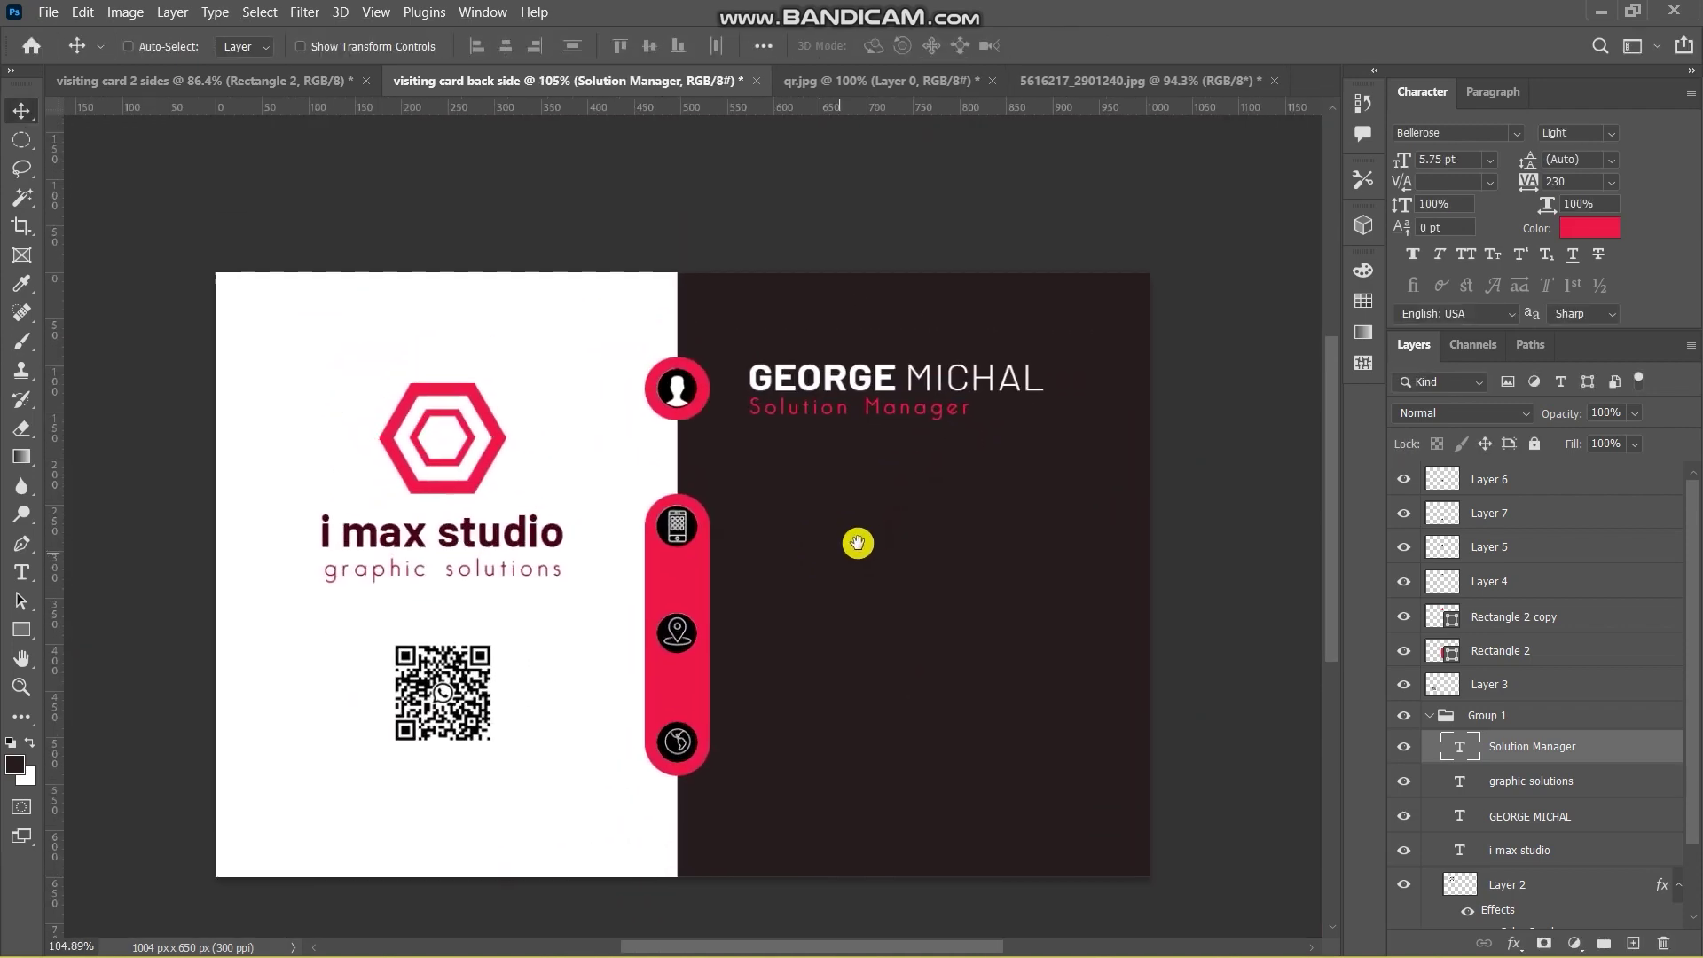
pyautogui.scroll(-1, 874, 541)
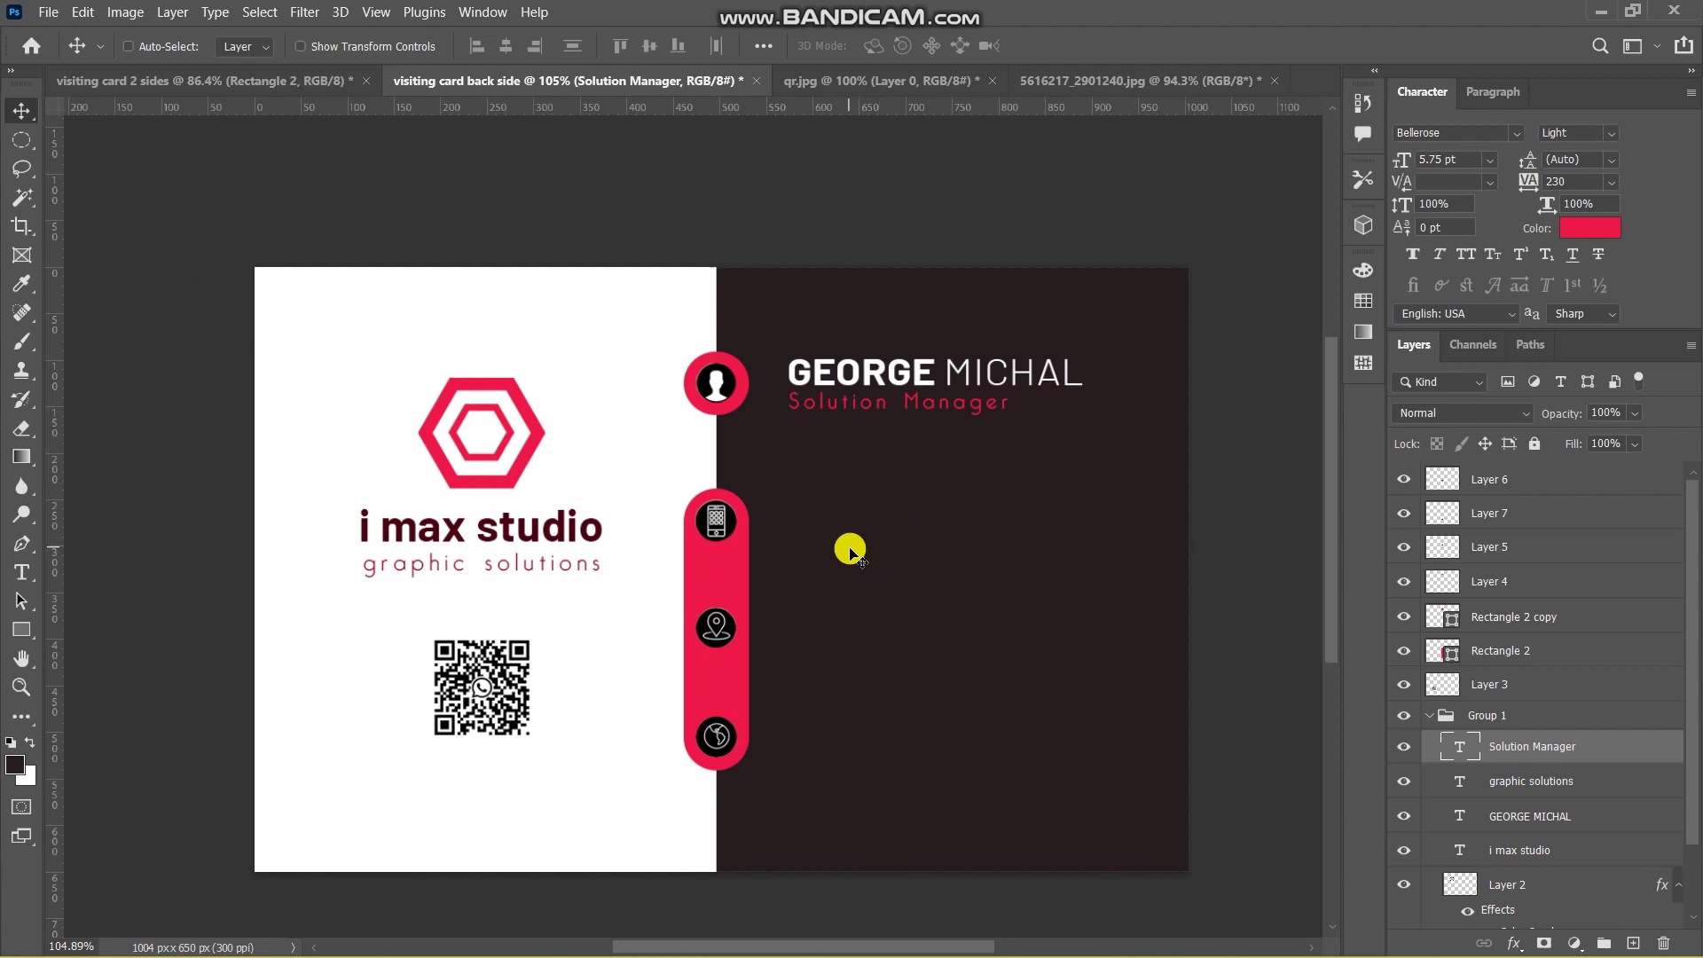
pyautogui.rightClick(927, 379)
pyautogui.click(965, 395)
pyautogui.moveTo(912, 380); pyautogui.dragTo(914, 536)
pyautogui.doubleClick(913, 526)
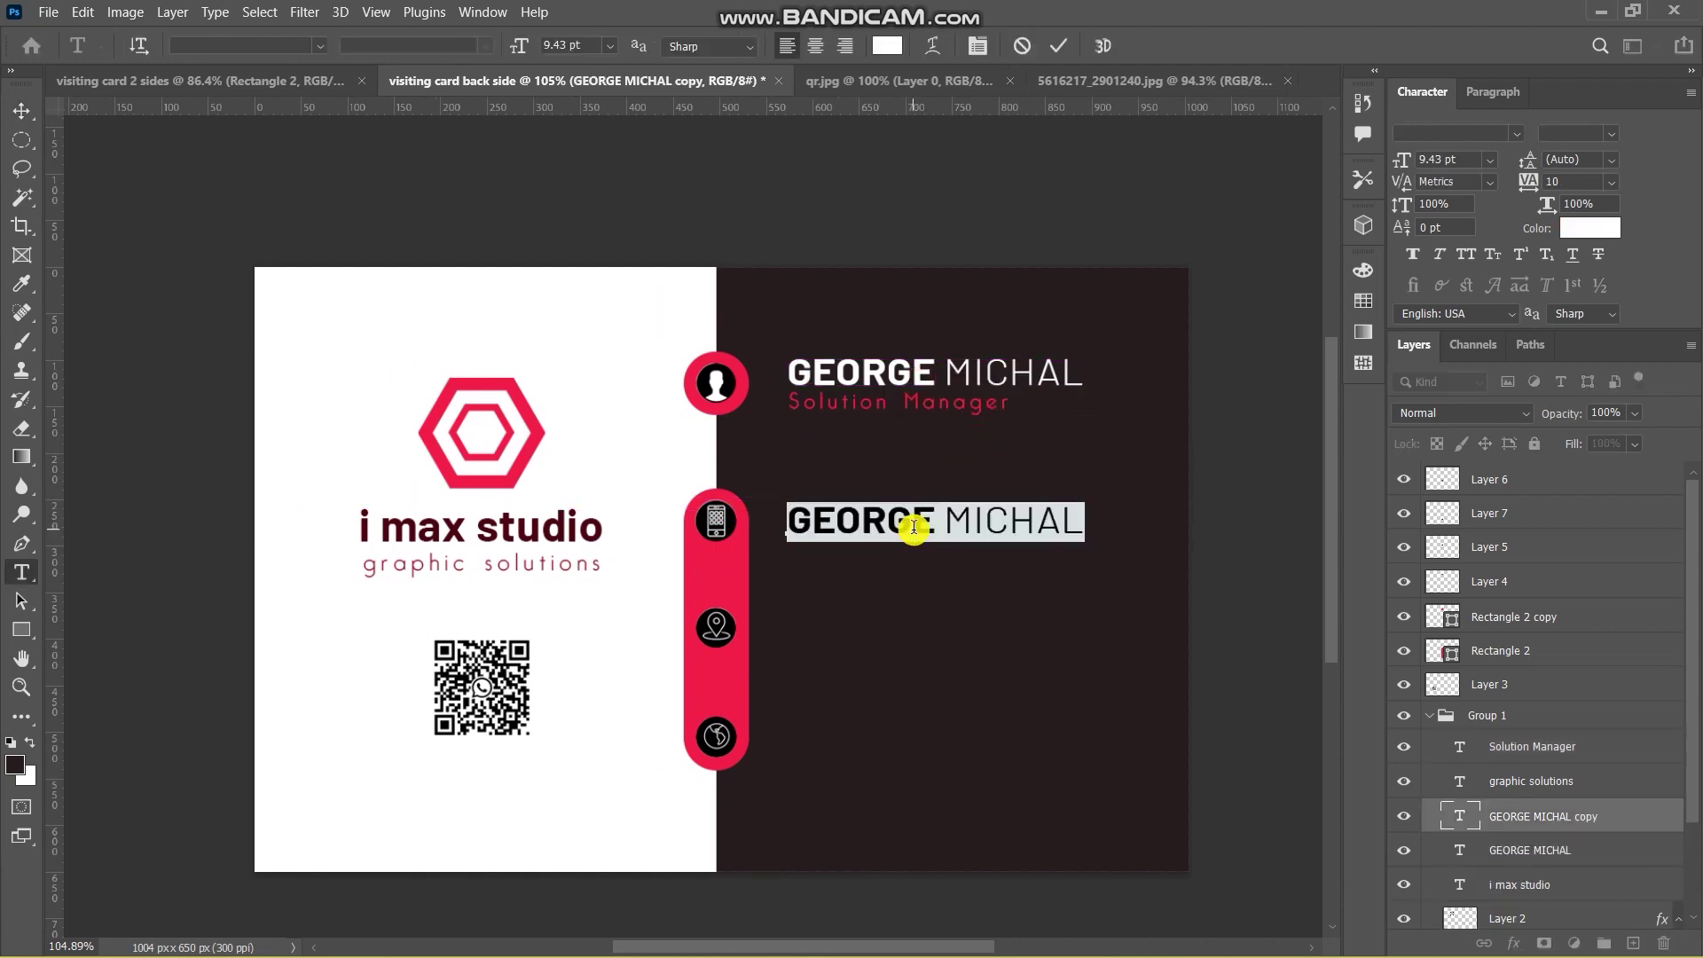
pyautogui.write('0')
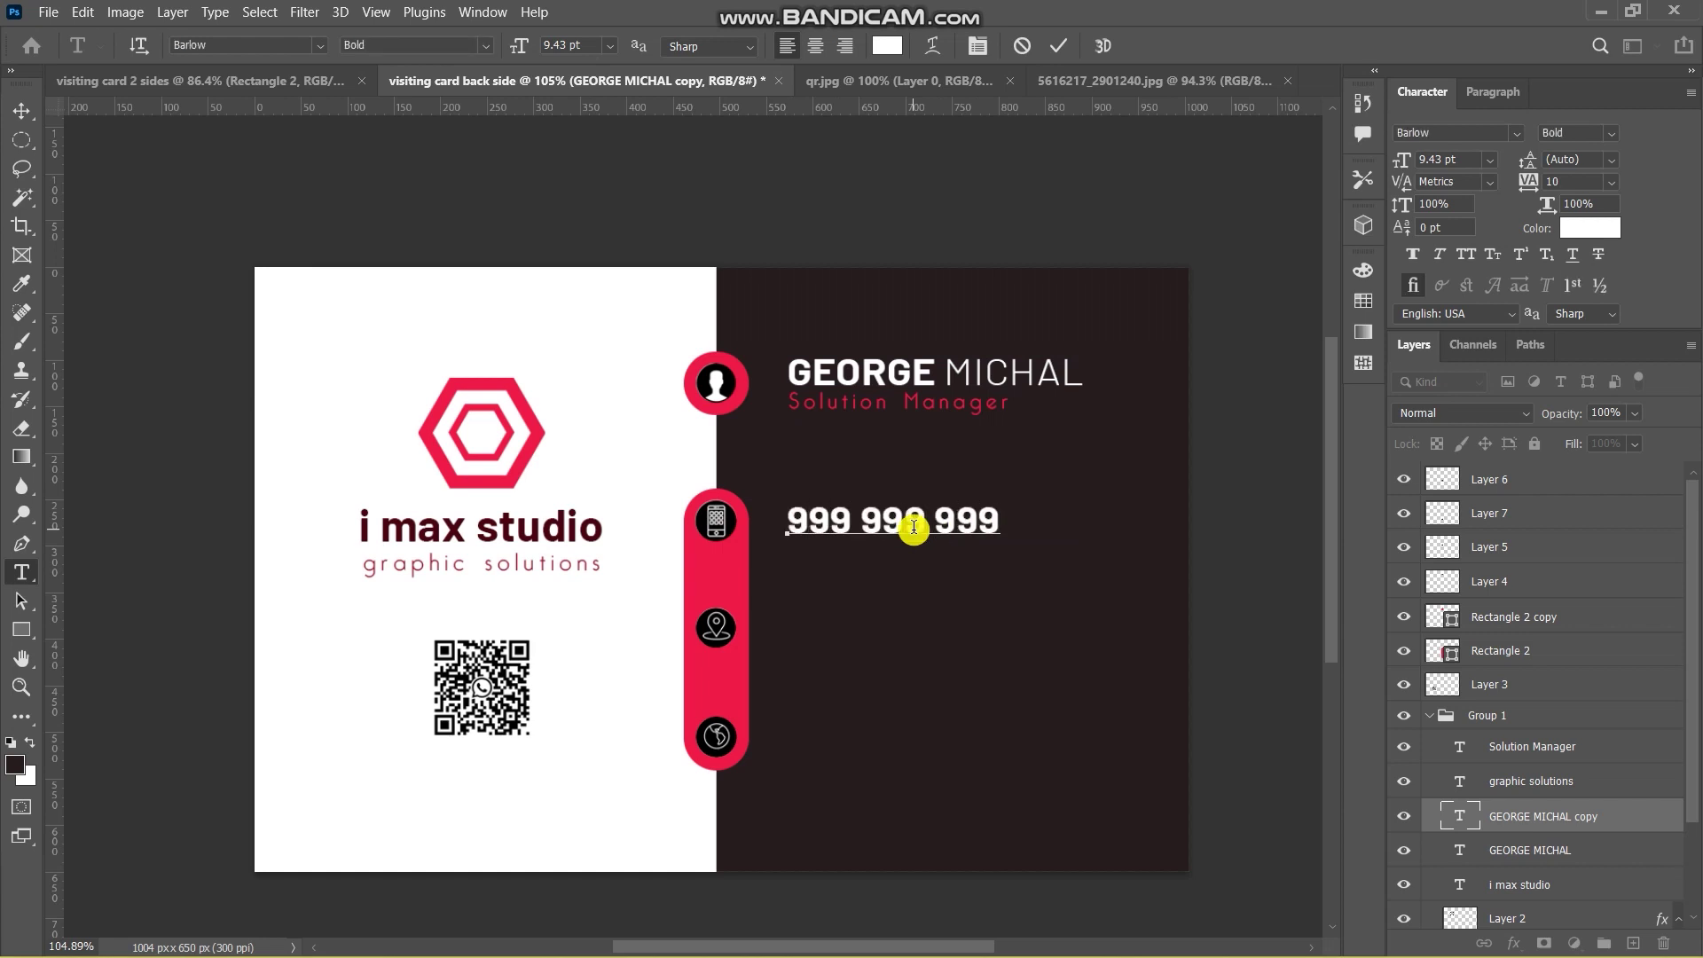
pyautogui.write('9')
pyautogui.hotkey('ctrl', 'Return')
# - Set the phone number's font style to Medium
pyautogui.press('v')
pyautogui.click(1579, 132)
pyautogui.click(1650, 319)
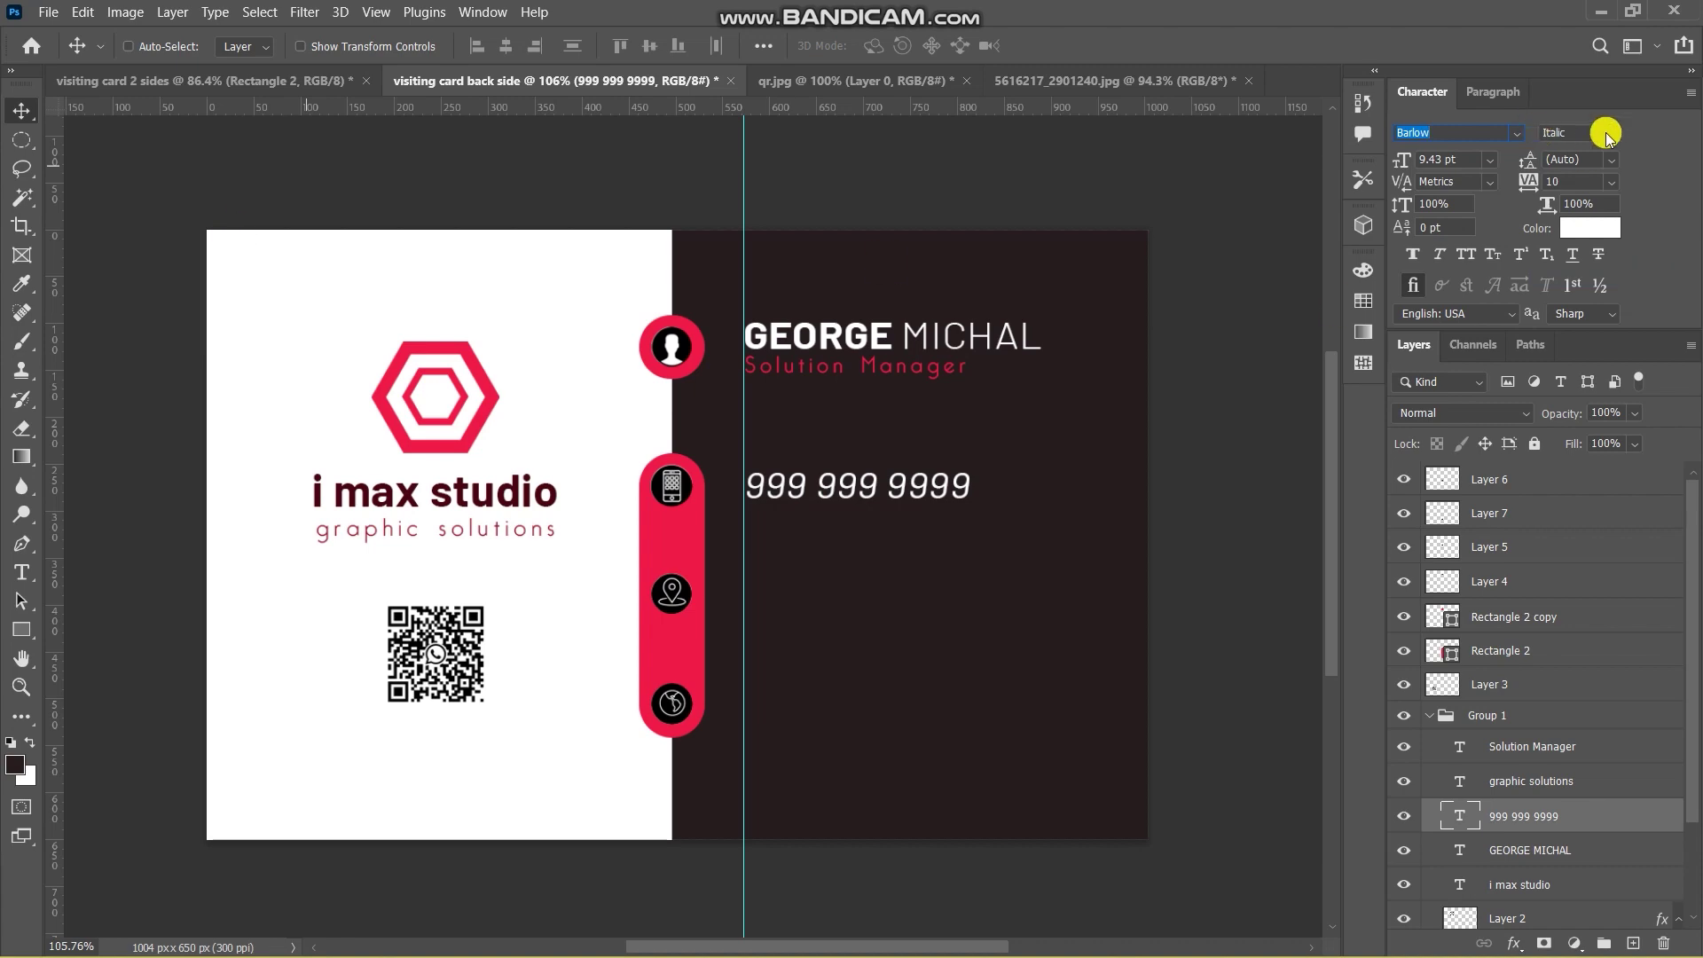
pyautogui.click(1606, 133)
pyautogui.click(1655, 234)
pyautogui.click(1588, 133)
pyautogui.click(1662, 298)
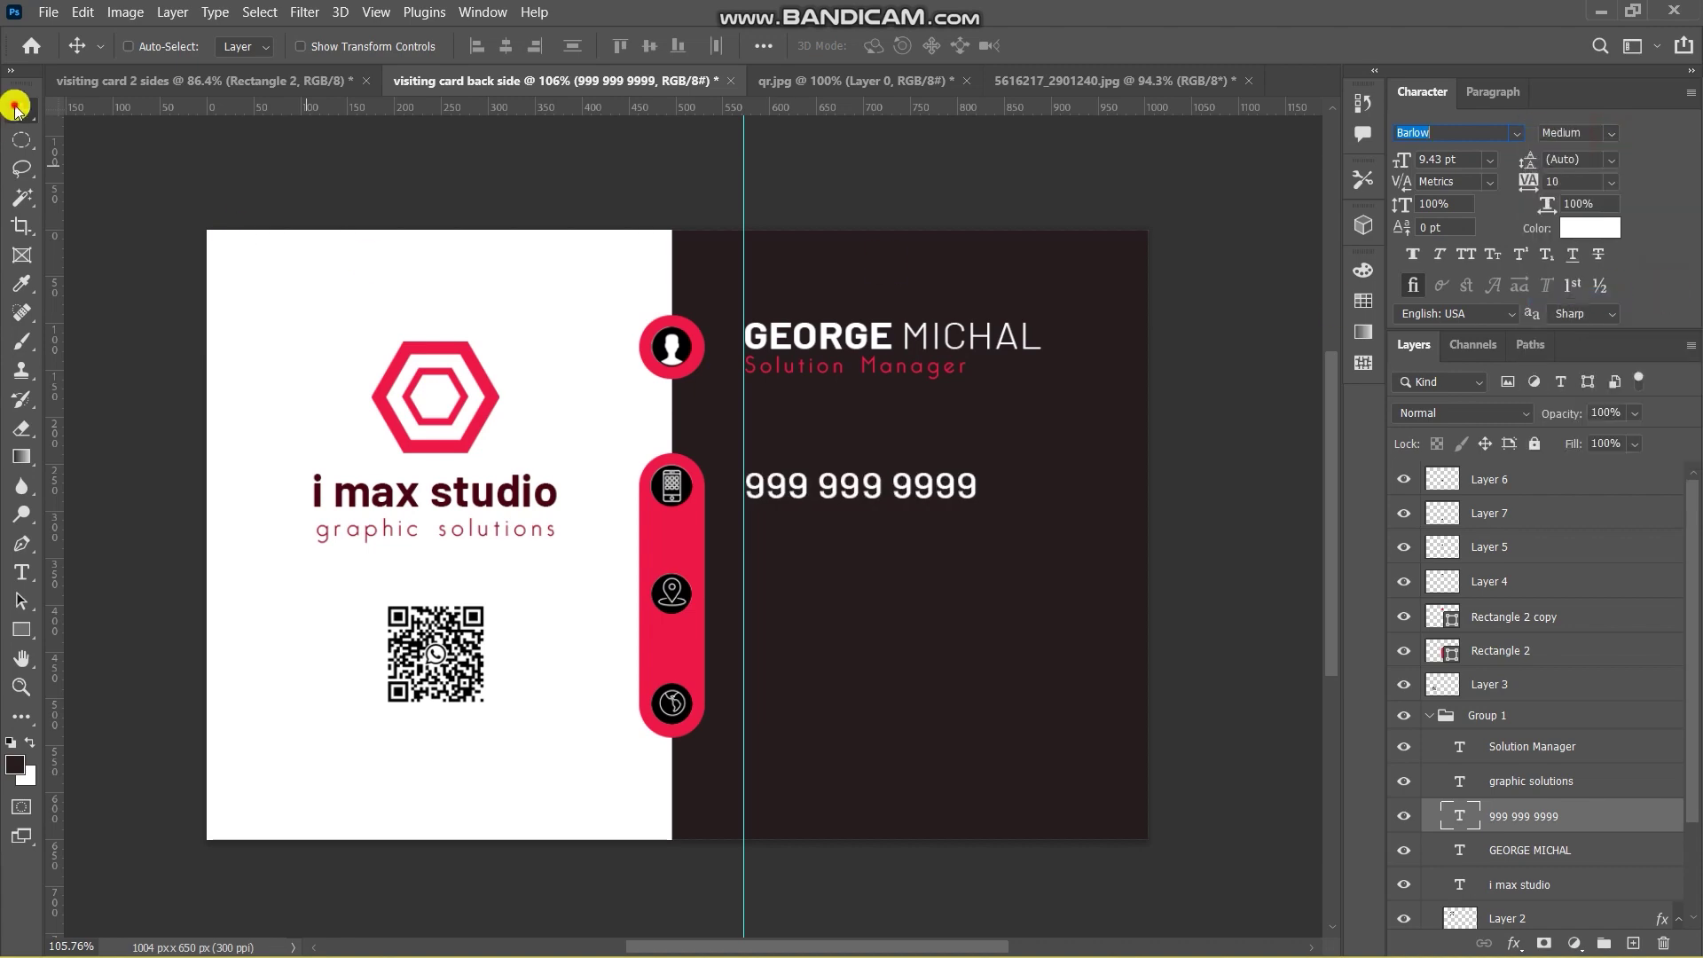
pyautogui.scroll(3, 869, 521)
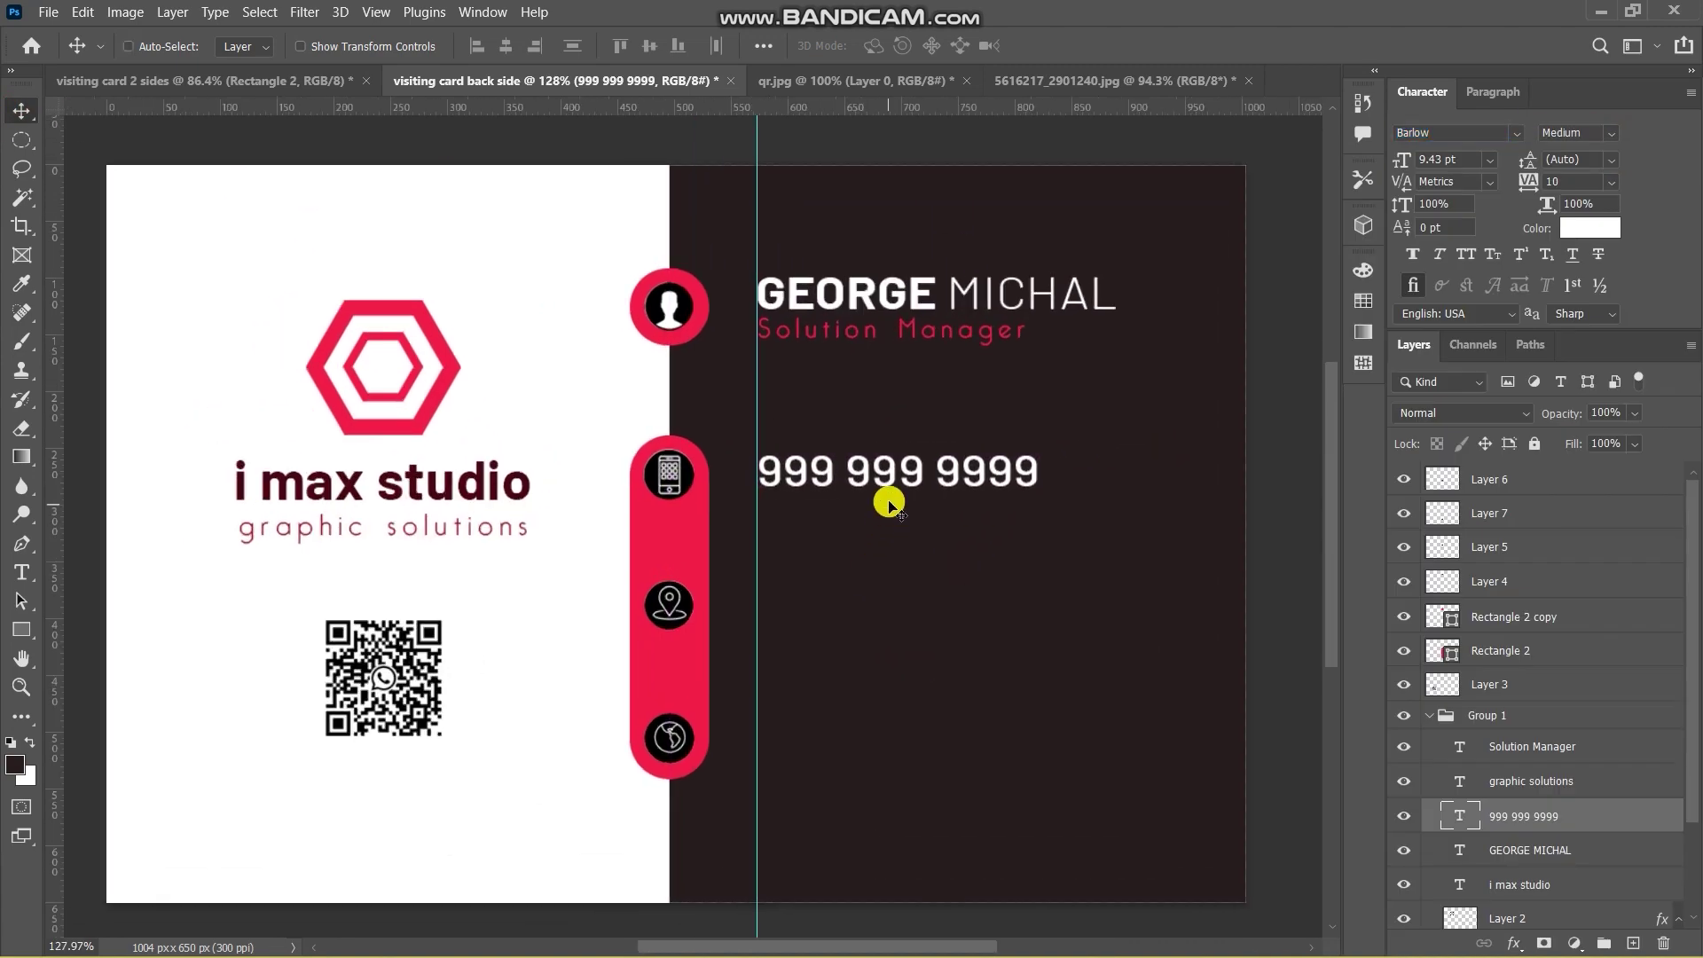
# - Duplicate the phone number beside the location icon as YOUR LOCATION OR ADDRESS
pyautogui.moveTo(890, 477); pyautogui.dragTo(896, 597)
pyautogui.doubleClick(896, 596)
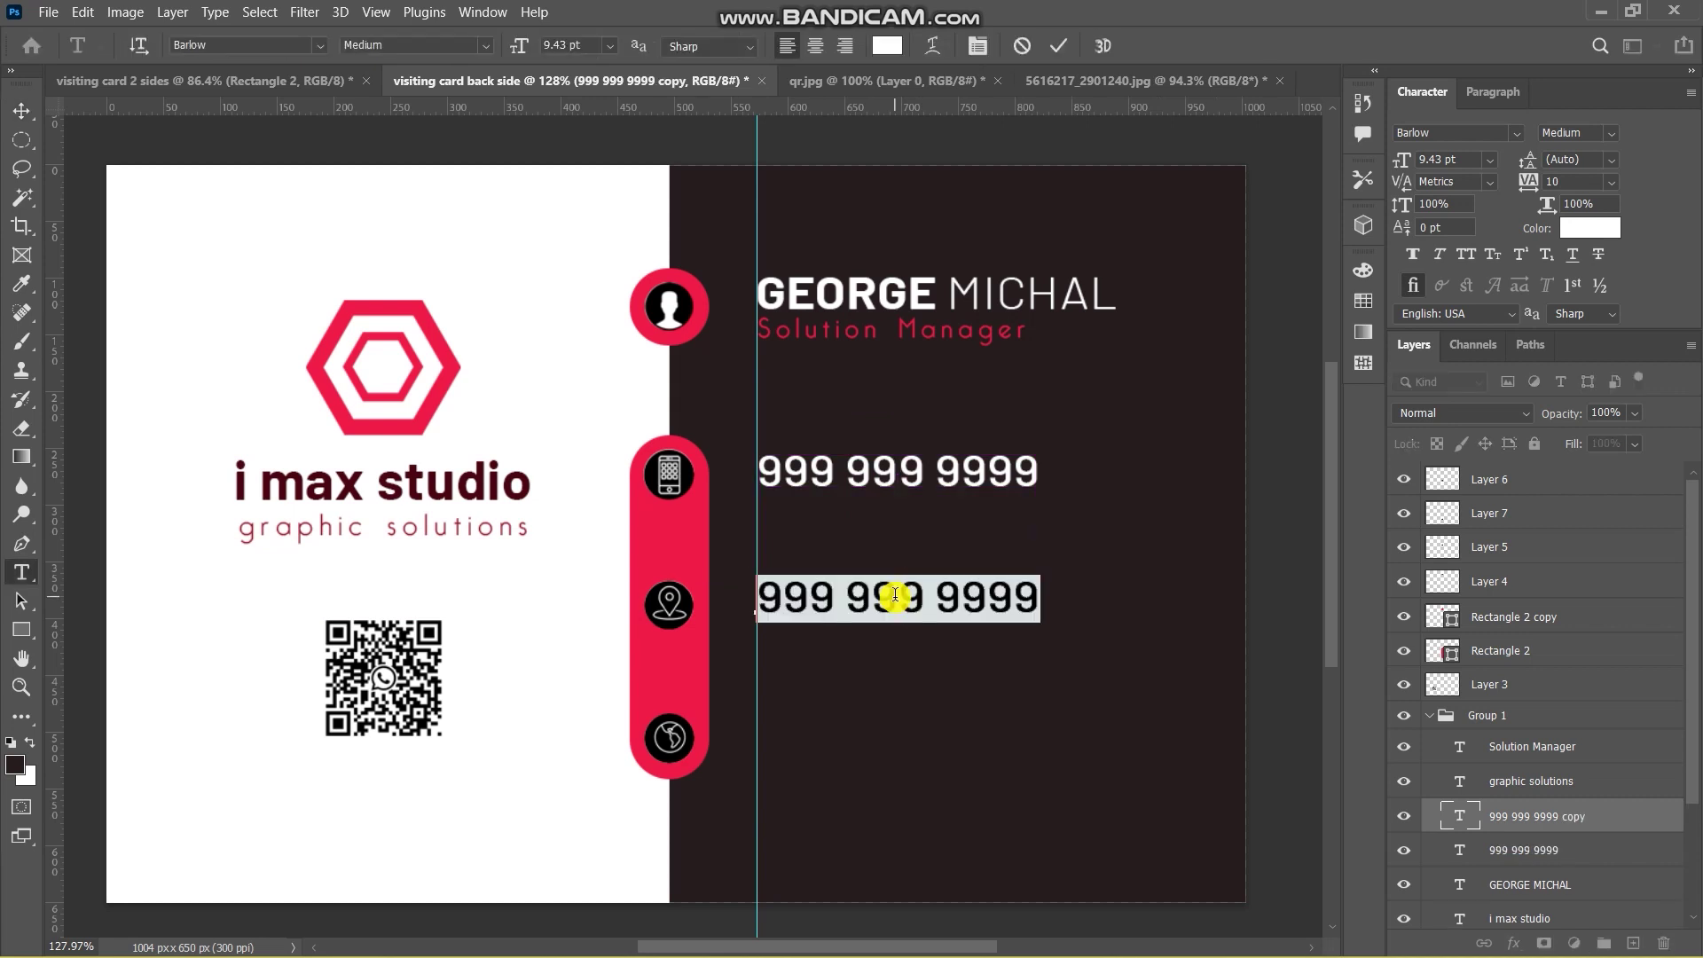
pyautogui.write('y')
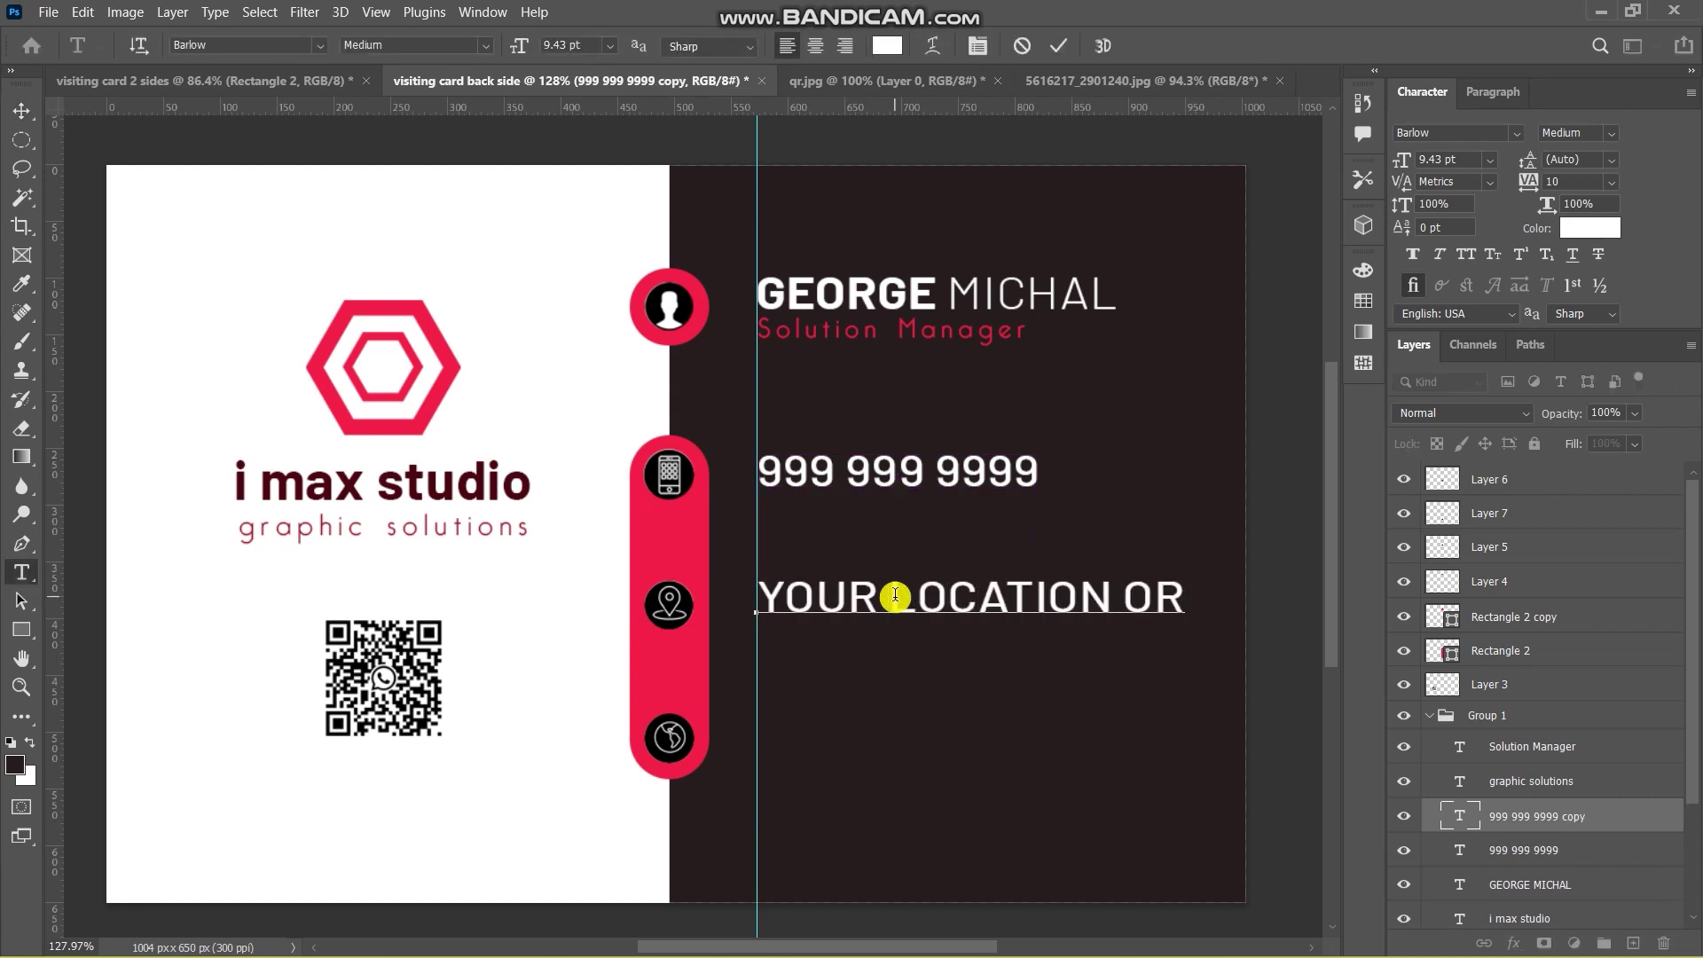
pyautogui.write('RESS')
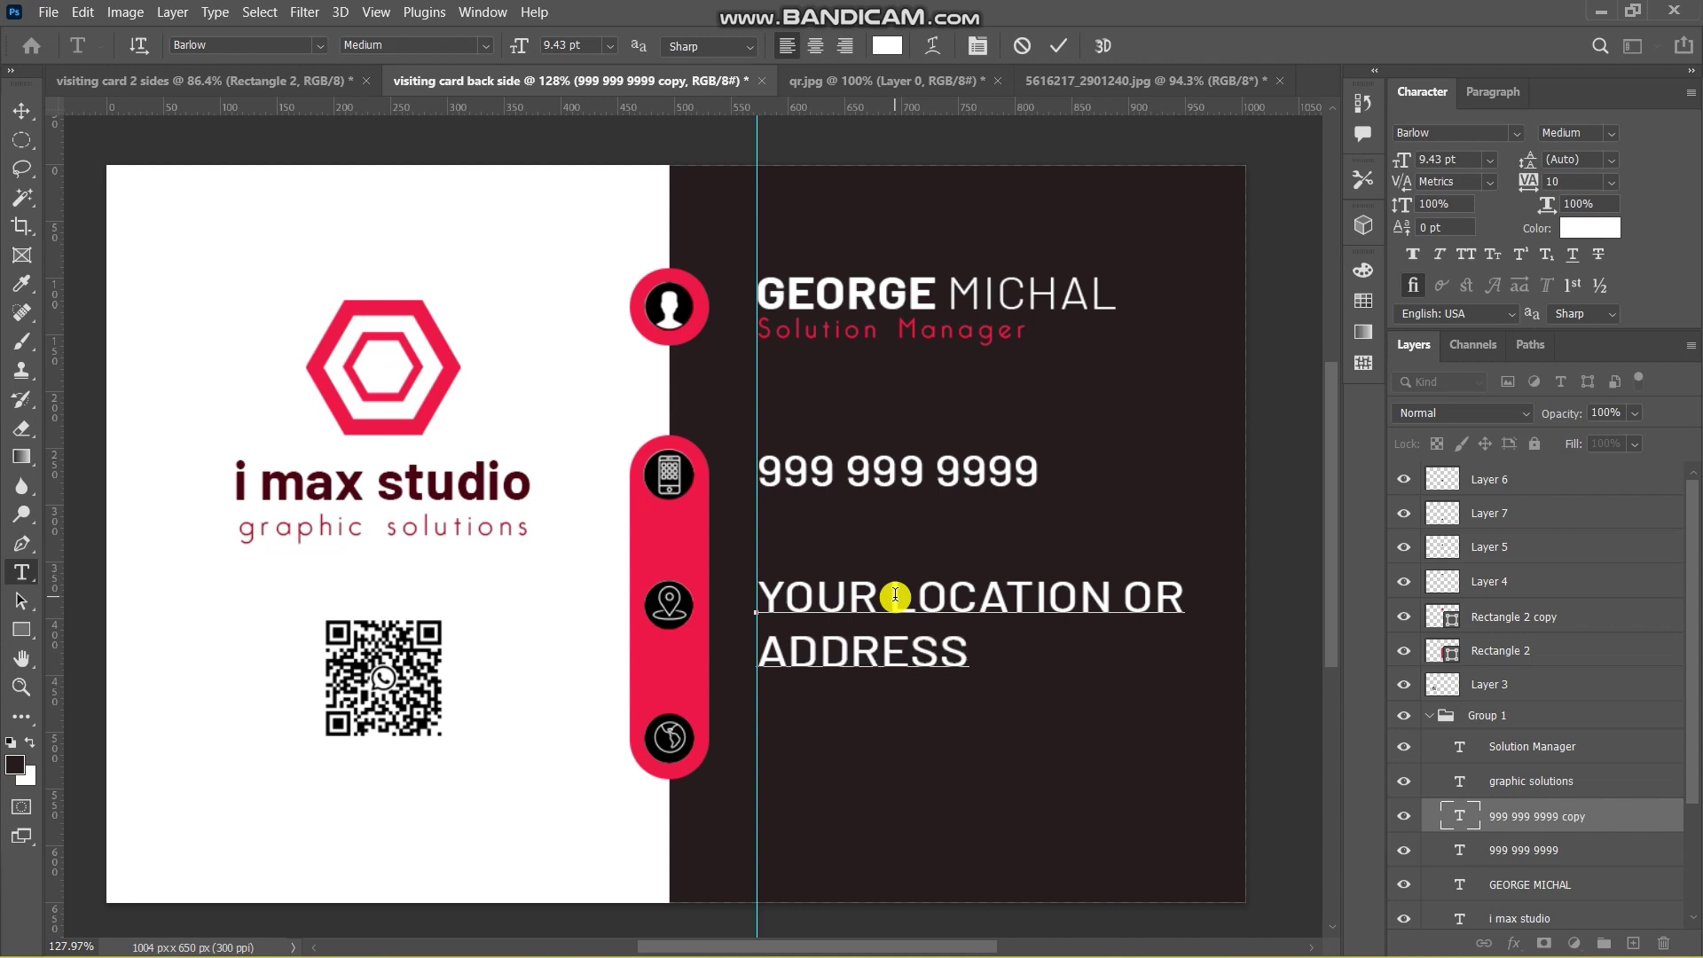
pyautogui.click(1058, 45)
# - Make the address text Light weight at 9 pt
pyautogui.click(1611, 133)
pyautogui.click(1651, 228)
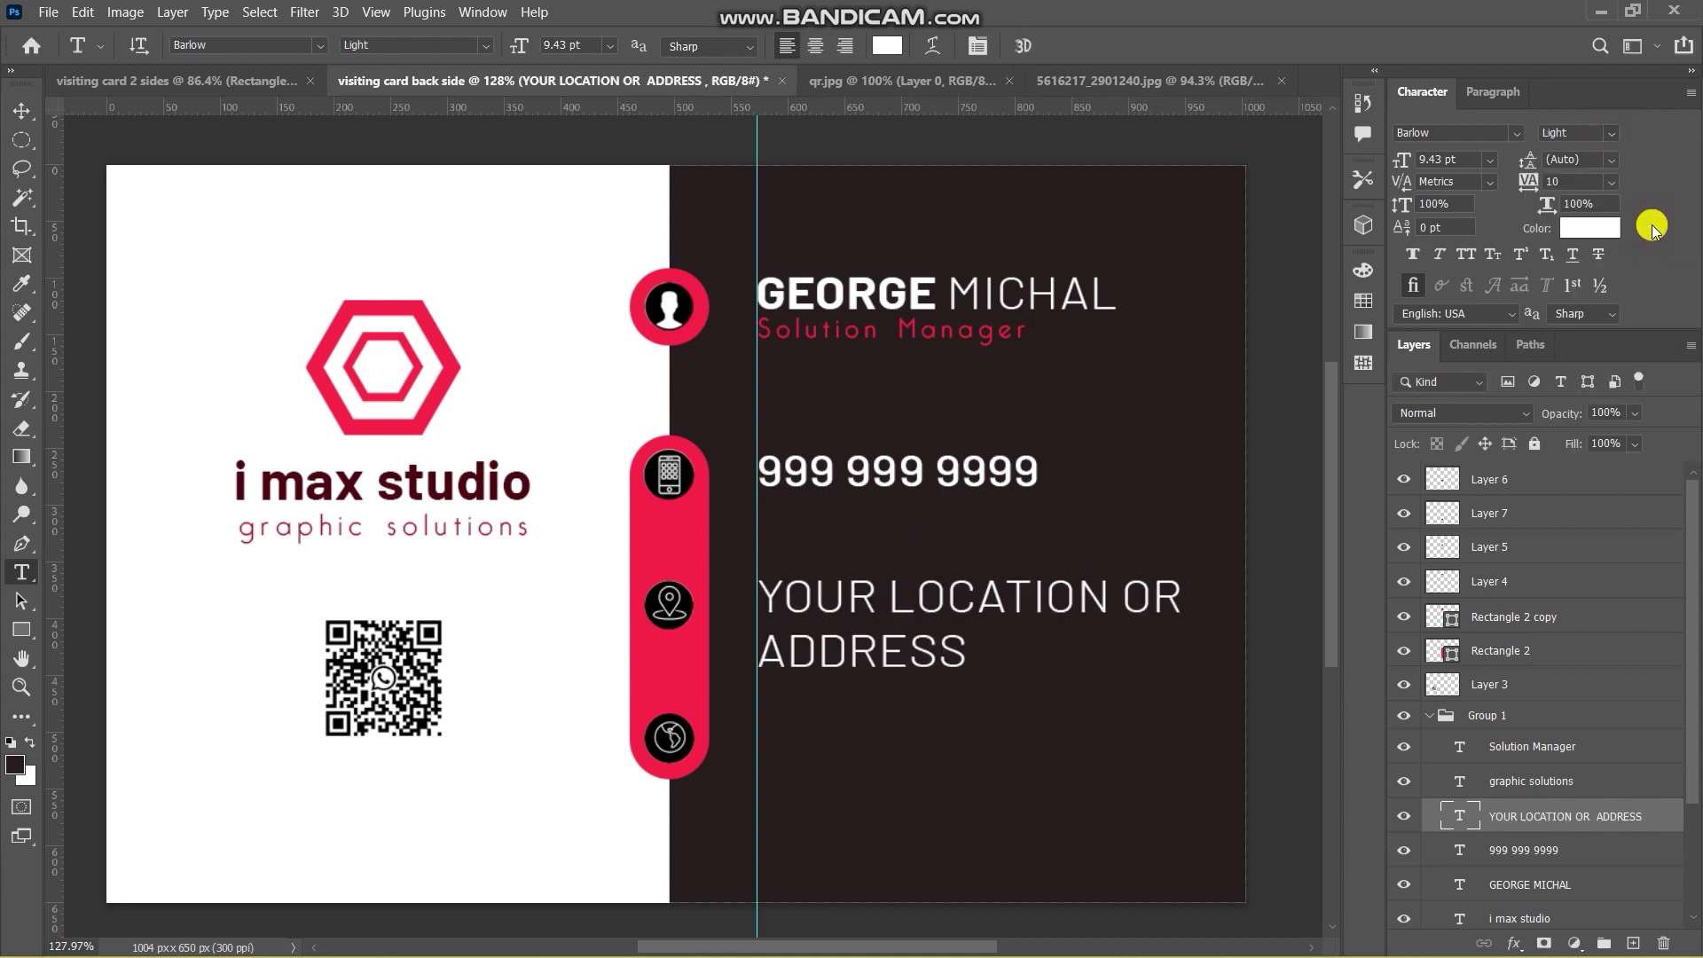
pyautogui.click(960, 674)
pyautogui.hotkey('ctrl', 'a')
pyautogui.moveTo(1405, 160); pyautogui.dragTo(1153, 319)
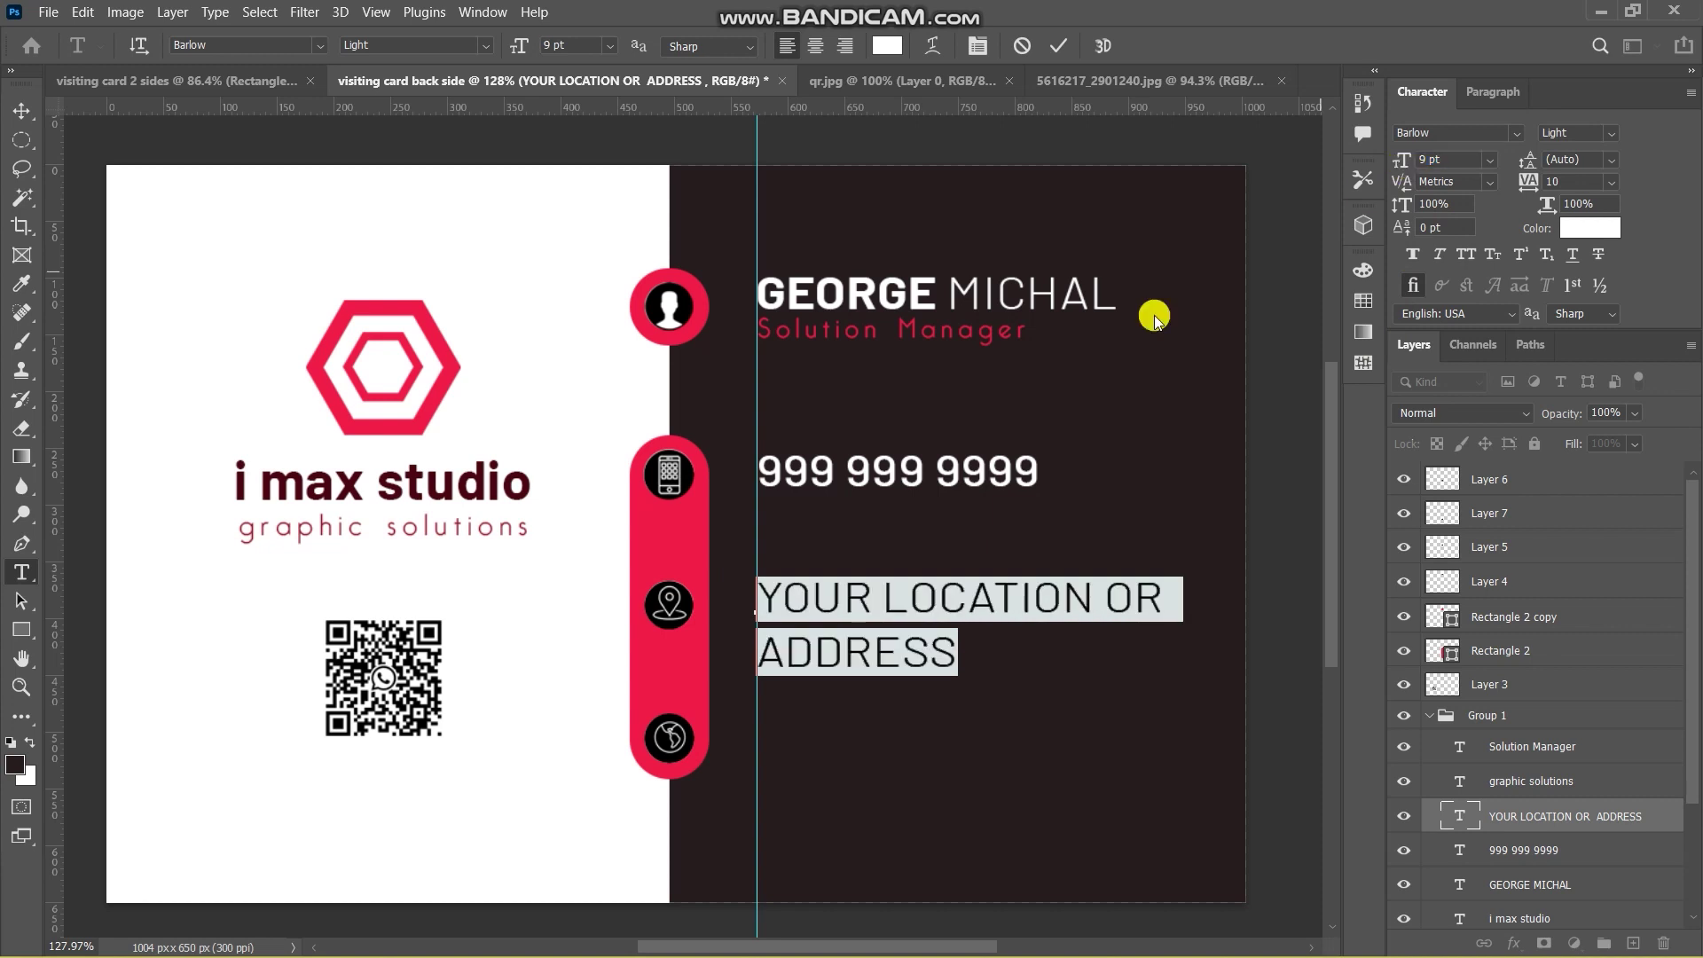
pyautogui.click(1058, 45)
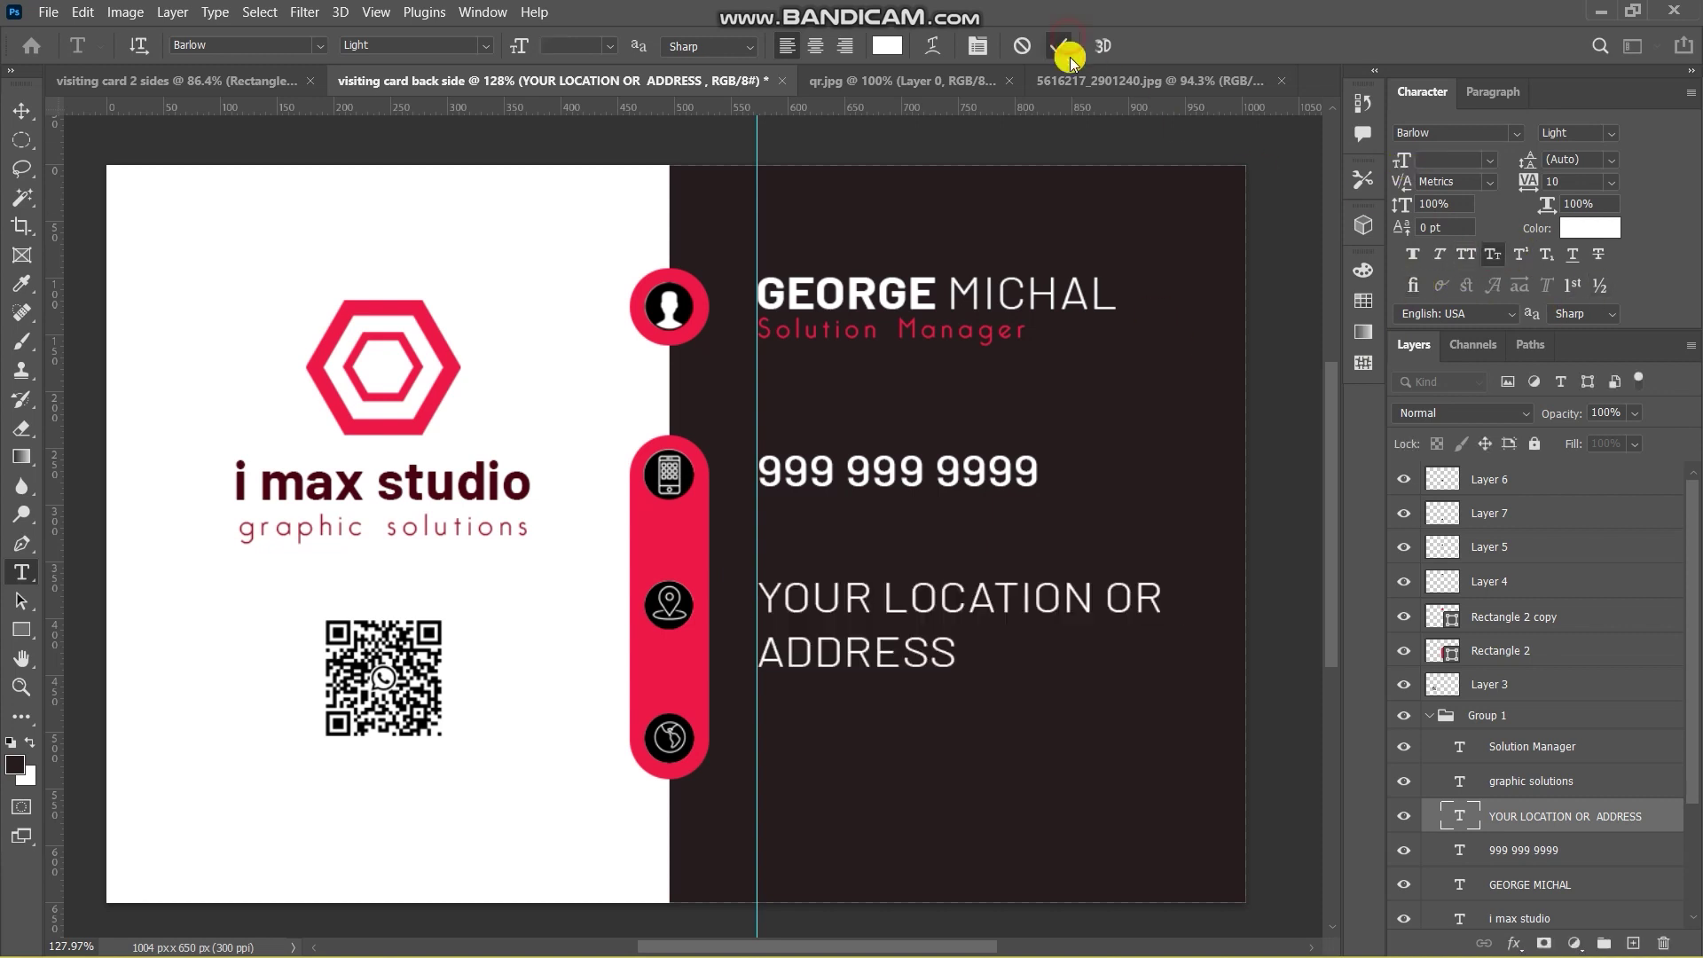
# - Scale the address text down to about 94% with Free Transform
pyautogui.hotkey('ctrl', 't')
pyautogui.moveTo(1175, 689); pyautogui.dragTo(1034, 597)
pyautogui.scroll(3, 1038, 596)
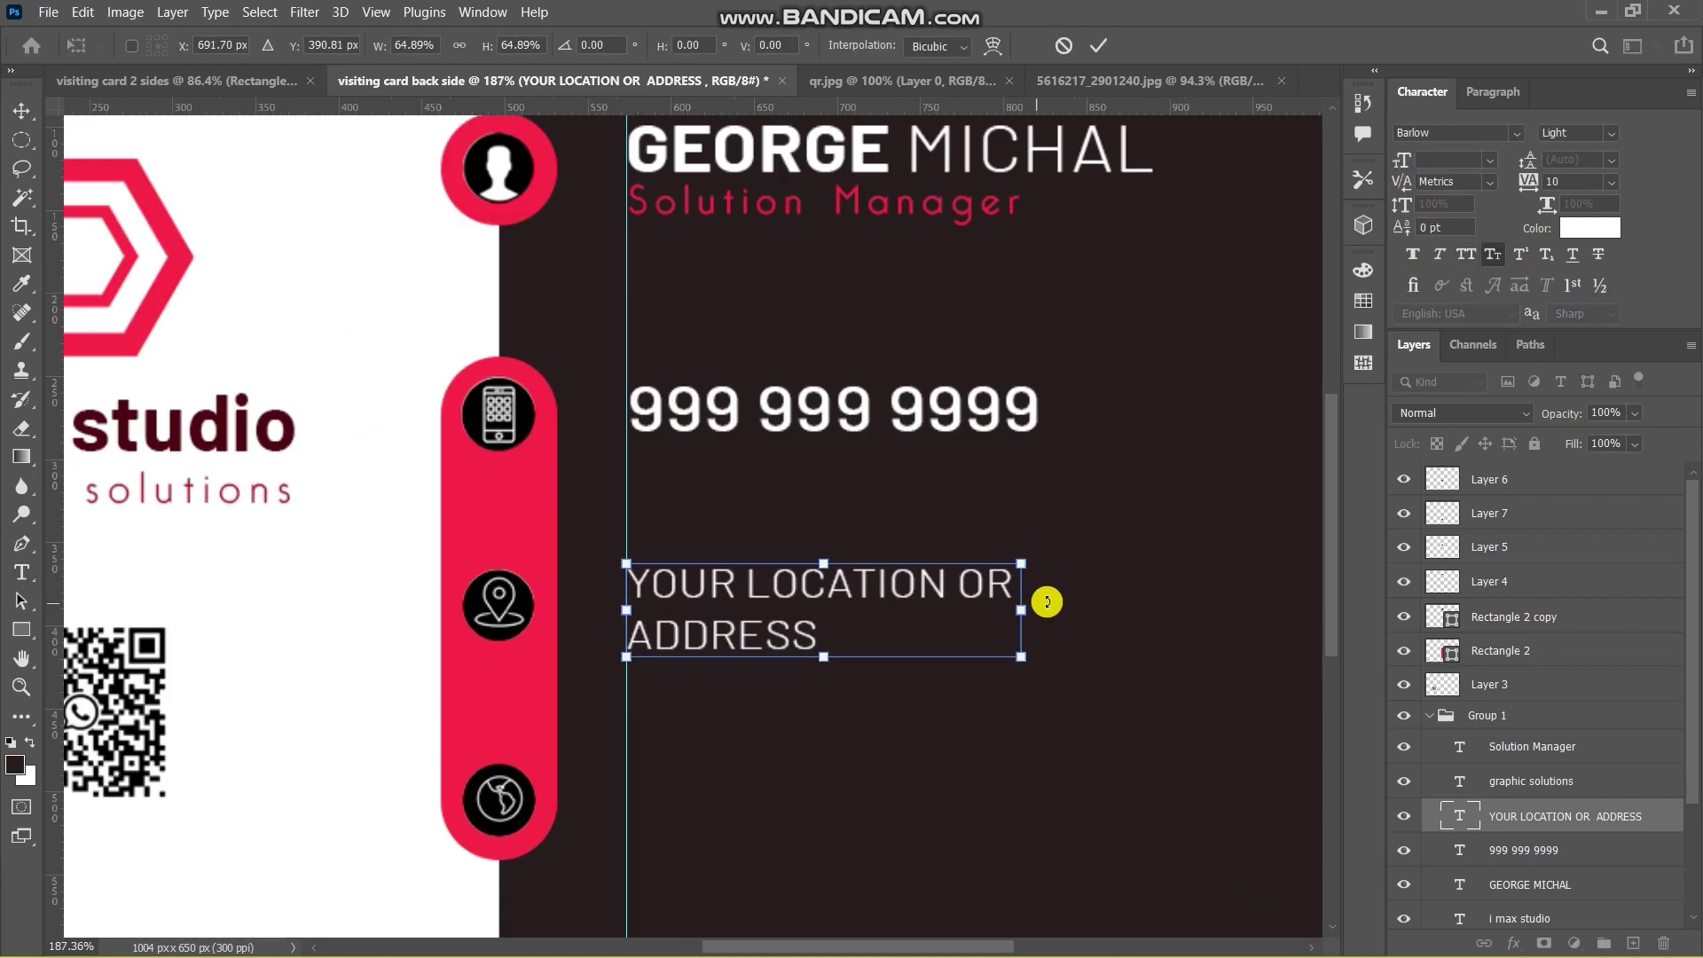
pyautogui.press('Return')
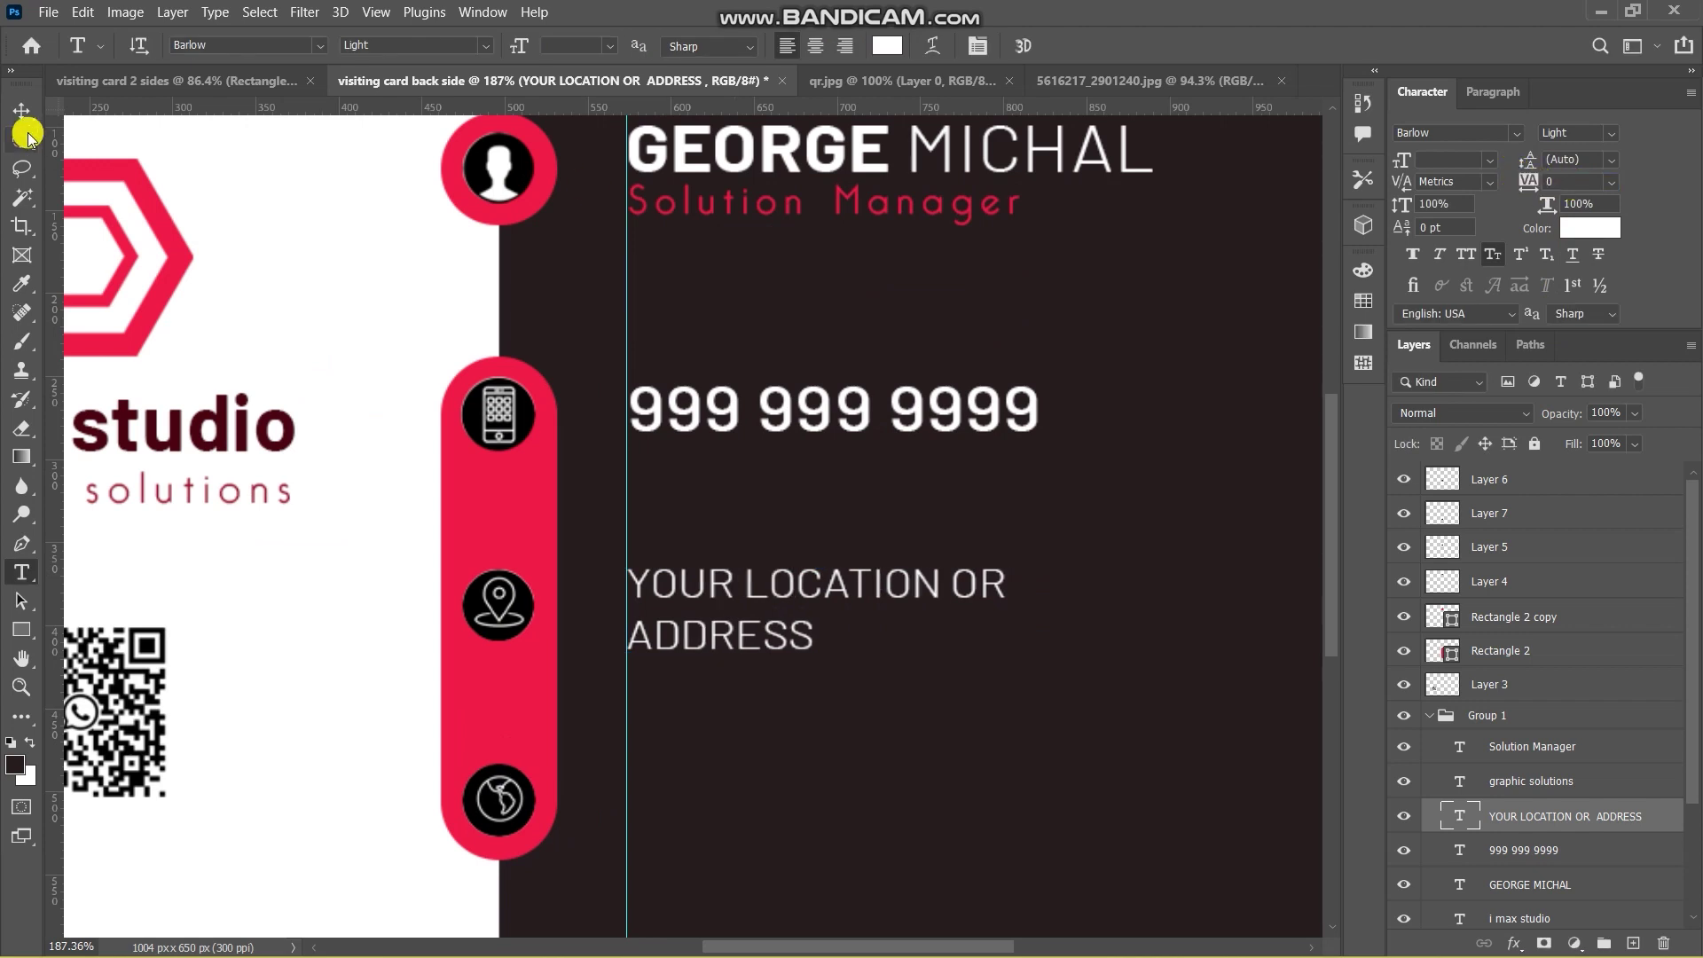
pyautogui.hotkey('ctrl', 't')
pyautogui.scroll(2, 1002, 825)
pyautogui.moveTo(761, 475); pyautogui.dragTo(795, 774)
pyautogui.press('Return')
pyautogui.press('v')
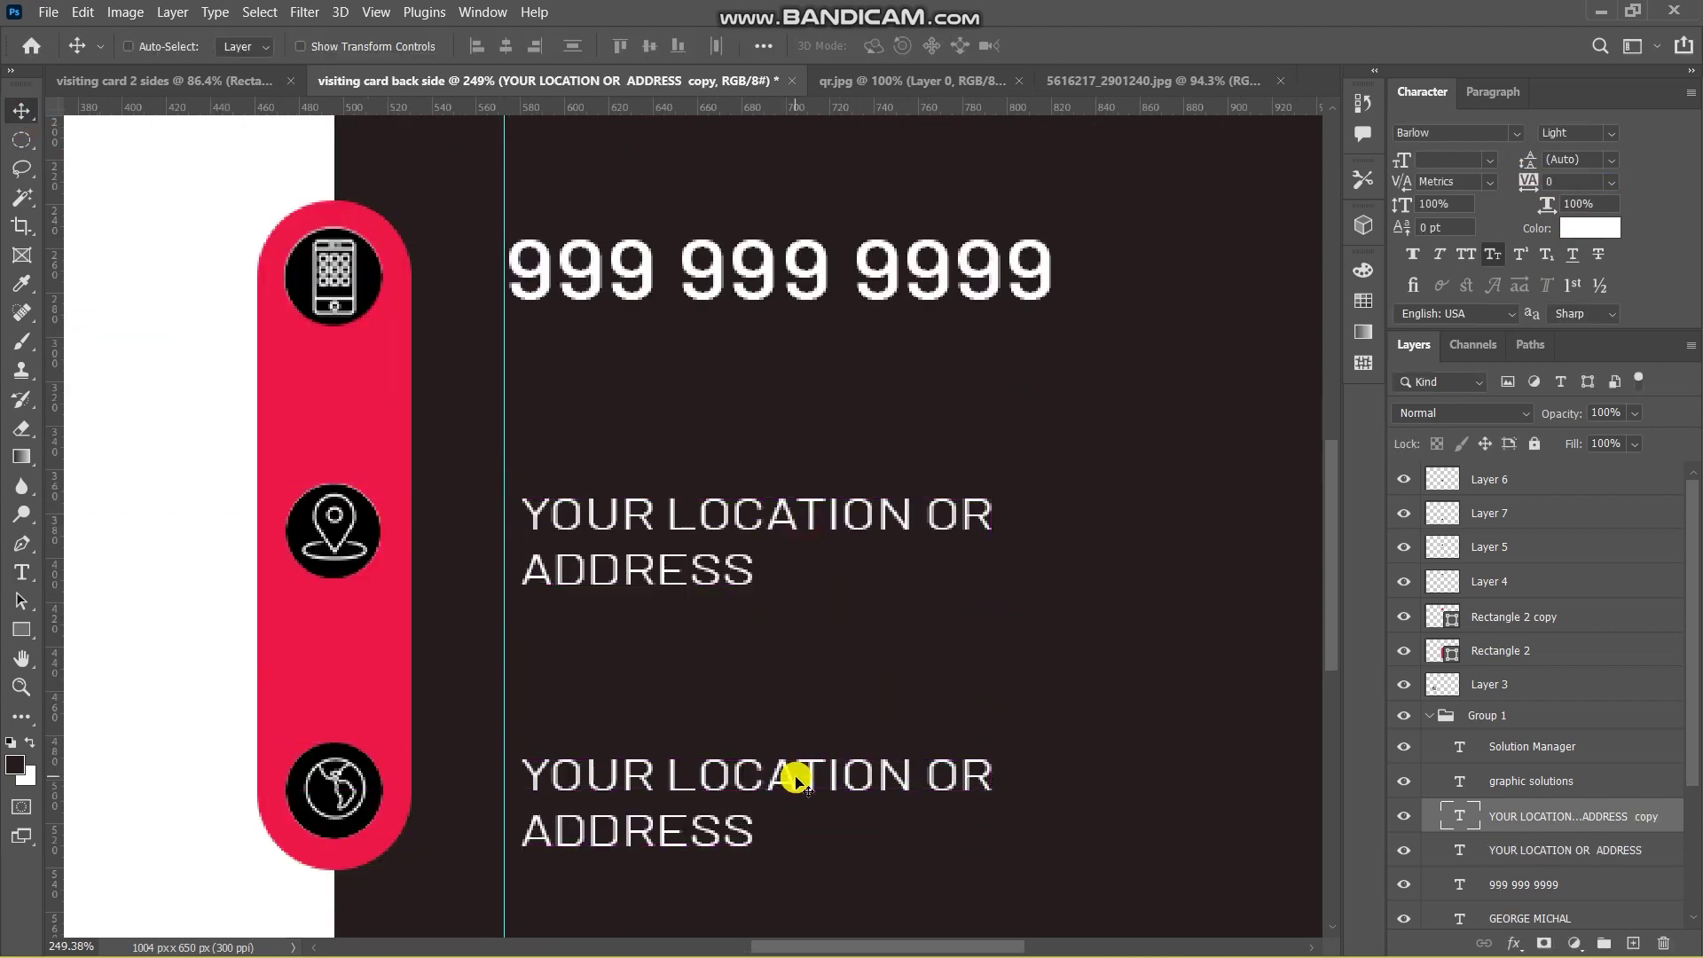
pyautogui.doubleClick(793, 774)
pyautogui.write('WWW.YOUR WEB SITE')
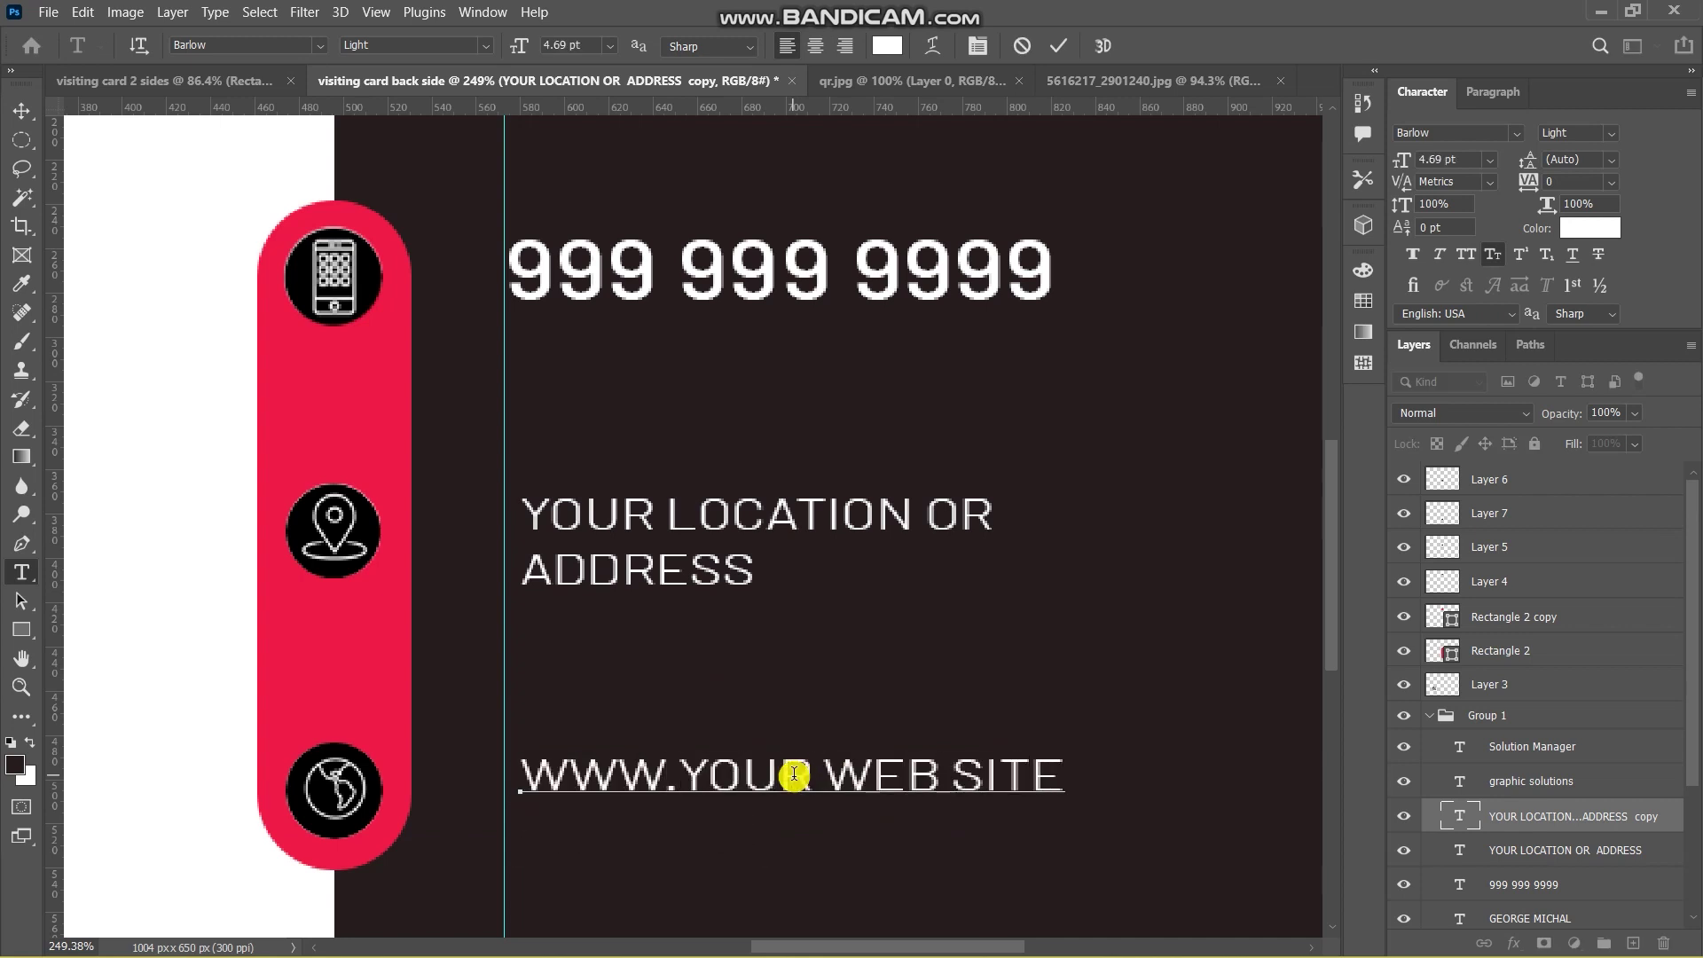
pyautogui.write('COM')
pyautogui.press('BackSpace')
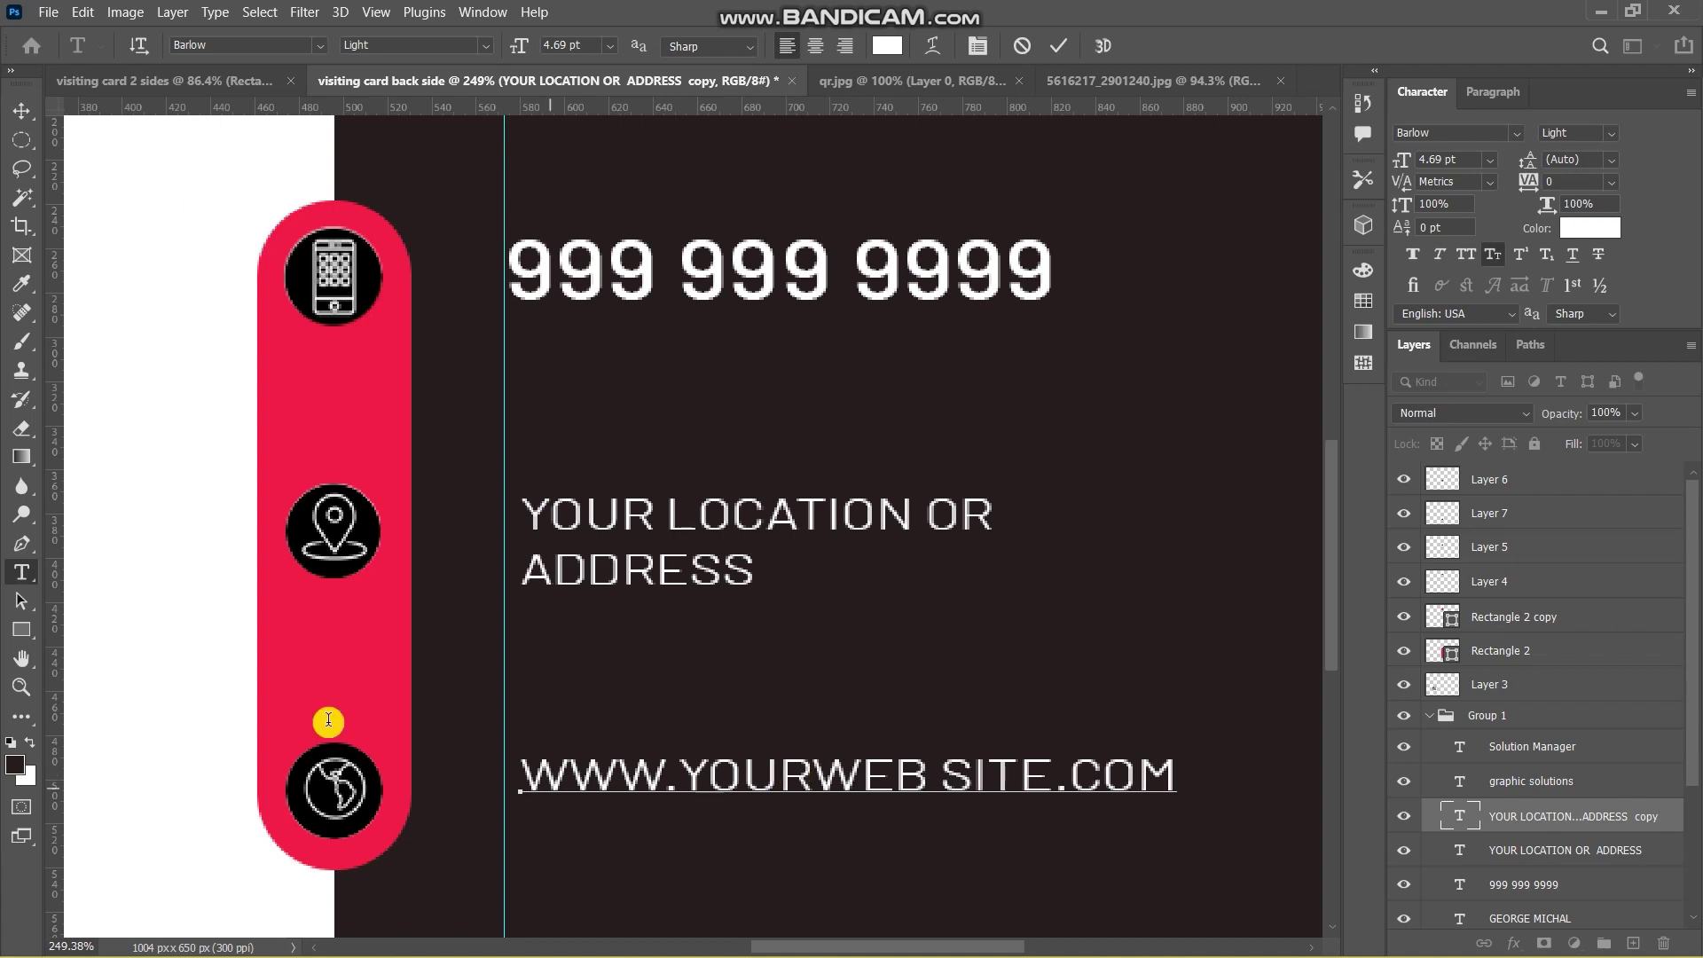
pyautogui.click(1058, 46)
pyautogui.hotkey('ctrl', '0')
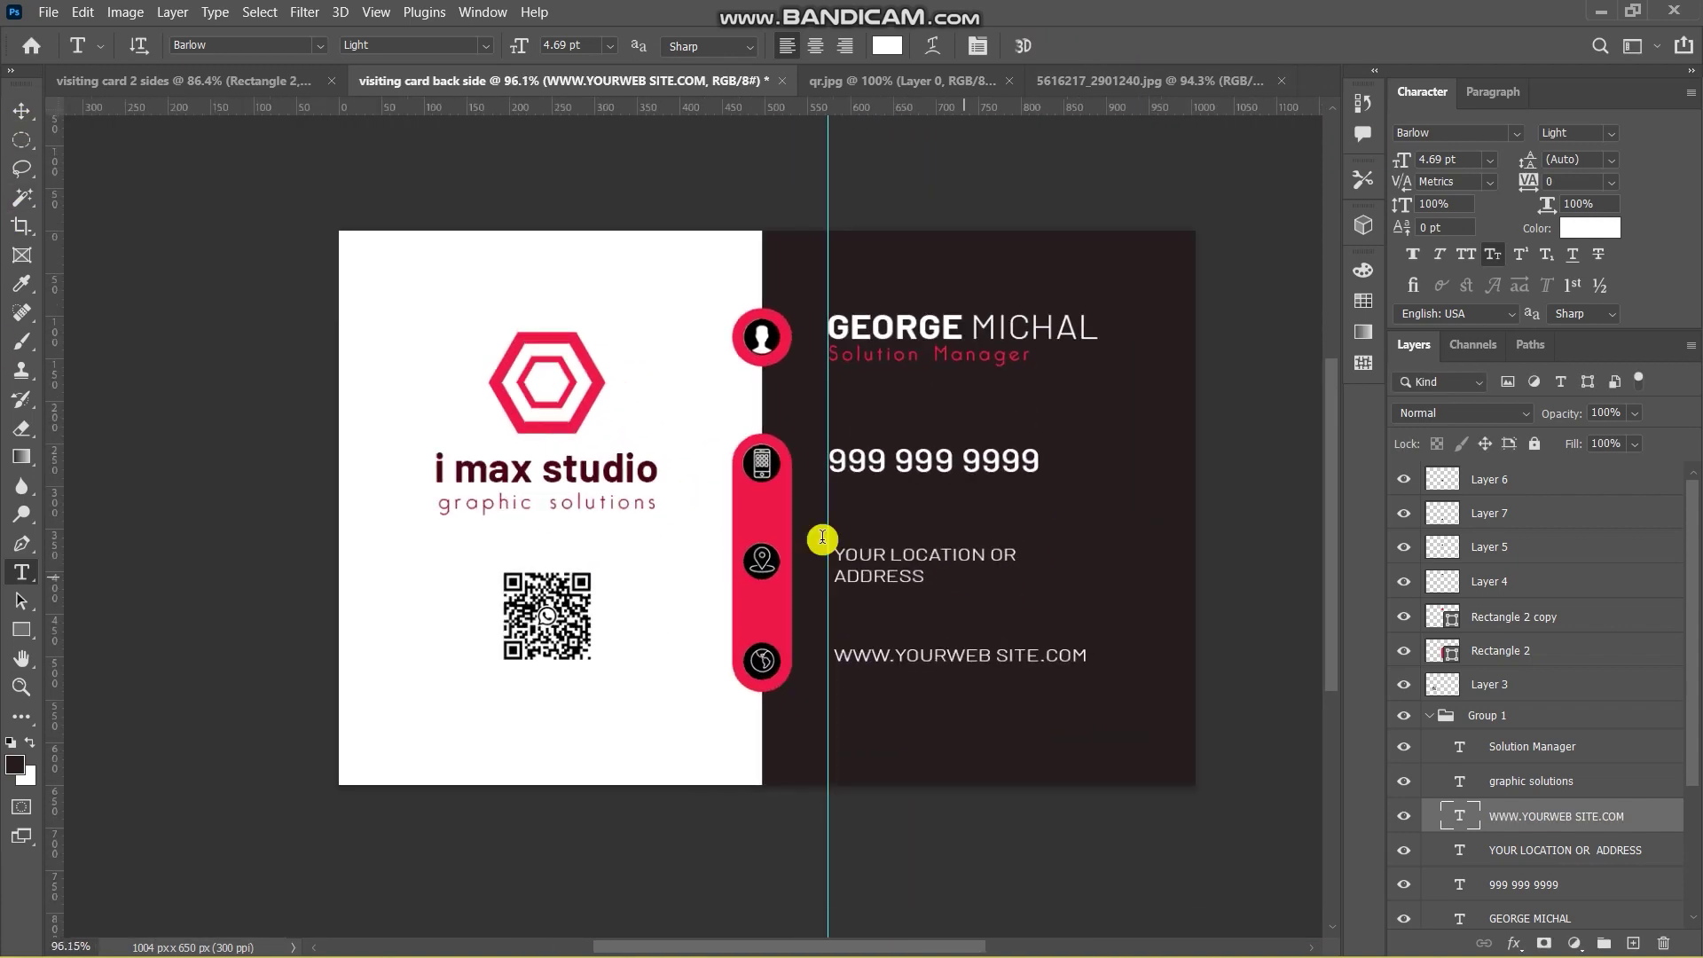
# - Select the contact layers and nudge the address text up and left
pyautogui.click(26, 105)
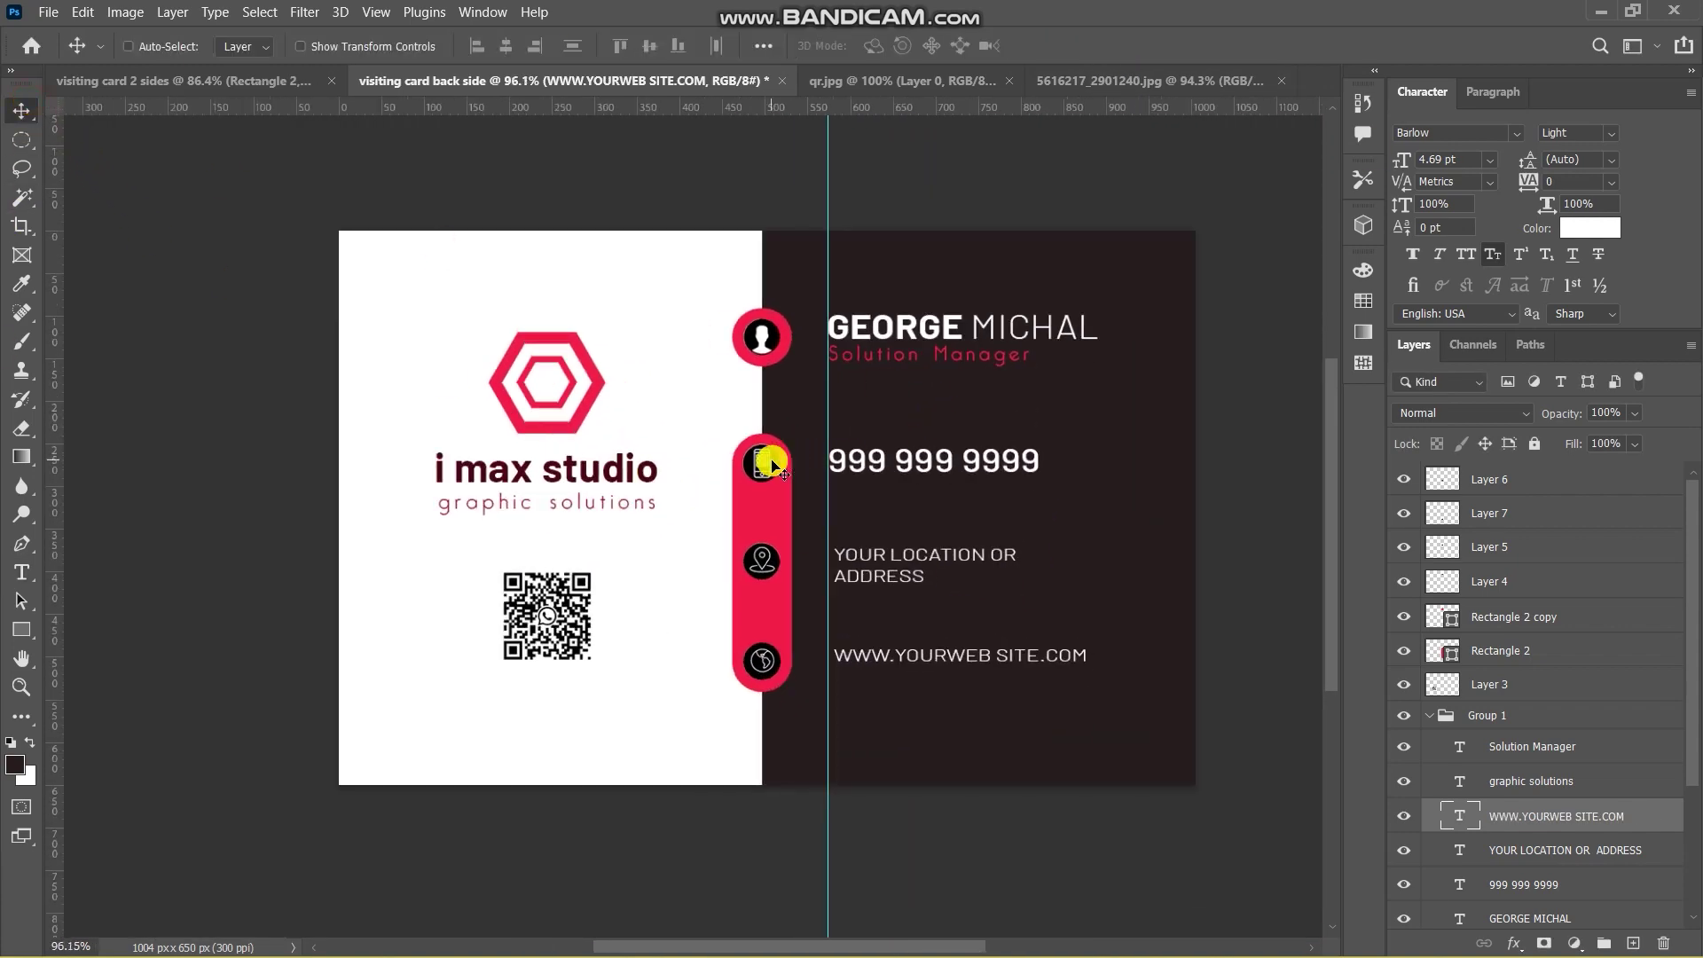
pyautogui.scroll(3, 1069, 581)
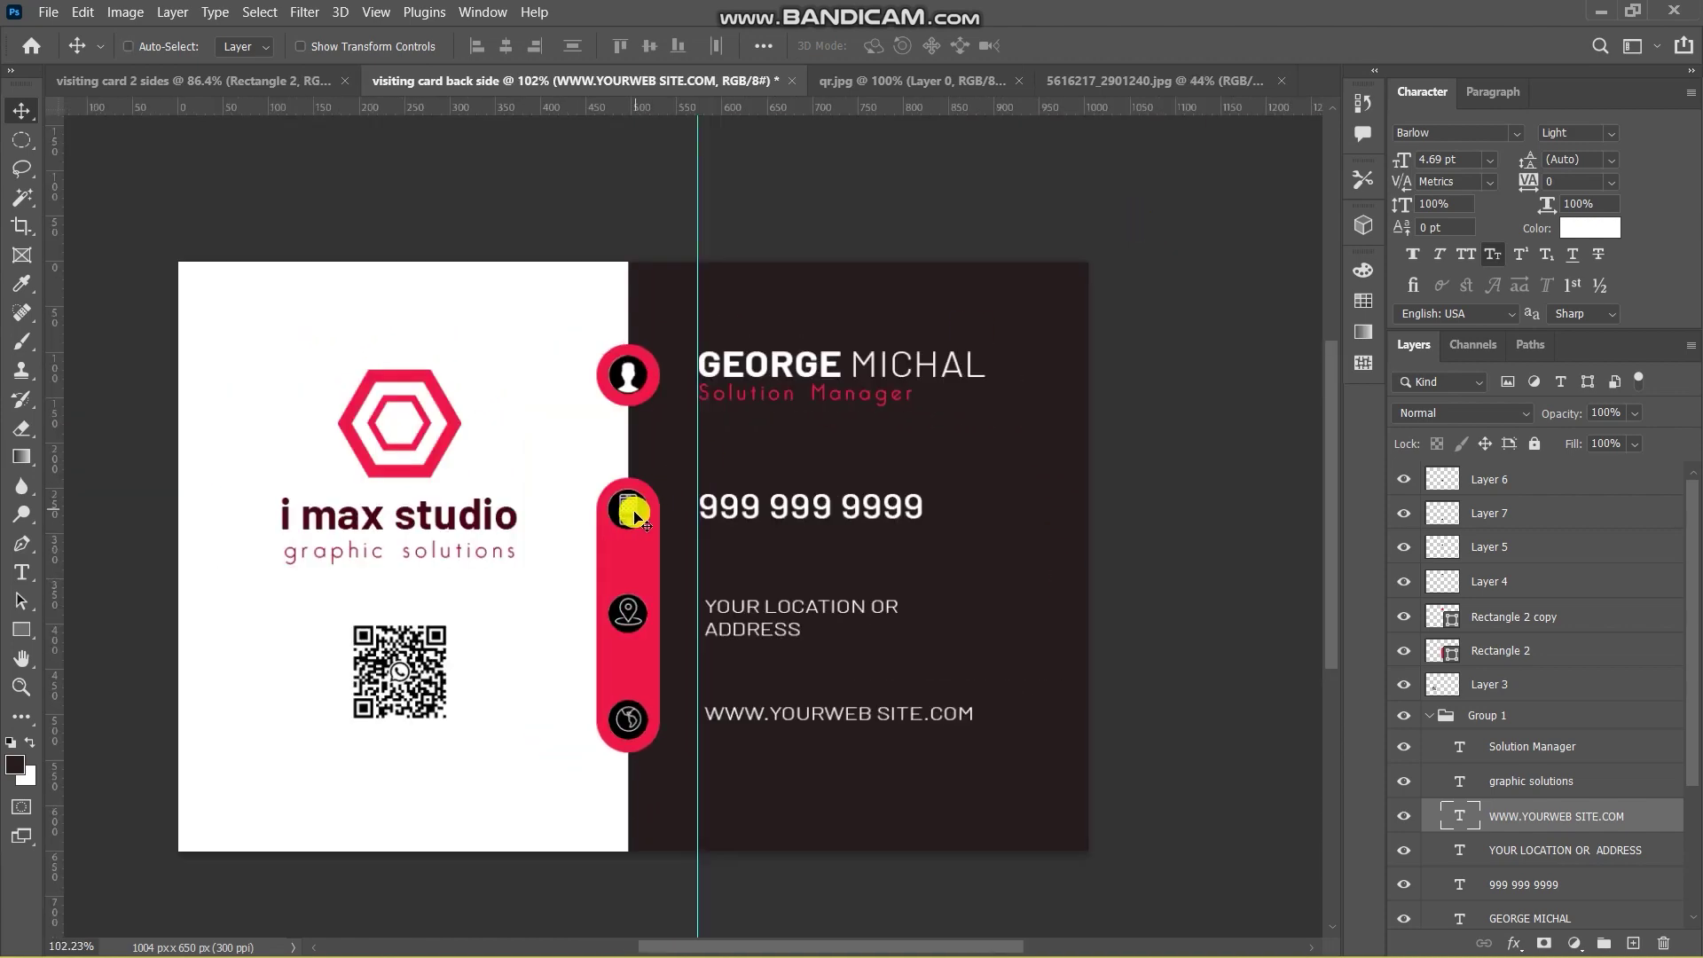
pyautogui.rightClick(635, 518)
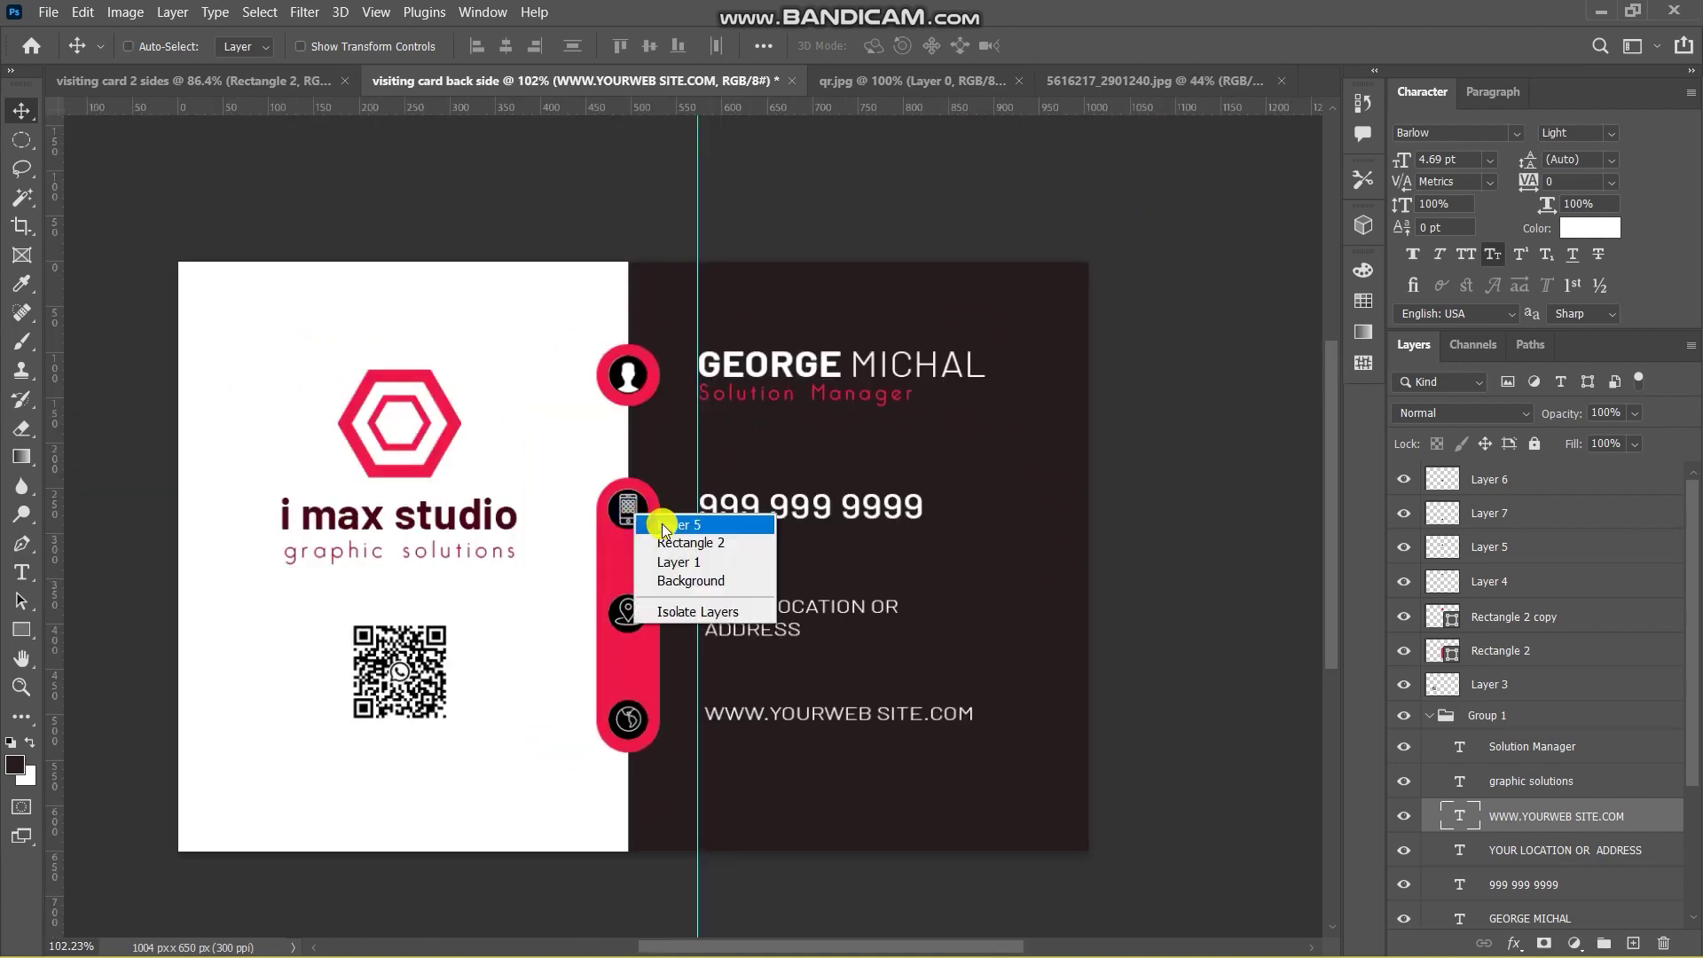
pyautogui.click(676, 524)
pyautogui.rightClick(780, 532)
pyautogui.rightClick(690, 657)
pyautogui.click(690, 656)
pyautogui.rightClick(780, 621)
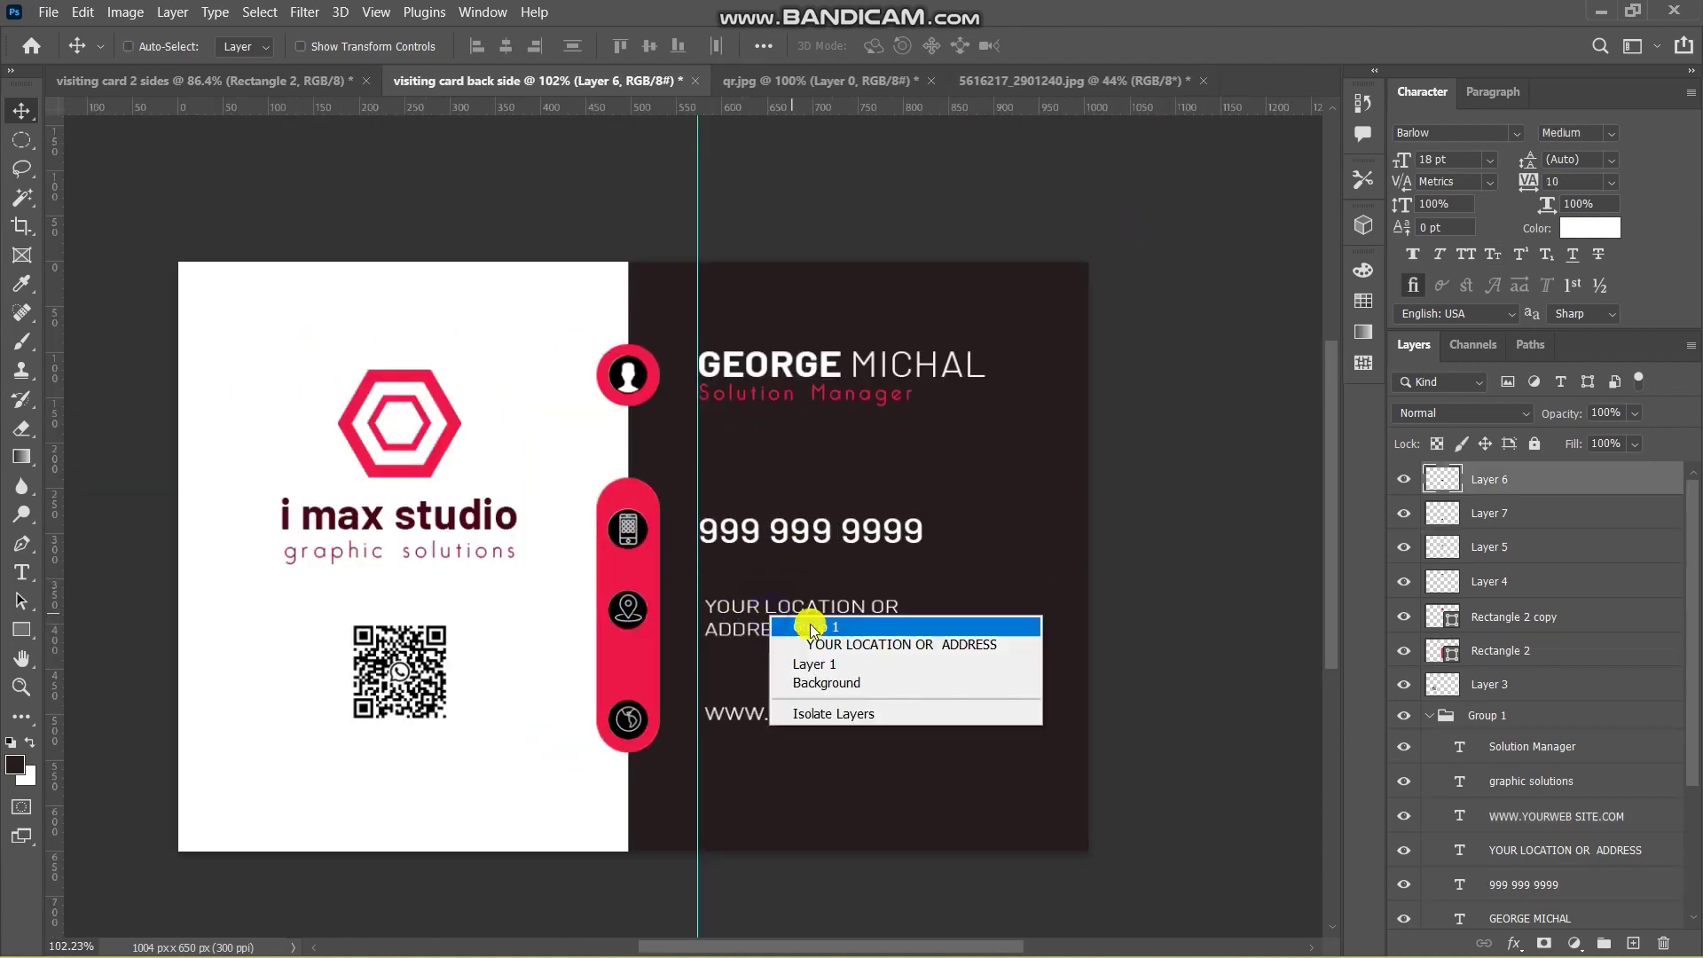
pyautogui.click(809, 639)
pyautogui.moveTo(832, 641); pyautogui.dragTo(828, 635)
# - Nudge the web address up and left, then move the whole contact block down
pyautogui.rightClick(764, 723)
pyautogui.click(790, 734)
pyautogui.moveTo(766, 734); pyautogui.dragTo(763, 719)
pyautogui.press('Left')
pyautogui.press('Left')
pyautogui.press('Left')
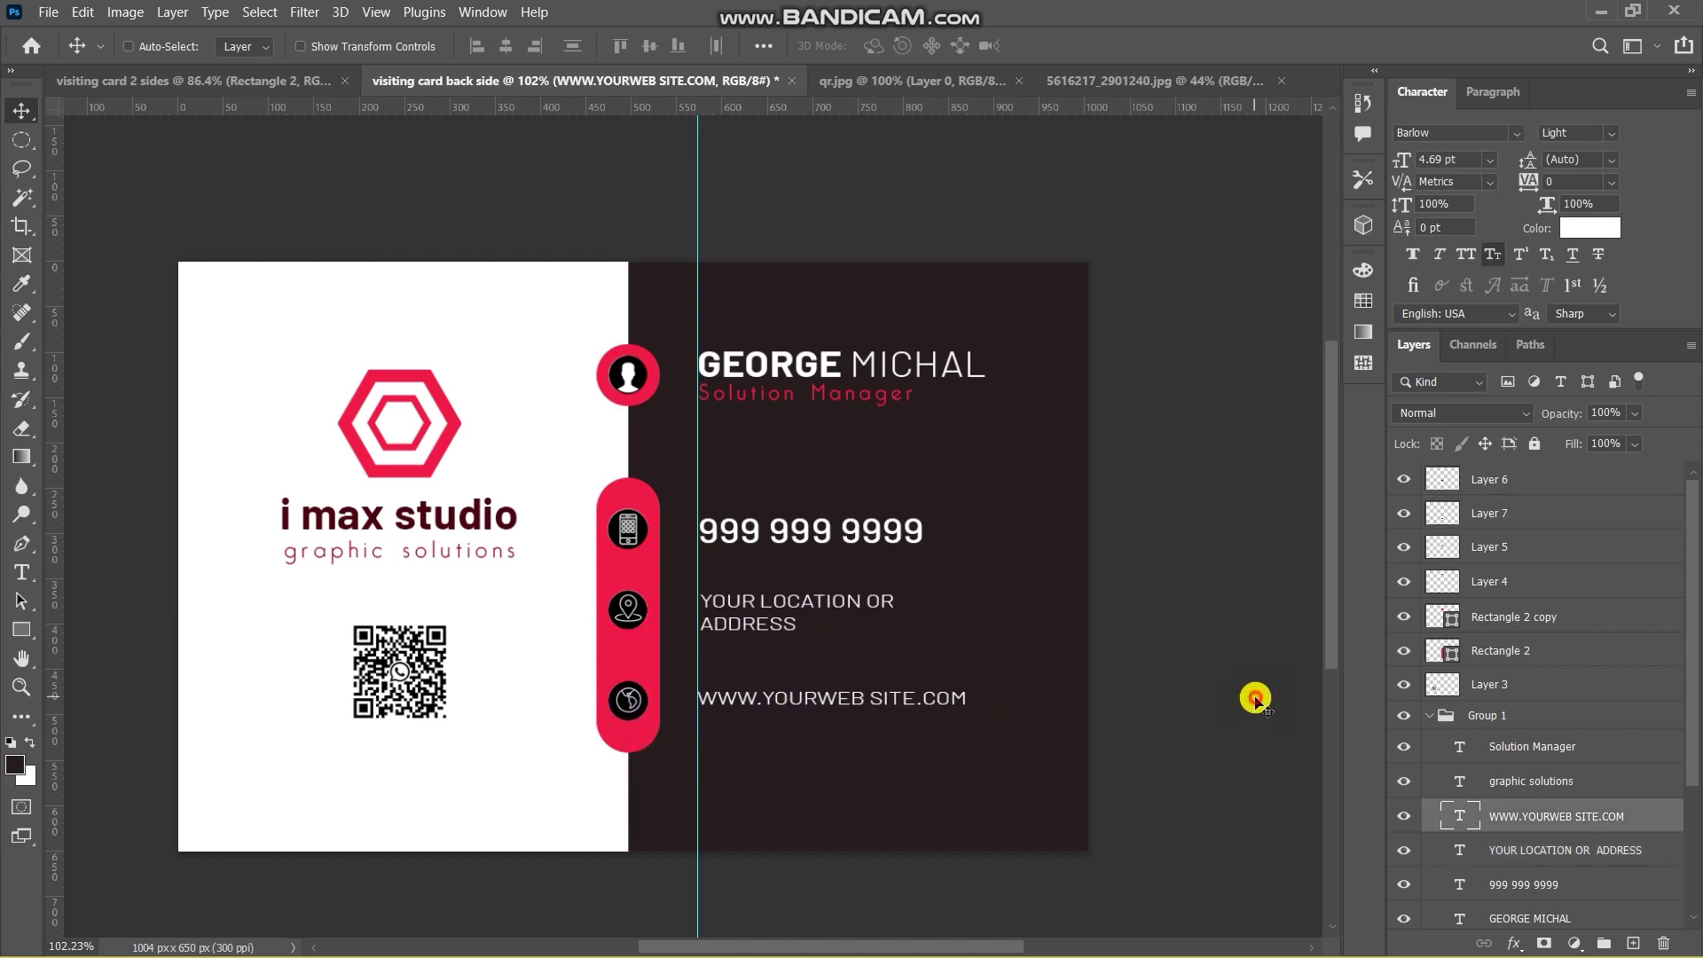
pyautogui.rightClick(1029, 560)
pyautogui.click(1074, 585)
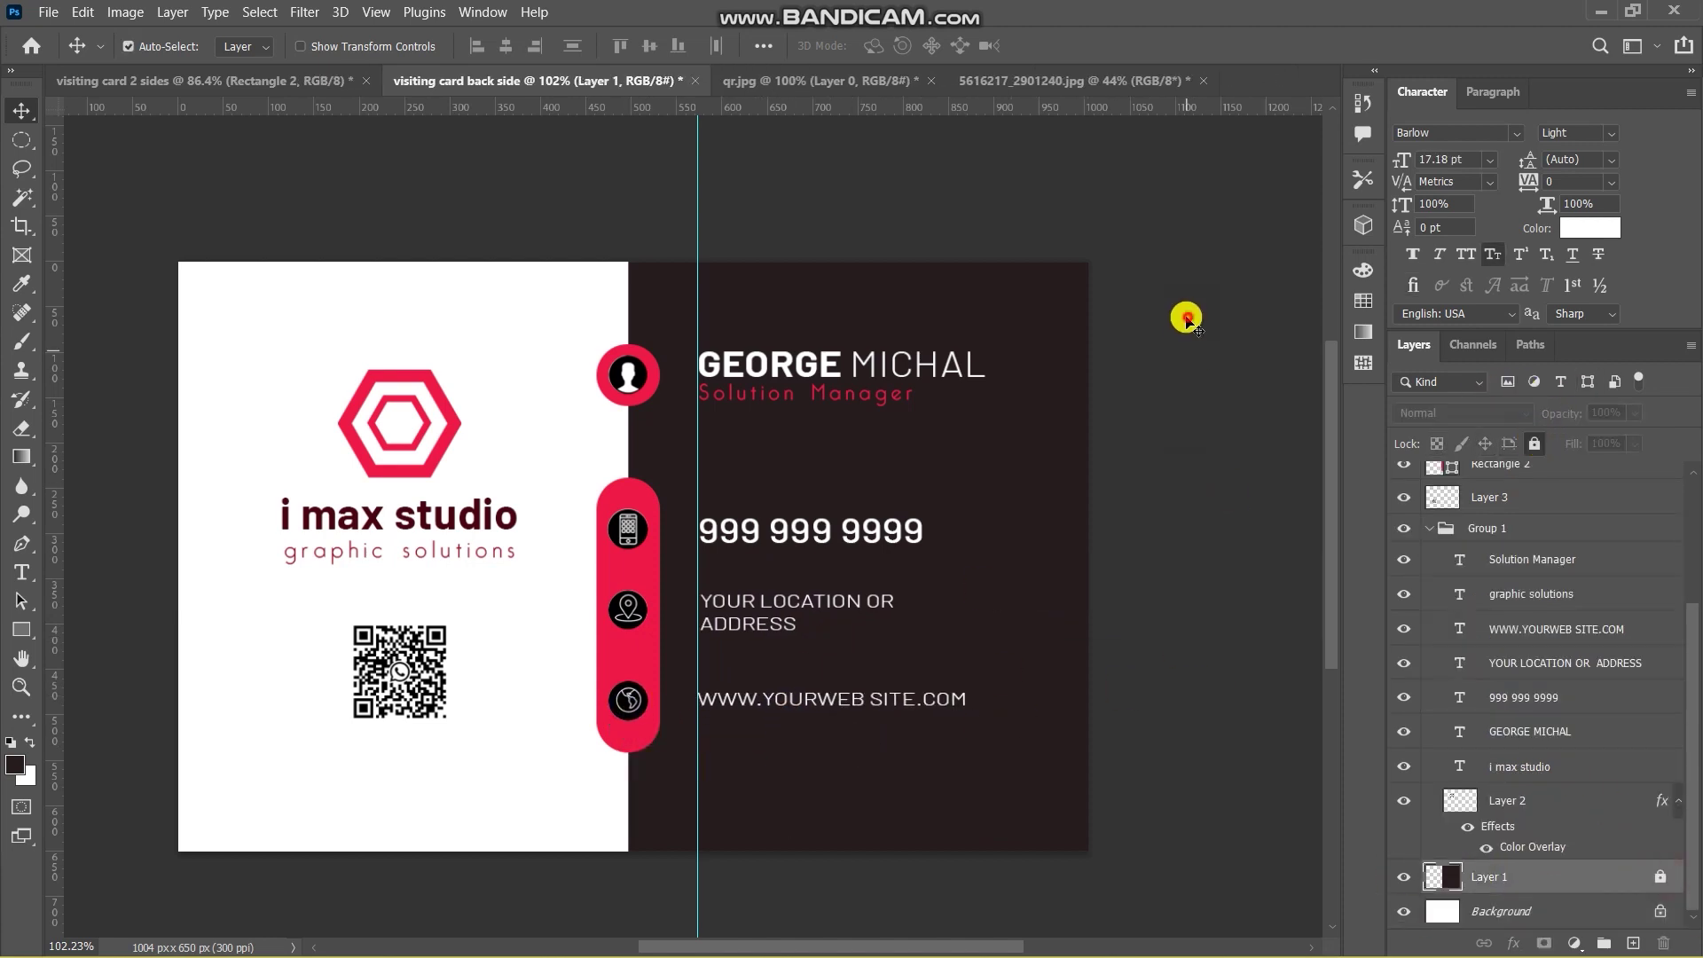
pyautogui.moveTo(1185, 315); pyautogui.dragTo(665, 767)
pyautogui.press('Down')
pyautogui.press('Down')
pyautogui.press('Down')
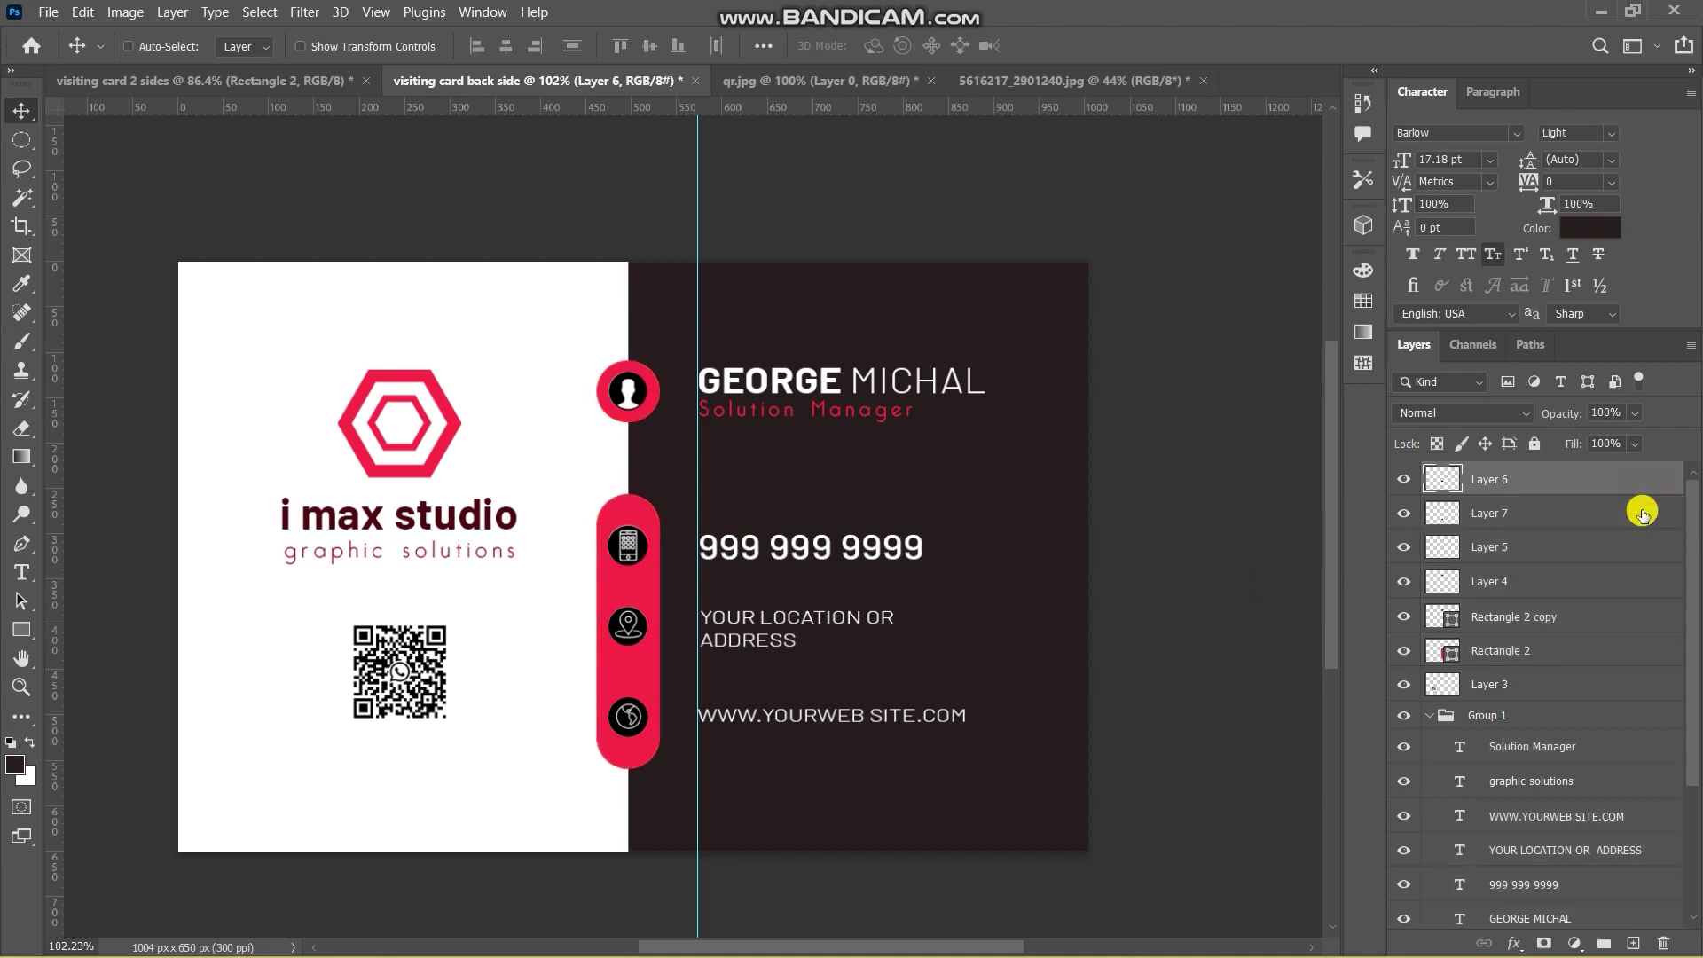
pyautogui.hotkey('ctrl', 'alt', 's')
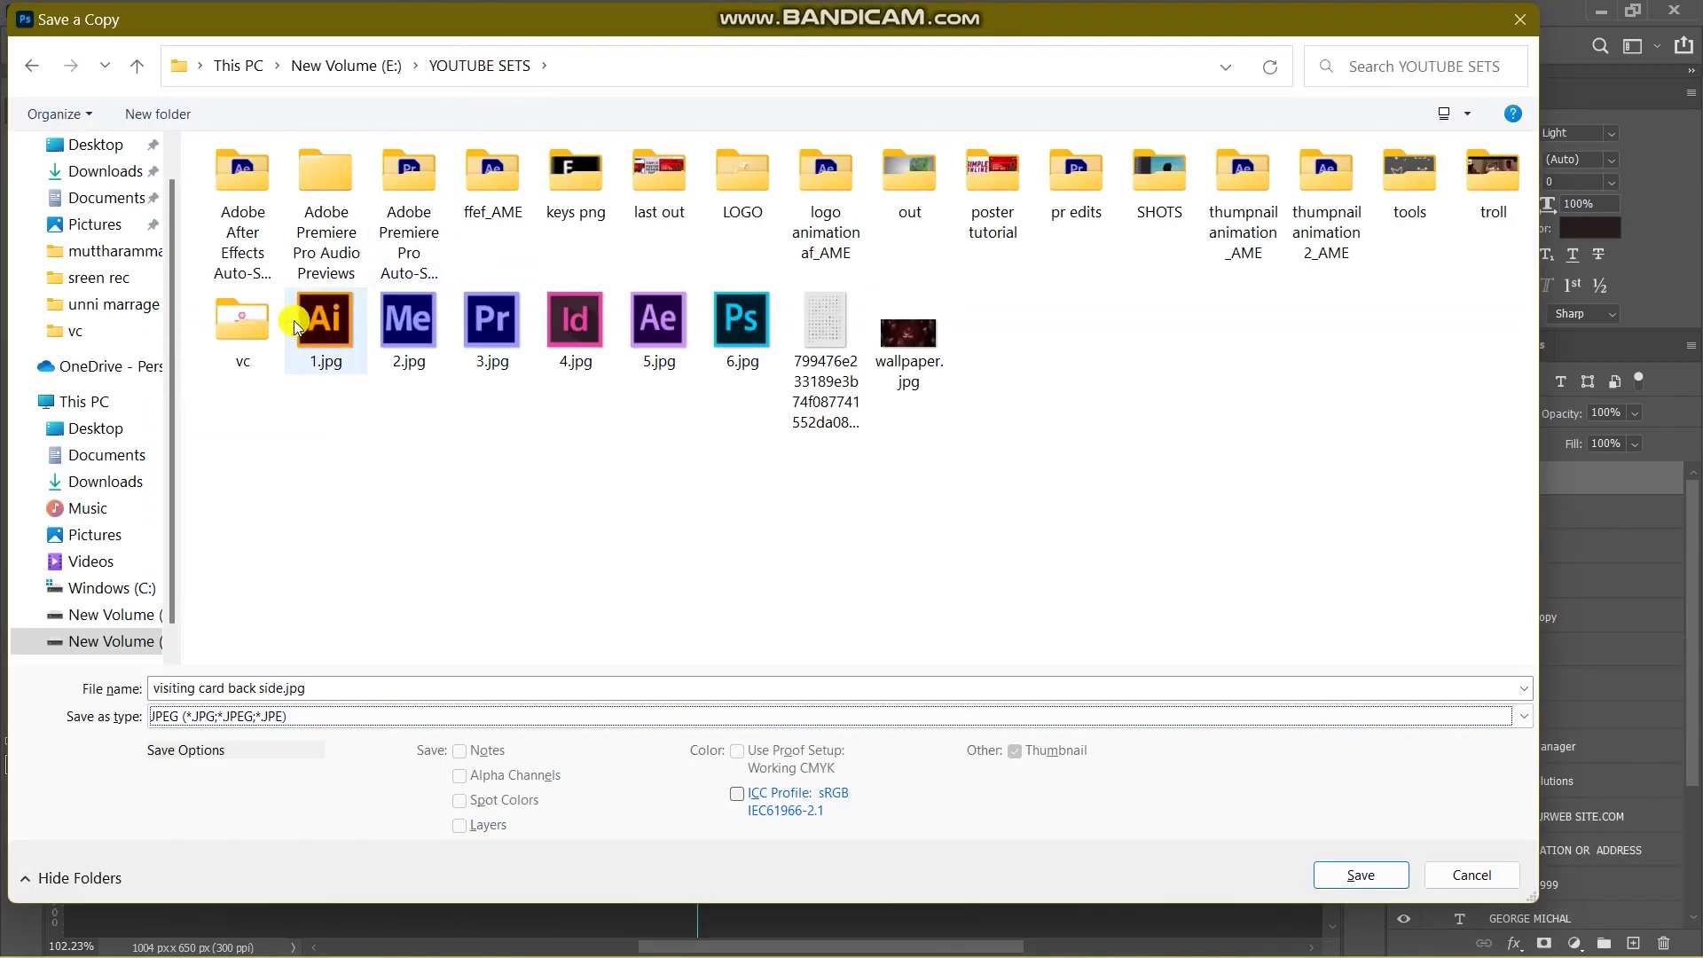
# - Save the back side as a JPEG copy named frond side 2 in the vc folder
pyautogui.doubleClick(242, 326)
pyautogui.click(381, 213)
pyautogui.click(236, 682)
pyautogui.press('BackSpace')
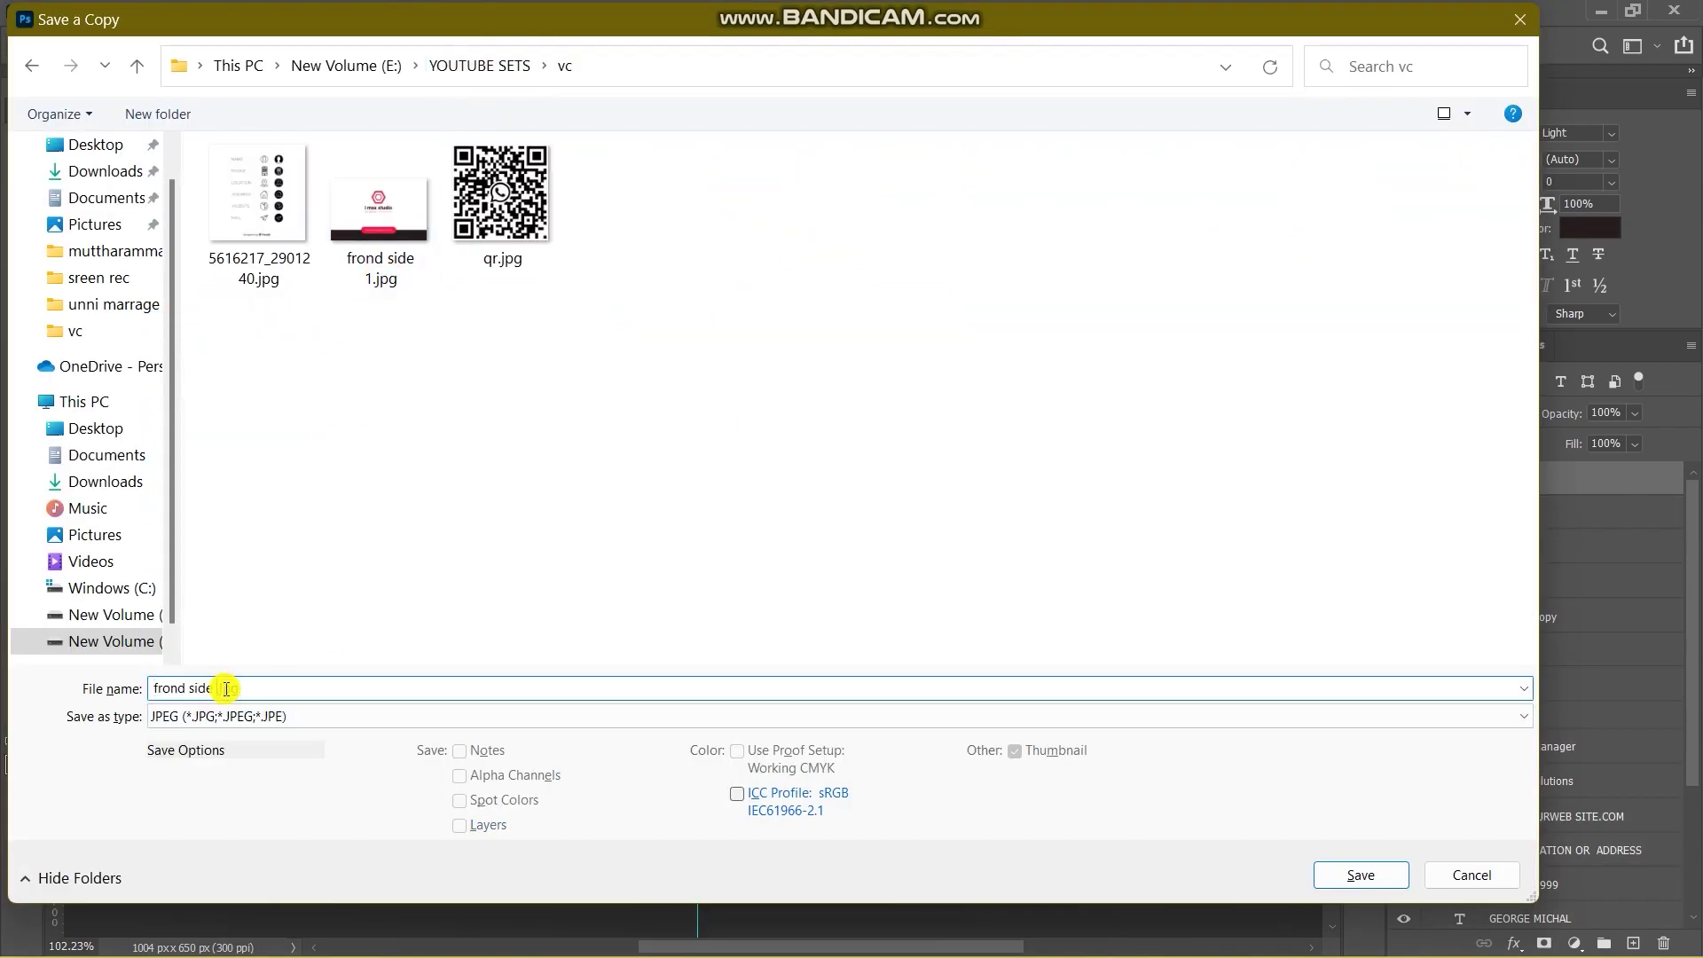
pyautogui.click(1322, 880)
pyautogui.click(1068, 310)
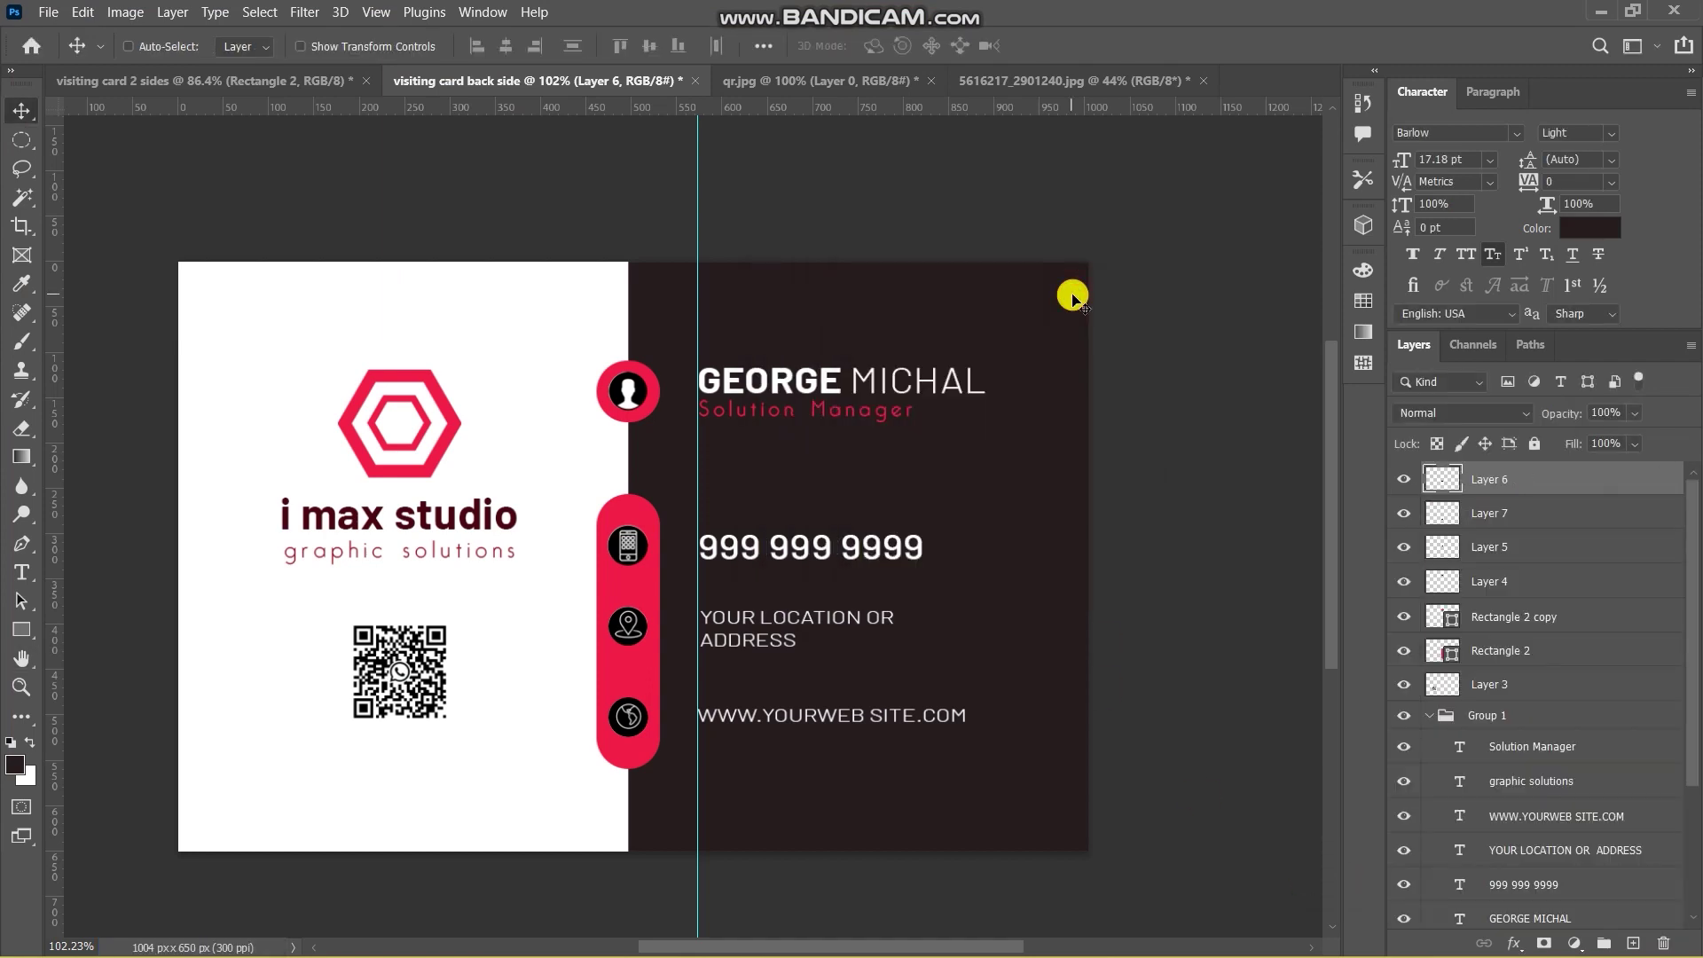
# - Open frond side 1.jpg from the desktop in an image viewer
pyautogui.click(1601, 11)
pyautogui.click(433, 259)
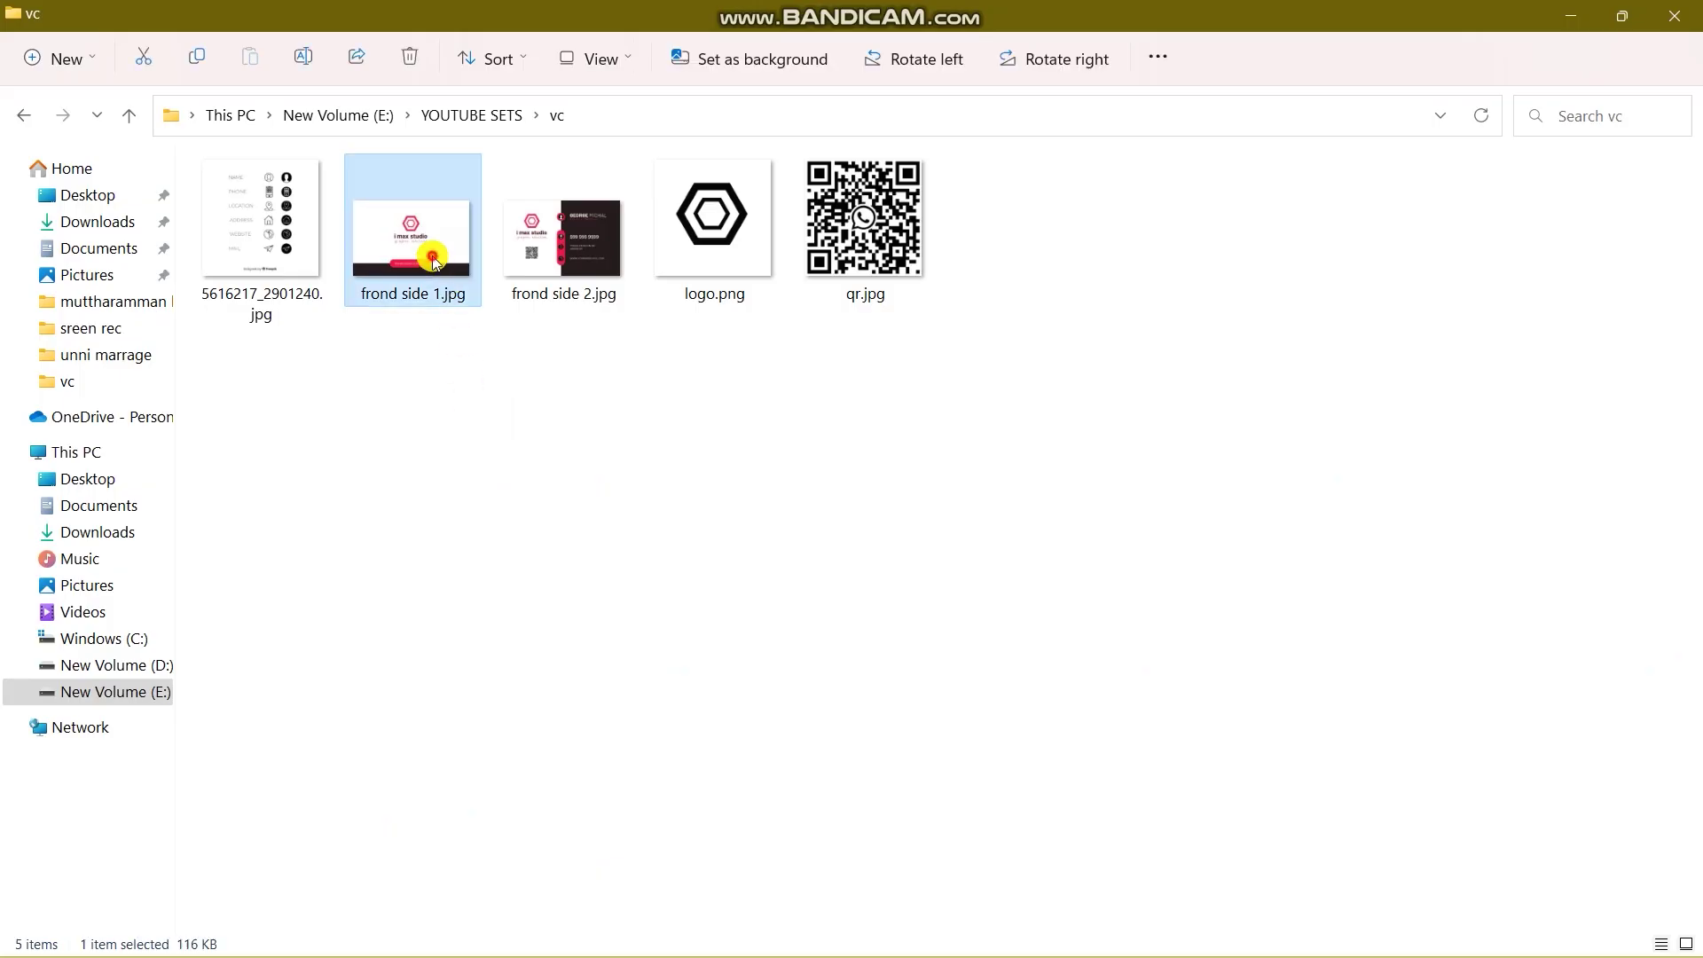
pyautogui.doubleClick(433, 257)
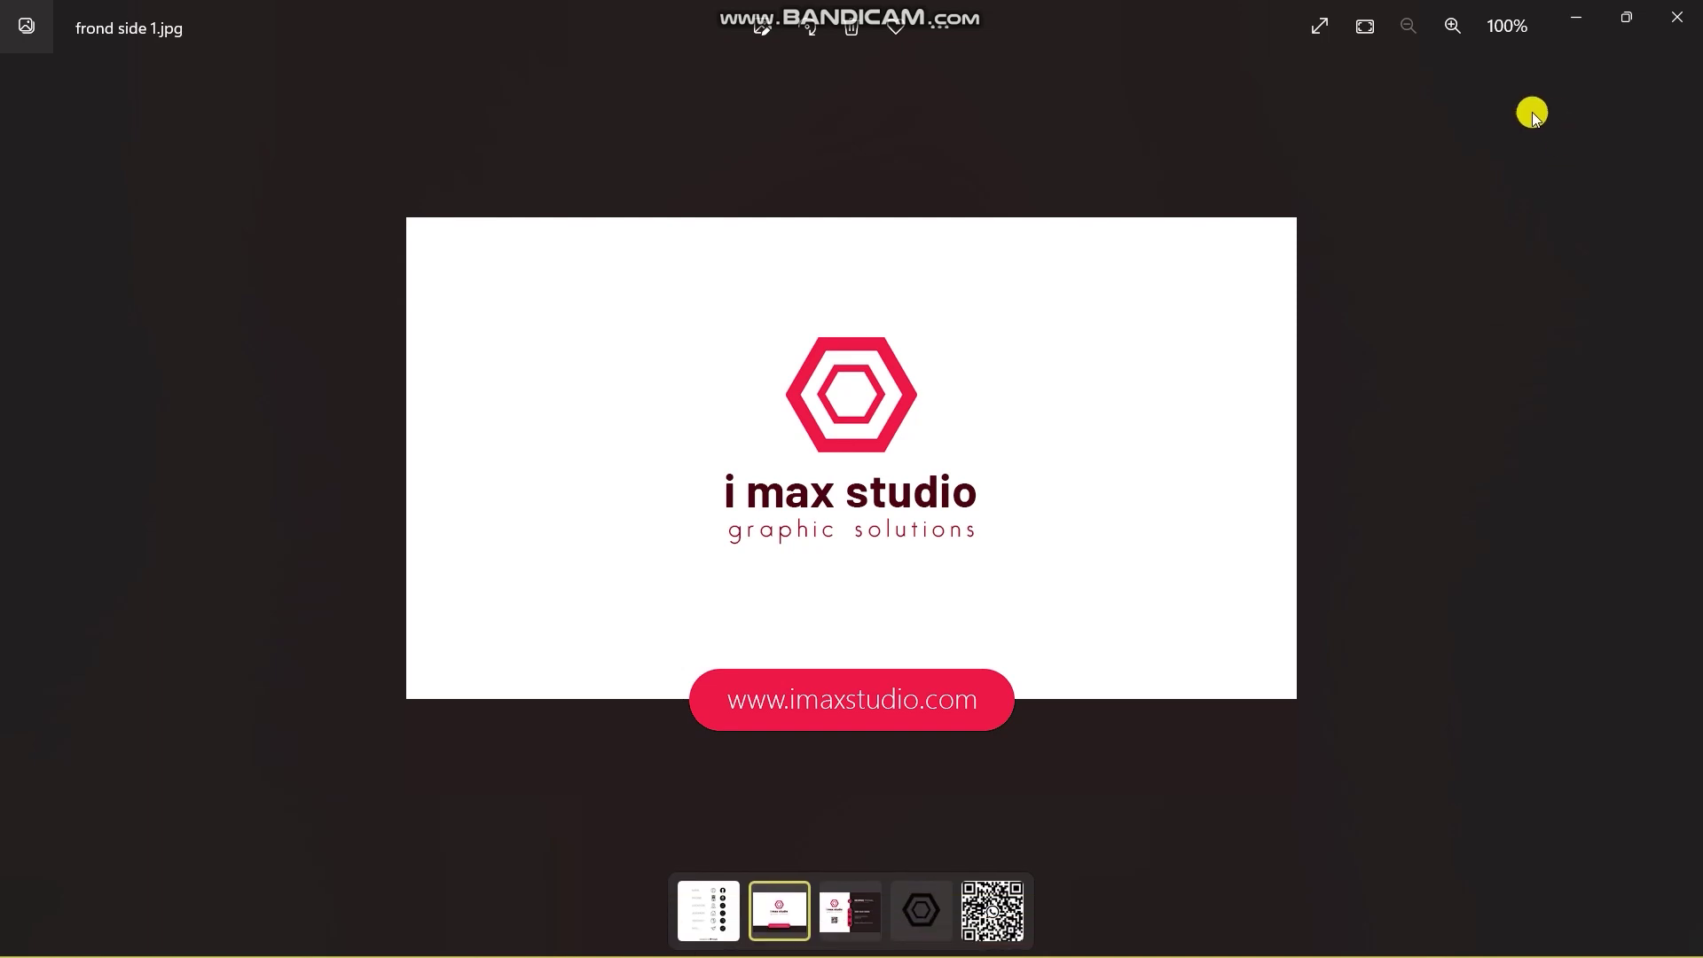
pyautogui.moveTo(851, 851)
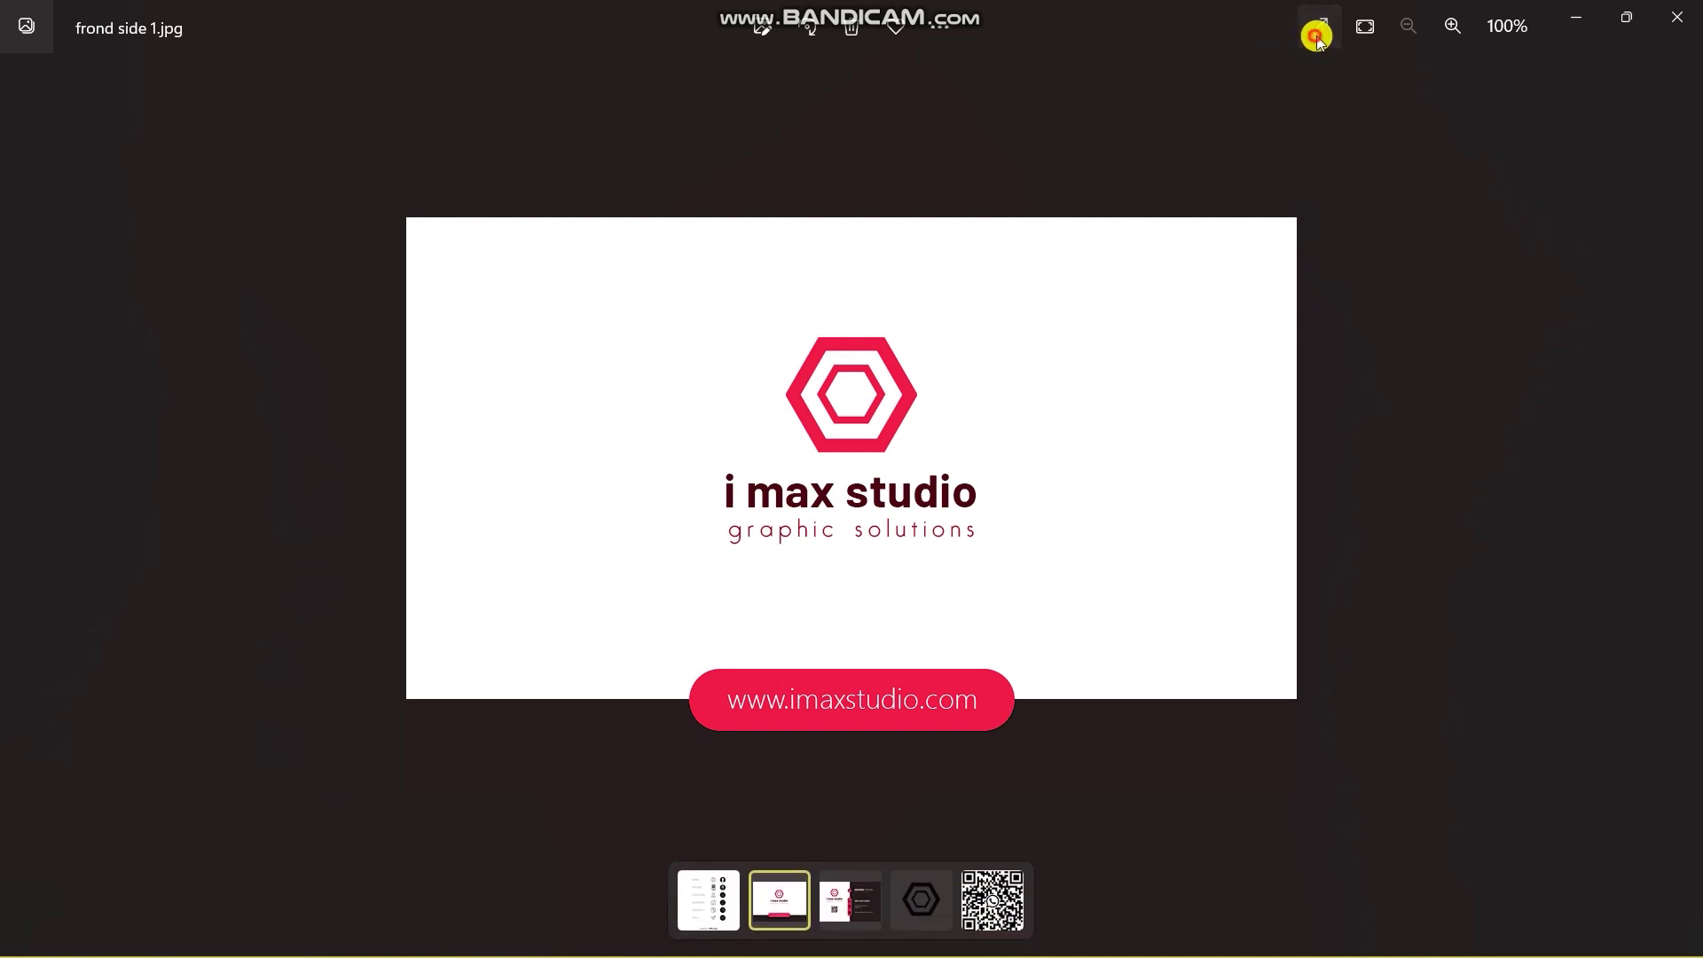
# - View frond side 1 full screen, then advance to the frond side 2 back image
pyautogui.click(1314, 29)
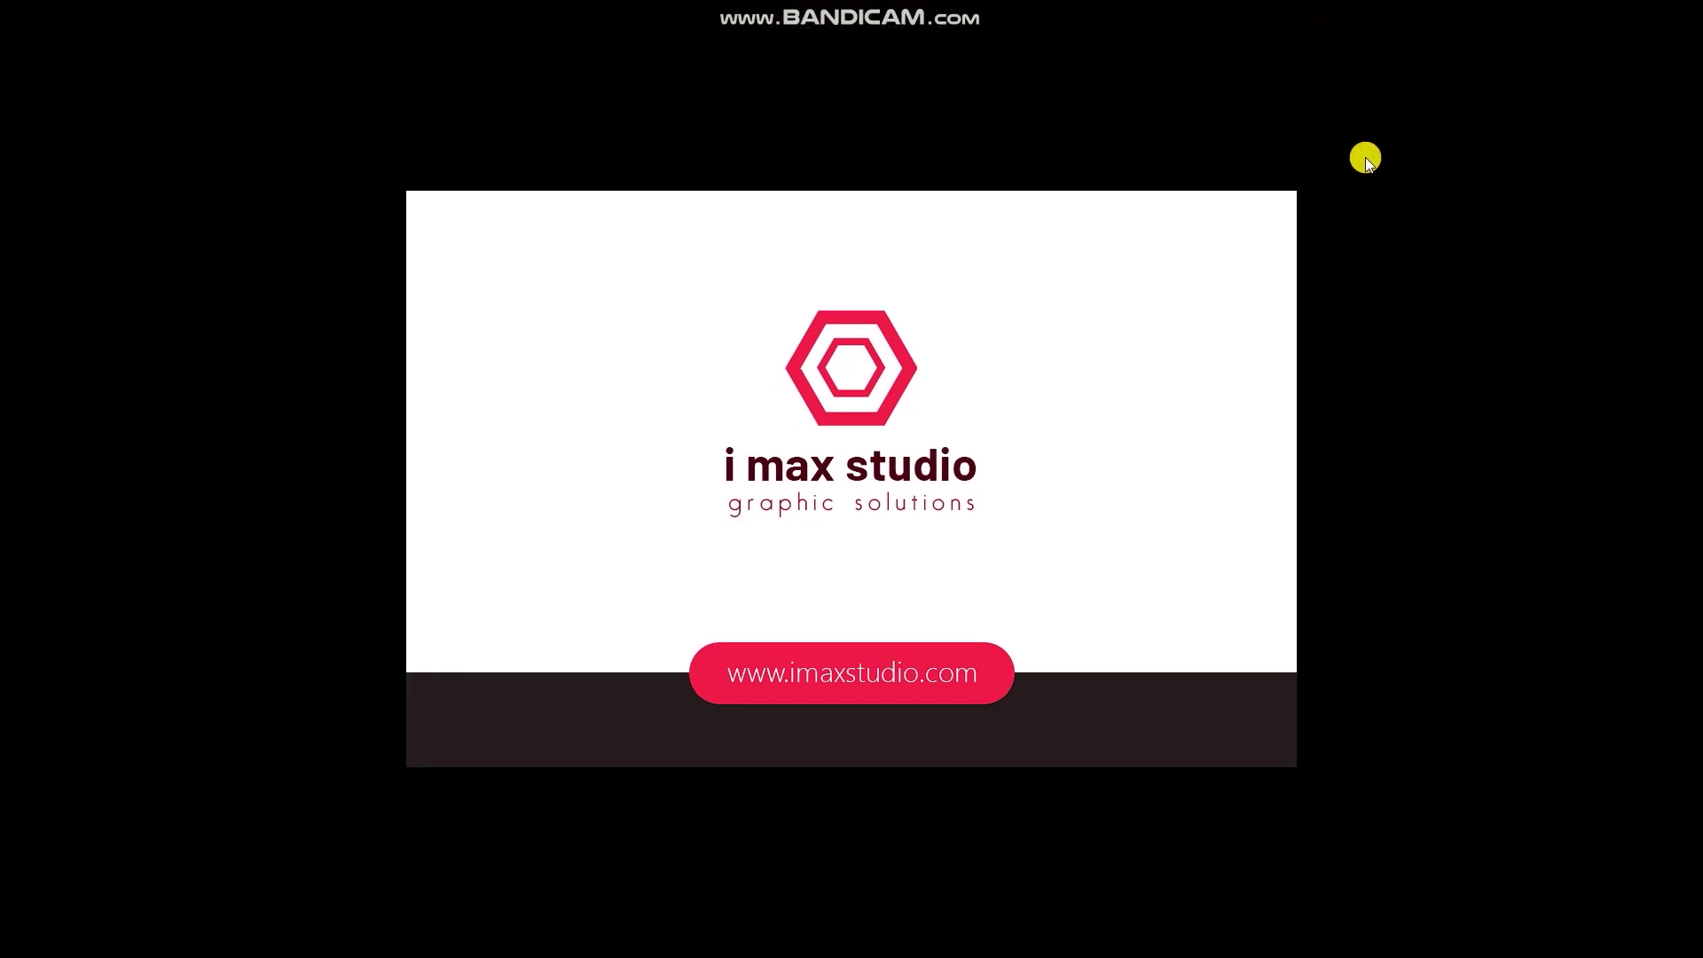
pyautogui.press('Right')
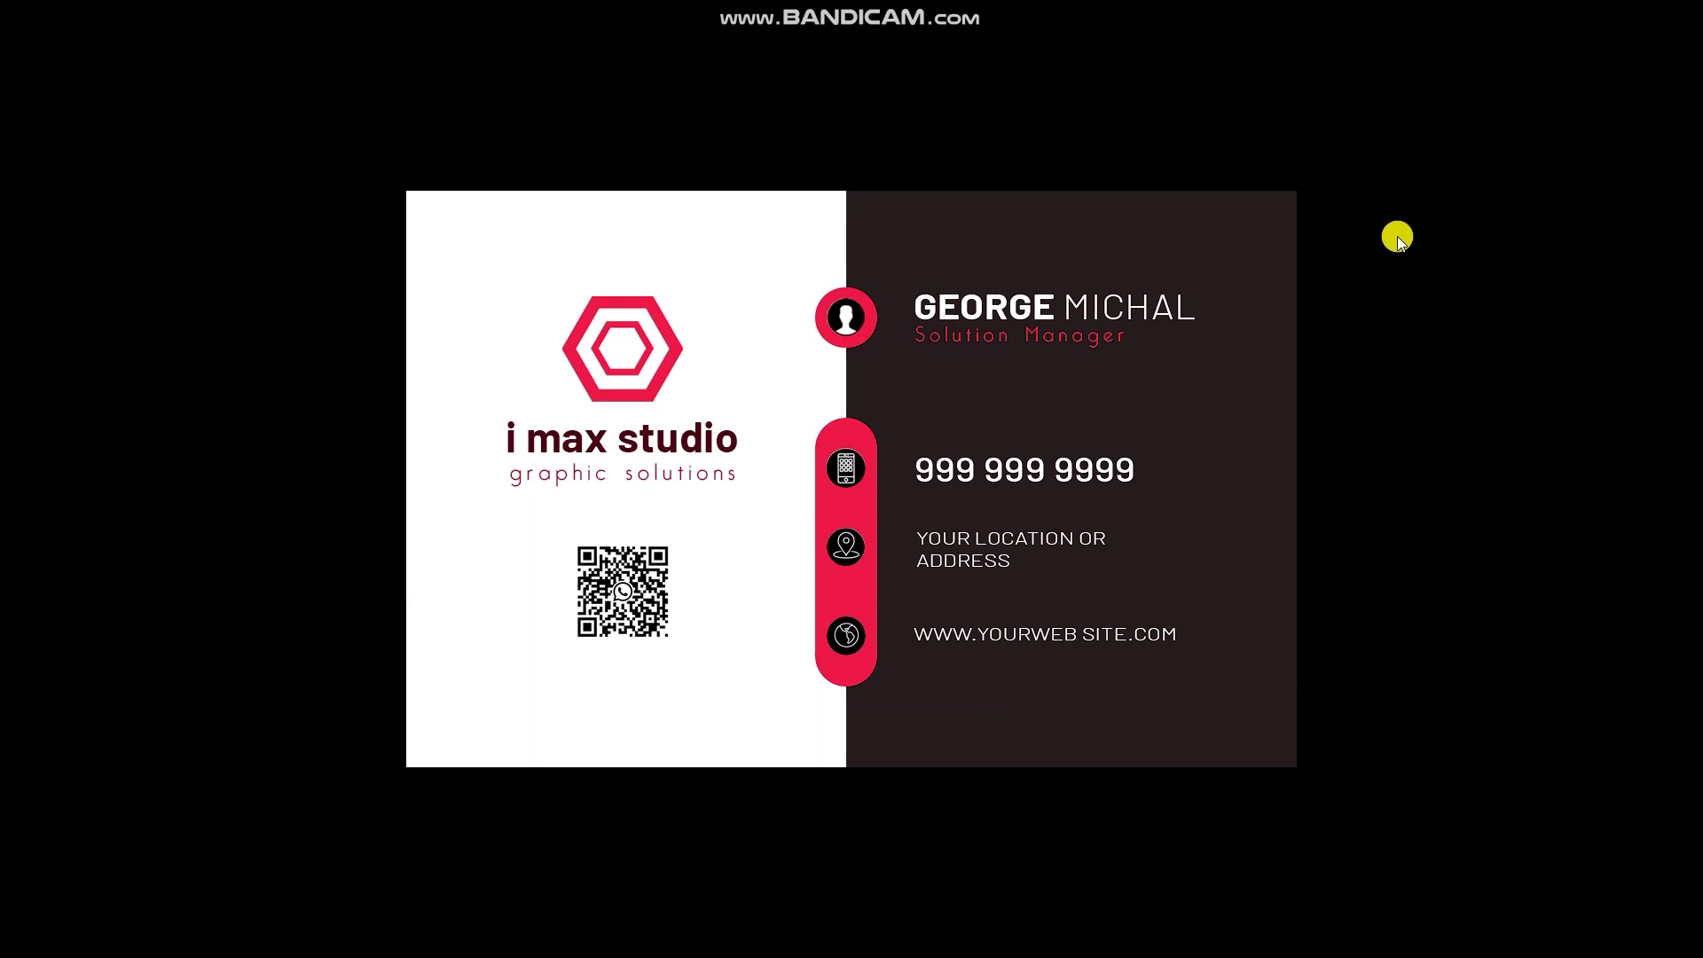